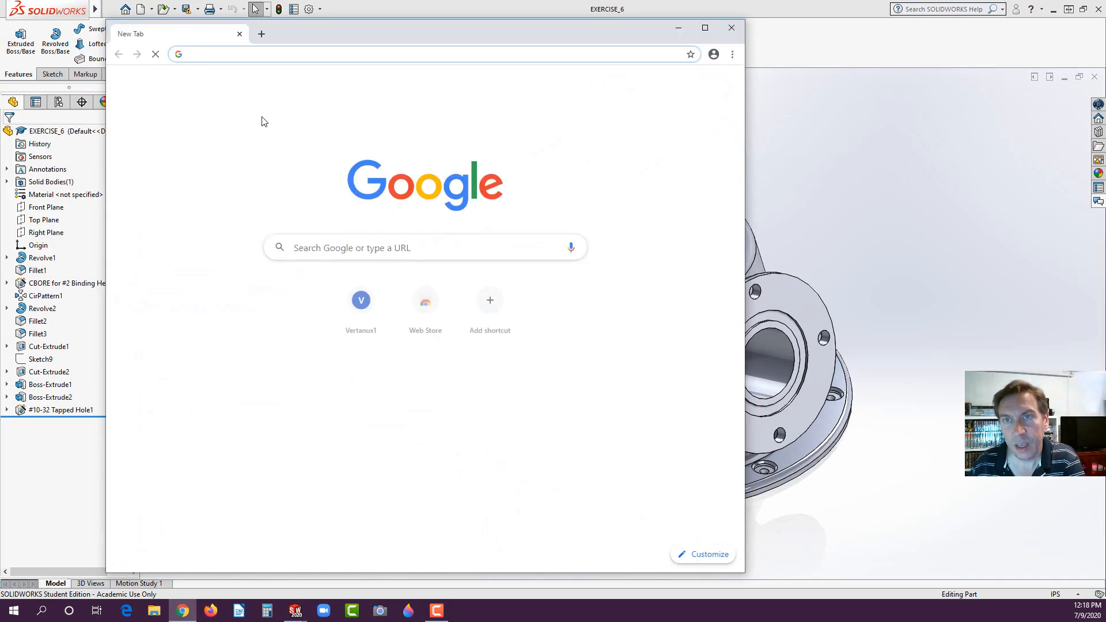
Go to the website vertanux1.com in the browser.
{"action": "left_click", "coordinate": [219, 53]}
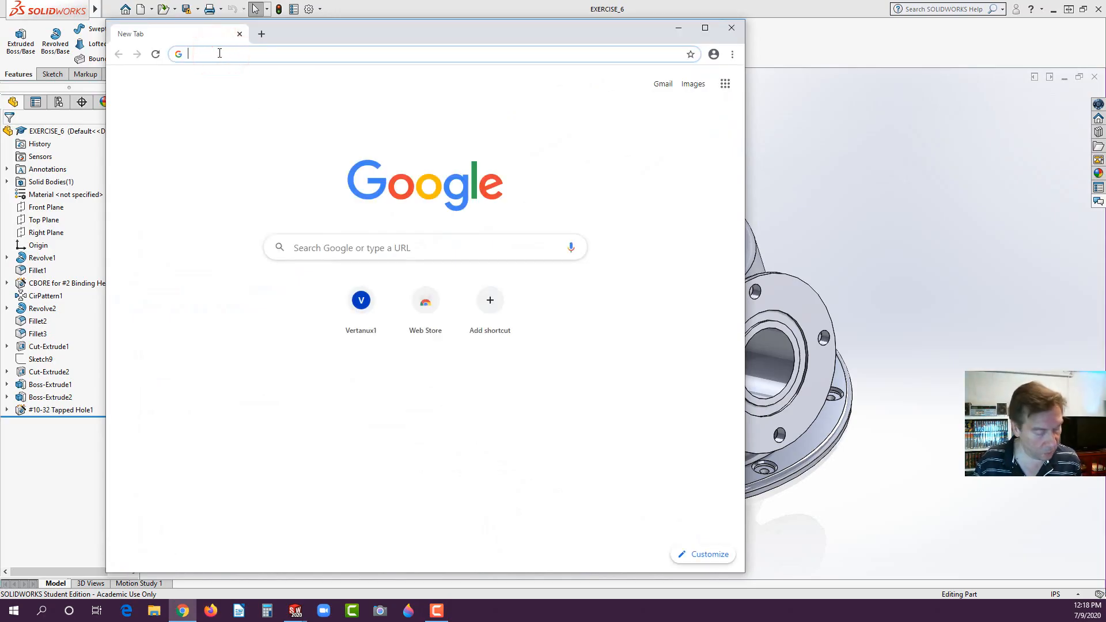
{"action": "type", "text": "v"}
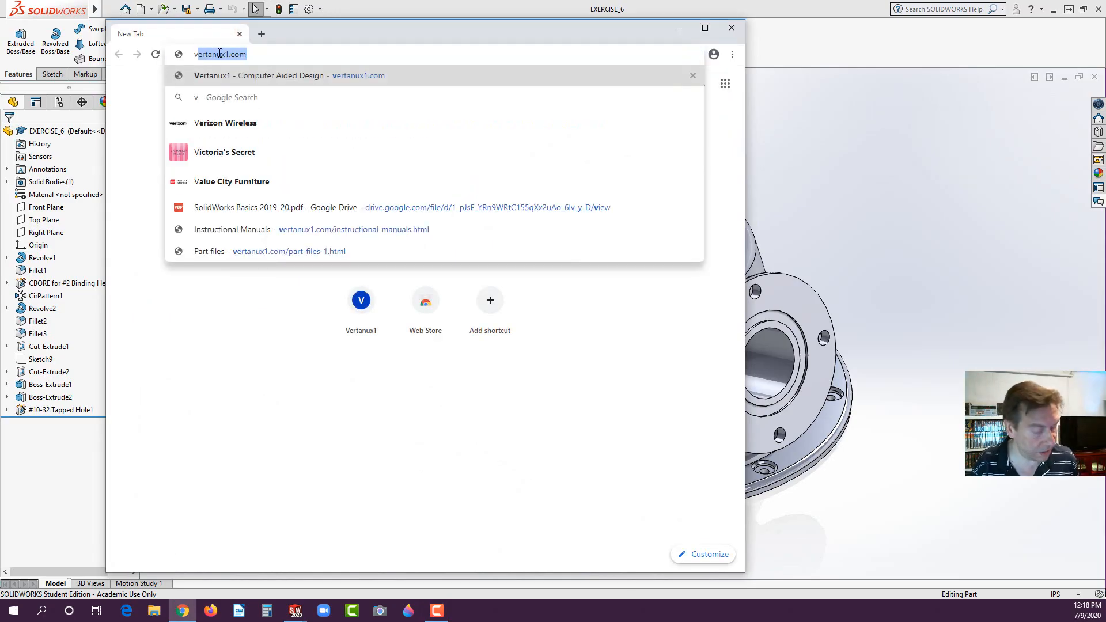
{"action": "type", "text": "ert"}
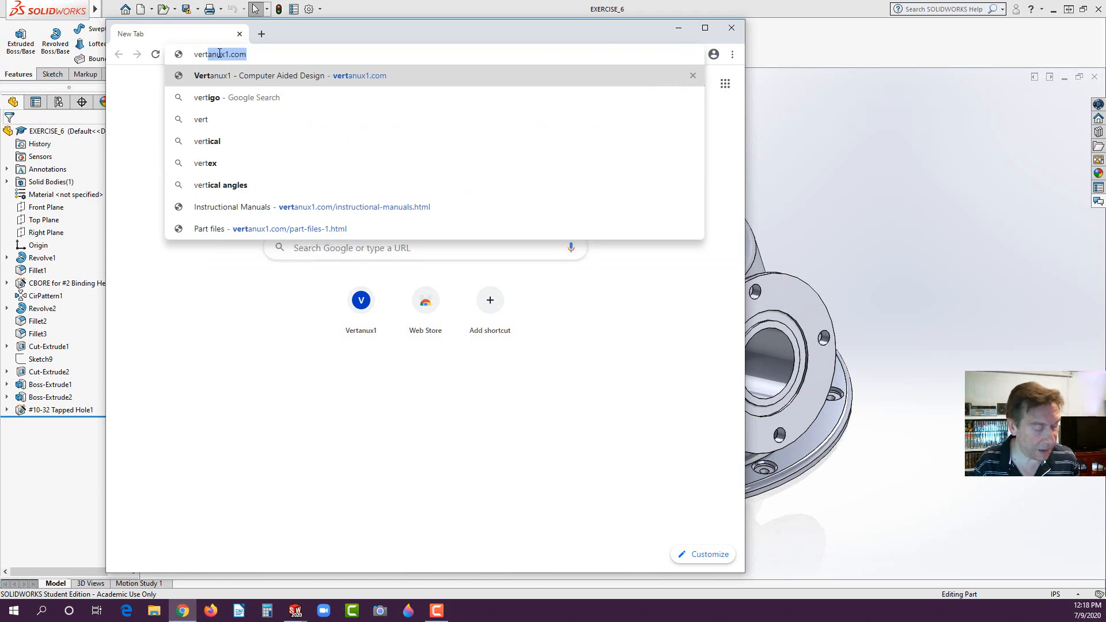
{"action": "type", "text": "an"}
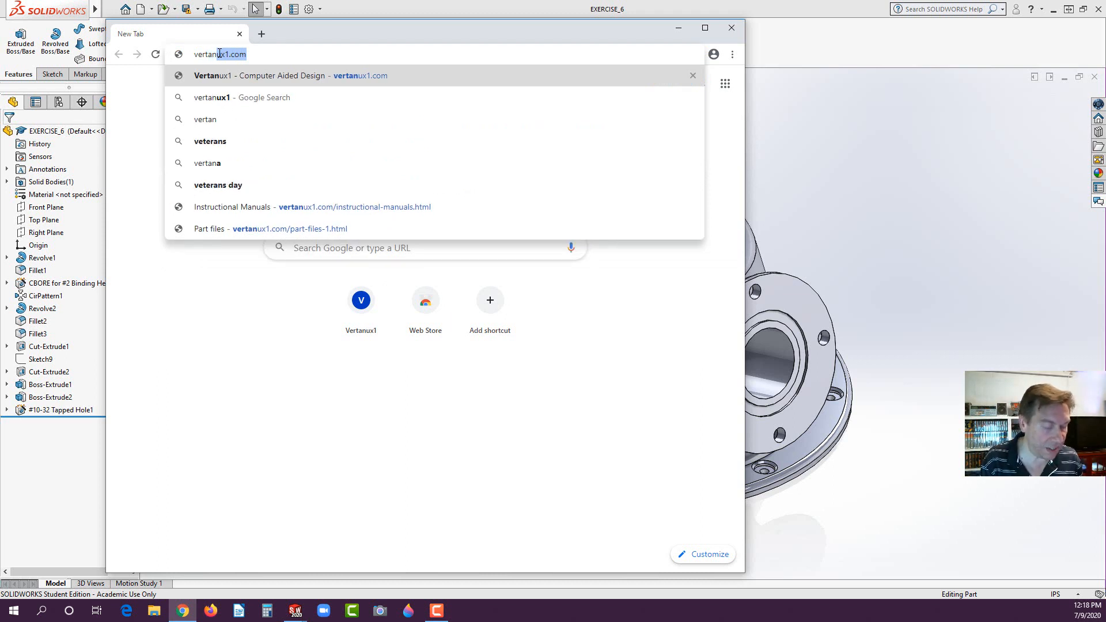
{"action": "type", "text": "ux"}
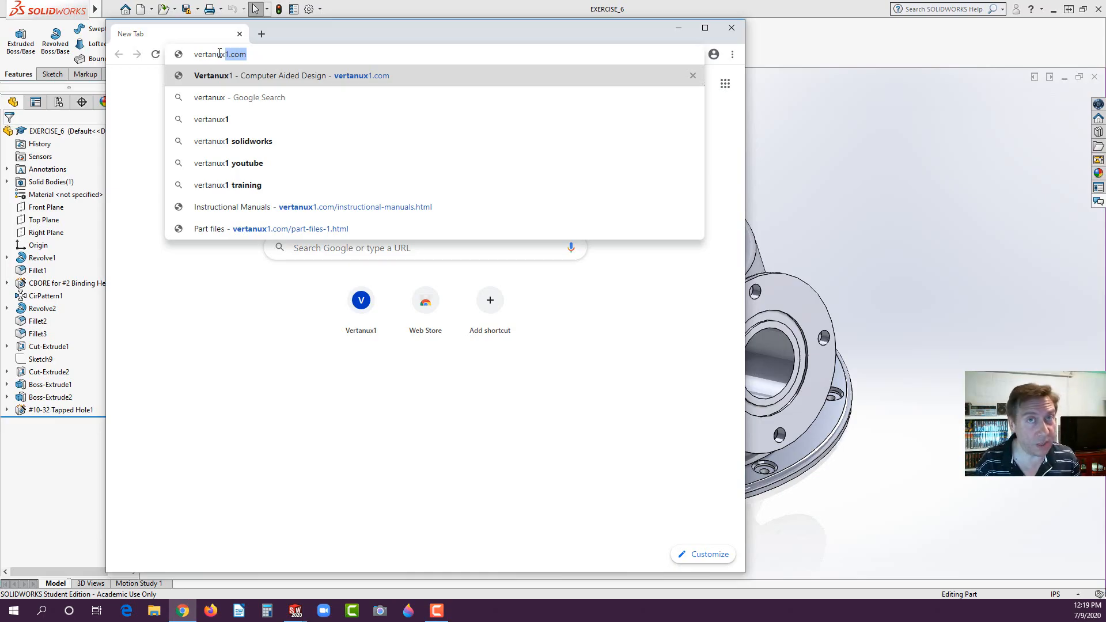
{"action": "type", "text": "1.com"}
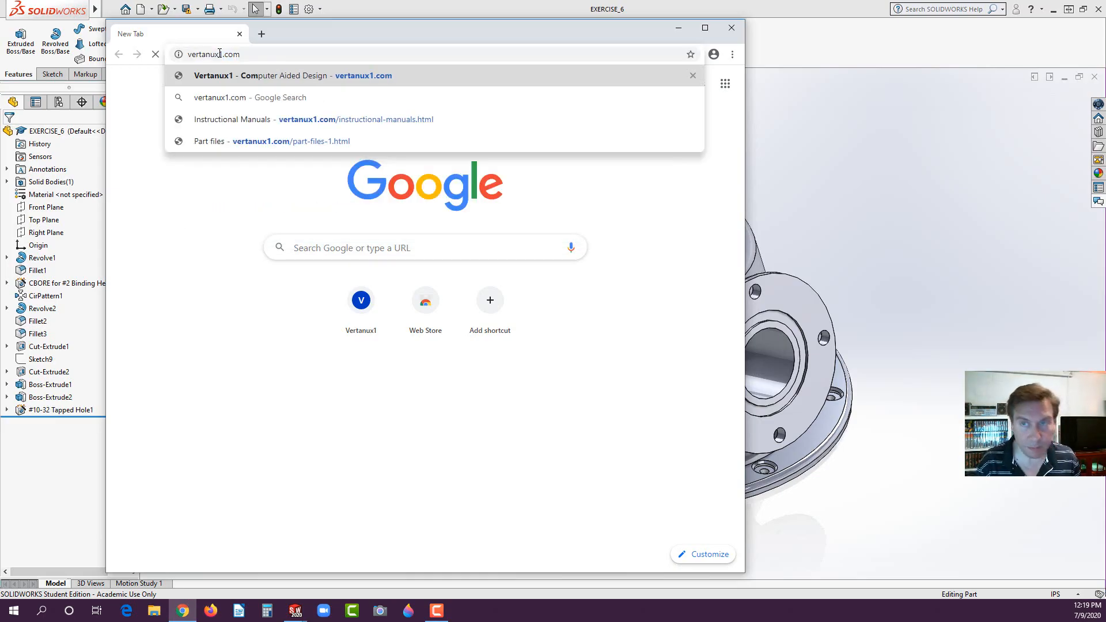
{"action": "key", "text": "Return"}
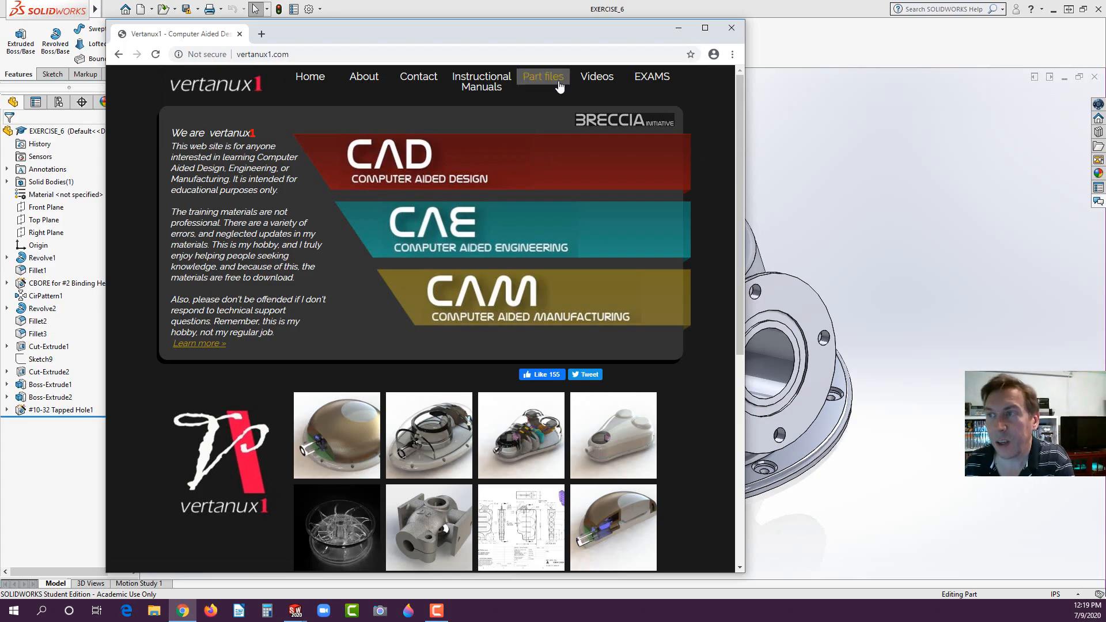
Open the site's part files page and look through the SolidWorks part downloads.
{"action": "left_click", "coordinate": [557, 83]}
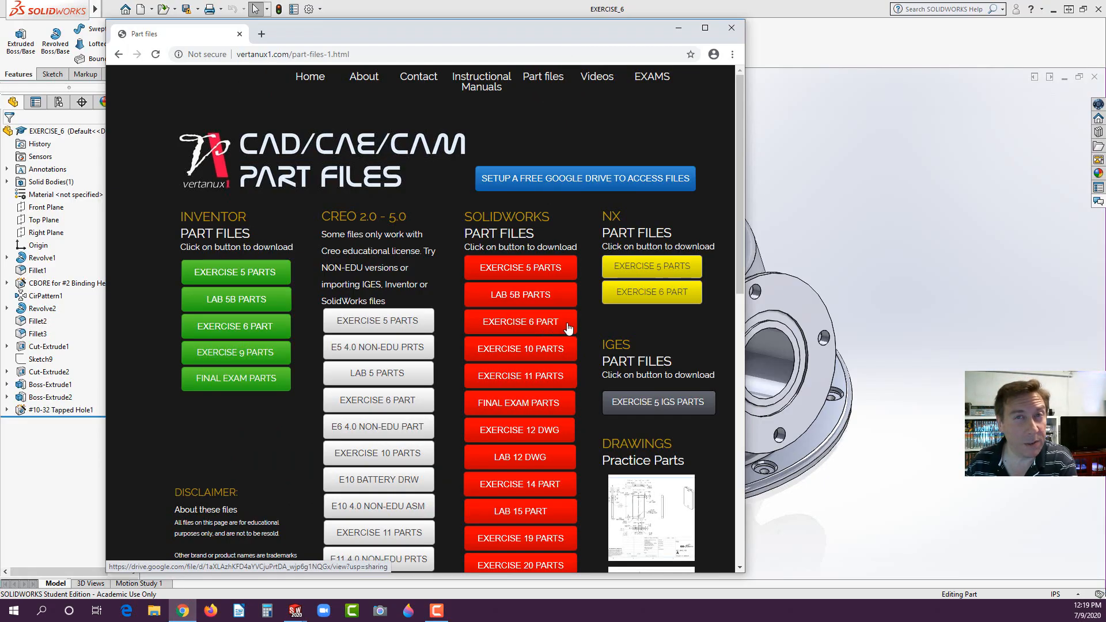
{"action": "scroll", "coordinate": [559, 336], "scroll_direction": "down", "scroll_amount": 5}
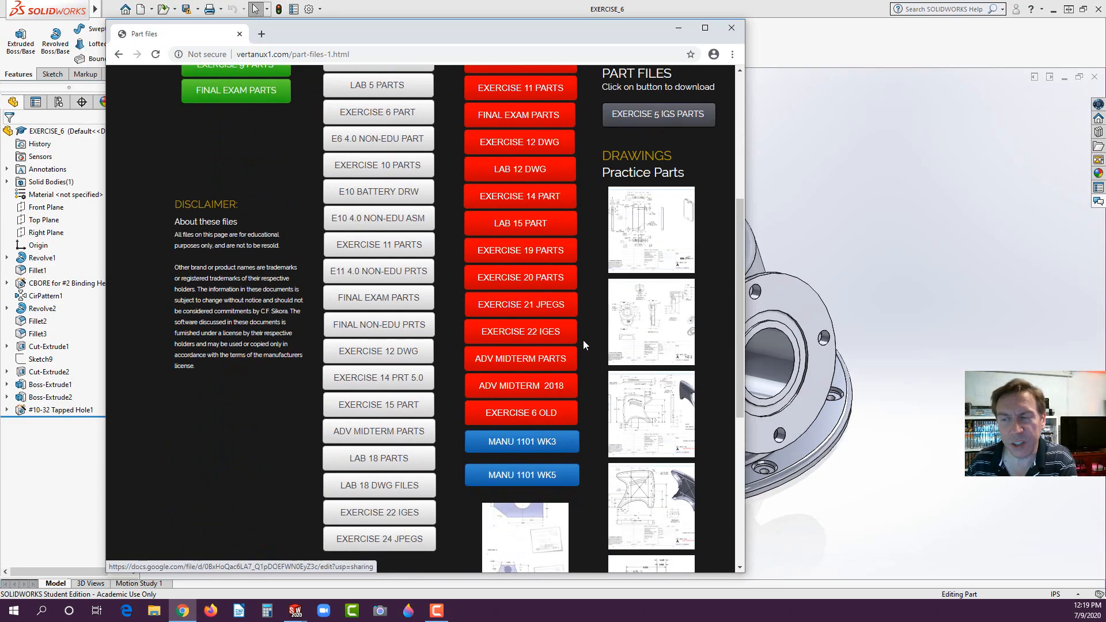
{"action": "scroll", "coordinate": [599, 323], "scroll_direction": "up", "scroll_amount": 5}
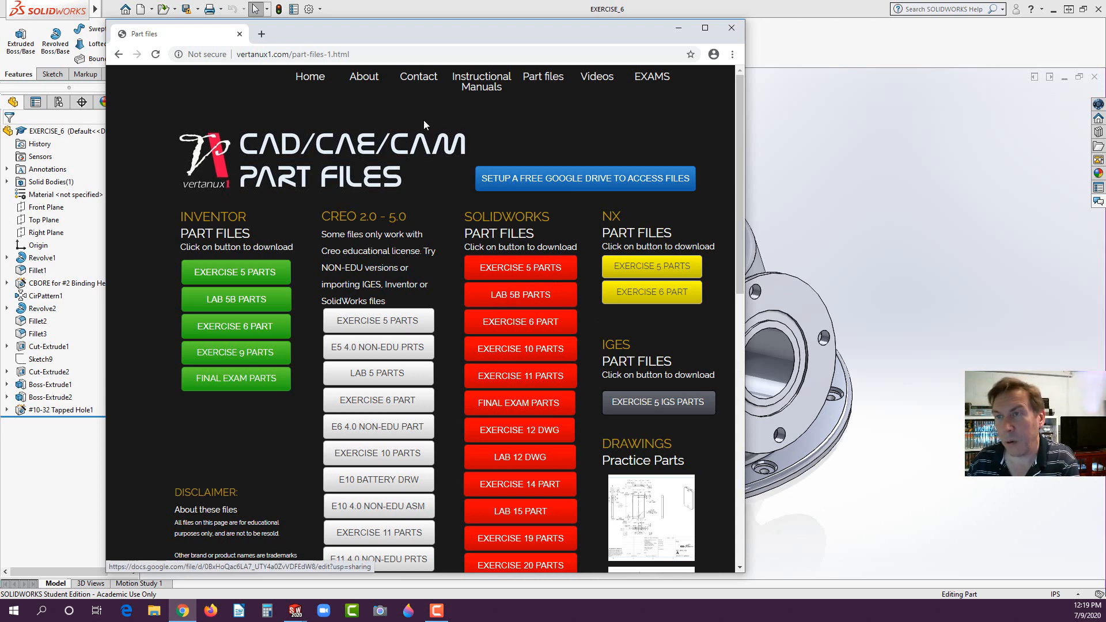
Open the SolidWorks Basics manual from the instructional manuals page and go to Exercise 6 on page 64.
{"action": "left_click", "coordinate": [482, 84]}
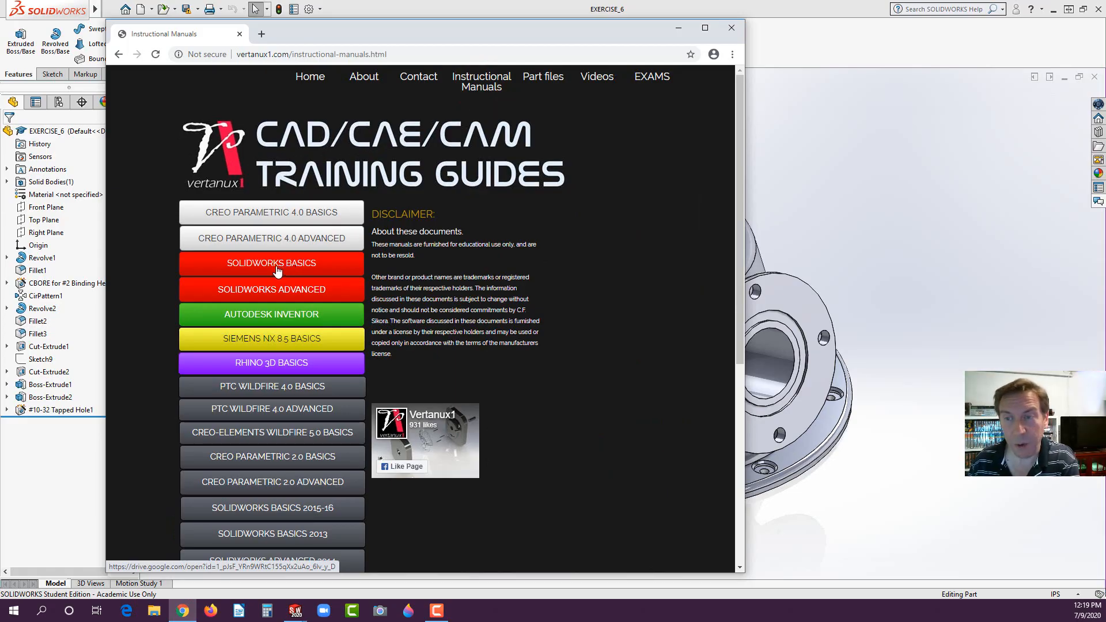
{"action": "left_click", "coordinate": [273, 266]}
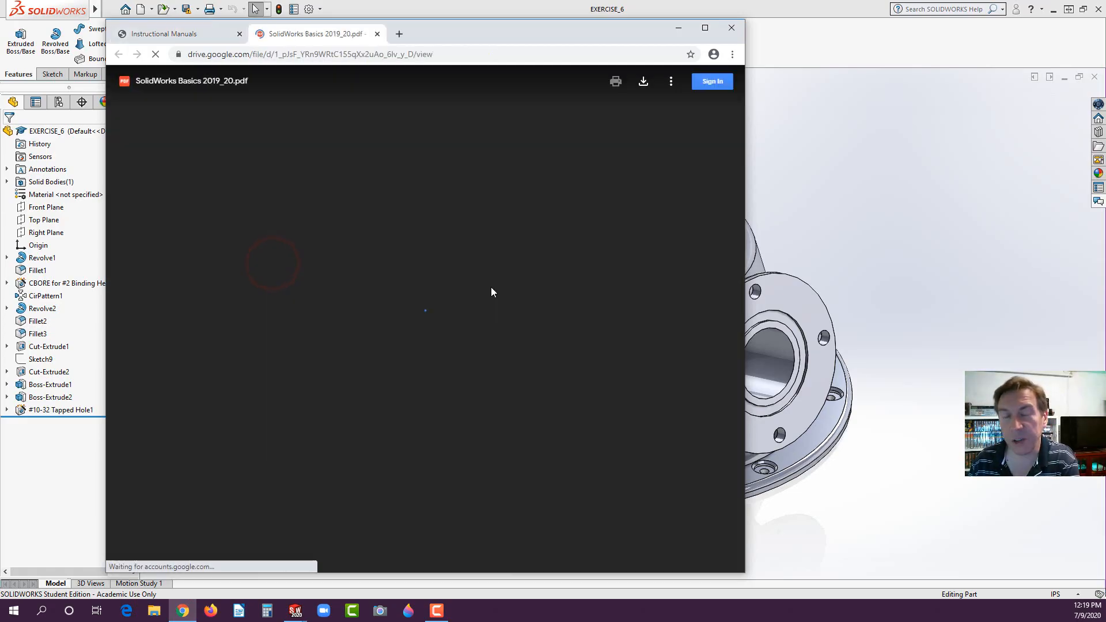
{"action": "scroll", "coordinate": [611, 288], "scroll_direction": "down", "scroll_amount": 5}
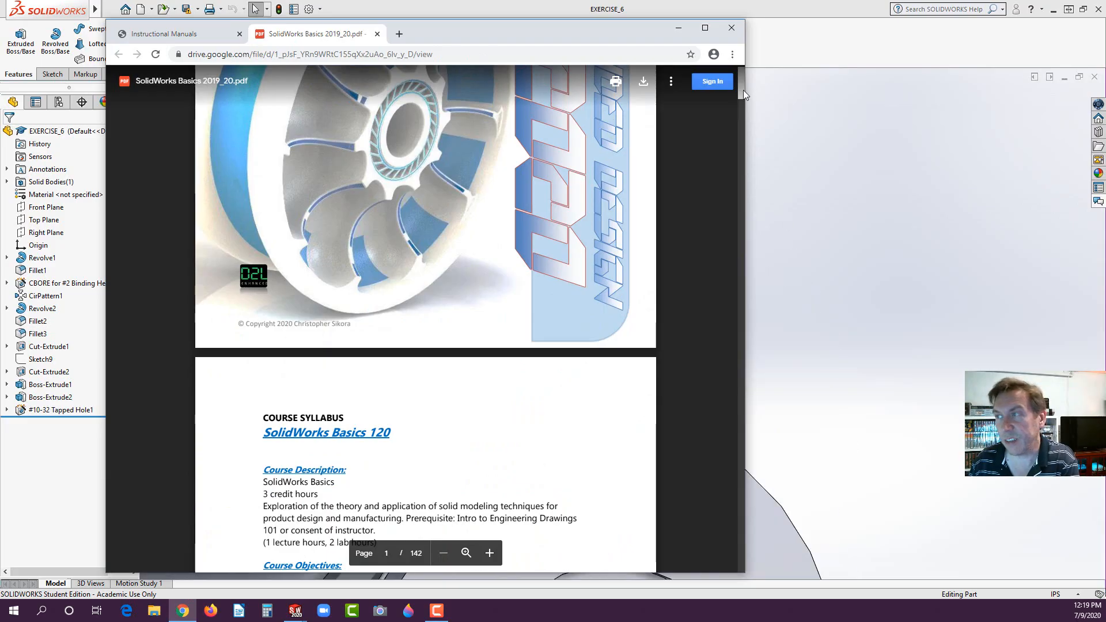
{"action": "left_click_drag", "start_coordinate": [742, 91], "coordinate": [734, 298]}
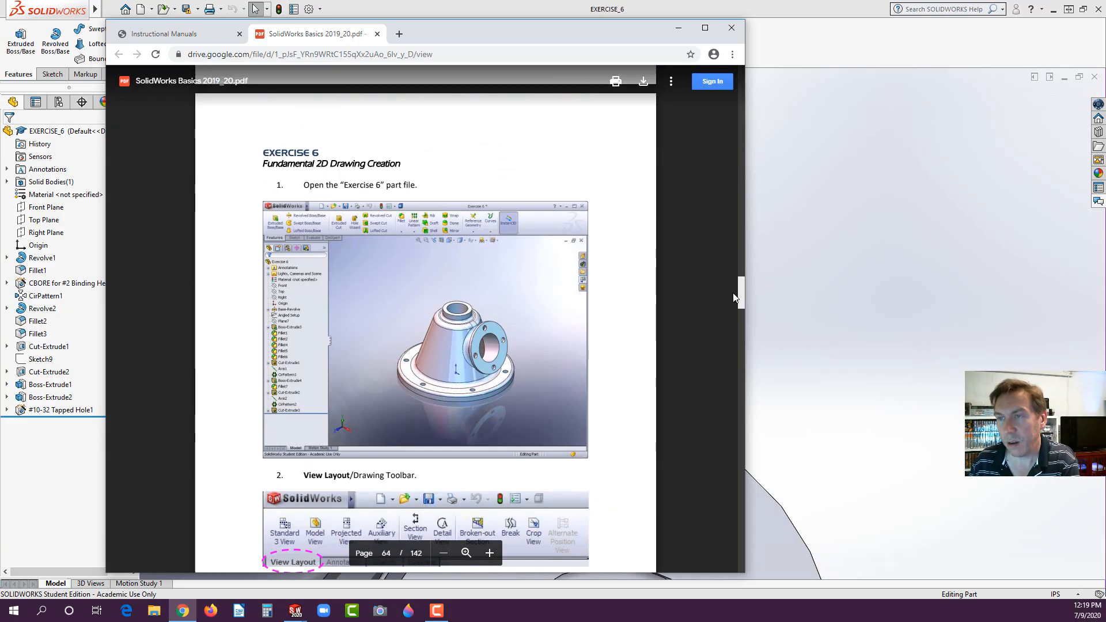
Read through the Exercise 6 drawing creation instructions up to the finished drawing on page 73.
{"action": "scroll", "coordinate": [733, 296], "scroll_direction": "down", "scroll_amount": 3}
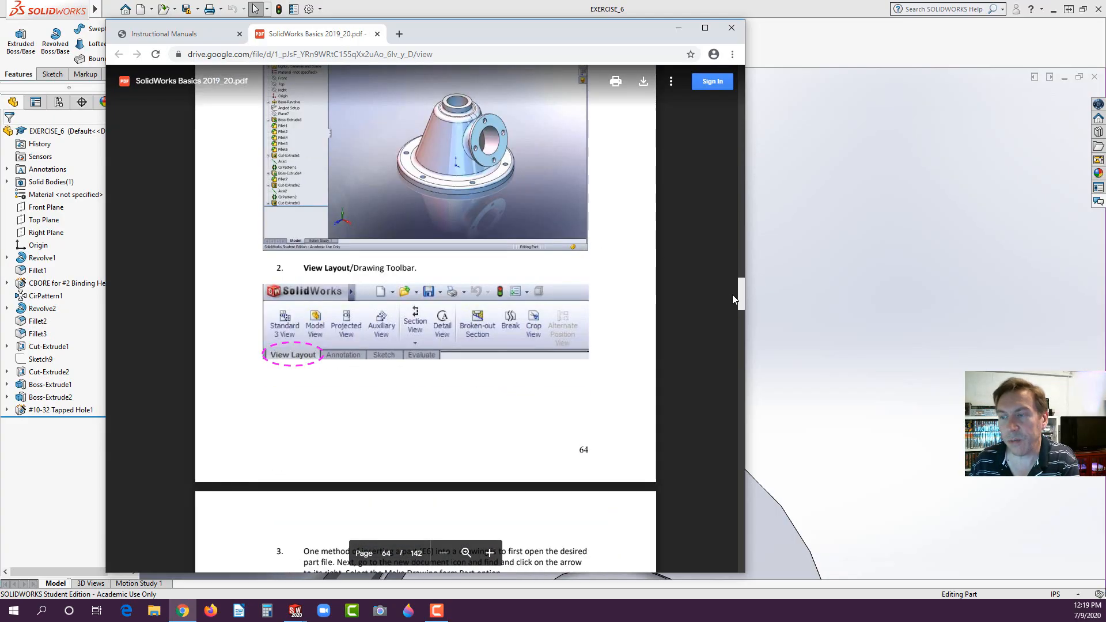
{"action": "scroll", "coordinate": [732, 297], "scroll_direction": "down", "scroll_amount": 3}
{"action": "scroll", "coordinate": [669, 306], "scroll_direction": "down", "scroll_amount": 20}
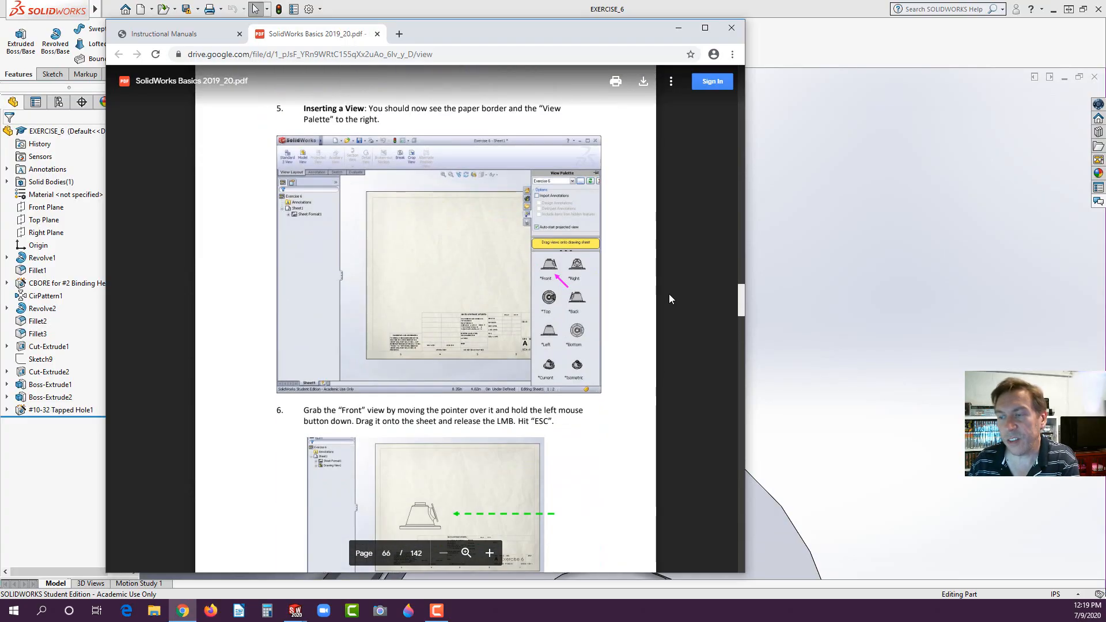
{"action": "scroll", "coordinate": [668, 295], "scroll_direction": "down", "scroll_amount": 20}
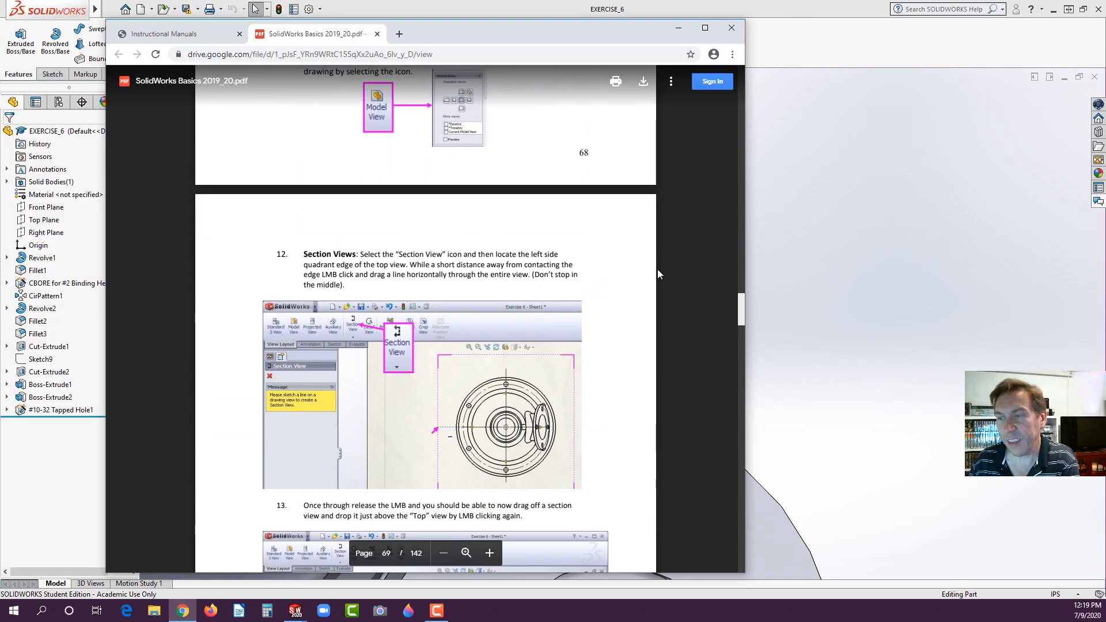
{"action": "scroll", "coordinate": [655, 266], "scroll_direction": "down", "scroll_amount": 20}
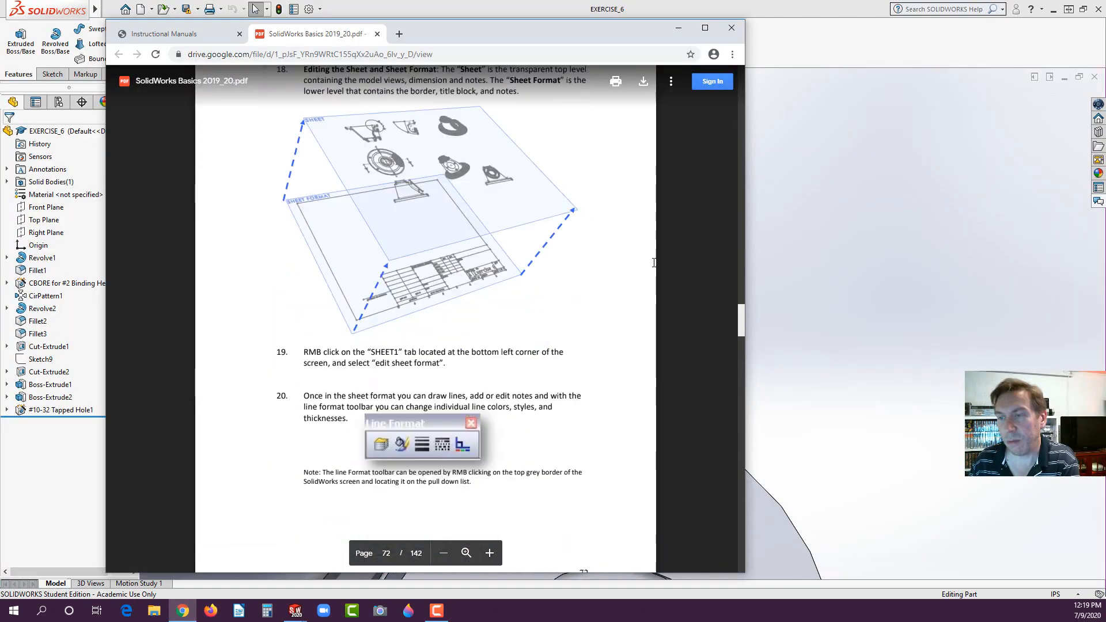
{"action": "scroll", "coordinate": [652, 261], "scroll_direction": "down", "scroll_amount": 5}
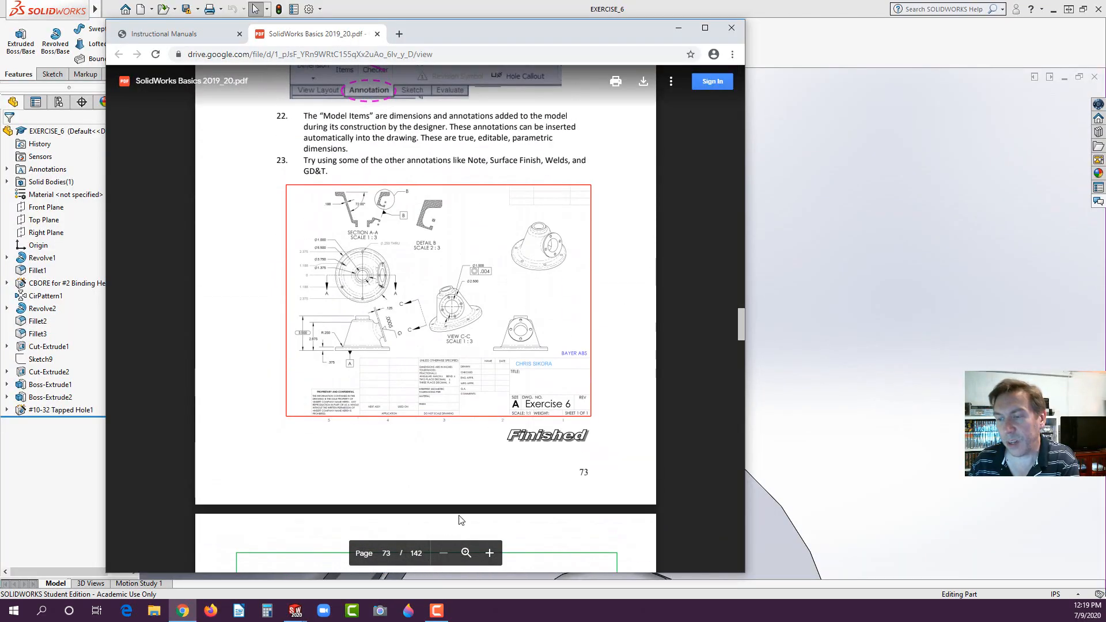
Enlarge the manual and examine the finished Exercise 6 drawing and the L6 shroud drawing on page 74.
{"action": "left_click", "coordinate": [490, 553]}
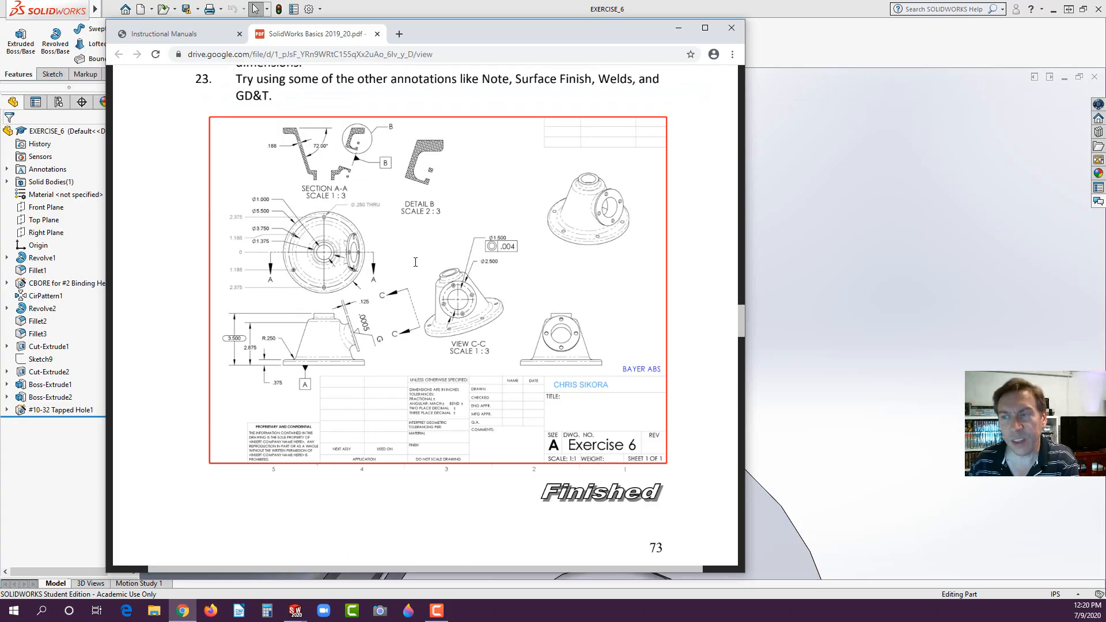
{"action": "scroll", "coordinate": [420, 293], "scroll_direction": "down", "scroll_amount": 10}
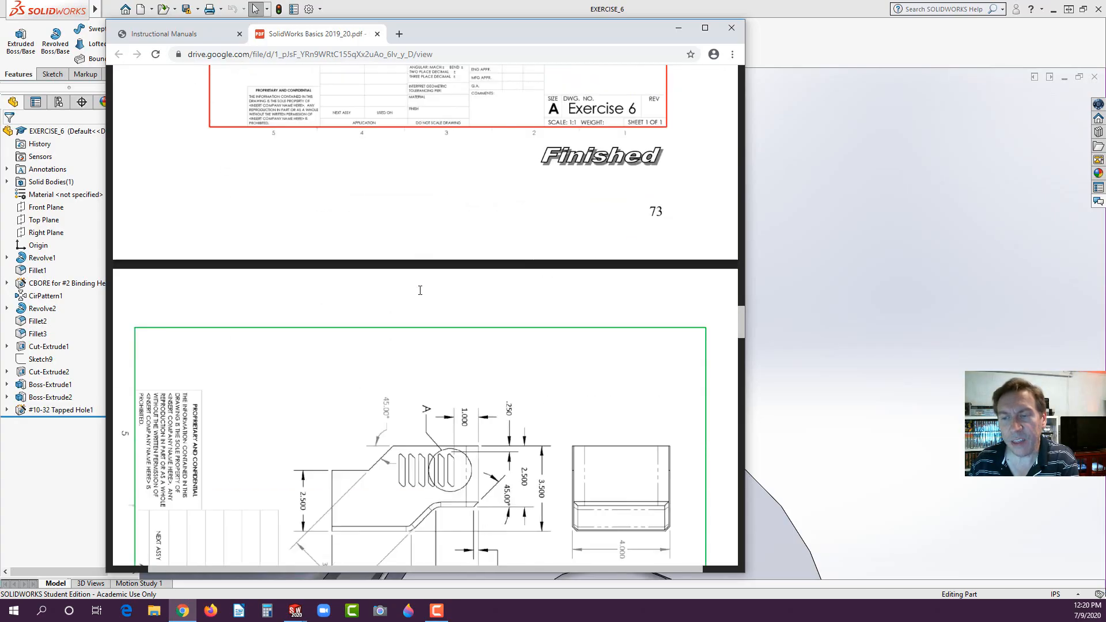
{"action": "scroll", "coordinate": [420, 284], "scroll_direction": "down", "scroll_amount": 3}
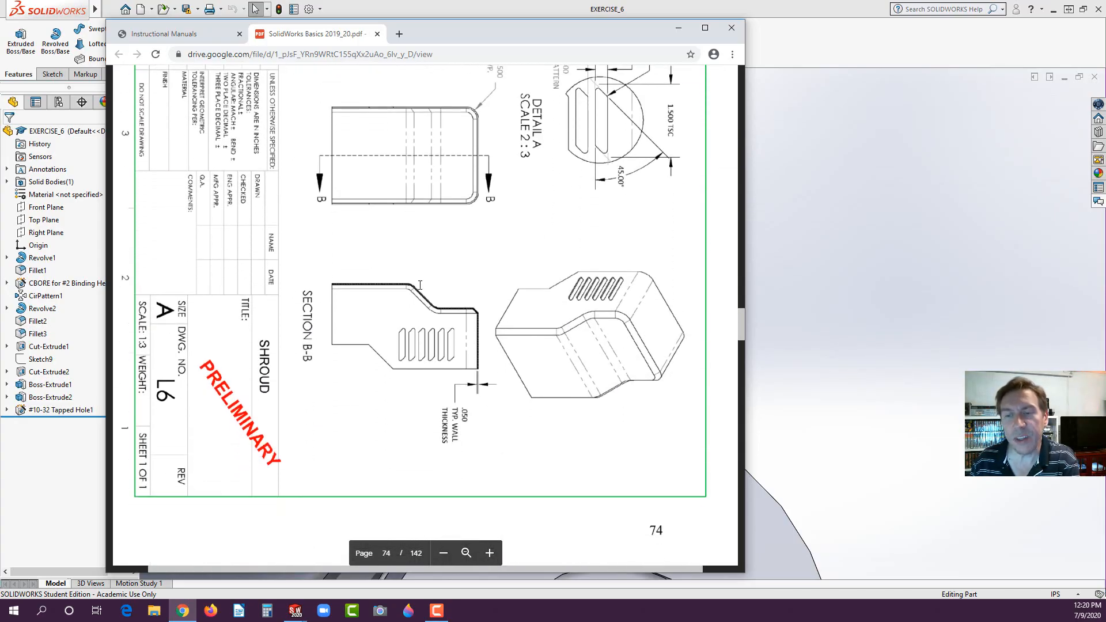
{"action": "scroll", "coordinate": [420, 285], "scroll_direction": "up", "scroll_amount": 5}
{"action": "scroll", "coordinate": [419, 284], "scroll_direction": "up", "scroll_amount": 2}
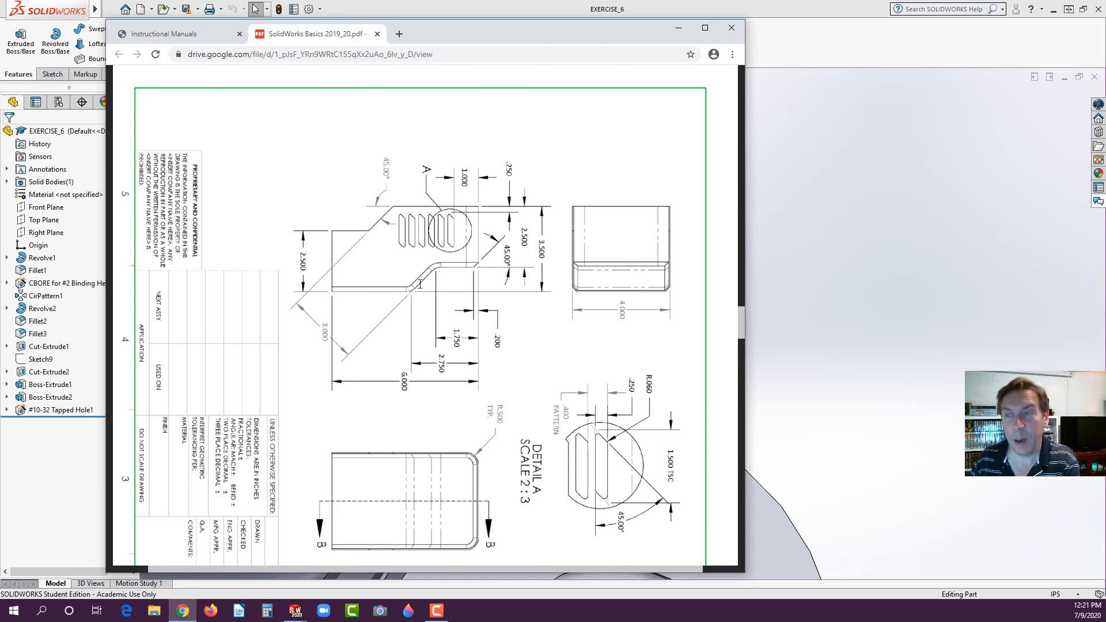
{"action": "scroll", "coordinate": [420, 283], "scroll_direction": "down", "scroll_amount": 15}
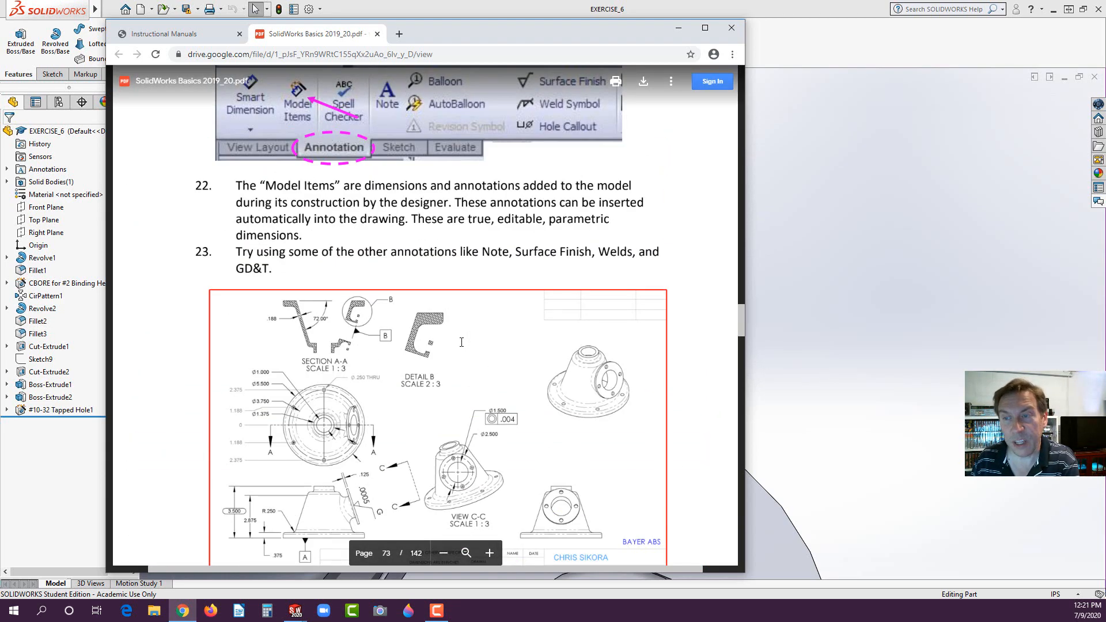
{"action": "scroll", "coordinate": [461, 343], "scroll_direction": "down", "scroll_amount": 1}
Switch to SOLIDWORKS and show the whole EXERCISE_6 part in the graphics area.
{"action": "left_click", "coordinate": [30, 476]}
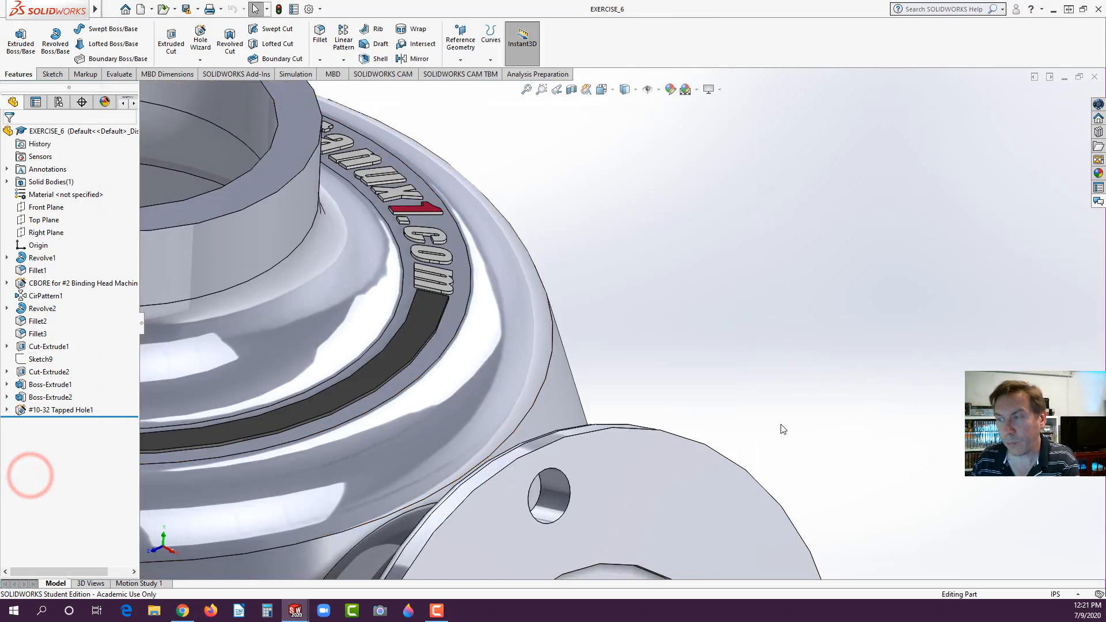
{"action": "key", "text": "f"}
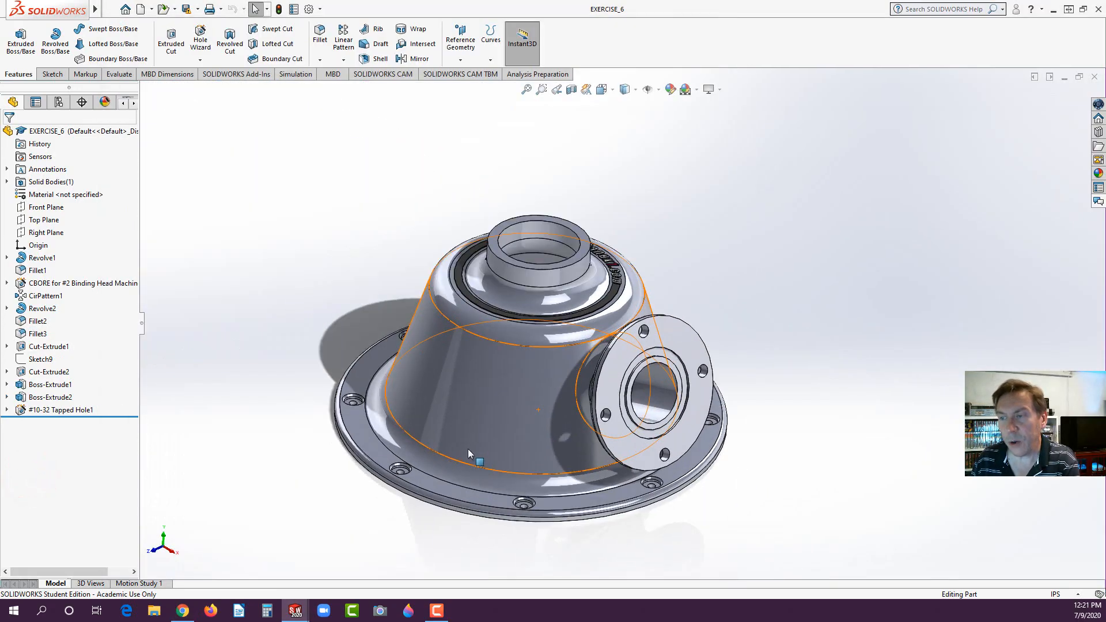
{"action": "scroll", "coordinate": [468, 449], "scroll_direction": "up", "scroll_amount": 1}
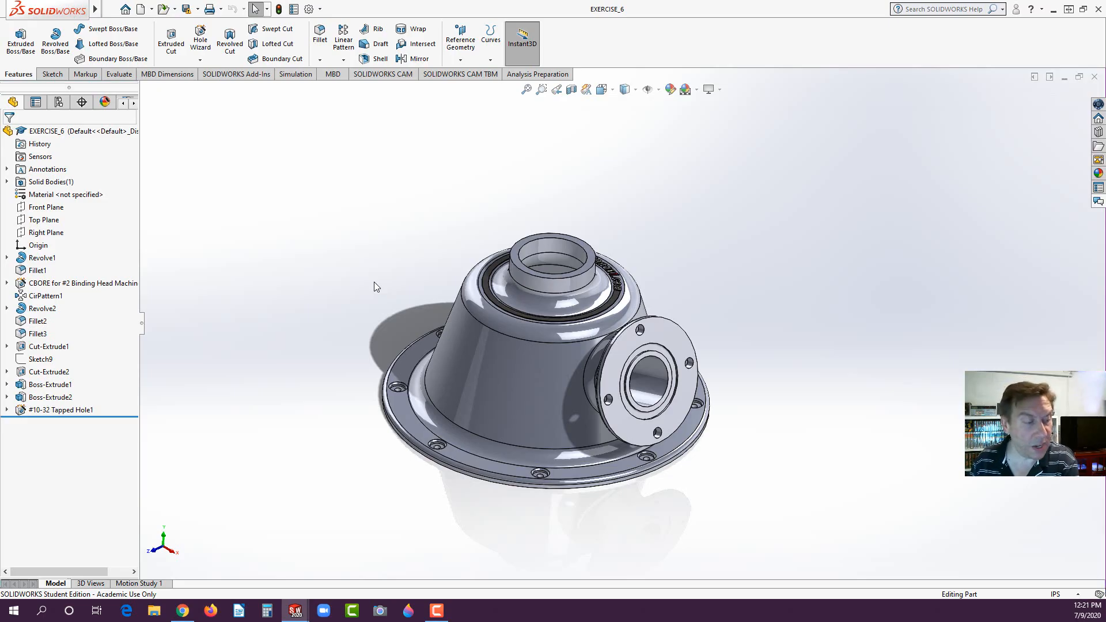
Switch back to the browser and download the SolidWorks Exercise 6 part, E_6_2019.SLDPRT, from the site's part files page.
{"action": "key", "text": "alt+Tab"}
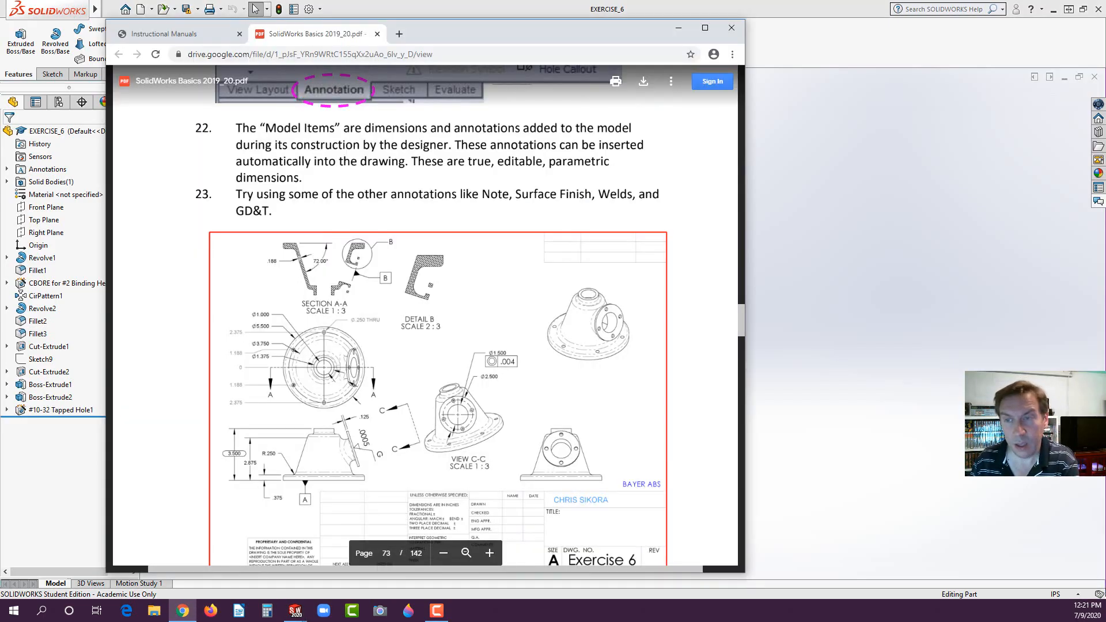
{"action": "left_click", "coordinate": [209, 35]}
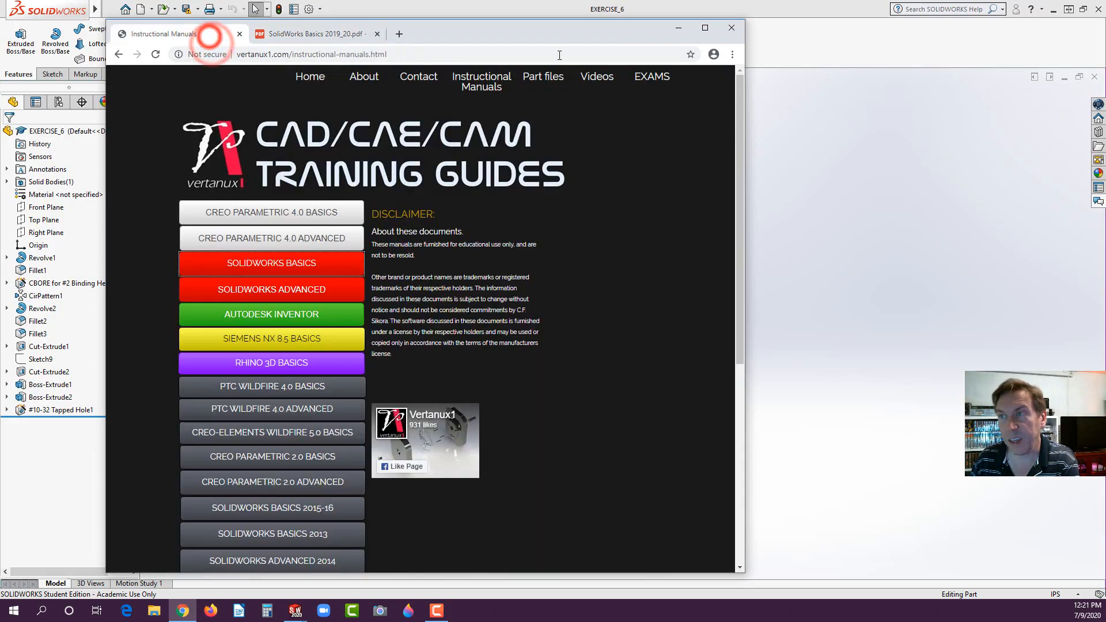
{"action": "left_click", "coordinate": [540, 80]}
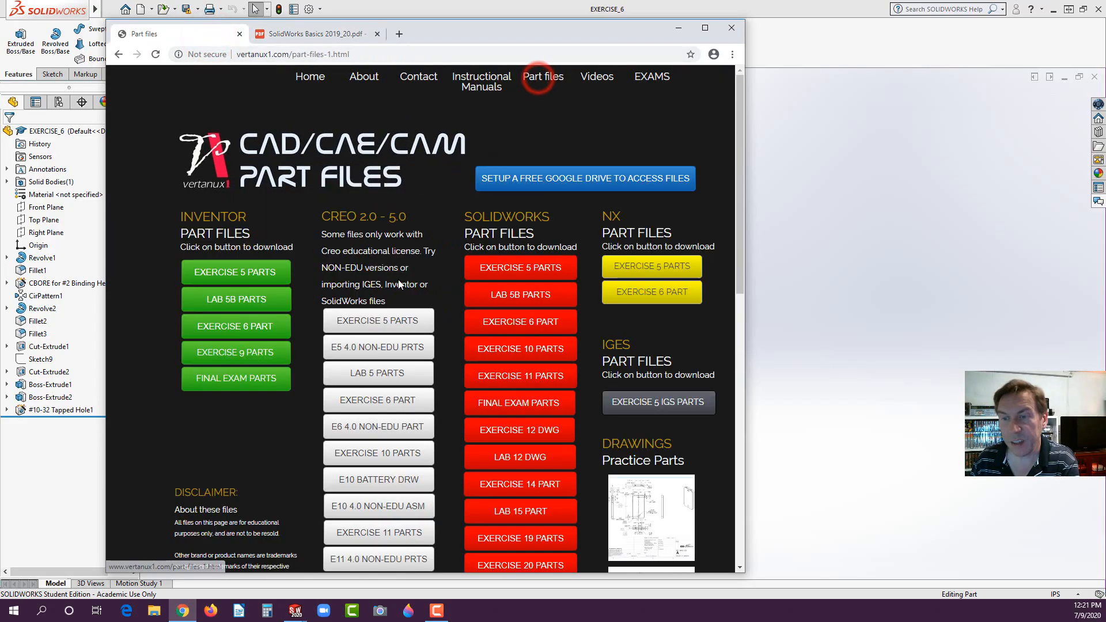
{"action": "left_click", "coordinate": [521, 322]}
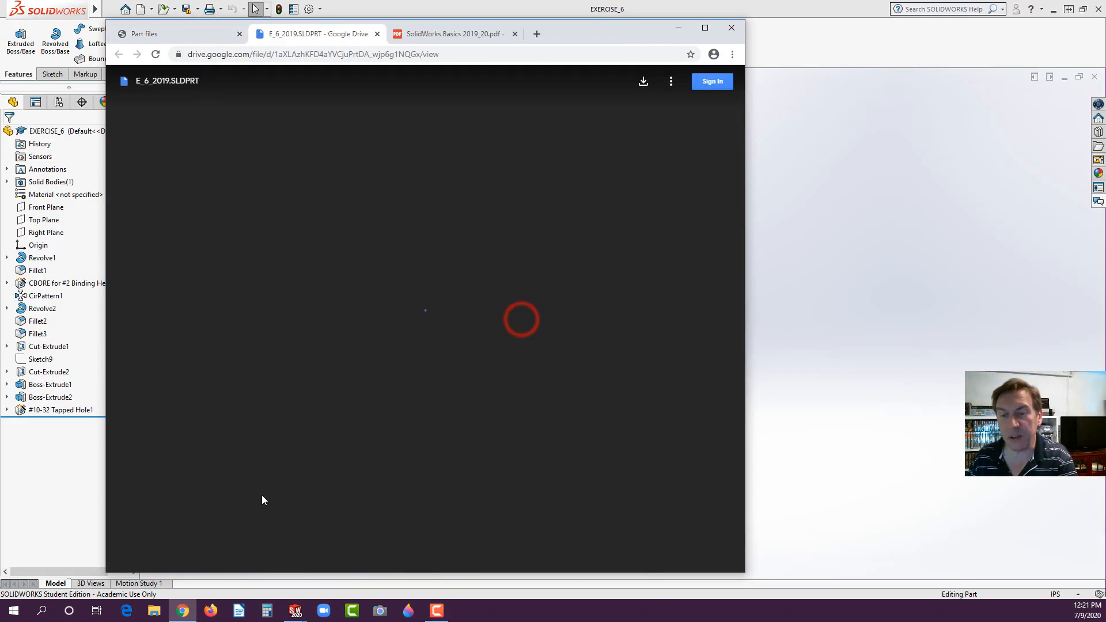
{"action": "left_click", "coordinate": [427, 321]}
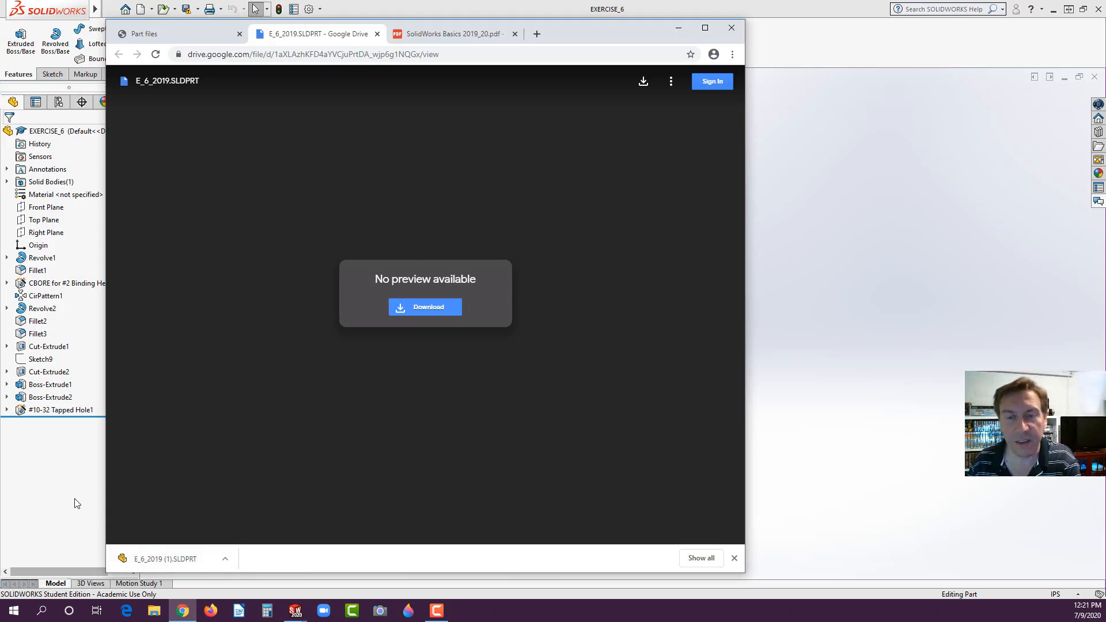
Switch to SOLIDWORKS with the EXERCISE_6 part and pin the menu bar so it stays displayed.
{"action": "left_click", "coordinate": [62, 480]}
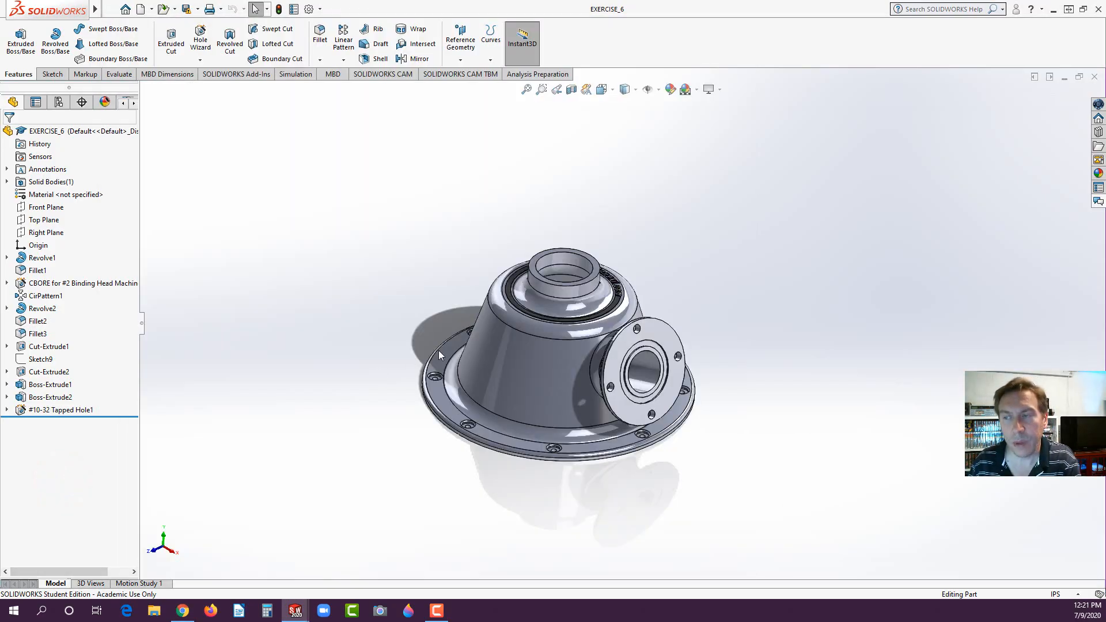
{"action": "scroll", "coordinate": [487, 366], "scroll_direction": "down", "scroll_amount": 3}
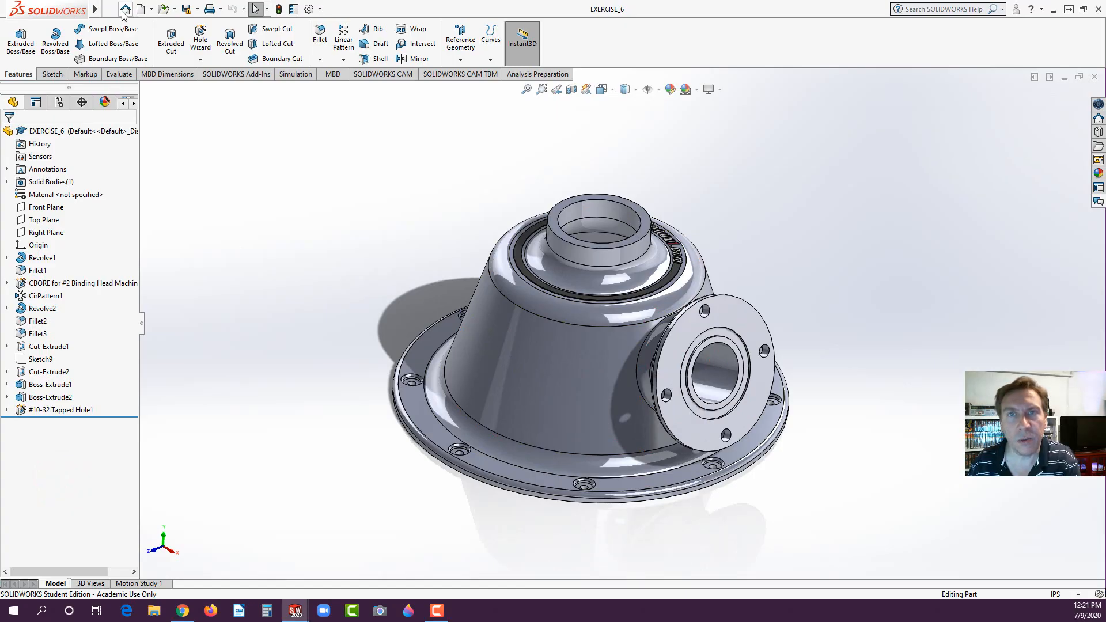
{"action": "mouse_move", "coordinate": [97, 12]}
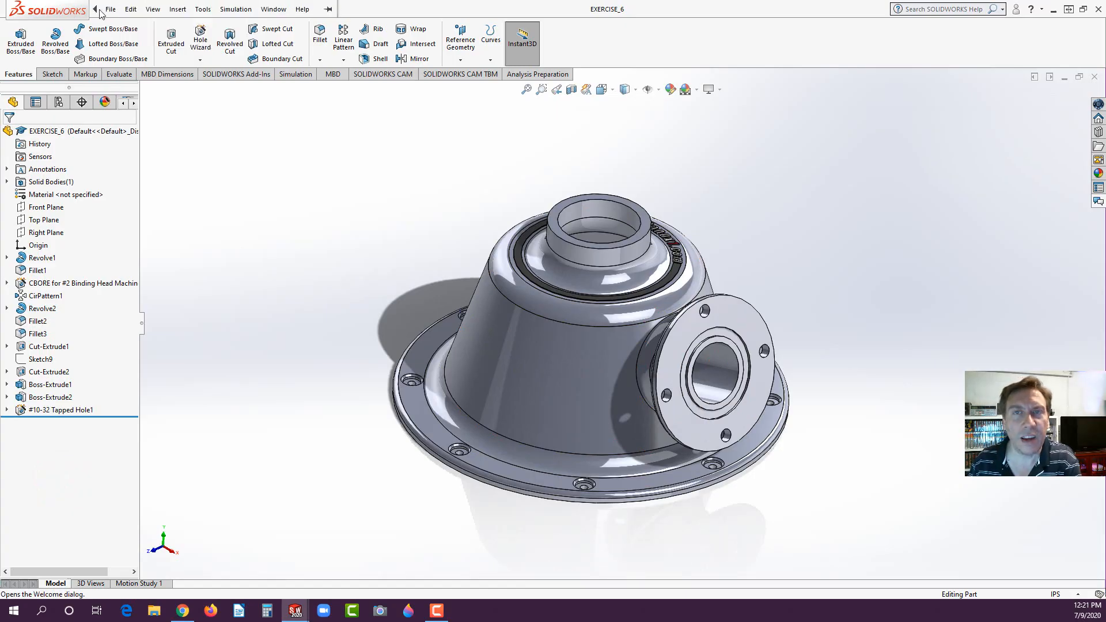
{"action": "left_click", "coordinate": [329, 10]}
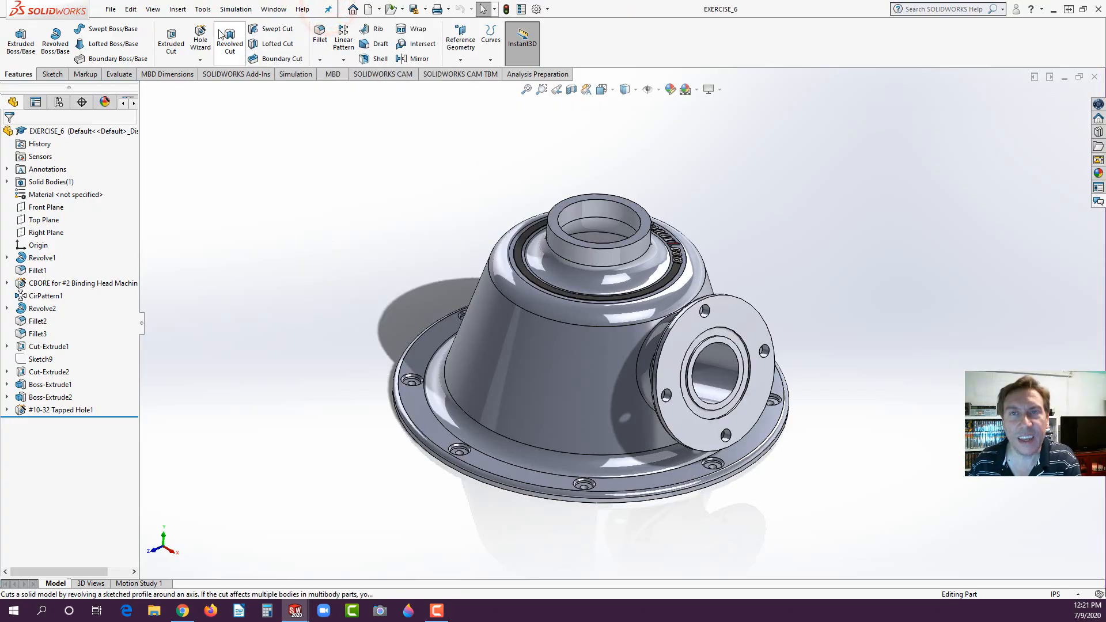
Make a drawing from the EXERCISE_6 part on an A (ANSI) Landscape sheet with the sheet format displayed.
{"action": "left_click", "coordinate": [107, 12]}
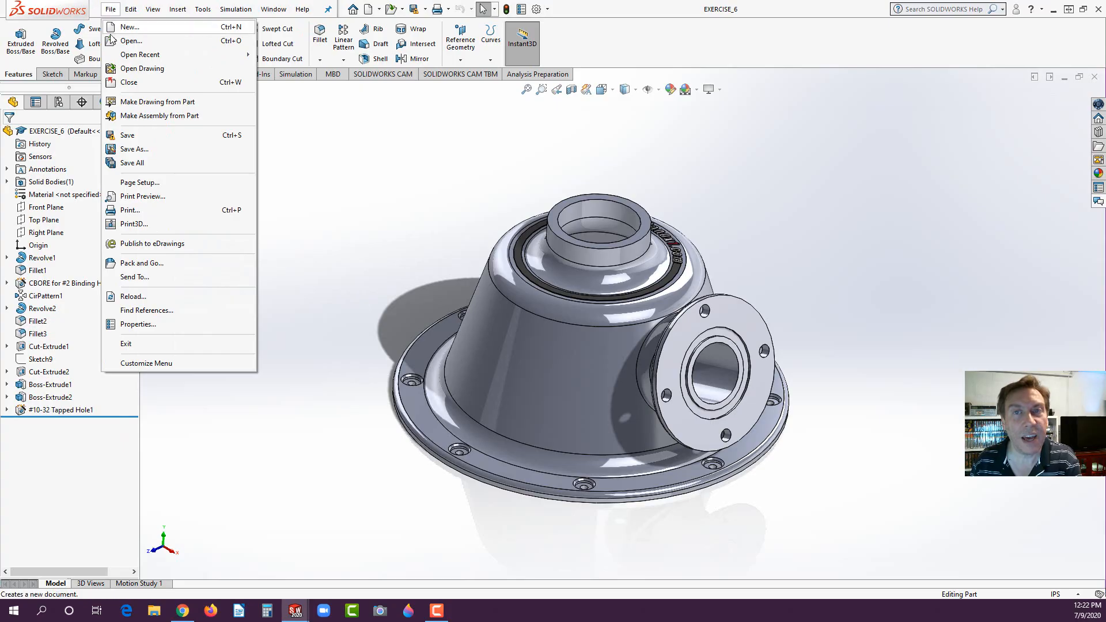
{"action": "left_click", "coordinate": [120, 104]}
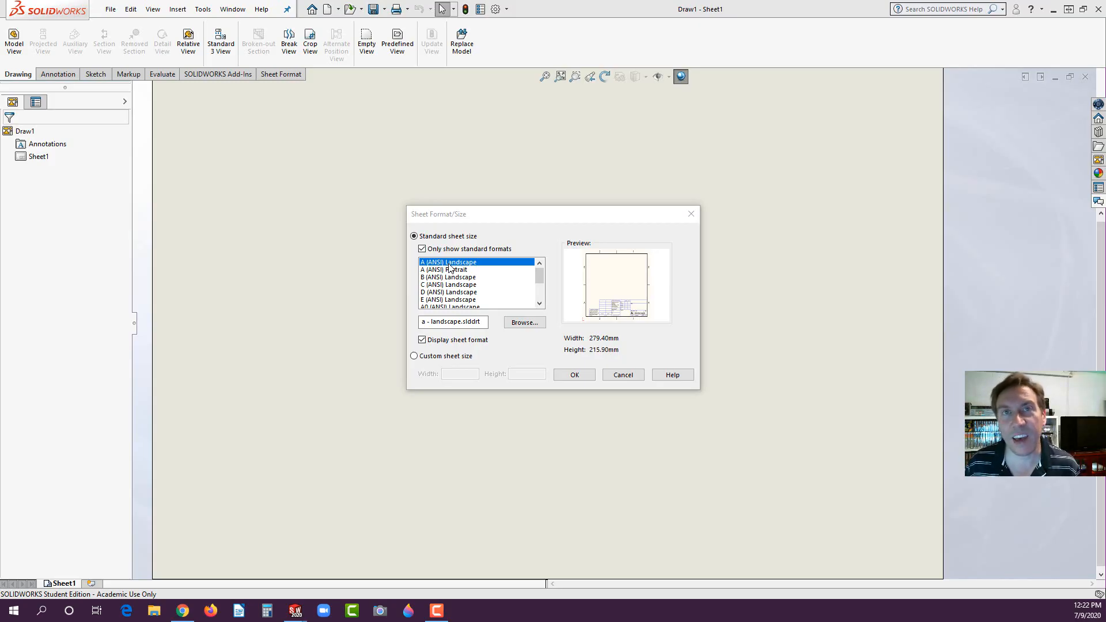
{"action": "left_click", "coordinate": [576, 375]}
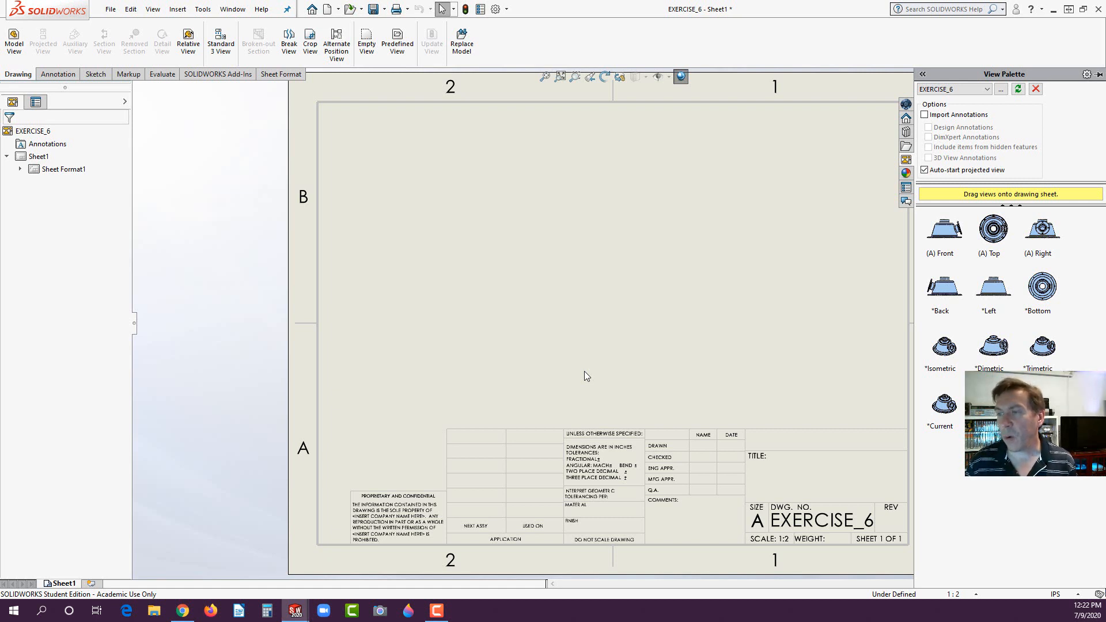
{"action": "key", "text": "f"}
{"action": "scroll", "coordinate": [880, 305], "scroll_direction": "down", "scroll_amount": 1}
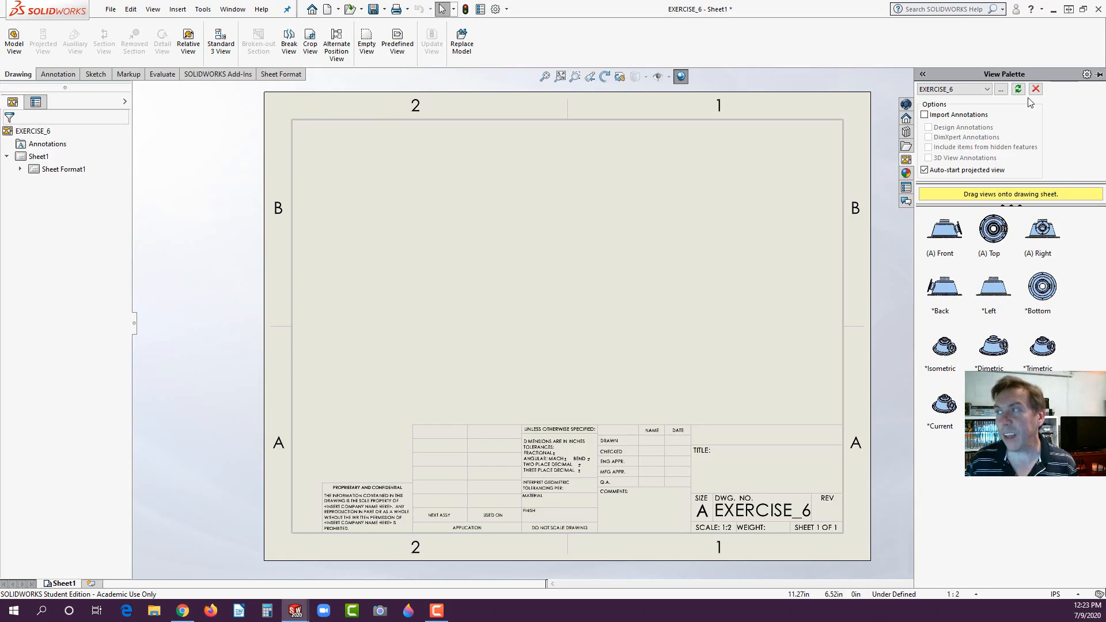
Place the part's front view in the sheet's lower left area and project its top, right and isometric views from it.
{"action": "left_click", "coordinate": [988, 90]}
{"action": "left_click", "coordinate": [988, 90]}
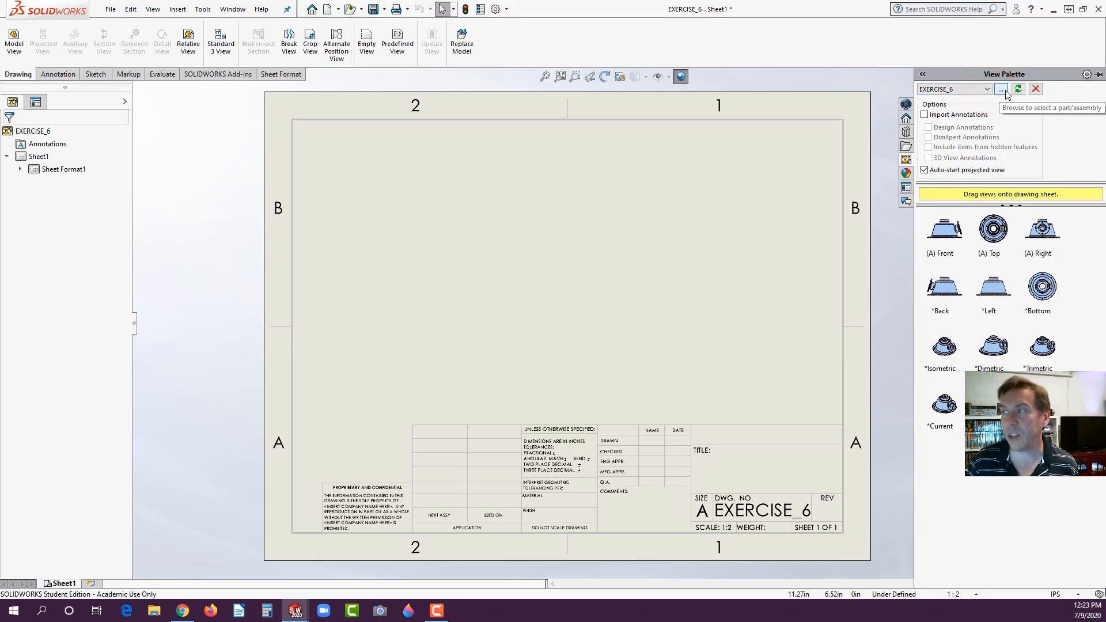
{"action": "left_click", "coordinate": [950, 238]}
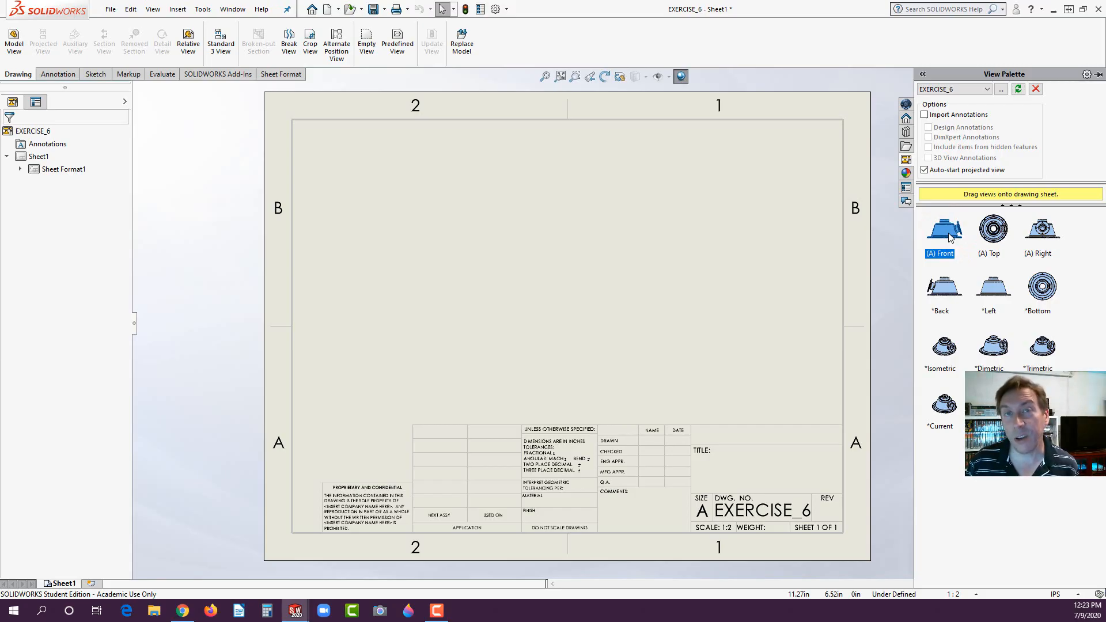
{"action": "left_click_drag", "start_coordinate": [950, 238], "coordinate": [374, 369]}
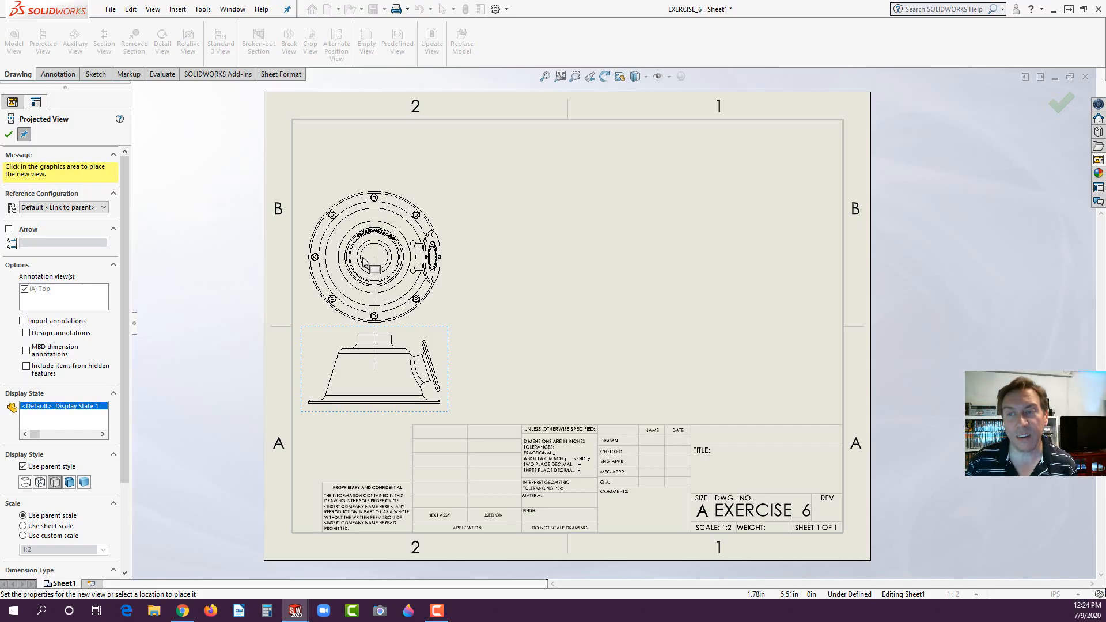
{"action": "left_click", "coordinate": [364, 262]}
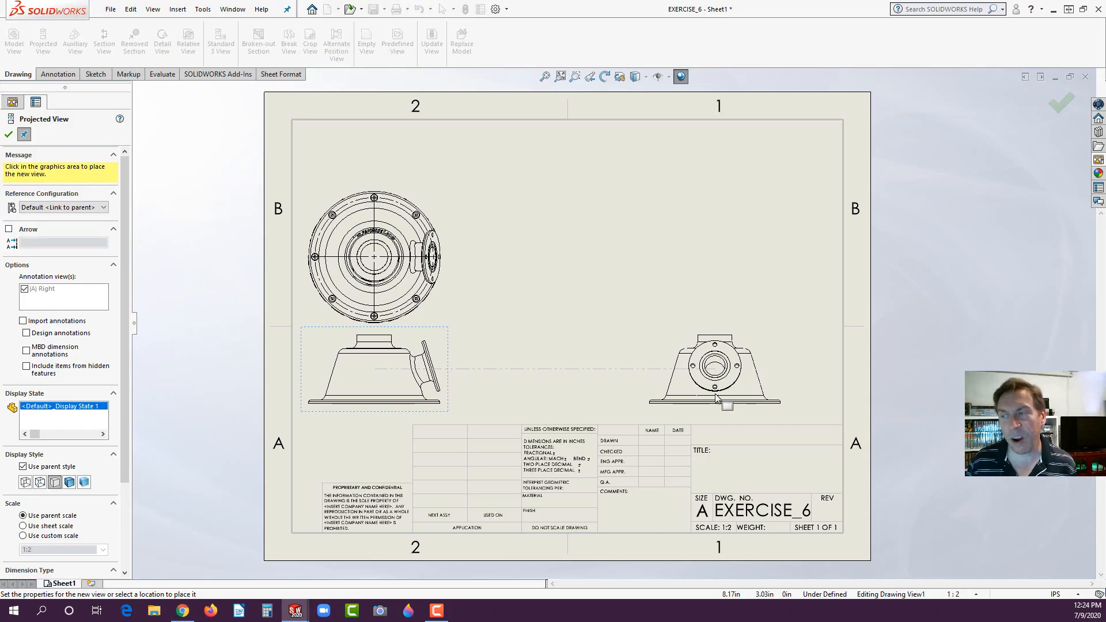
{"action": "left_click", "coordinate": [715, 394]}
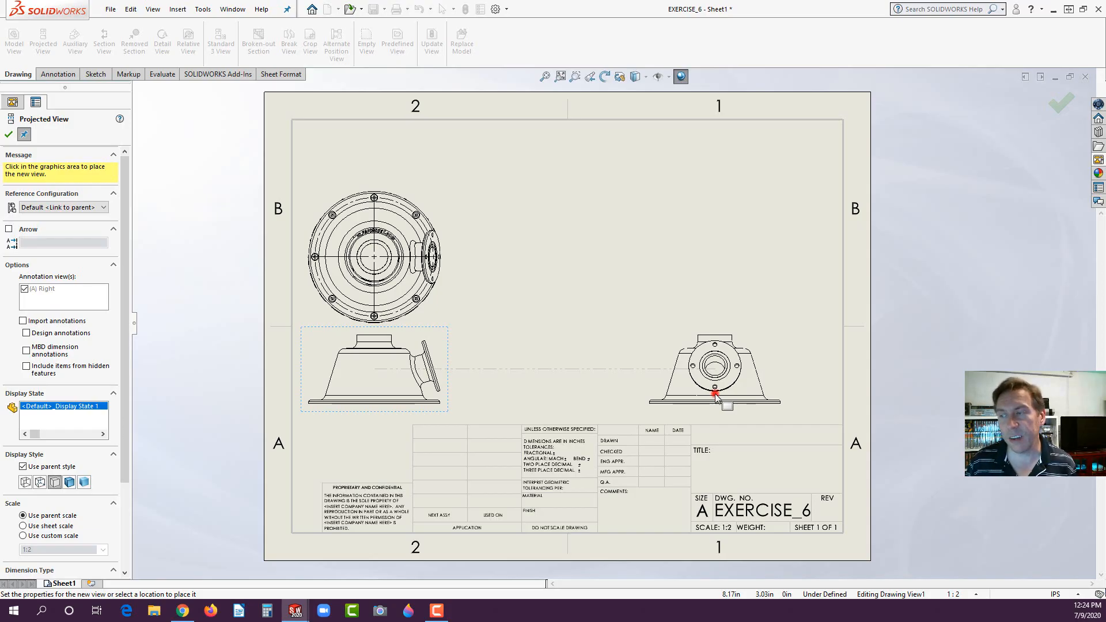
{"action": "left_click", "coordinate": [708, 197]}
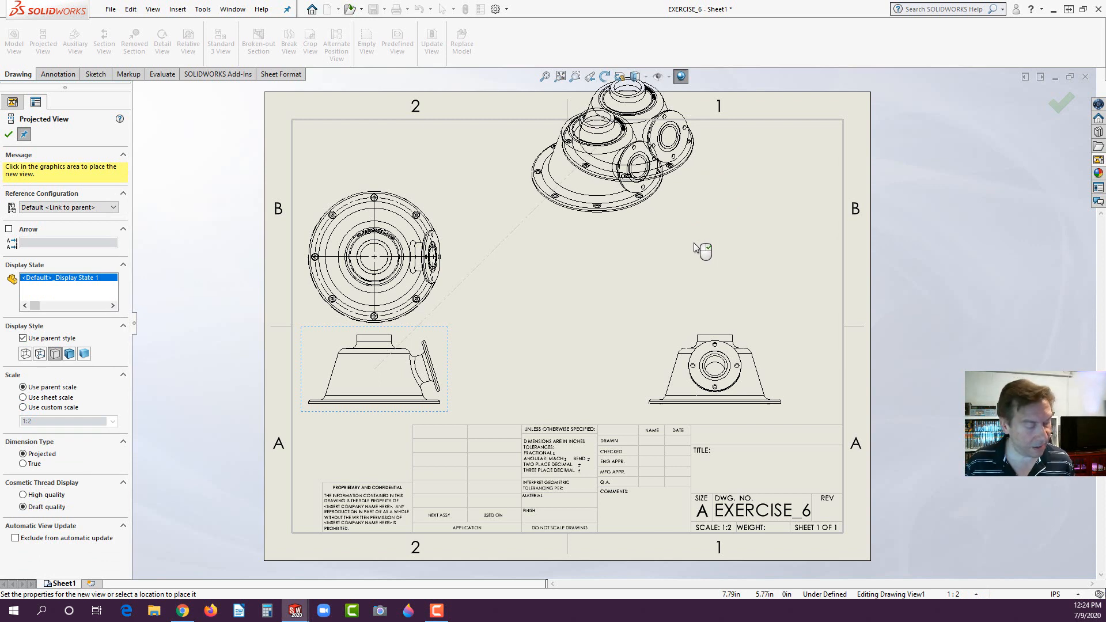
{"action": "key", "text": "Escape"}
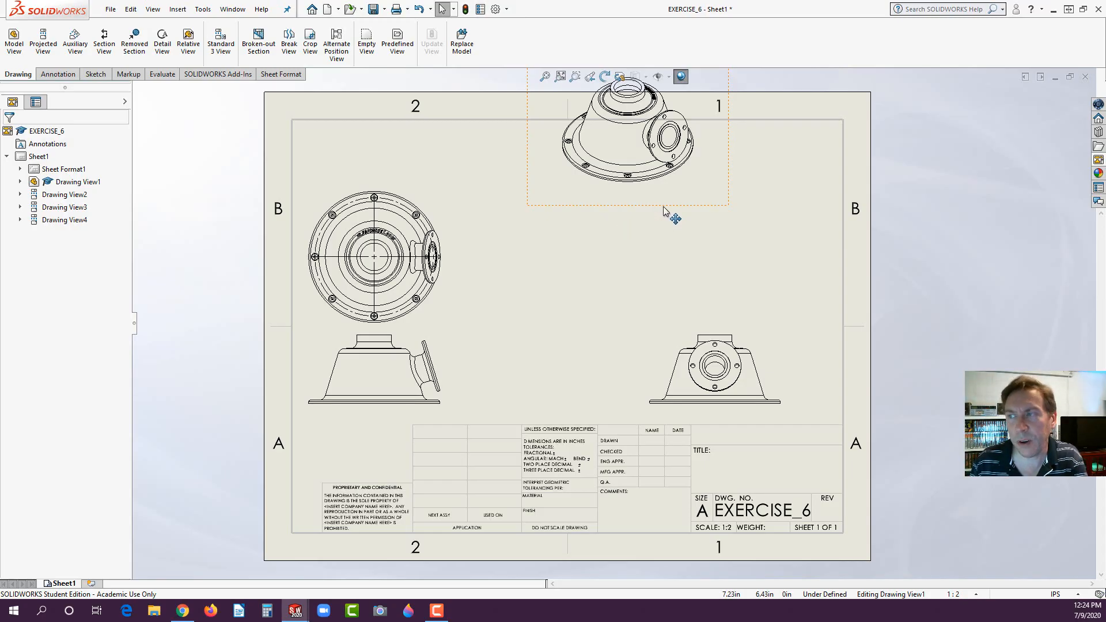
Move the isometric view inside the sheet border above the right view, and adjust the positions of the top and right views.
{"action": "left_click_drag", "start_coordinate": [663, 210], "coordinate": [742, 292]}
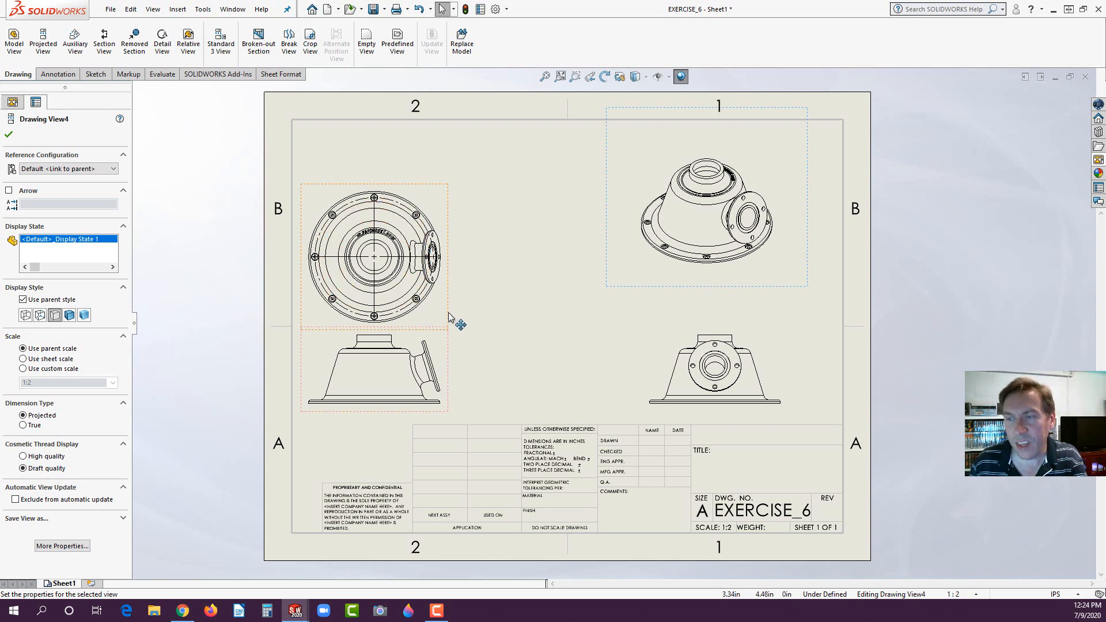
{"action": "mouse_move", "coordinate": [446, 315]}
{"action": "left_mouse_down"}
{"action": "mouse_move", "coordinate": [447, 289]}
{"action": "mouse_move", "coordinate": [459, 315]}
{"action": "left_mouse_up"}
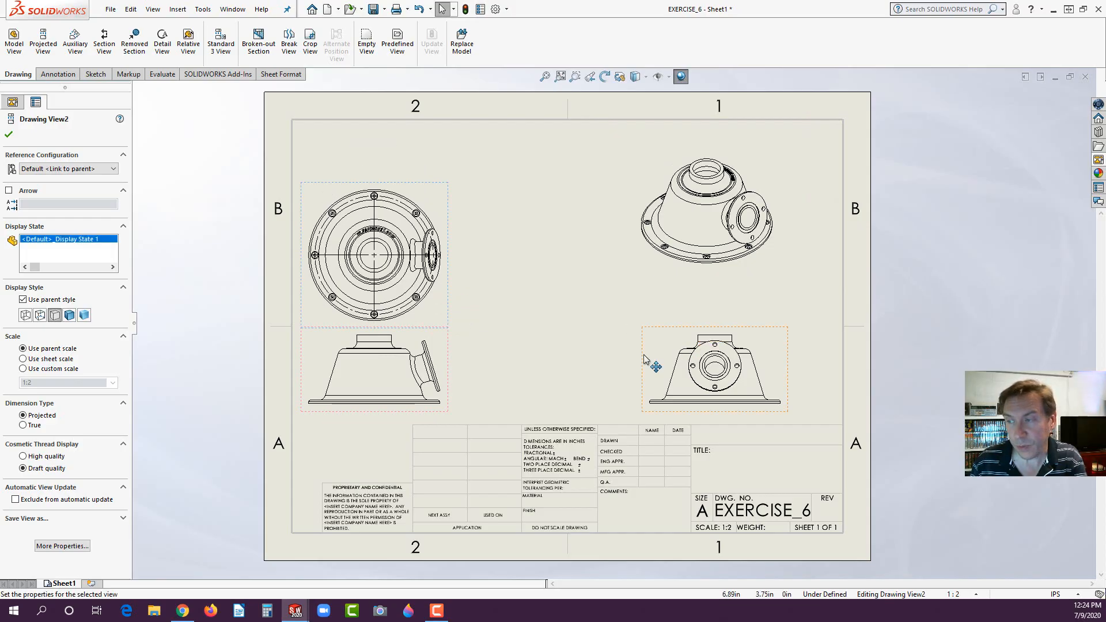
{"action": "mouse_move", "coordinate": [640, 356]}
{"action": "left_mouse_down"}
{"action": "mouse_move", "coordinate": [680, 312]}
{"action": "mouse_move", "coordinate": [655, 339]}
{"action": "left_mouse_up"}
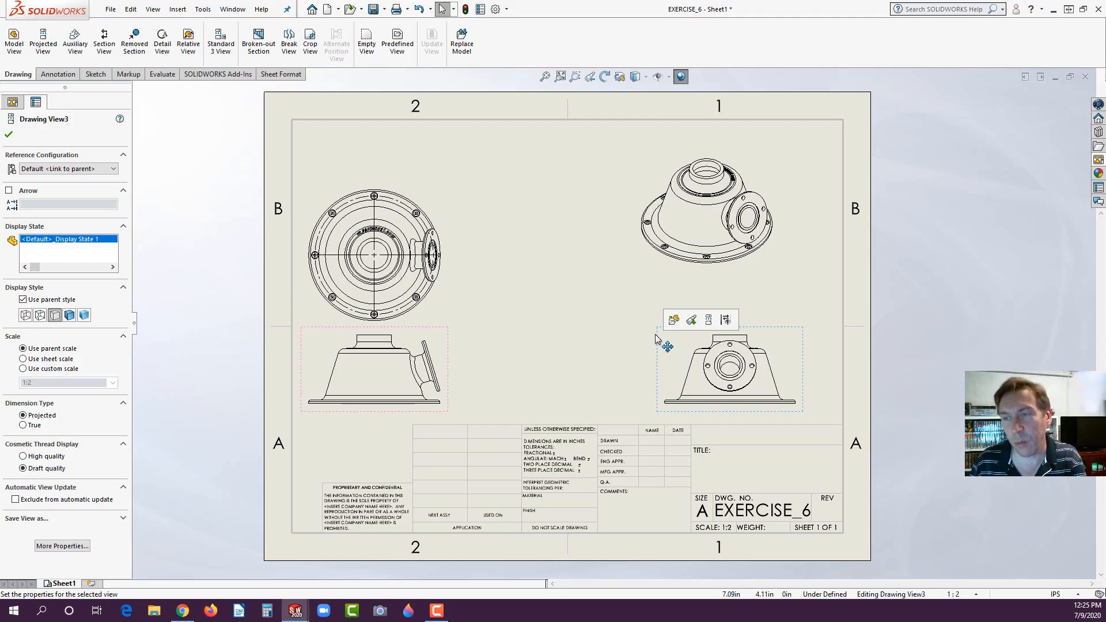
{"action": "left_click", "coordinate": [493, 339]}
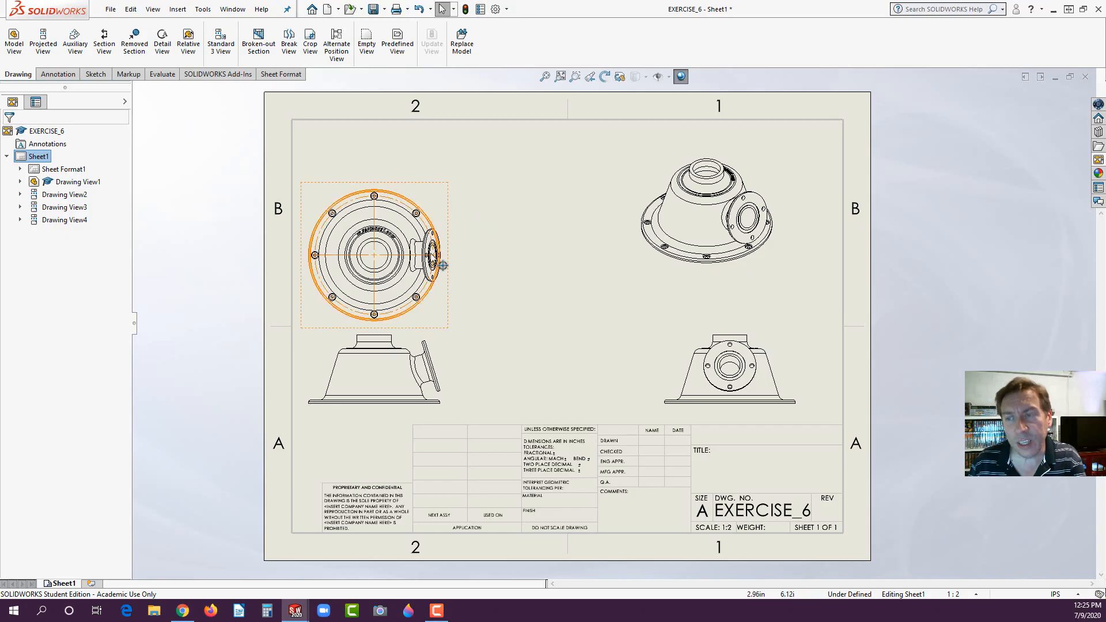
Try the Shaded With Edges and Hidden Lines Visible display styles on the front view and return it to Hidden Lines Removed.
{"action": "left_click", "coordinate": [426, 337]}
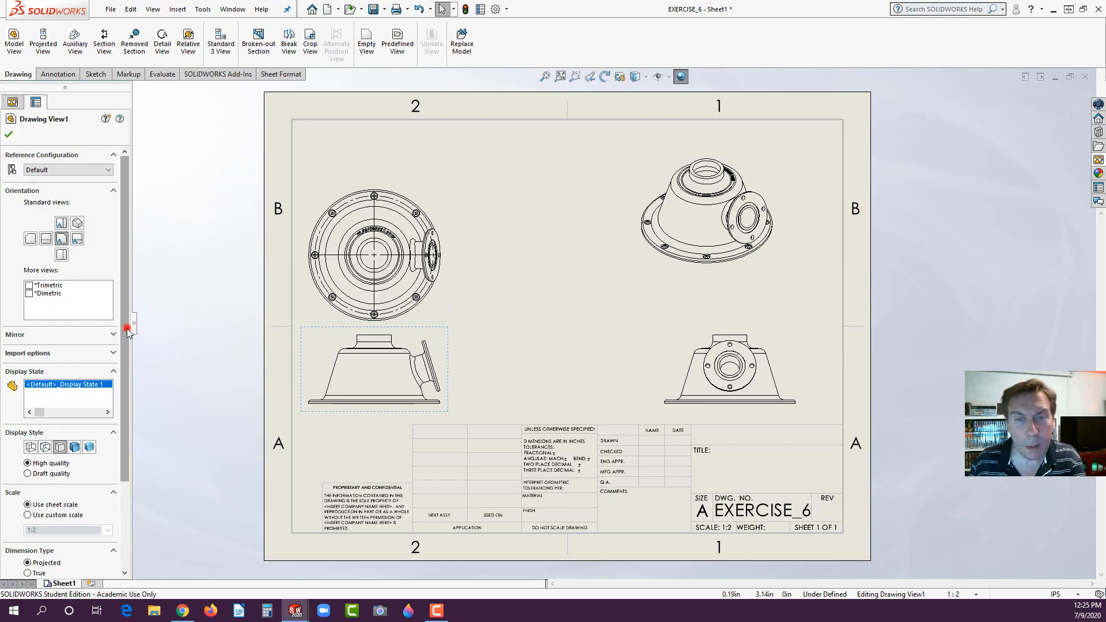
{"action": "left_click_drag", "start_coordinate": [128, 332], "coordinate": [133, 418]}
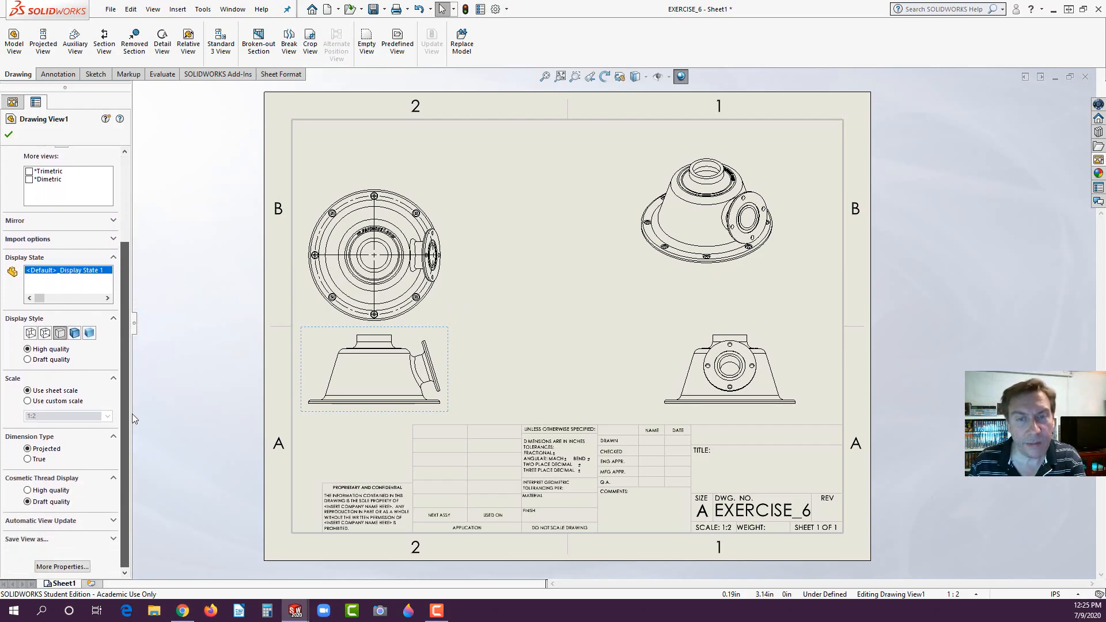
{"action": "left_click", "coordinate": [76, 335]}
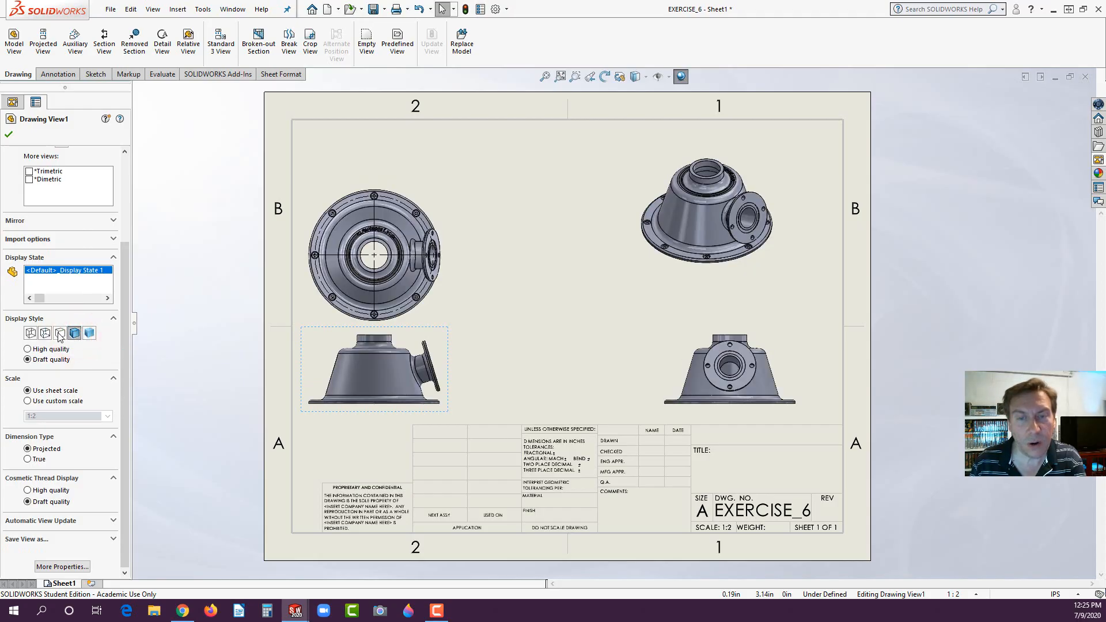
{"action": "left_click", "coordinate": [60, 333]}
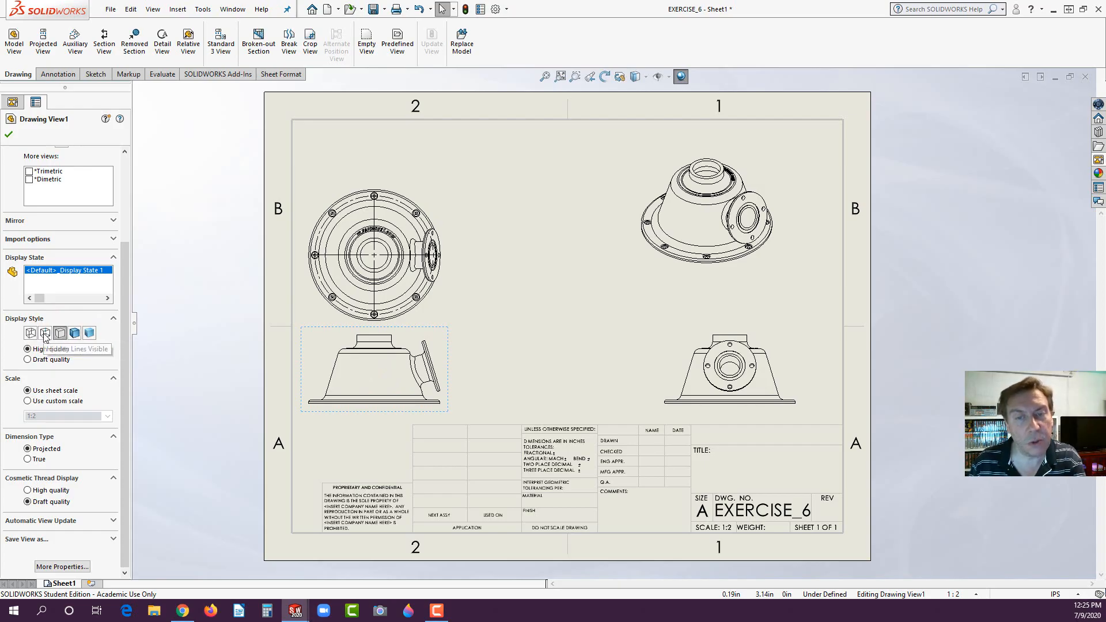
{"action": "left_click", "coordinate": [44, 333]}
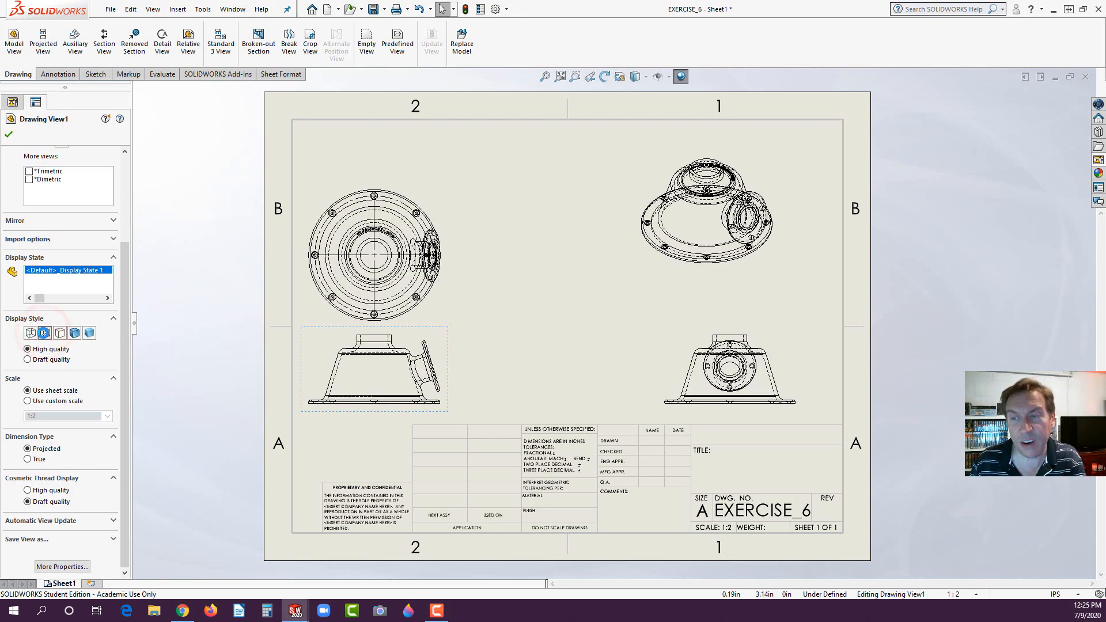
{"action": "left_click", "coordinate": [61, 334]}
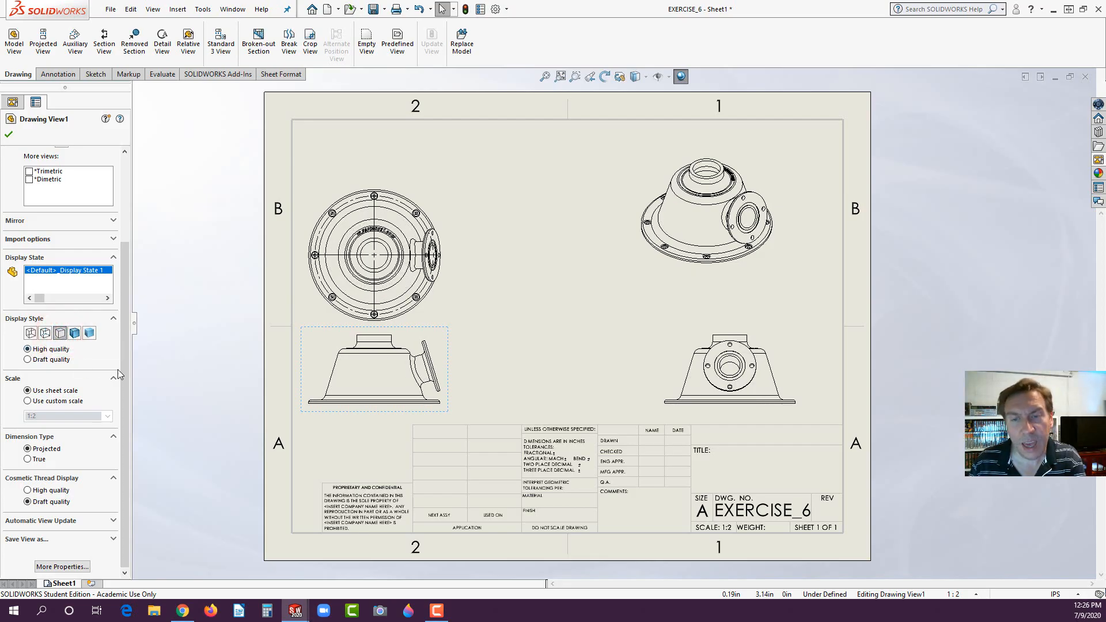
{"action": "left_click_drag", "start_coordinate": [124, 360], "coordinate": [126, 374]}
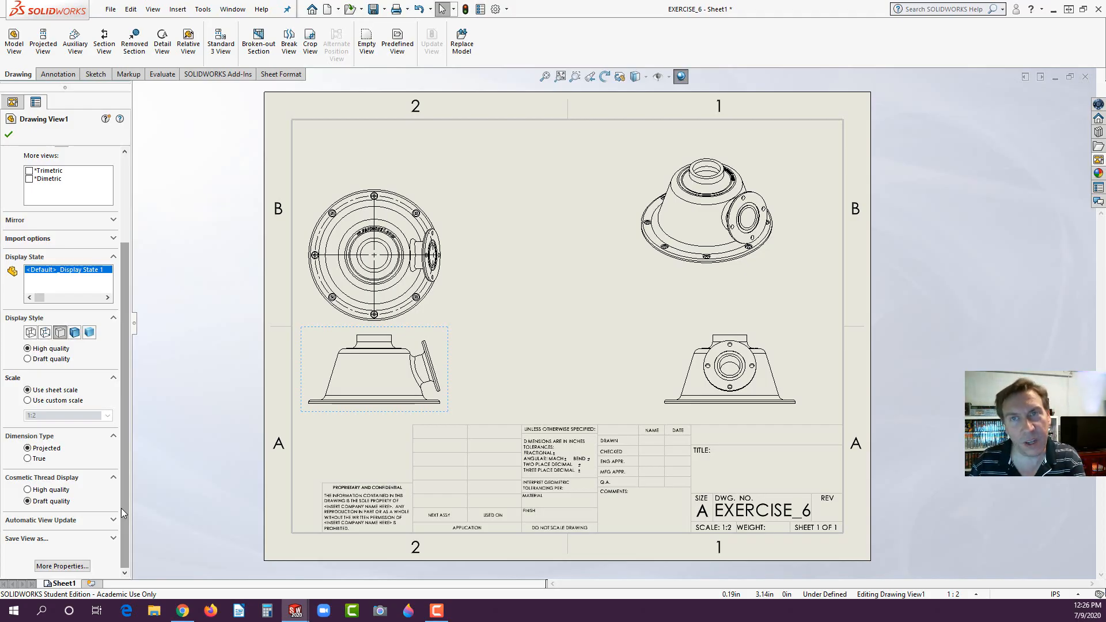
Set the scale of Sheet1 to 1:3 in its sheet properties.
{"action": "right_click", "coordinate": [65, 586]}
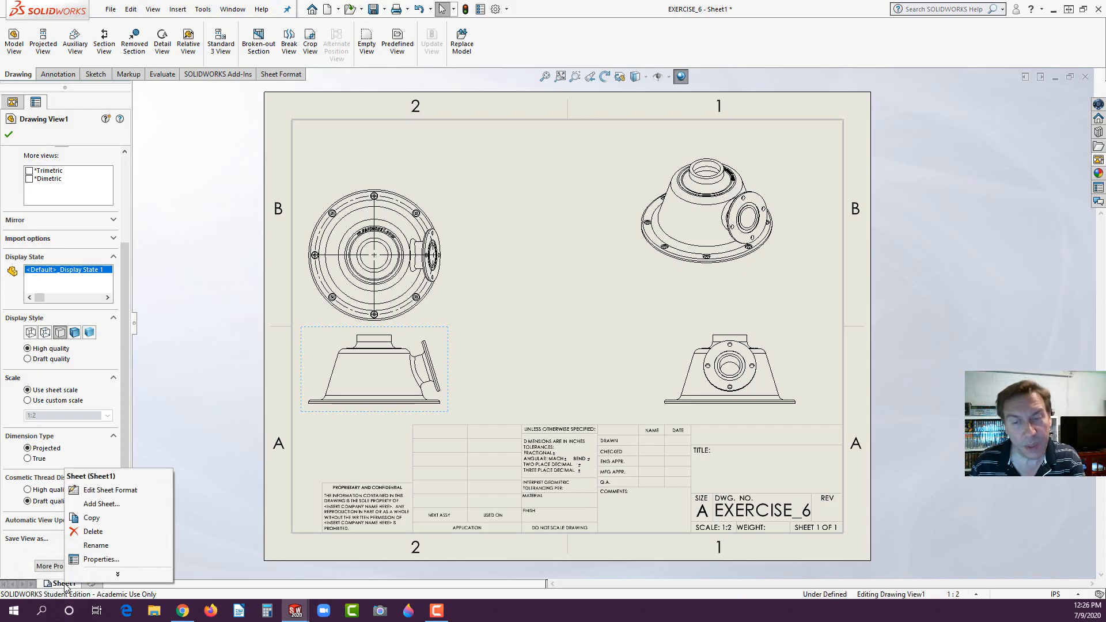
{"action": "left_click", "coordinate": [90, 559]}
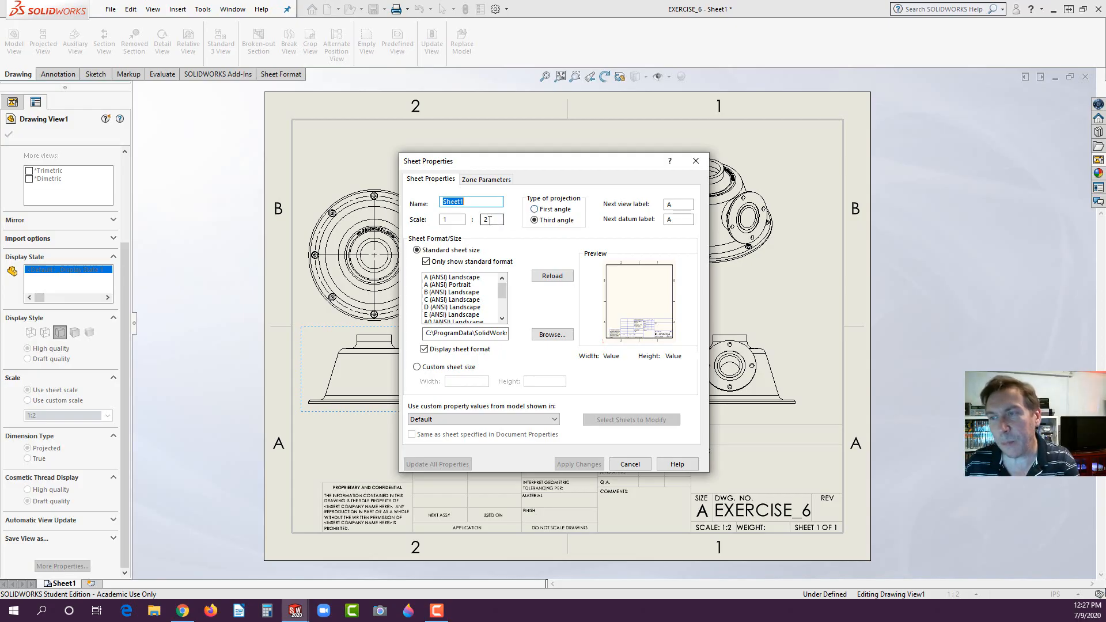
{"action": "double_click", "coordinate": [486, 219]}
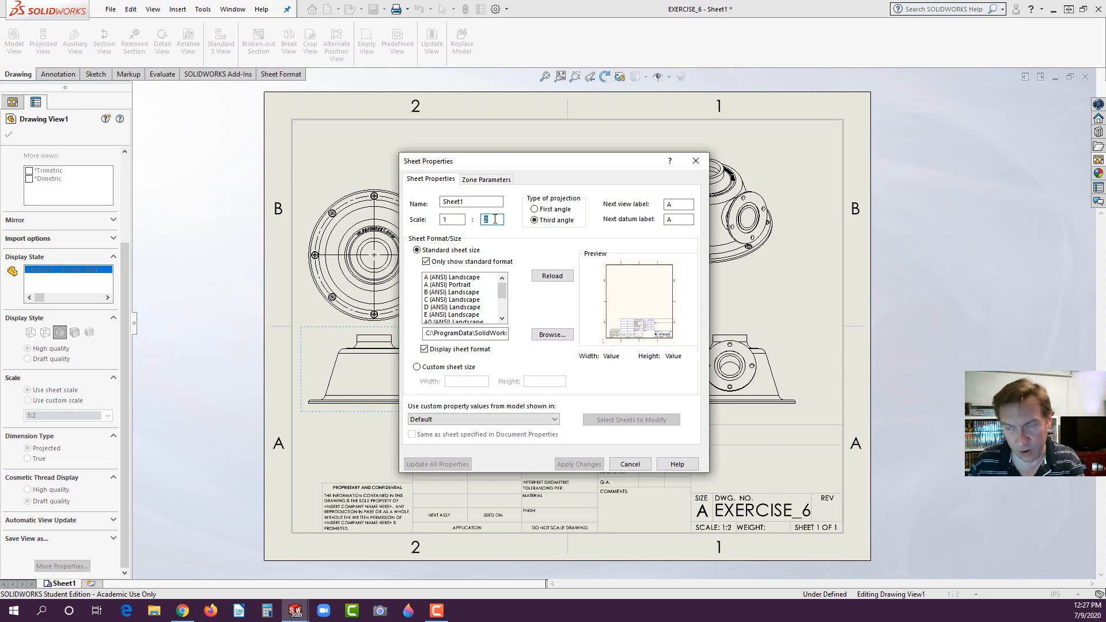
{"action": "type", "text": "3"}
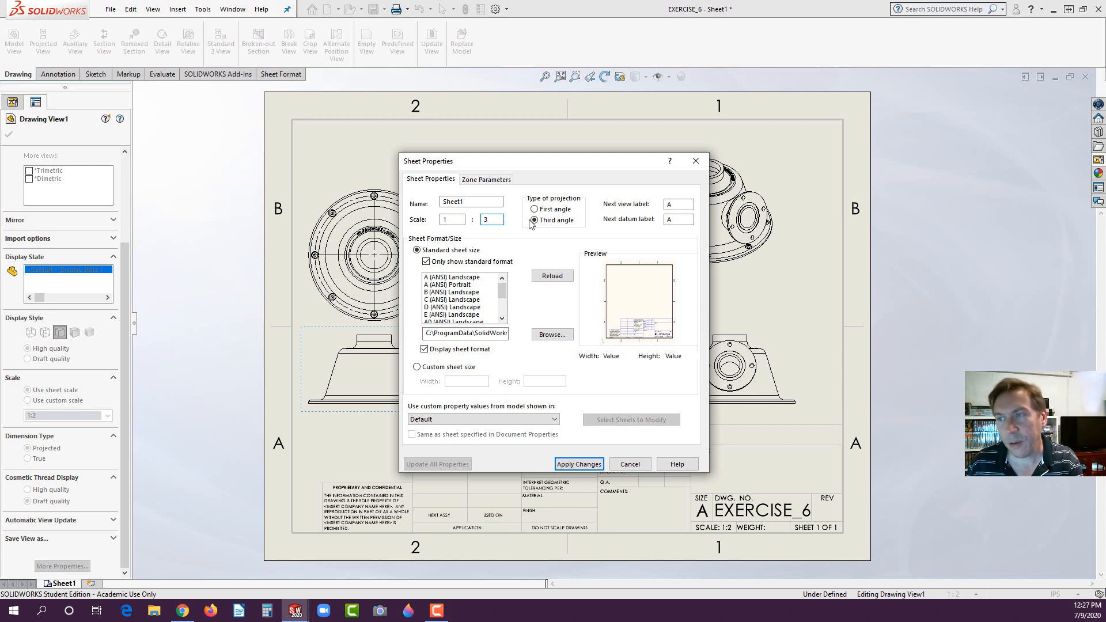
{"action": "left_click", "coordinate": [579, 464]}
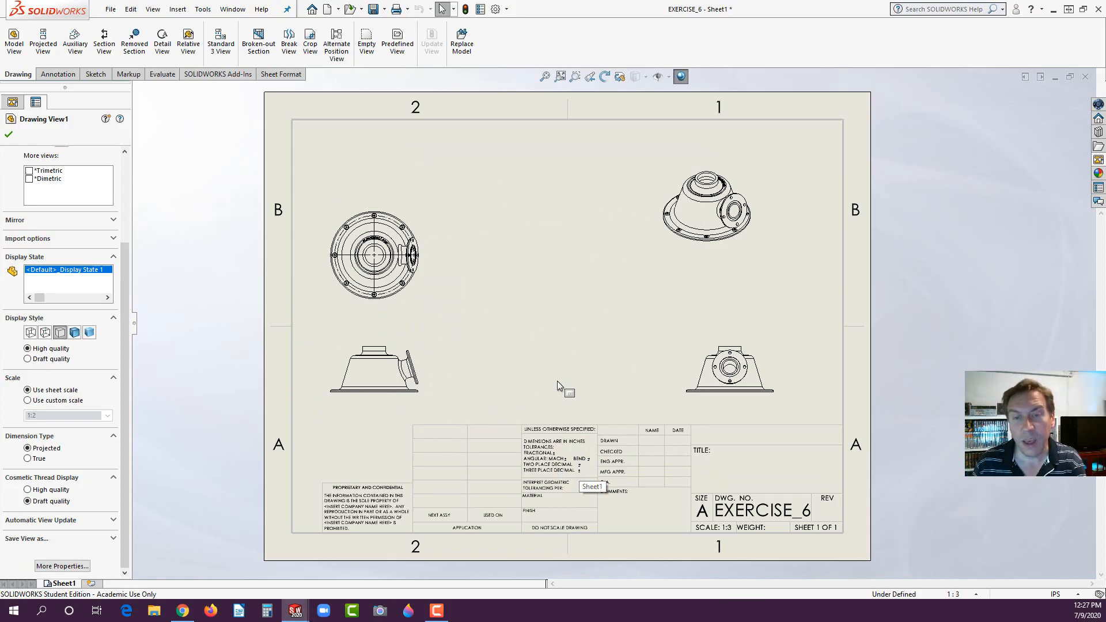
Review the scale, projection type and standard sheet sizes in the properties of Sheet1 without changing them.
{"action": "right_click", "coordinate": [64, 583]}
{"action": "left_click", "coordinate": [102, 561]}
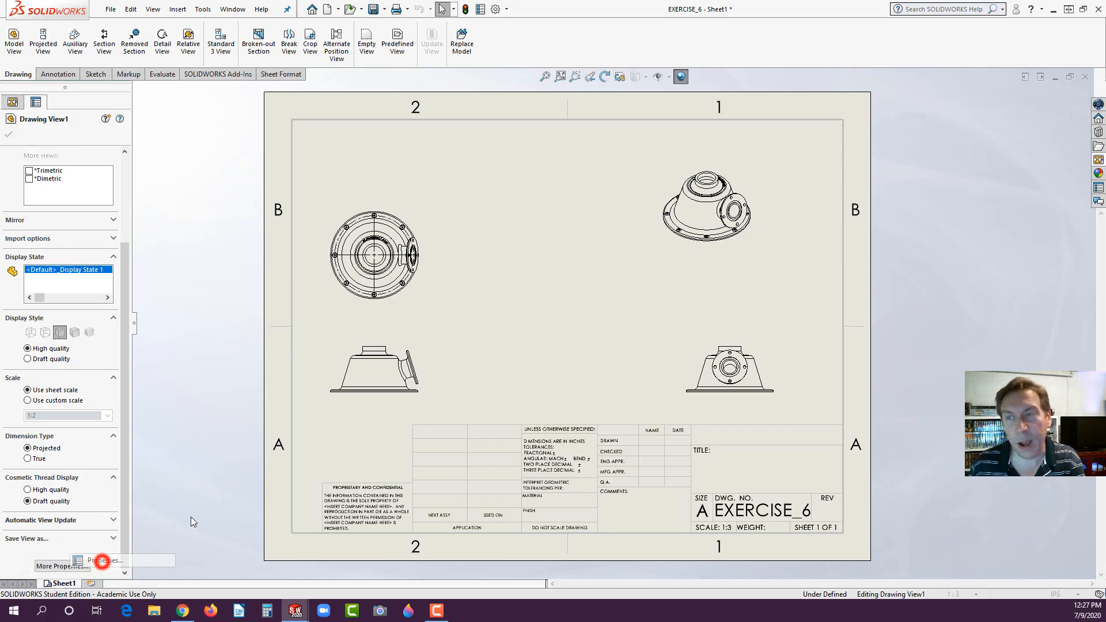
{"action": "left_click_drag", "start_coordinate": [576, 161], "coordinate": [550, 136]}
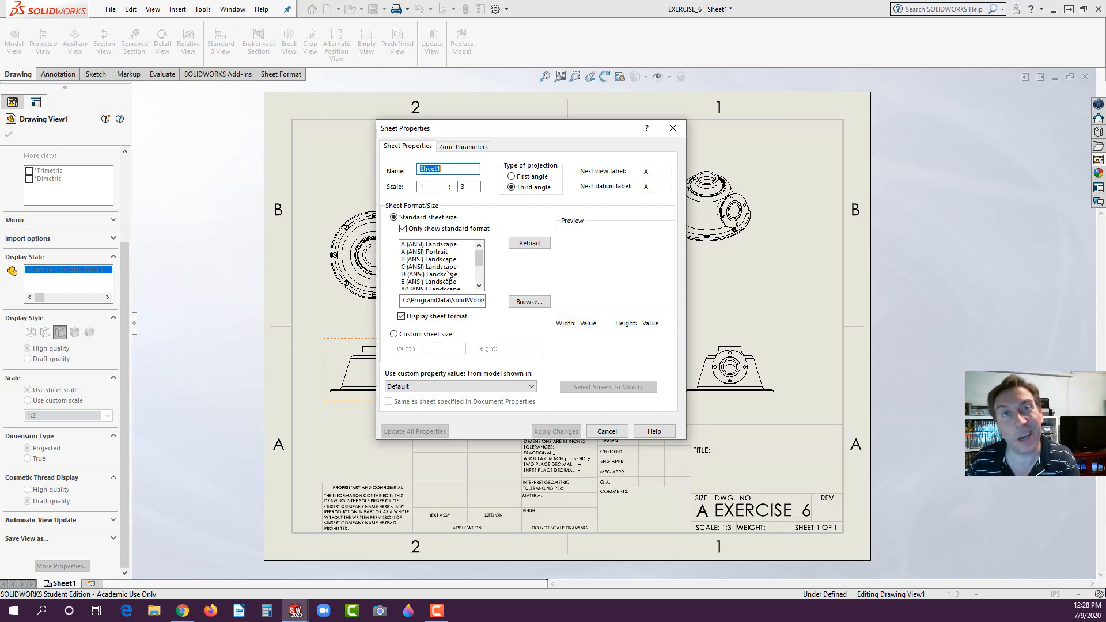
{"action": "left_click", "coordinate": [608, 431]}
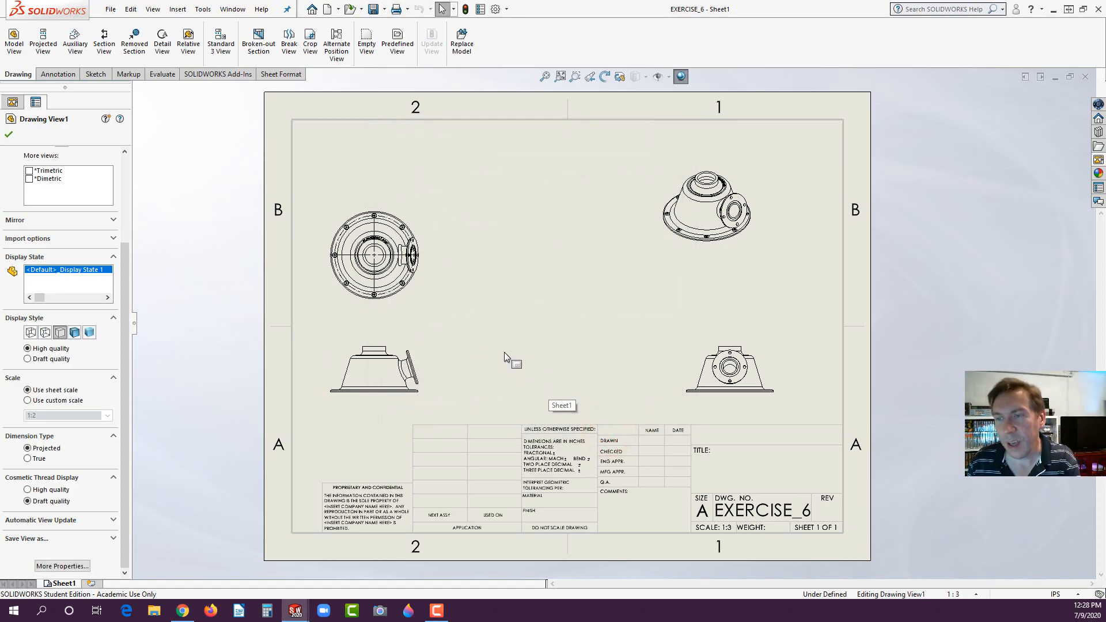
Move the front view slightly down on the sheet and bring the top view closer to it.
{"action": "left_click_drag", "start_coordinate": [425, 342], "coordinate": [426, 352]}
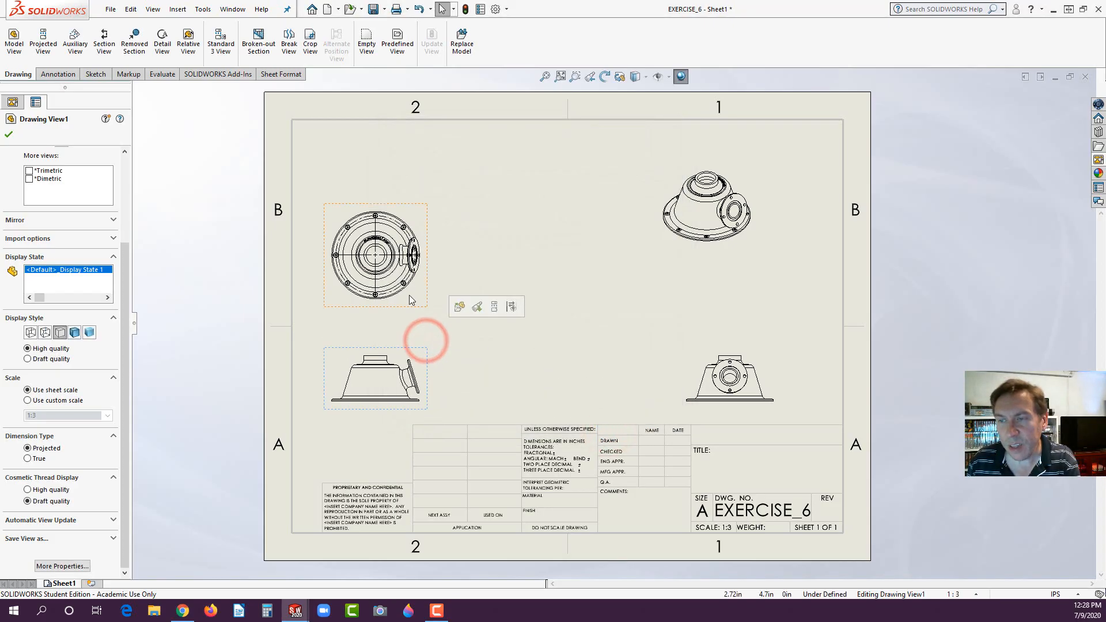
{"action": "left_click_drag", "start_coordinate": [405, 305], "coordinate": [404, 321]}
{"action": "left_click", "coordinate": [534, 321]}
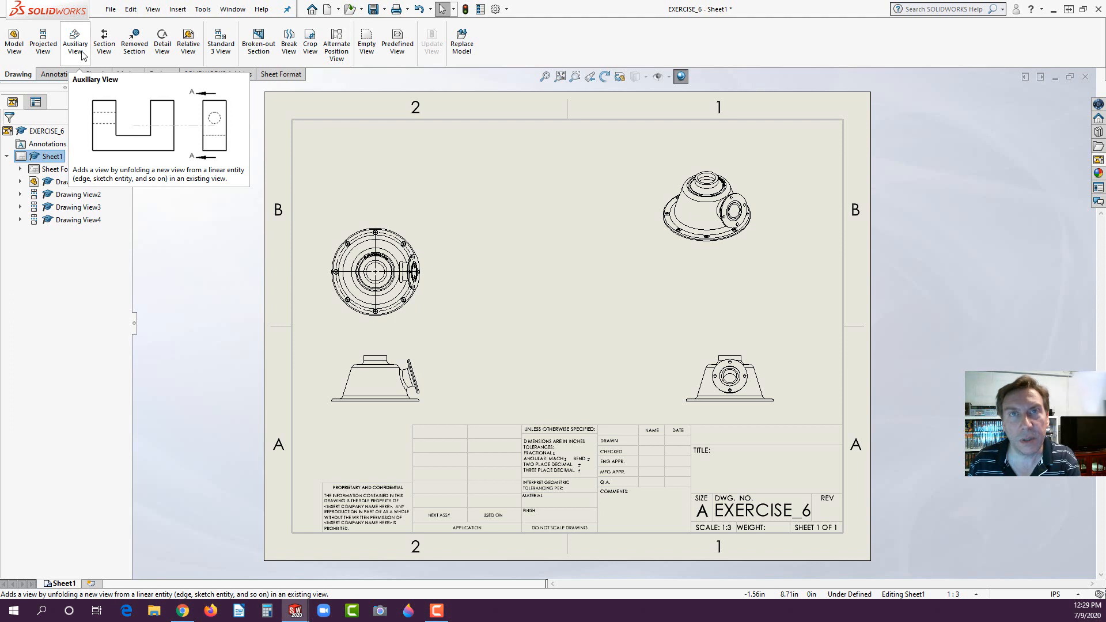
{"action": "left_click", "coordinate": [15, 51]}
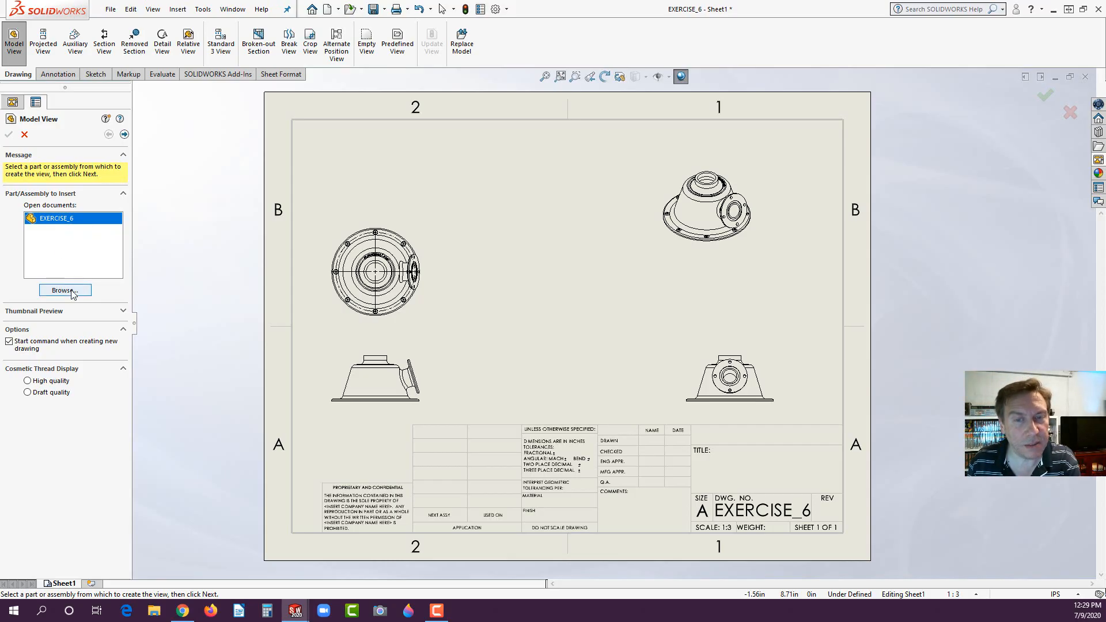
{"action": "left_click", "coordinate": [127, 136]}
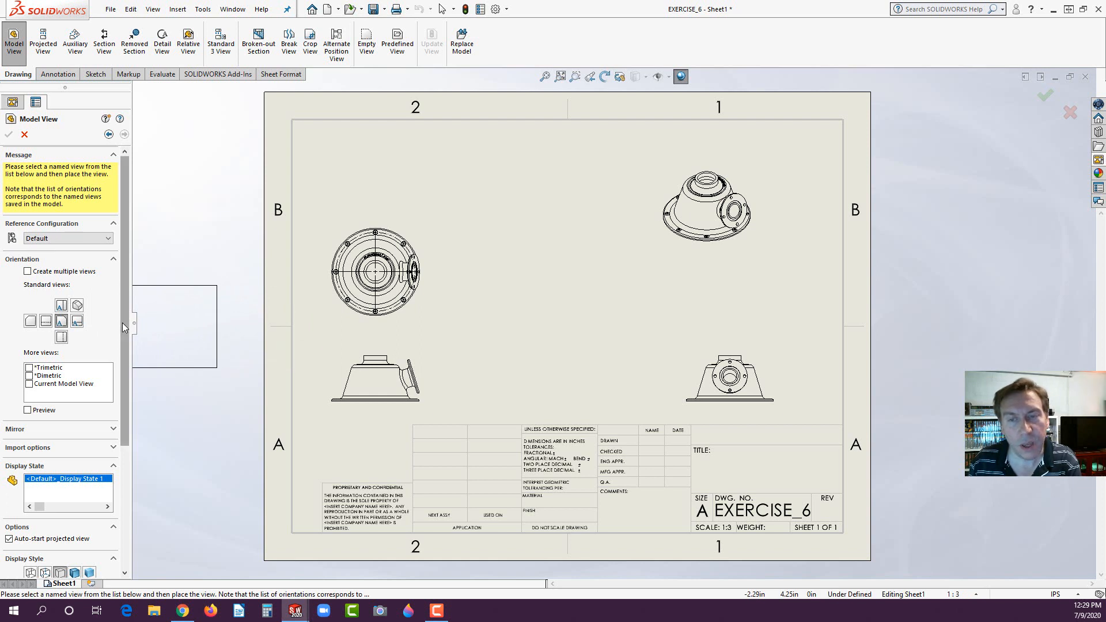
{"action": "left_click_drag", "start_coordinate": [122, 323], "coordinate": [132, 300]}
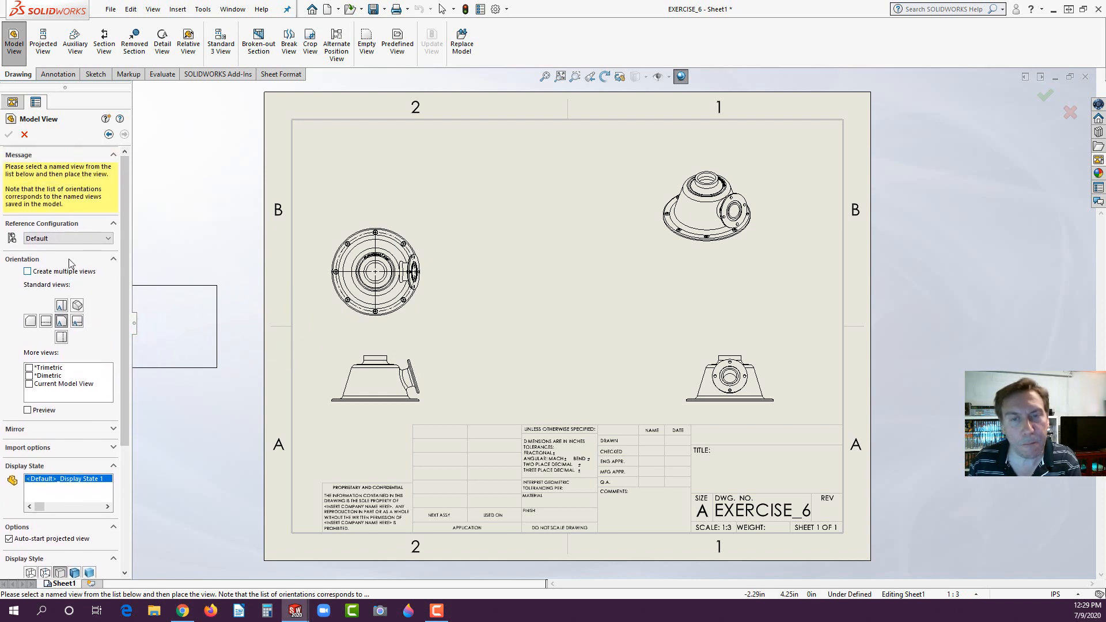
{"action": "left_click", "coordinate": [24, 135]}
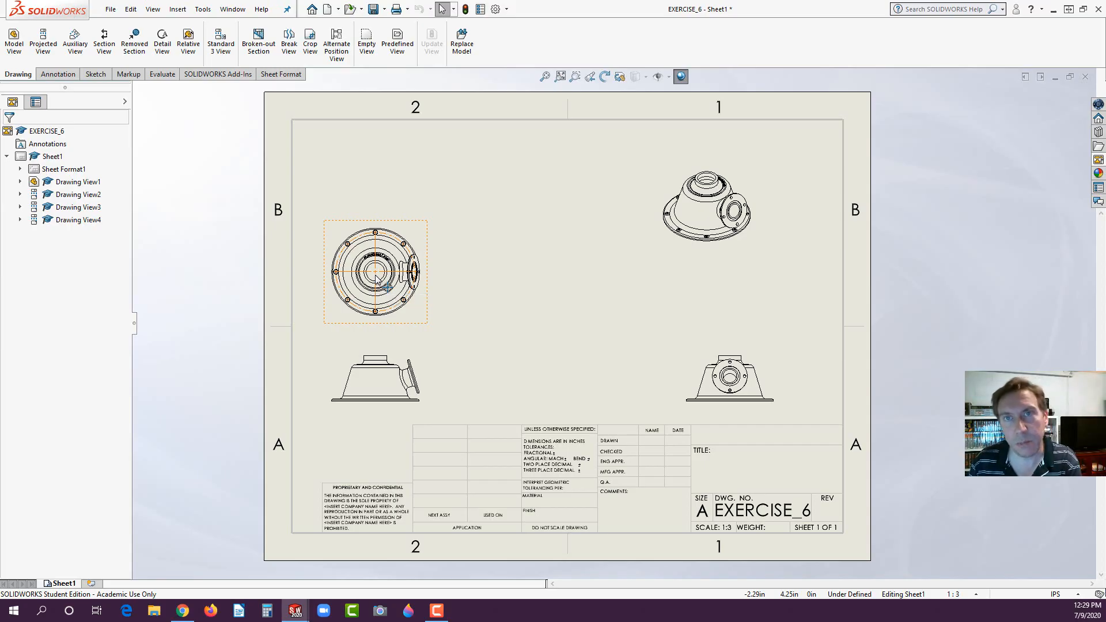
Create an auxiliary view from the slanted side-flange edge in the front view and place it between the front and right views.
{"action": "left_click", "coordinate": [74, 50]}
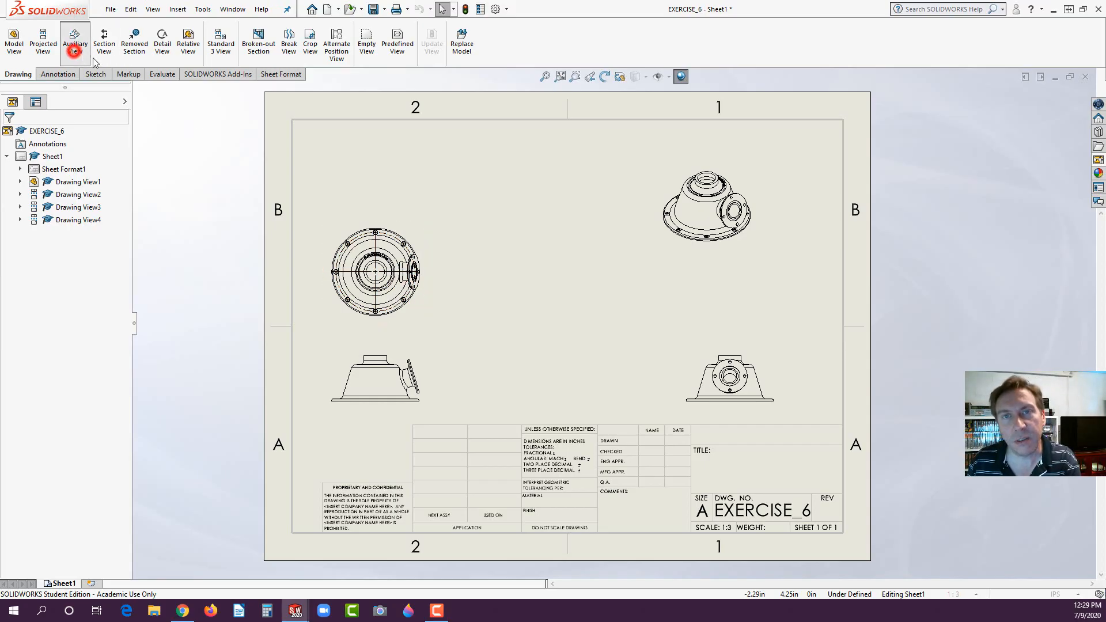
{"action": "left_click", "coordinate": [412, 366]}
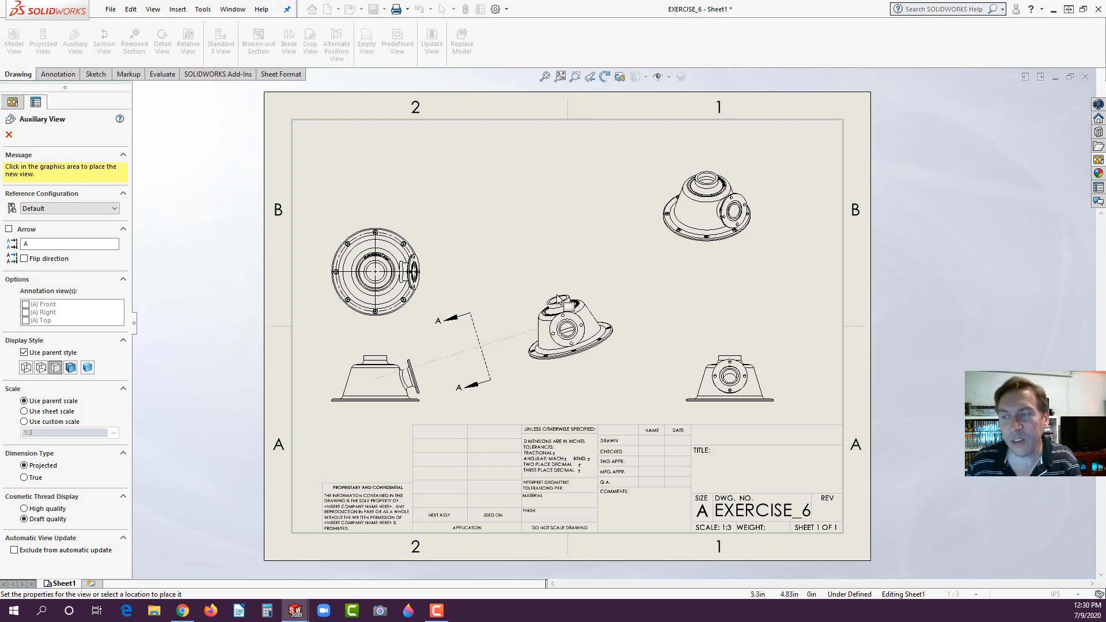
{"action": "left_click", "coordinate": [558, 299]}
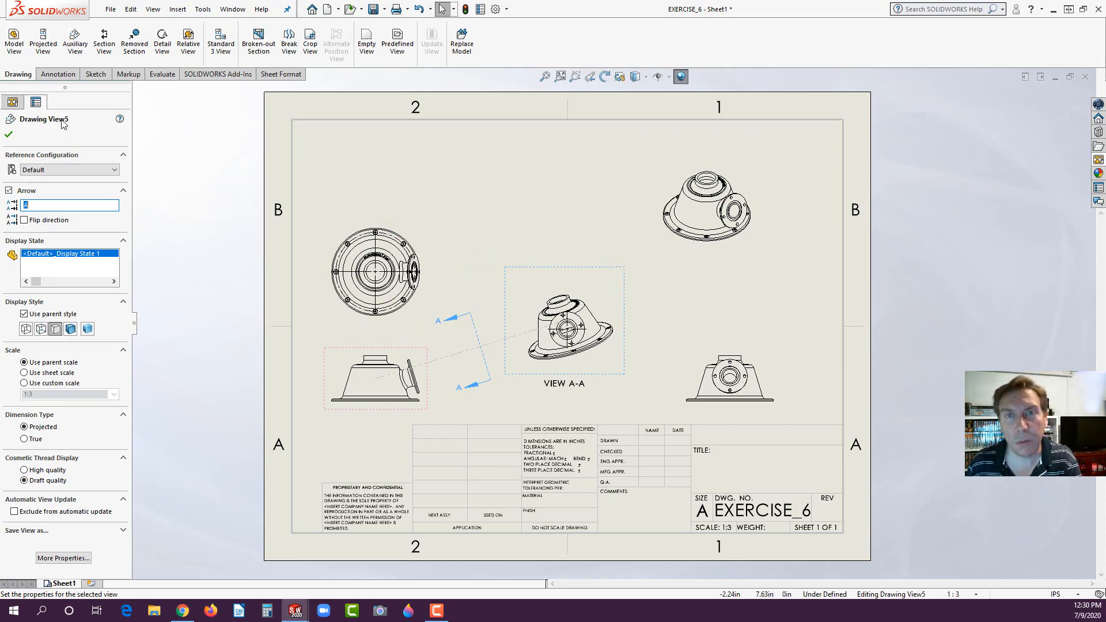
Create a section view of the top view with a horizontal cutting line through its centre and place it above the top view.
{"action": "left_click", "coordinate": [106, 41]}
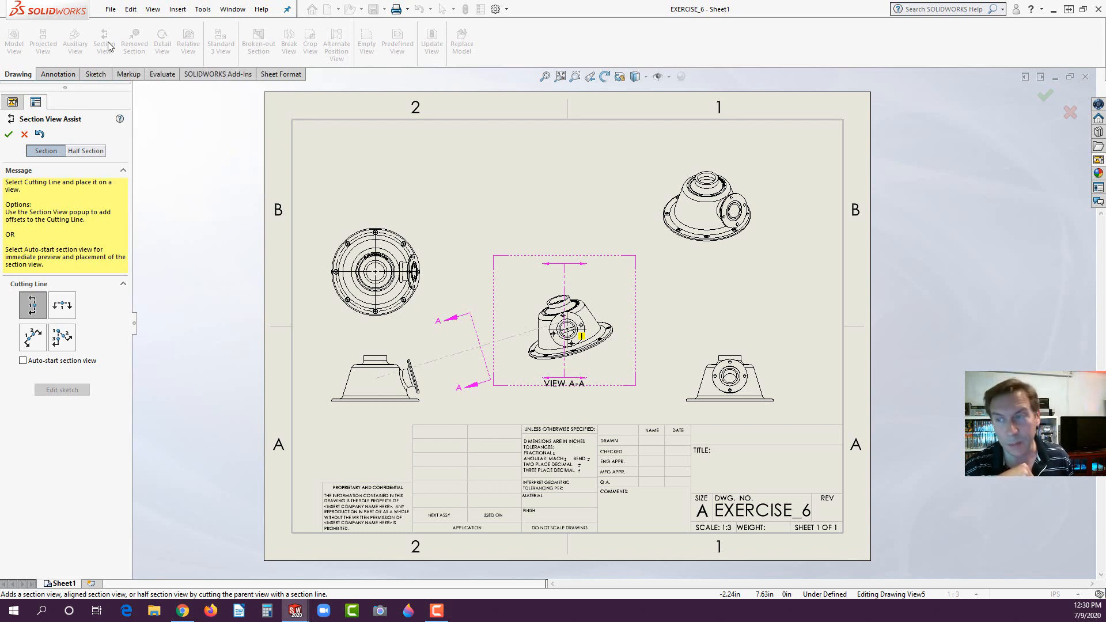
{"action": "key", "text": "Escape"}
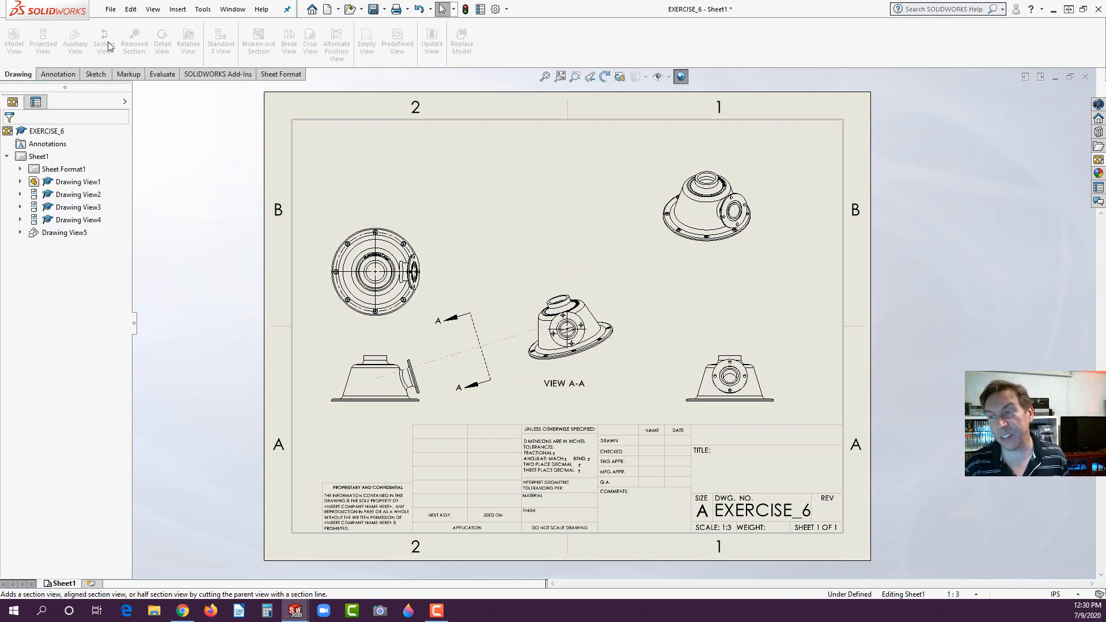
{"action": "left_click", "coordinate": [412, 229]}
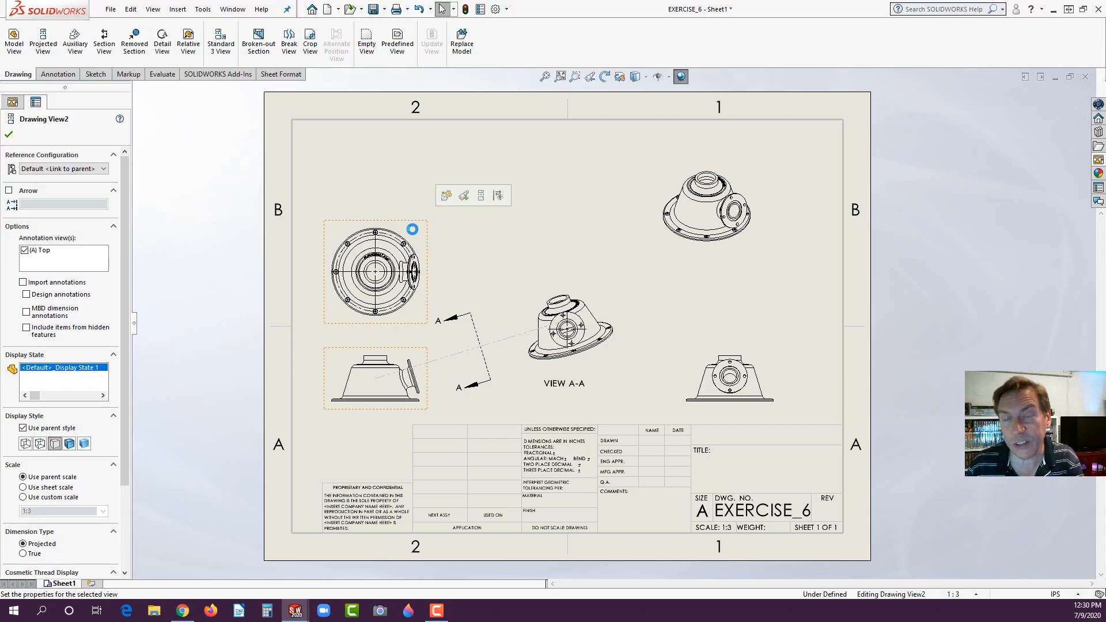
{"action": "left_click", "coordinate": [106, 39]}
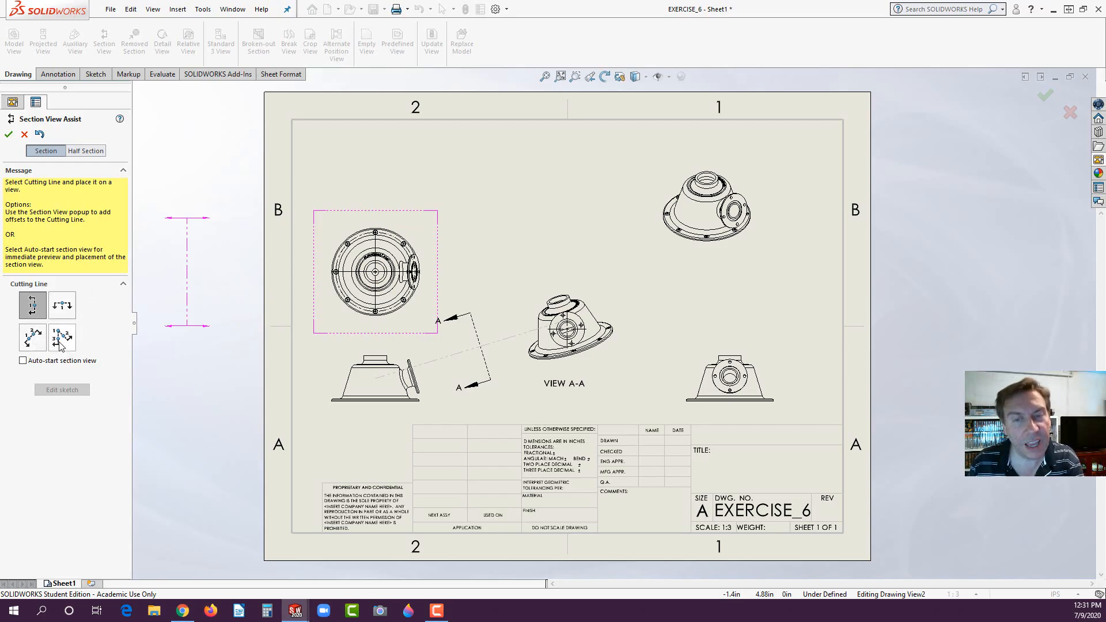
{"action": "left_click", "coordinate": [64, 308]}
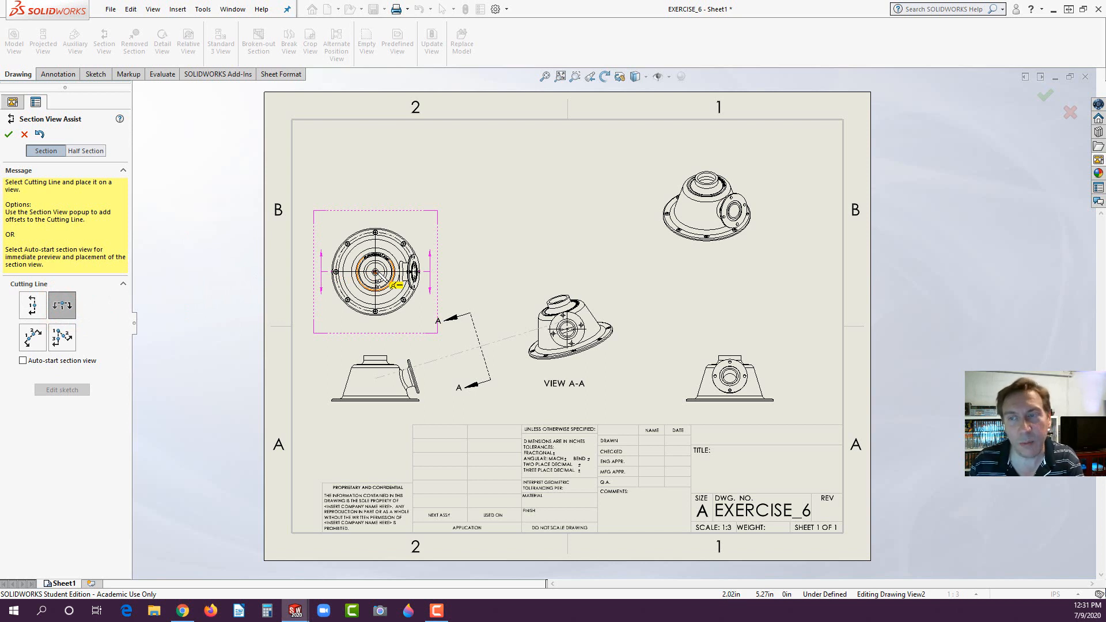
{"action": "left_click", "coordinate": [377, 273]}
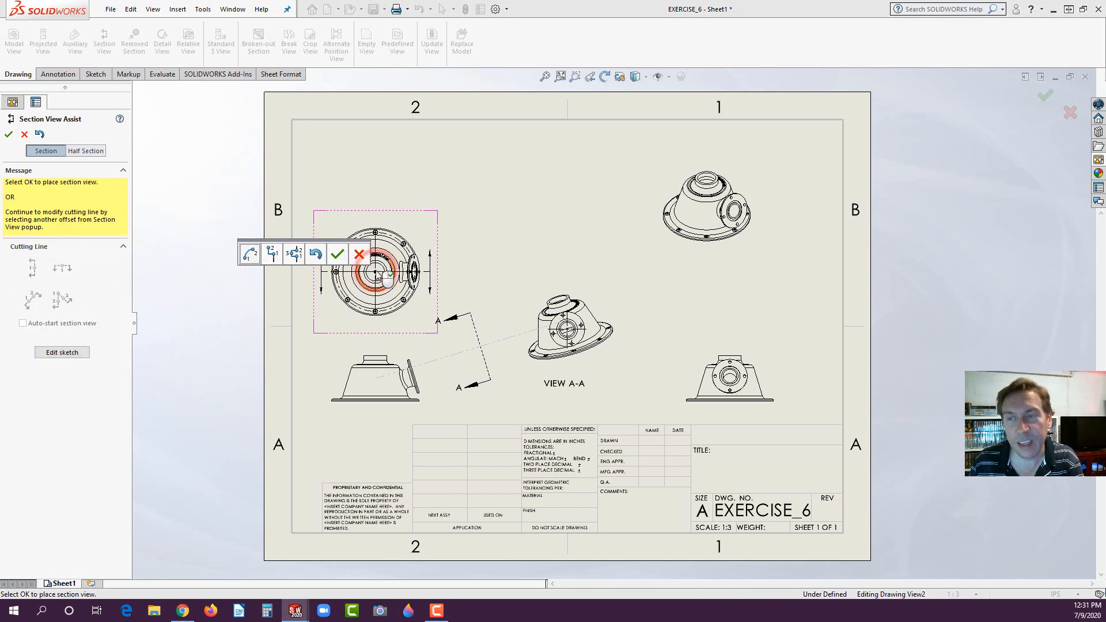
{"action": "left_click", "coordinate": [338, 257]}
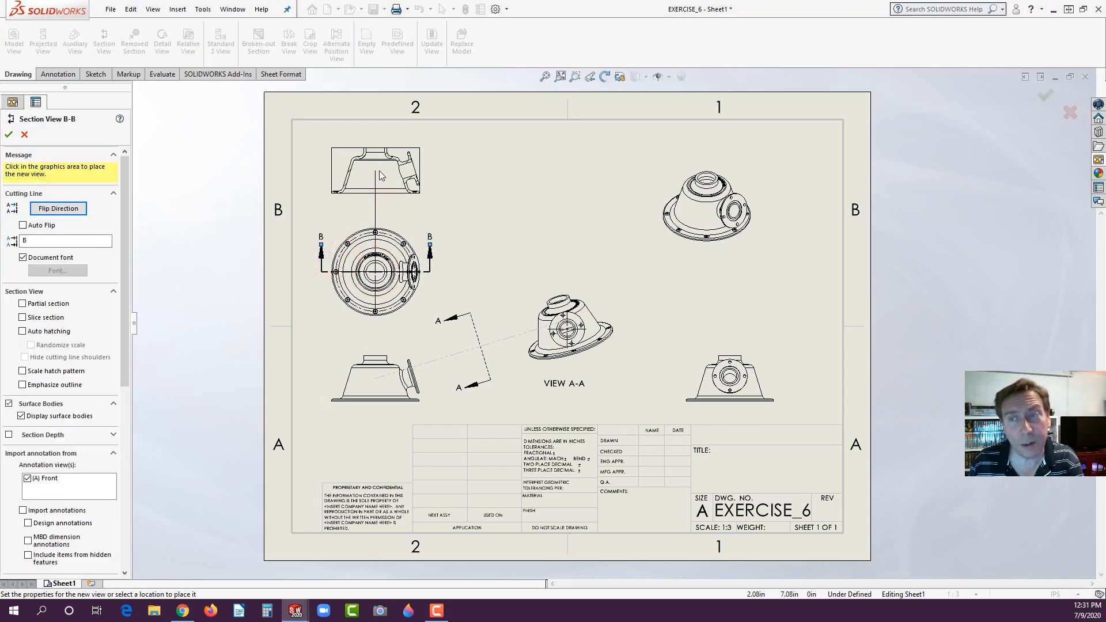
{"action": "left_click", "coordinate": [380, 175]}
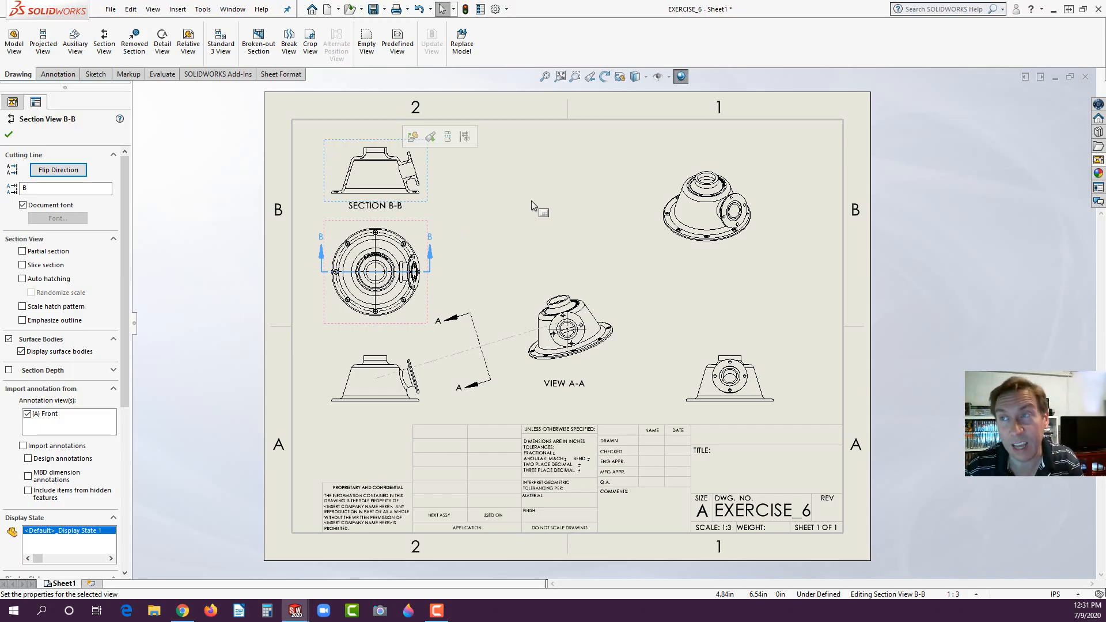
Review the overall drafting standard and its available options in the document properties without changing them.
{"action": "left_click", "coordinate": [495, 9]}
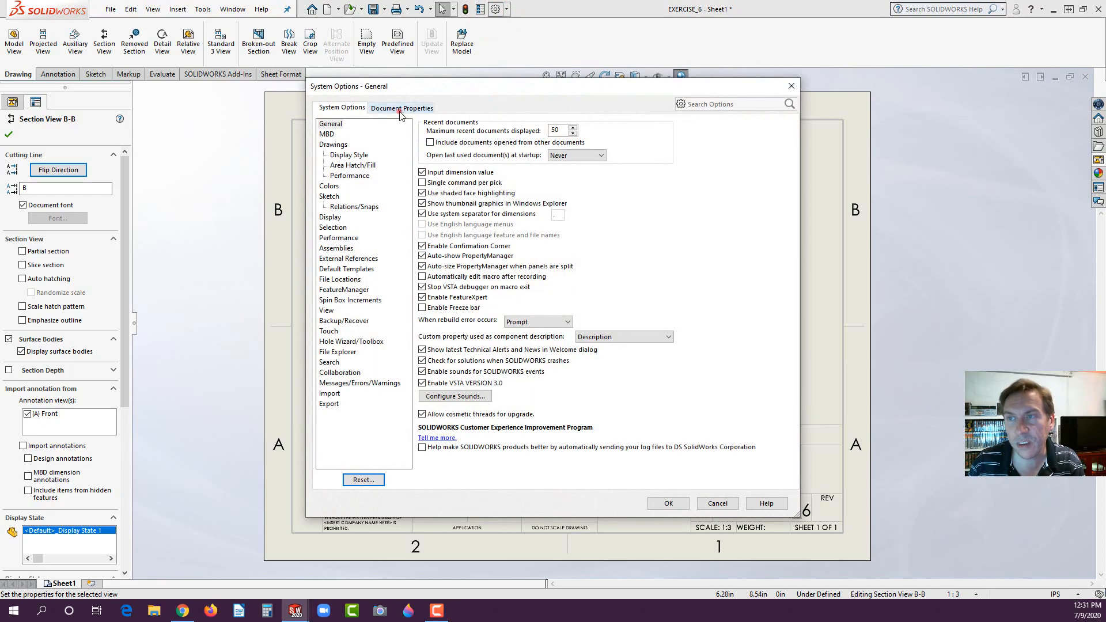
{"action": "left_click", "coordinate": [401, 110]}
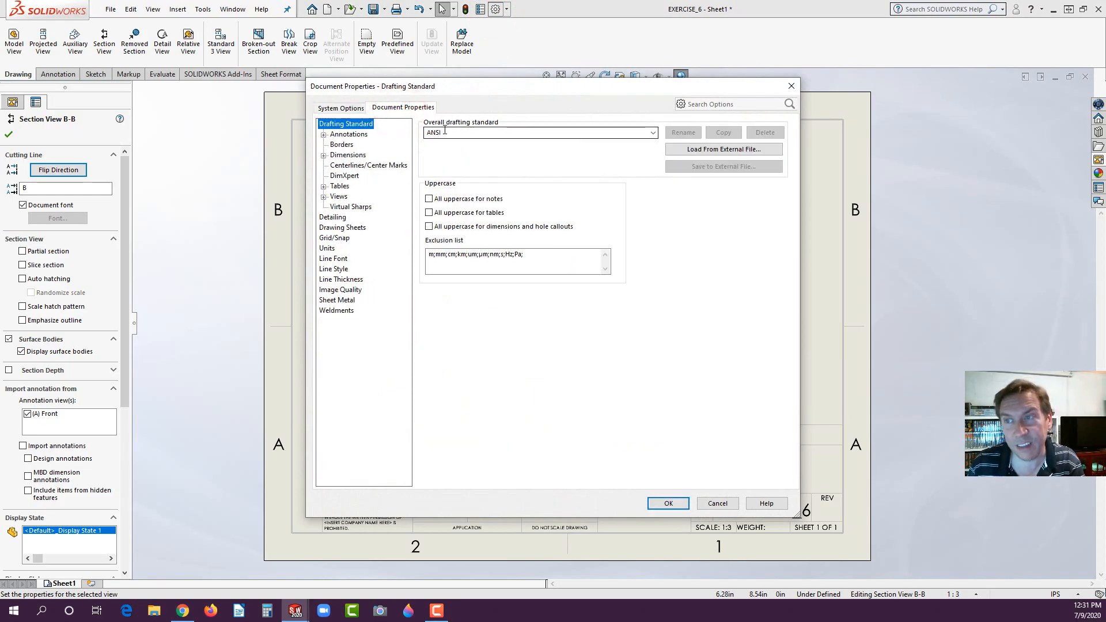
{"action": "left_click", "coordinate": [333, 218]}
{"action": "left_click", "coordinate": [344, 134]}
{"action": "left_click", "coordinate": [345, 123]}
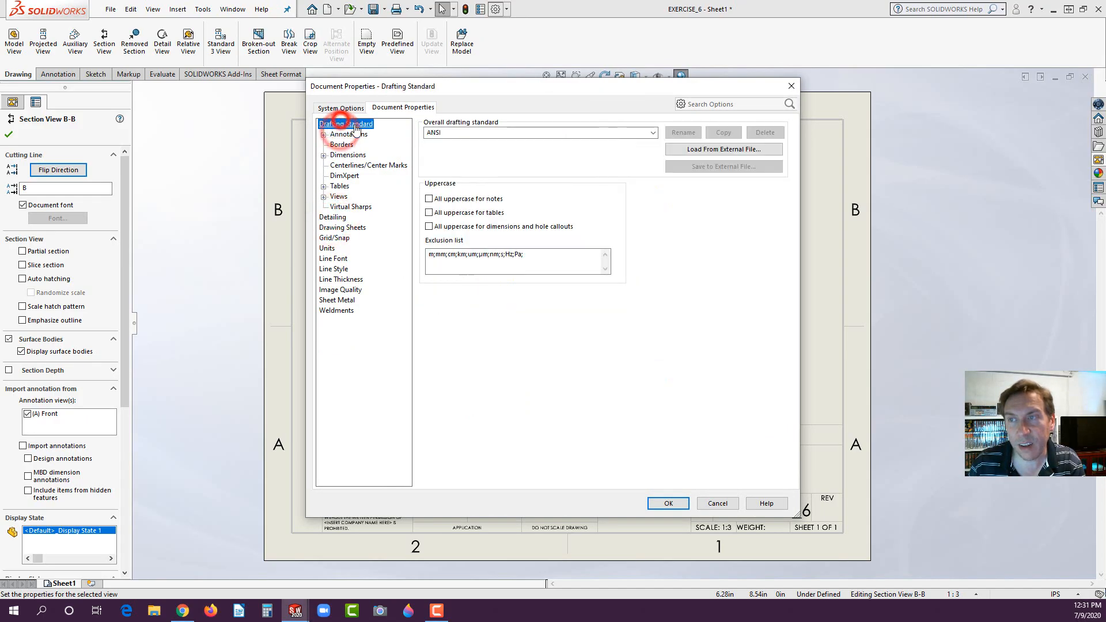
{"action": "left_click", "coordinate": [456, 132]}
{"action": "left_click", "coordinate": [654, 133]}
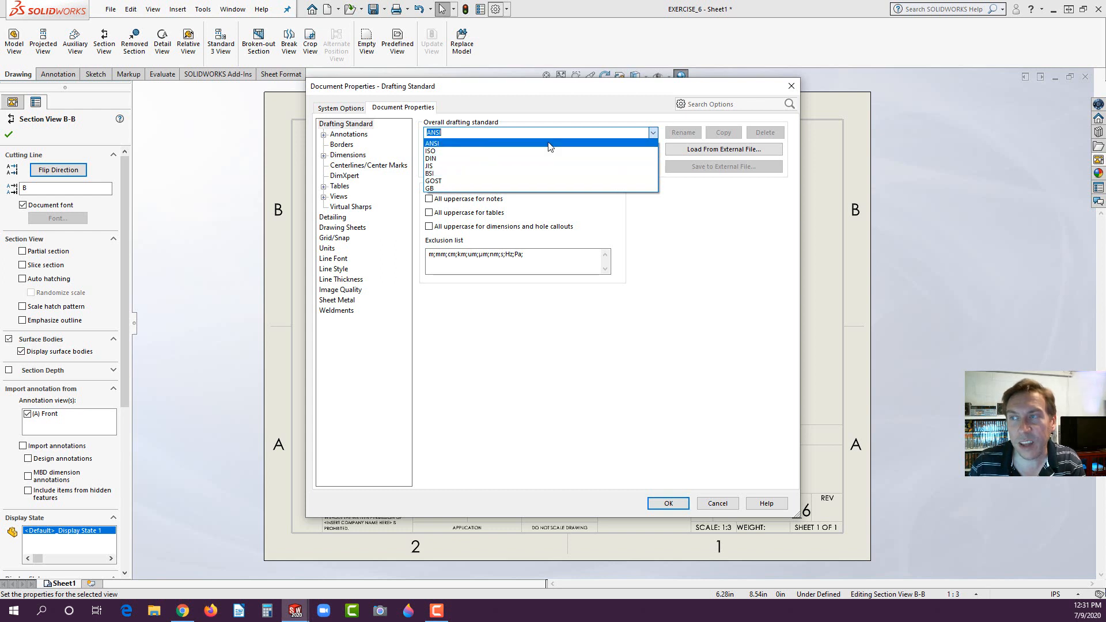
{"action": "left_click", "coordinate": [654, 133]}
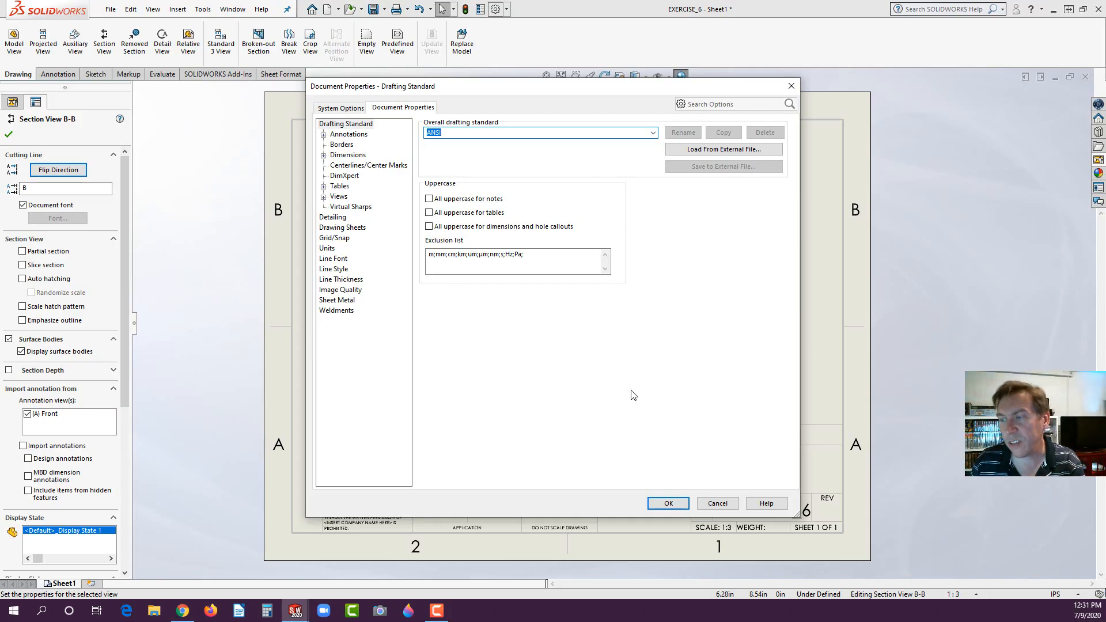
{"action": "left_click", "coordinate": [720, 503]}
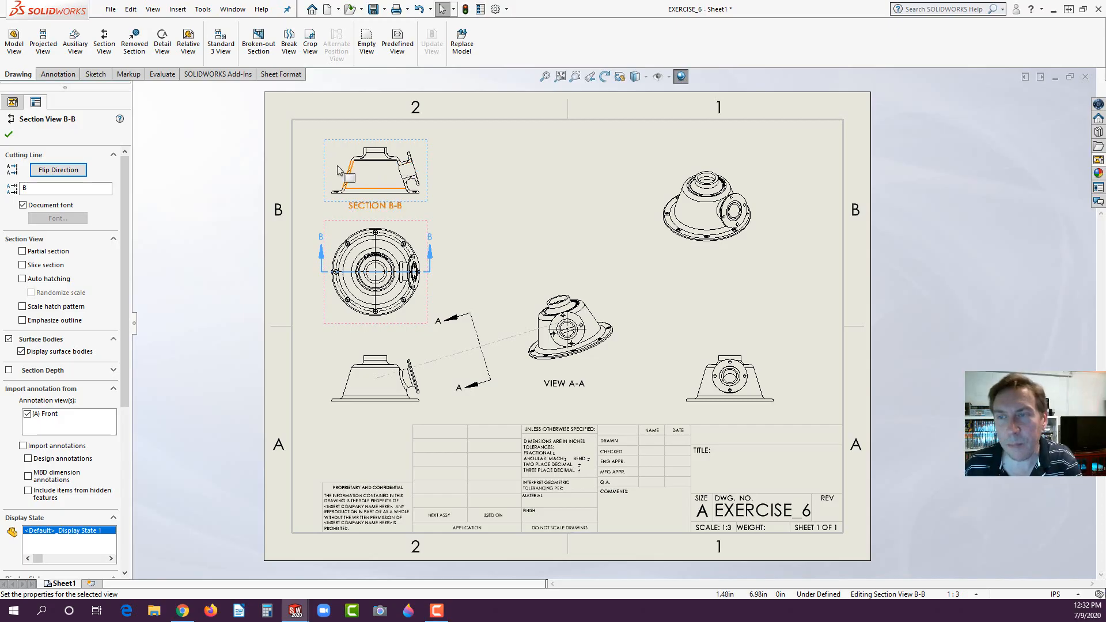
Flip the direction of the B-B cutting line on the top view and rebuild the drawing to update its section view.
{"action": "left_click", "coordinate": [55, 170]}
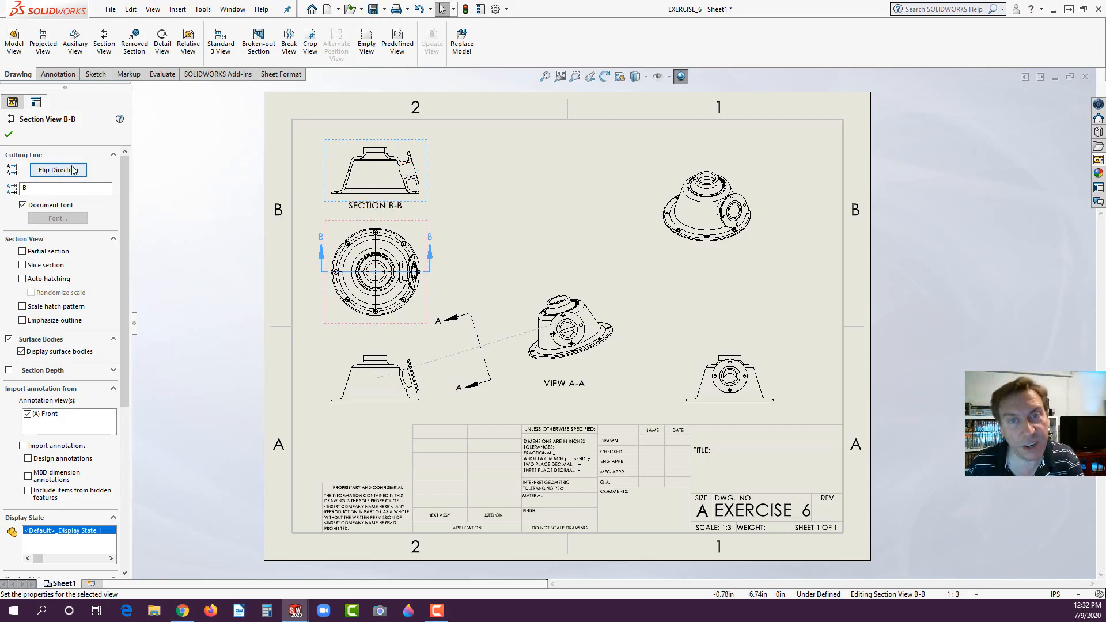
{"action": "left_click", "coordinate": [358, 275]}
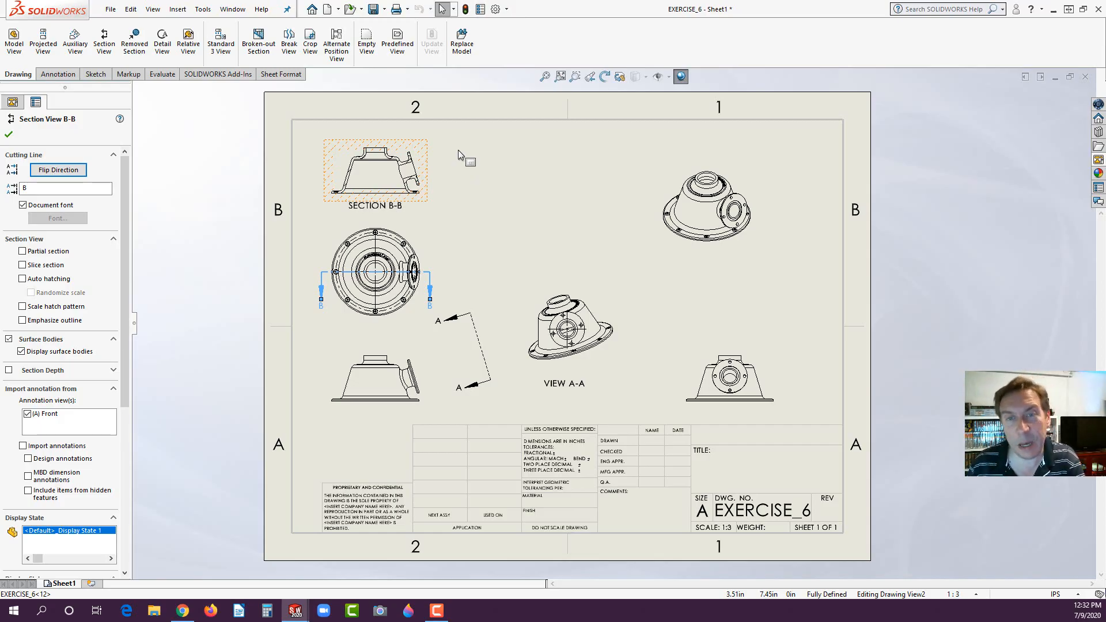
{"action": "left_click", "coordinate": [465, 10]}
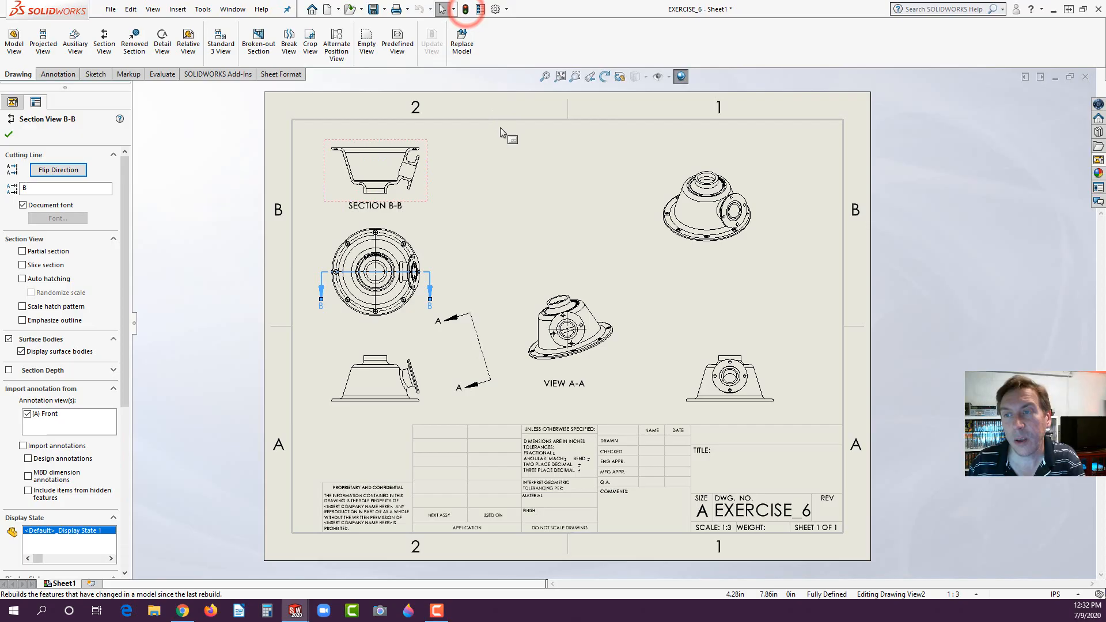
{"action": "left_click", "coordinate": [496, 191]}
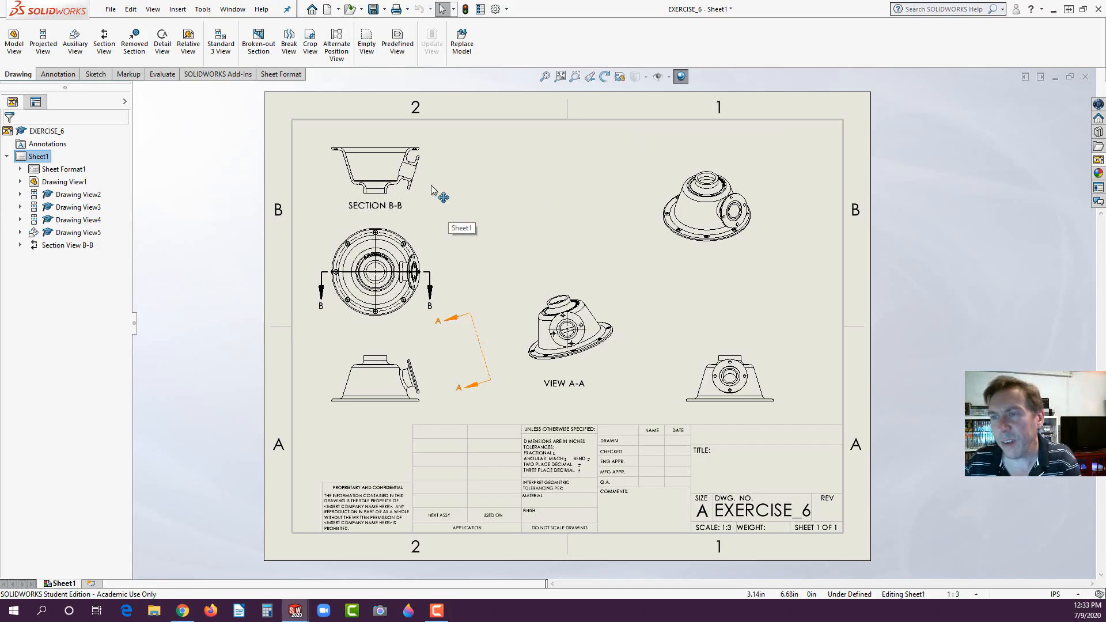
Turn off the material crosshatch for the section view's hatch and set the hatch pattern scale to 4.
{"action": "scroll", "coordinate": [436, 190], "scroll_direction": "down", "scroll_amount": 4}
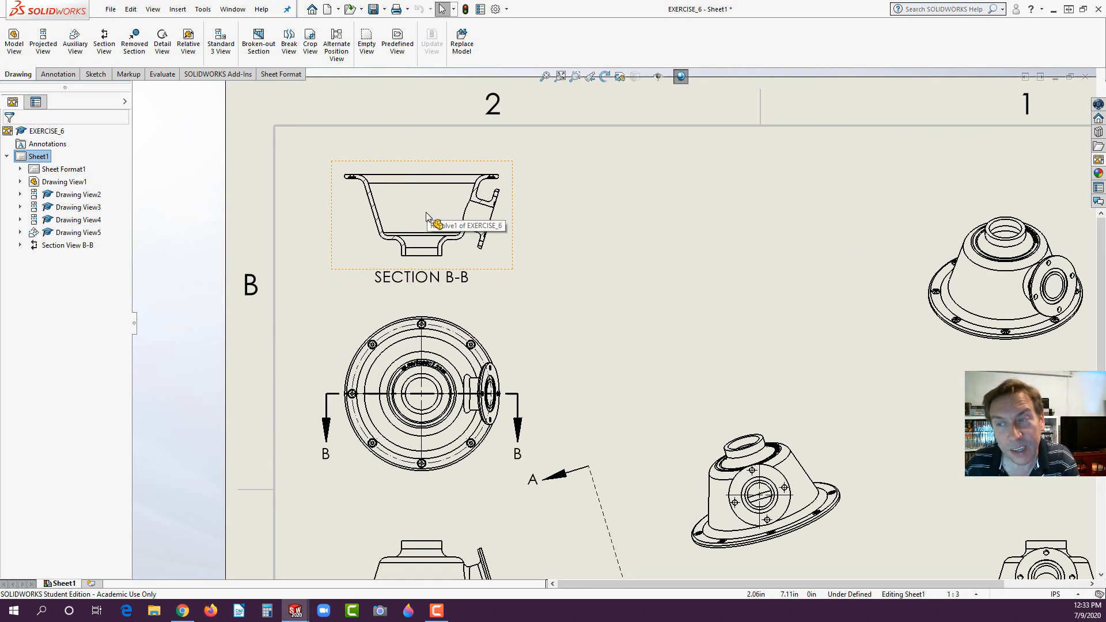
{"action": "scroll", "coordinate": [429, 217], "scroll_direction": "down", "scroll_amount": 2}
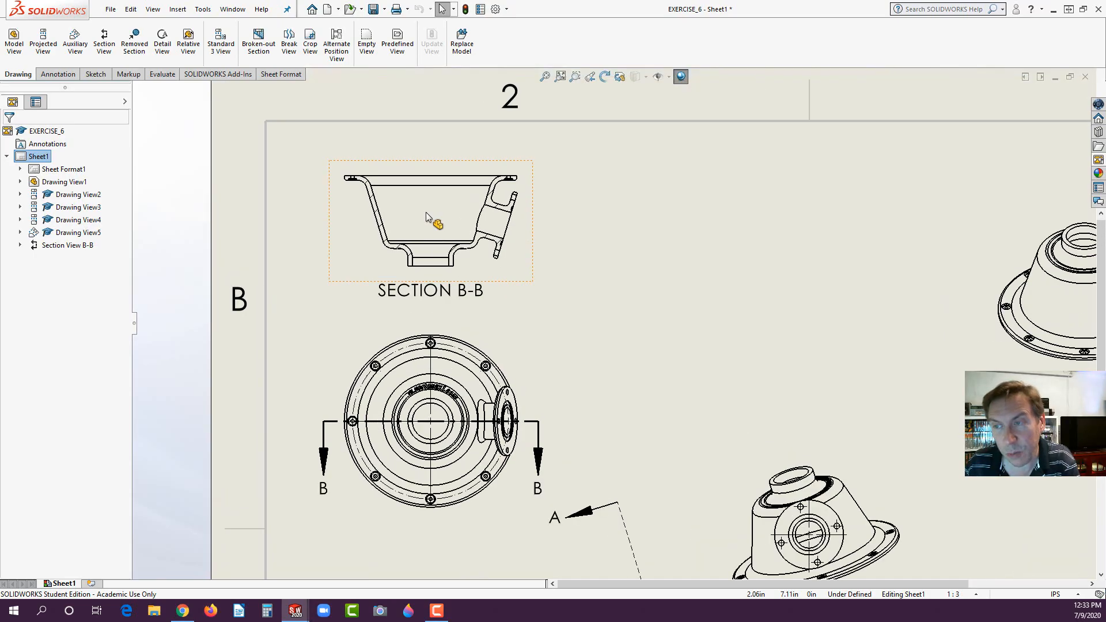
{"action": "scroll", "coordinate": [467, 226], "scroll_direction": "down", "scroll_amount": 3}
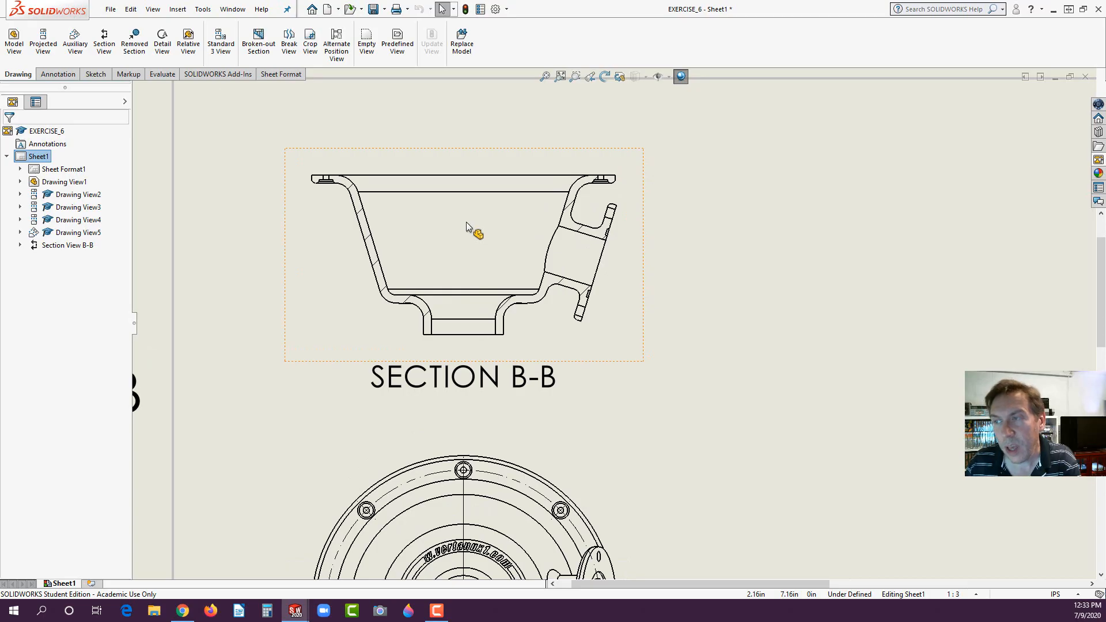
{"action": "left_click", "coordinate": [568, 212]}
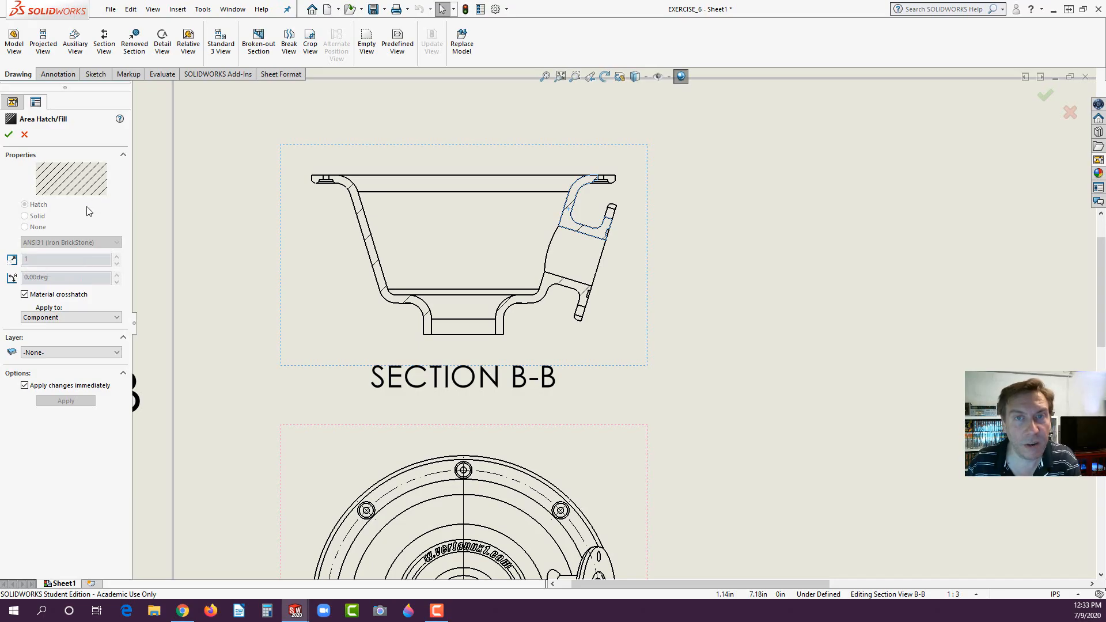
{"action": "left_click", "coordinate": [24, 295]}
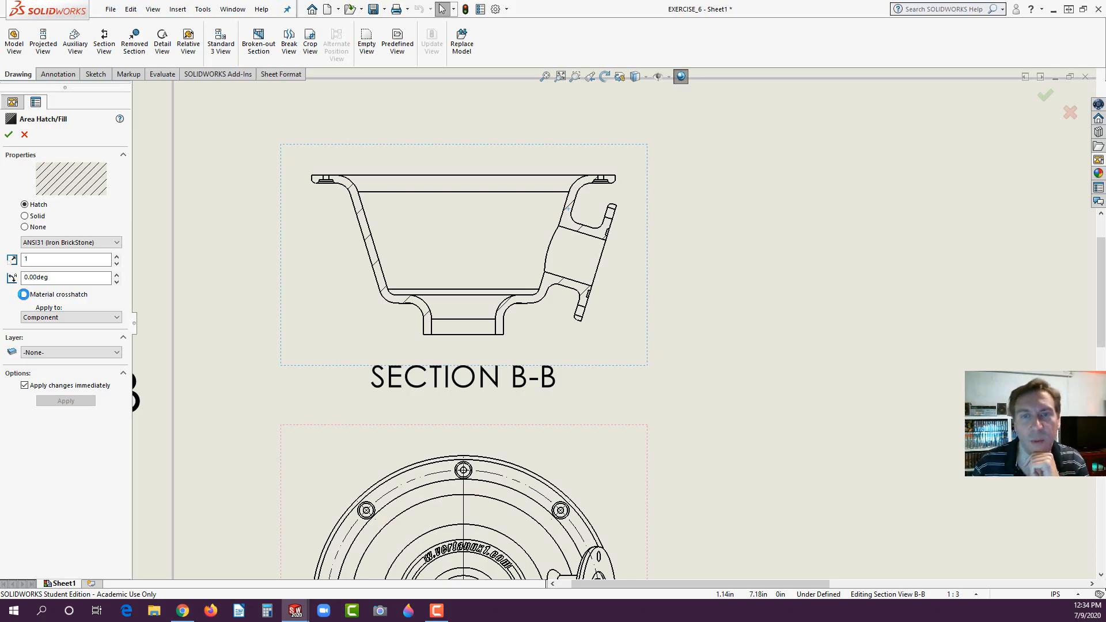
{"action": "left_click", "coordinate": [23, 294]}
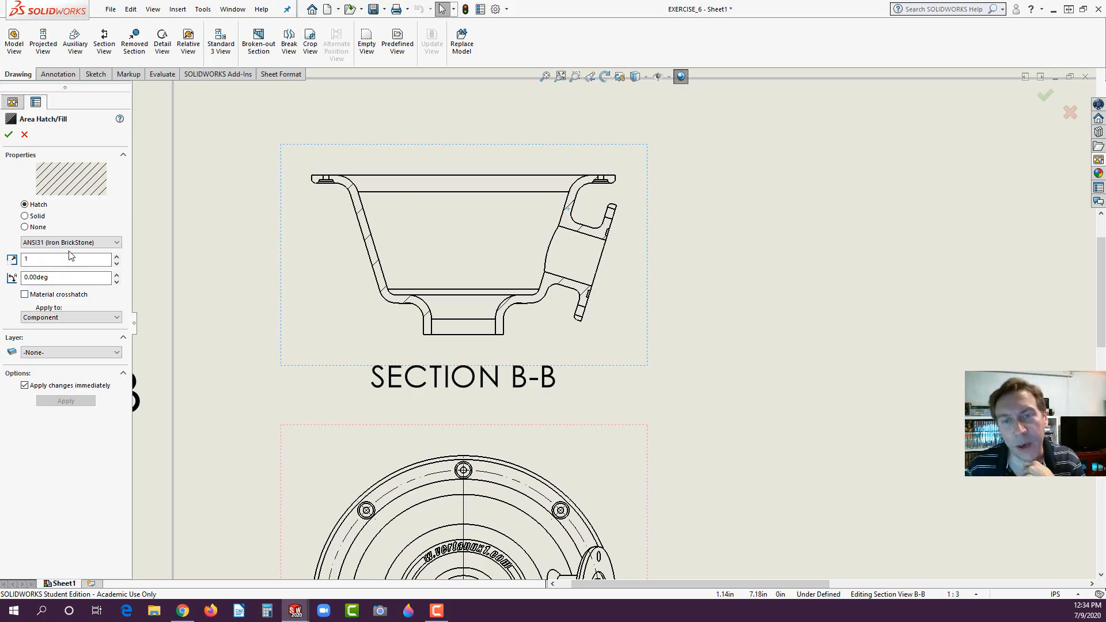
{"action": "left_click", "coordinate": [117, 257]}
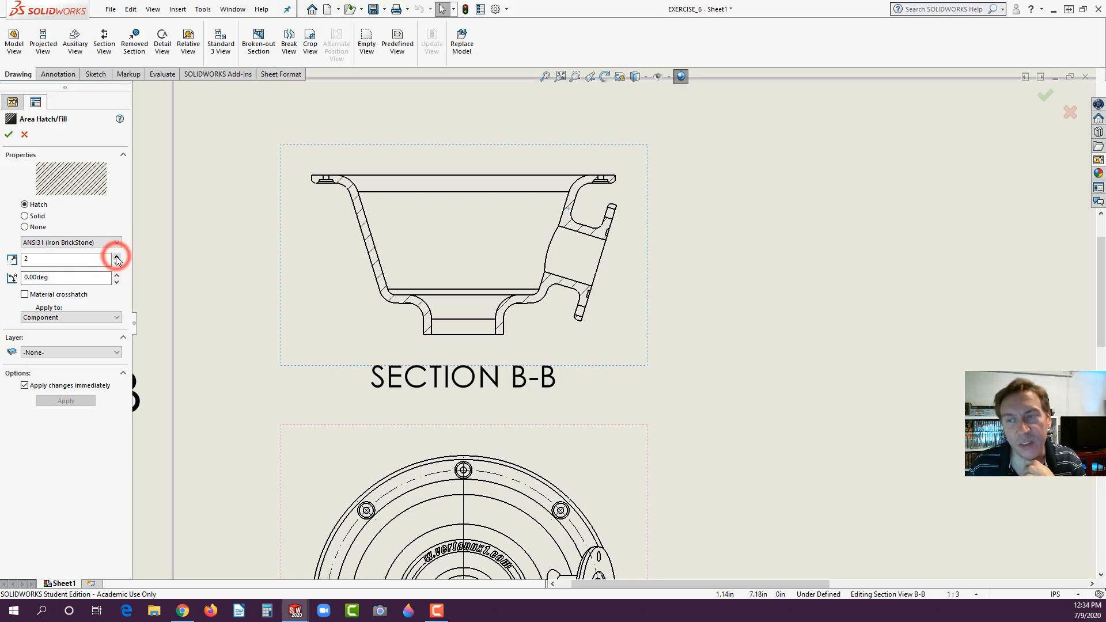
{"action": "left_click", "coordinate": [117, 258]}
{"action": "left_click", "coordinate": [117, 258]}
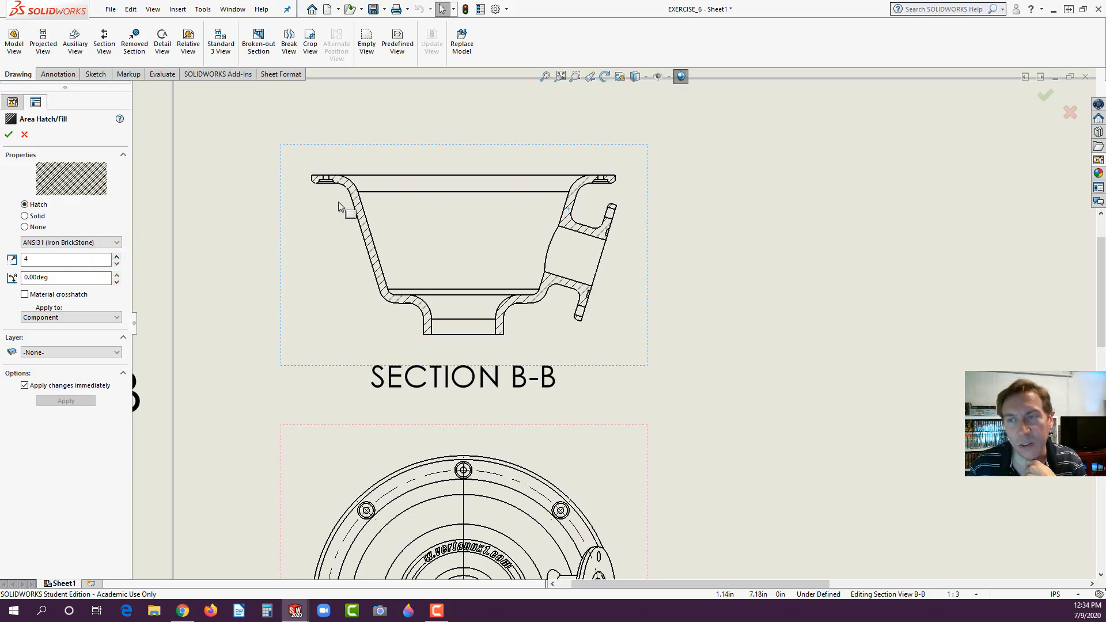
Try the solid and no-fill options on the section view's hatch, restore the hatch pattern, and accept the hatch properties.
{"action": "left_click", "coordinate": [117, 275]}
{"action": "left_click", "coordinate": [116, 282]}
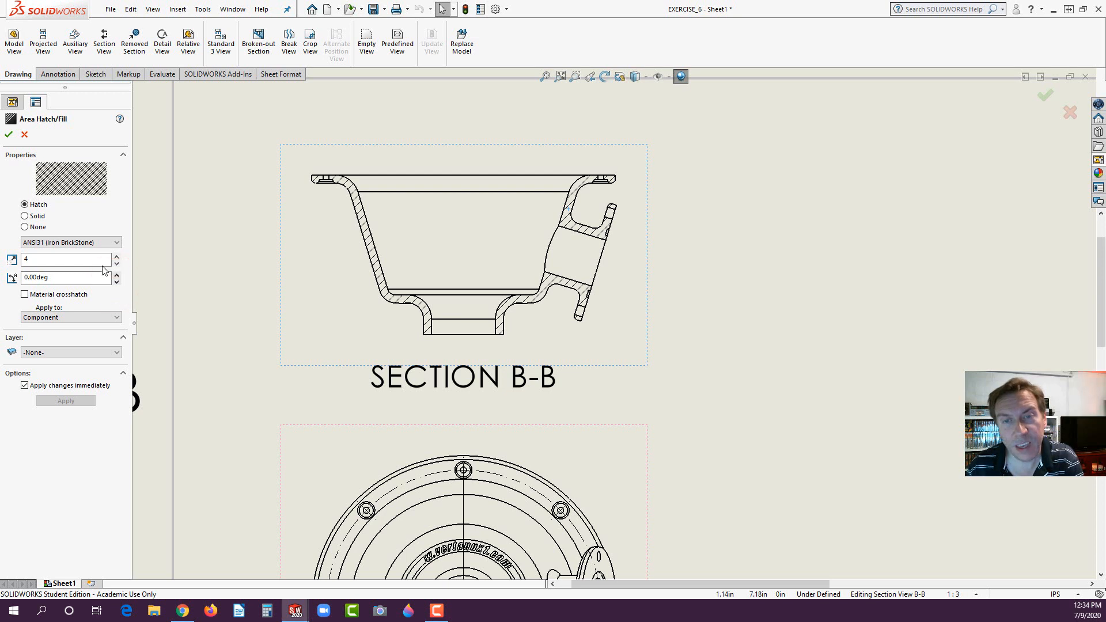
{"action": "left_click", "coordinate": [23, 216]}
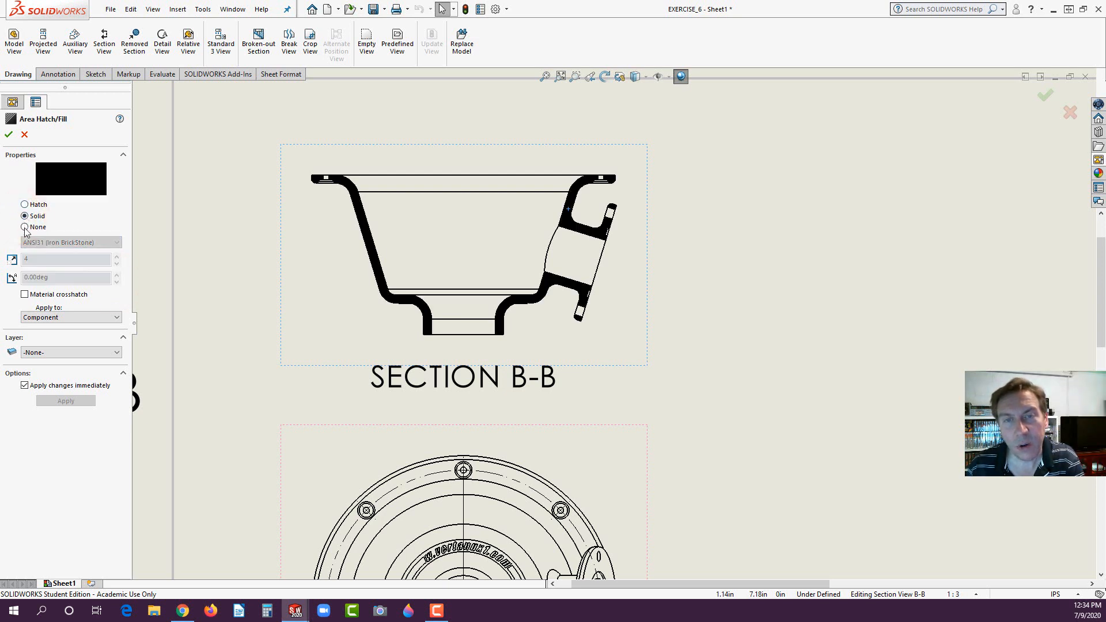
{"action": "left_click", "coordinate": [25, 228]}
{"action": "left_click", "coordinate": [24, 206]}
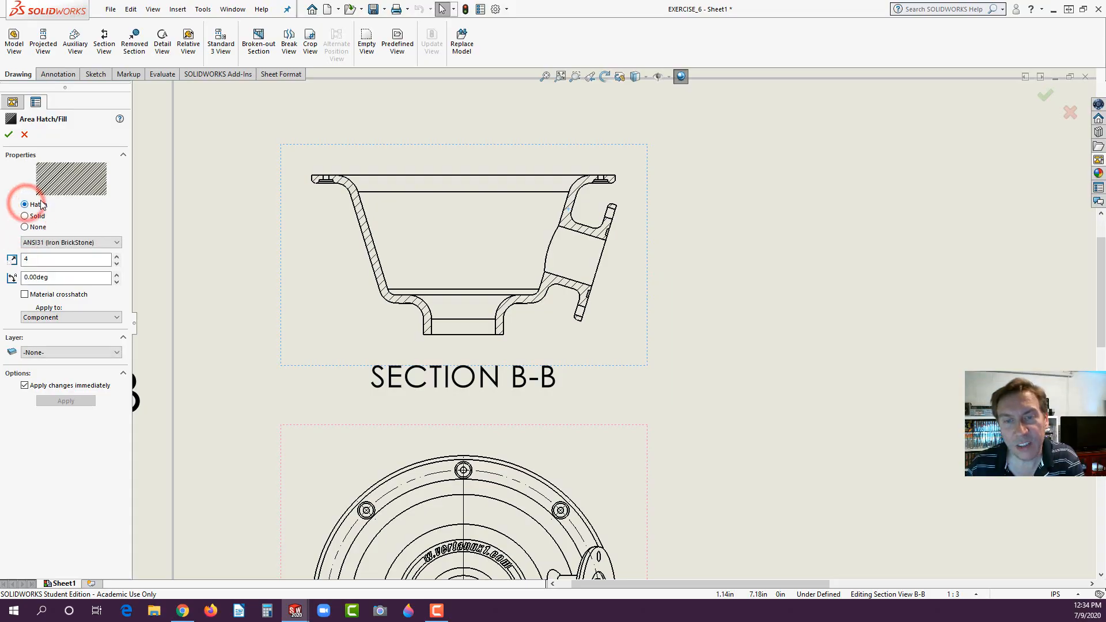
{"action": "left_click", "coordinate": [64, 318]}
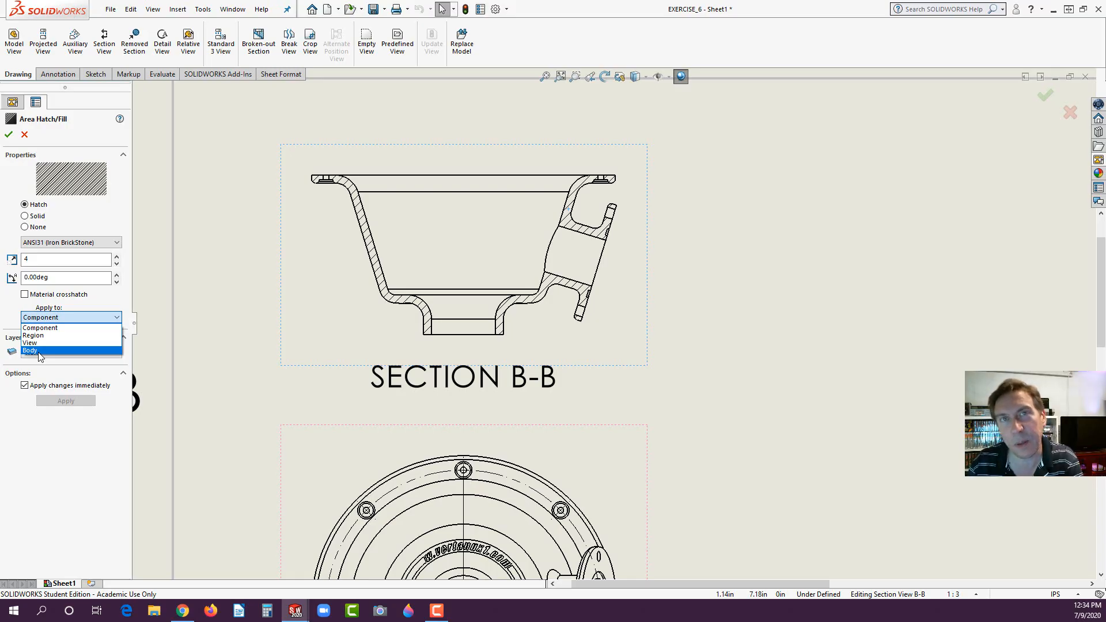
{"action": "left_click", "coordinate": [58, 316]}
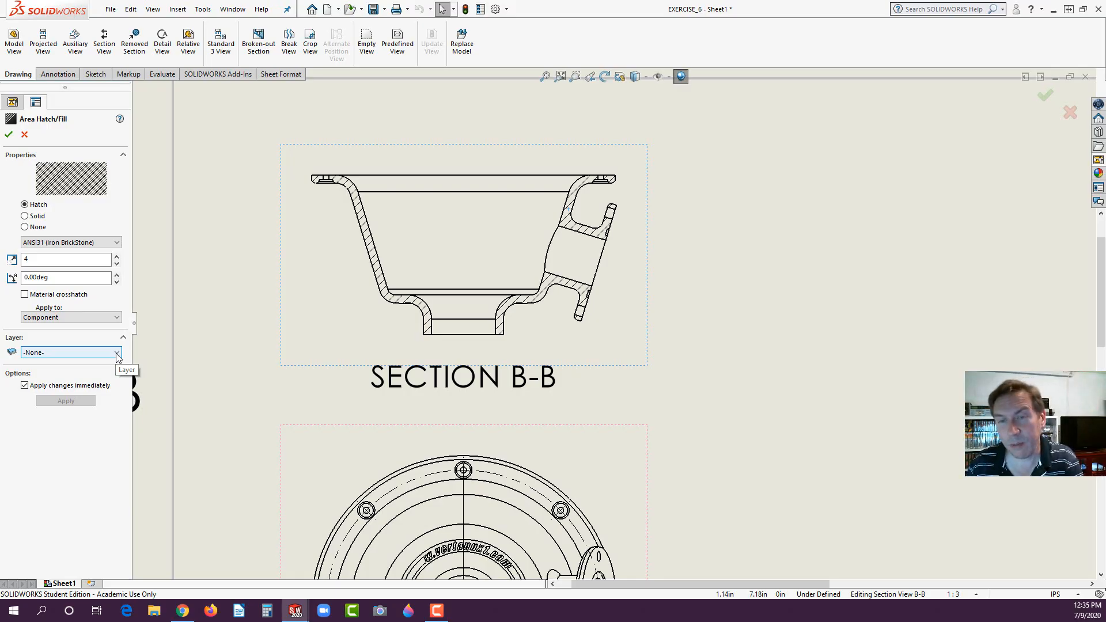
{"action": "left_click", "coordinate": [9, 136]}
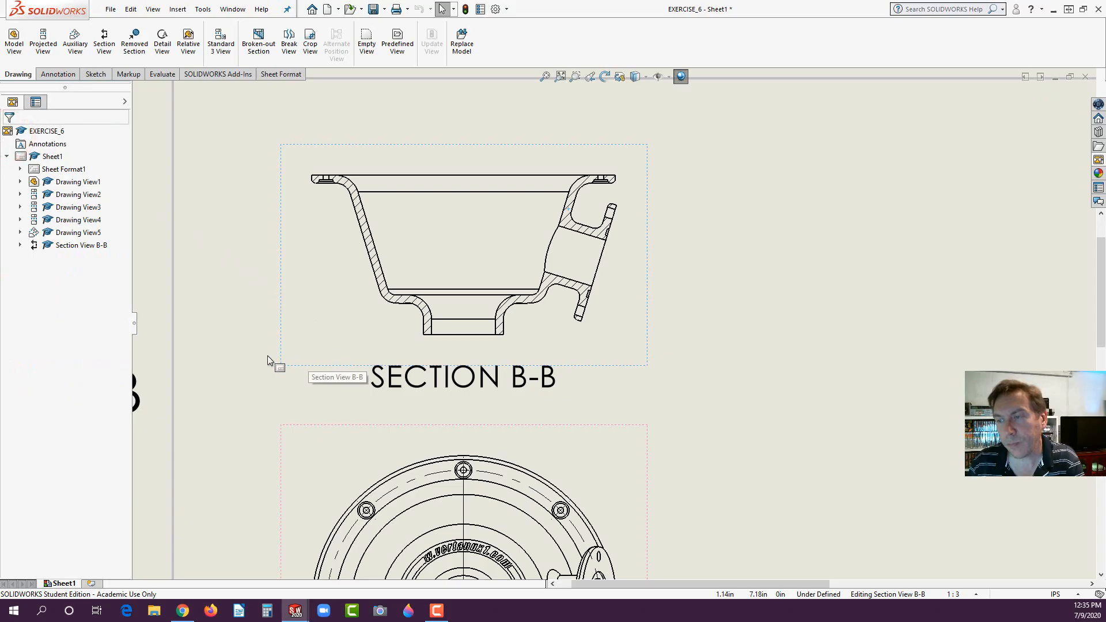
Create a circular detail view, radius about 0.81 in, of section B-B around the rim and upper side flange, placed beside the section view.
{"action": "key", "text": "z"}
{"action": "key", "text": "z"}
{"action": "key", "text": "z"}
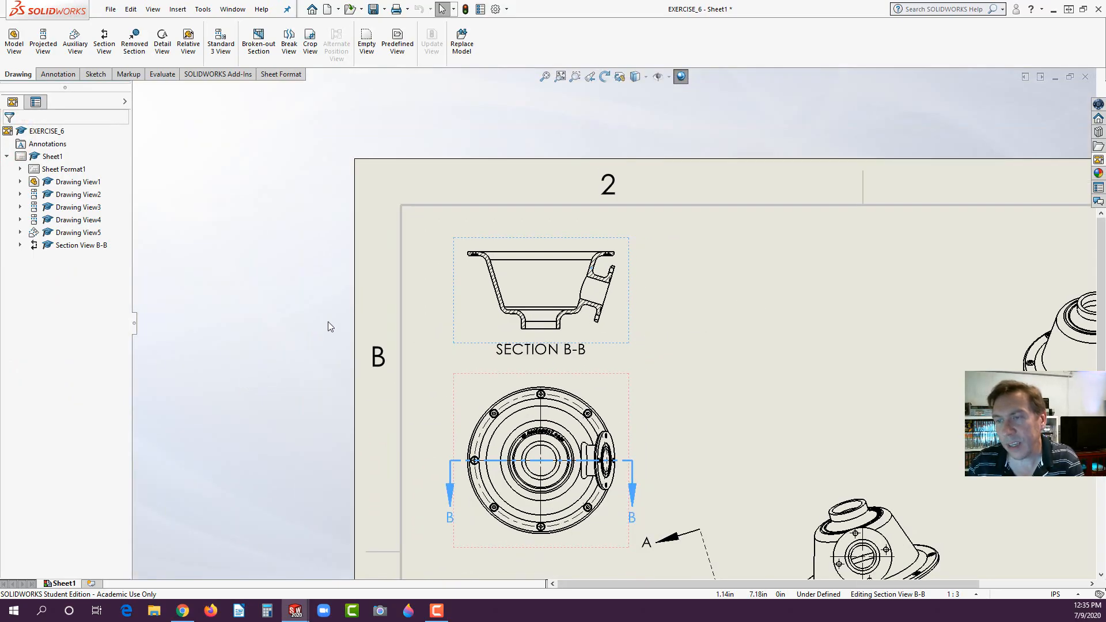
{"action": "scroll", "coordinate": [609, 324], "scroll_direction": "up", "scroll_amount": 3}
{"action": "scroll", "coordinate": [956, 354], "scroll_direction": "down", "scroll_amount": 2}
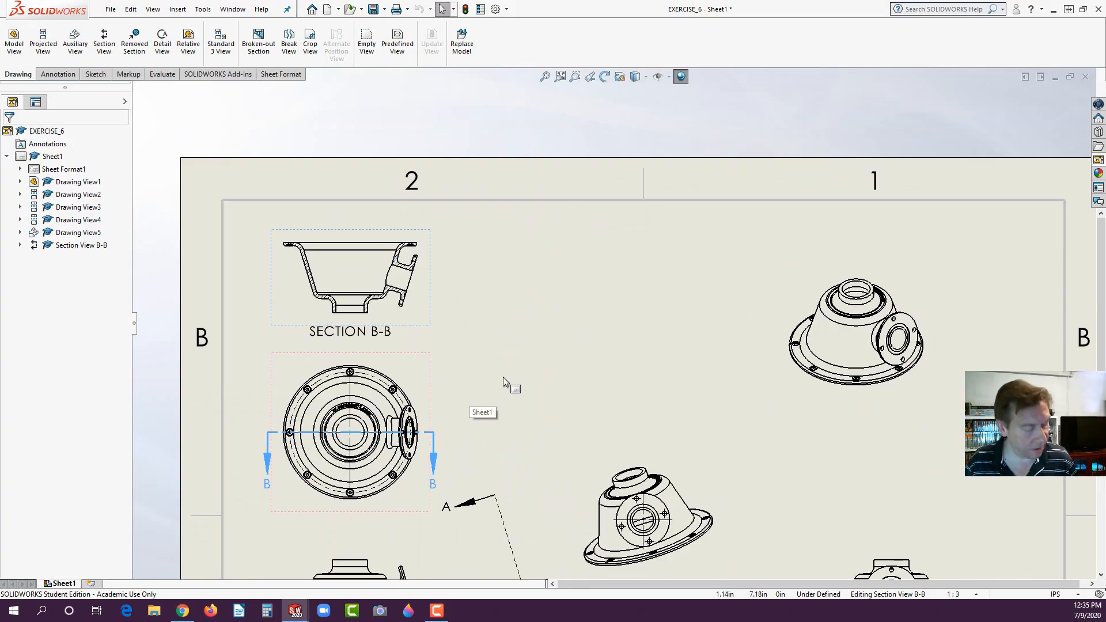
{"action": "middle_click_drag", "start_coordinate": [514, 383], "coordinate": [471, 353], "text": "shift"}
{"action": "mouse_move", "coordinate": [506, 381]}
{"action": "middle_mouse_down", "text": "shift"}
{"action": "mouse_move", "coordinate": [524, 375]}
{"action": "mouse_move", "coordinate": [525, 296]}
{"action": "mouse_move", "coordinate": [510, 299]}
{"action": "middle_mouse_up", "text": "shift"}
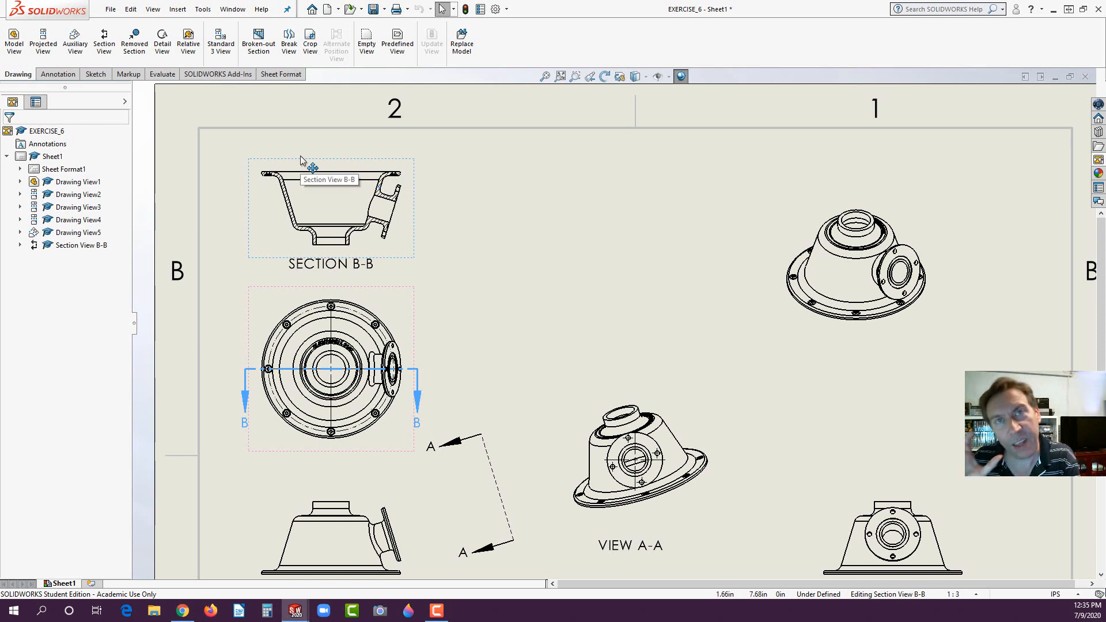
{"action": "left_click", "coordinate": [163, 40]}
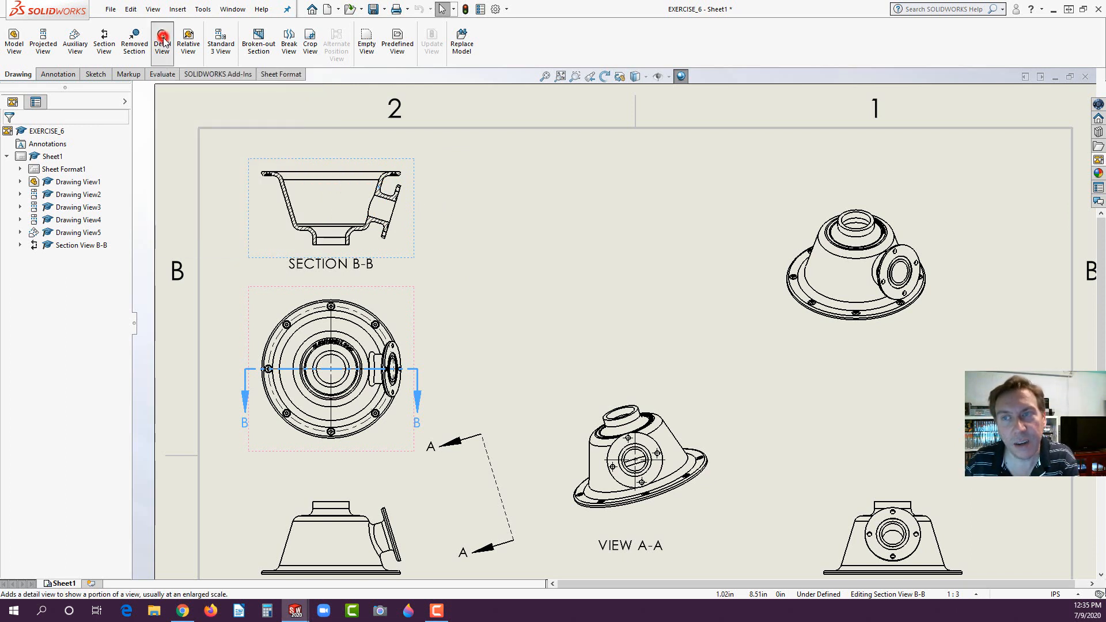
{"action": "left_click", "coordinate": [390, 186]}
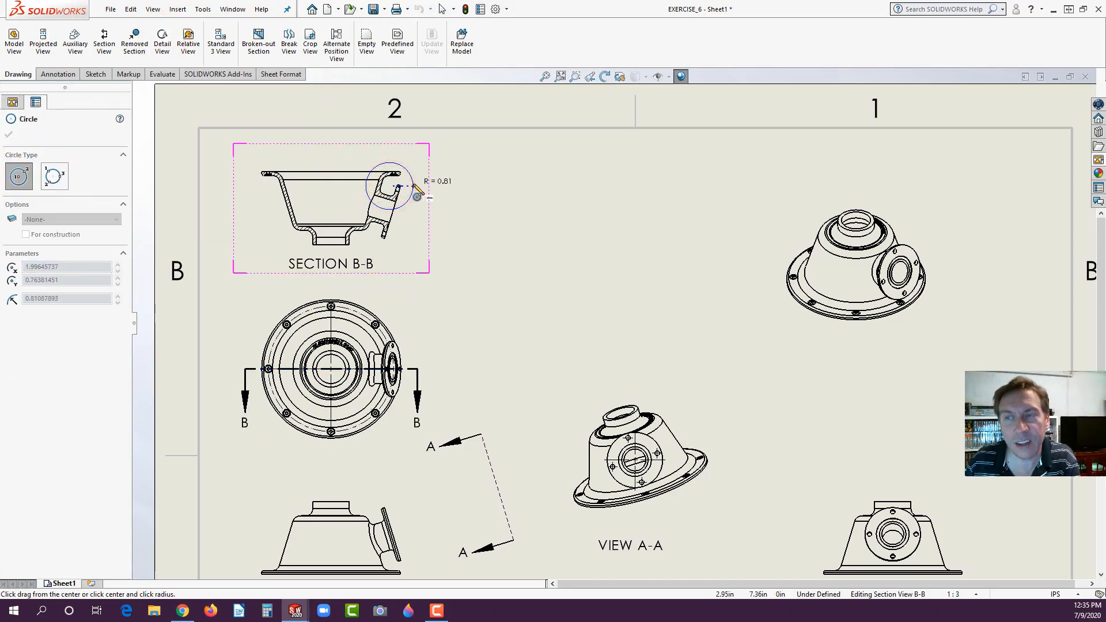
{"action": "left_click", "coordinate": [413, 185]}
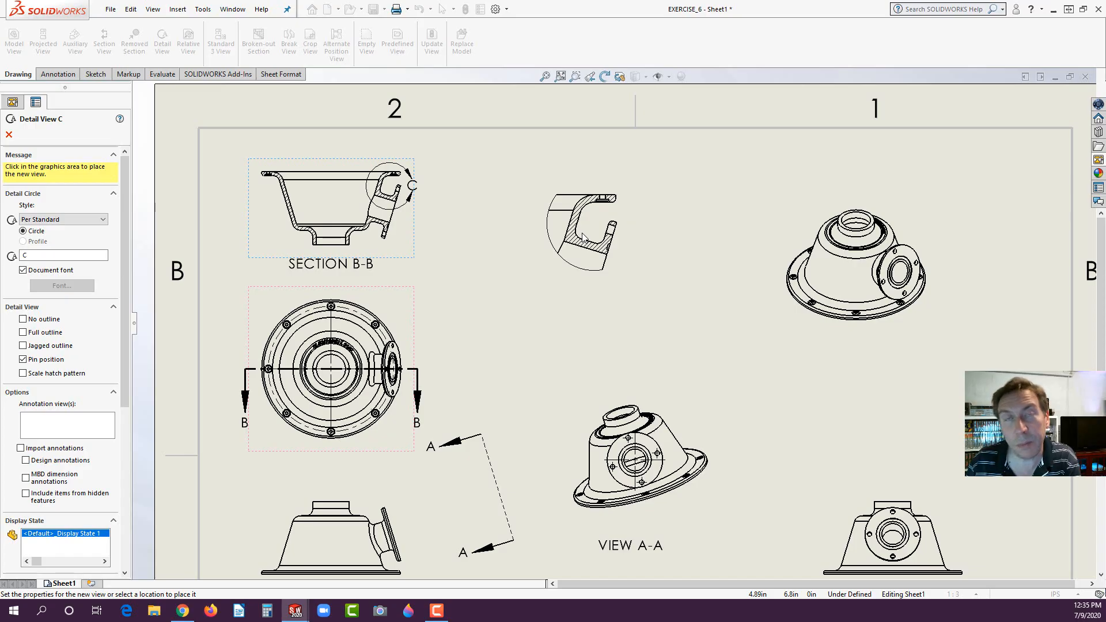
{"action": "left_click", "coordinate": [582, 236]}
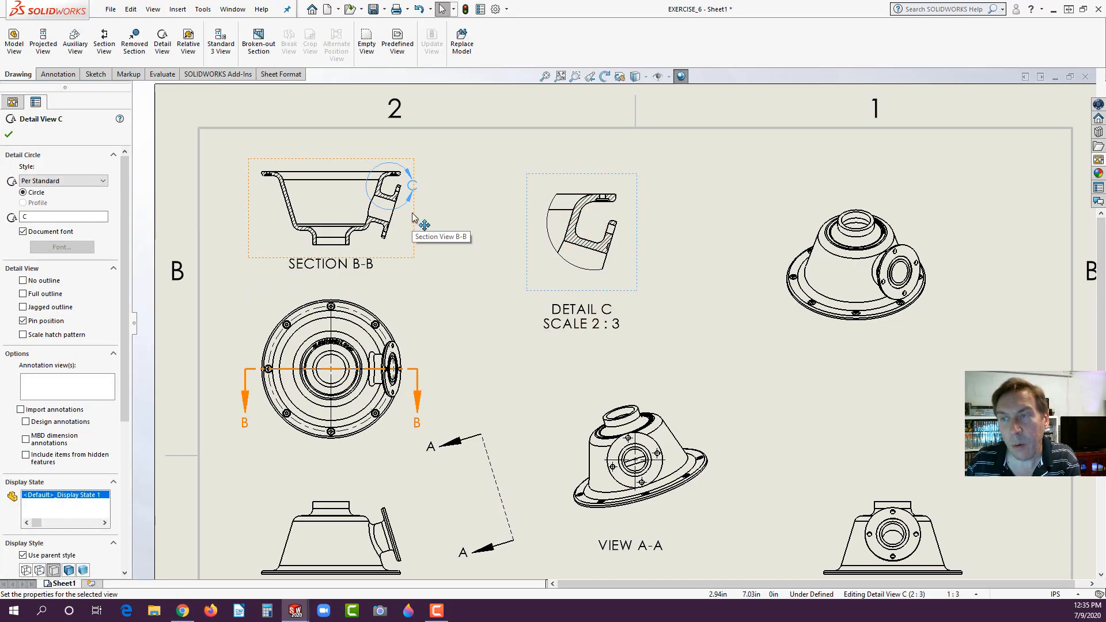
Try moving the letter C around its detail circle and changing the detail circle style to Connected.
{"action": "left_click", "coordinate": [411, 186]}
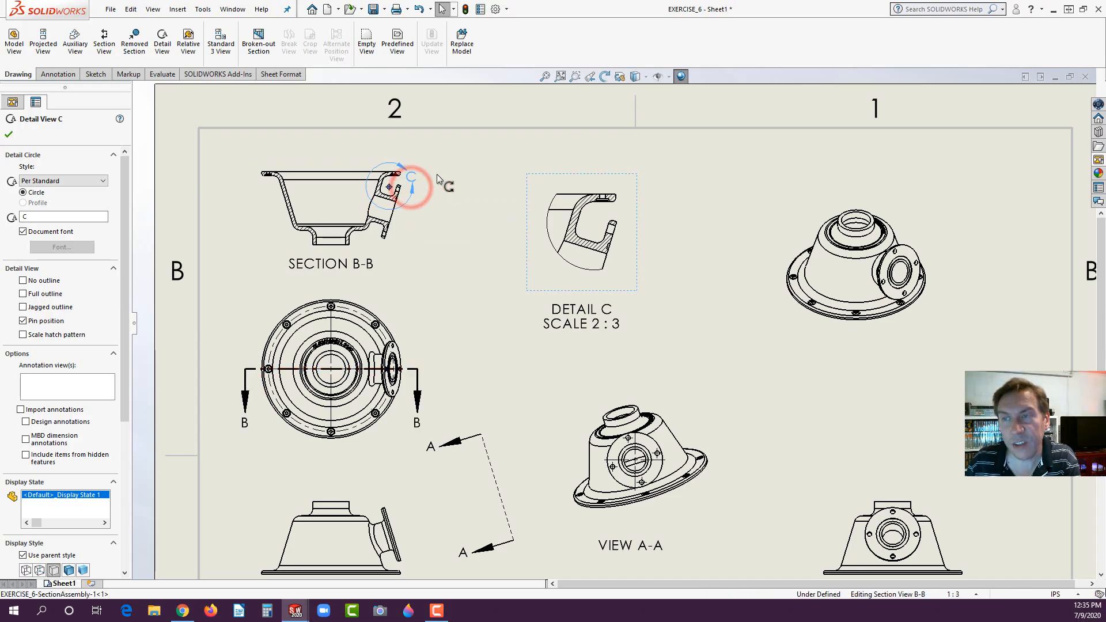
{"action": "left_click_drag", "start_coordinate": [405, 215], "coordinate": [427, 187]}
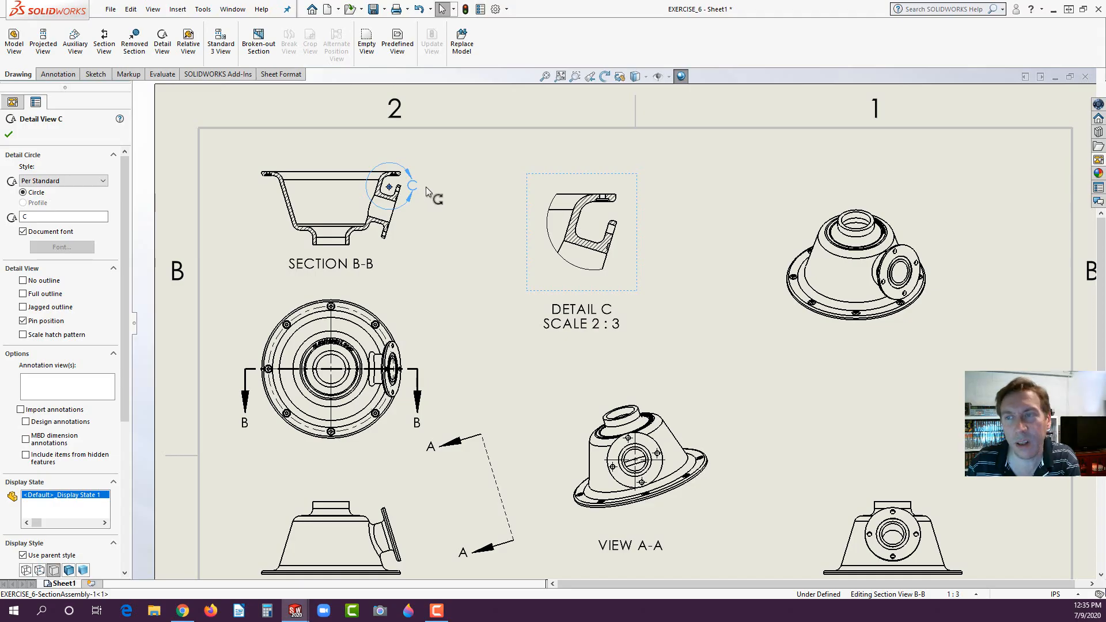
{"action": "left_click", "coordinate": [105, 182]}
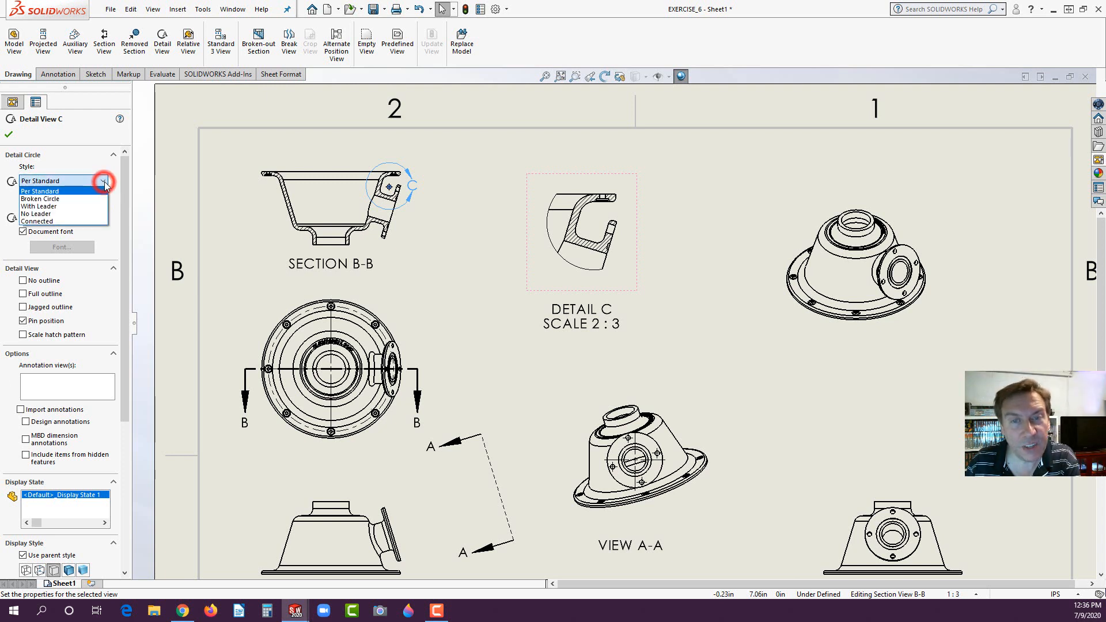
{"action": "left_click", "coordinate": [53, 221]}
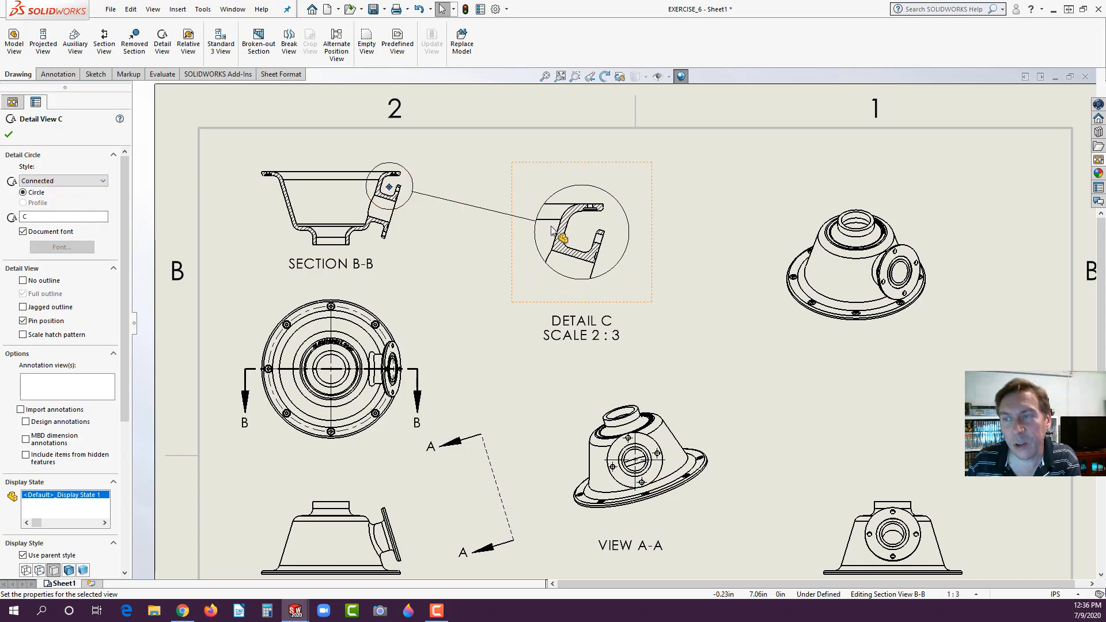
Set the detail circle style to With Leader and move the letter C up and outward from the circle.
{"action": "left_click", "coordinate": [103, 181]}
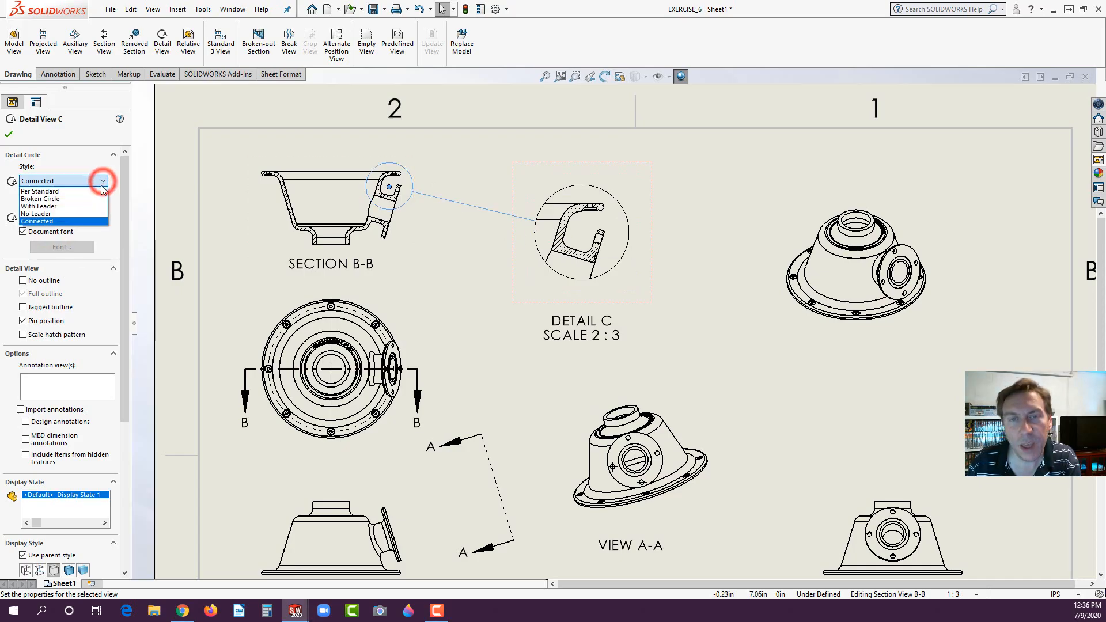
{"action": "left_click", "coordinate": [50, 208]}
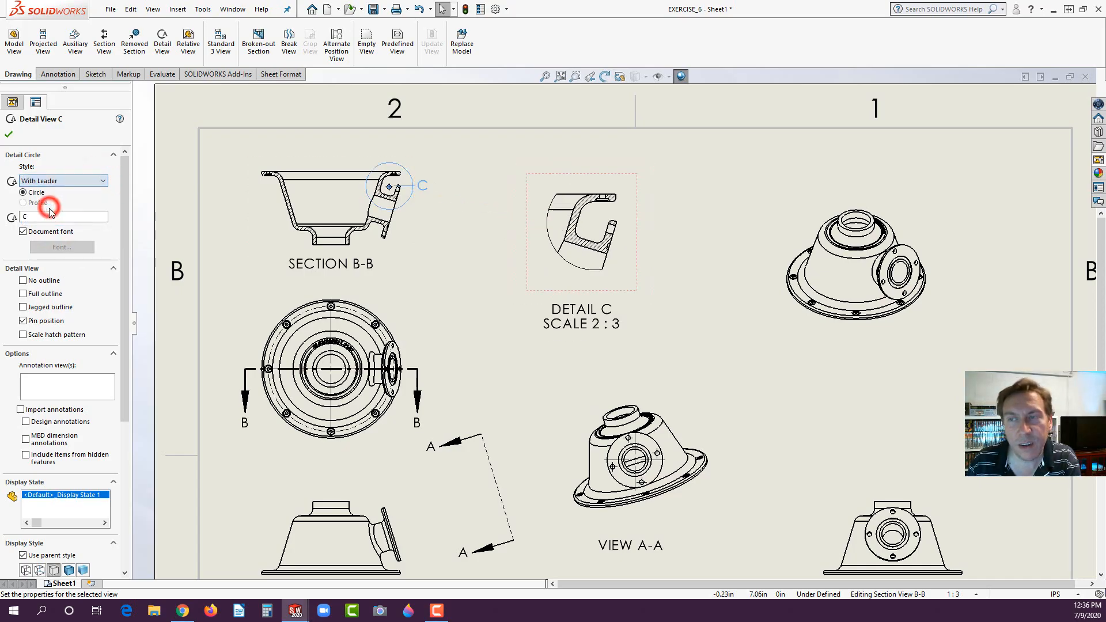
{"action": "left_click_drag", "start_coordinate": [421, 182], "coordinate": [449, 156]}
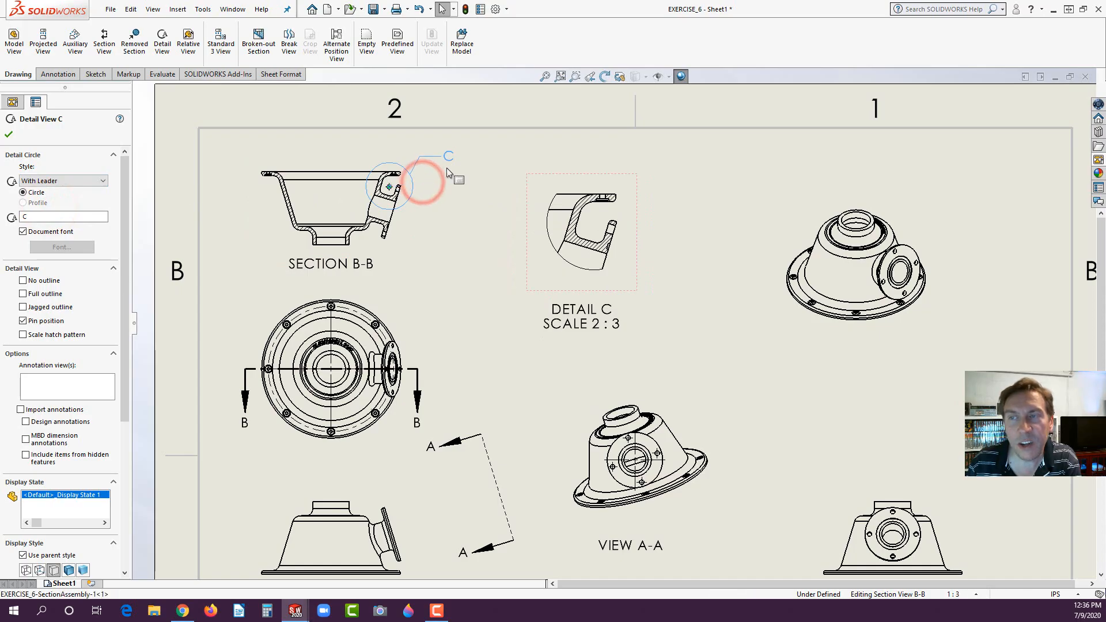
{"action": "left_click", "coordinate": [449, 173]}
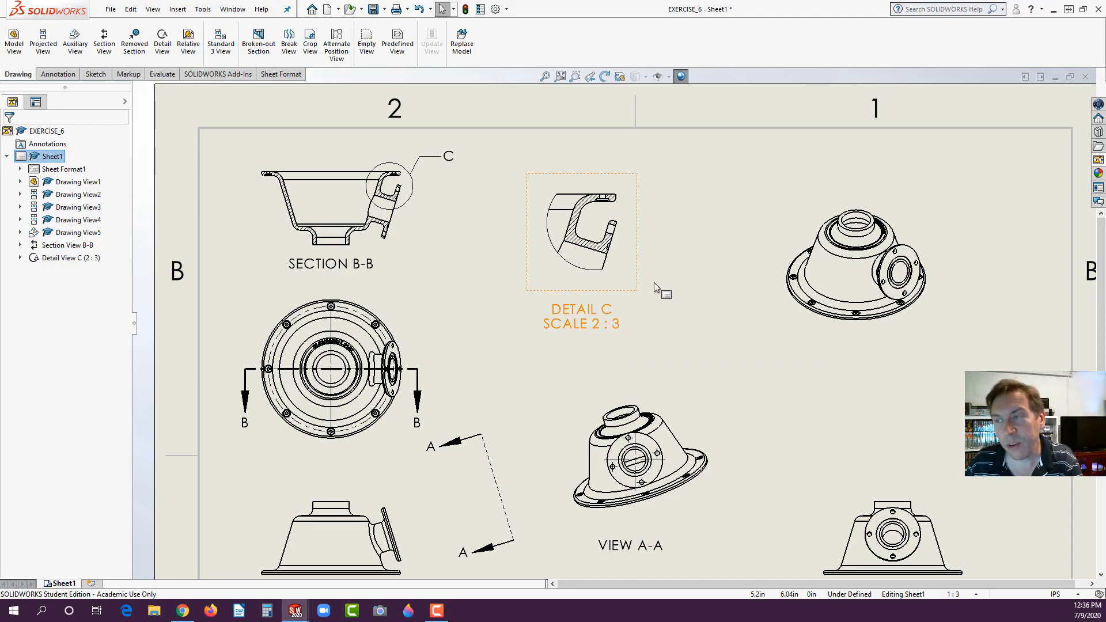
Set the custom scale of detail view C to 1:1.
{"action": "left_click", "coordinate": [527, 283]}
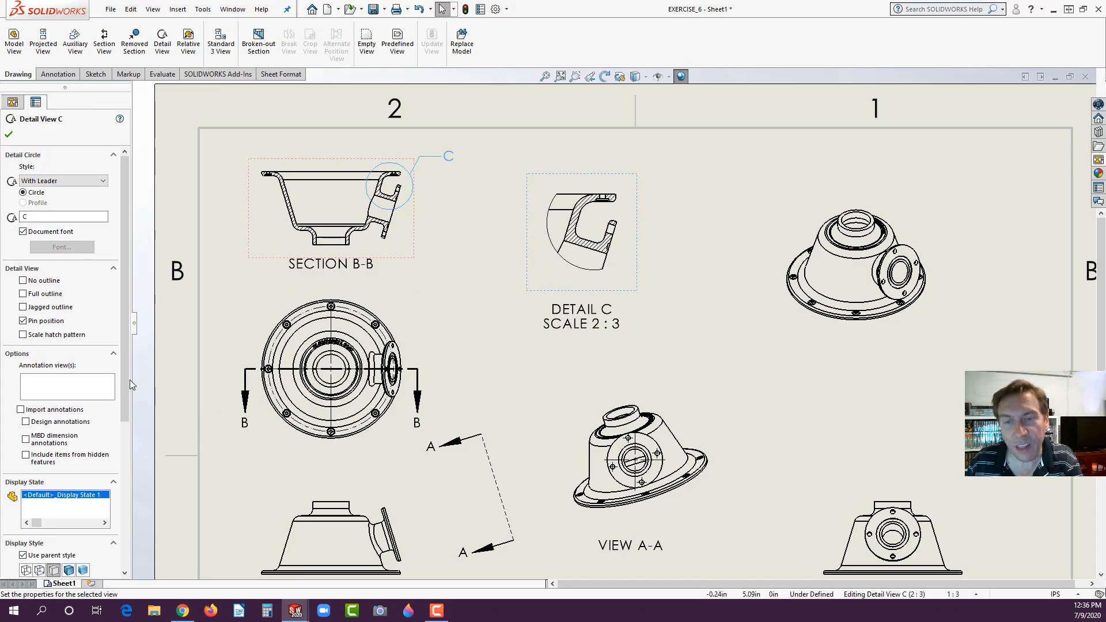
{"action": "left_click_drag", "start_coordinate": [128, 377], "coordinate": [126, 502]}
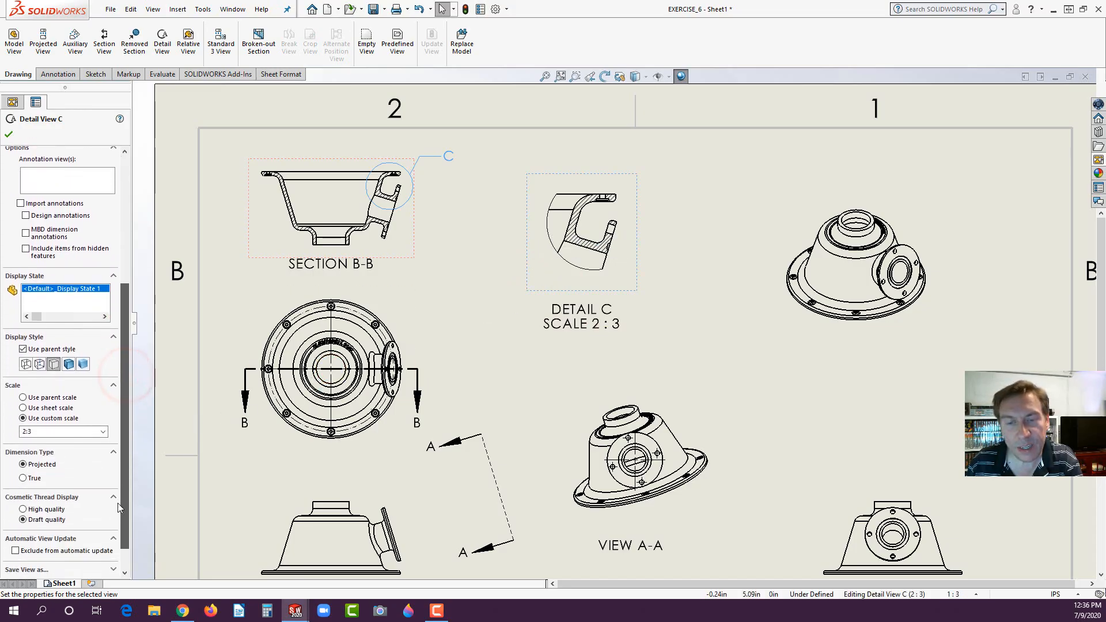
{"action": "left_click", "coordinate": [103, 430]}
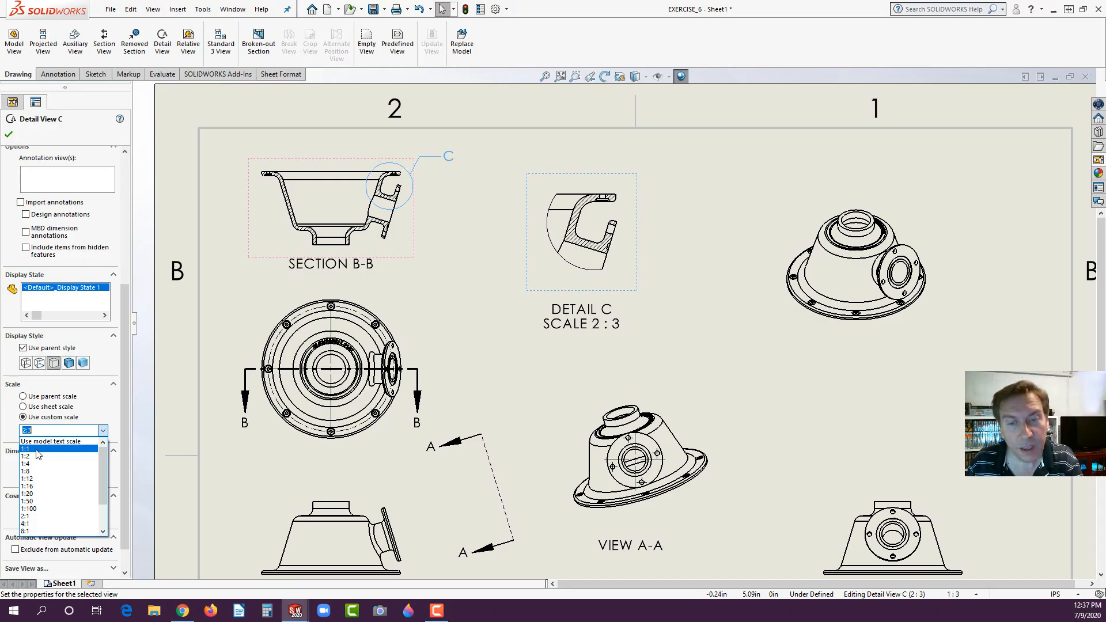
{"action": "left_click", "coordinate": [37, 449]}
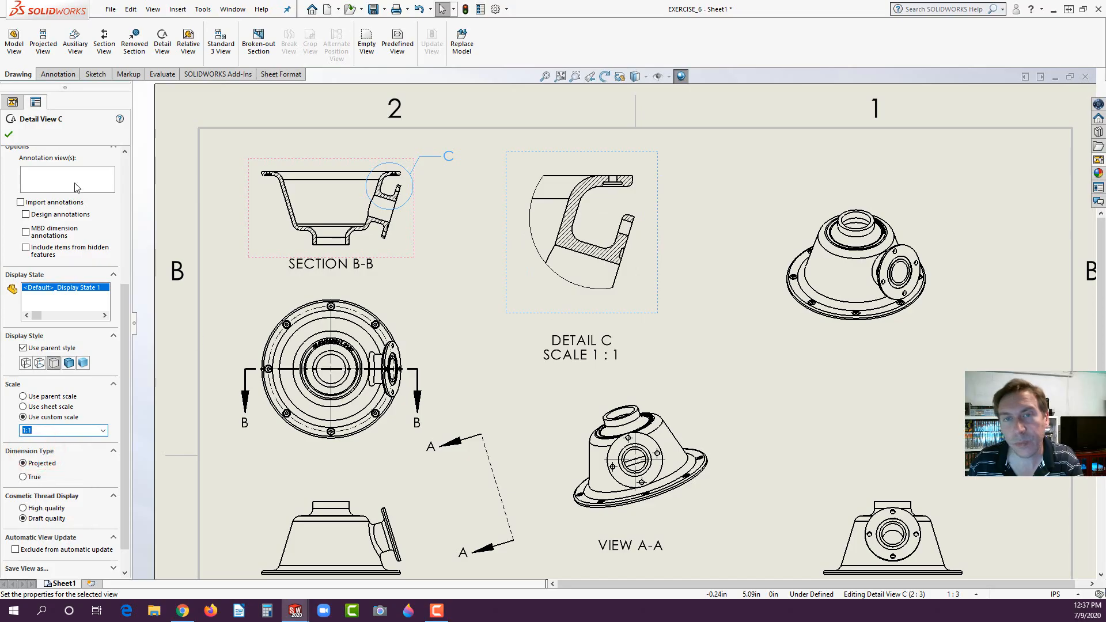
{"action": "left_click", "coordinate": [9, 134]}
{"action": "left_click", "coordinate": [473, 341]}
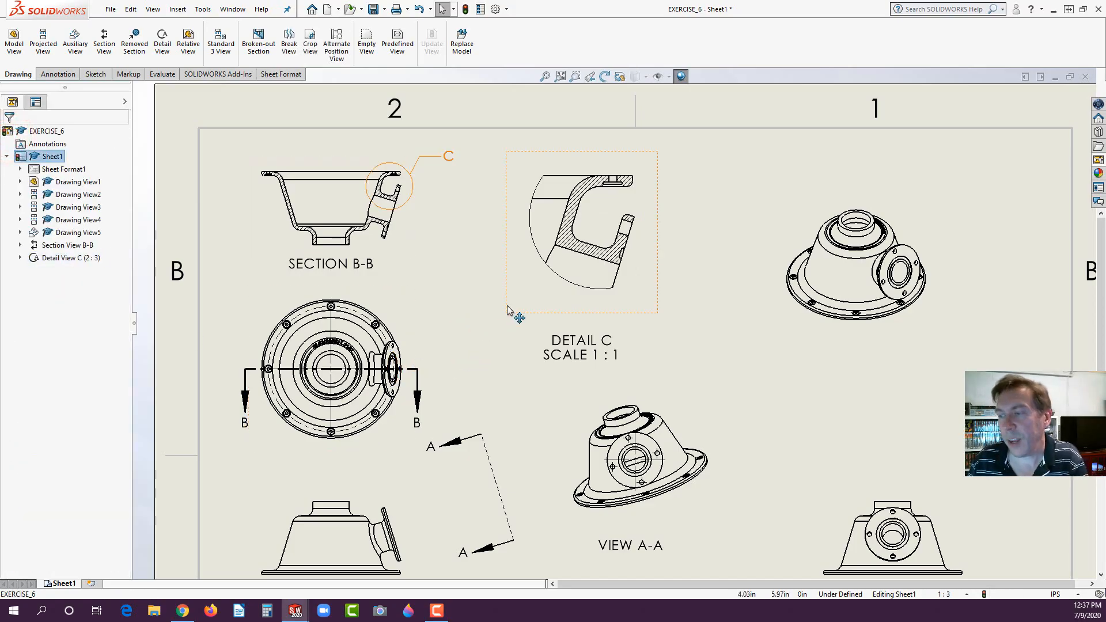
Move the Detail C, Section B-B and View A-A labels closer beneath their views.
{"action": "scroll", "coordinate": [502, 329], "scroll_direction": "down", "scroll_amount": 1}
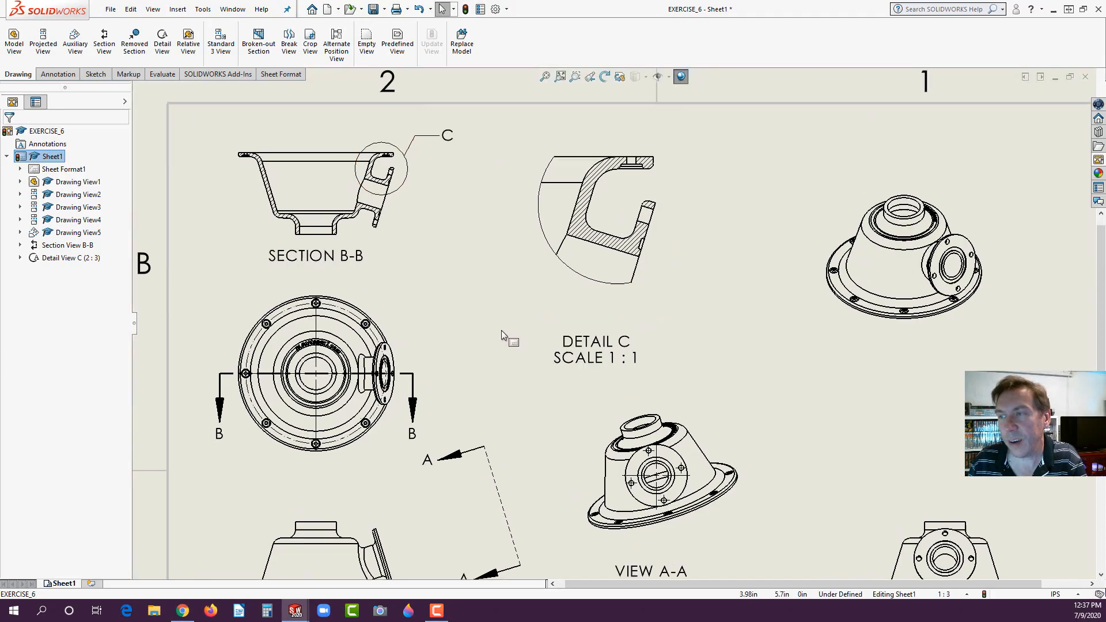
{"action": "left_click", "coordinate": [575, 350]}
{"action": "left_click", "coordinate": [321, 255]}
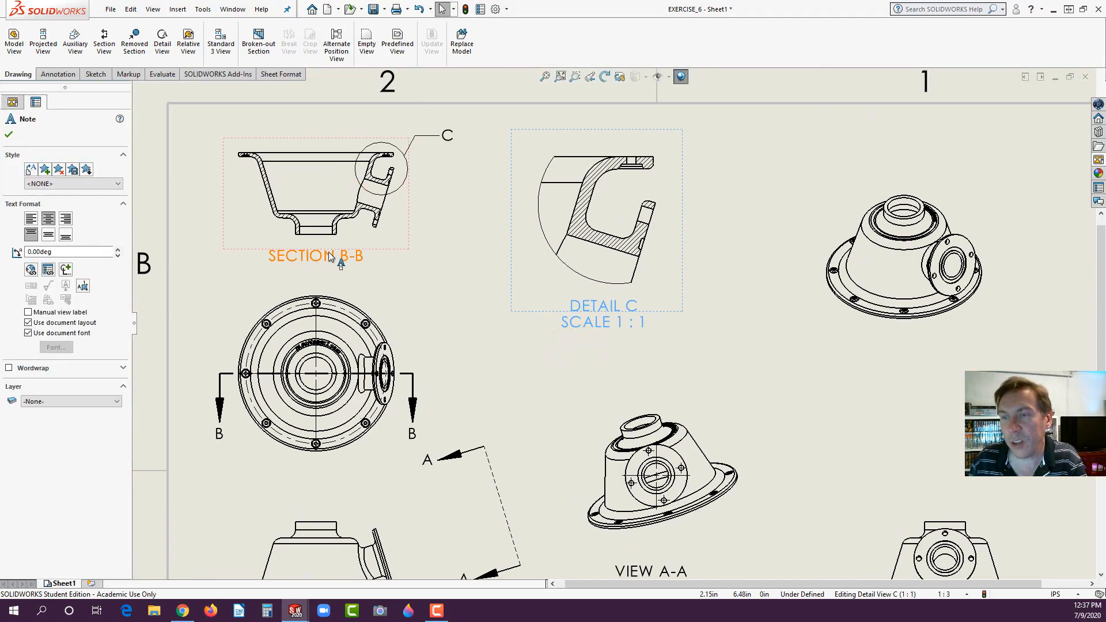
{"action": "left_click", "coordinate": [469, 317]}
{"action": "key", "text": "f"}
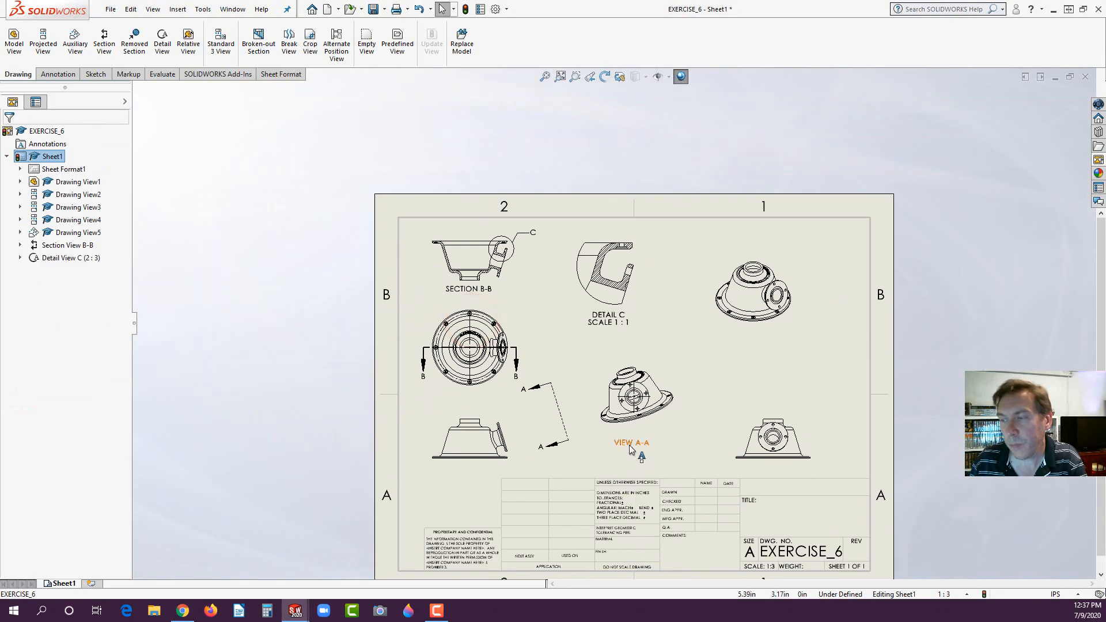
{"action": "left_click", "coordinate": [636, 437]}
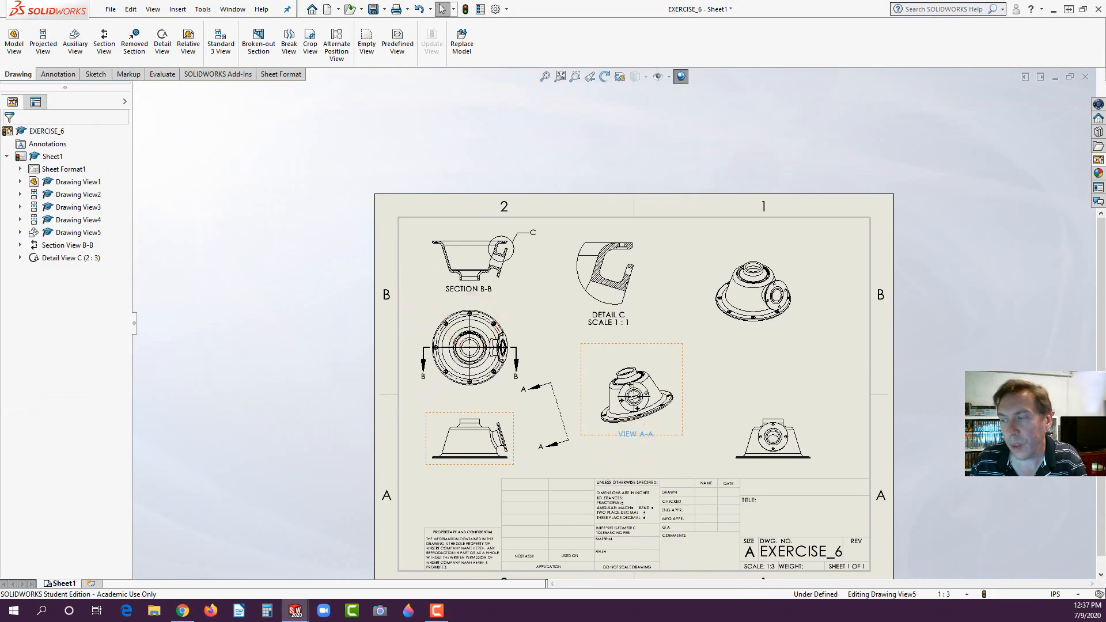
{"action": "left_click", "coordinate": [642, 459]}
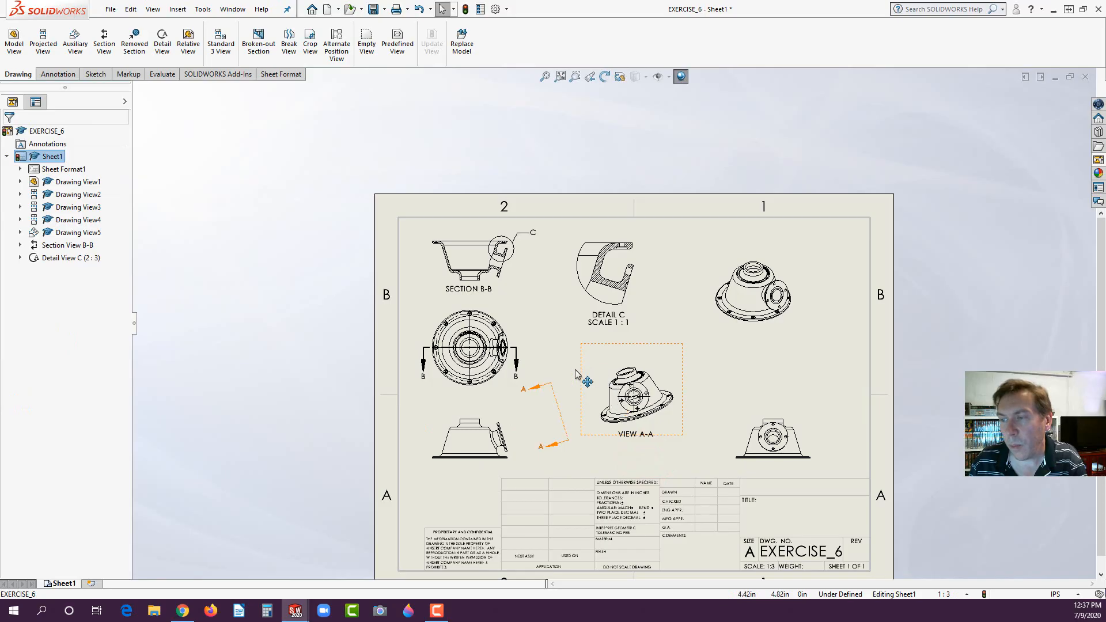
Set the front view's tangent edges to display with font.
{"action": "scroll", "coordinate": [513, 454], "scroll_direction": "down", "scroll_amount": 5}
{"action": "scroll", "coordinate": [515, 455], "scroll_direction": "down", "scroll_amount": 2}
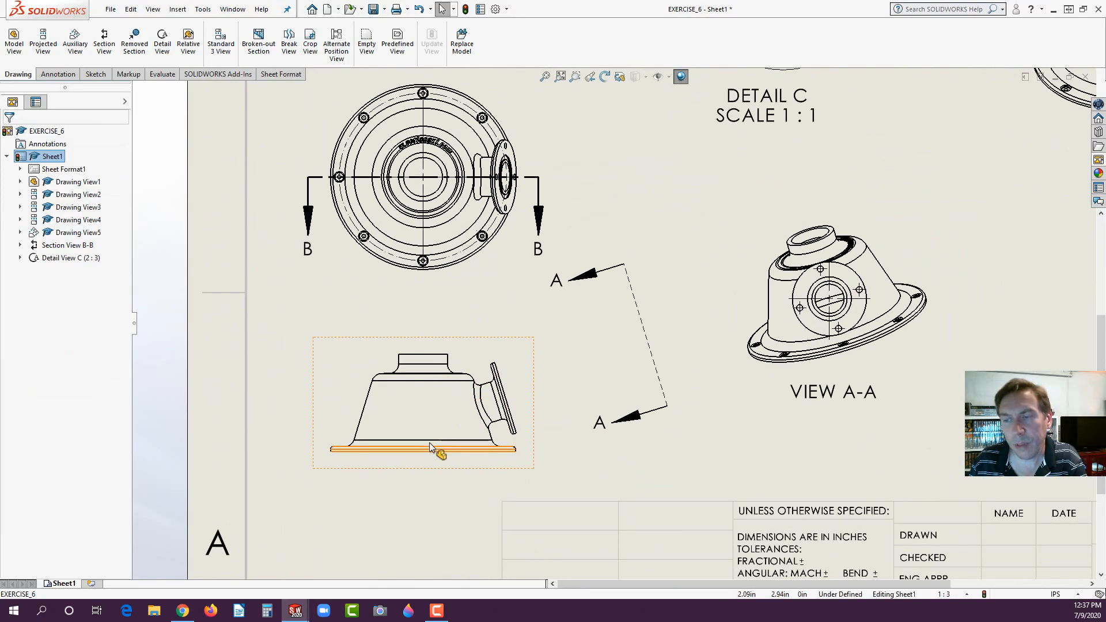
{"action": "scroll", "coordinate": [431, 442], "scroll_direction": "down", "scroll_amount": 3}
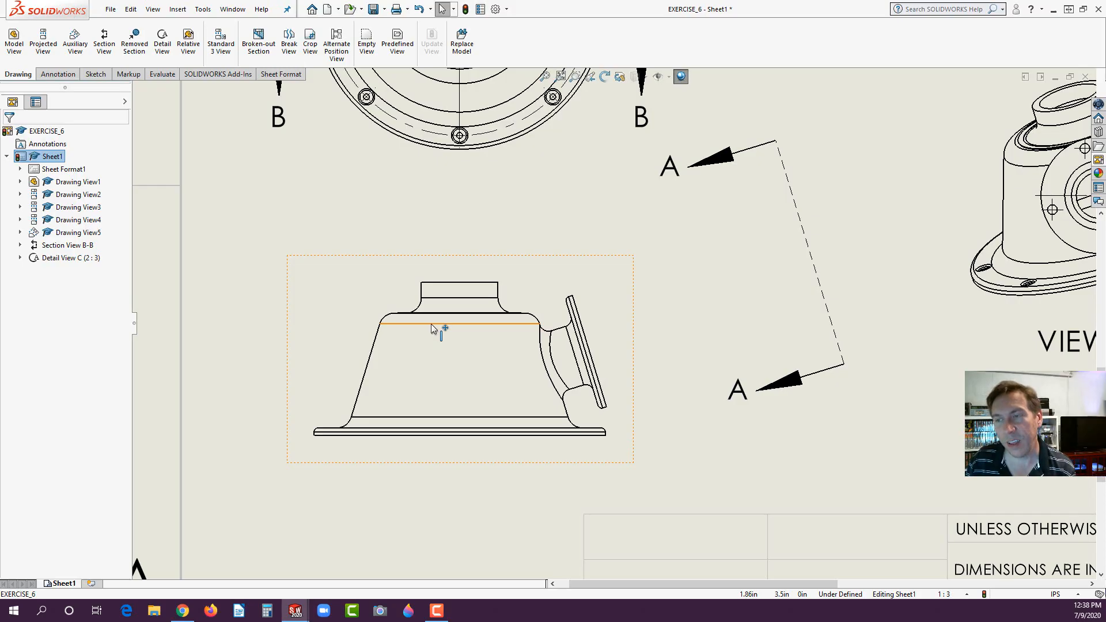
{"action": "left_click", "coordinate": [547, 288]}
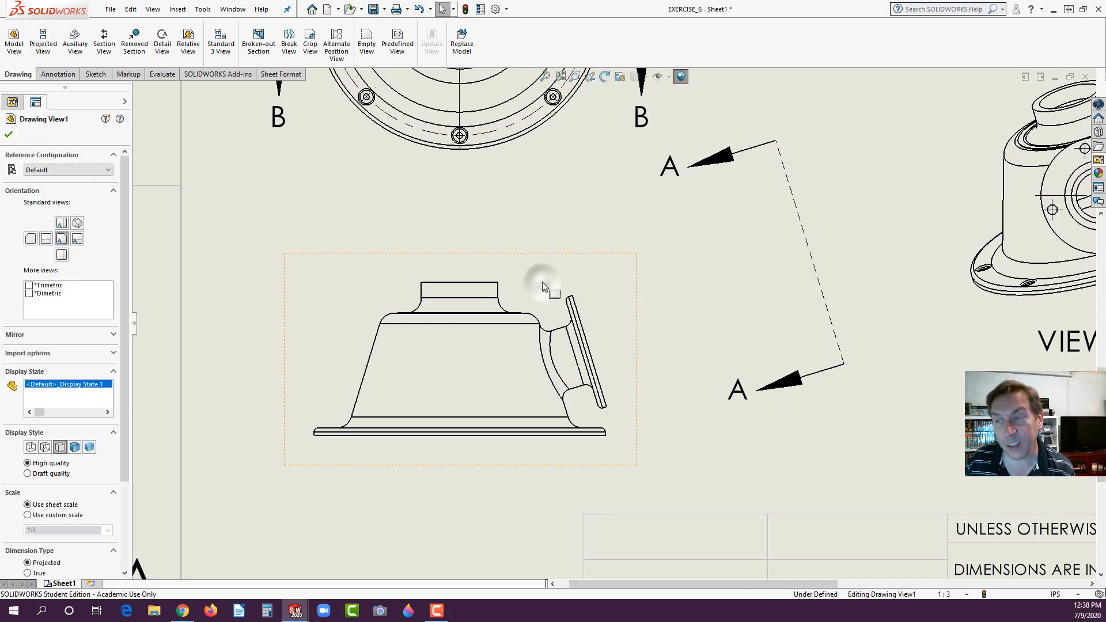
{"action": "right_click", "coordinate": [545, 288]}
{"action": "mouse_move", "coordinate": [633, 402]}
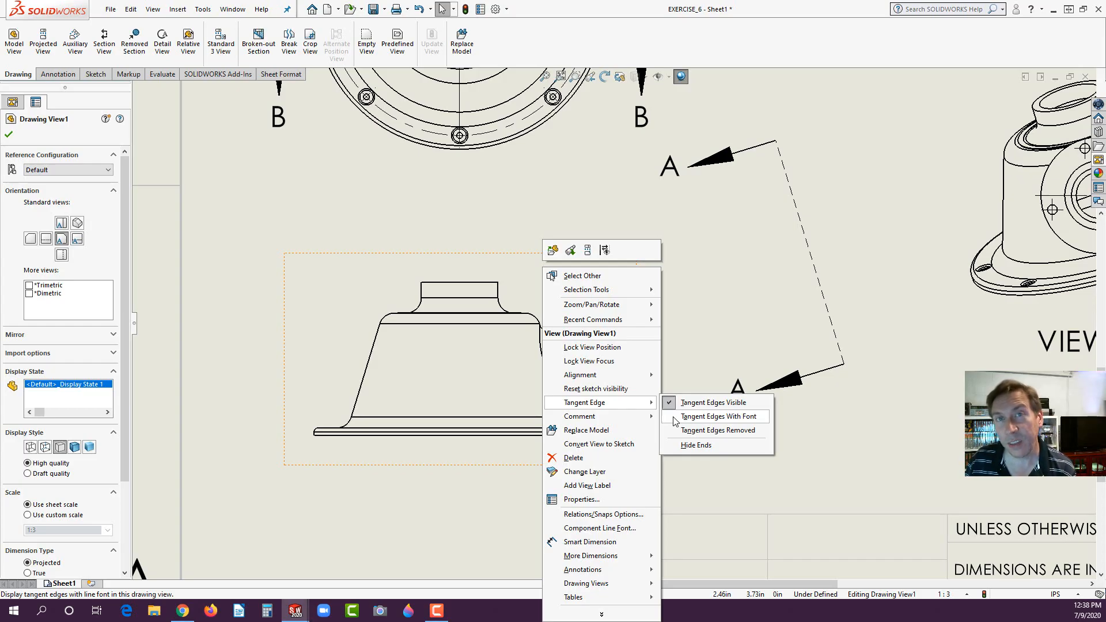
{"action": "left_click", "coordinate": [675, 419]}
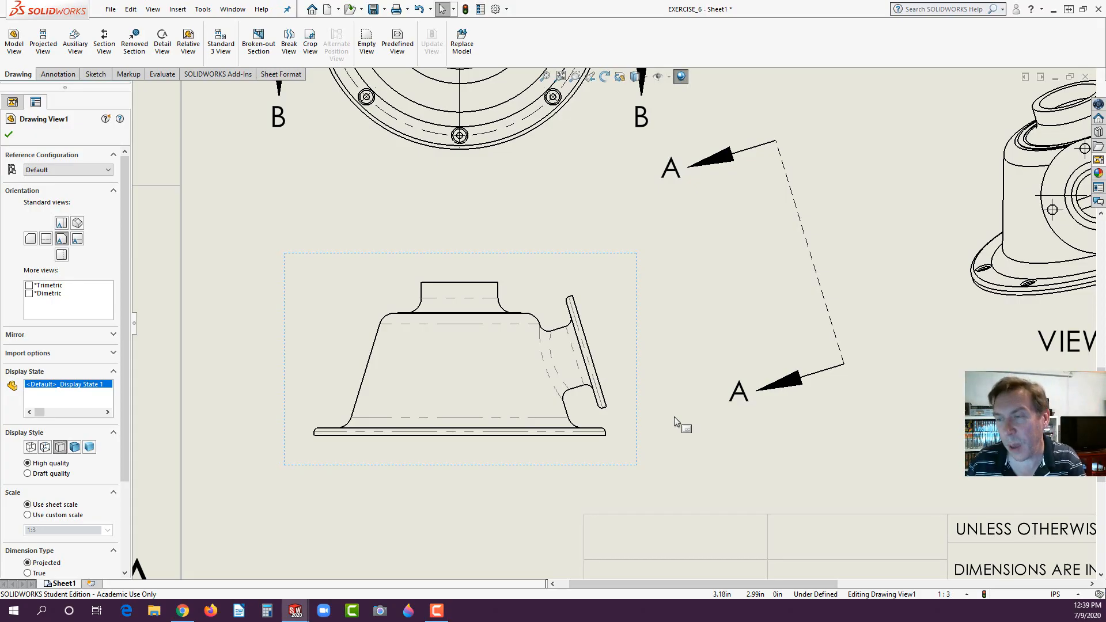
Set the tangent edges of View A-A and the side, isometric and top views to display with font.
{"action": "scroll", "coordinate": [614, 361], "scroll_direction": "up", "scroll_amount": 8}
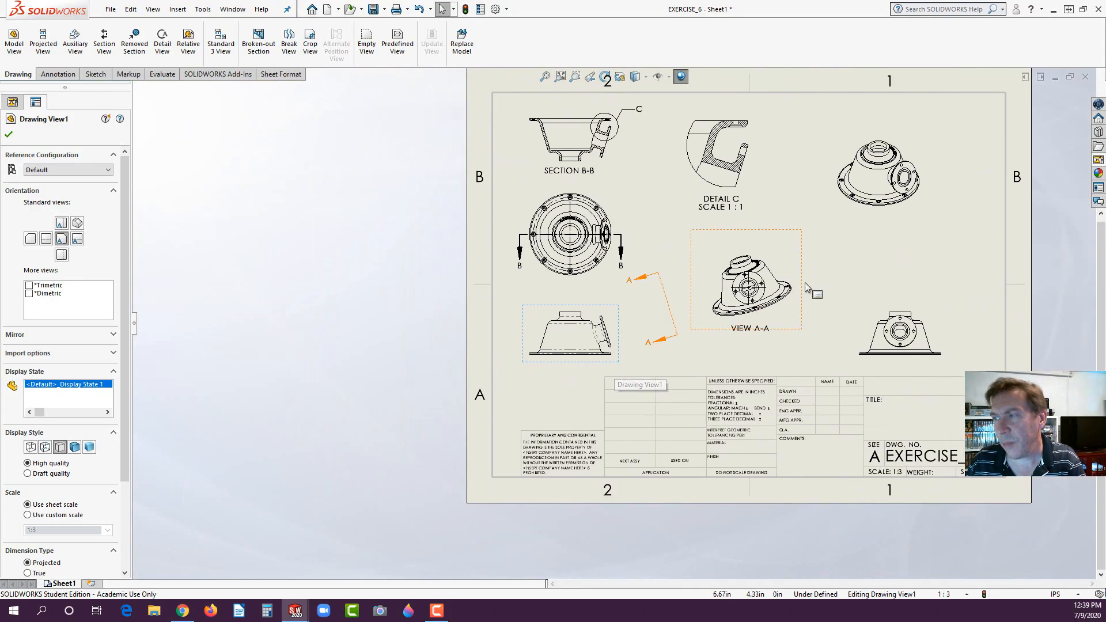
{"action": "scroll", "coordinate": [800, 280], "scroll_direction": "down", "scroll_amount": 3}
{"action": "left_click", "coordinate": [556, 323]}
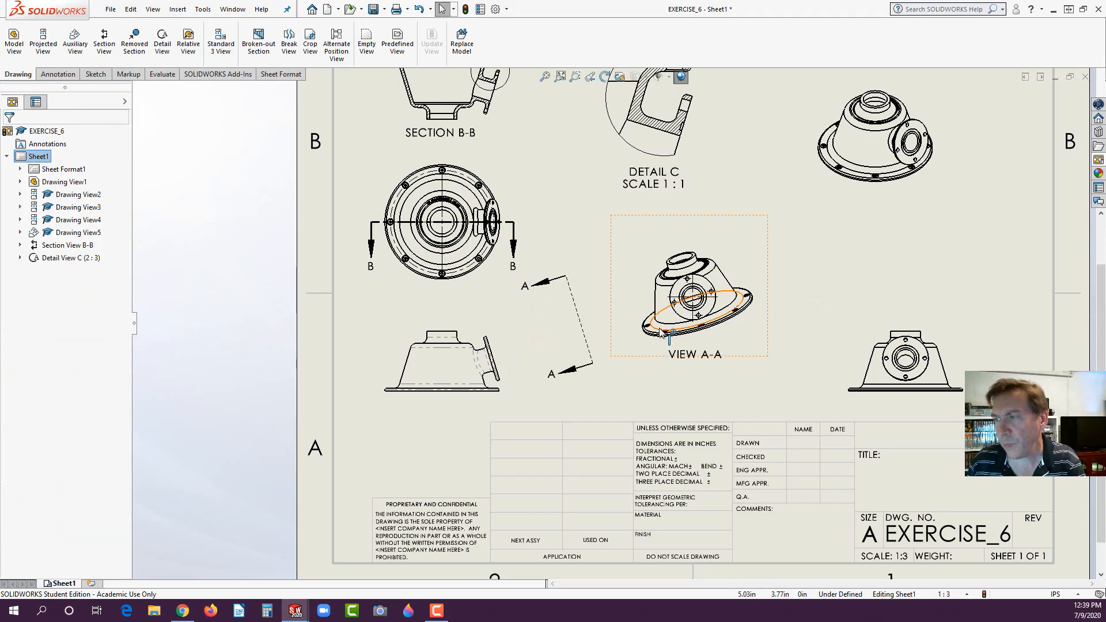
{"action": "left_click", "coordinate": [636, 292]}
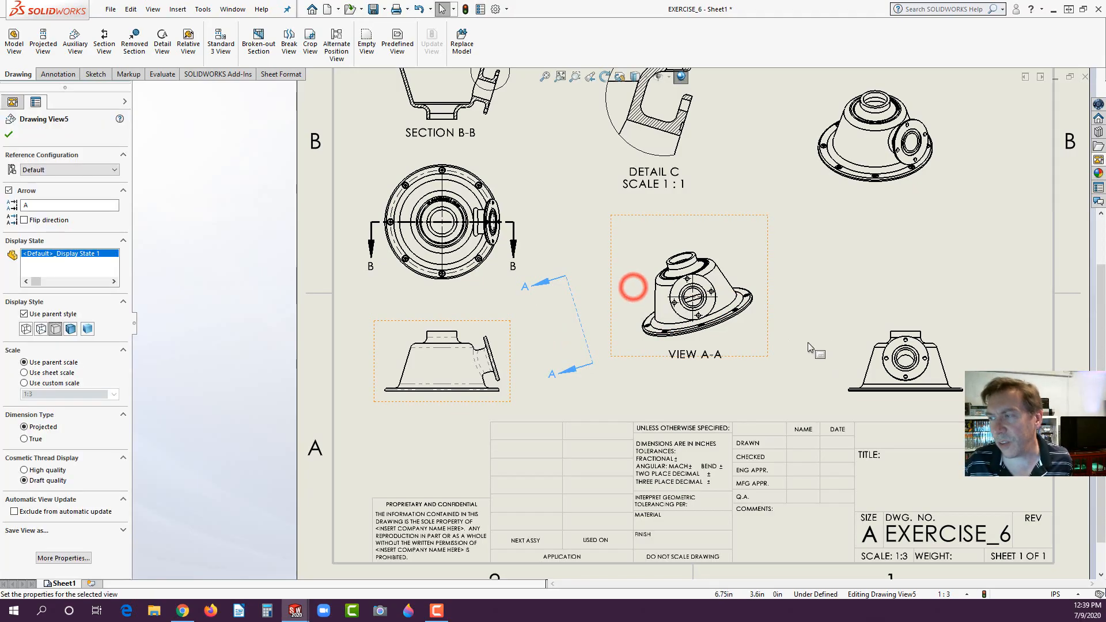
{"action": "left_click", "coordinate": [846, 332]}
{"action": "left_click", "coordinate": [843, 189], "text": "ctrl"}
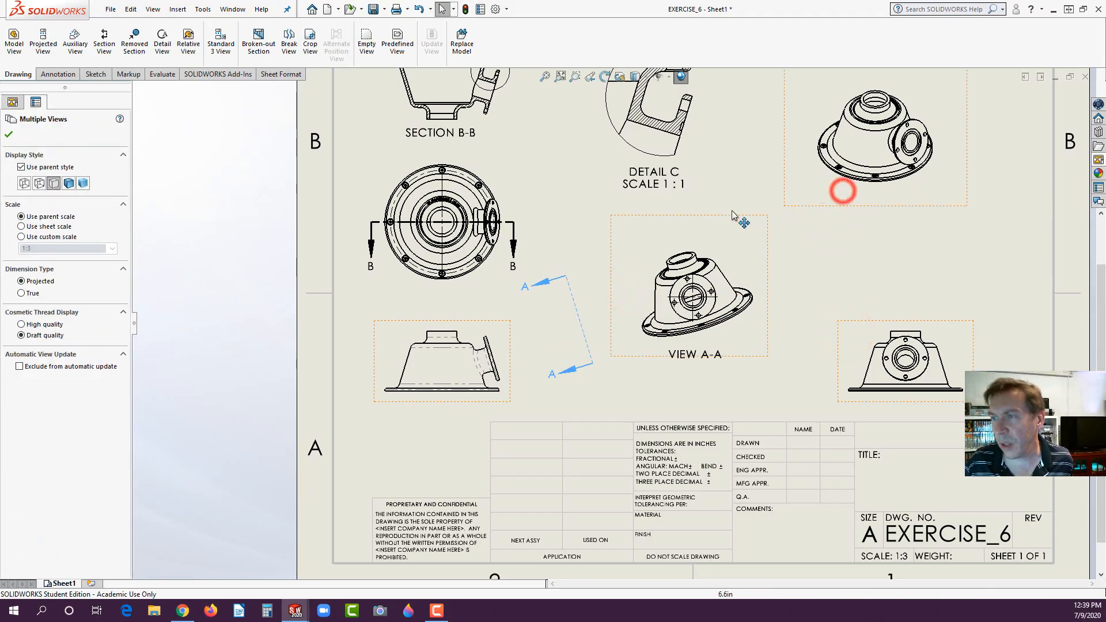
{"action": "left_click", "coordinate": [501, 196], "text": "ctrl"}
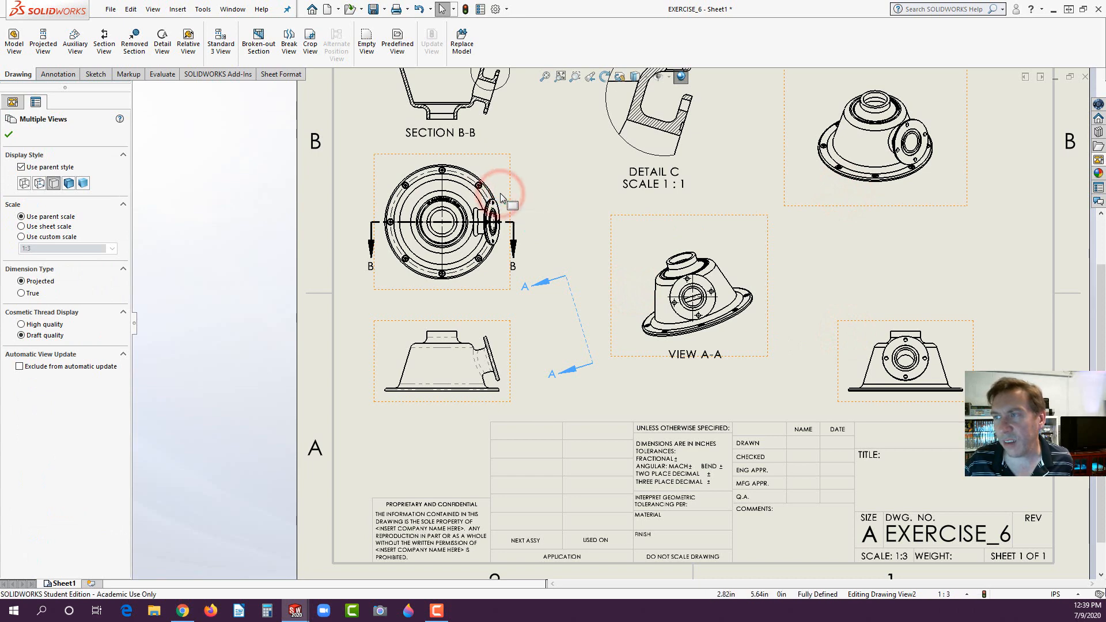
{"action": "right_click", "coordinate": [499, 196]}
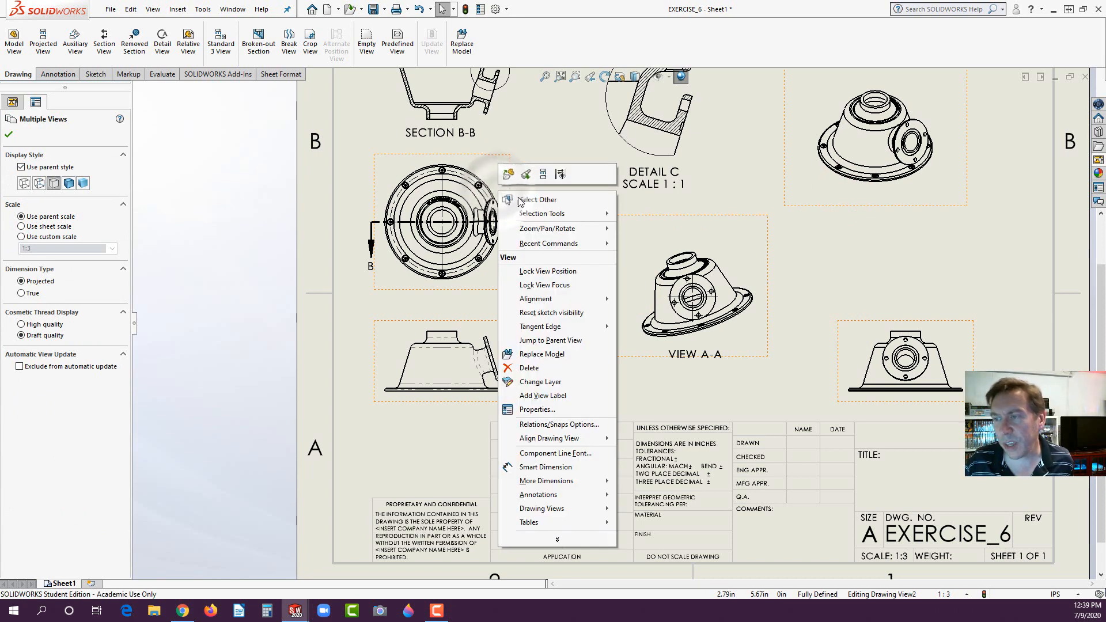
{"action": "mouse_move", "coordinate": [574, 333]}
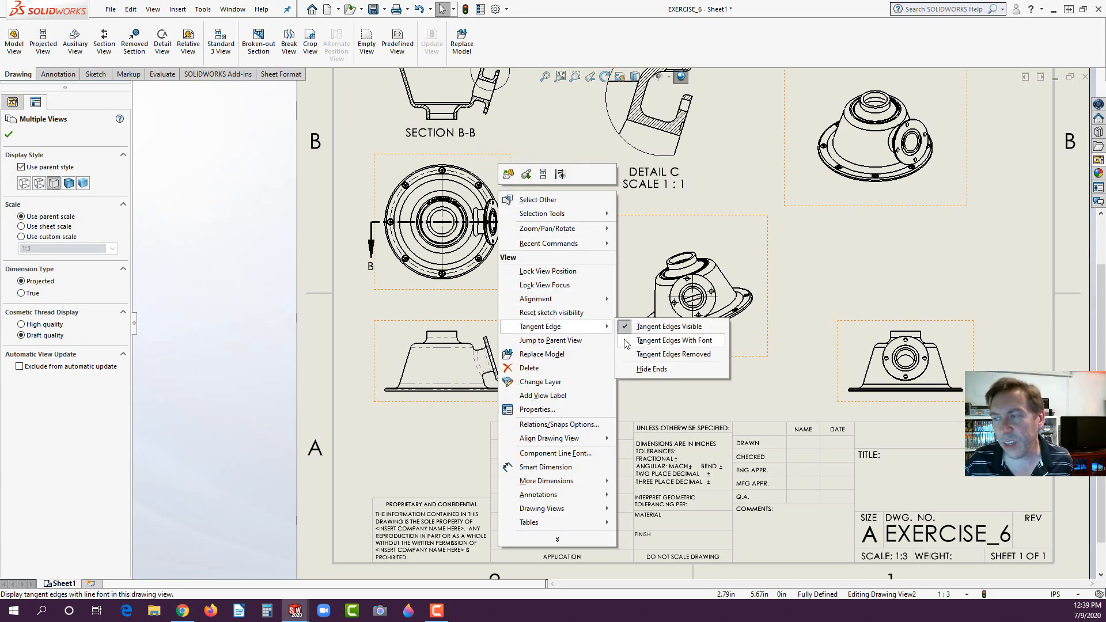
{"action": "left_click", "coordinate": [622, 339]}
{"action": "left_click", "coordinate": [621, 386]}
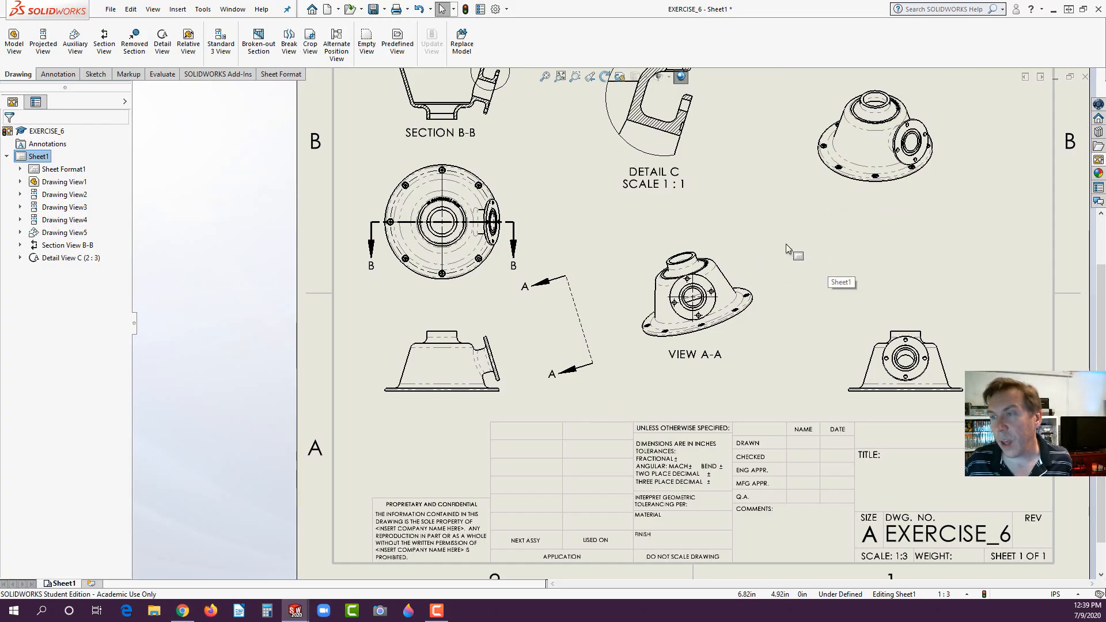
Change the isometric view's display style to Shaded With Edges.
{"action": "left_click", "coordinate": [817, 186]}
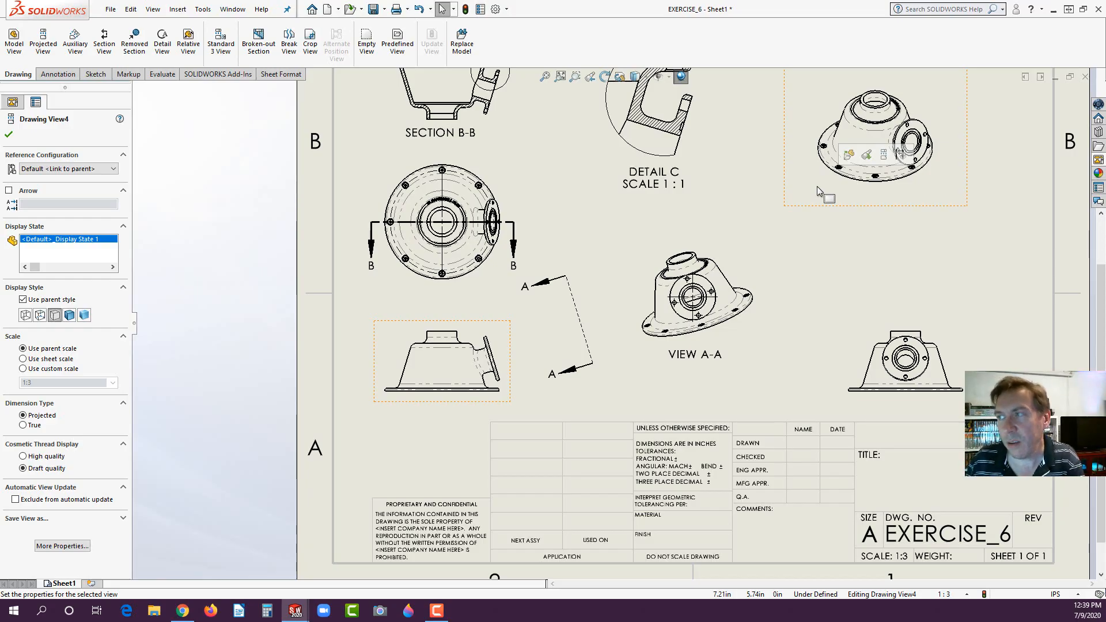
{"action": "left_click", "coordinate": [816, 186]}
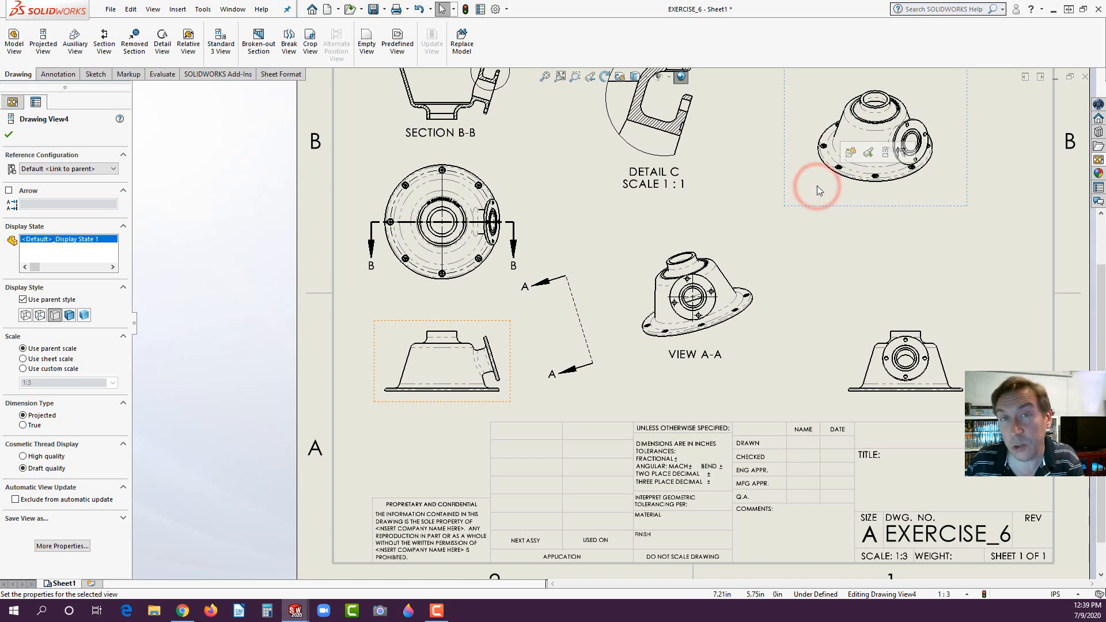
{"action": "left_click", "coordinate": [70, 315]}
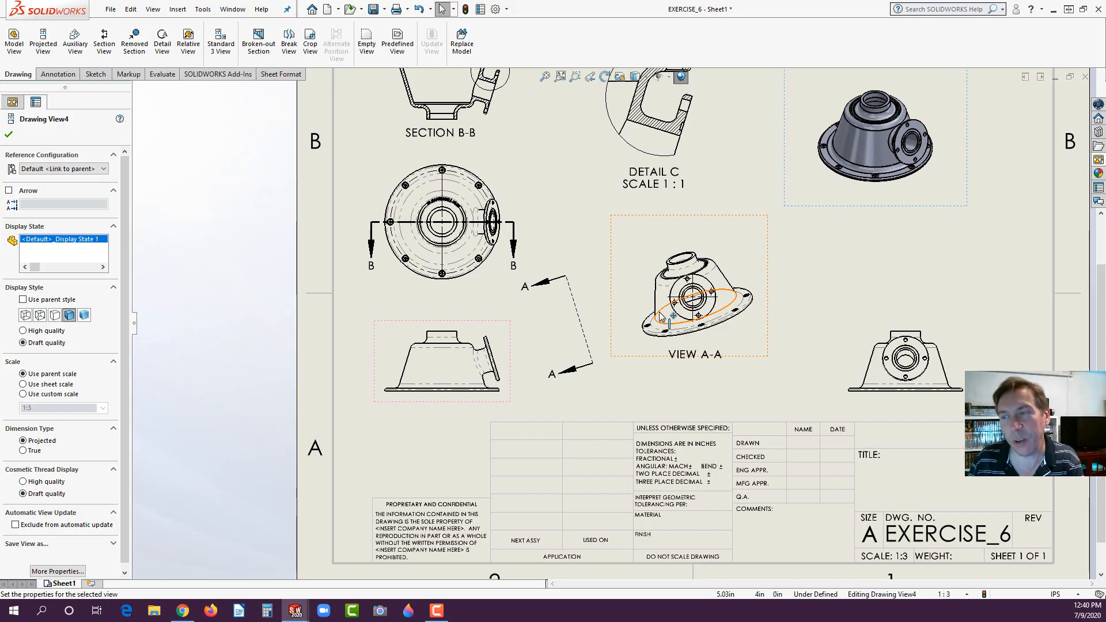
{"action": "key", "text": "f"}
{"action": "scroll", "coordinate": [819, 262], "scroll_direction": "down", "scroll_amount": 3}
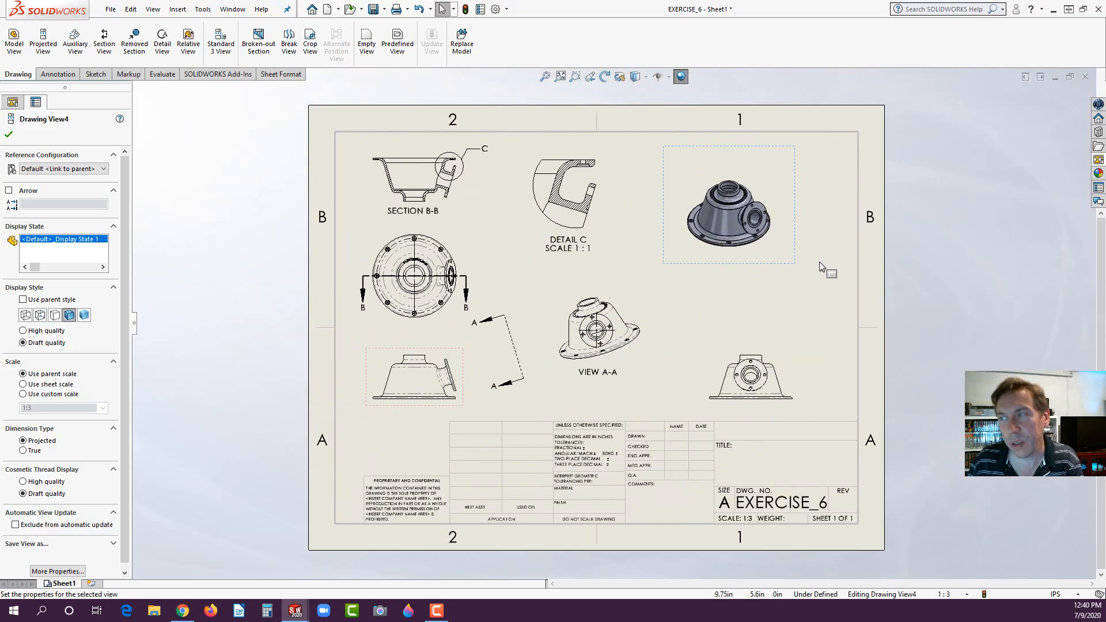
{"action": "left_click", "coordinate": [208, 224]}
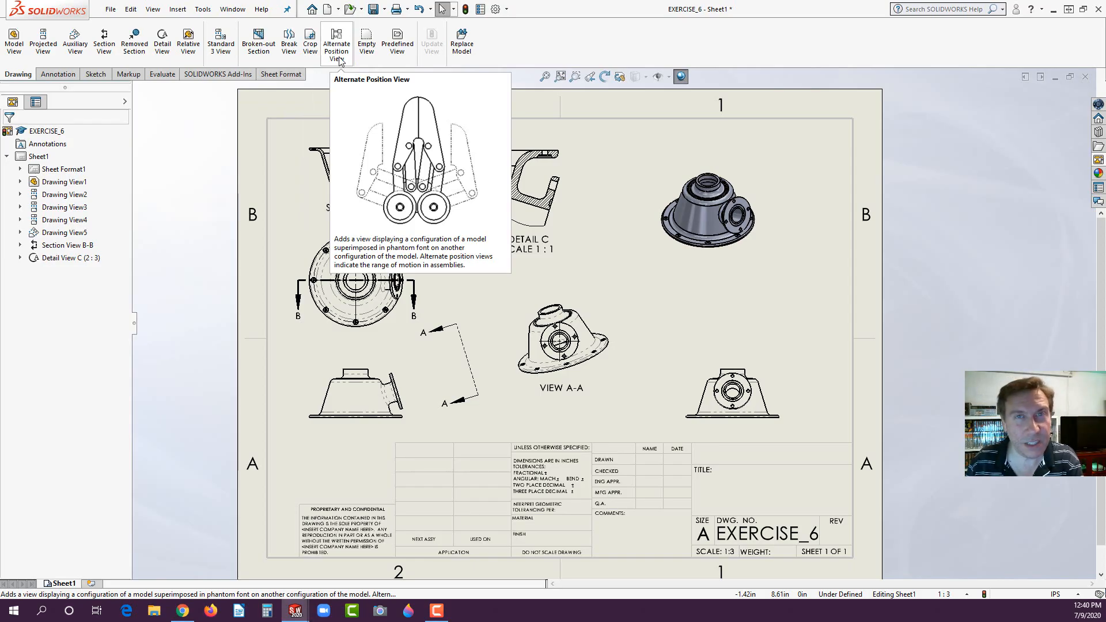
{"action": "left_click", "coordinate": [196, 152]}
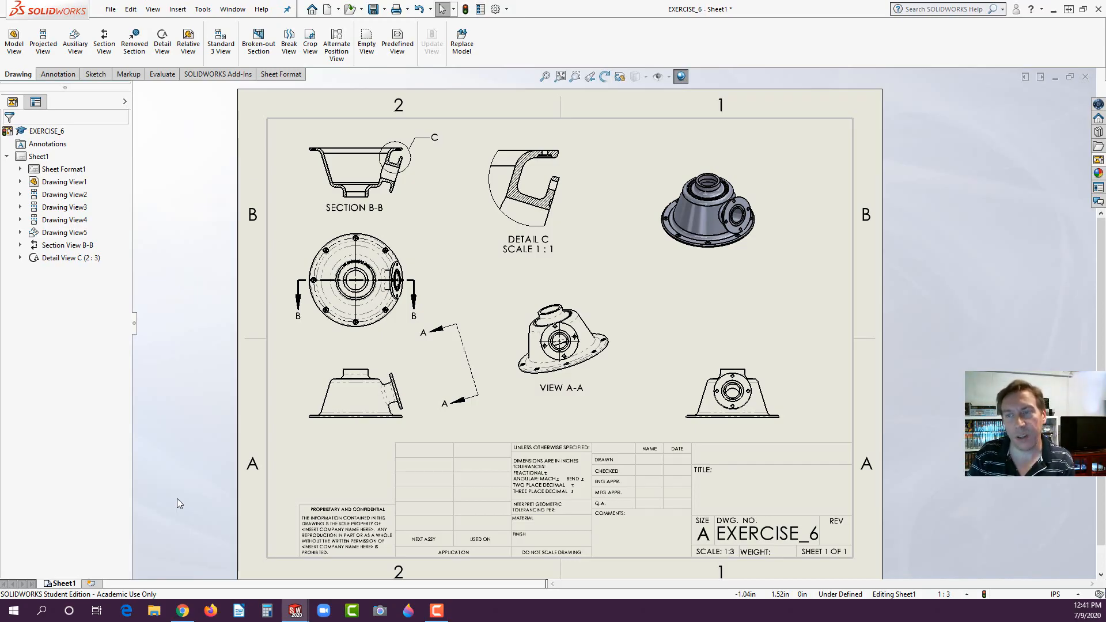
{"action": "left_click", "coordinate": [277, 502]}
{"action": "left_click", "coordinate": [255, 462]}
{"action": "left_click", "coordinate": [401, 568]}
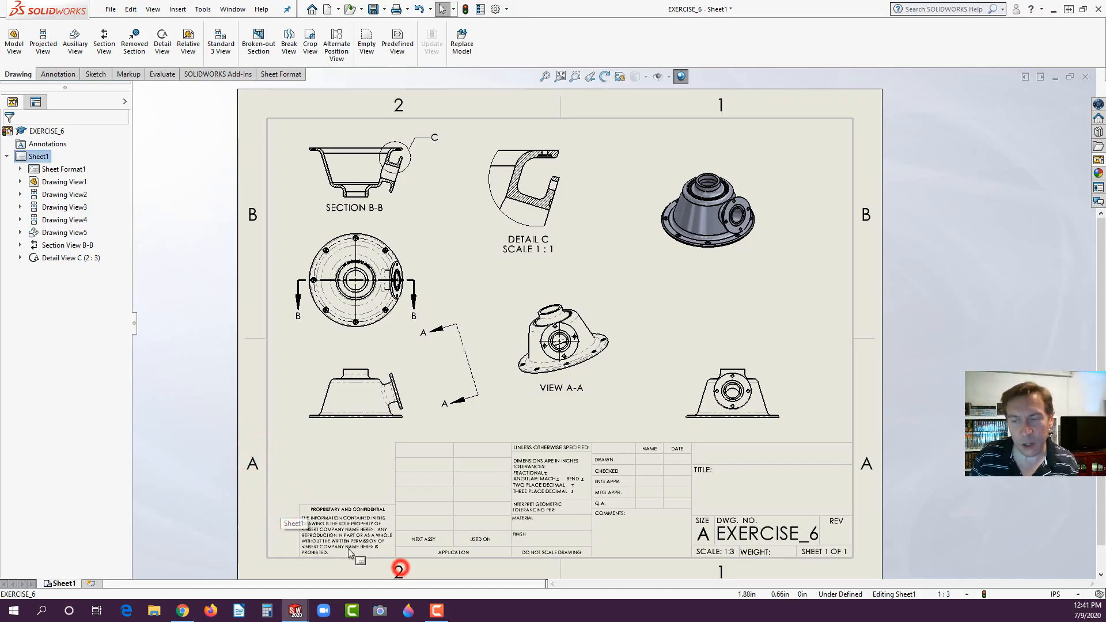
{"action": "left_click", "coordinate": [344, 558]}
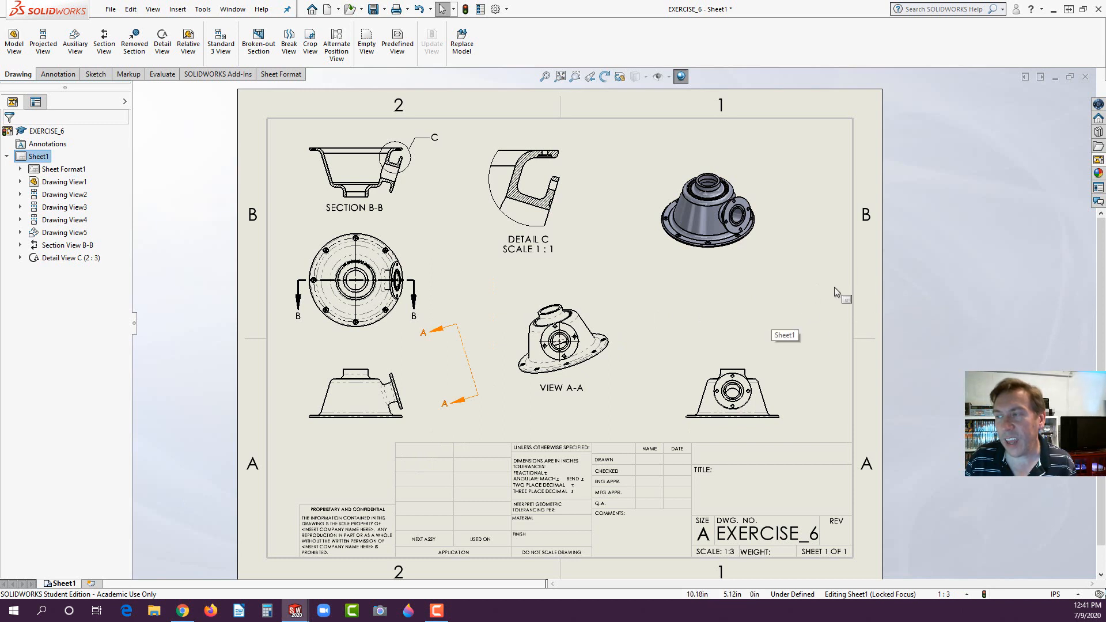
Open the sheet format of Sheet1 for editing and select the drawing border.
{"action": "right_click", "coordinate": [62, 585]}
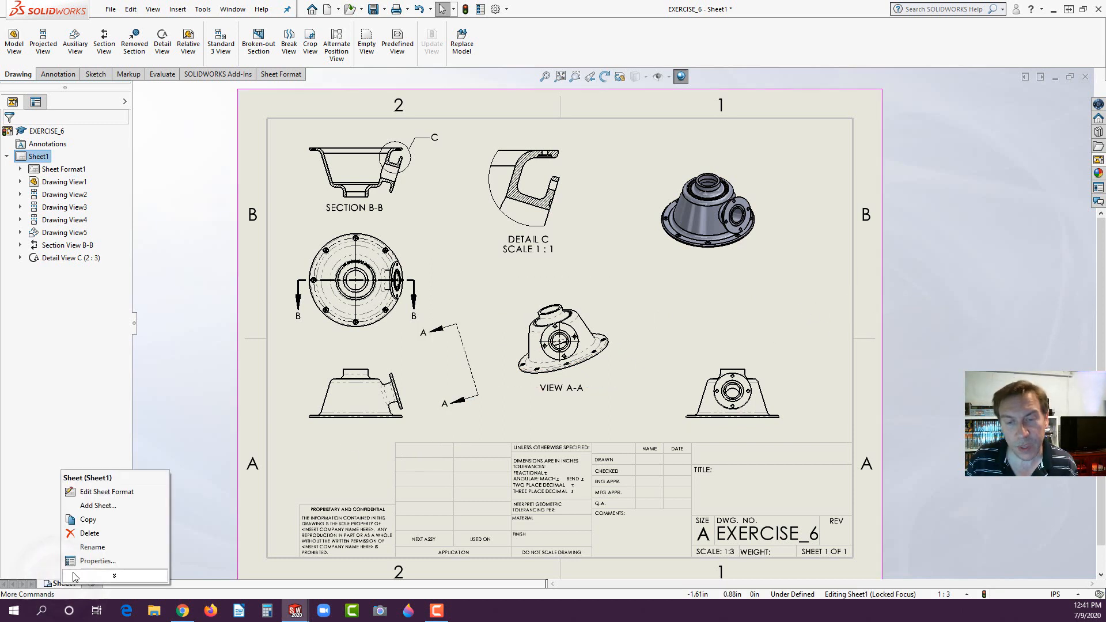
{"action": "left_click", "coordinate": [108, 491]}
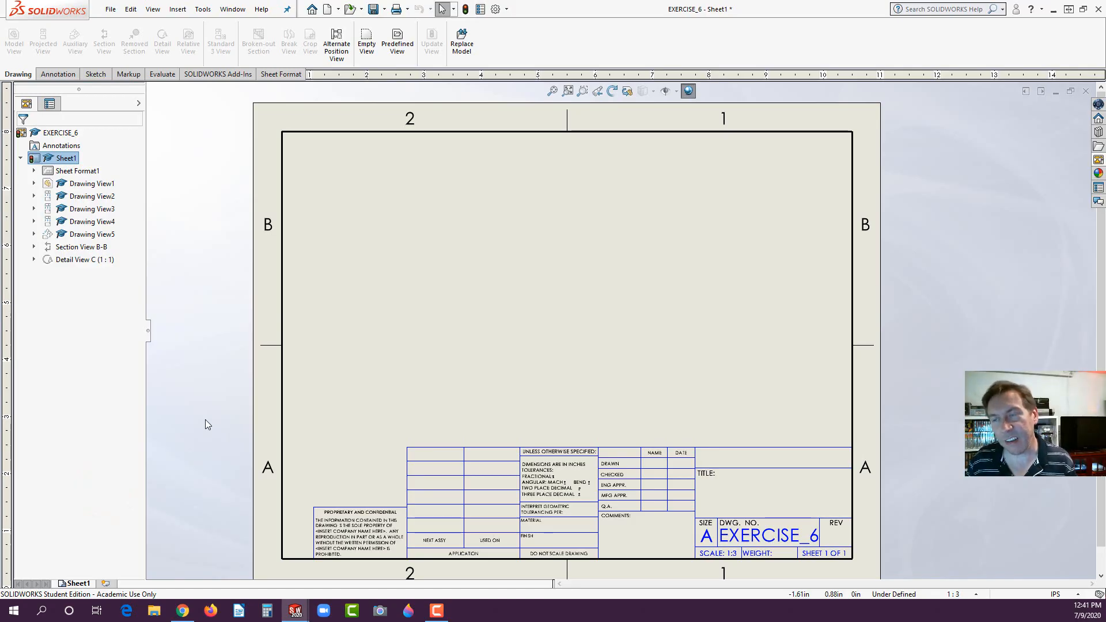
{"action": "left_click", "coordinate": [364, 132]}
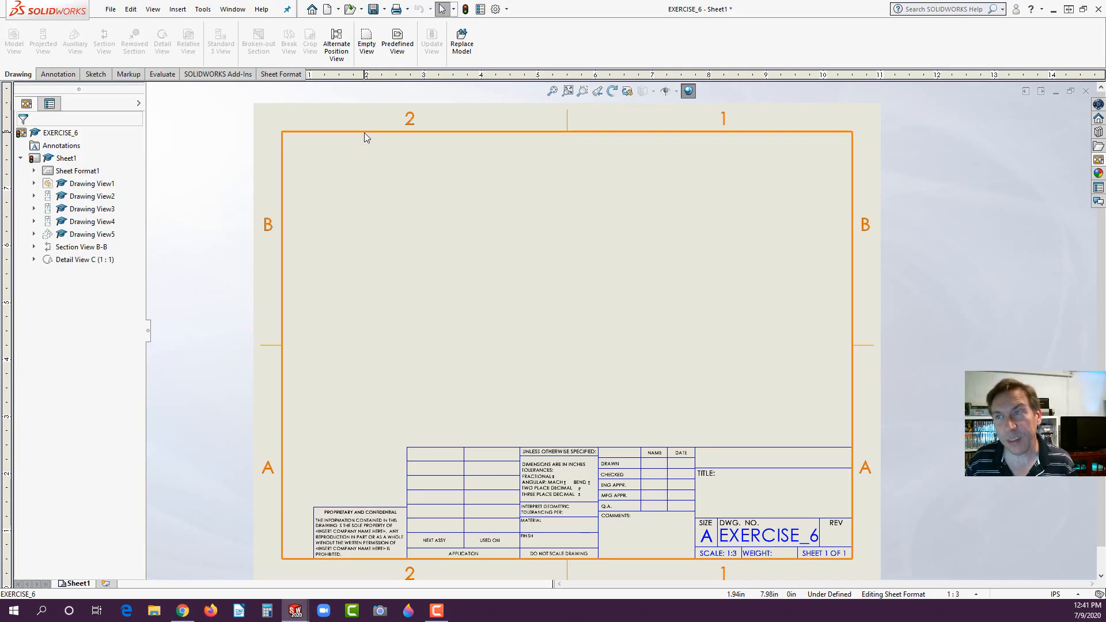
Enable the Line Format toolbar in the customization settings.
{"action": "right_click", "coordinate": [654, 43]}
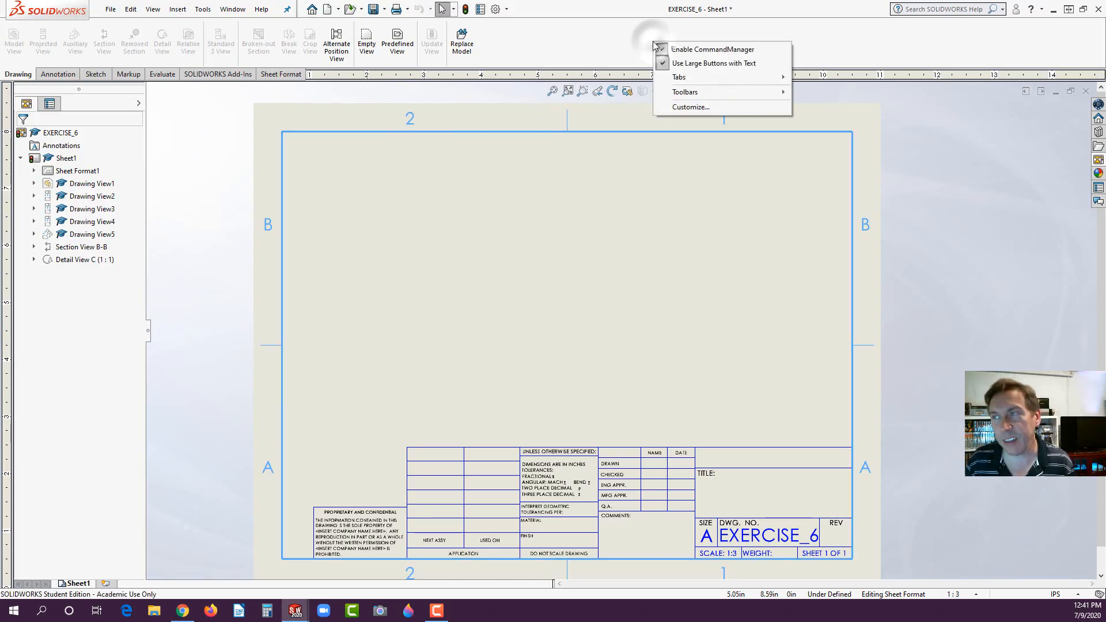
{"action": "left_click", "coordinate": [691, 107]}
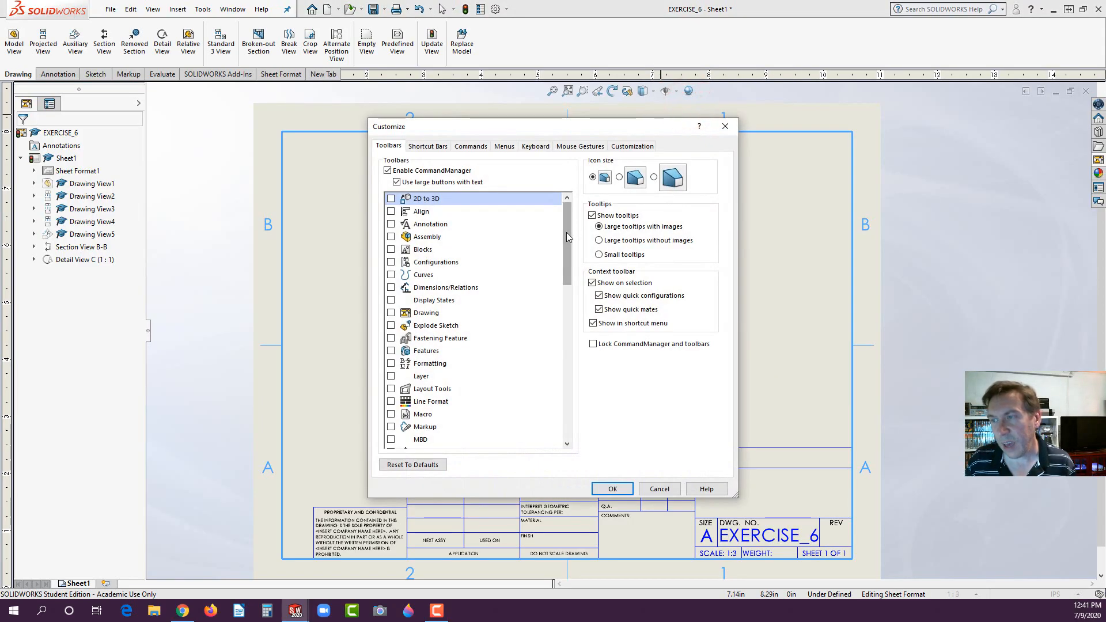
{"action": "left_click", "coordinate": [391, 401]}
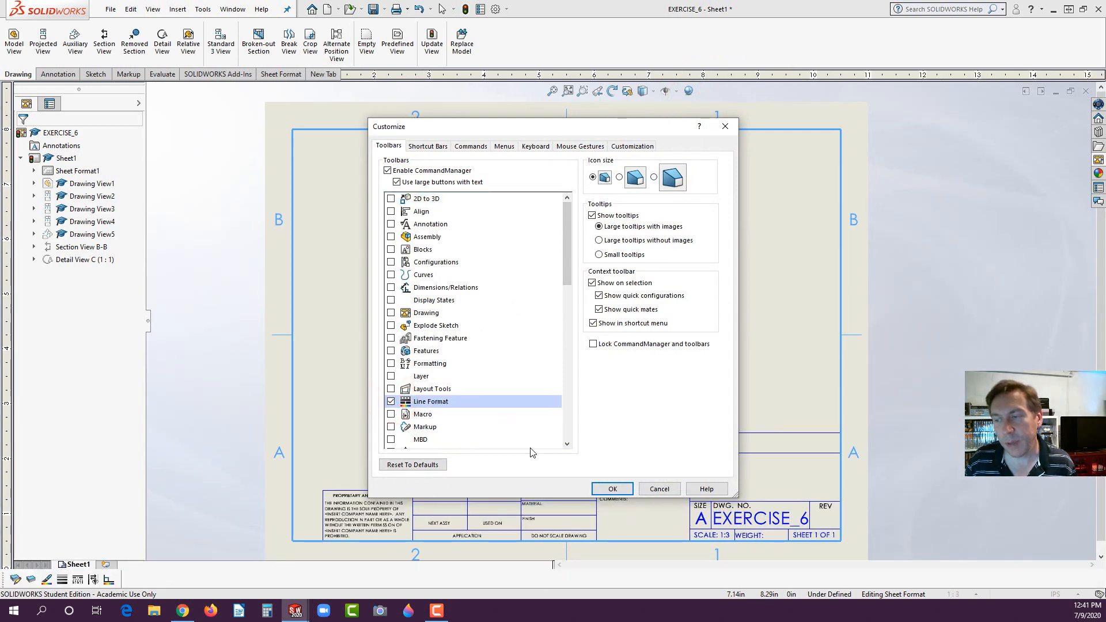
{"action": "left_click", "coordinate": [612, 488]}
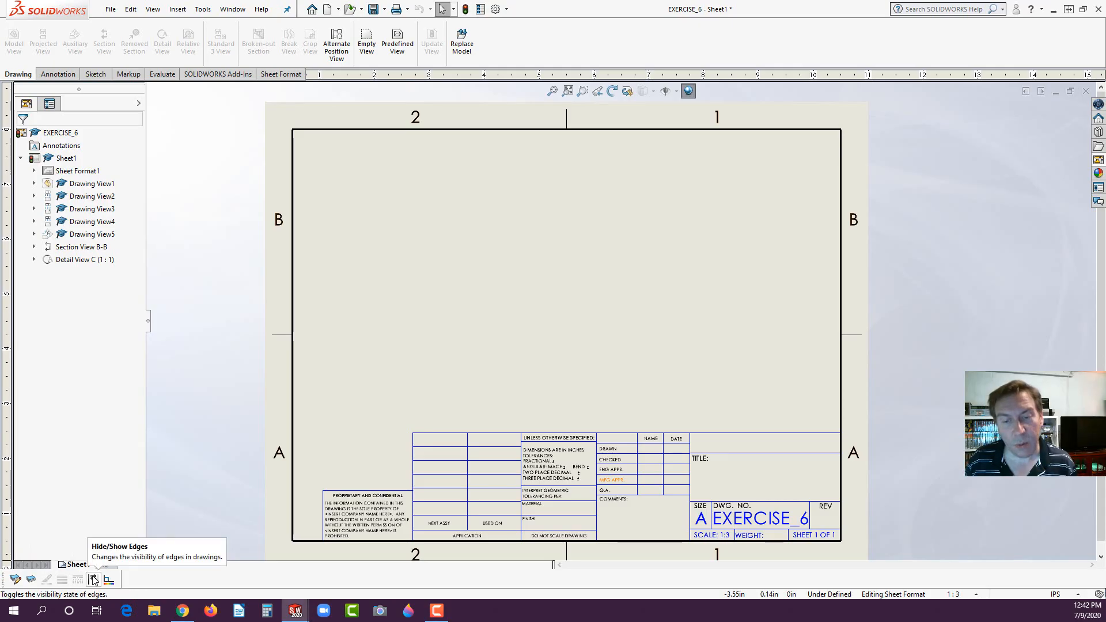
{"action": "left_click", "coordinate": [291, 479]}
{"action": "key", "text": "Escape"}
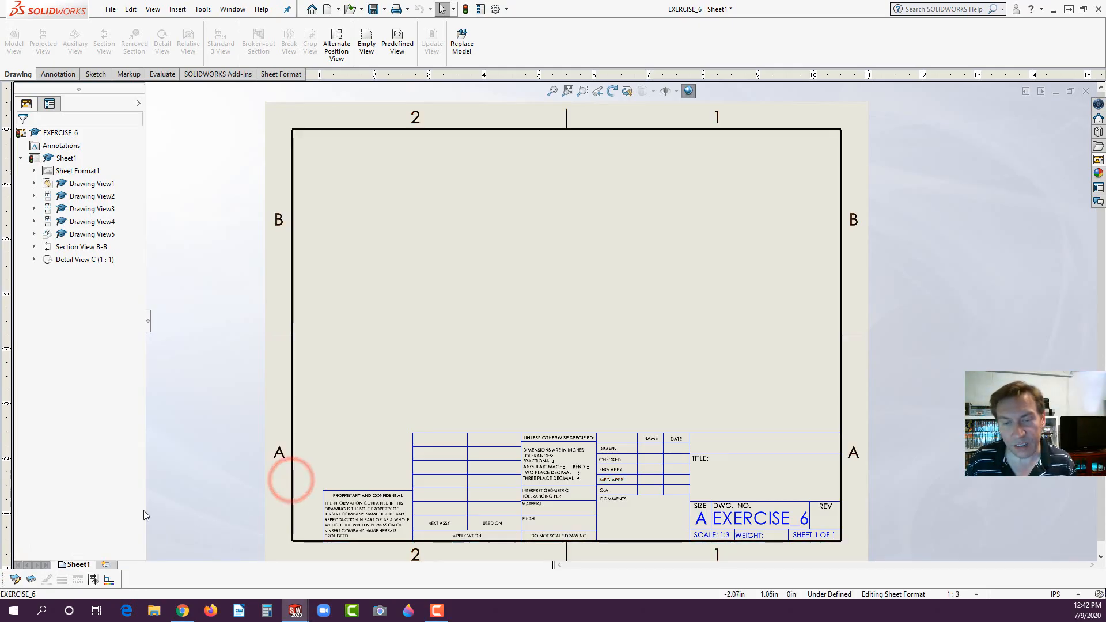
{"action": "left_click", "coordinate": [293, 473]}
{"action": "key", "text": "Escape"}
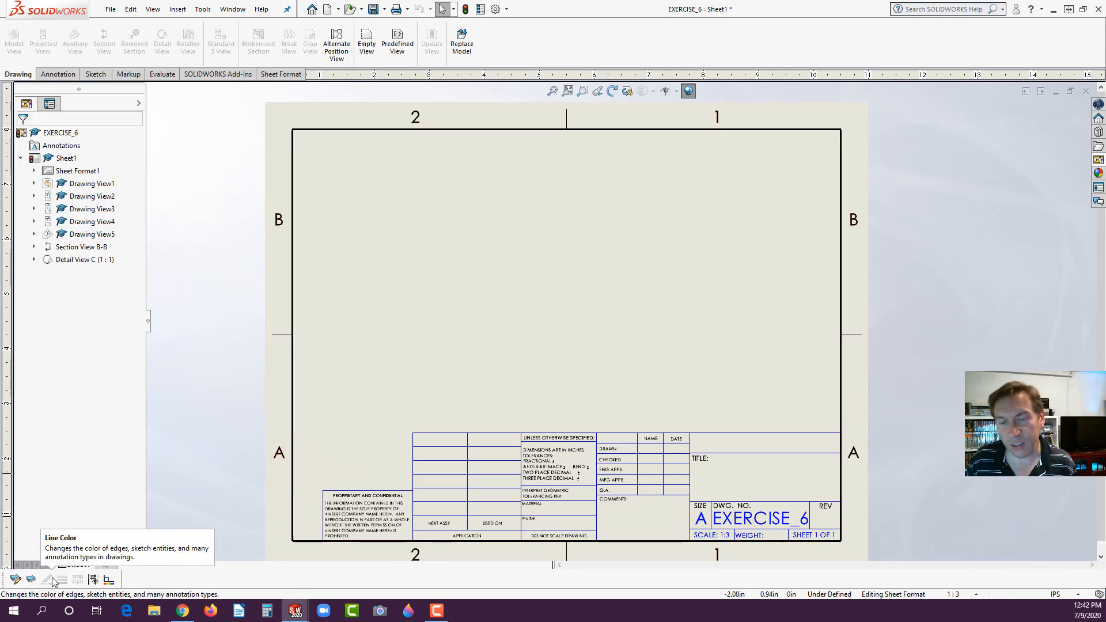
{"action": "left_click", "coordinate": [510, 489]}
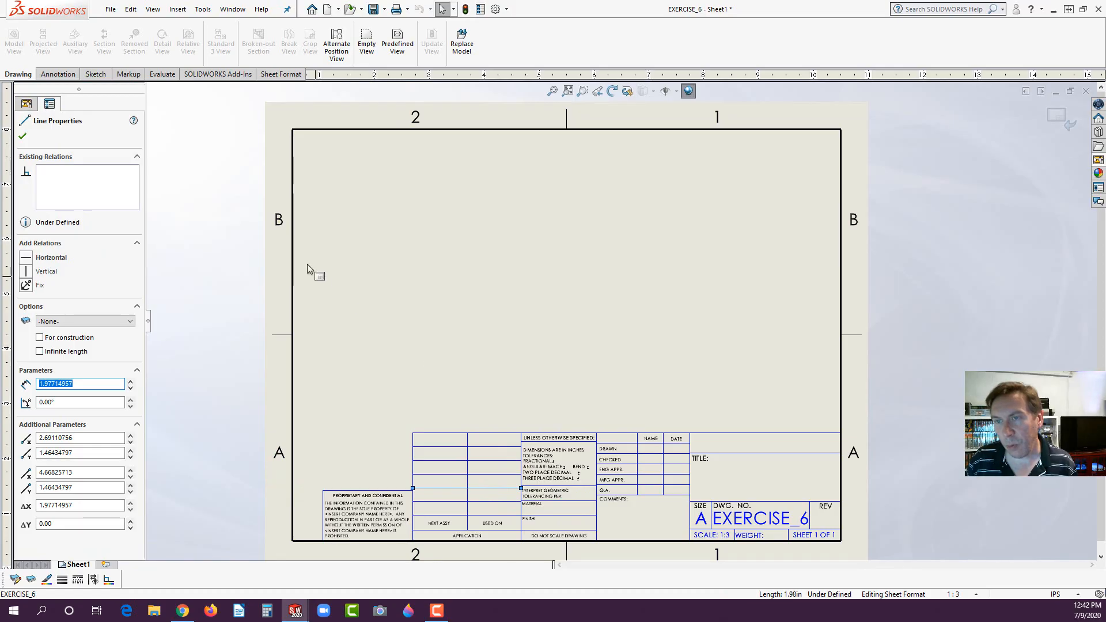
Set the line thickness of the title block's upper and left outer lines to 0.0138 in.
{"action": "left_click", "coordinate": [758, 434]}
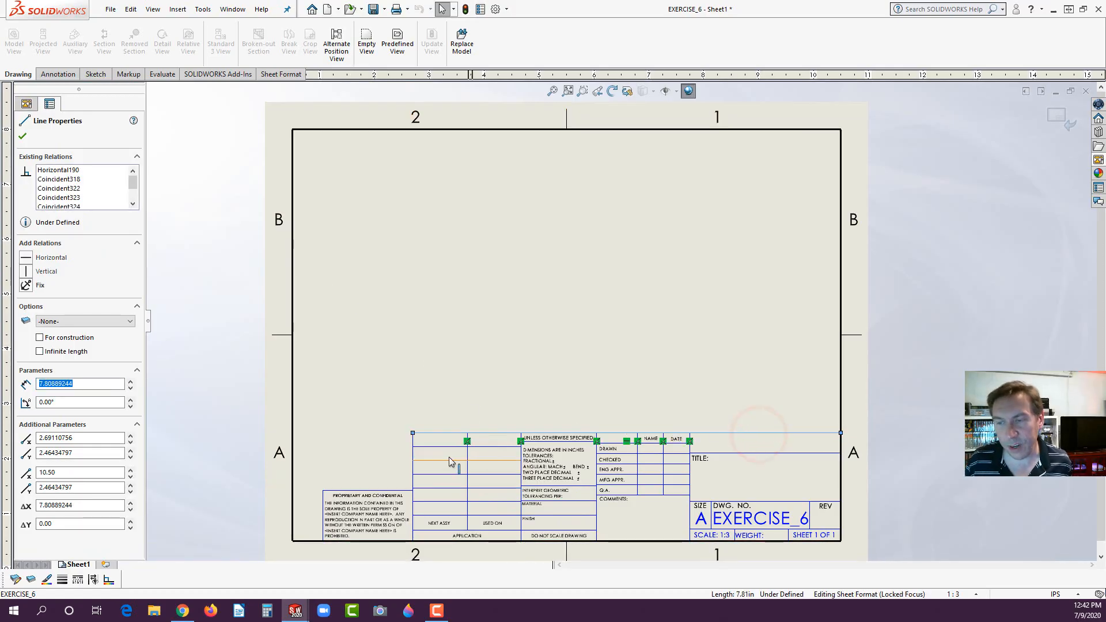
{"action": "left_click", "coordinate": [413, 452], "text": "ctrl"}
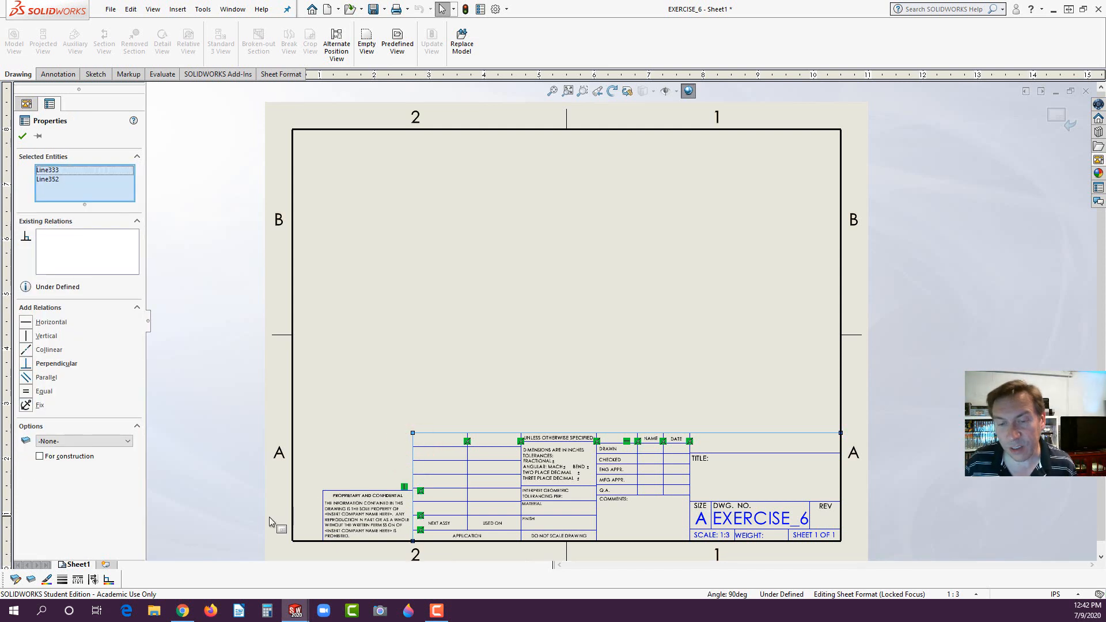
{"action": "left_click", "coordinate": [61, 581]}
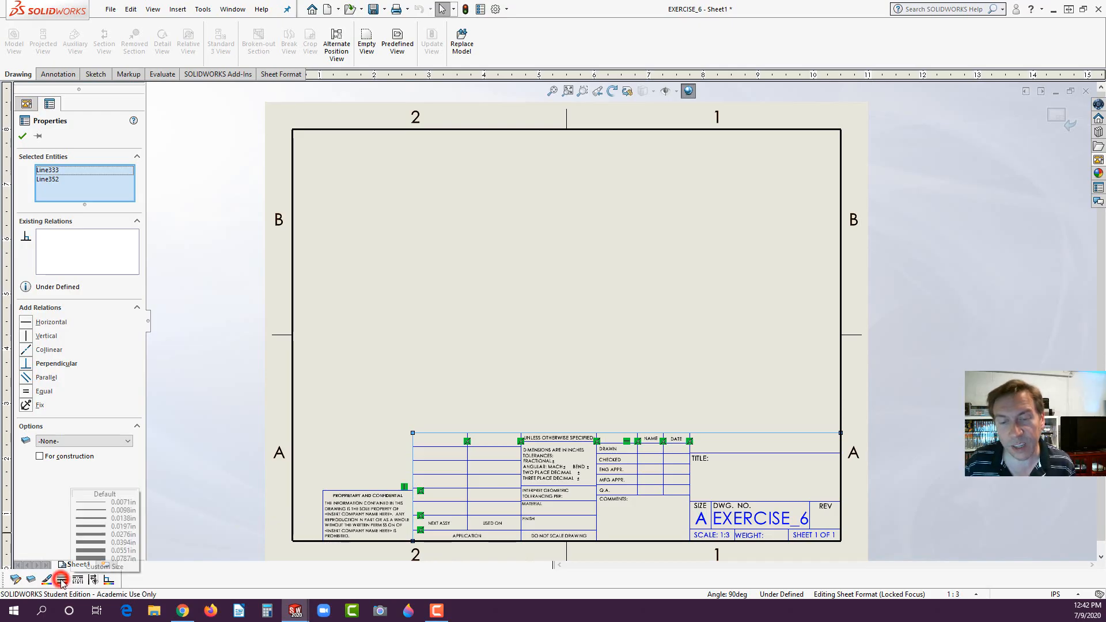
{"action": "left_click", "coordinate": [88, 518]}
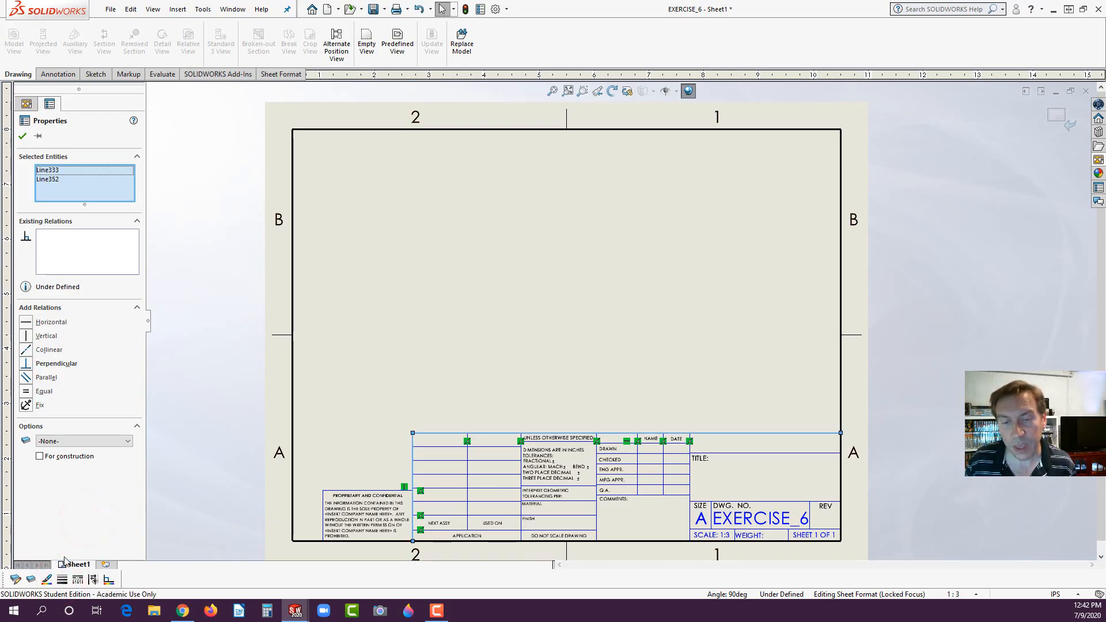
Change the line color of the title block's upper and left outer lines to green.
{"action": "left_click", "coordinate": [48, 579]}
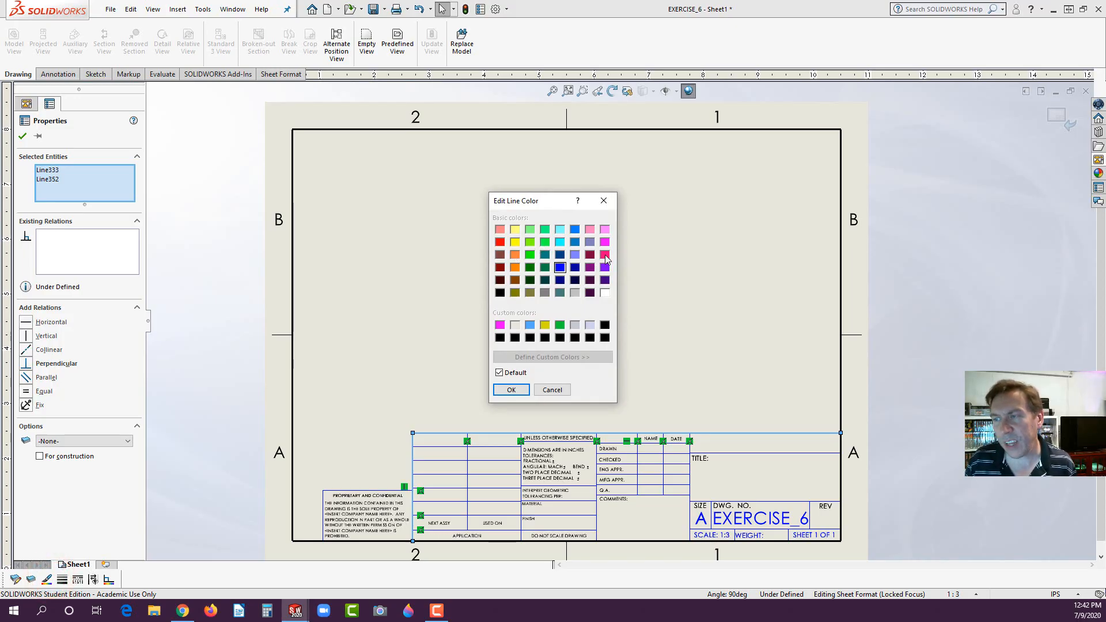
{"action": "left_click", "coordinate": [530, 256]}
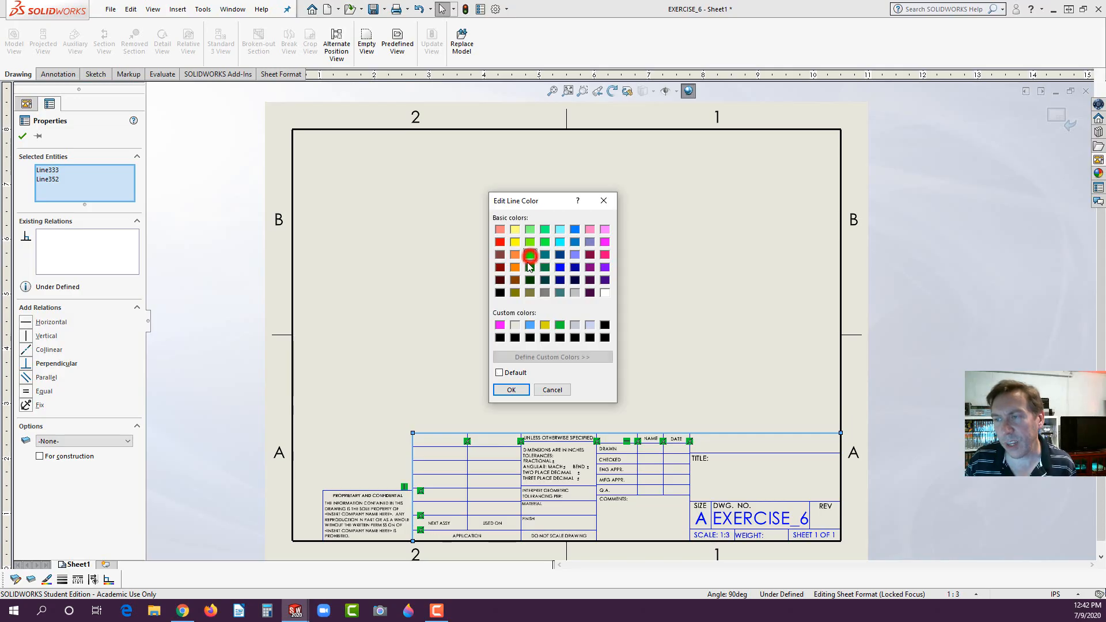
{"action": "left_click", "coordinate": [511, 390]}
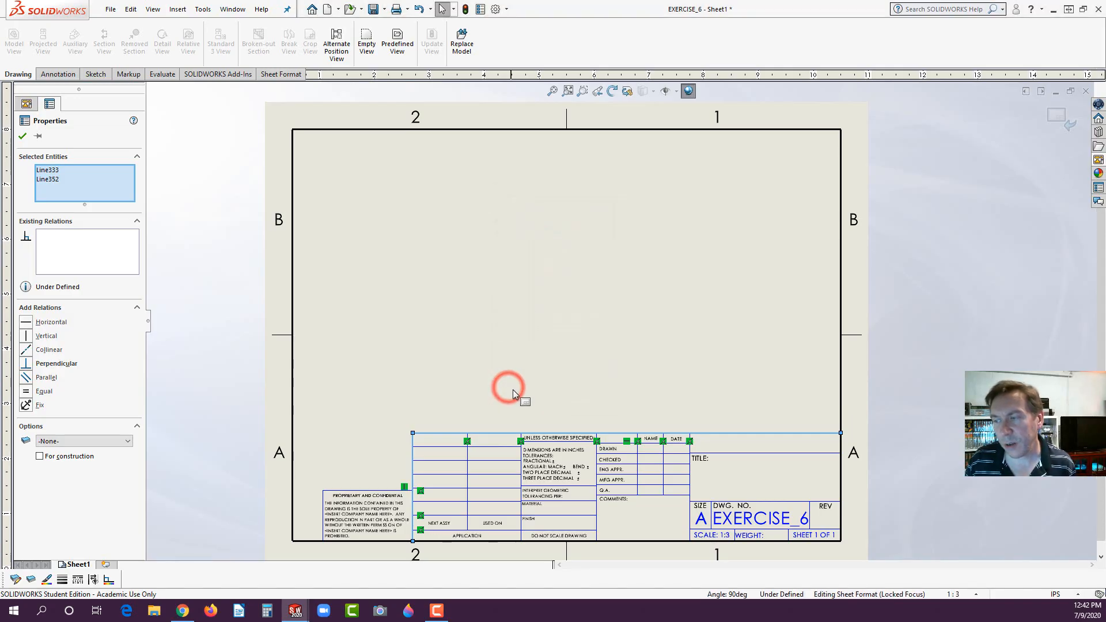
{"action": "left_click", "coordinate": [523, 345]}
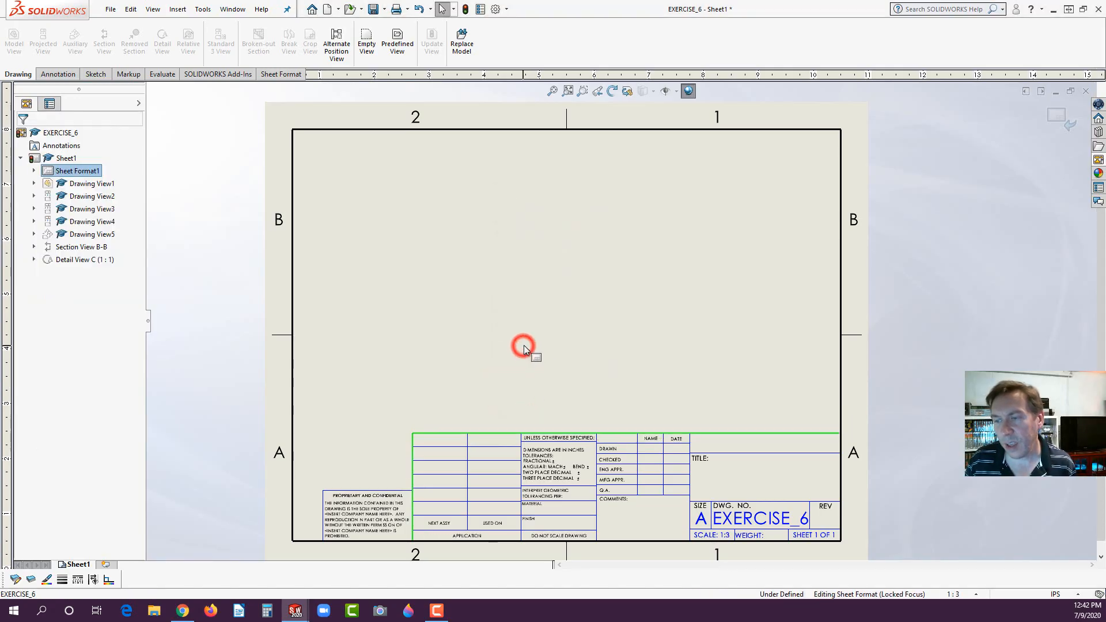
{"action": "right_click", "coordinate": [579, 311]}
{"action": "left_click", "coordinate": [555, 321]}
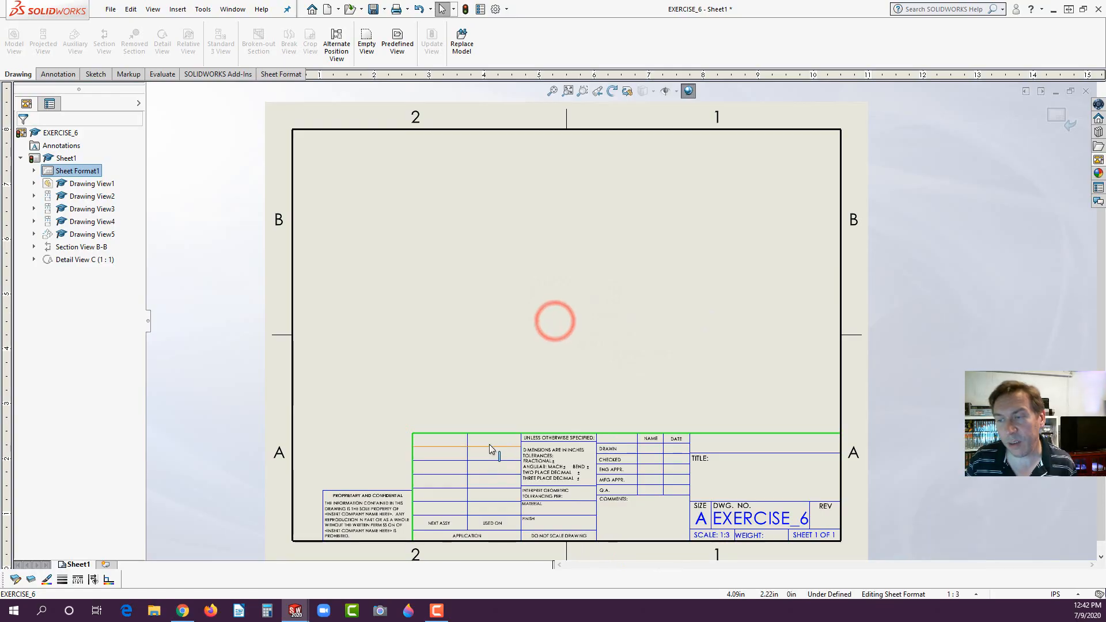
Sketch a vertical line about 0.25 in long through the middle of the title block's upper-left cell.
{"action": "left_click", "coordinate": [96, 75]}
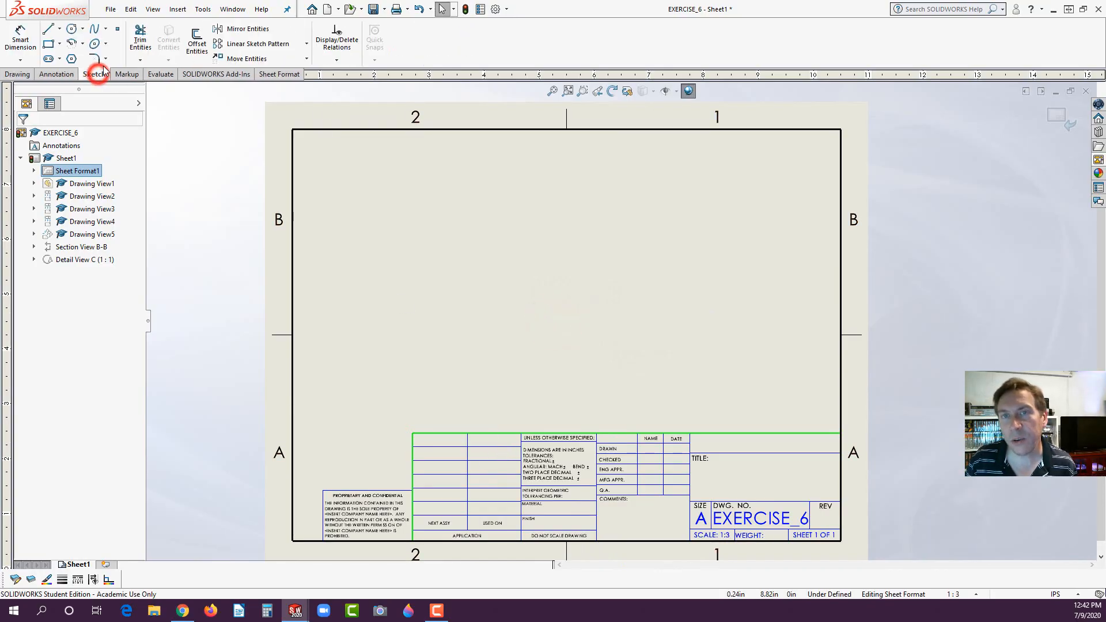
{"action": "left_click", "coordinate": [47, 29]}
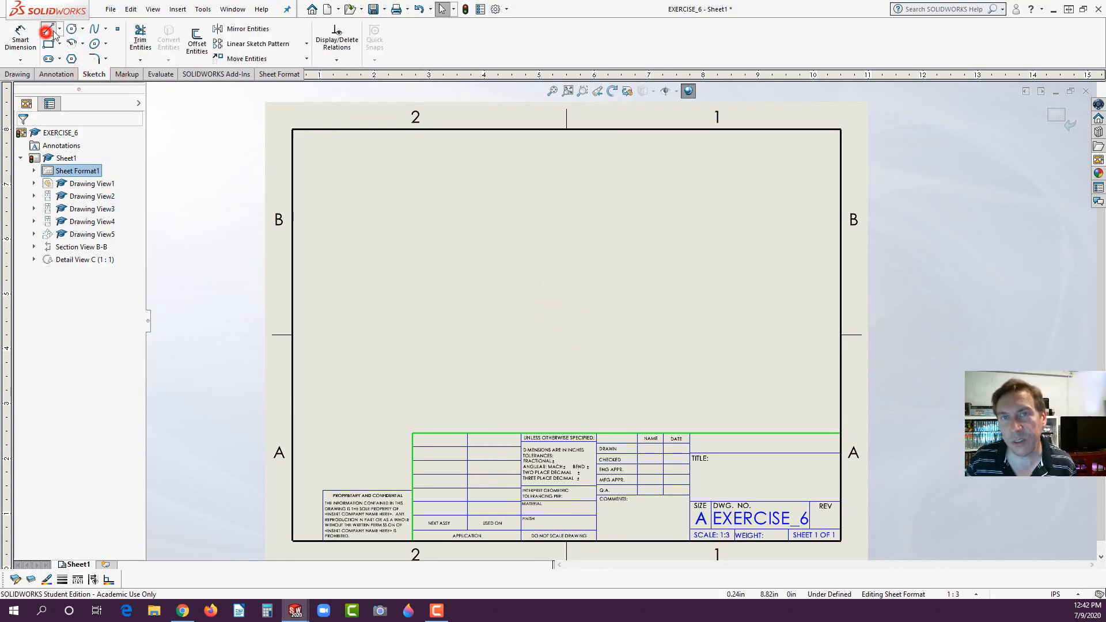
{"action": "left_click", "coordinate": [440, 434]}
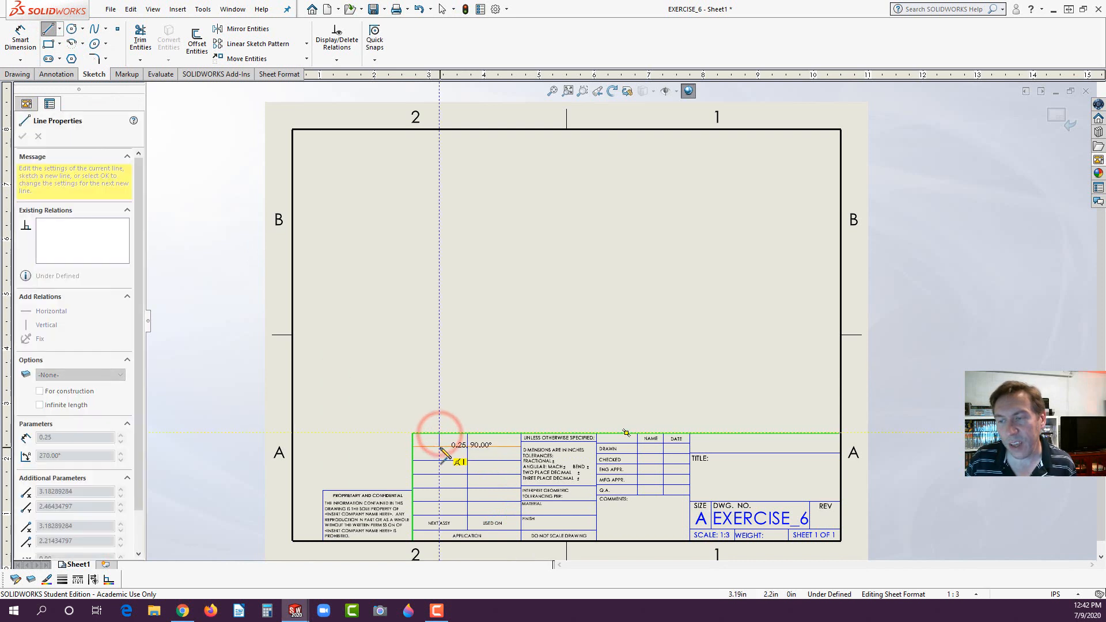
{"action": "left_click", "coordinate": [440, 447]}
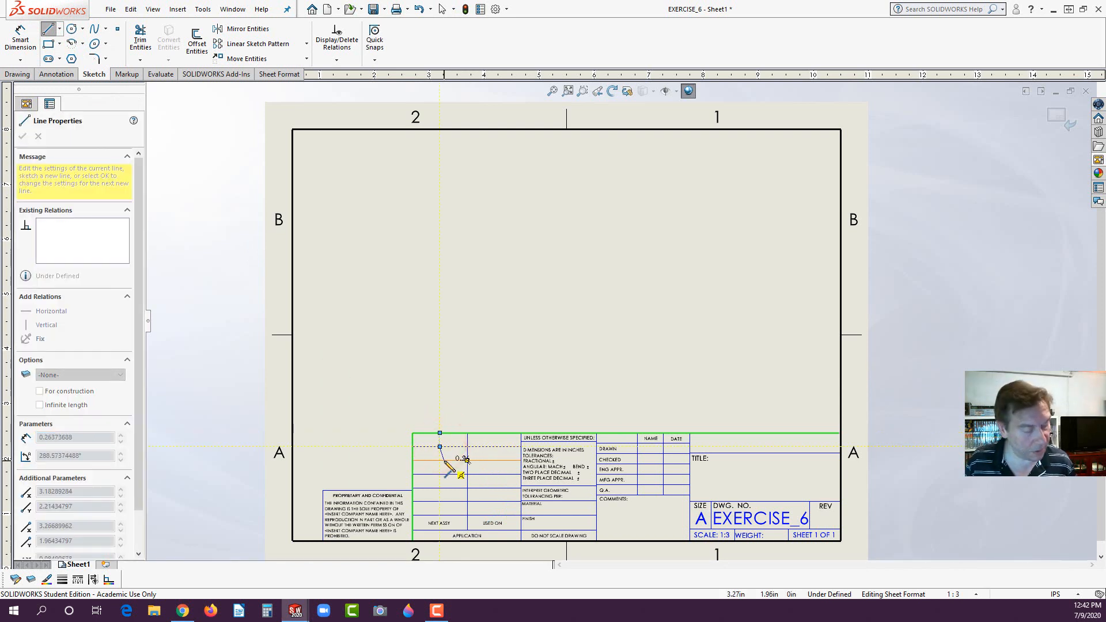
{"action": "key", "text": "Escape"}
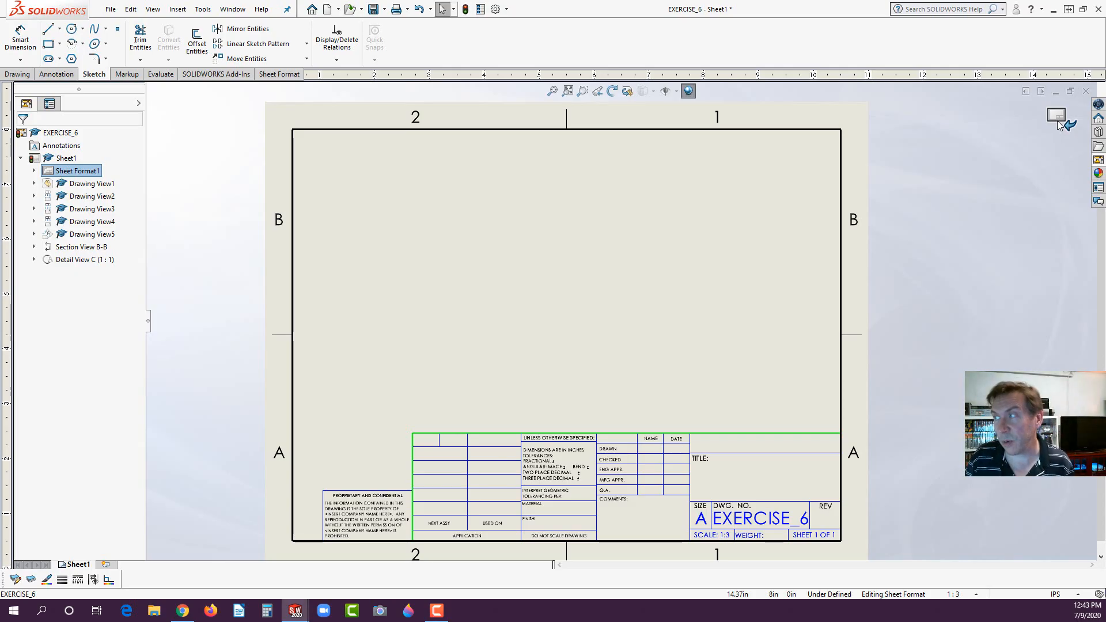
Leave the sheet format and return to editing Sheet1.
{"action": "right_click", "coordinate": [569, 297]}
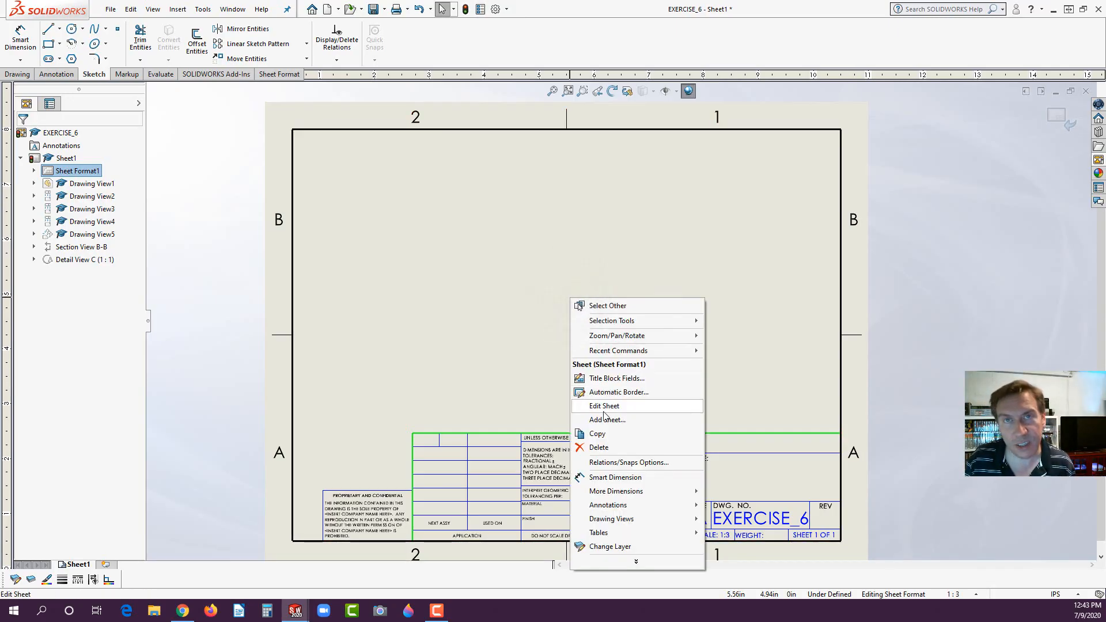
{"action": "right_click", "coordinate": [83, 562]}
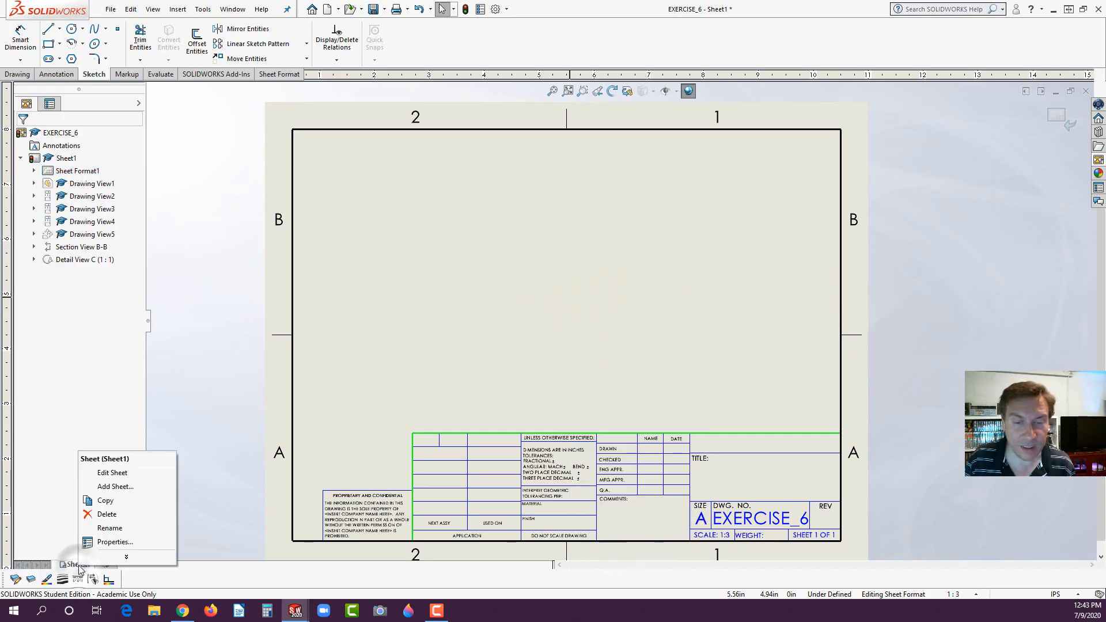
{"action": "left_click", "coordinate": [115, 473]}
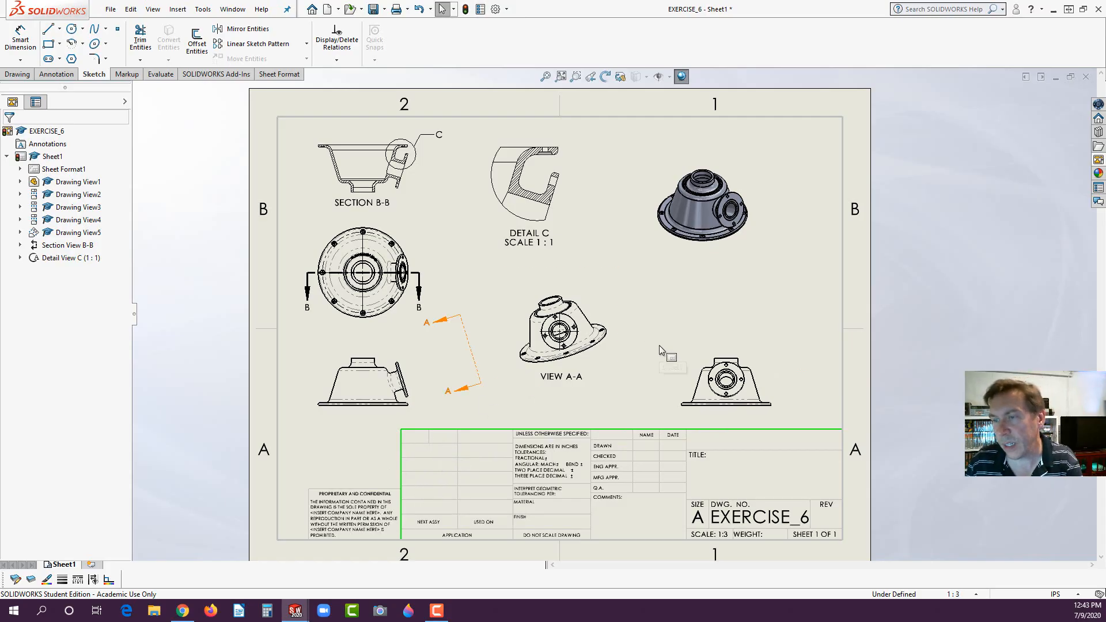
Try to dimension the top boss's height in the side view showing the round flange face-on, and delete the misplaced diameter dimension.
{"action": "scroll", "coordinate": [383, 386], "scroll_direction": "down", "scroll_amount": 4}
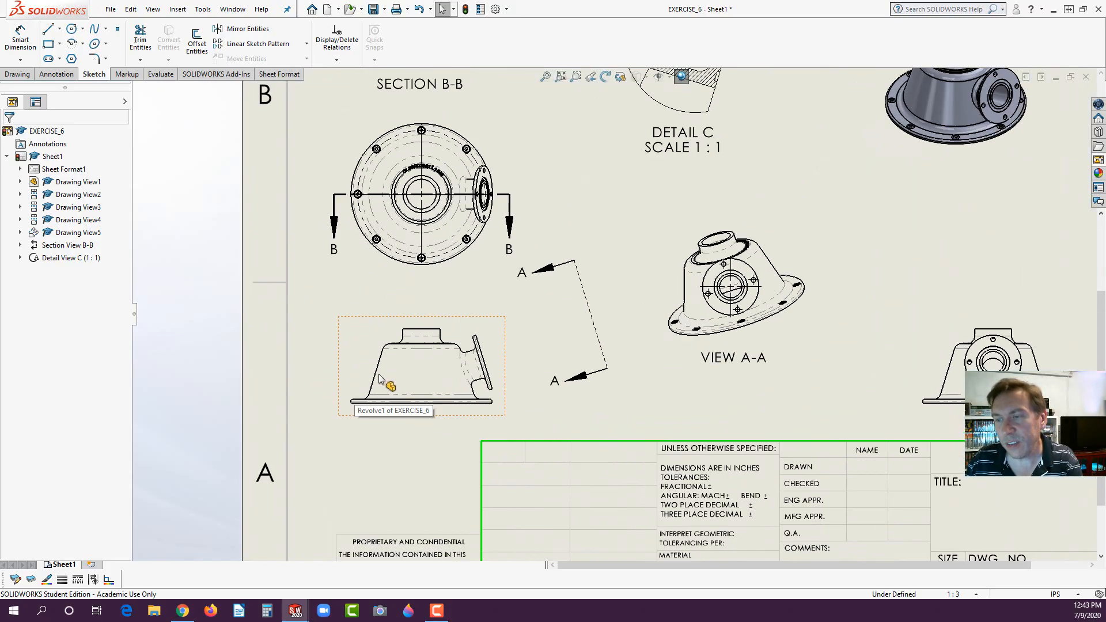
{"action": "key", "text": "f"}
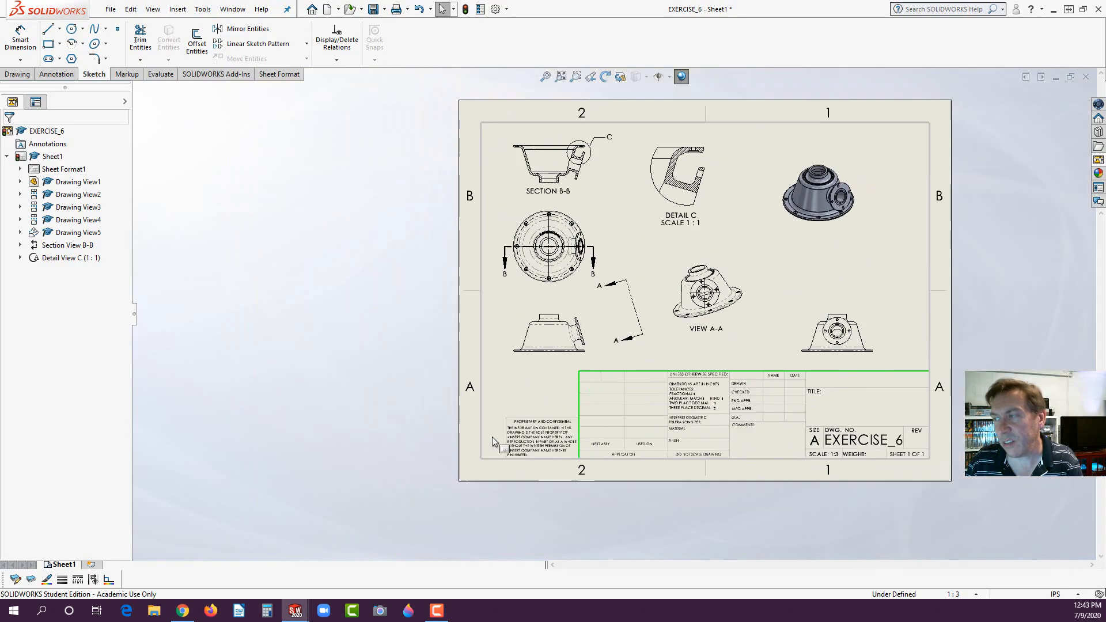
{"action": "scroll", "coordinate": [887, 334], "scroll_direction": "down", "scroll_amount": 3}
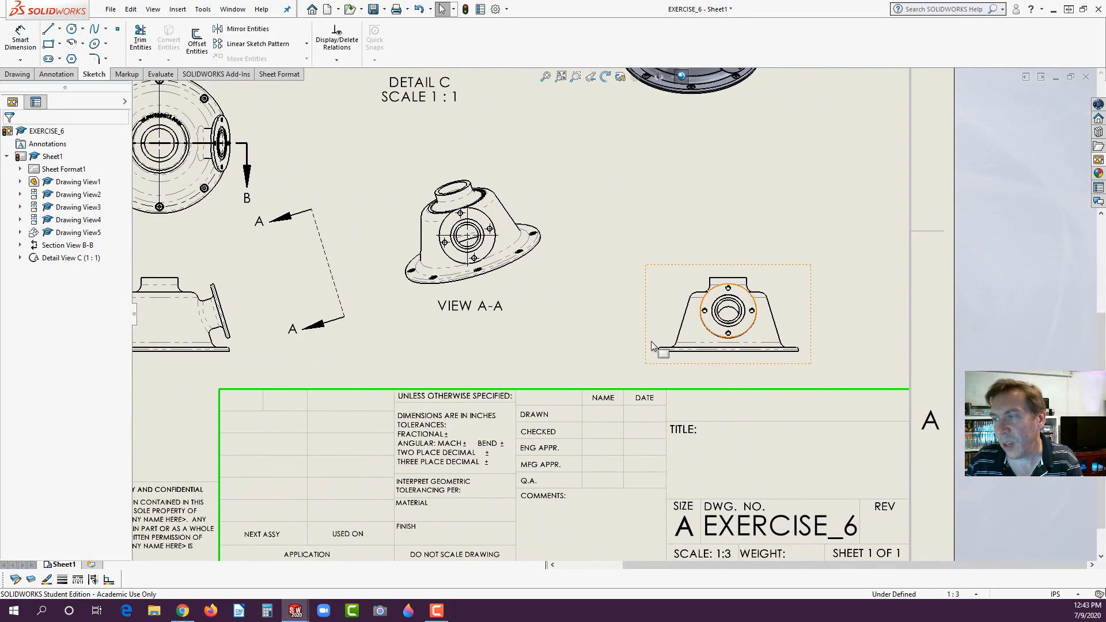
{"action": "left_click", "coordinate": [21, 41]}
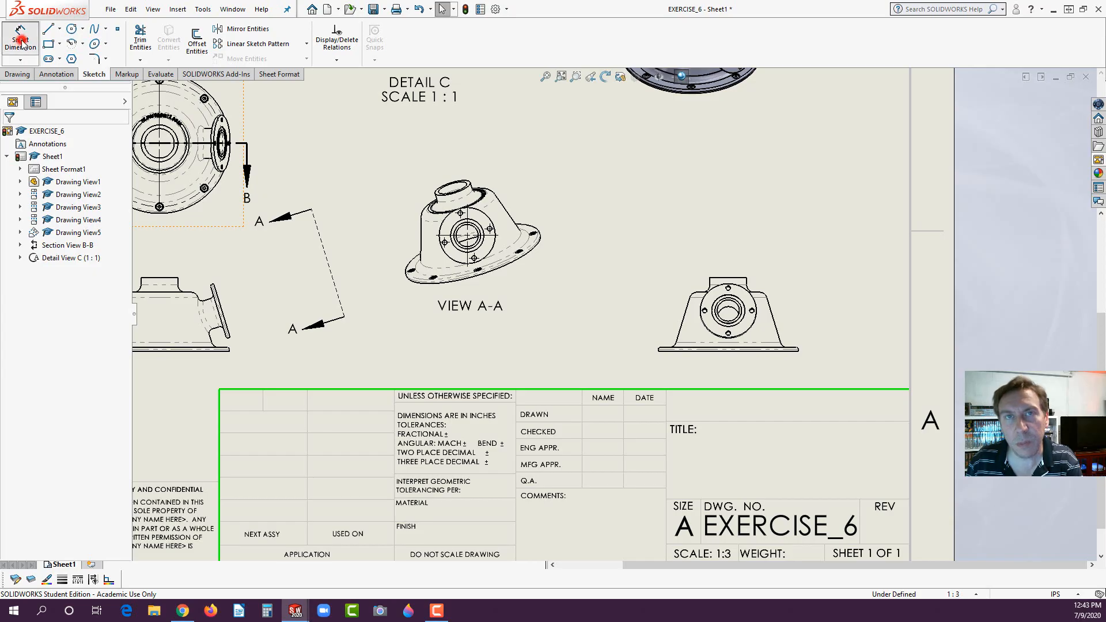
{"action": "left_click", "coordinate": [743, 281]}
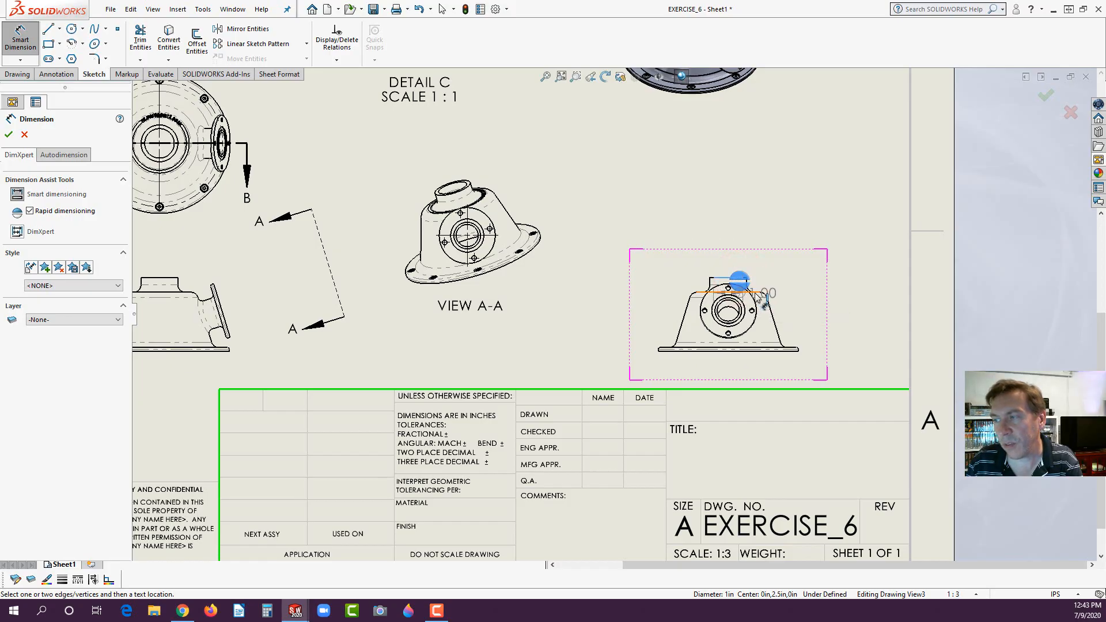
{"action": "left_click", "coordinate": [758, 292]}
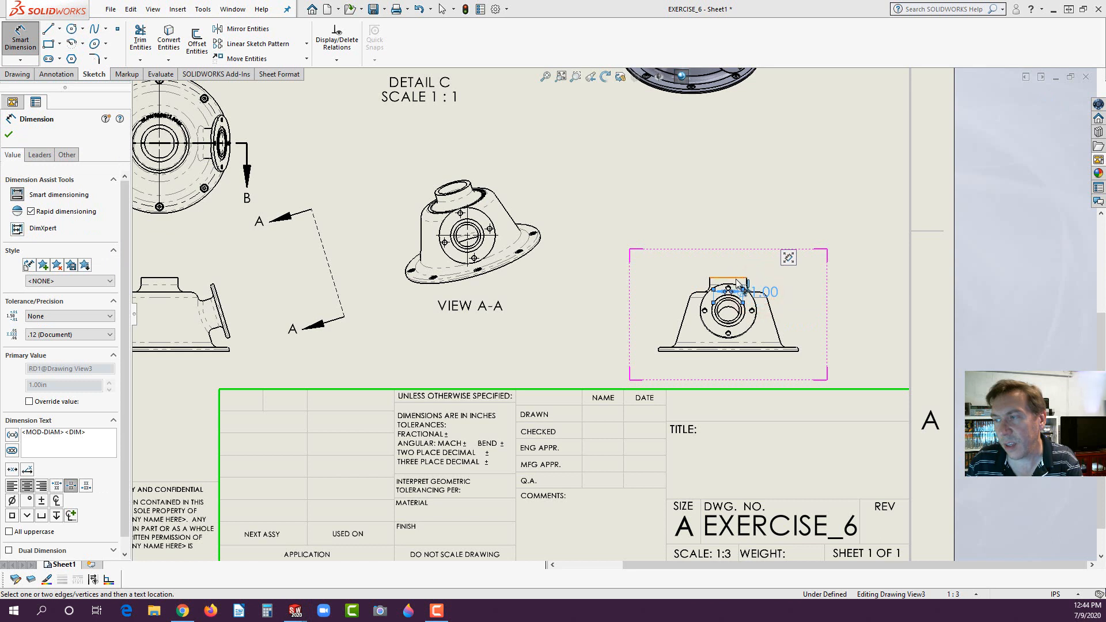
{"action": "left_click", "coordinate": [738, 282]}
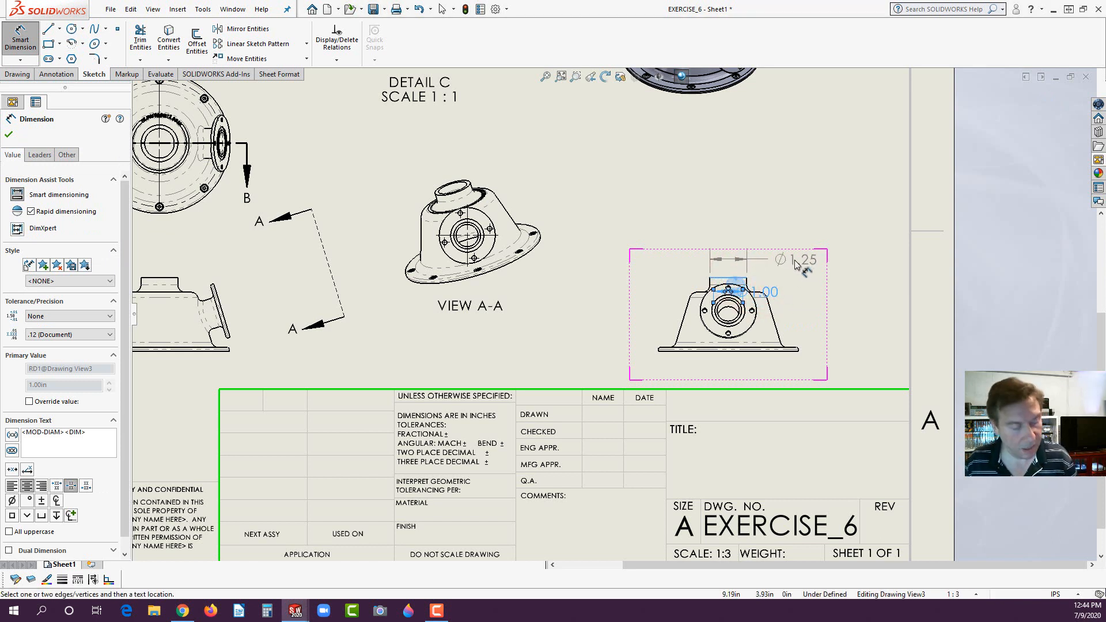
{"action": "key", "text": "Escape"}
{"action": "left_click", "coordinate": [774, 294]}
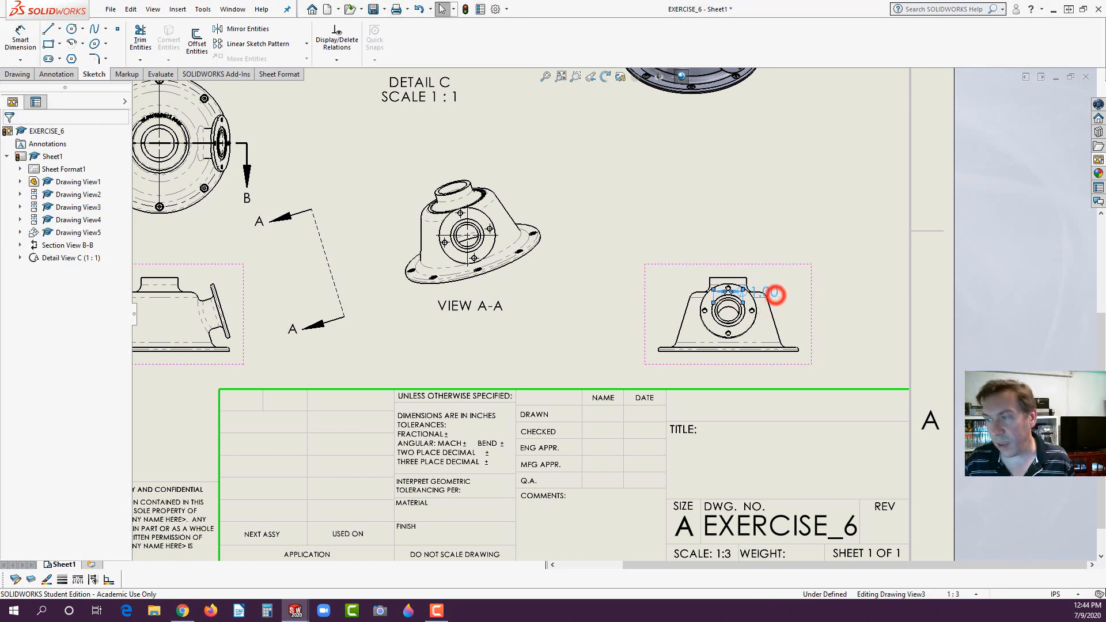
{"action": "key", "text": "Delete"}
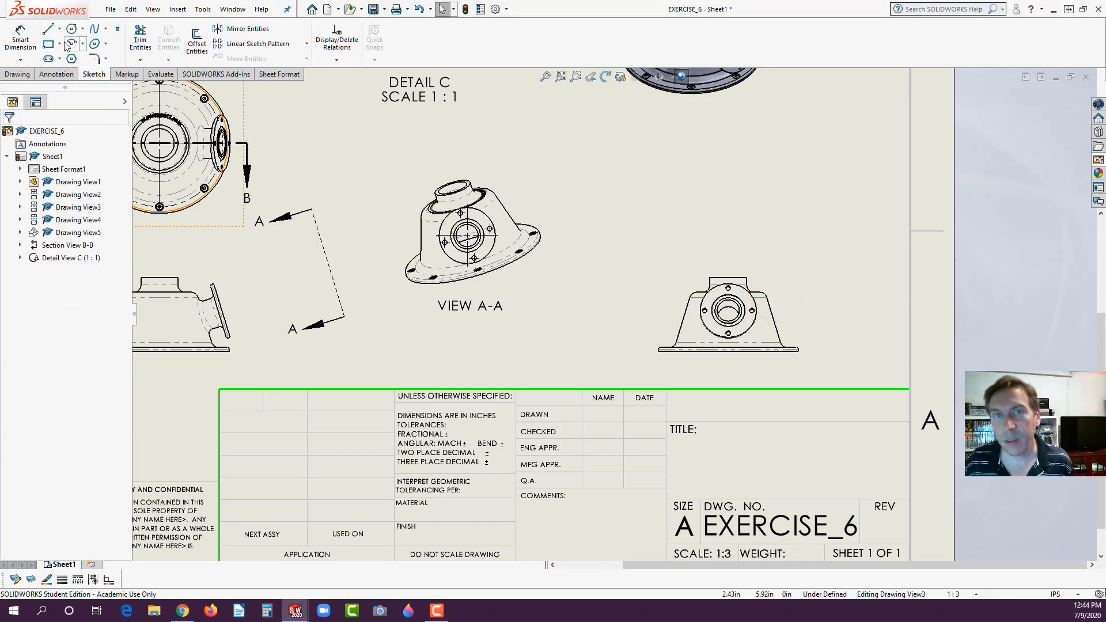
Dimension the boss height from the body's shoulder edge to the boss's top edge, placing the text above and right of the side view.
{"action": "left_click", "coordinate": [23, 39]}
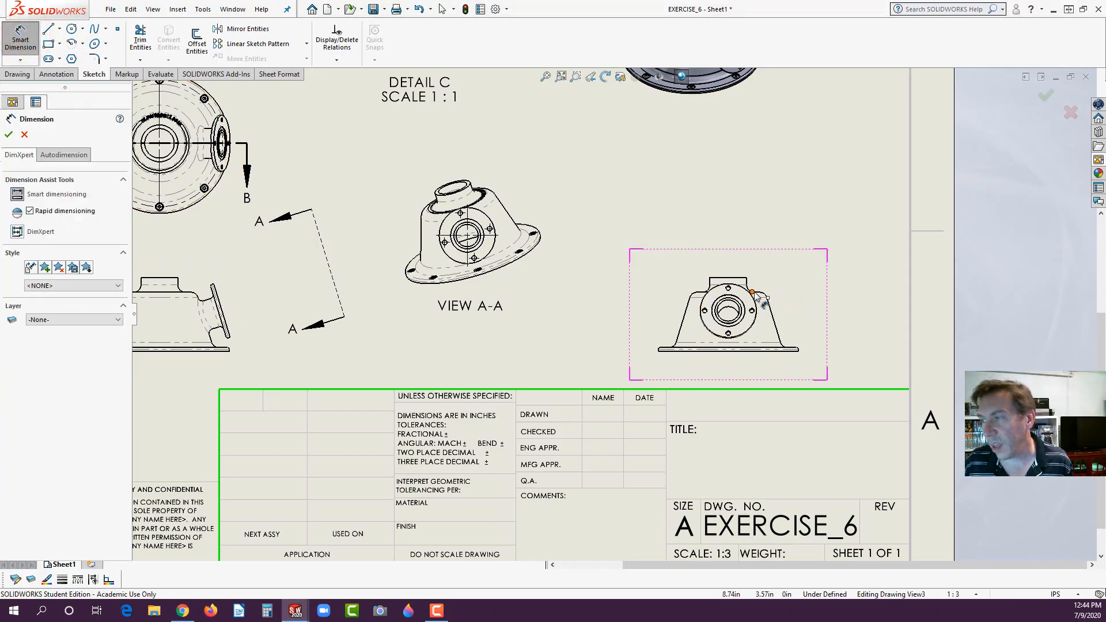
{"action": "left_click", "coordinate": [700, 293]}
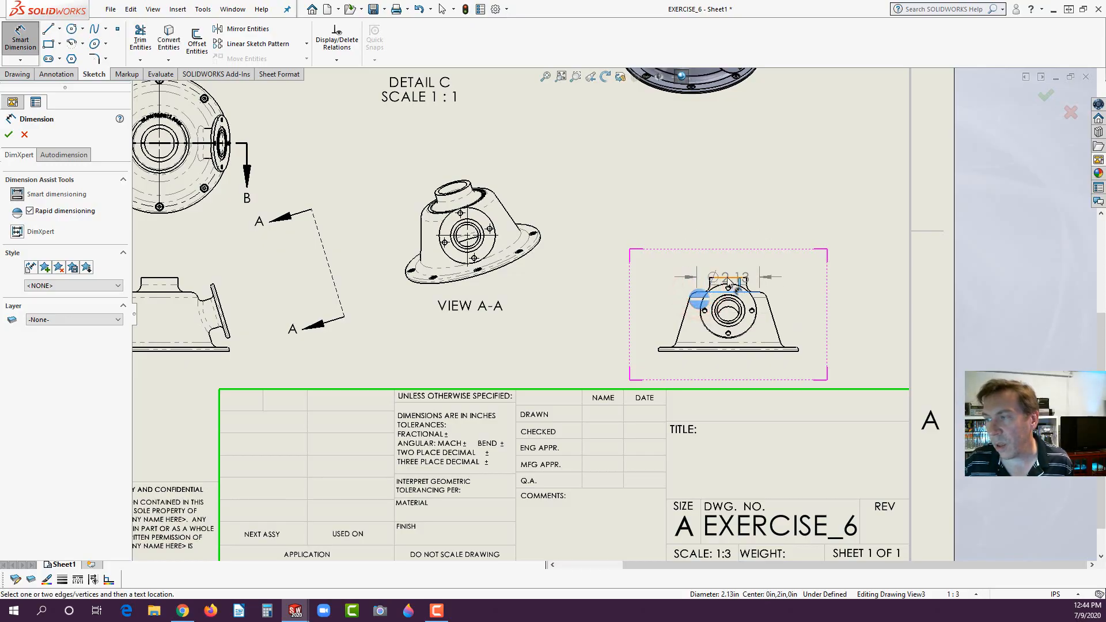
{"action": "left_click", "coordinate": [730, 278]}
{"action": "left_click", "coordinate": [801, 241]}
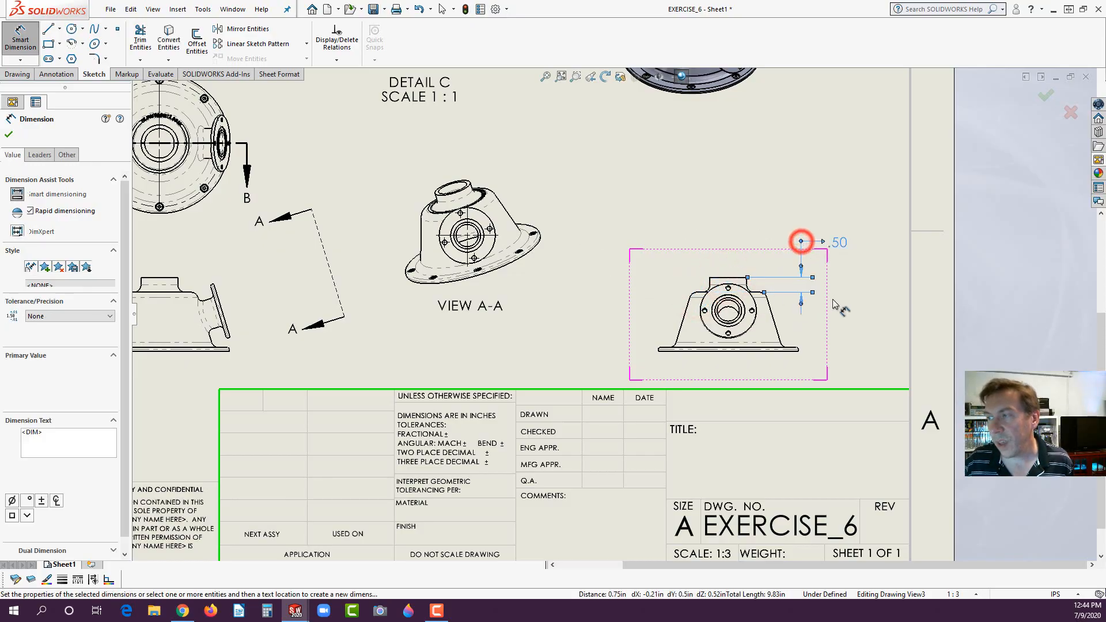
{"action": "left_click", "coordinate": [839, 324]}
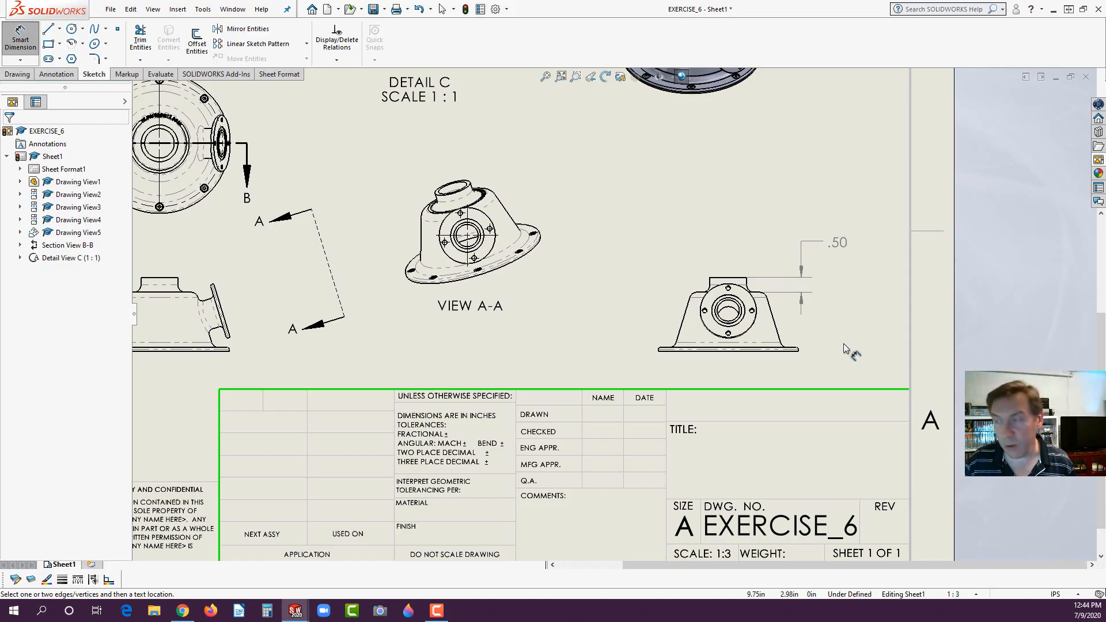
{"action": "key", "text": "Escape"}
Pull the boss-height dimension's extension line slightly away from the boss's top corner to leave a small gap.
{"action": "scroll", "coordinate": [816, 295], "scroll_direction": "down", "scroll_amount": 1}
{"action": "left_click", "coordinate": [824, 235]}
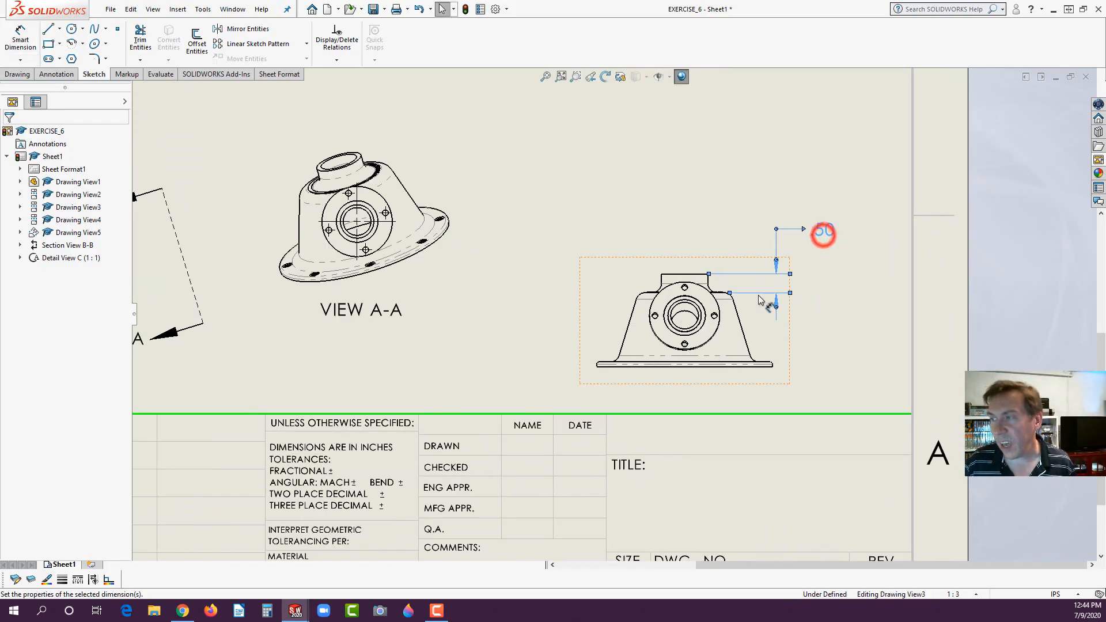
{"action": "scroll", "coordinate": [788, 268], "scroll_direction": "down", "scroll_amount": 3}
{"action": "left_click_drag", "start_coordinate": [634, 278], "coordinate": [637, 279]}
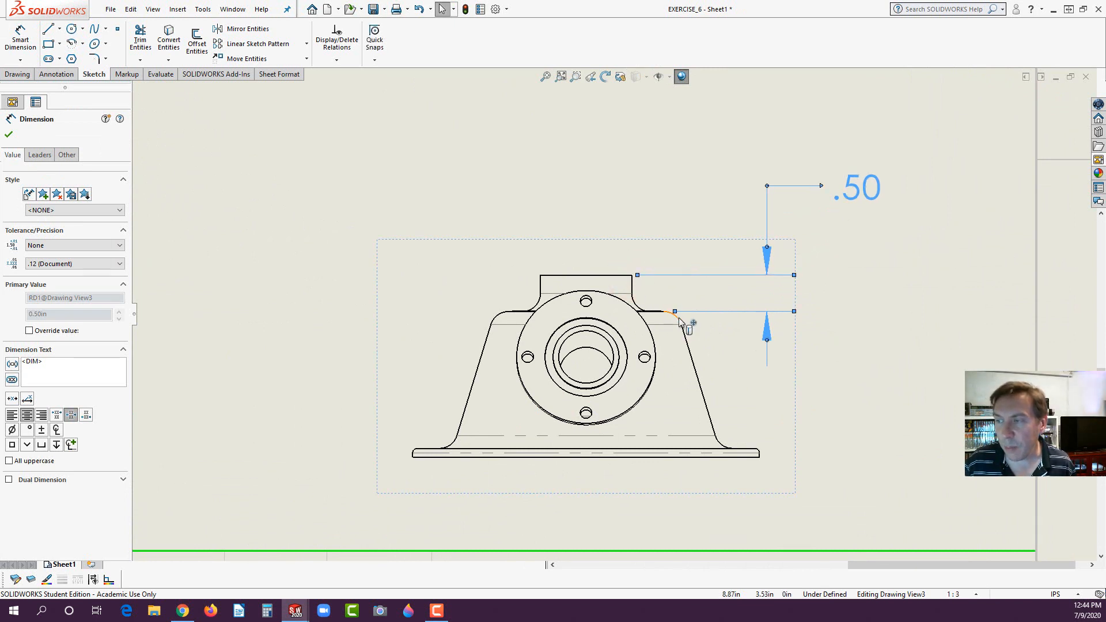
{"action": "left_click", "coordinate": [733, 338]}
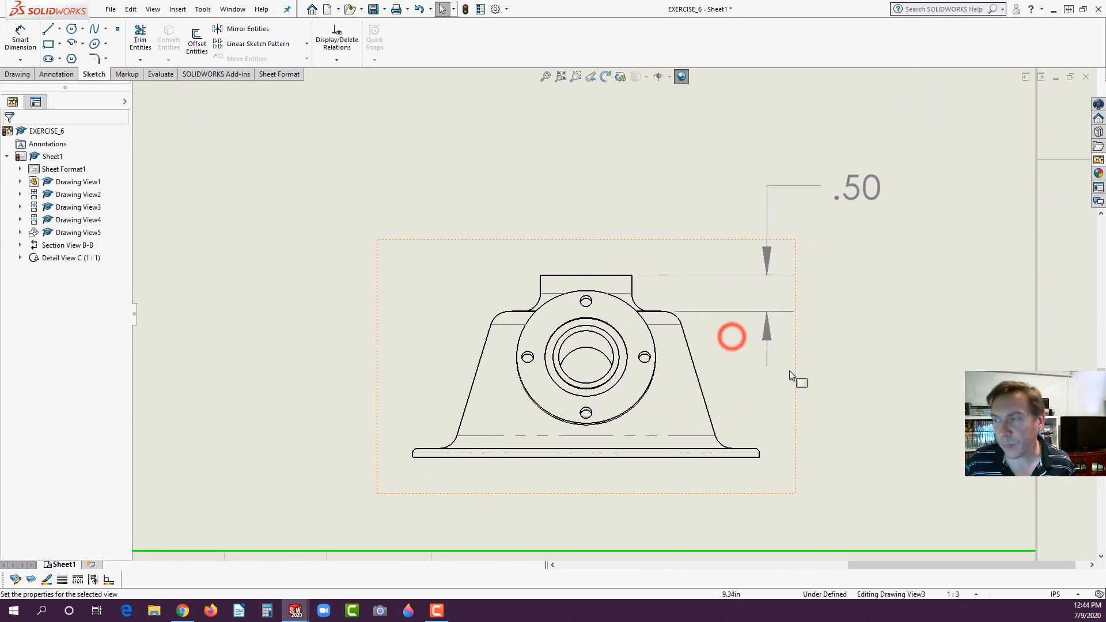
Flip the boss-height dimension's arrows between the extension lines and back outside them.
{"action": "left_click", "coordinate": [865, 198]}
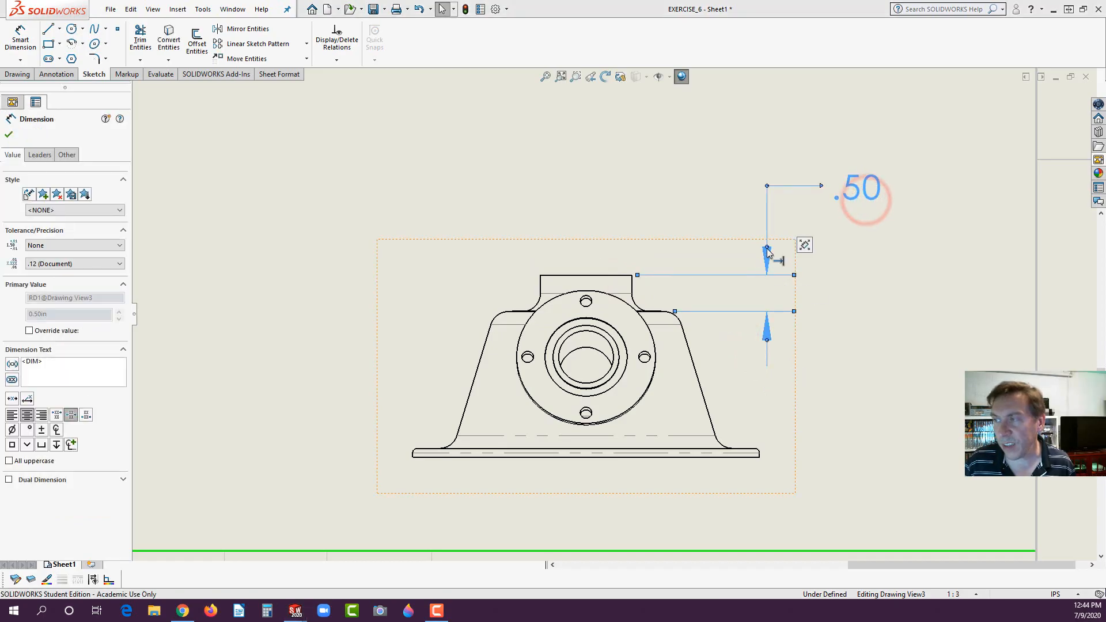
{"action": "left_click", "coordinate": [767, 247]}
{"action": "left_click", "coordinate": [766, 284]}
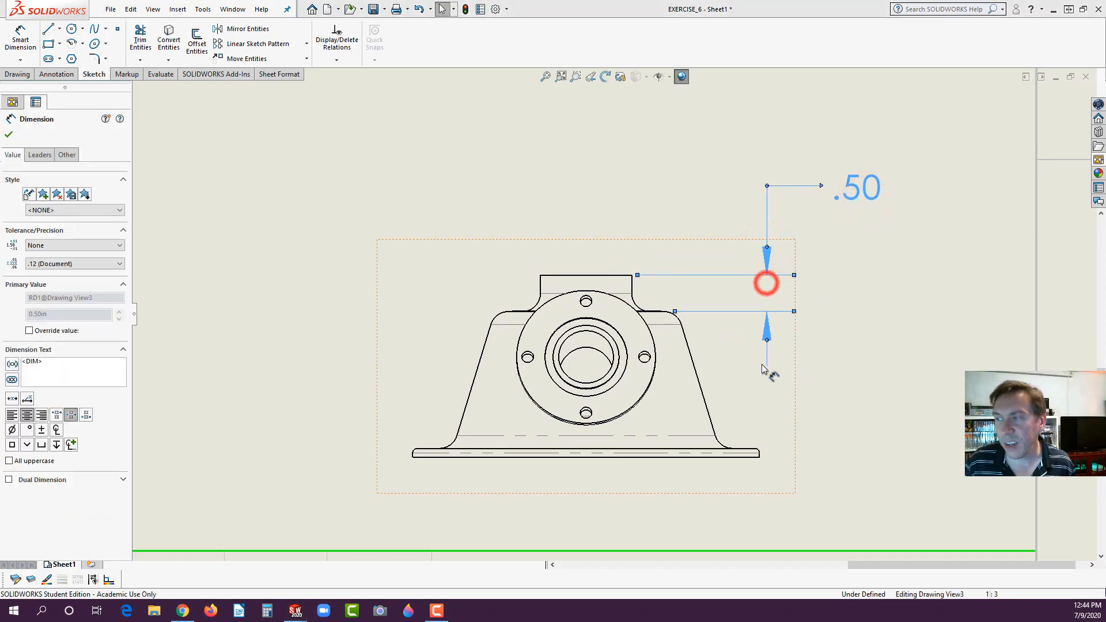
{"action": "left_click", "coordinate": [830, 351]}
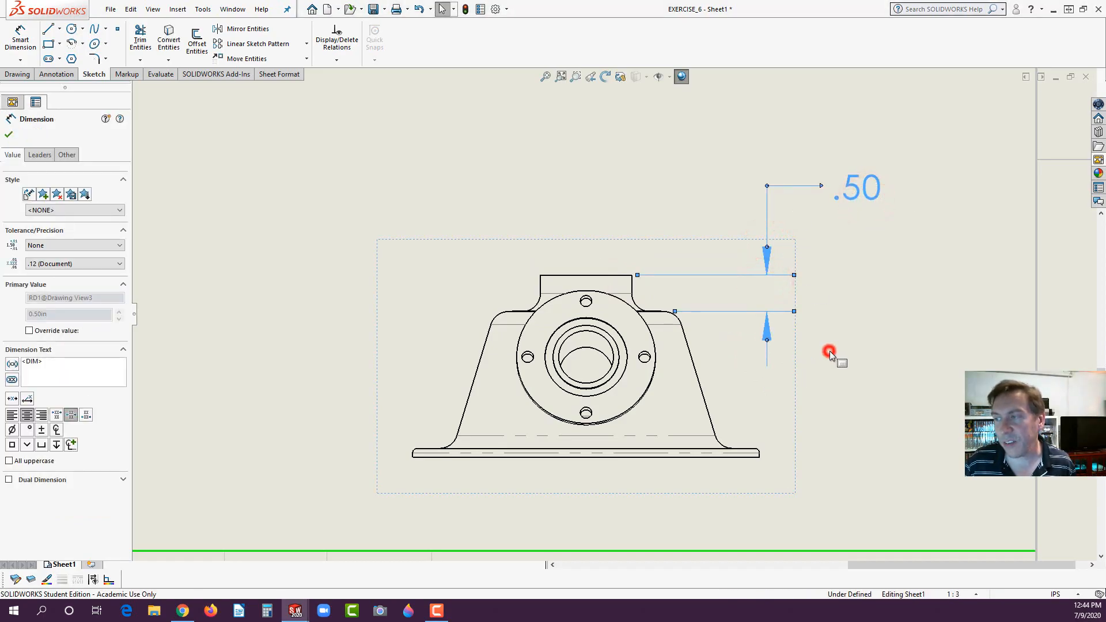
Shorten the horizontal leader of the boss-height dimension so its text sits closer to the dimension line.
{"action": "left_click", "coordinate": [862, 197]}
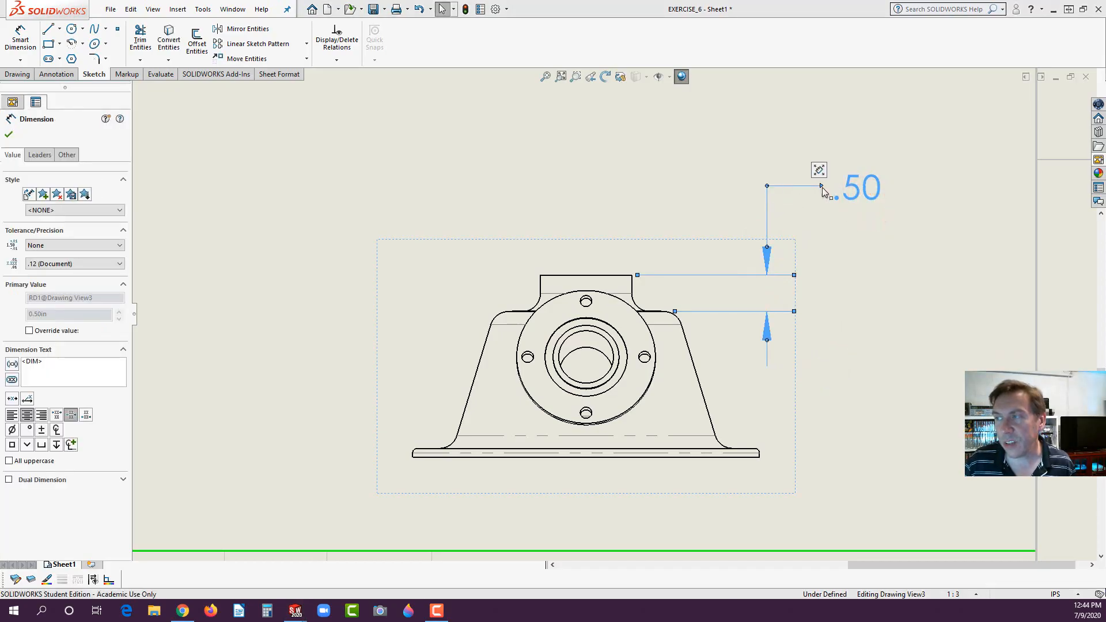
{"action": "left_click_drag", "start_coordinate": [821, 187], "coordinate": [789, 187]}
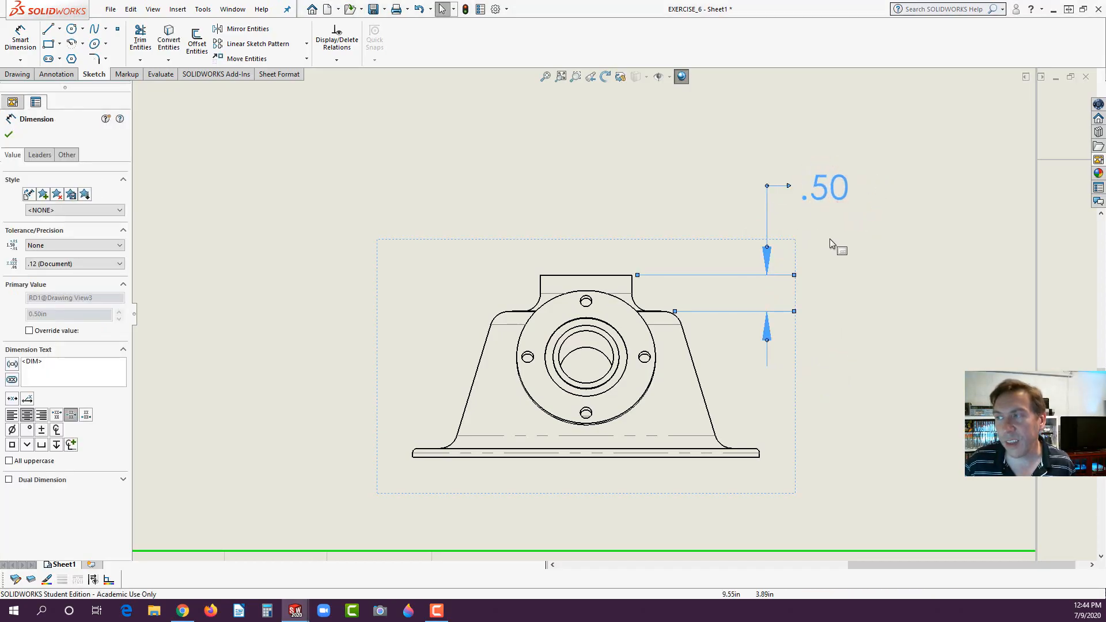
{"action": "left_click", "coordinate": [830, 240]}
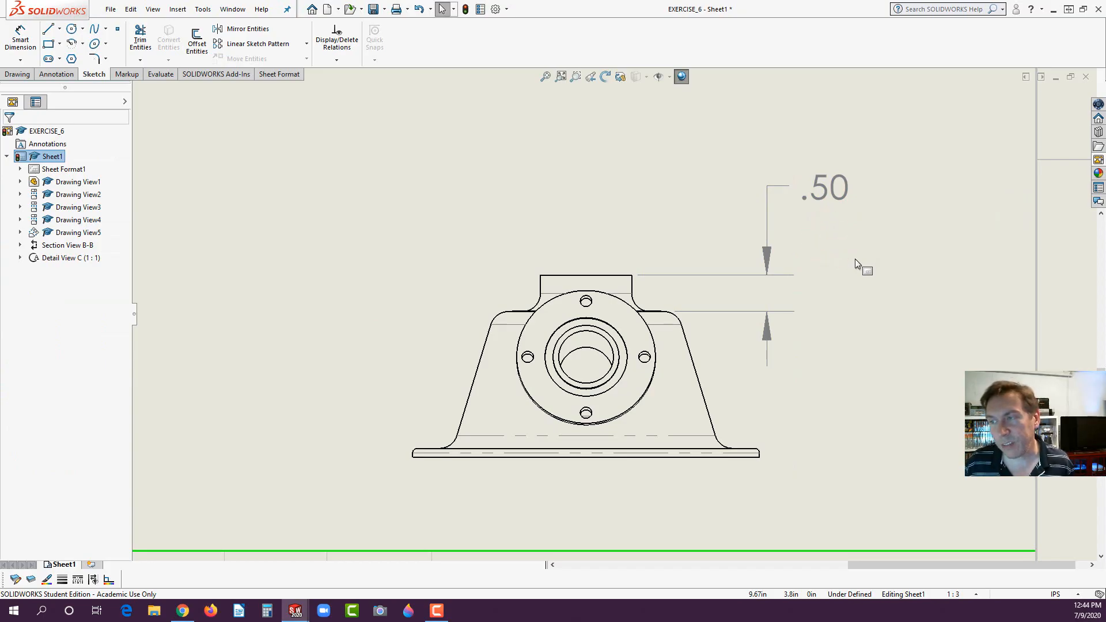
Apply a Bilateral tolerance to the boss-height dimension in the side view.
{"action": "scroll", "coordinate": [797, 353], "scroll_direction": "up", "scroll_amount": 6}
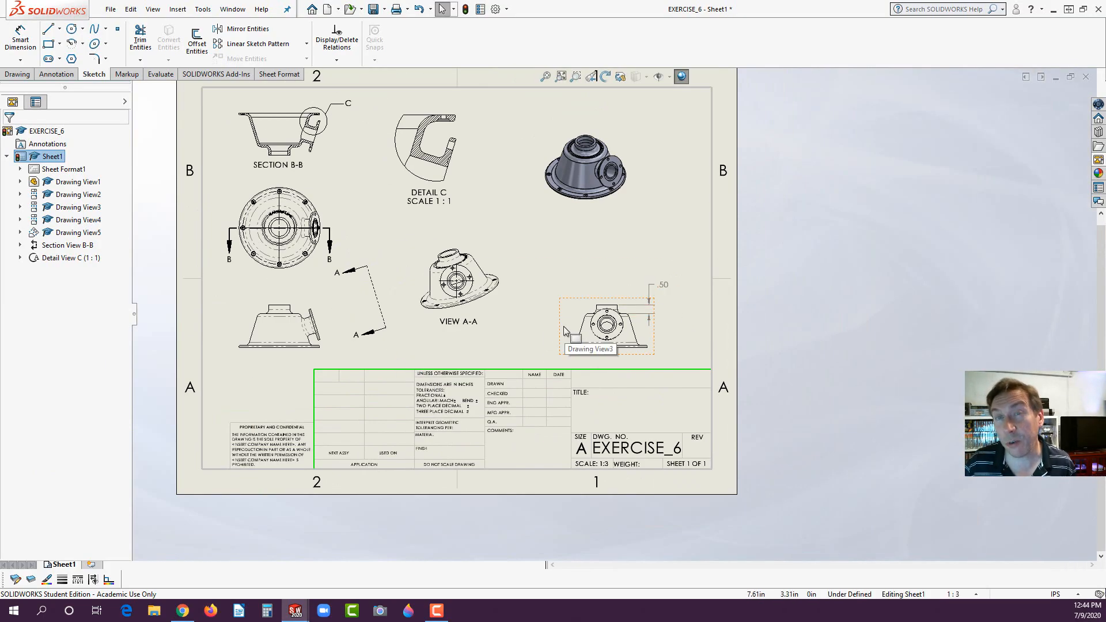
{"action": "scroll", "coordinate": [236, 354], "scroll_direction": "down", "scroll_amount": 3}
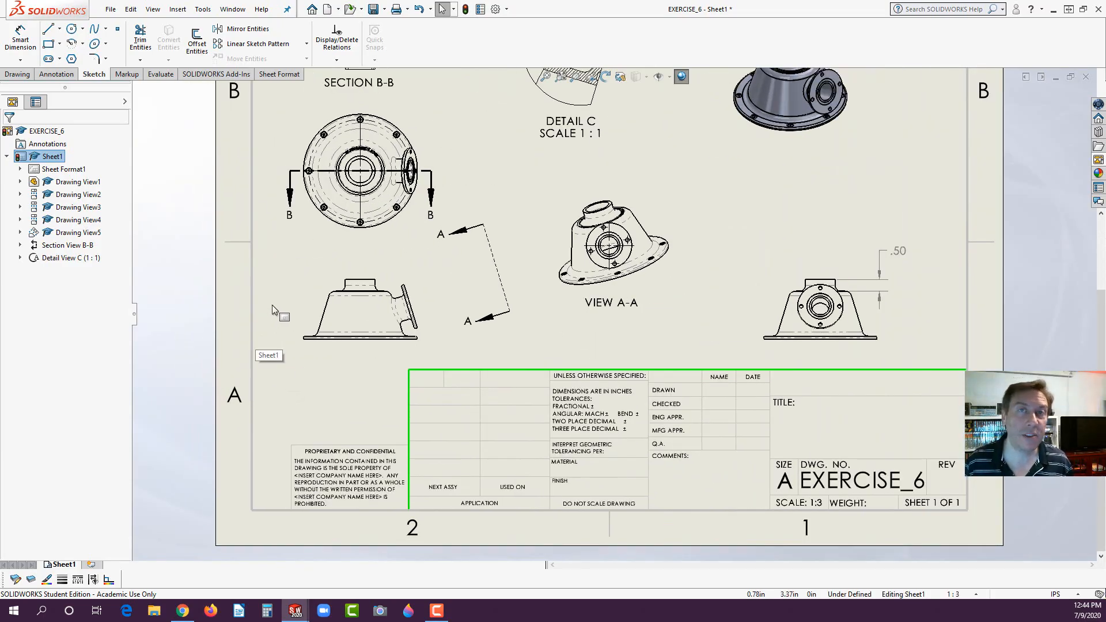
{"action": "left_click", "coordinate": [900, 255]}
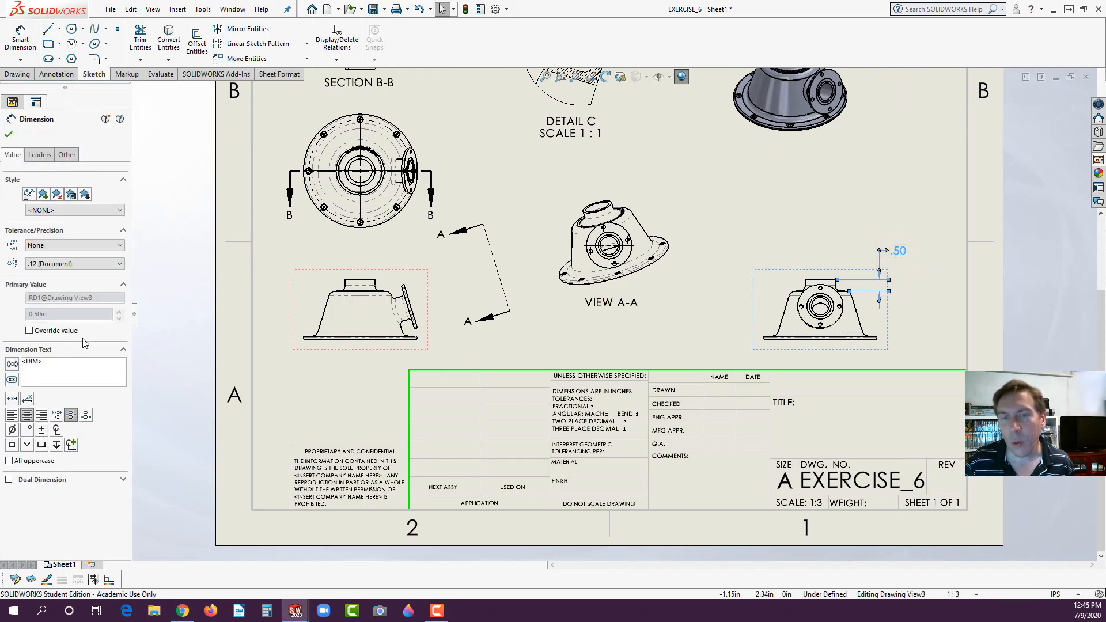
{"action": "left_click", "coordinate": [67, 246]}
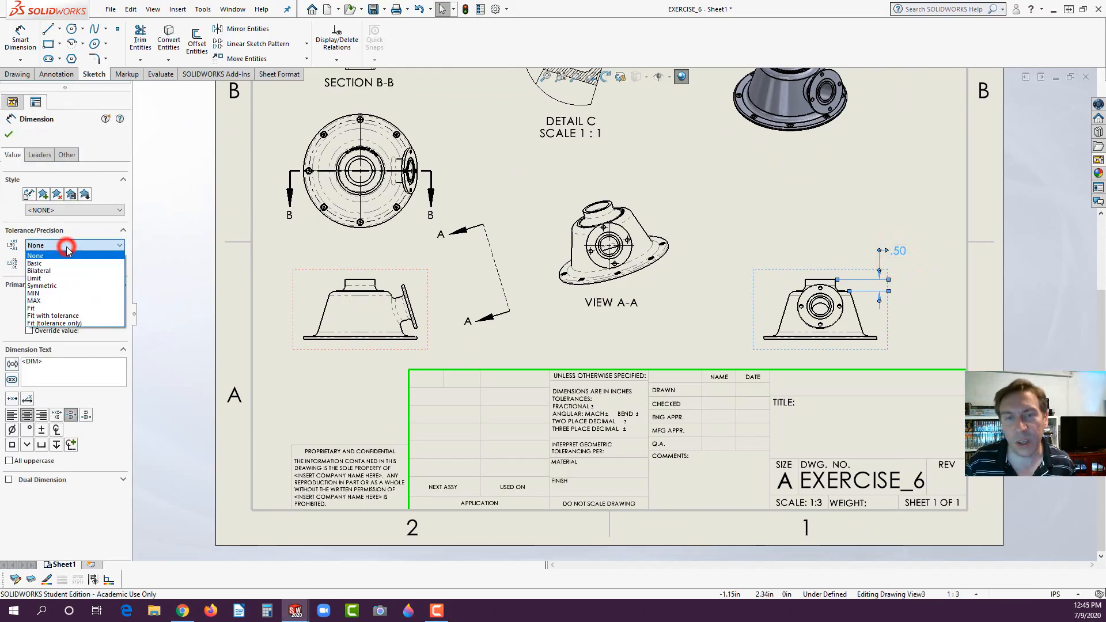
{"action": "left_click", "coordinate": [56, 271]}
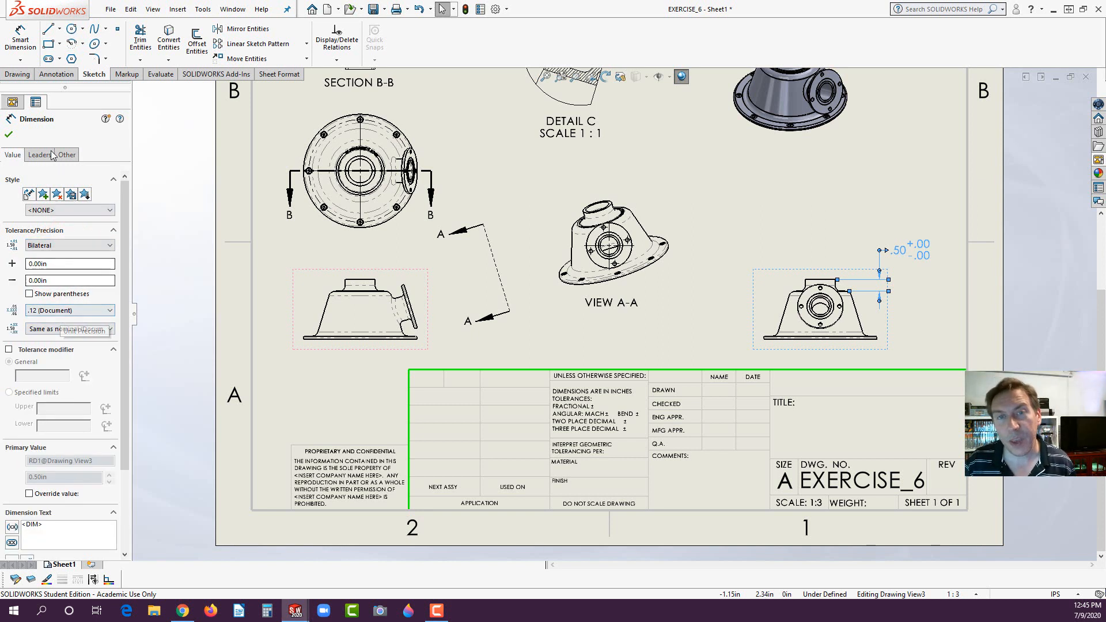
{"action": "left_click", "coordinate": [9, 135]}
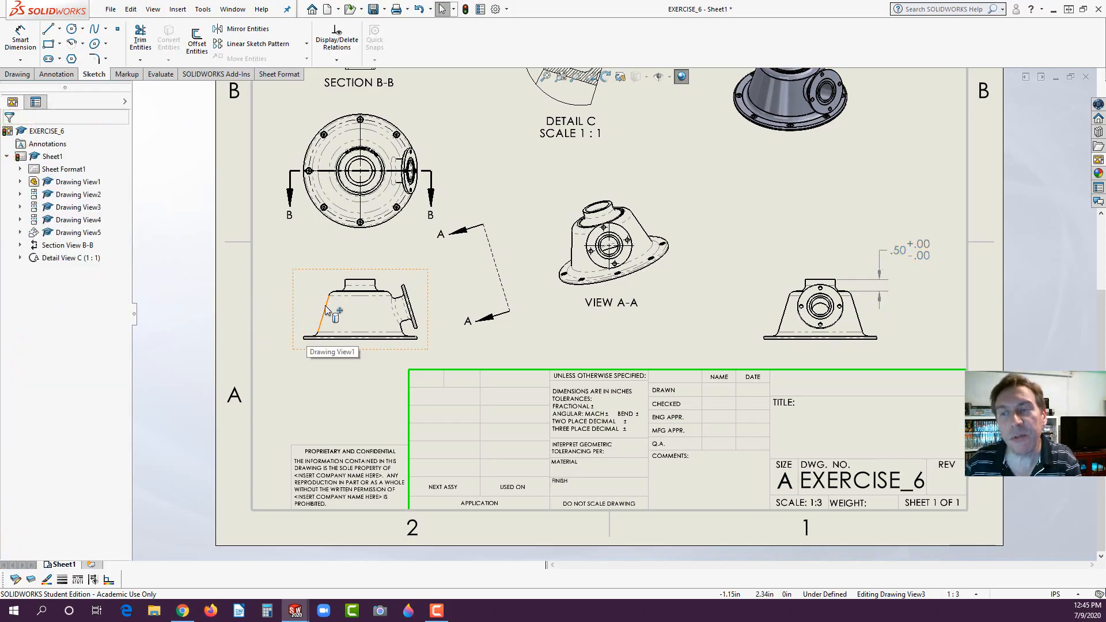
Import the conical body's model dimensions marked for drawing into the front view with Model Items, using Selected feature as the source.
{"action": "scroll", "coordinate": [325, 305], "scroll_direction": "down", "scroll_amount": 3}
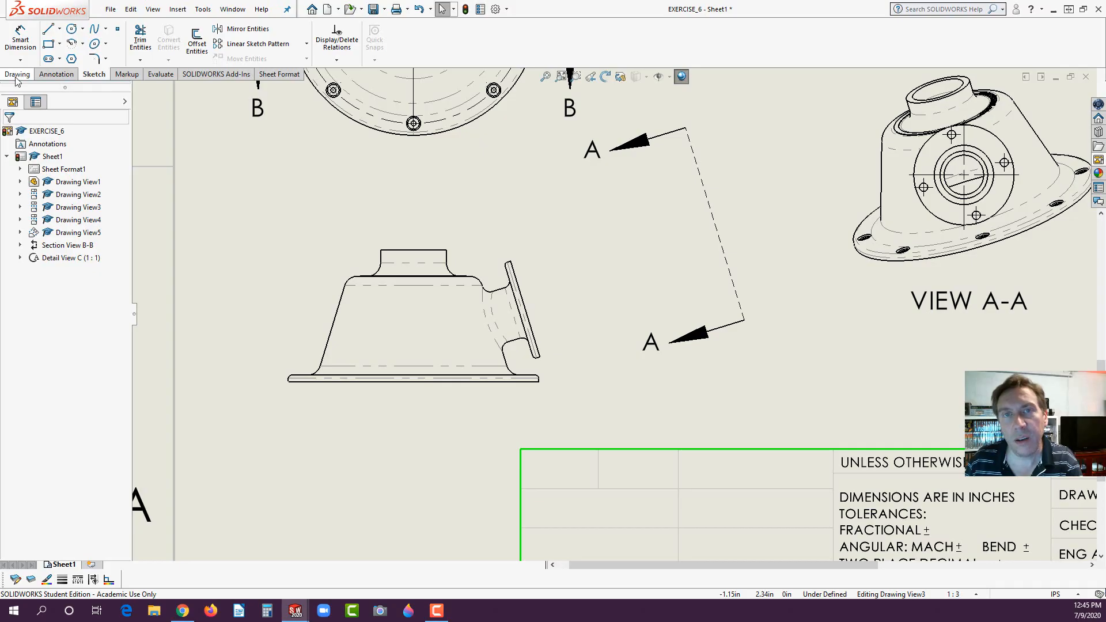
{"action": "left_click", "coordinate": [45, 74]}
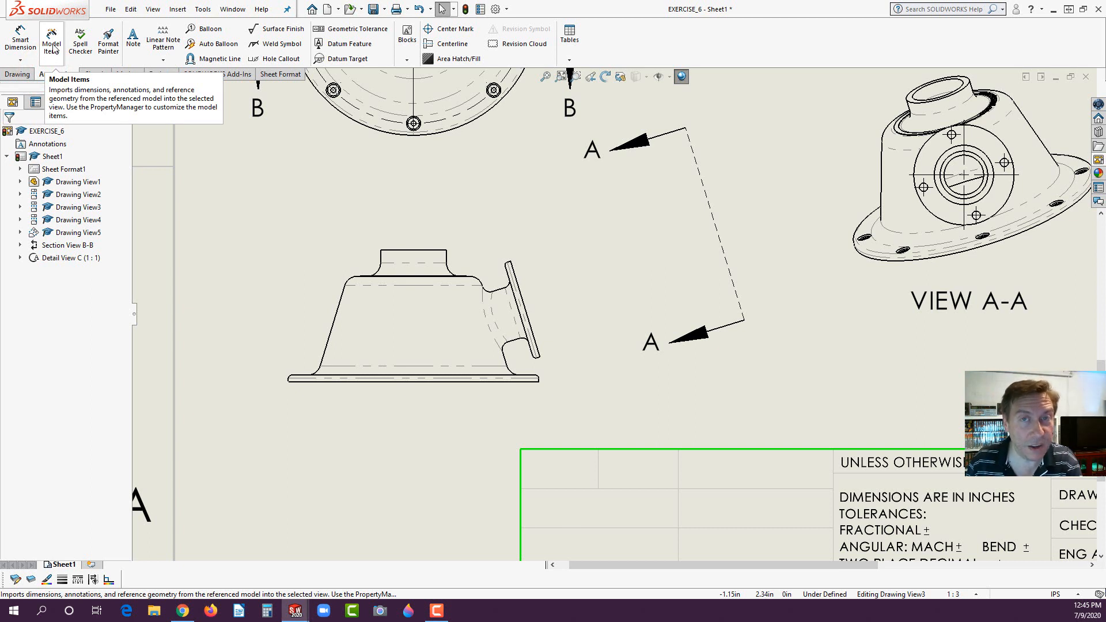
{"action": "left_click", "coordinate": [52, 46]}
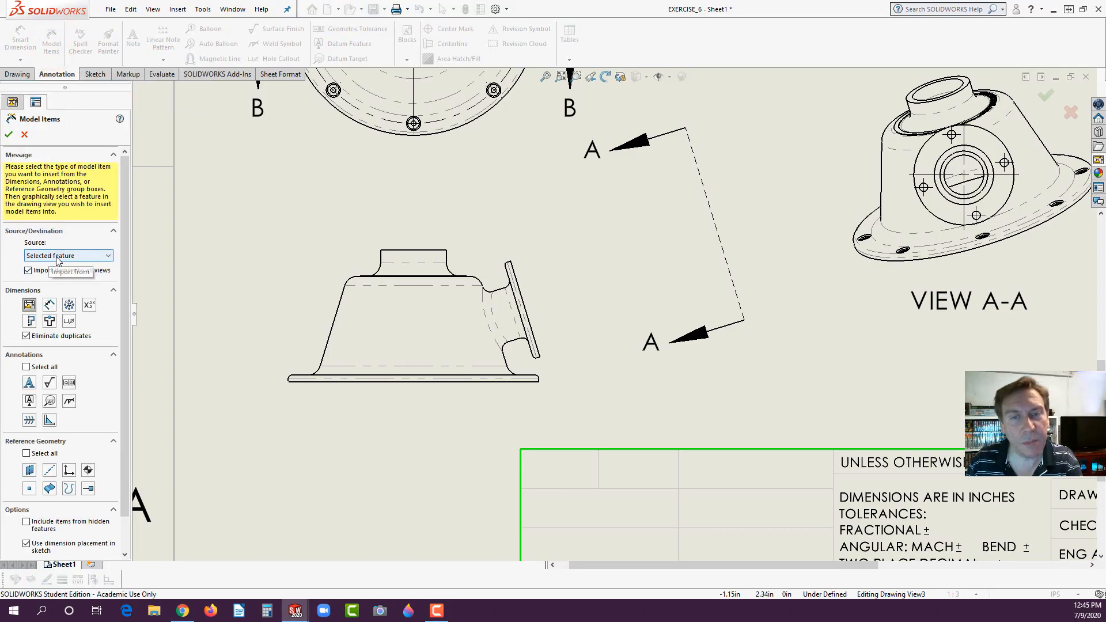
{"action": "left_click", "coordinate": [66, 257]}
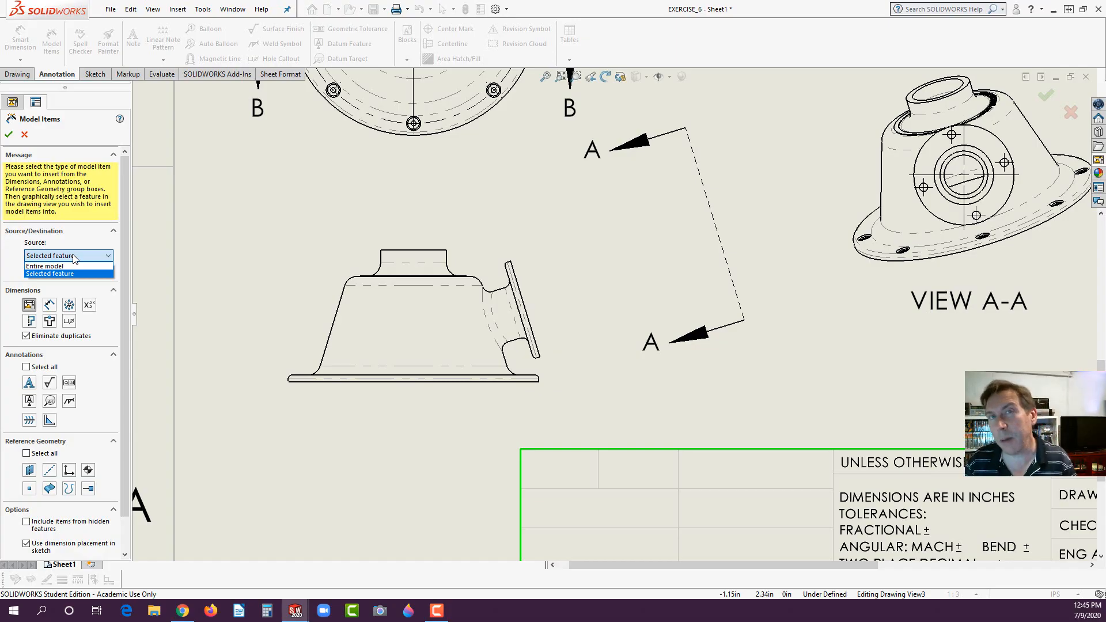
{"action": "left_click", "coordinate": [74, 258]}
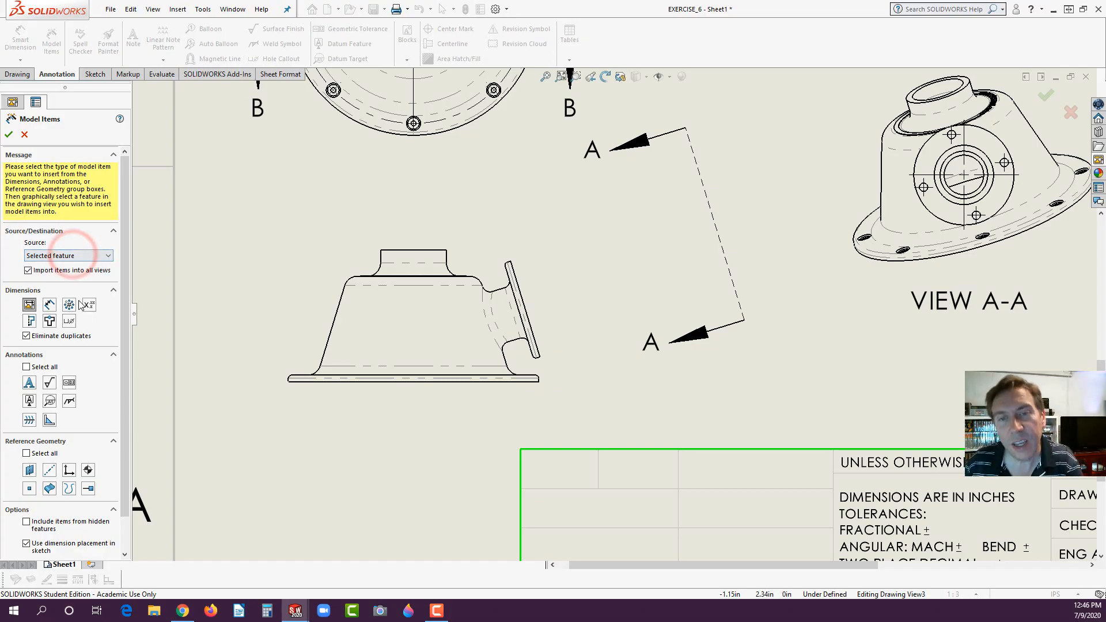
{"action": "left_click", "coordinate": [30, 306]}
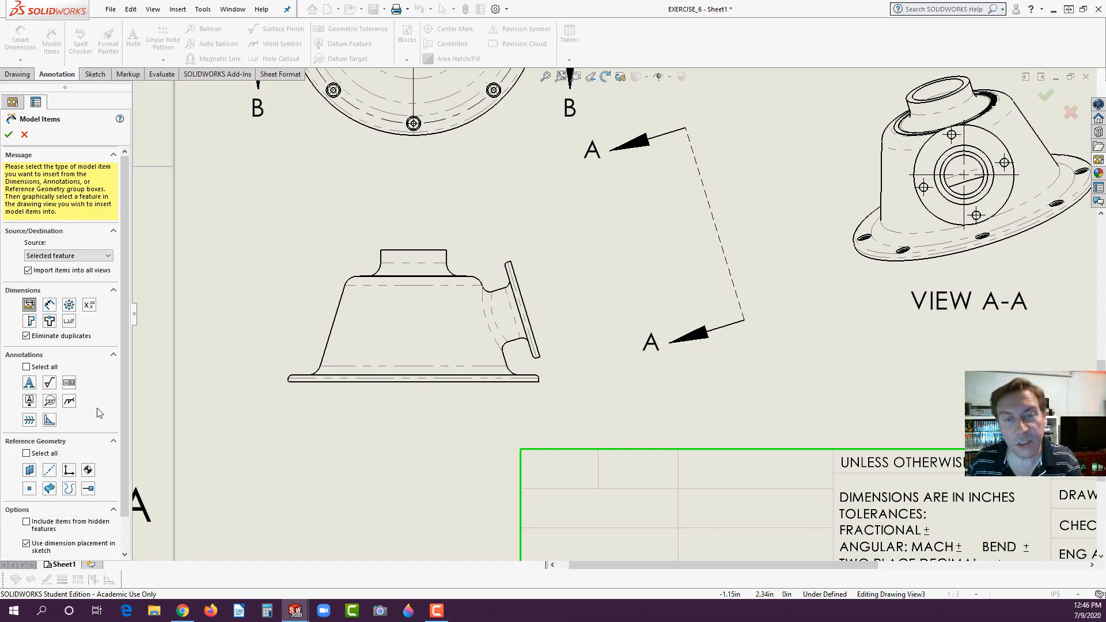
{"action": "left_click", "coordinate": [413, 321]}
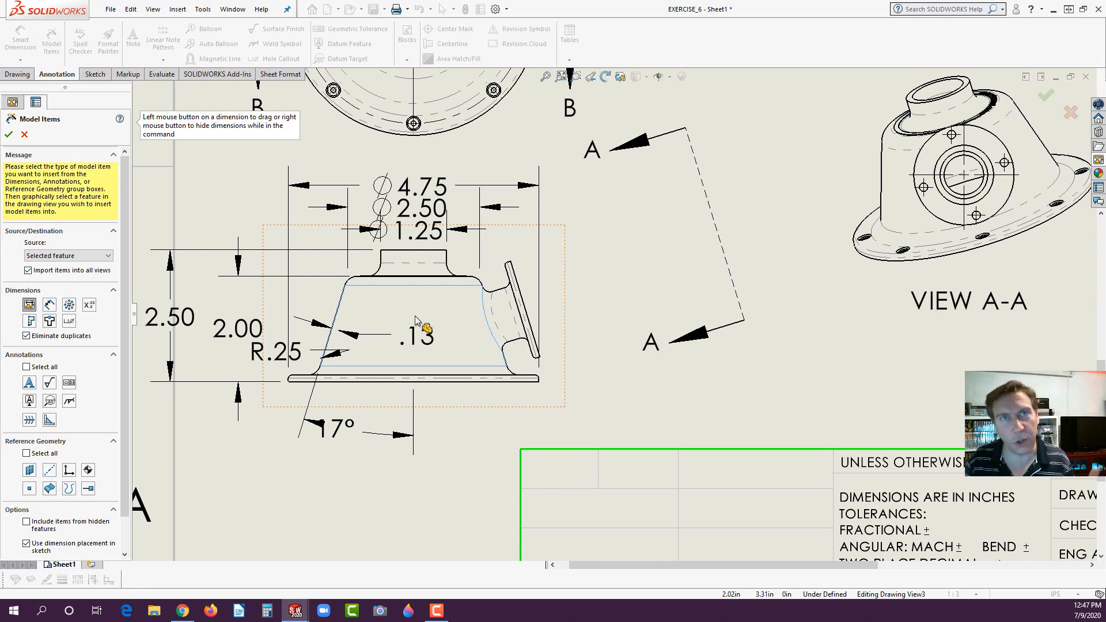
{"action": "left_click", "coordinate": [8, 135]}
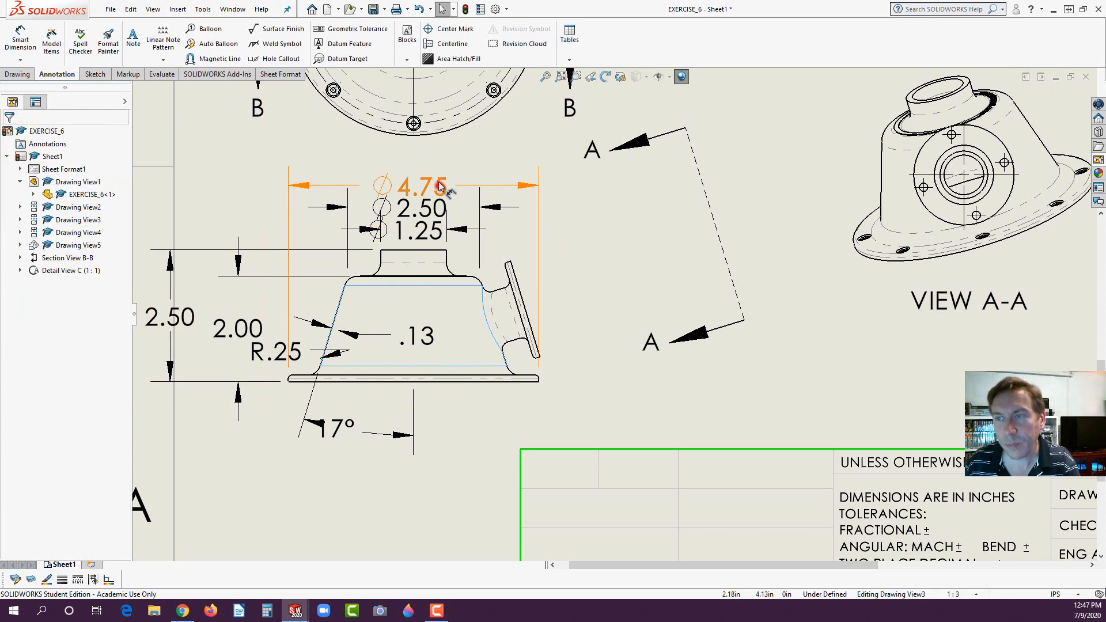
Space out the 4.75 and 2.50 diameter dimensions above the front view and move the angle dimension farther below the base.
{"action": "mouse_move", "coordinate": [435, 185]}
{"action": "left_mouse_down"}
{"action": "mouse_move", "coordinate": [435, 157]}
{"action": "mouse_move", "coordinate": [435, 166]}
{"action": "left_mouse_up"}
{"action": "left_click_drag", "start_coordinate": [421, 207], "coordinate": [420, 198]}
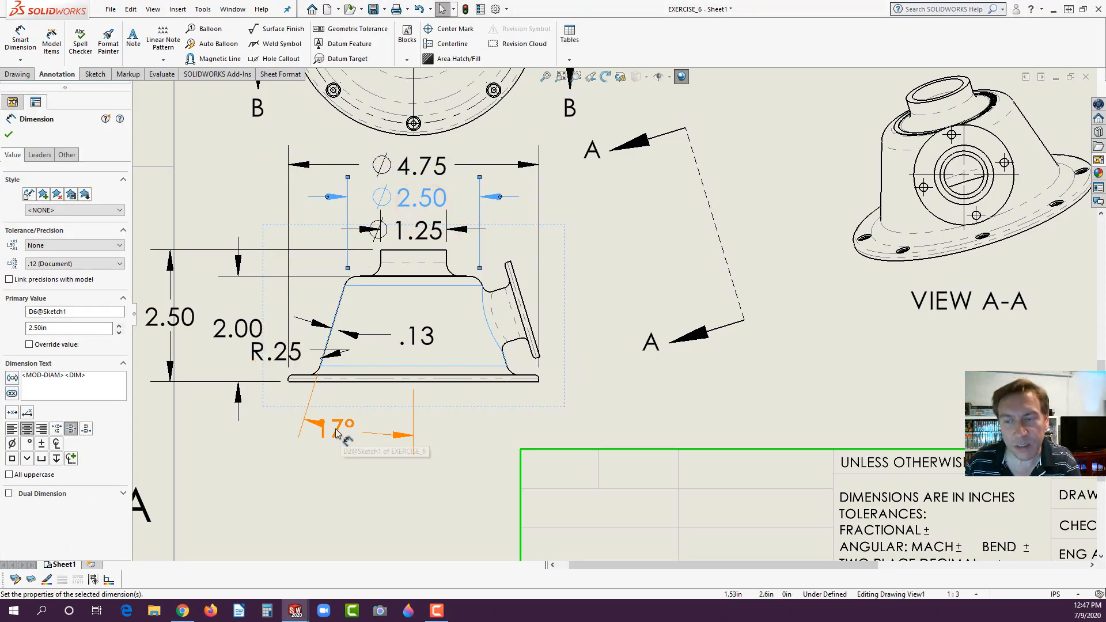
{"action": "left_click_drag", "start_coordinate": [334, 429], "coordinate": [348, 466]}
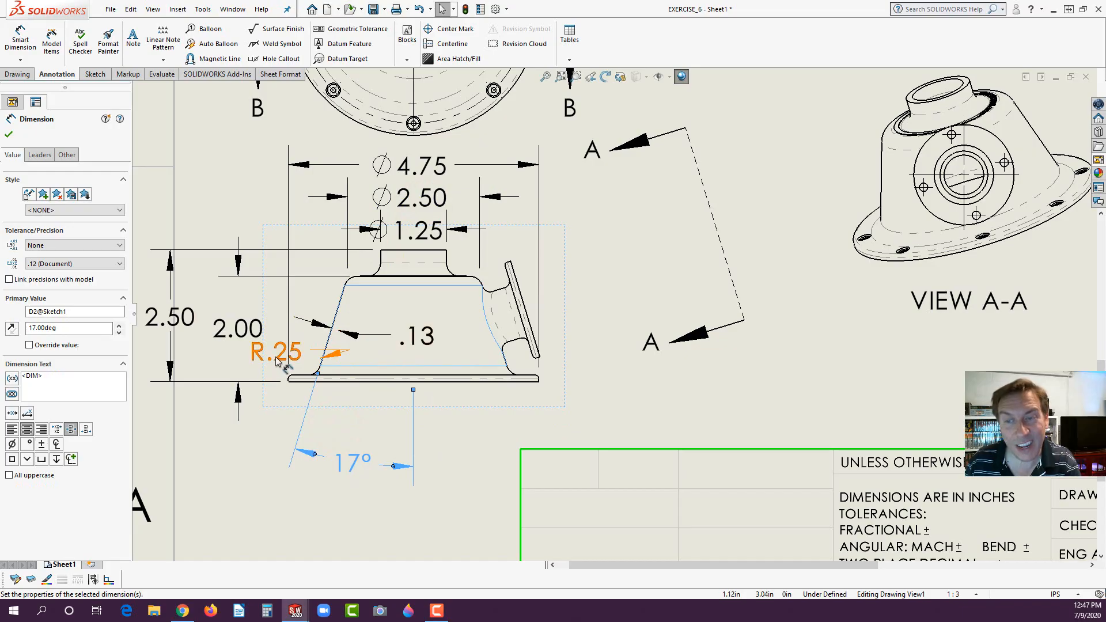
Move the base-fillet radius dimension outside the front view's left side, flip its arrow to the text side, and shorten its horizontal leader.
{"action": "left_click_drag", "start_coordinate": [279, 353], "coordinate": [224, 358]}
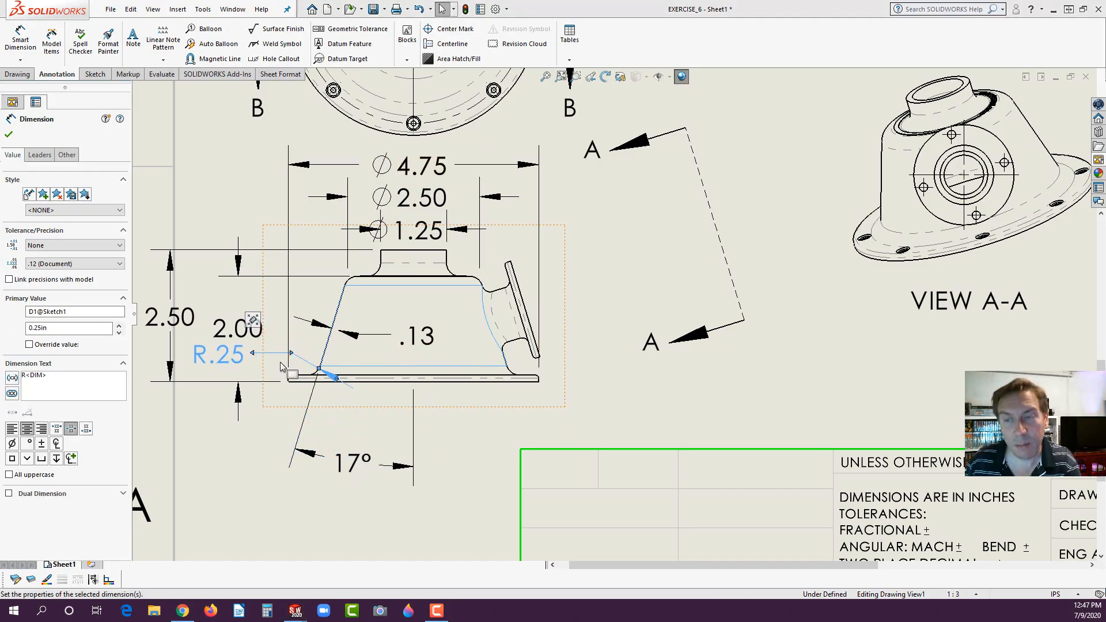
{"action": "scroll", "coordinate": [277, 368], "scroll_direction": "up", "scroll_amount": 3}
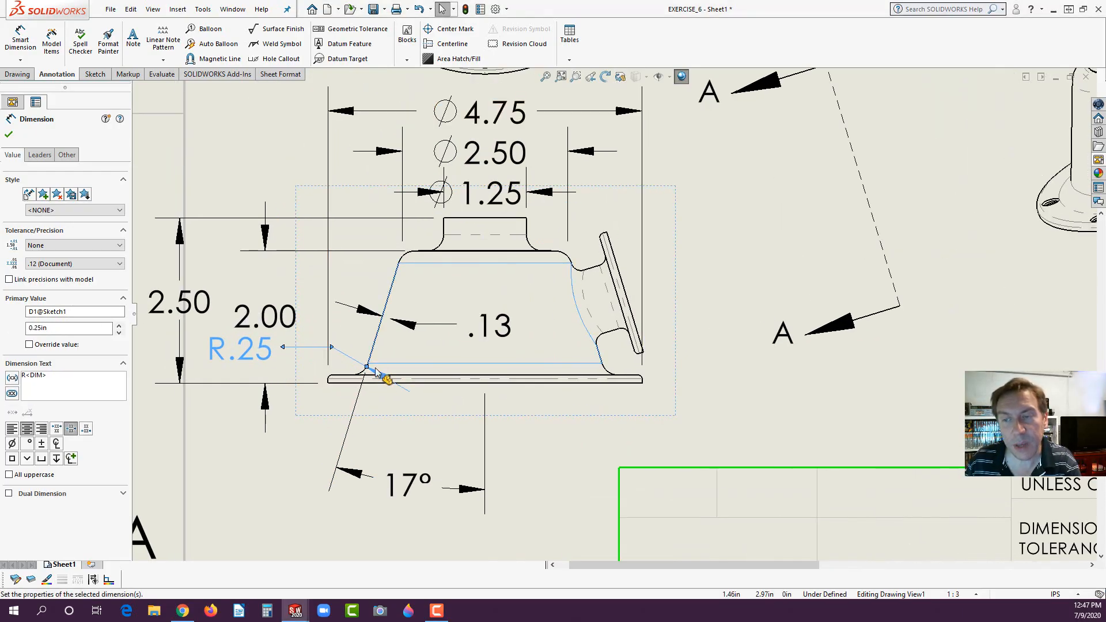
{"action": "scroll", "coordinate": [367, 373], "scroll_direction": "up", "scroll_amount": 3}
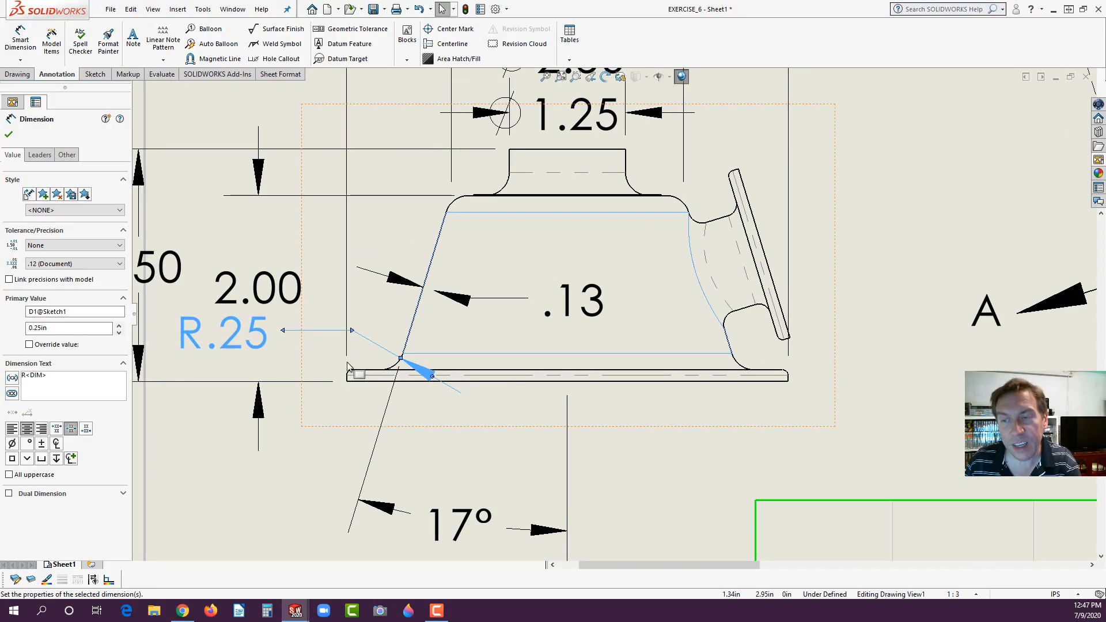
{"action": "mouse_move", "coordinate": [250, 333]}
{"action": "left_mouse_down"}
{"action": "mouse_move", "coordinate": [245, 248]}
{"action": "mouse_move", "coordinate": [211, 247]}
{"action": "left_mouse_up"}
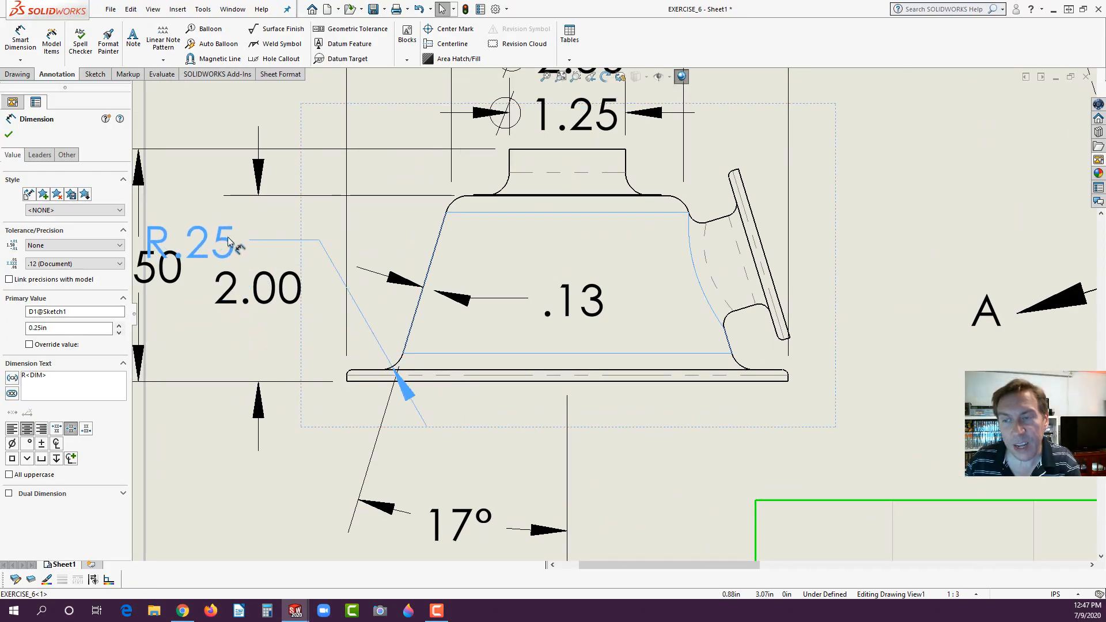
{"action": "left_click", "coordinate": [410, 399]}
{"action": "left_click", "coordinate": [410, 398]}
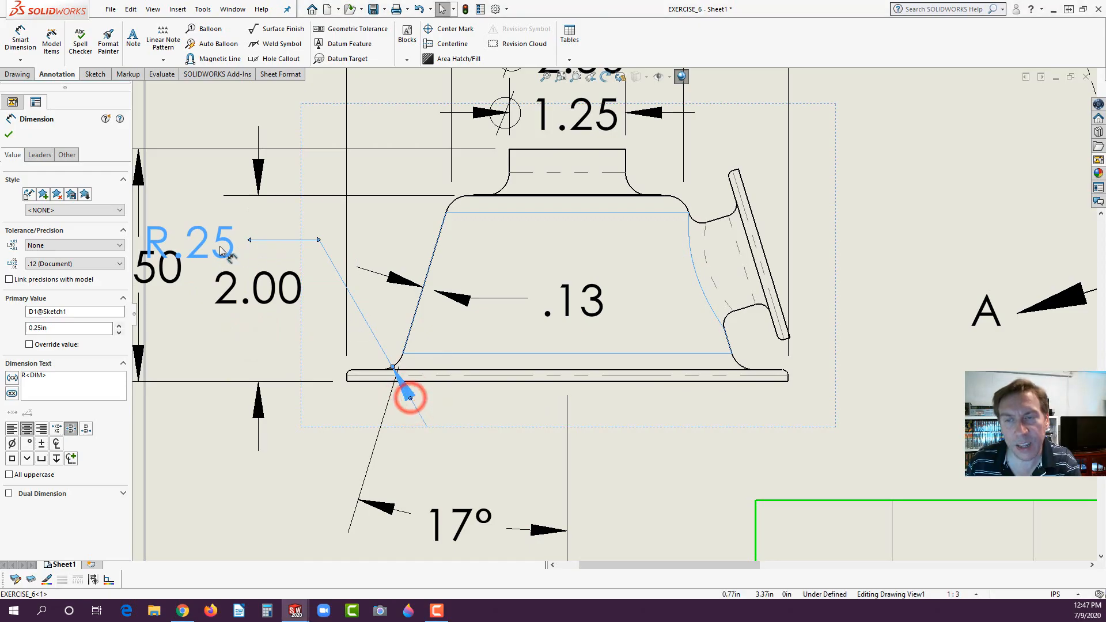
{"action": "left_click_drag", "start_coordinate": [214, 243], "coordinate": [221, 218]}
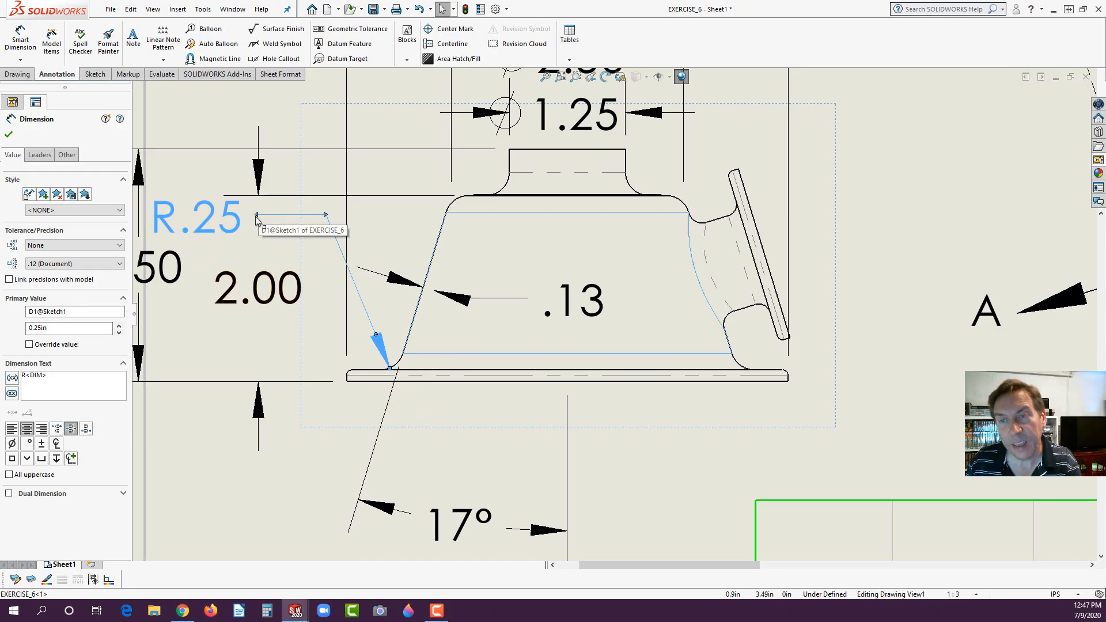
{"action": "left_click_drag", "start_coordinate": [258, 217], "coordinate": [300, 219]}
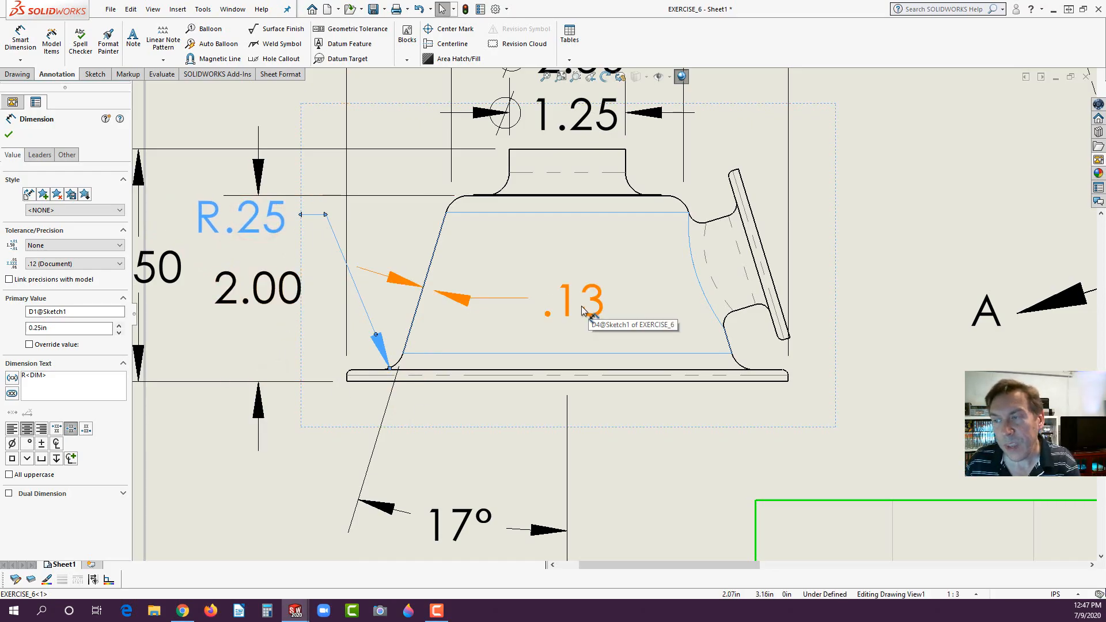
Nudge the wall-thickness dimension's text slightly and set its precision to three decimal places (.123).
{"action": "left_click_drag", "start_coordinate": [576, 306], "coordinate": [591, 309]}
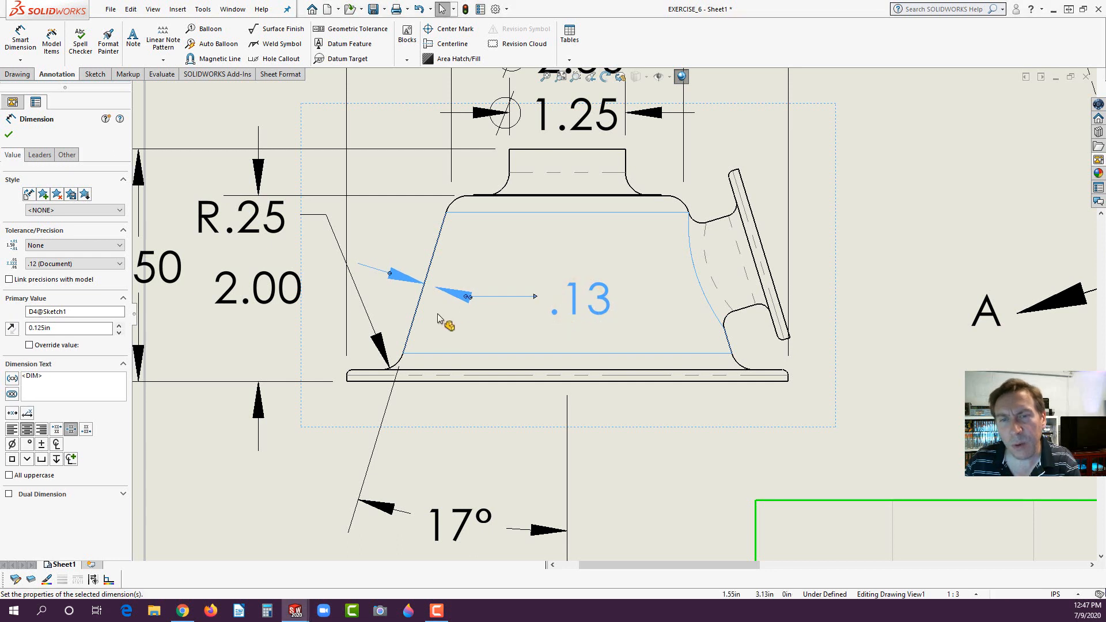
{"action": "left_click", "coordinate": [119, 264]}
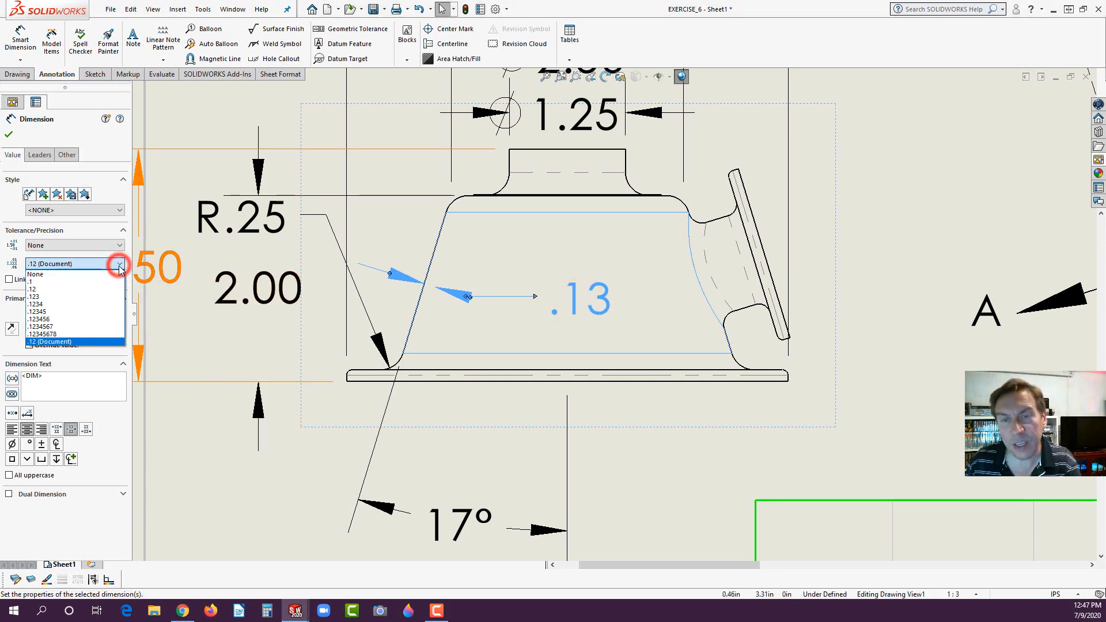
{"action": "left_click", "coordinate": [41, 297]}
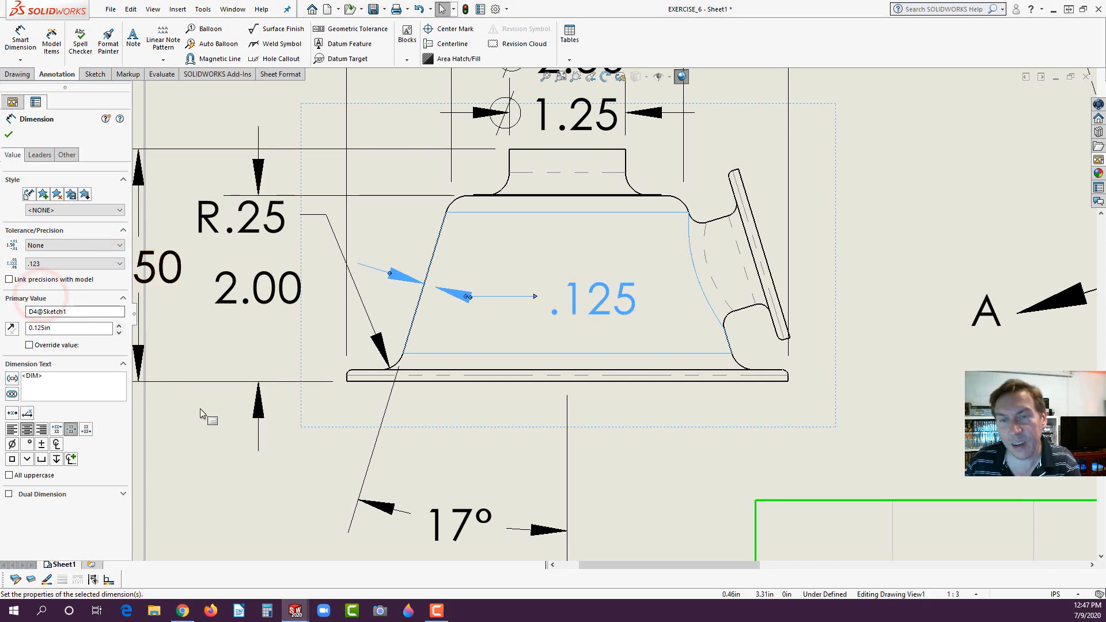
{"action": "left_click", "coordinate": [232, 480]}
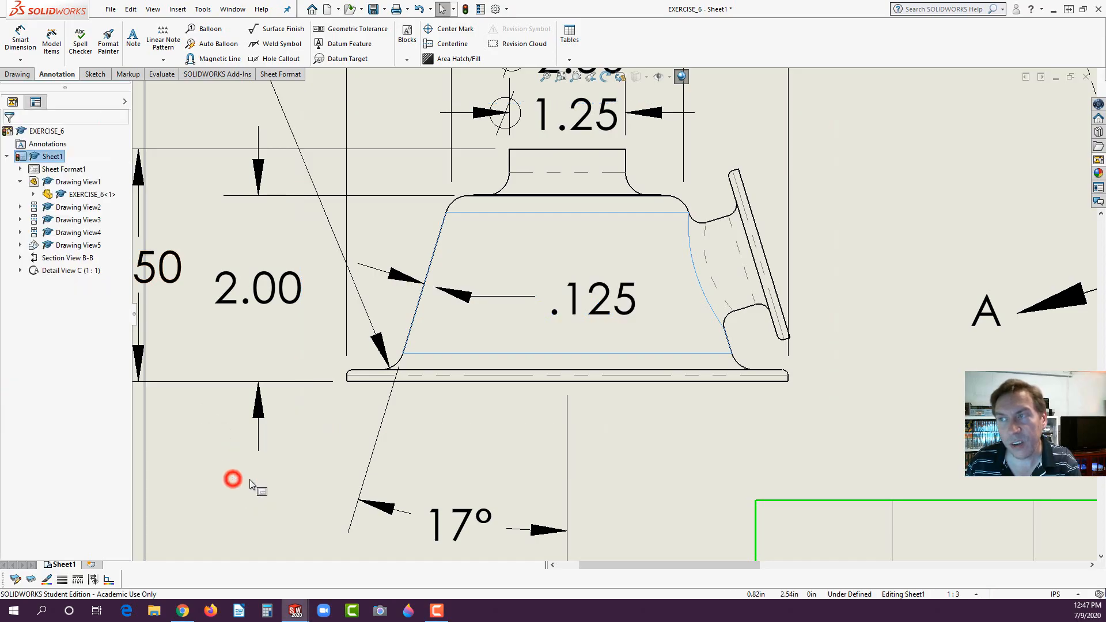
Transfer the wall-thickness dimension from the front view to Section B-B and place its text outside the section's left wall.
{"action": "key", "text": "z"}
{"action": "key", "text": "z"}
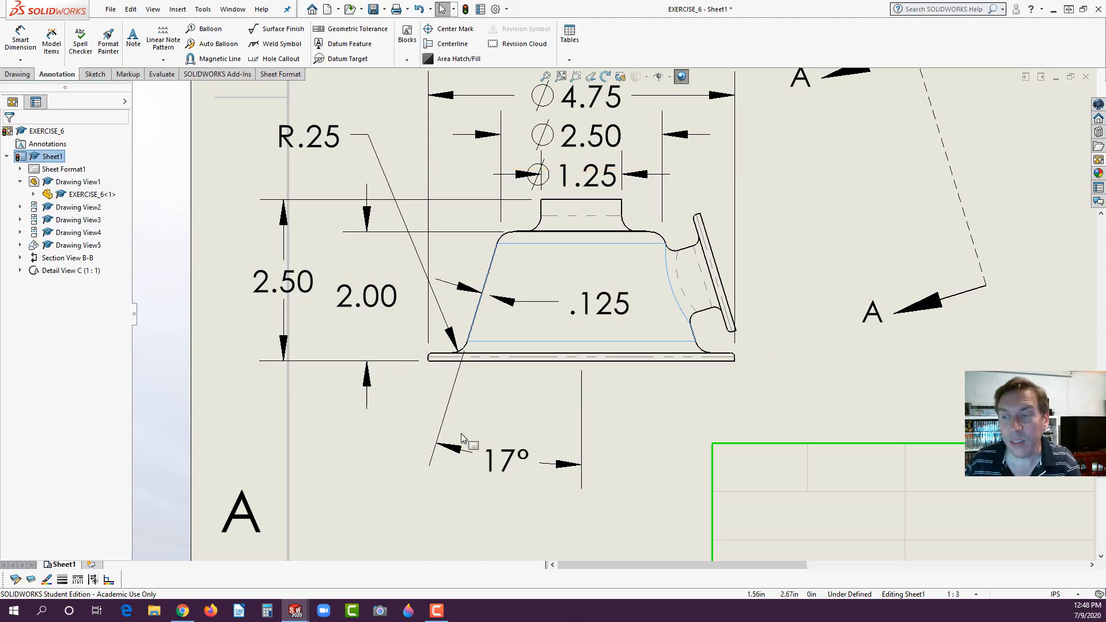
{"action": "scroll", "coordinate": [634, 323], "scroll_direction": "up", "scroll_amount": 8}
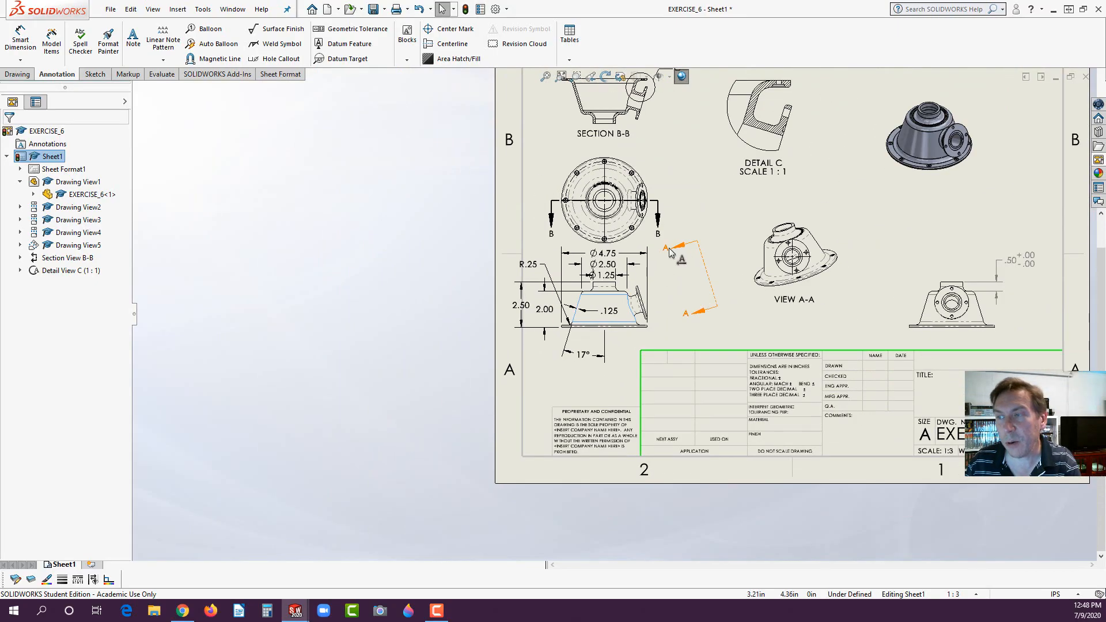
{"action": "scroll", "coordinate": [636, 324], "scroll_direction": "up", "scroll_amount": 2}
{"action": "scroll", "coordinate": [657, 269], "scroll_direction": "down", "scroll_amount": 4}
{"action": "scroll", "coordinate": [657, 268], "scroll_direction": "down", "scroll_amount": 1}
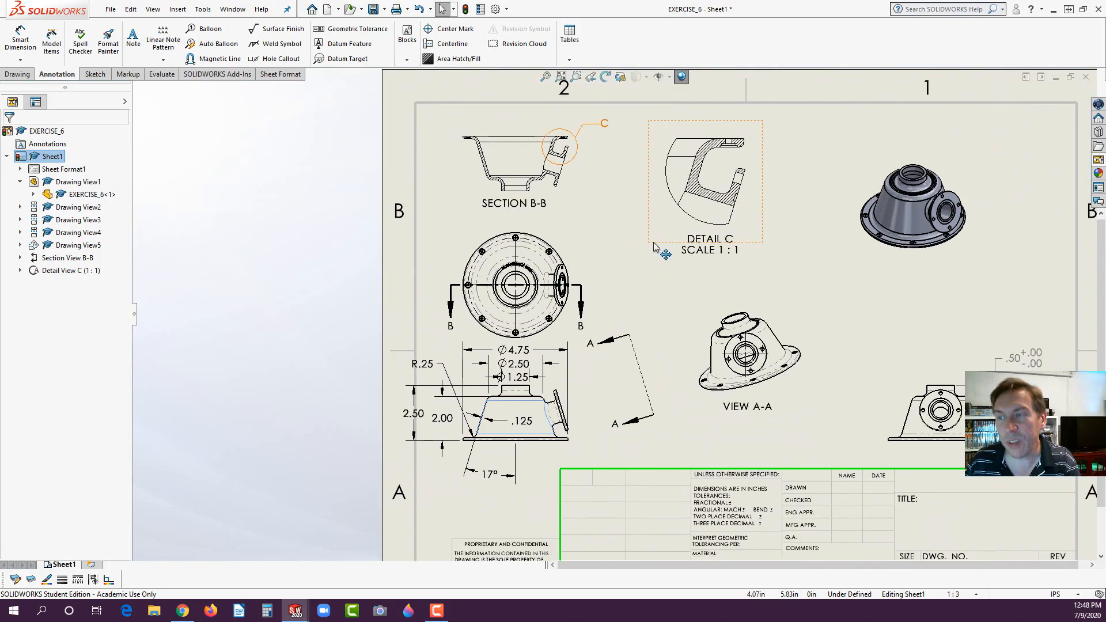
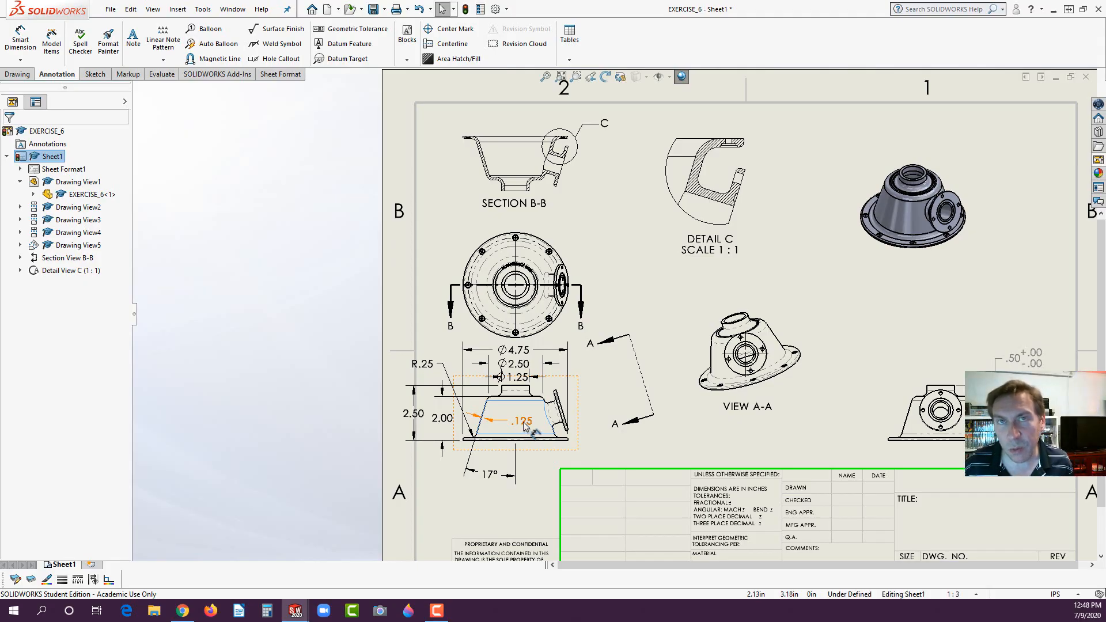
{"action": "left_click", "coordinate": [524, 425]}
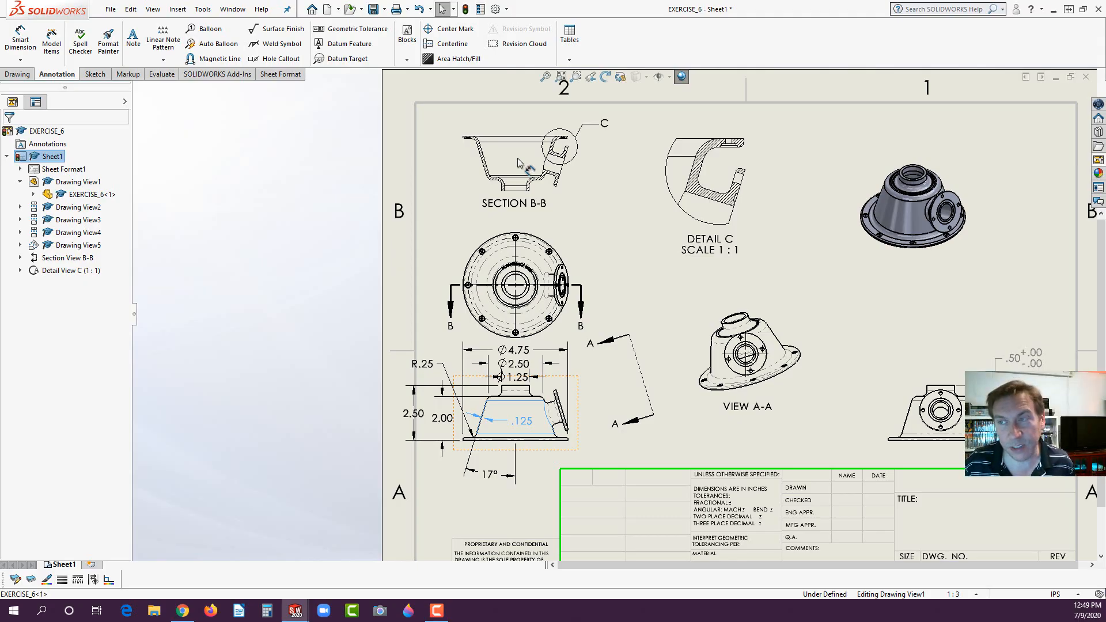
{"action": "left_click_drag", "start_coordinate": [517, 158], "coordinate": [517, 159], "text": "shift"}
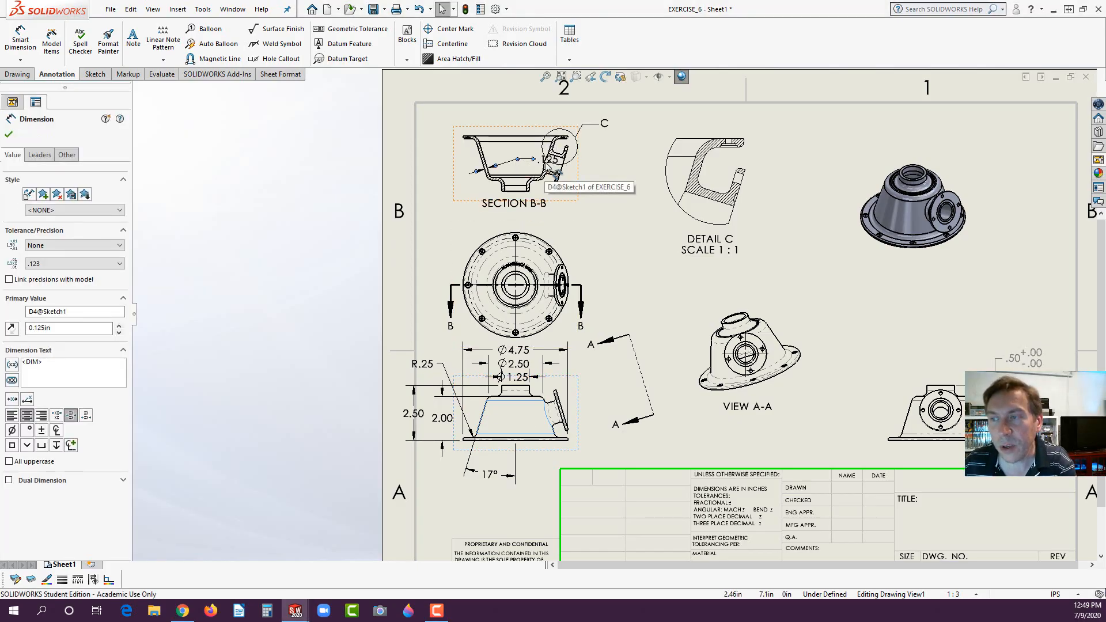
{"action": "left_click_drag", "start_coordinate": [542, 159], "coordinate": [445, 175]}
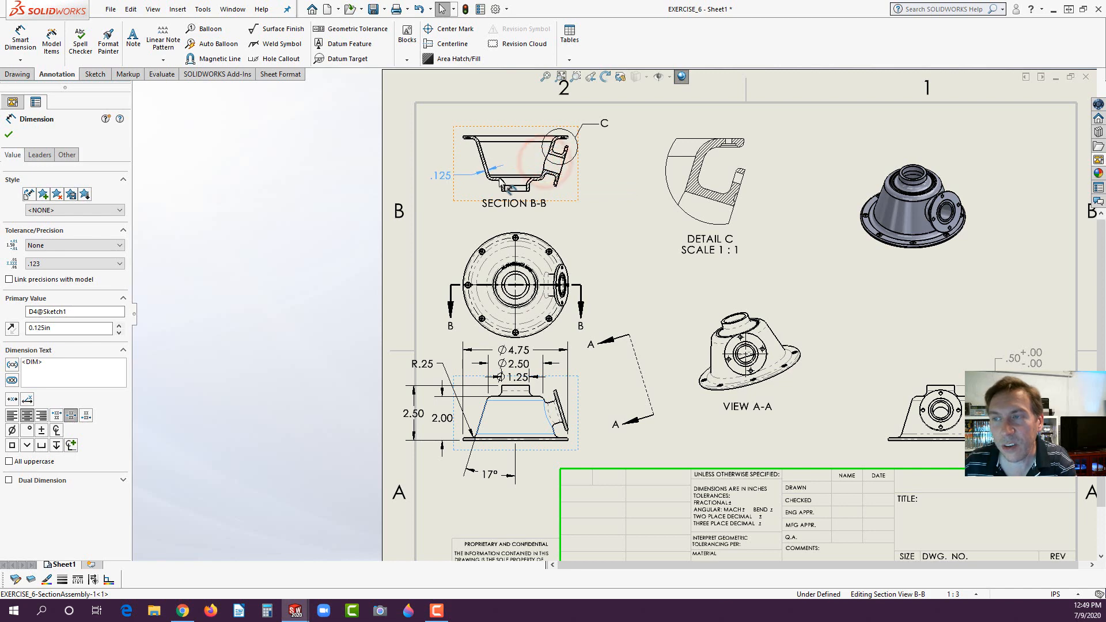
{"action": "left_click", "coordinate": [442, 213]}
{"action": "left_click", "coordinate": [447, 135]}
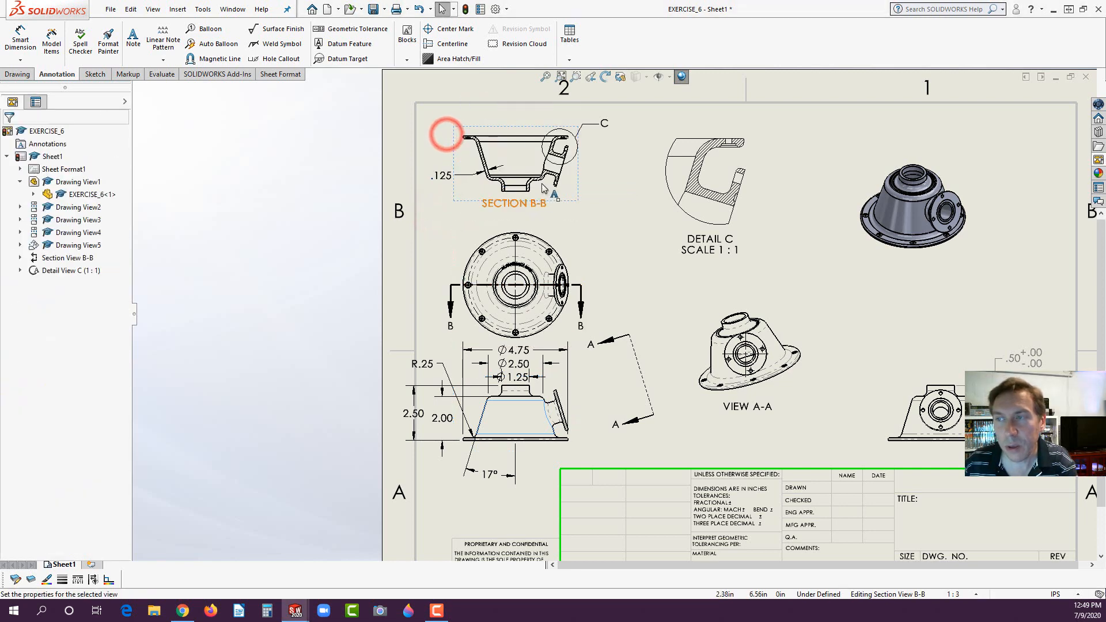
Copy the 17° angle dimension from the front view into Section B-B and delete the original from the front view.
{"action": "scroll", "coordinate": [487, 144], "scroll_direction": "down", "scroll_amount": 3}
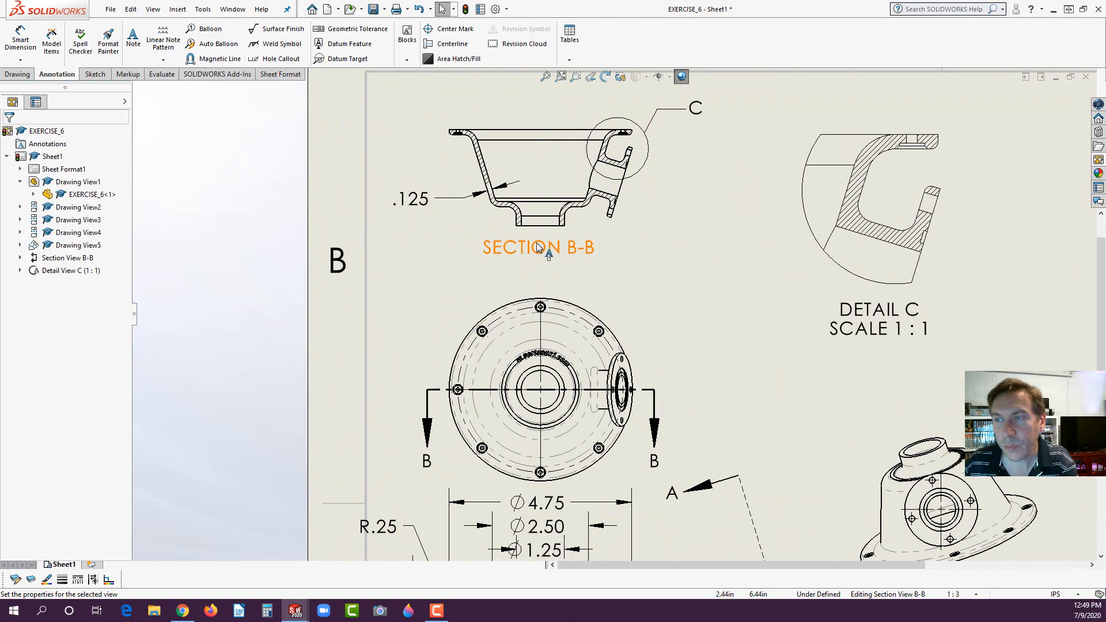
{"action": "scroll", "coordinate": [615, 286], "scroll_direction": "up", "scroll_amount": 4}
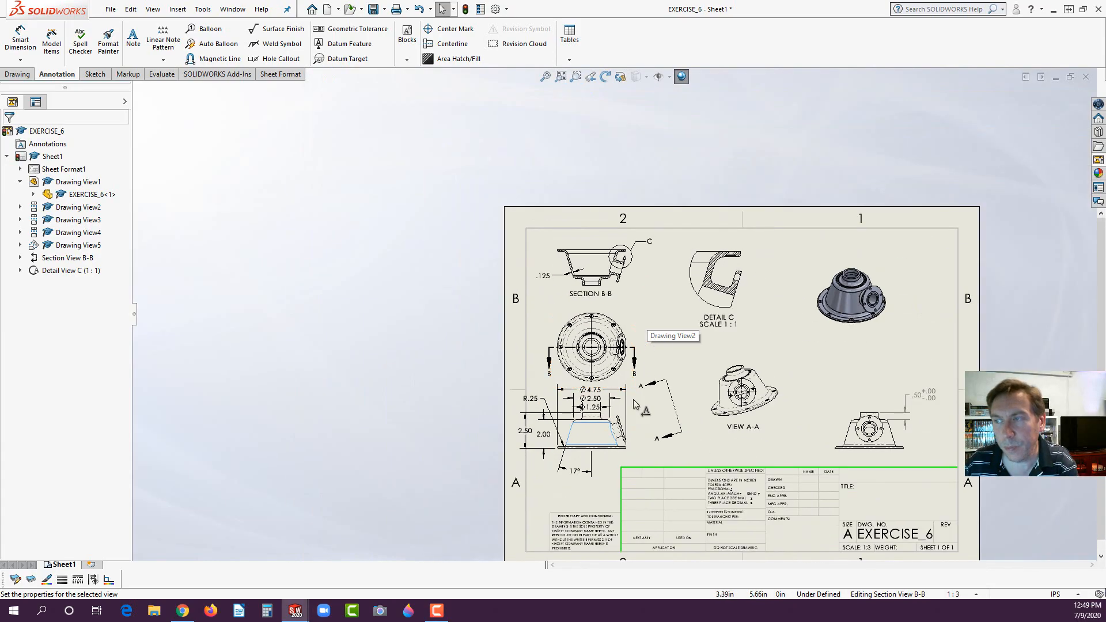
{"action": "scroll", "coordinate": [607, 479], "scroll_direction": "down", "scroll_amount": 2}
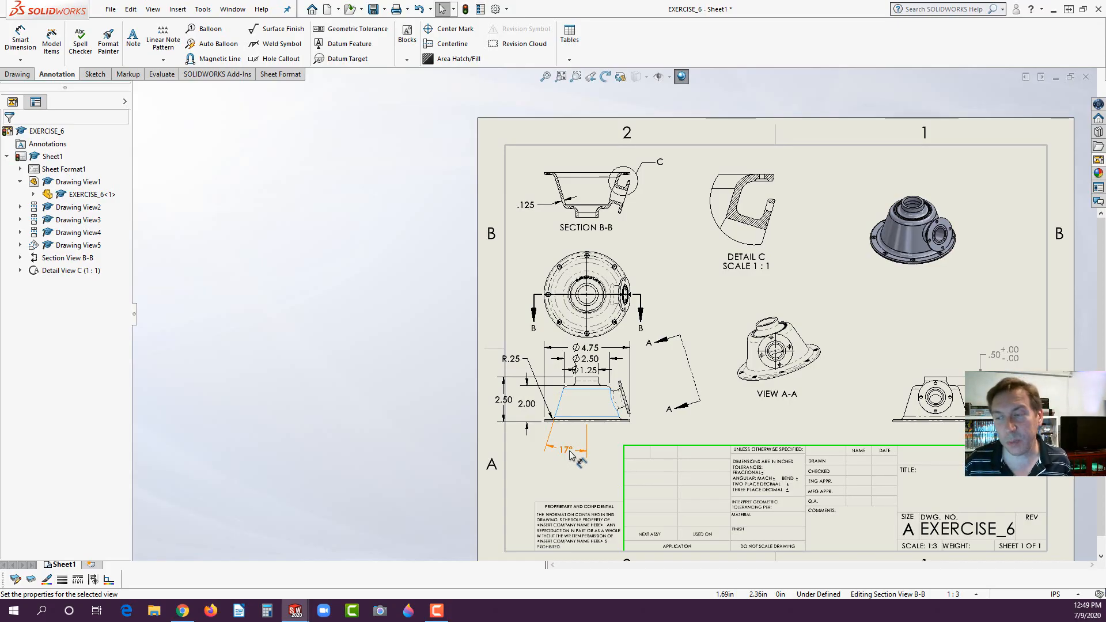
{"action": "left_click", "coordinate": [569, 453]}
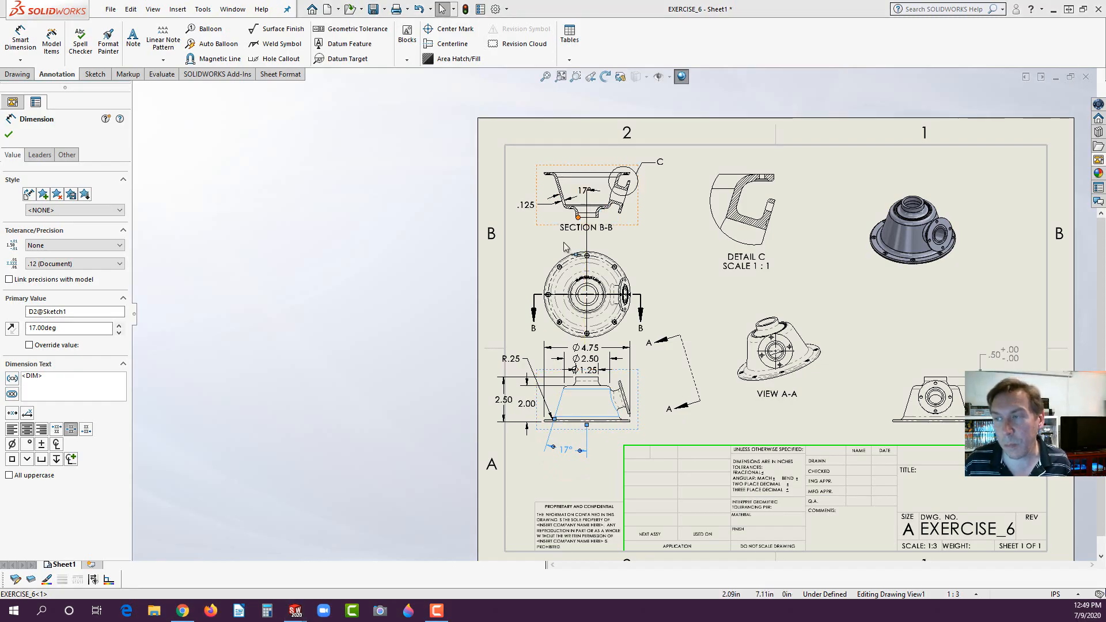
{"action": "left_click_drag", "start_coordinate": [561, 448], "coordinate": [569, 458]}
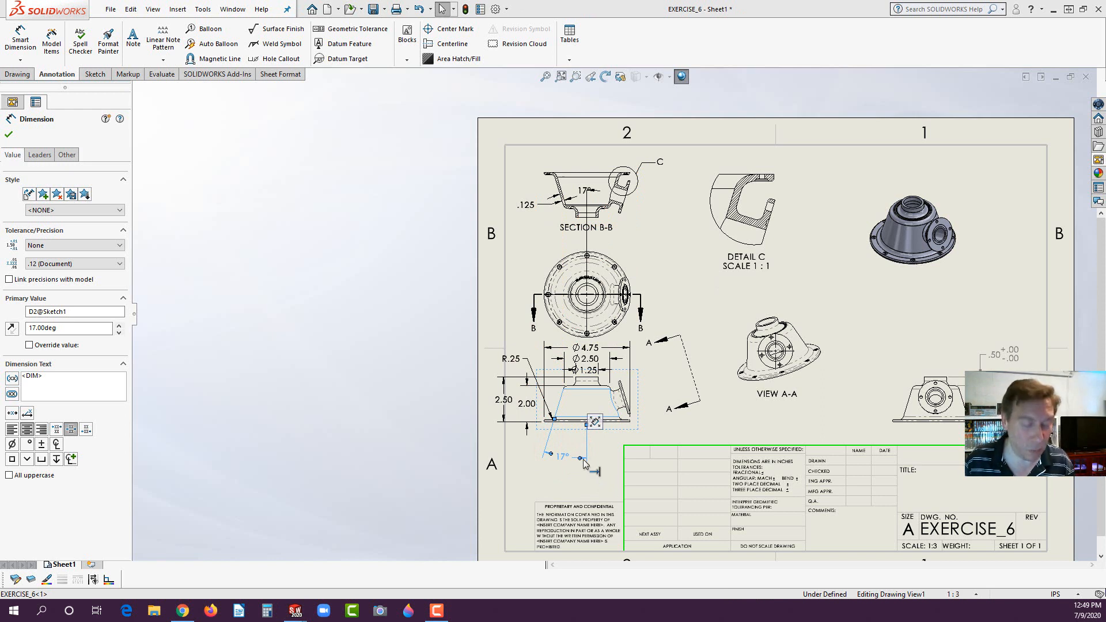
{"action": "key", "text": "Delete"}
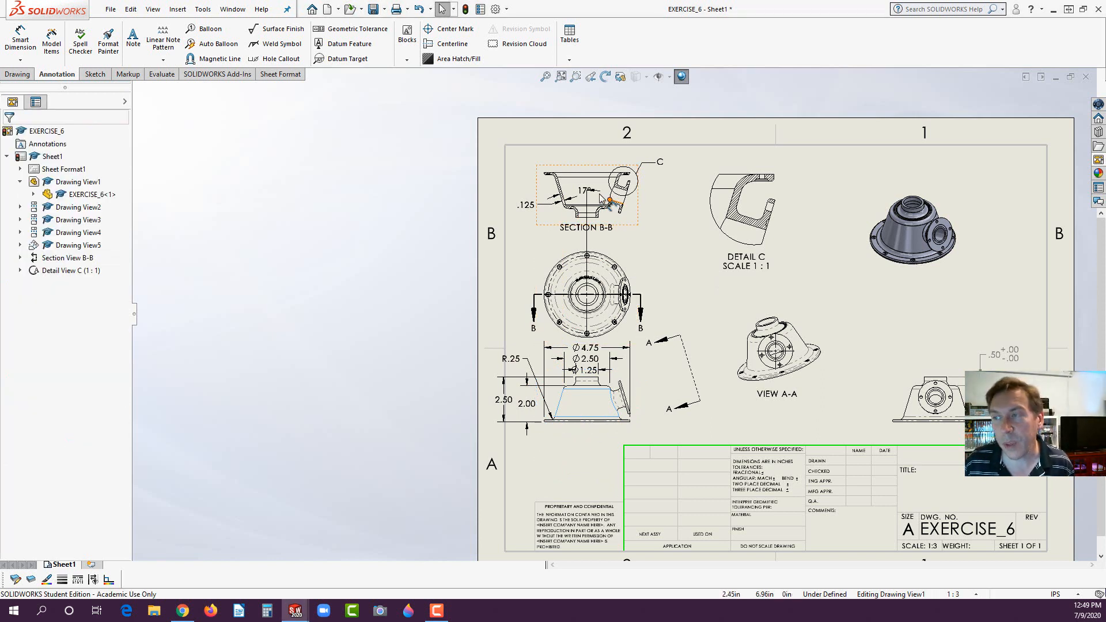
Place the angle dimension's text above Section B-B and extend its vertical extension line down into the section.
{"action": "left_click_drag", "start_coordinate": [581, 194], "coordinate": [571, 162]}
{"action": "scroll", "coordinate": [588, 169], "scroll_direction": "down", "scroll_amount": 5}
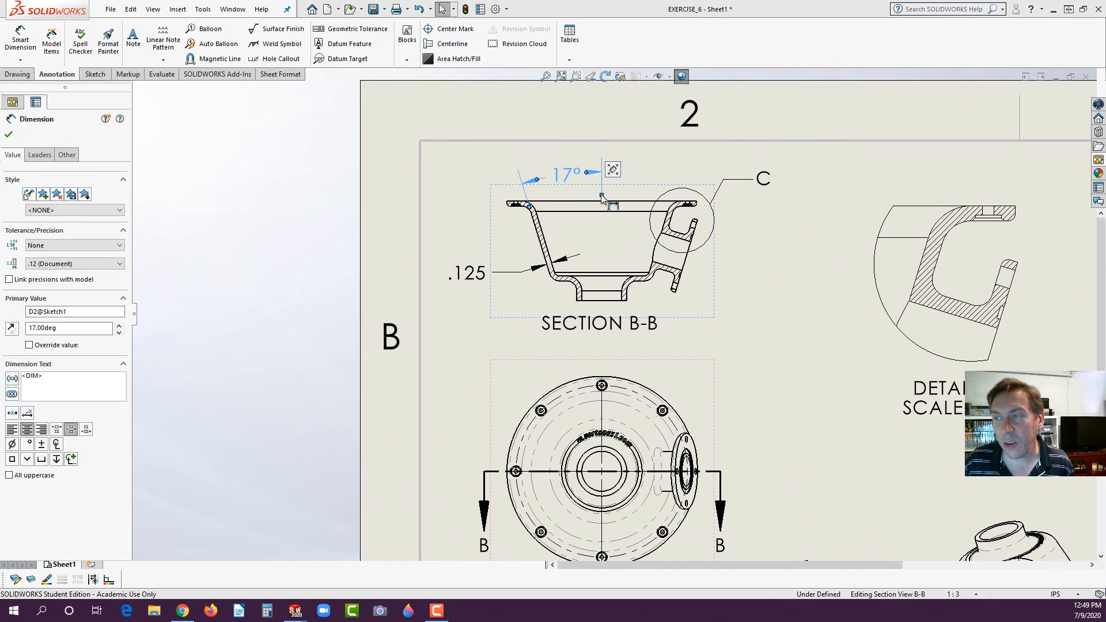
{"action": "left_click_drag", "start_coordinate": [601, 196], "coordinate": [601, 238]}
{"action": "left_click", "coordinate": [749, 299]}
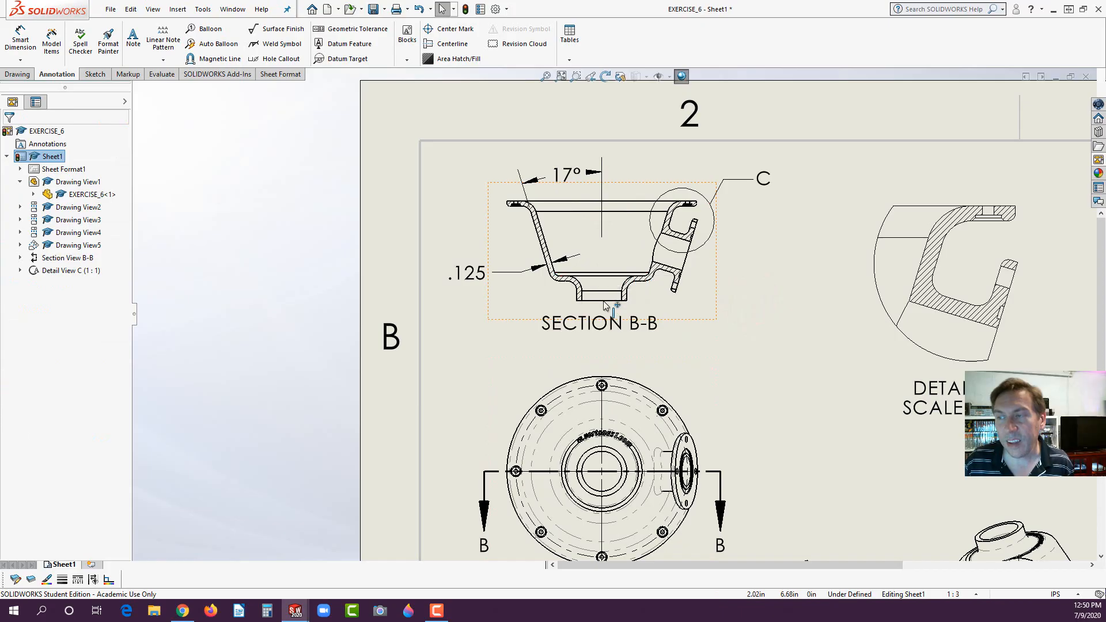
Add a centerline between the two inner edges of the neck in Section B-B.
{"action": "scroll", "coordinate": [605, 305], "scroll_direction": "down", "scroll_amount": 3}
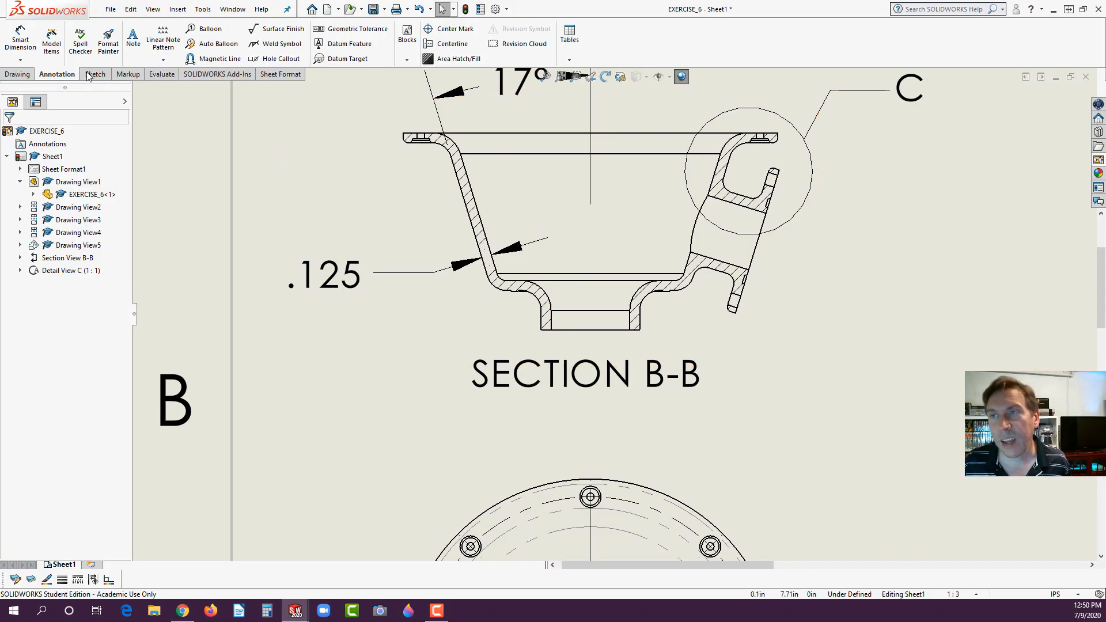
{"action": "left_click", "coordinate": [449, 45]}
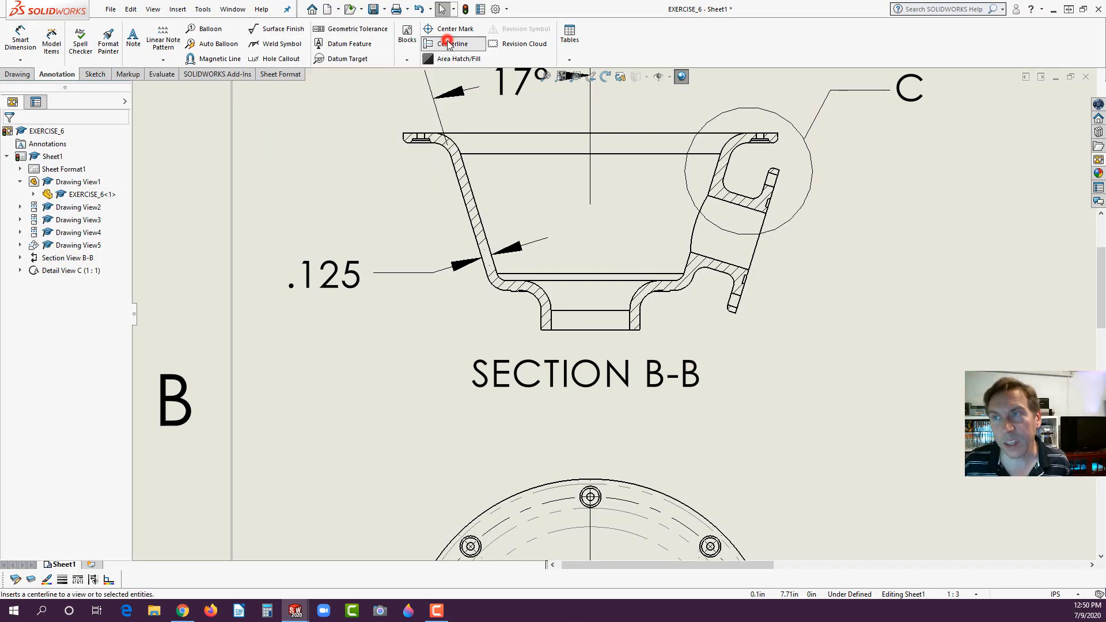
{"action": "left_click", "coordinate": [552, 320]}
{"action": "left_click", "coordinate": [631, 321]}
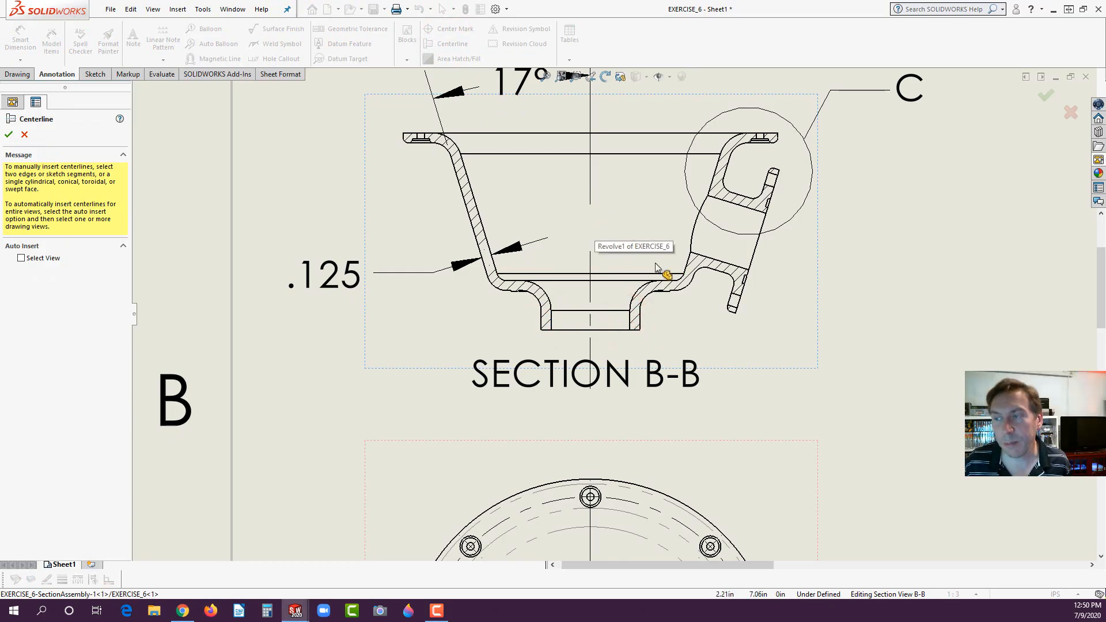
{"action": "scroll", "coordinate": [657, 268], "scroll_direction": "up", "scroll_amount": 5}
{"action": "left_click", "coordinate": [634, 345]}
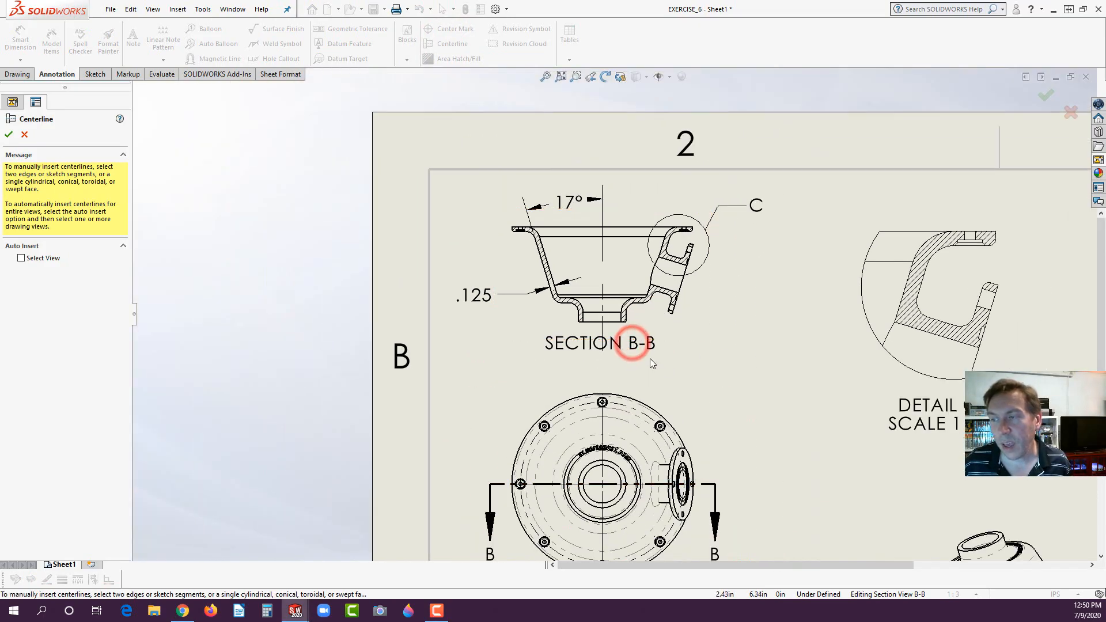
{"action": "key", "text": "Escape"}
Move the SECTION B-B label farther below the section and shift the section view down slightly.
{"action": "left_click_drag", "start_coordinate": [627, 344], "coordinate": [627, 381]}
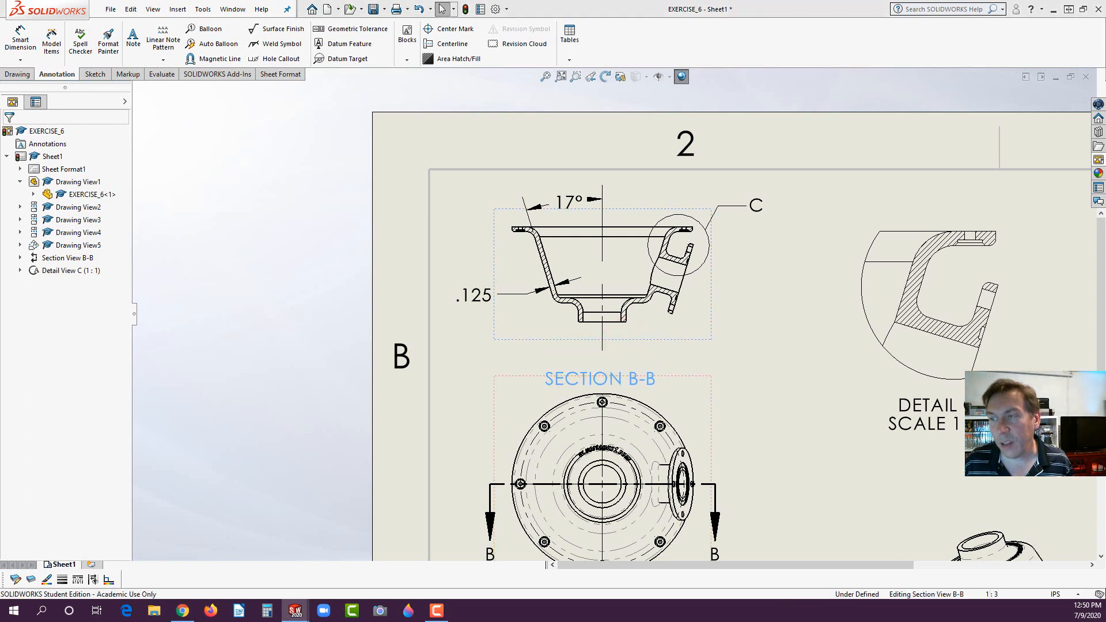
{"action": "left_click", "coordinate": [642, 340]}
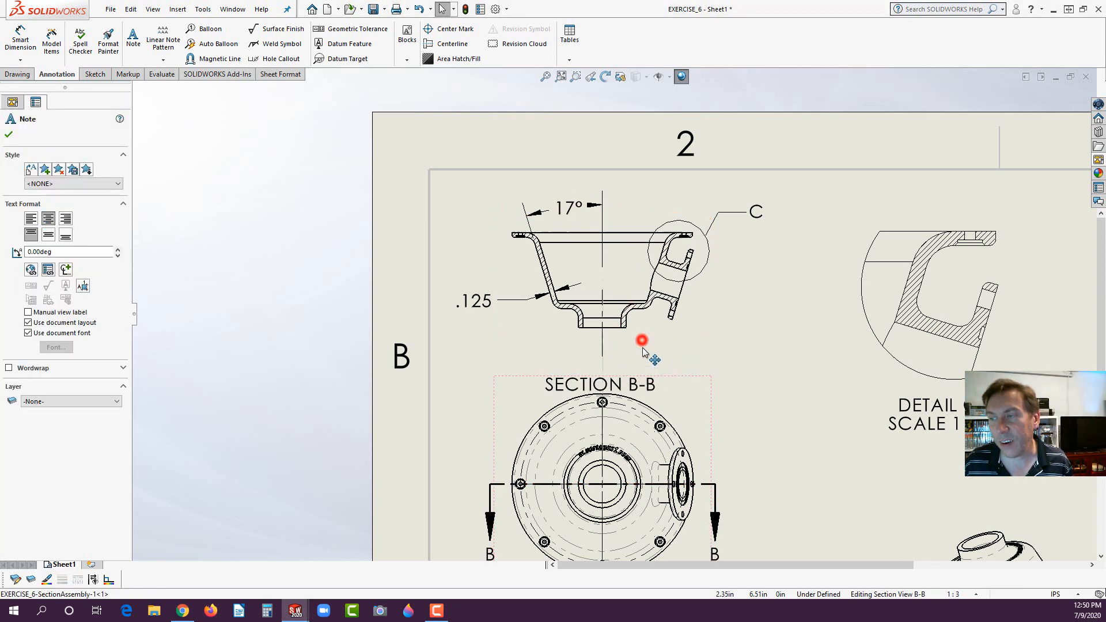
{"action": "left_click", "coordinate": [641, 339]}
Lengthen the 17° dimension's vertical extension line slightly along the axis of Section B-B.
{"action": "left_click", "coordinate": [568, 207]}
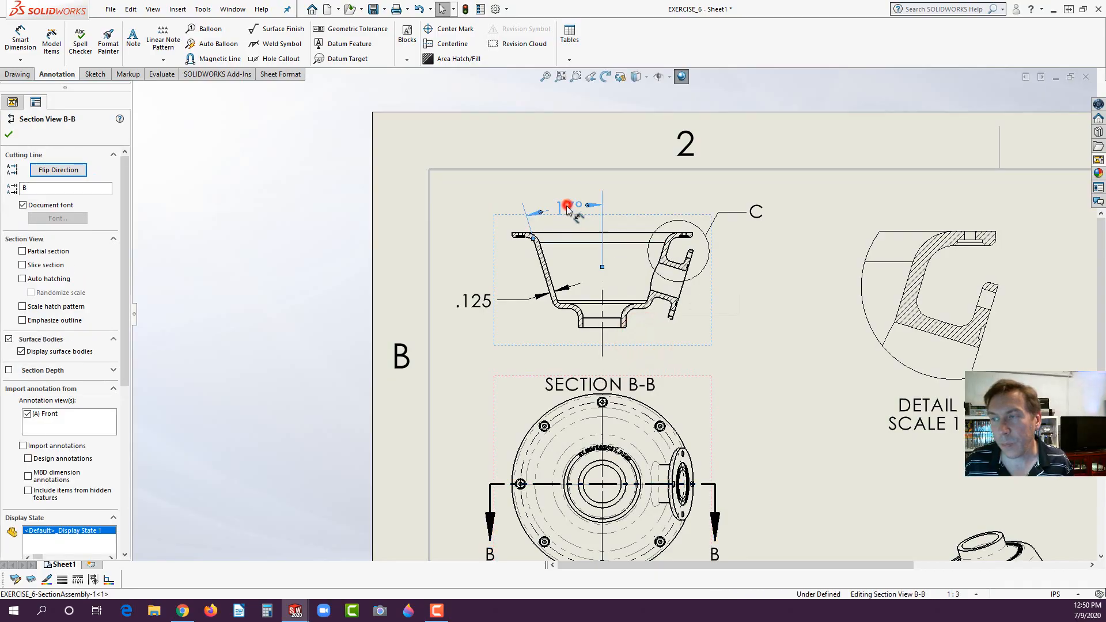
{"action": "left_click", "coordinate": [602, 266]}
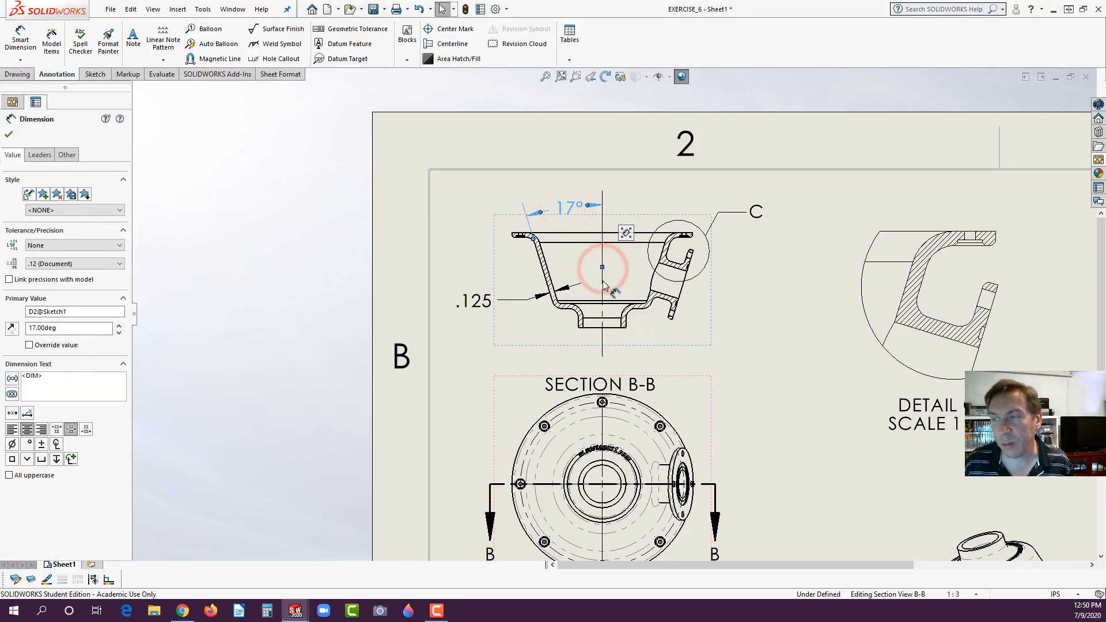
{"action": "left_click", "coordinate": [710, 354]}
Add a note with the centerline symbol below the centerline in Section B-B and set its font size to 9.
{"action": "scroll", "coordinate": [608, 195], "scroll_direction": "down", "scroll_amount": 3}
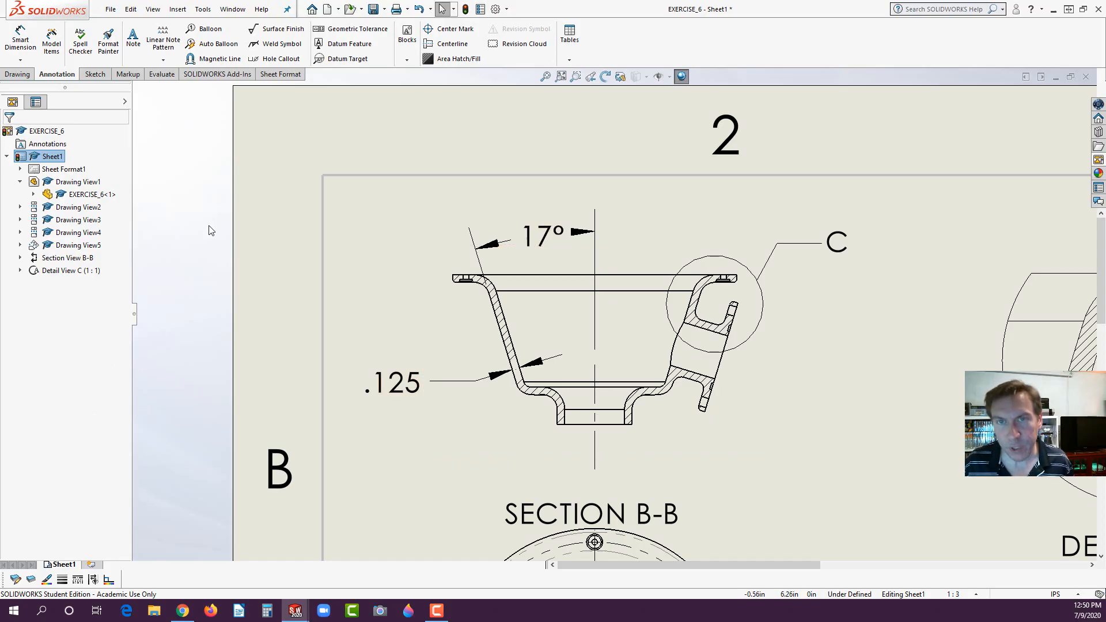
{"action": "left_click", "coordinate": [136, 45]}
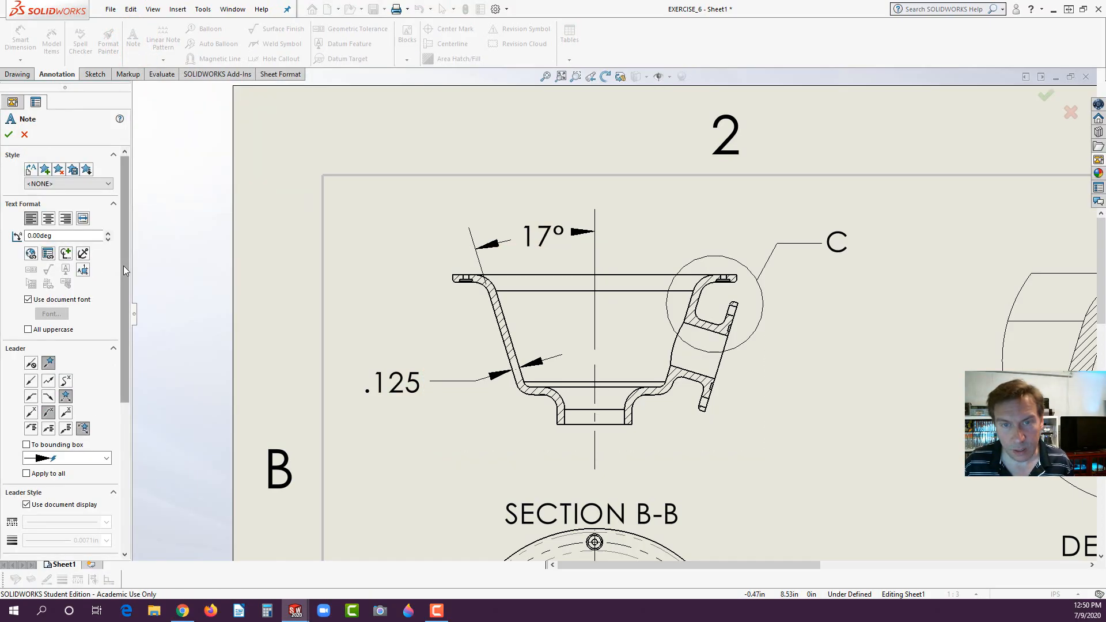
{"action": "left_click", "coordinate": [66, 254]}
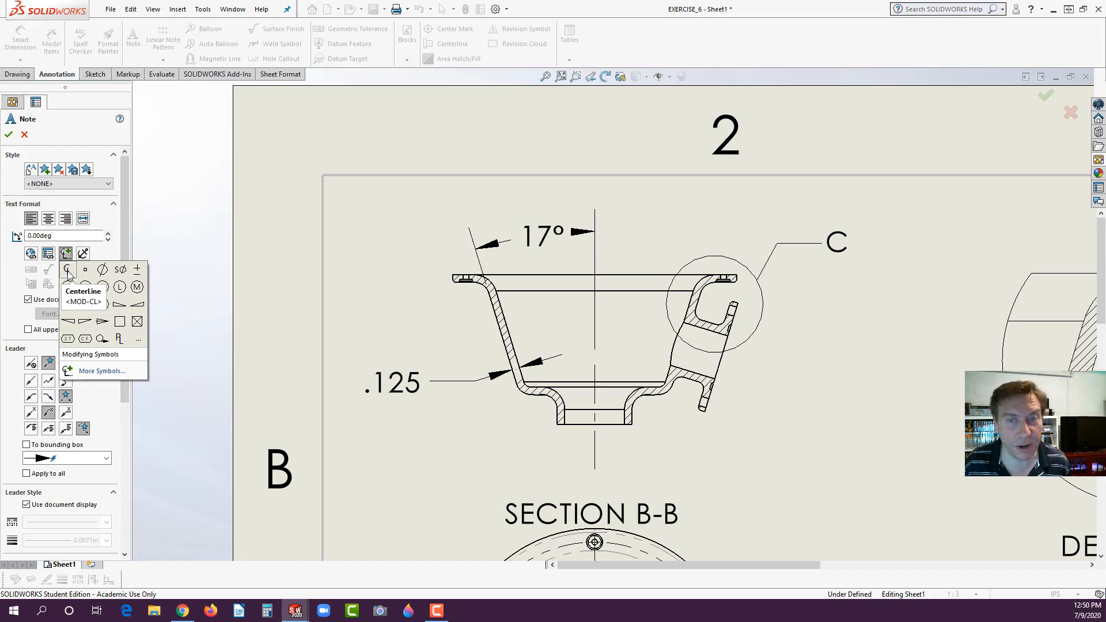
{"action": "left_click", "coordinate": [67, 271]}
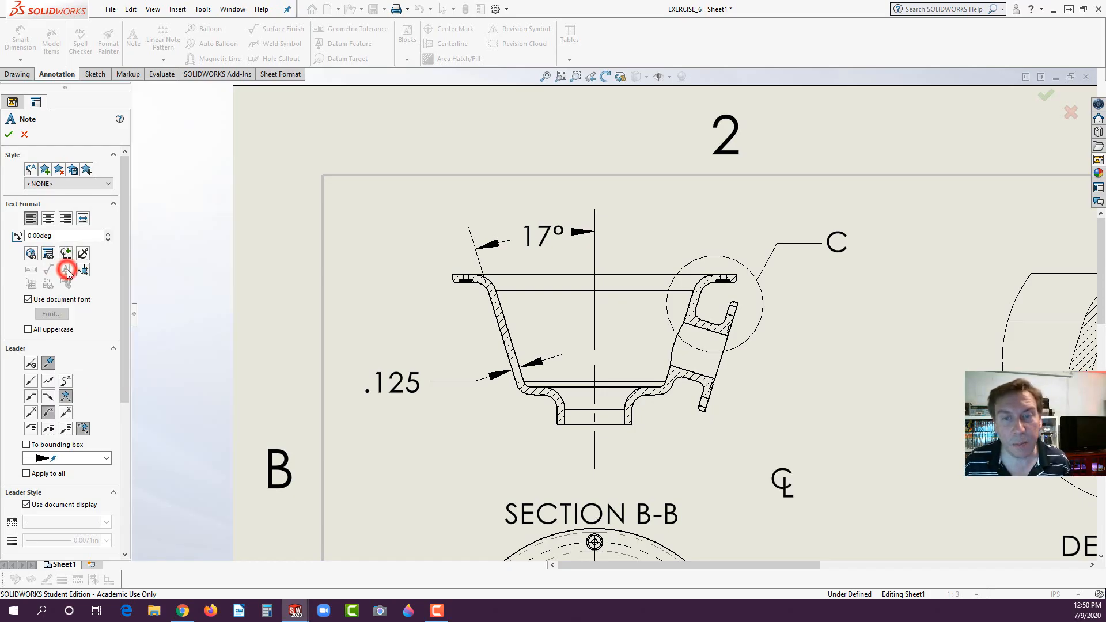
{"action": "left_click", "coordinate": [579, 471]}
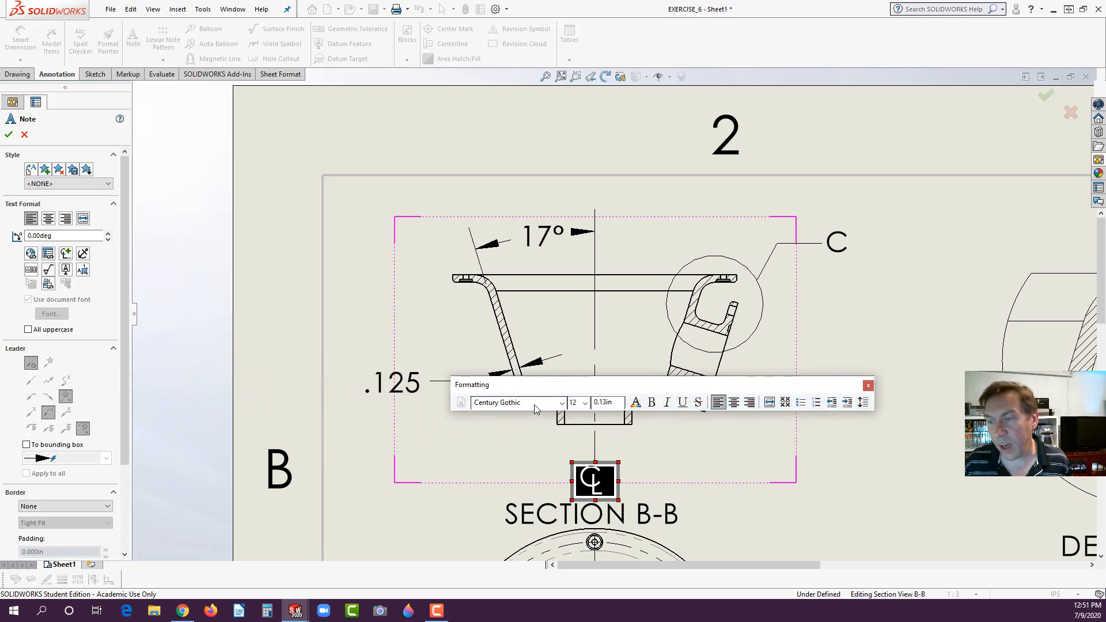
{"action": "left_click", "coordinate": [586, 404]}
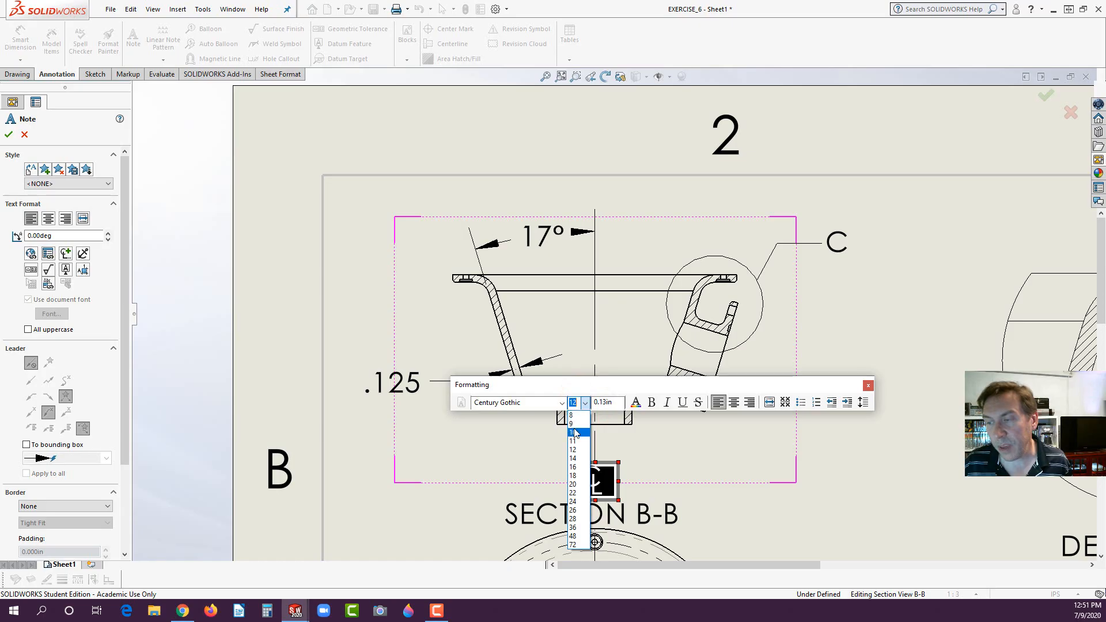
{"action": "left_click", "coordinate": [572, 424]}
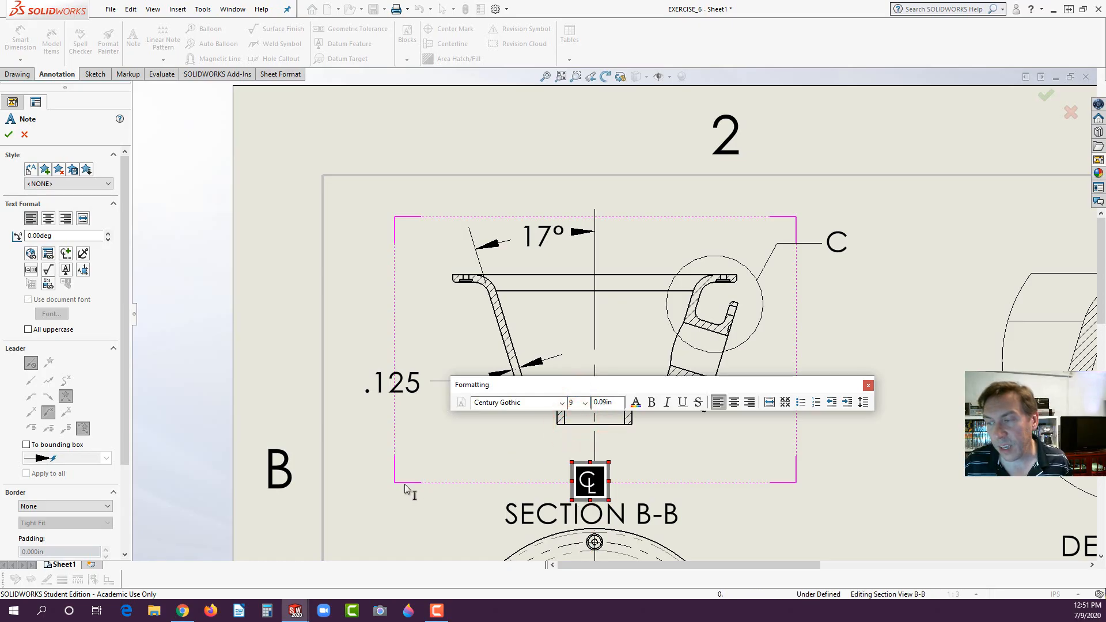
{"action": "left_click", "coordinate": [343, 525]}
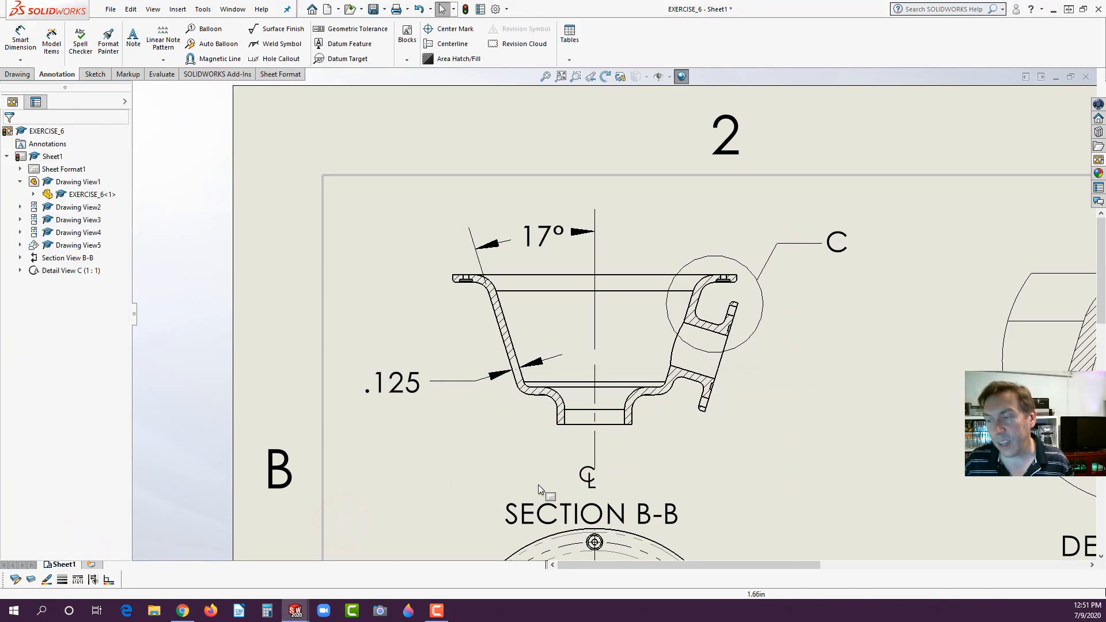
Center the centerline symbol under the axis of Section B-B and shift the section view up slightly.
{"action": "left_click", "coordinate": [589, 480]}
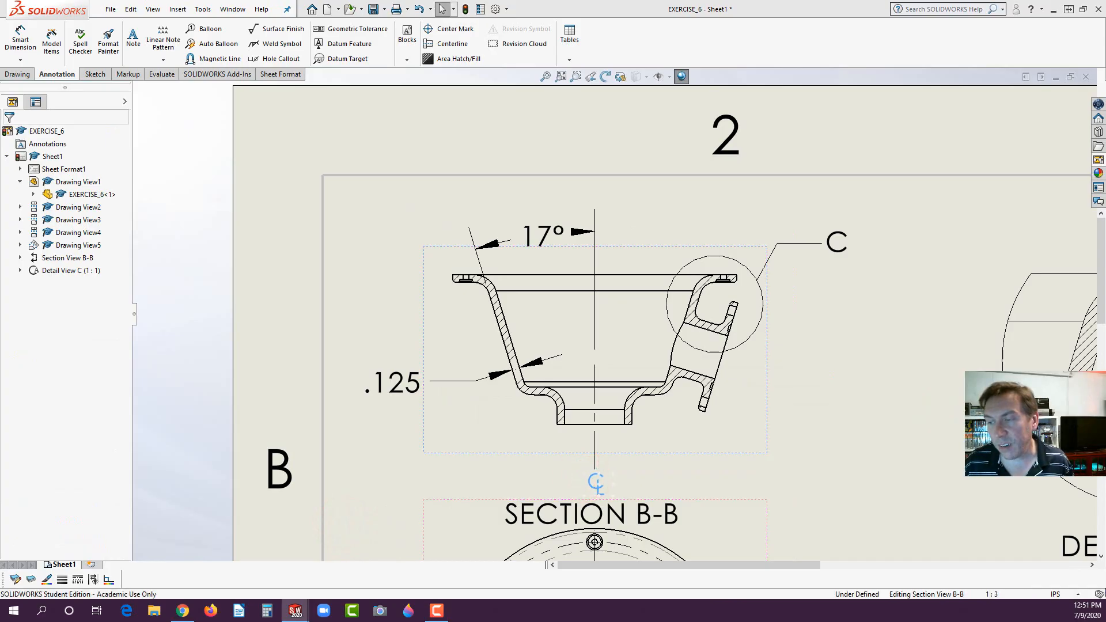
{"action": "left_click", "coordinate": [632, 468]}
{"action": "left_click", "coordinate": [701, 466]}
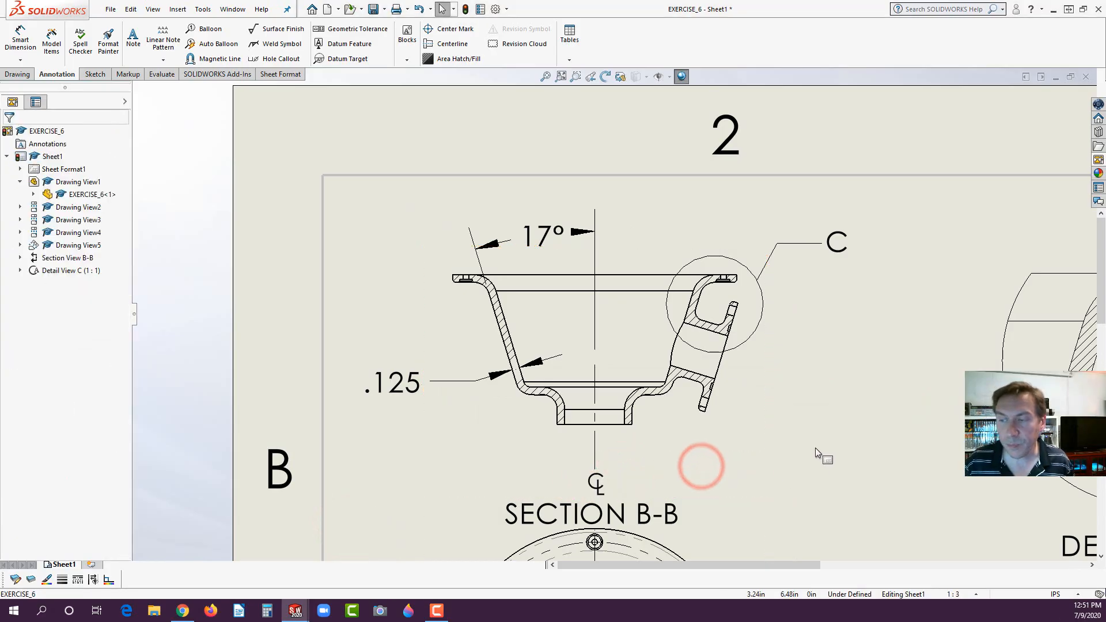
{"action": "left_click_drag", "start_coordinate": [649, 454], "coordinate": [653, 426]}
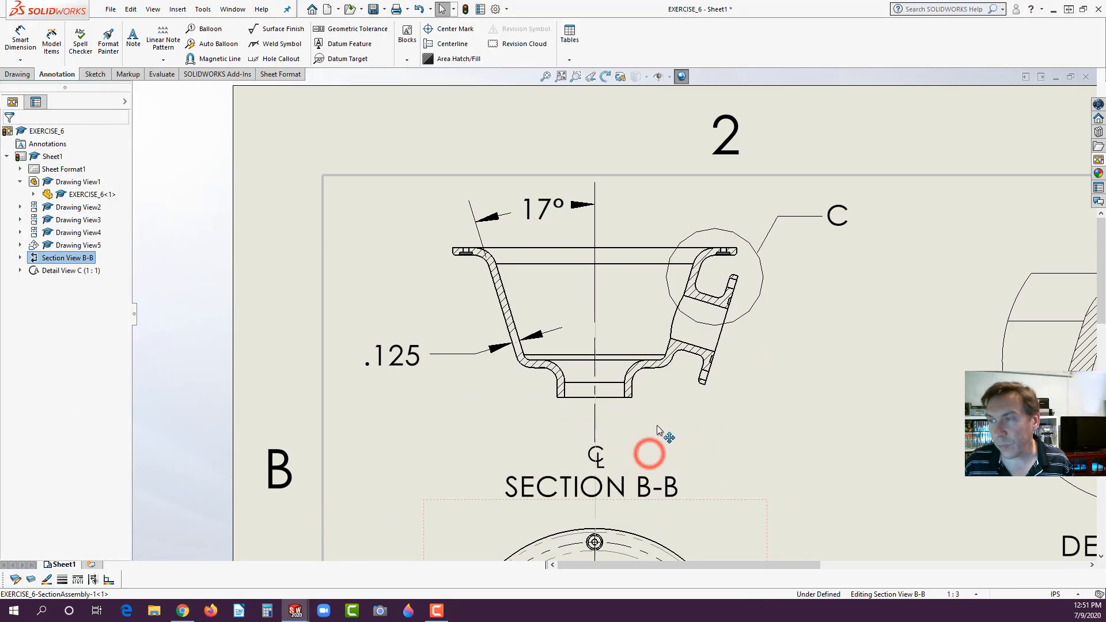
{"action": "left_click", "coordinate": [736, 459]}
Move the Ø4.75 dimension from the front view to the circular top view, above its flange.
{"action": "scroll", "coordinate": [802, 465], "scroll_direction": "up", "scroll_amount": 4}
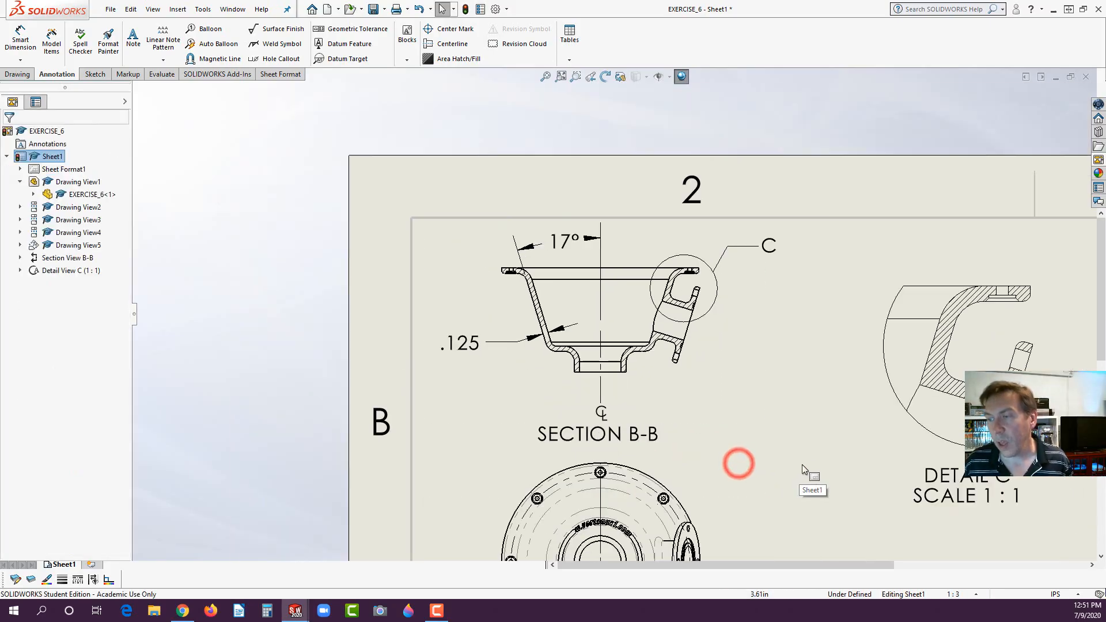
{"action": "scroll", "coordinate": [691, 314], "scroll_direction": "down", "scroll_amount": 2}
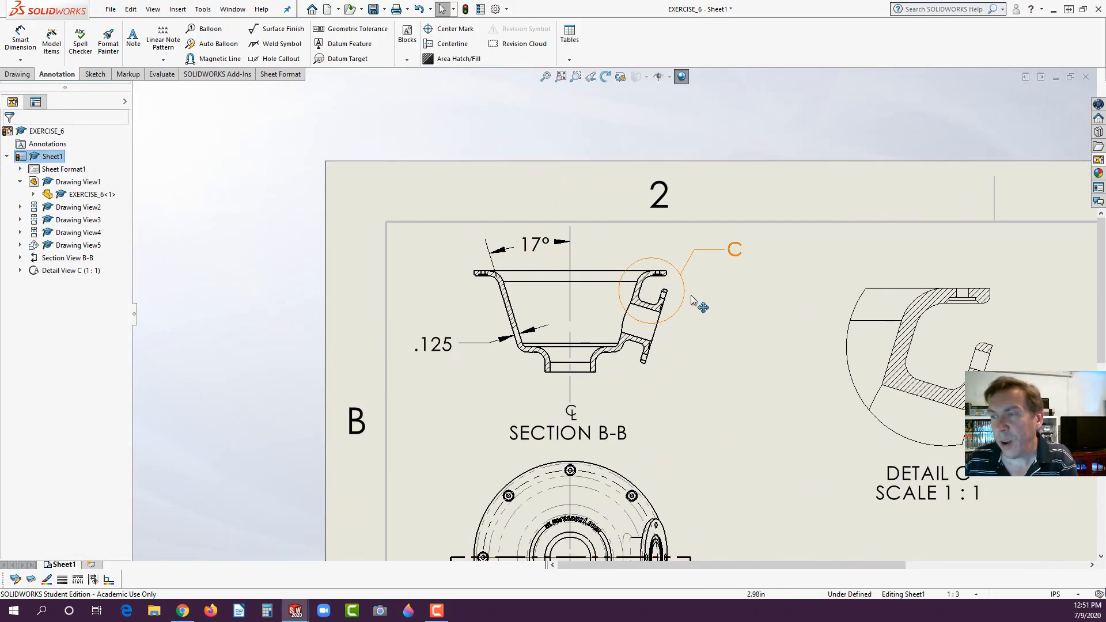
{"action": "scroll", "coordinate": [720, 304], "scroll_direction": "up", "scroll_amount": 3}
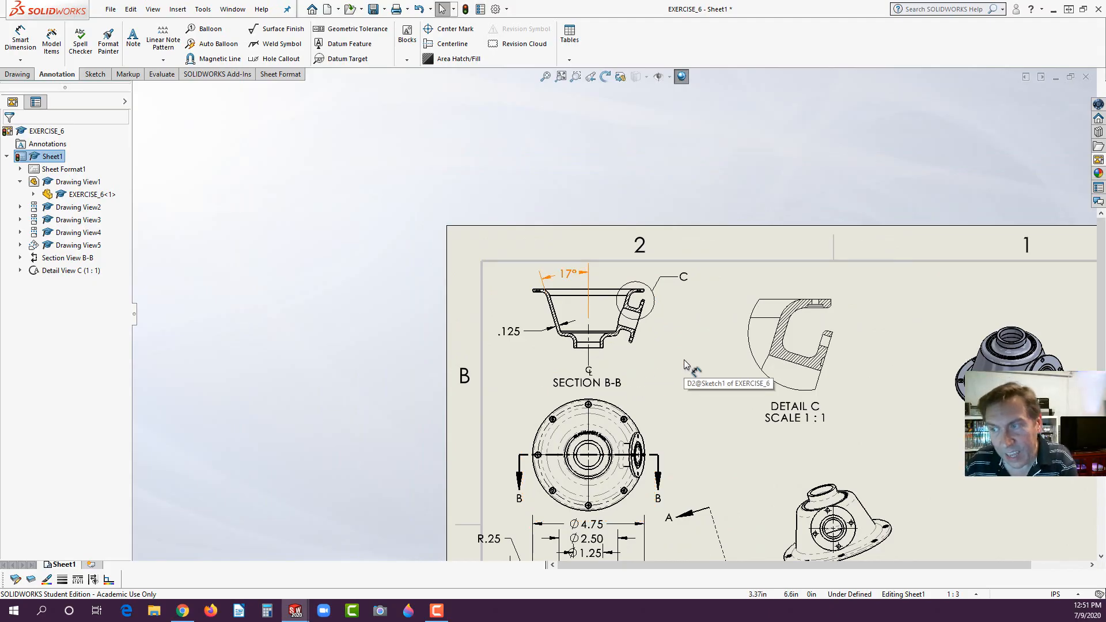
{"action": "scroll", "coordinate": [623, 416], "scroll_direction": "up", "scroll_amount": 3}
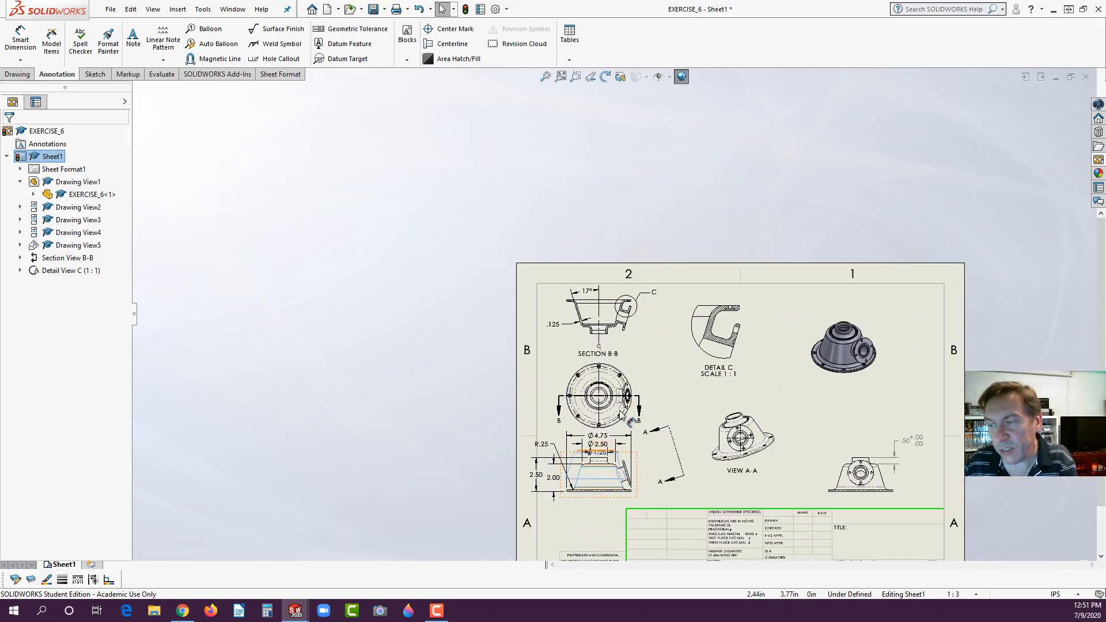
{"action": "scroll", "coordinate": [625, 417], "scroll_direction": "down", "scroll_amount": 5}
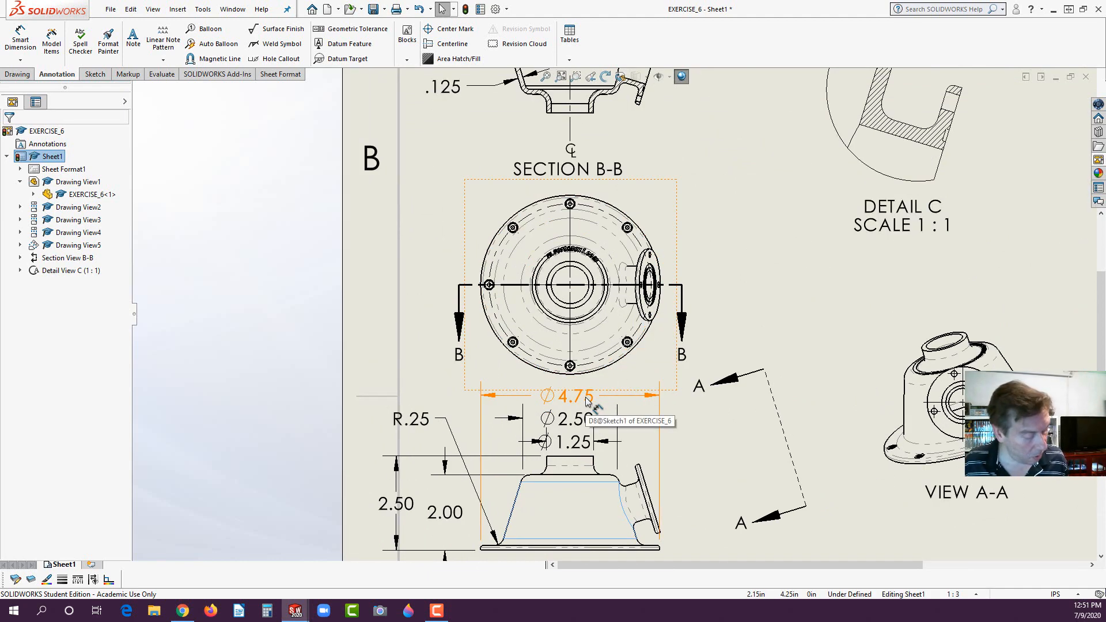
{"action": "mouse_move", "coordinate": [586, 398]}
{"action": "left_mouse_down"}
{"action": "mouse_move", "coordinate": [595, 402]}
{"action": "mouse_move", "coordinate": [596, 299]}
{"action": "mouse_move", "coordinate": [648, 225]}
{"action": "mouse_move", "coordinate": [714, 192]}
{"action": "left_mouse_up"}
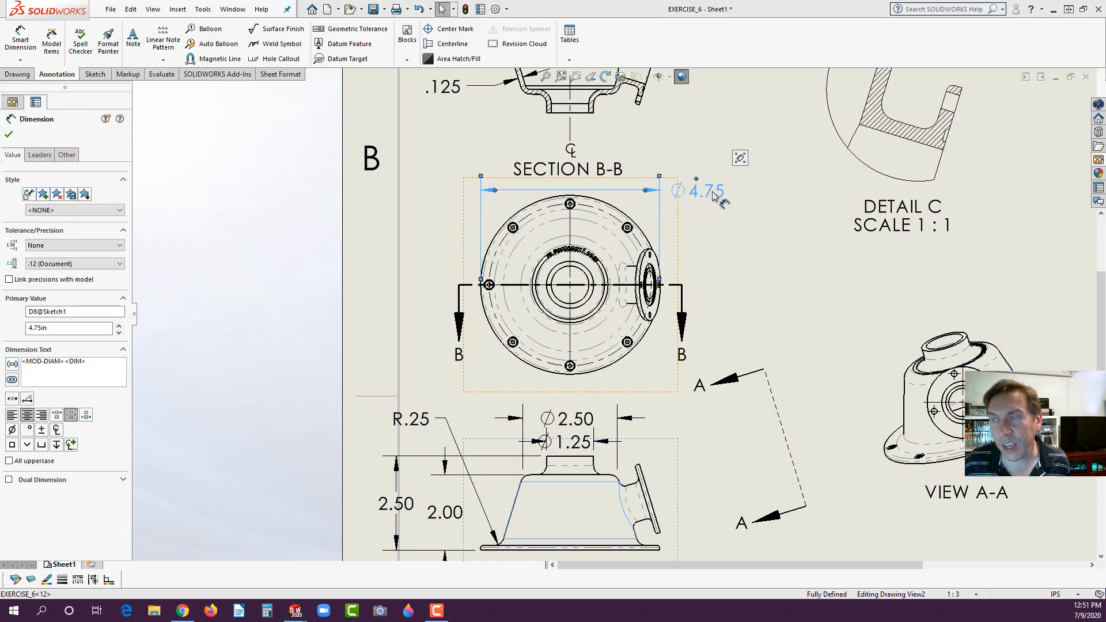
Display the Ø4.75 dimension as a diameter and place its text outside the flange circle, up and to the right.
{"action": "left_click", "coordinate": [41, 155]}
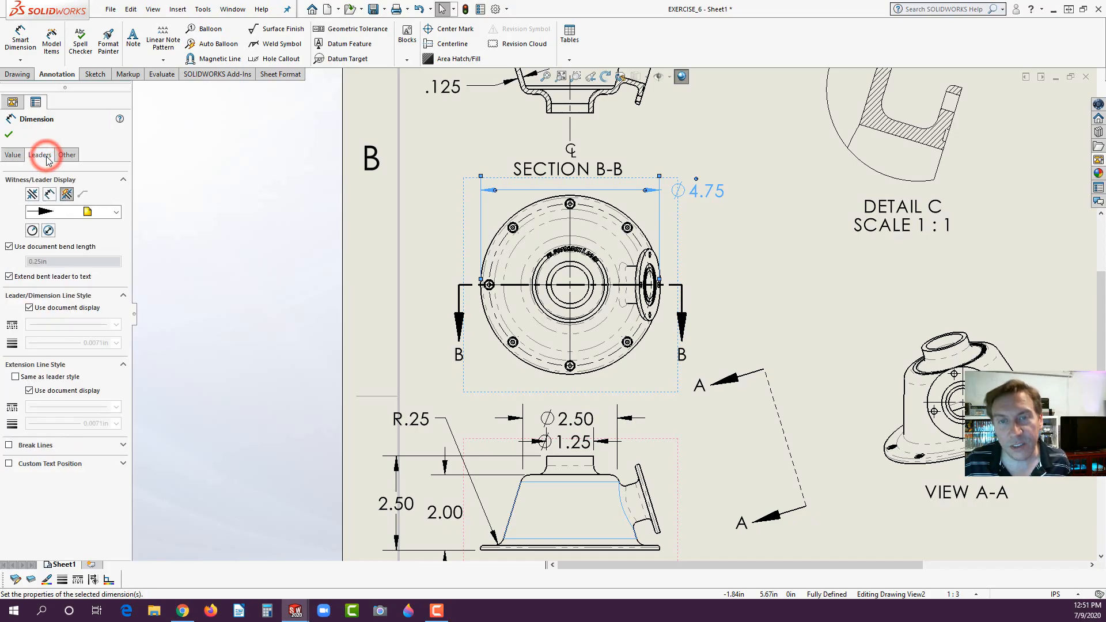
{"action": "left_click", "coordinate": [48, 231]}
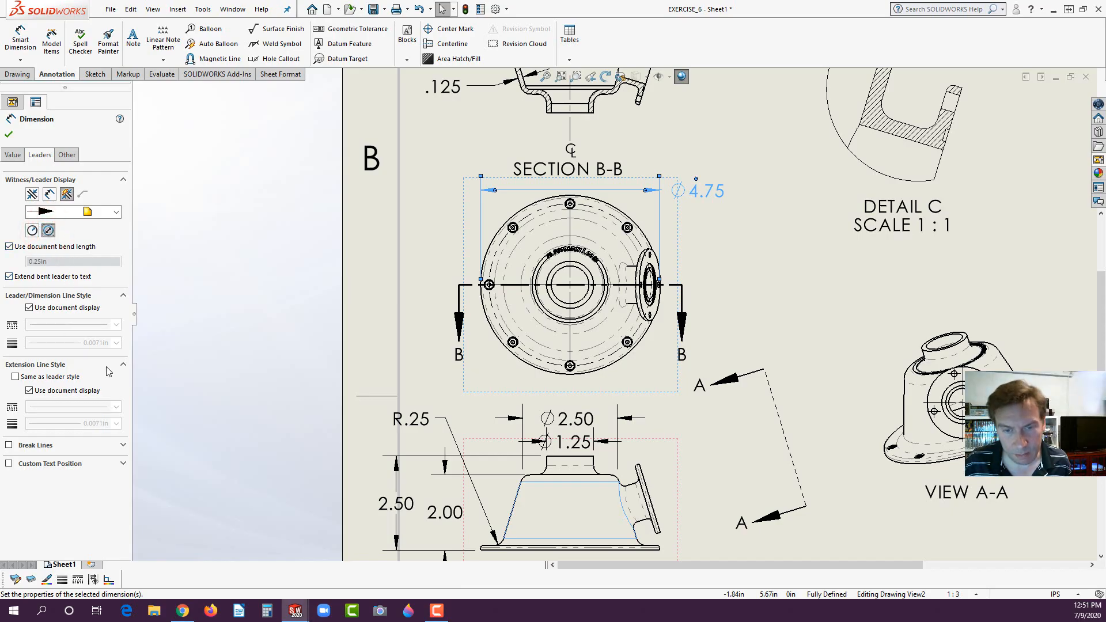
{"action": "left_click_drag", "start_coordinate": [704, 199], "coordinate": [718, 196]}
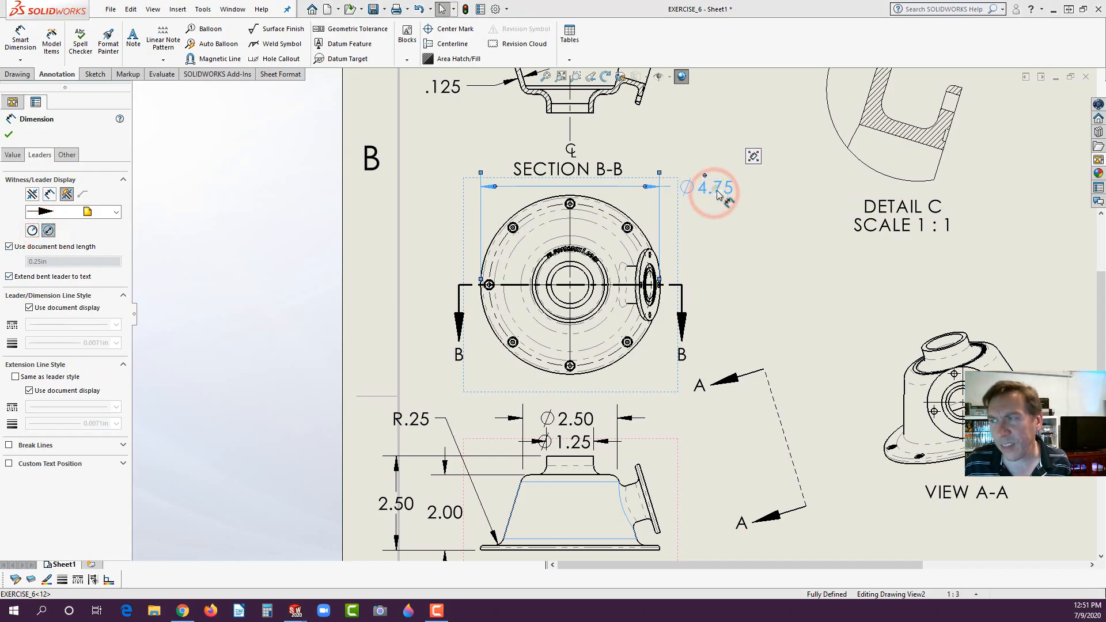
{"action": "right_click", "coordinate": [718, 195]}
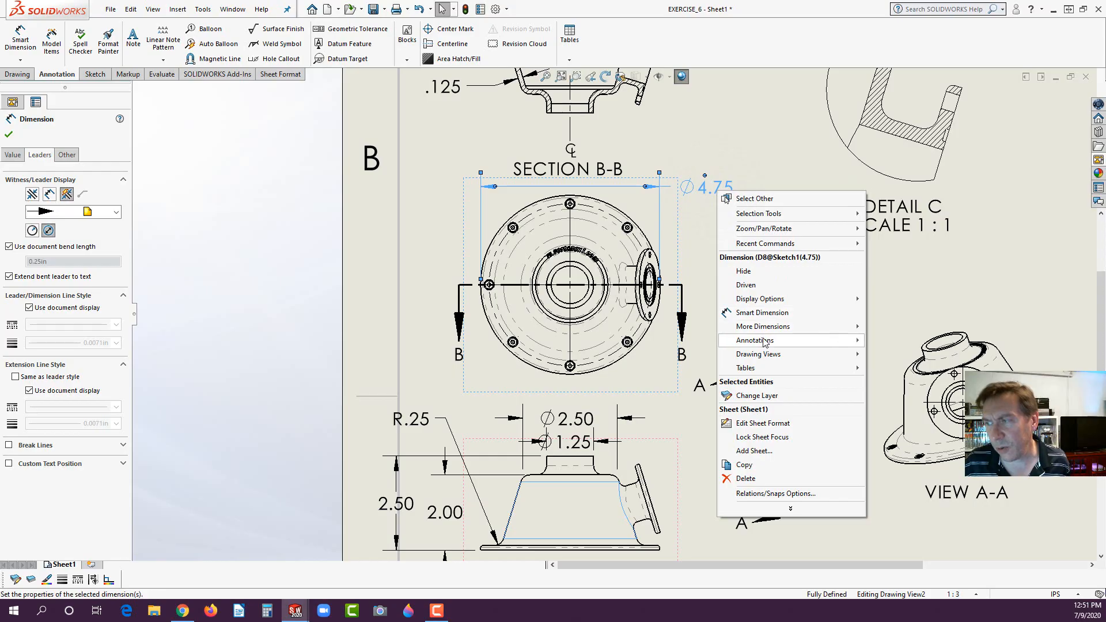
{"action": "mouse_move", "coordinate": [770, 303]}
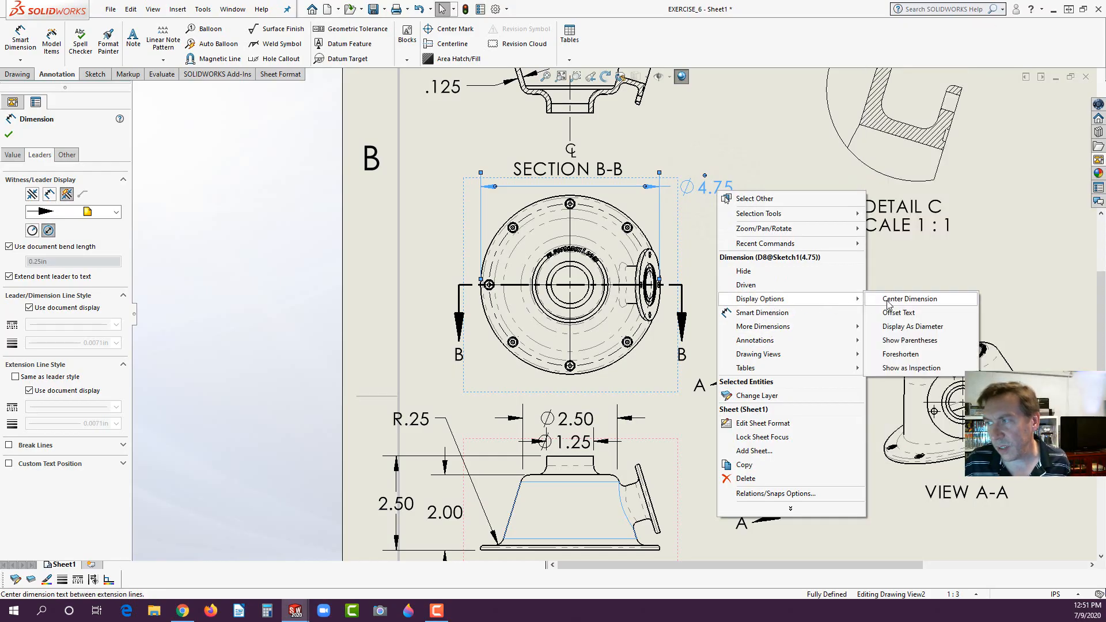
{"action": "left_click", "coordinate": [906, 327]}
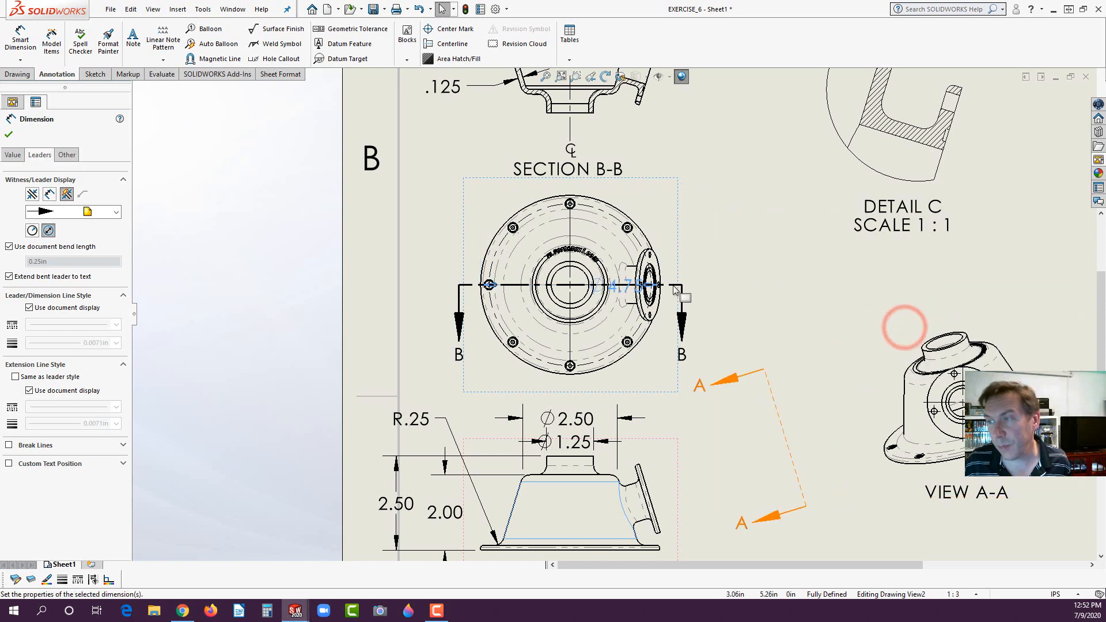
{"action": "left_click_drag", "start_coordinate": [634, 286], "coordinate": [727, 183]}
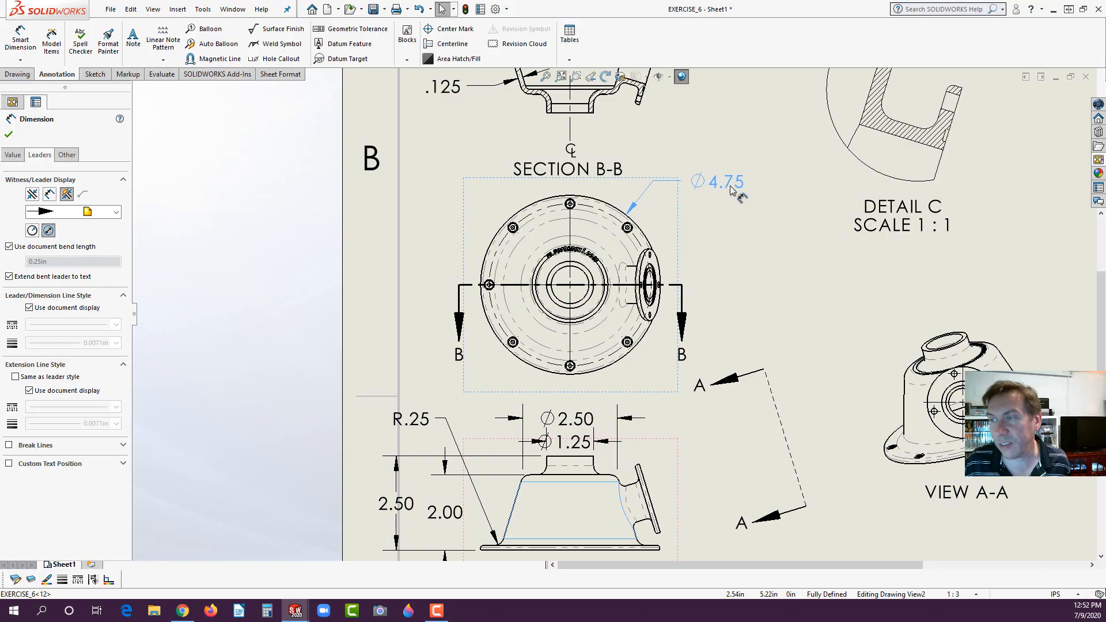
{"action": "left_click", "coordinate": [735, 262]}
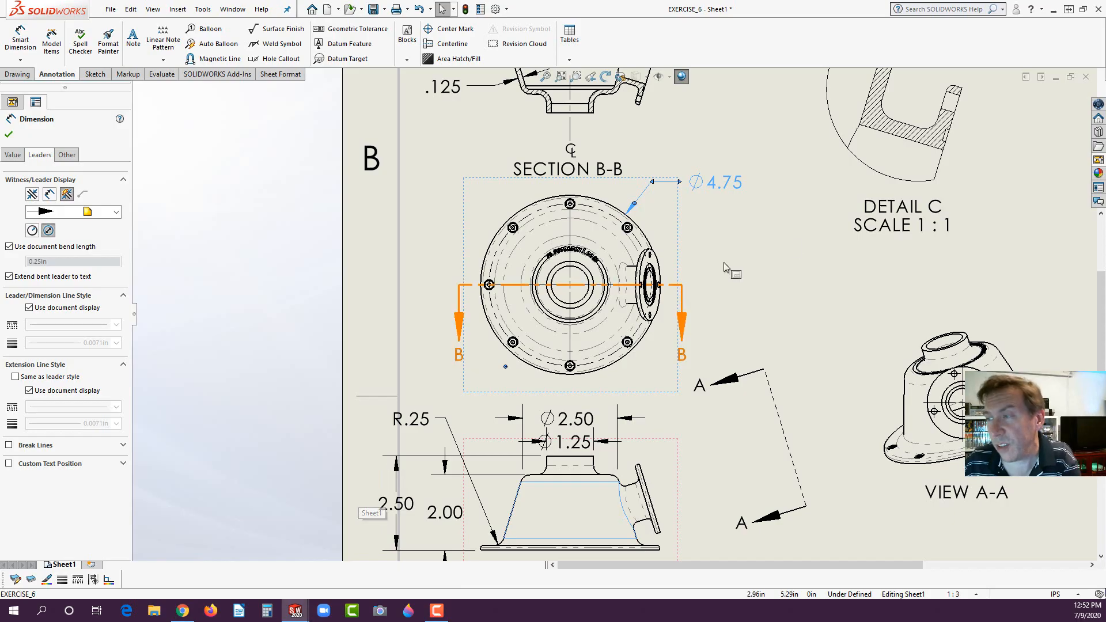
{"action": "left_click", "coordinate": [787, 234]}
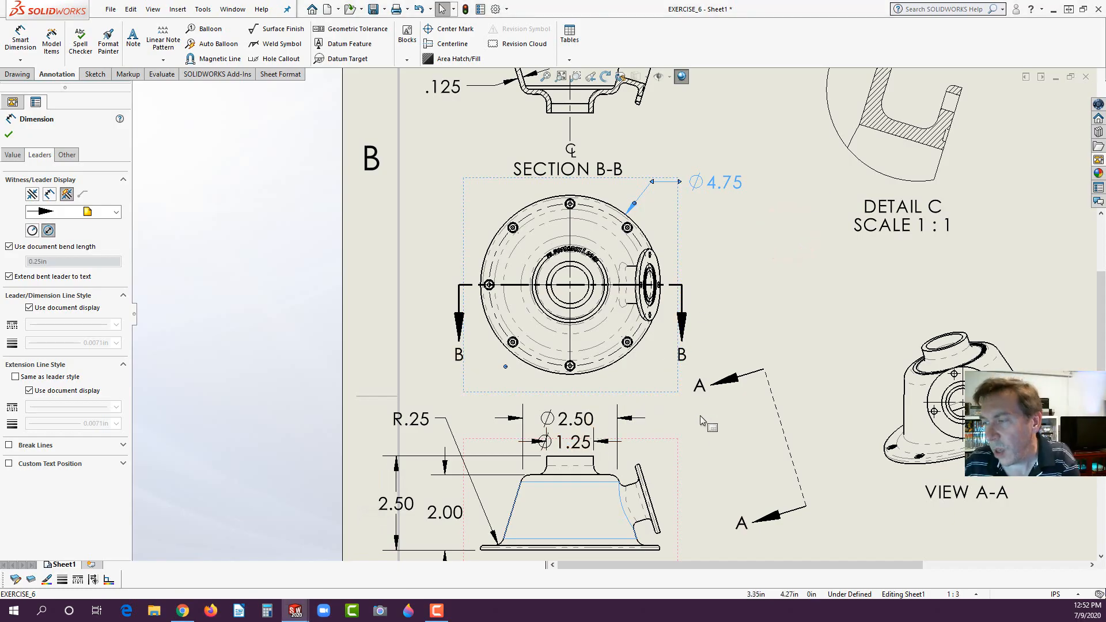
{"action": "left_click", "coordinate": [700, 447]}
Delete the Ø1.25 dimension above the neck in the front view.
{"action": "scroll", "coordinate": [699, 450], "scroll_direction": "up", "scroll_amount": 3}
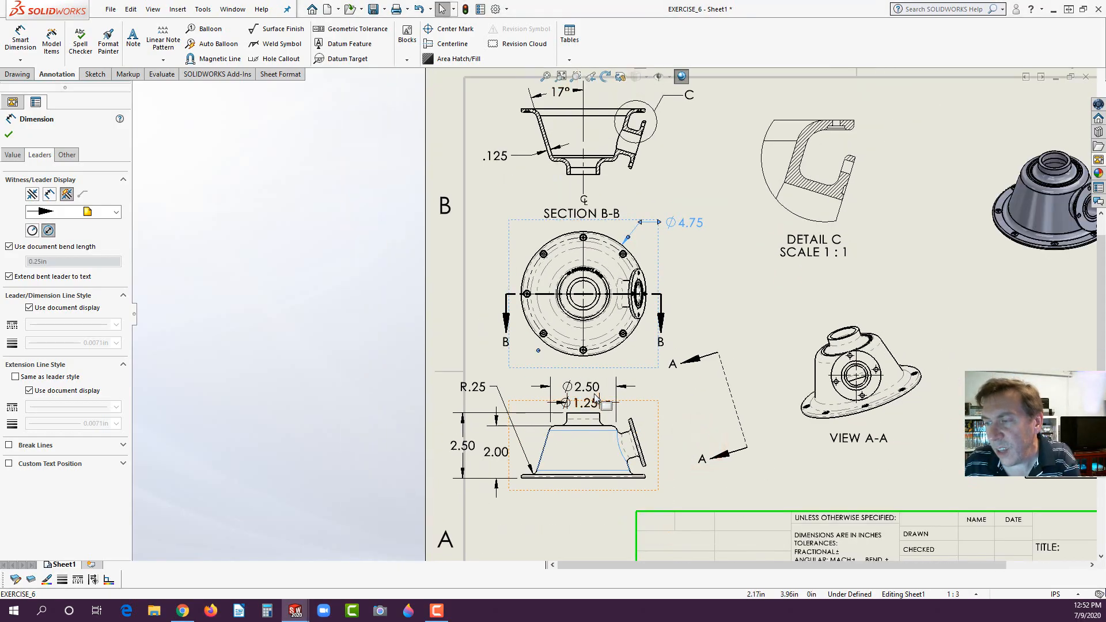
{"action": "left_click", "coordinate": [592, 389]}
{"action": "left_click", "coordinate": [585, 402]}
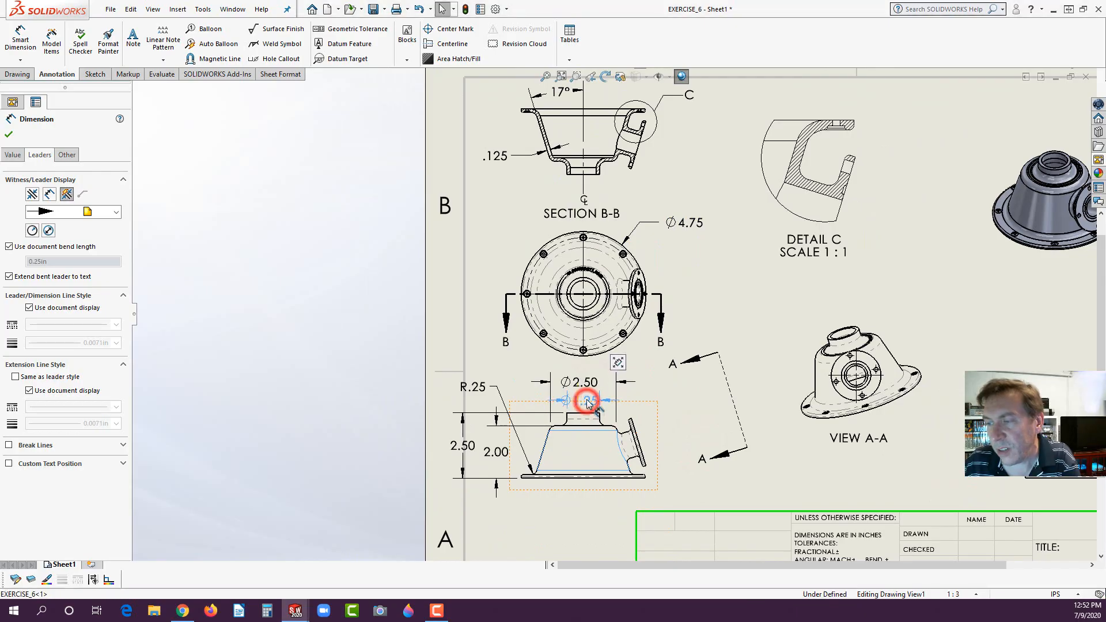
{"action": "scroll", "coordinate": [602, 386], "scroll_direction": "down", "scroll_amount": 5}
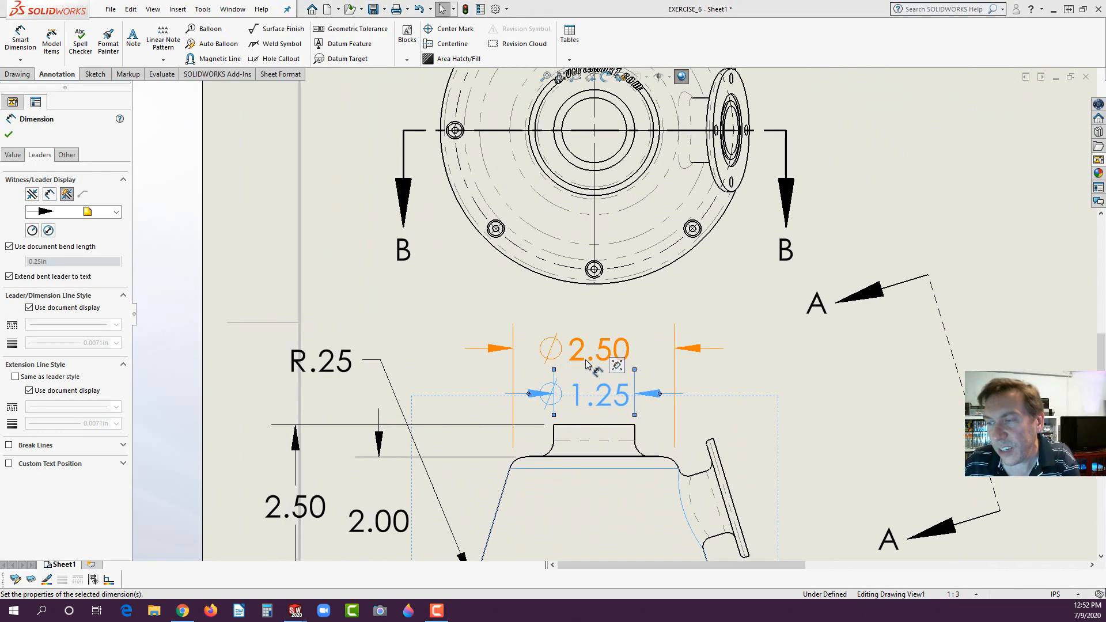
{"action": "left_click", "coordinate": [596, 406]}
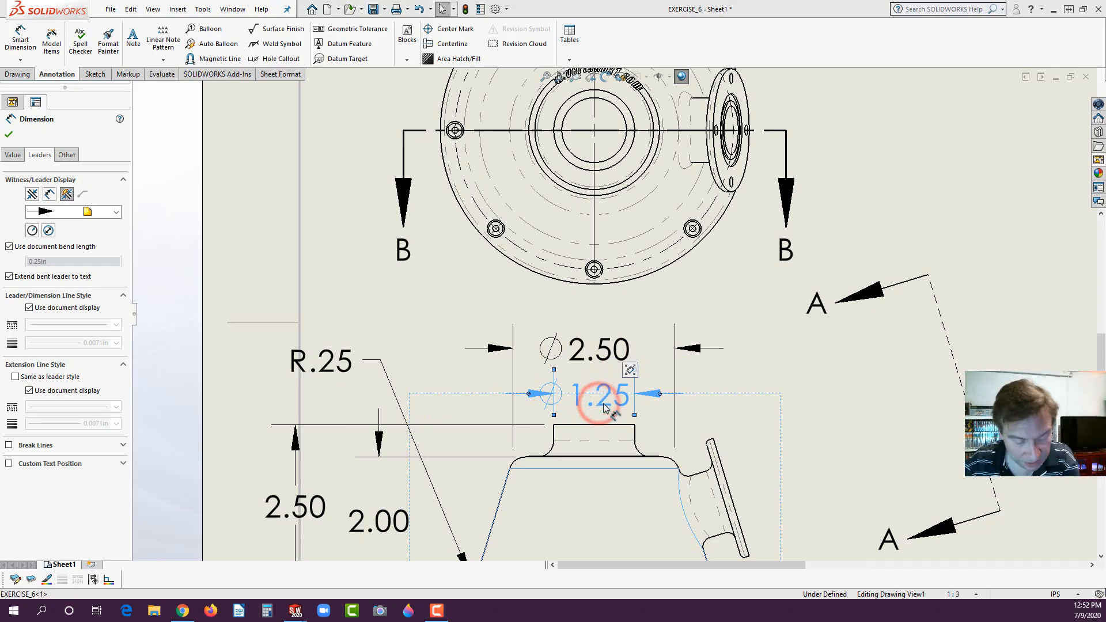
{"action": "key", "text": "Delete"}
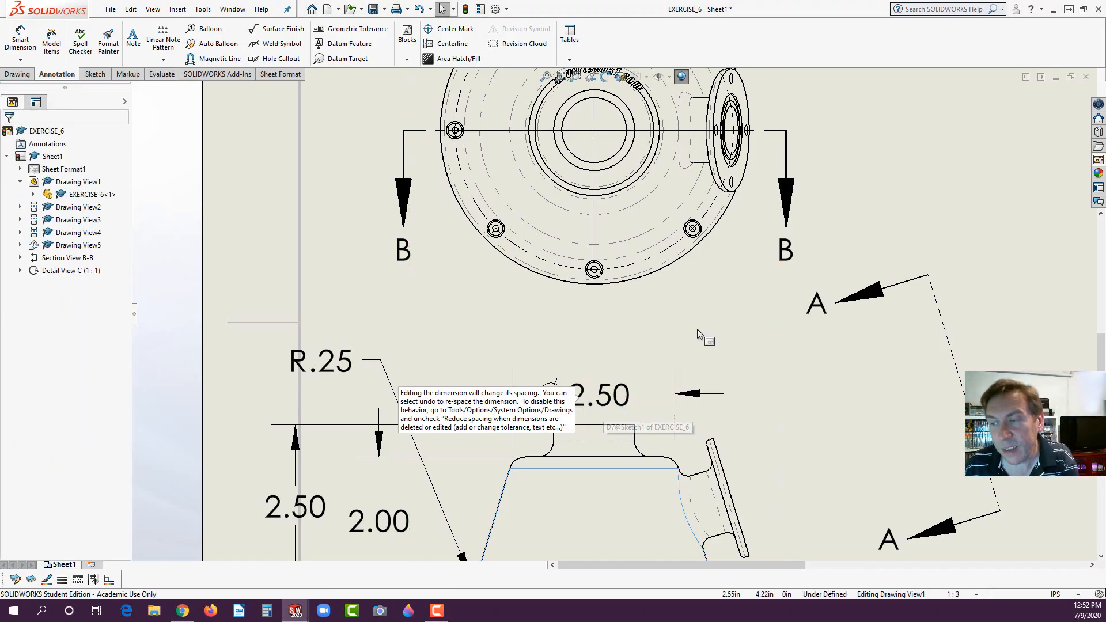
{"action": "left_click", "coordinate": [675, 344]}
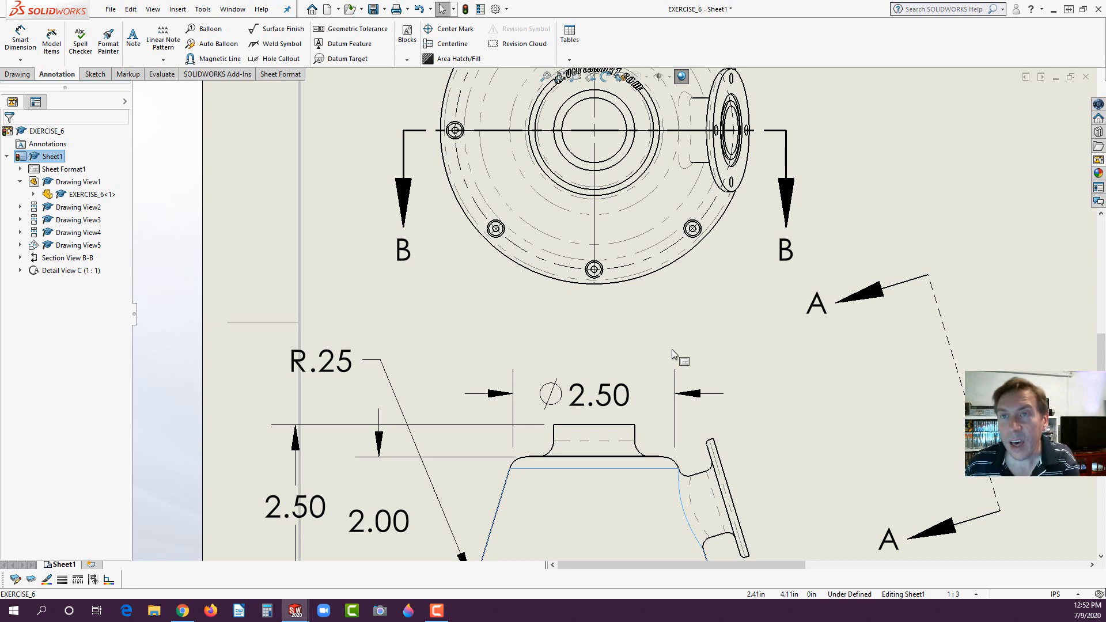
{"action": "left_click", "coordinate": [154, 10]}
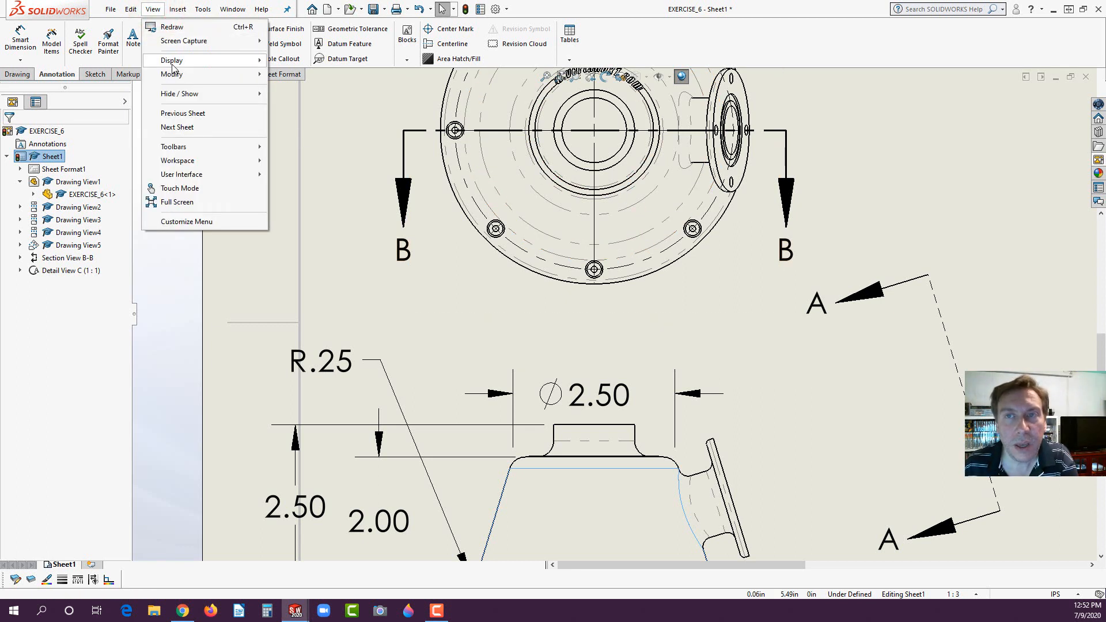
{"action": "mouse_move", "coordinate": [169, 60]}
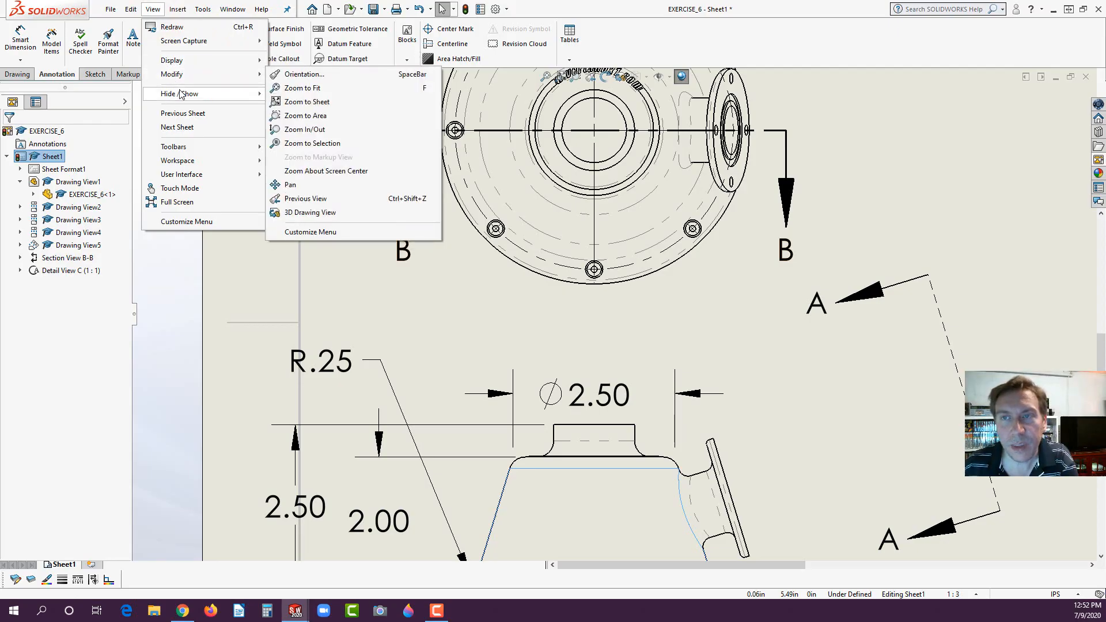
{"action": "mouse_move", "coordinate": [180, 94]}
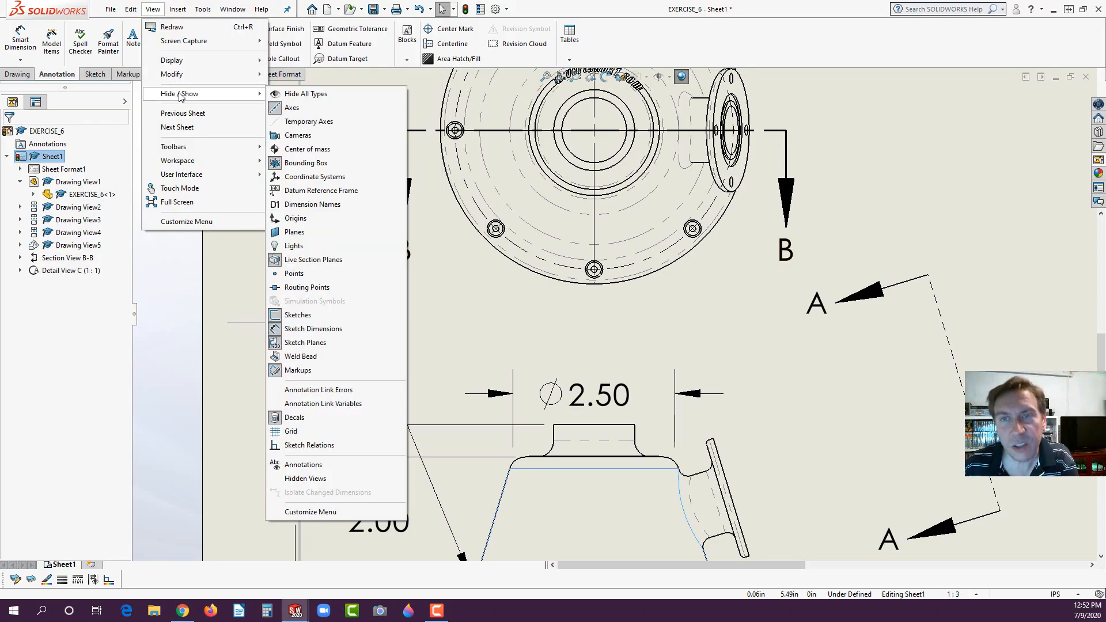
{"action": "left_click", "coordinate": [87, 383]}
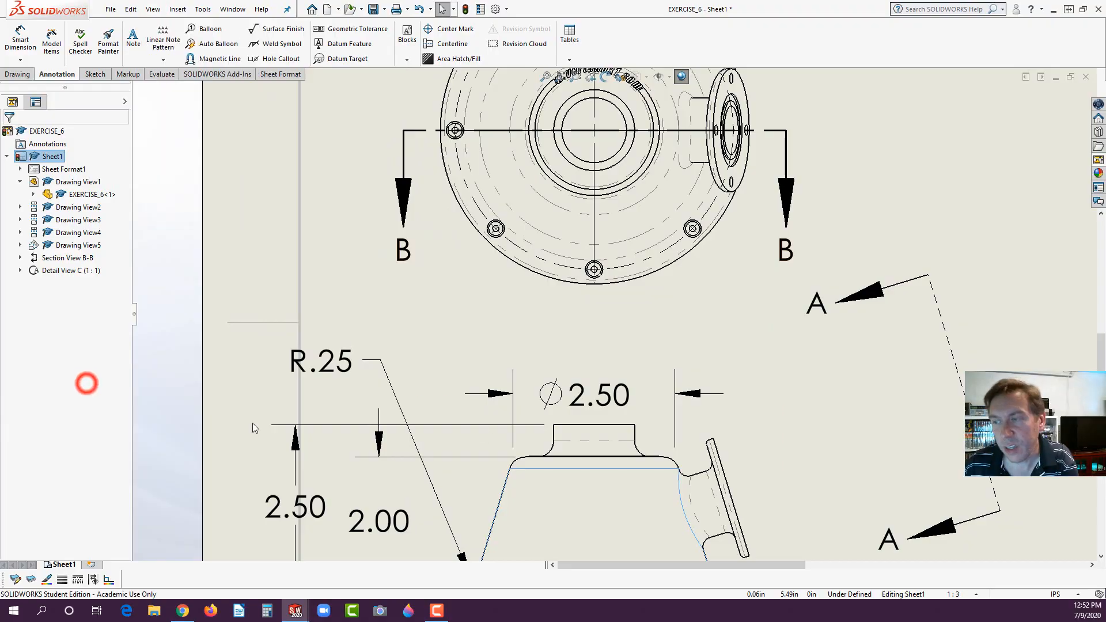
Move the 2.00 and 2.50 height dimensions closer to the front view and flip the 2.00 dimension's arrows inside its extension lines.
{"action": "scroll", "coordinate": [419, 454], "scroll_direction": "up", "scroll_amount": 3}
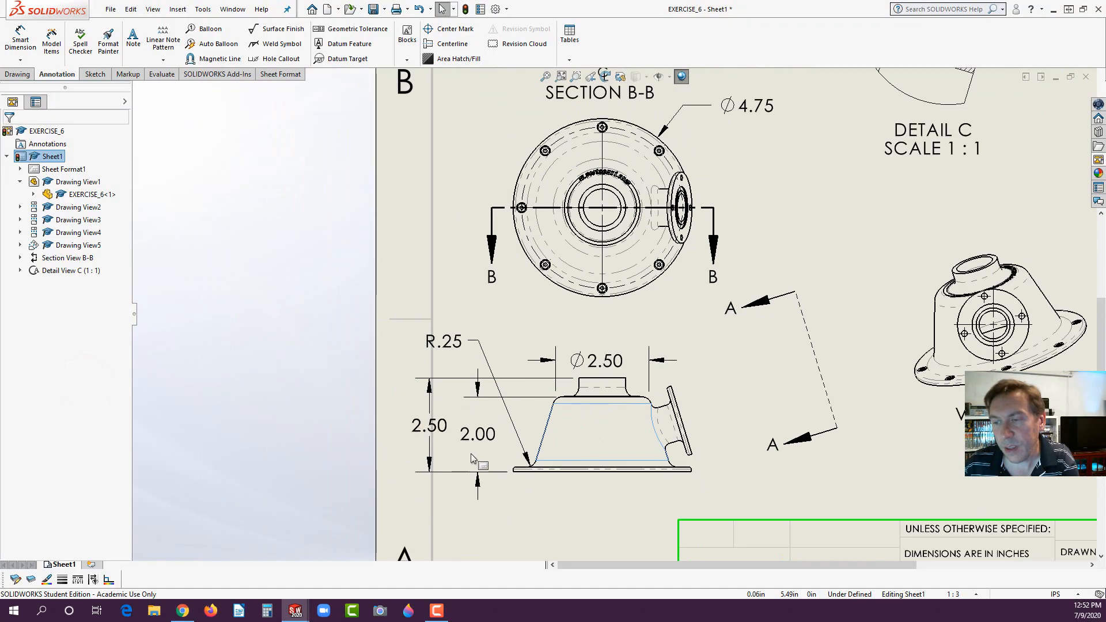
{"action": "scroll", "coordinate": [668, 449], "scroll_direction": "down", "scroll_amount": 1}
{"action": "left_click_drag", "start_coordinate": [430, 423], "coordinate": [449, 421]}
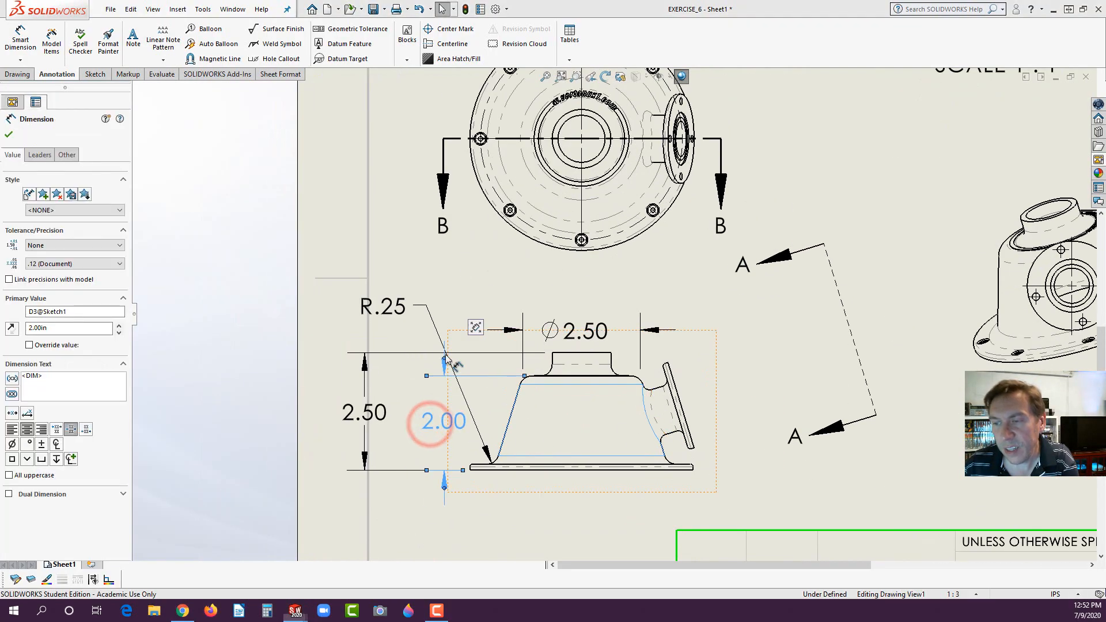
{"action": "left_click", "coordinate": [446, 356]}
{"action": "left_click", "coordinate": [446, 356]}
{"action": "left_click_drag", "start_coordinate": [371, 412], "coordinate": [403, 415]}
{"action": "scroll", "coordinate": [433, 375], "scroll_direction": "down", "scroll_amount": 5}
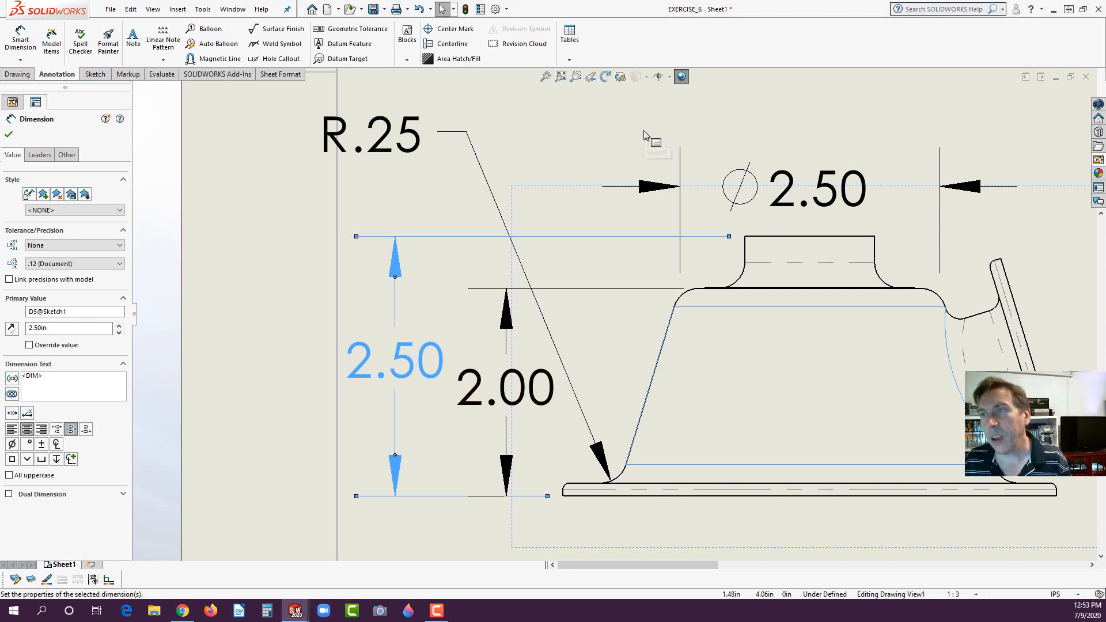
Set the document's annotation font height to 9 points in the drafting standard properties.
{"action": "left_click", "coordinate": [494, 10]}
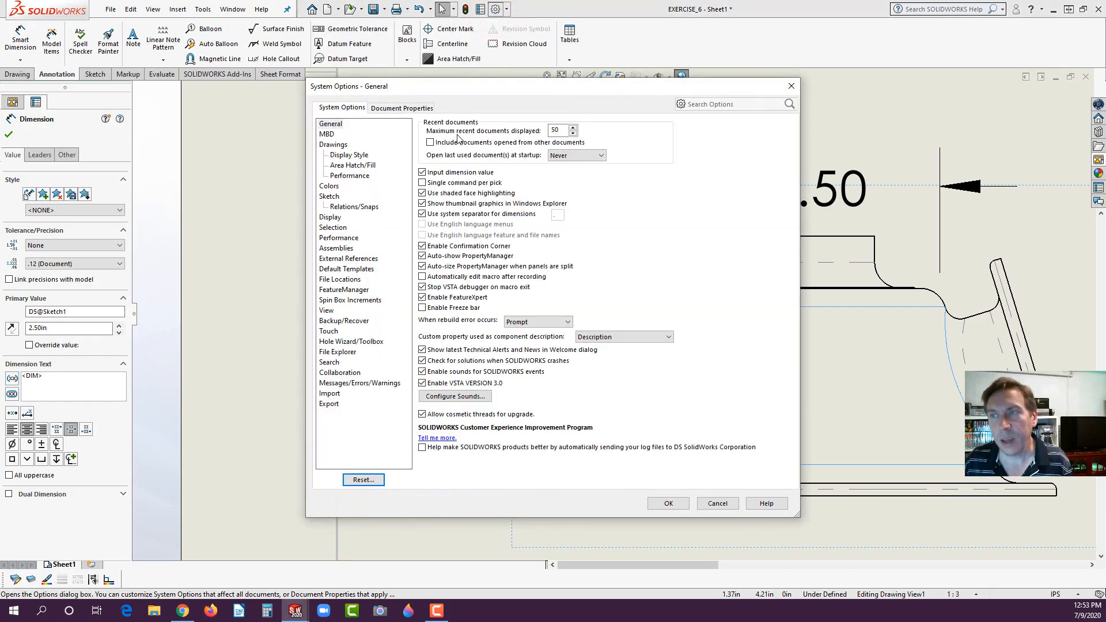
{"action": "left_click", "coordinate": [413, 110]}
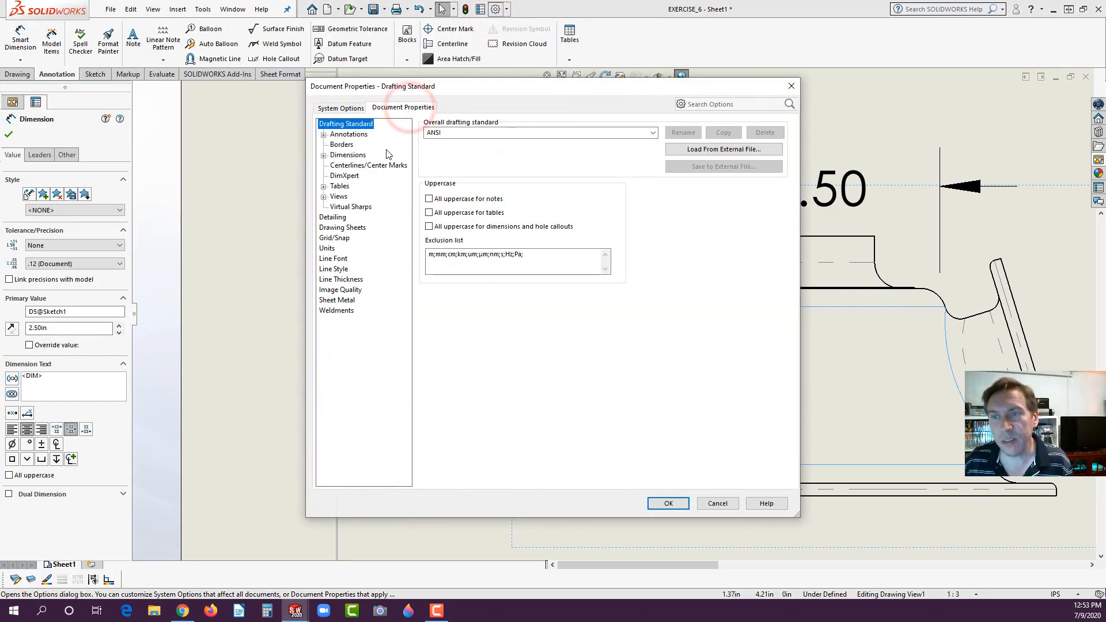
{"action": "left_click", "coordinate": [347, 136]}
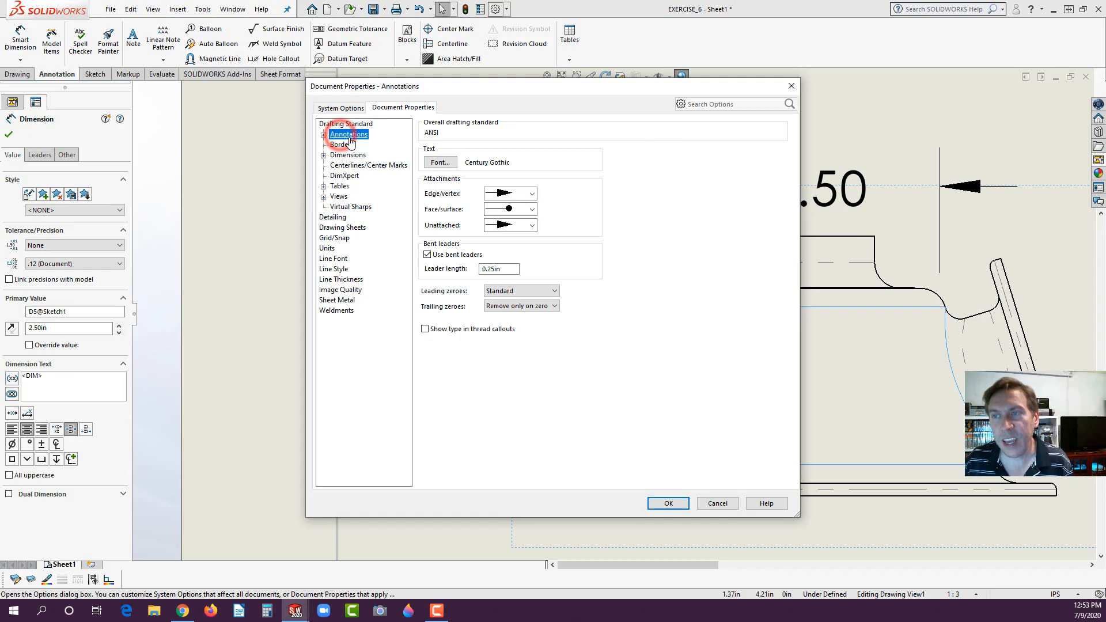
{"action": "left_click", "coordinate": [443, 163]}
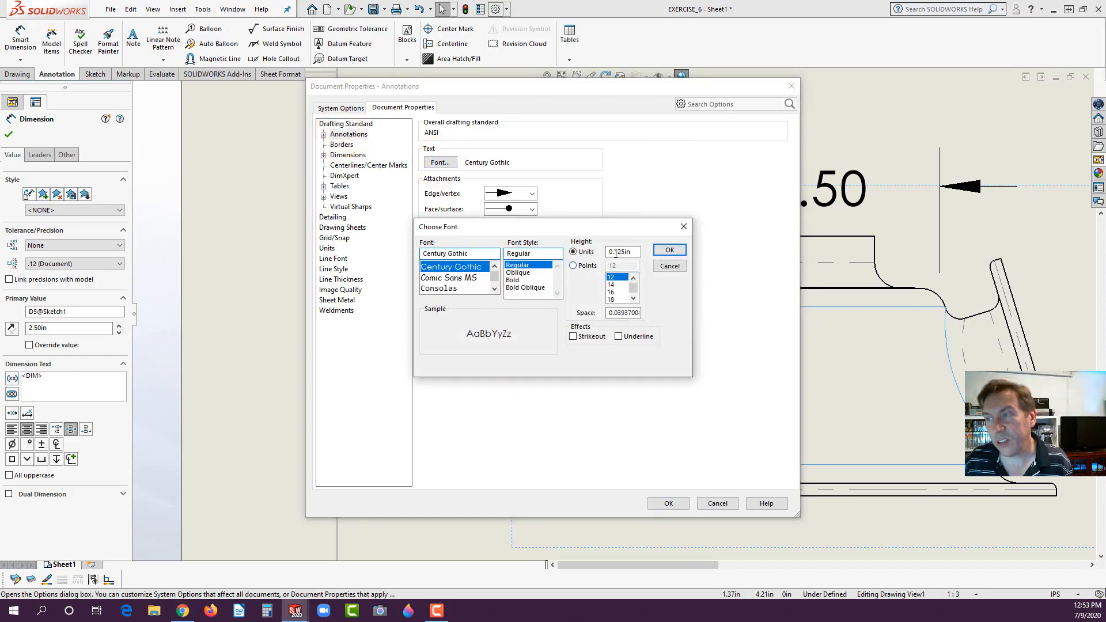
{"action": "left_click", "coordinate": [634, 279]}
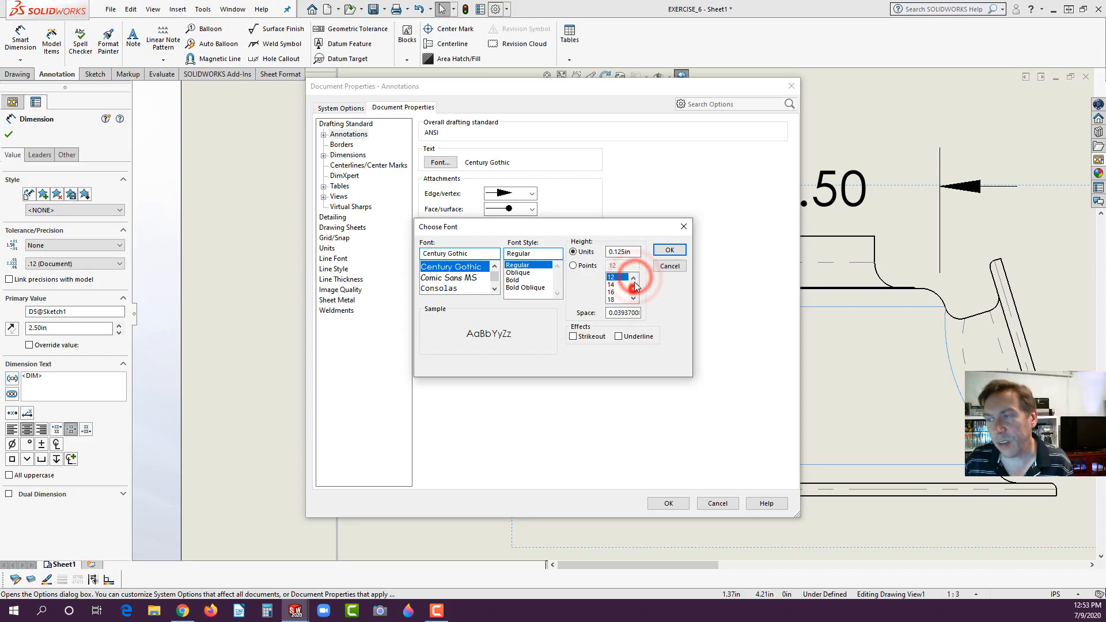
{"action": "left_click", "coordinate": [587, 266]}
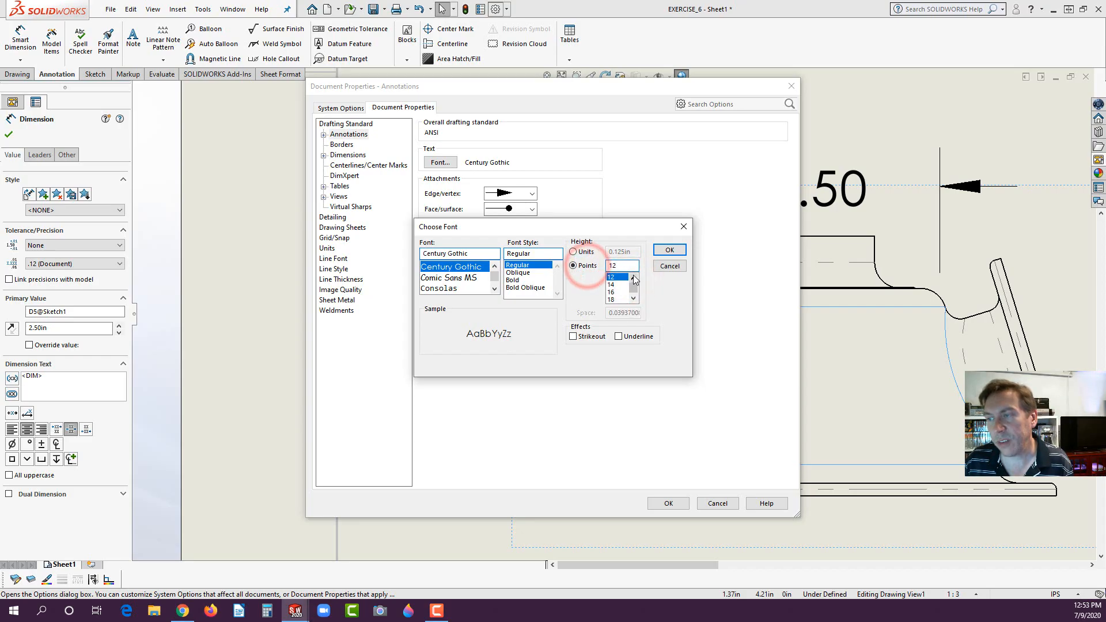
{"action": "left_click", "coordinate": [634, 279]}
{"action": "left_click", "coordinate": [634, 279]}
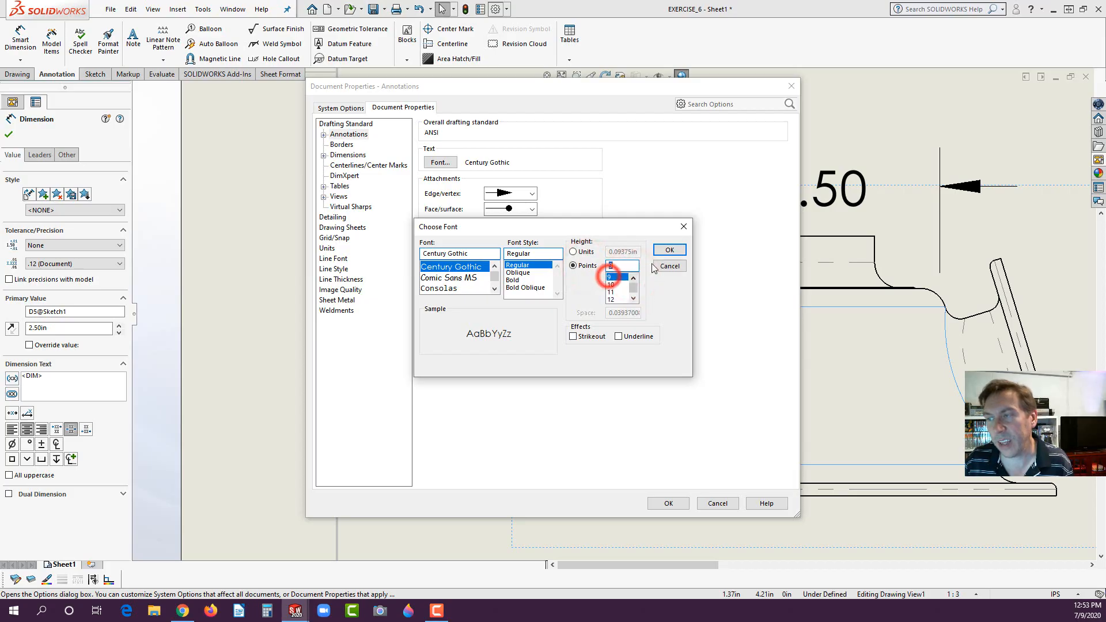
{"action": "left_click", "coordinate": [613, 278]}
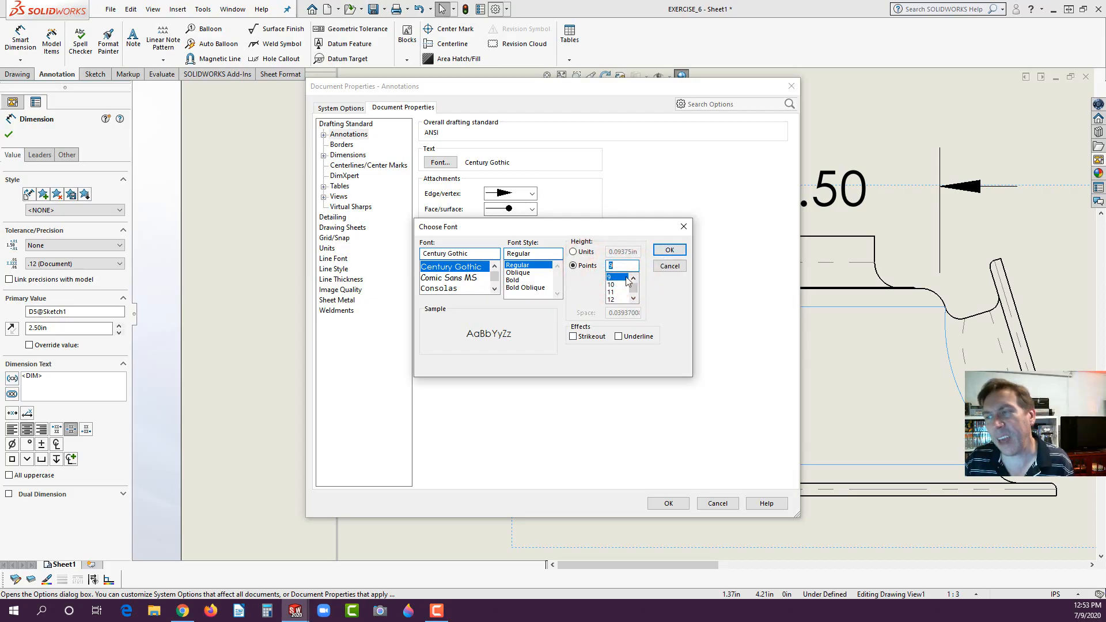
{"action": "left_click", "coordinate": [669, 250]}
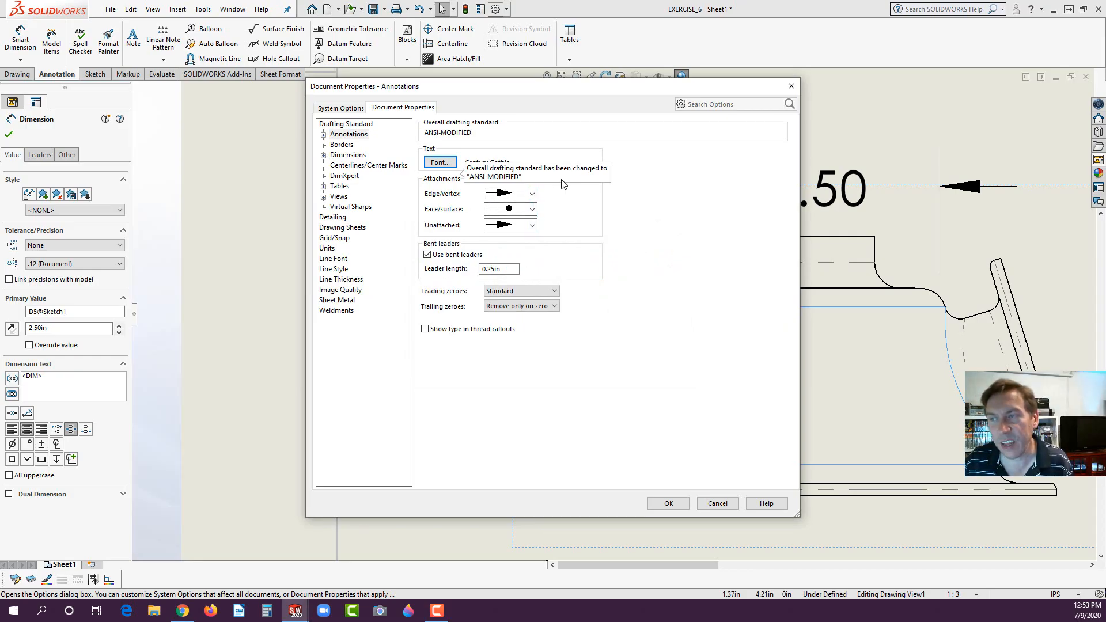
{"action": "left_click", "coordinate": [532, 194]}
{"action": "left_click", "coordinate": [533, 193]}
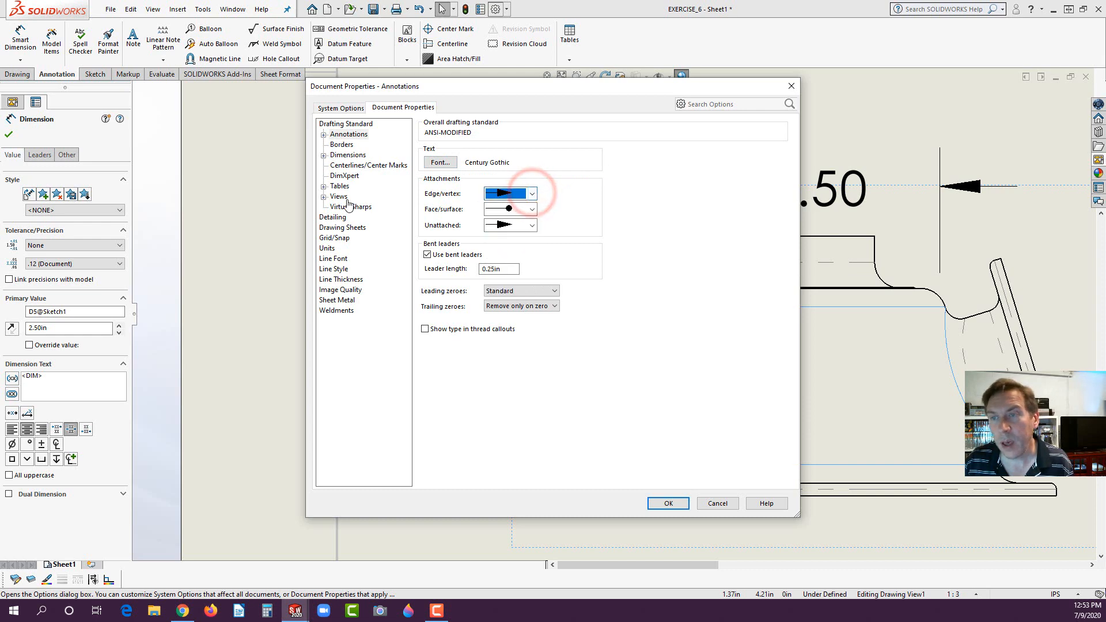
{"action": "left_click", "coordinate": [332, 218]}
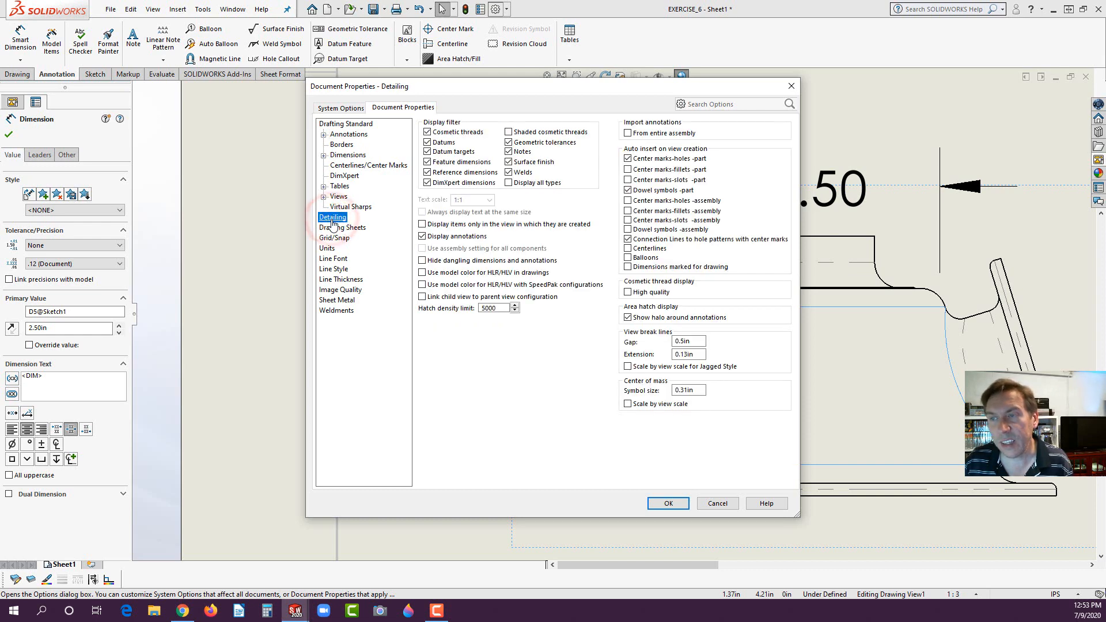
{"action": "left_click", "coordinate": [343, 146]}
Switch the document's dimension font height to points and choose a size smaller than 12.
{"action": "left_click", "coordinate": [347, 156]}
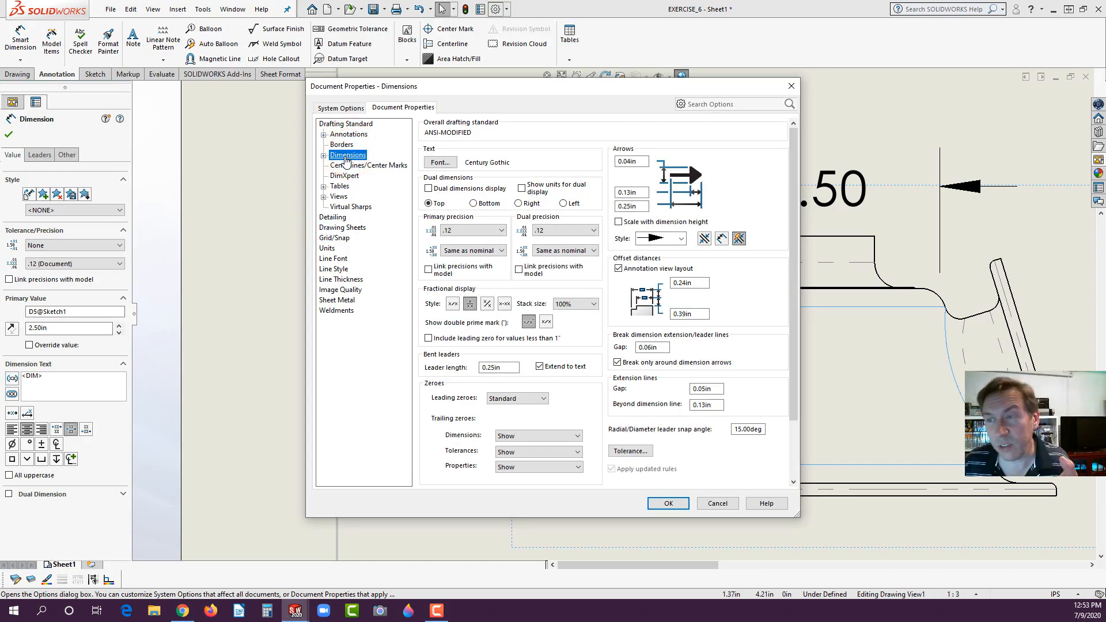
{"action": "left_click", "coordinate": [441, 163]}
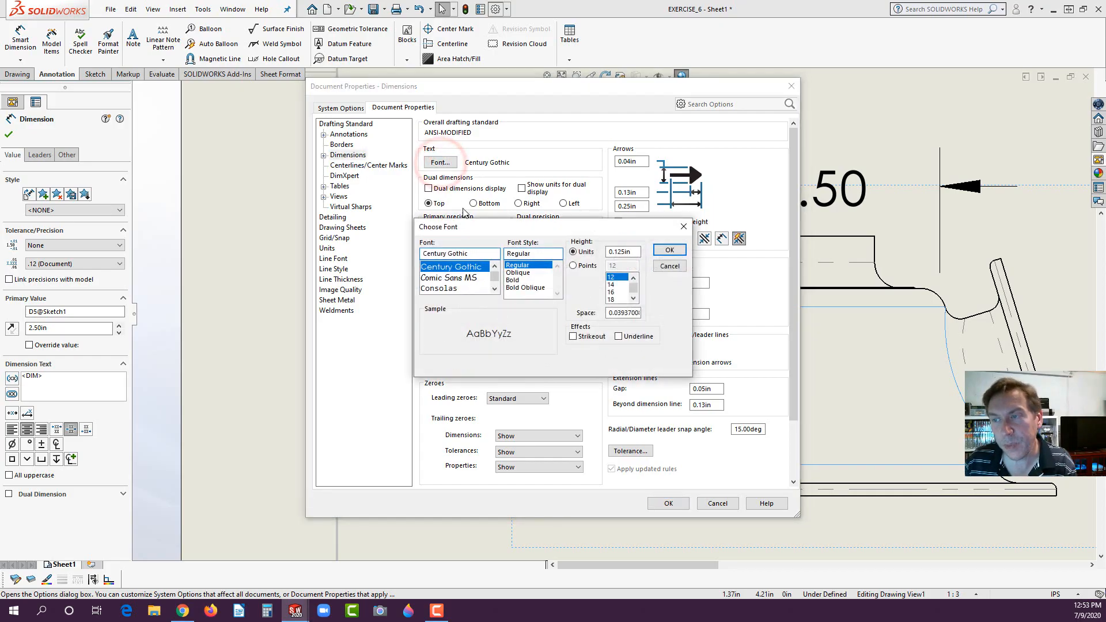
{"action": "left_click", "coordinate": [573, 267]}
{"action": "left_click", "coordinate": [633, 279]}
{"action": "left_click", "coordinate": [633, 279]}
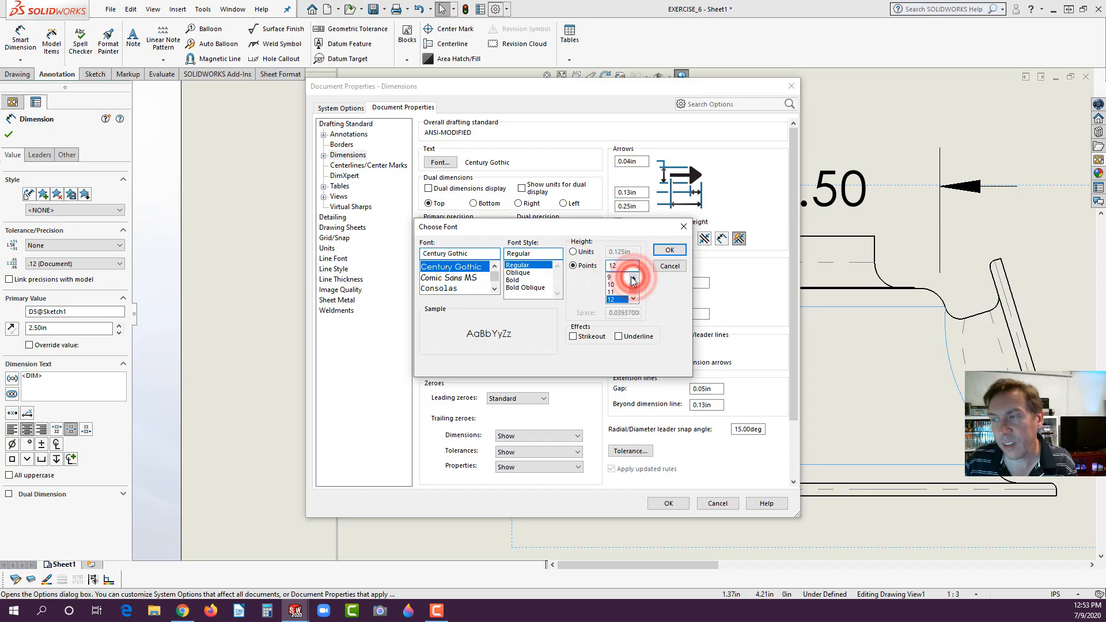
{"action": "left_click", "coordinate": [669, 250]}
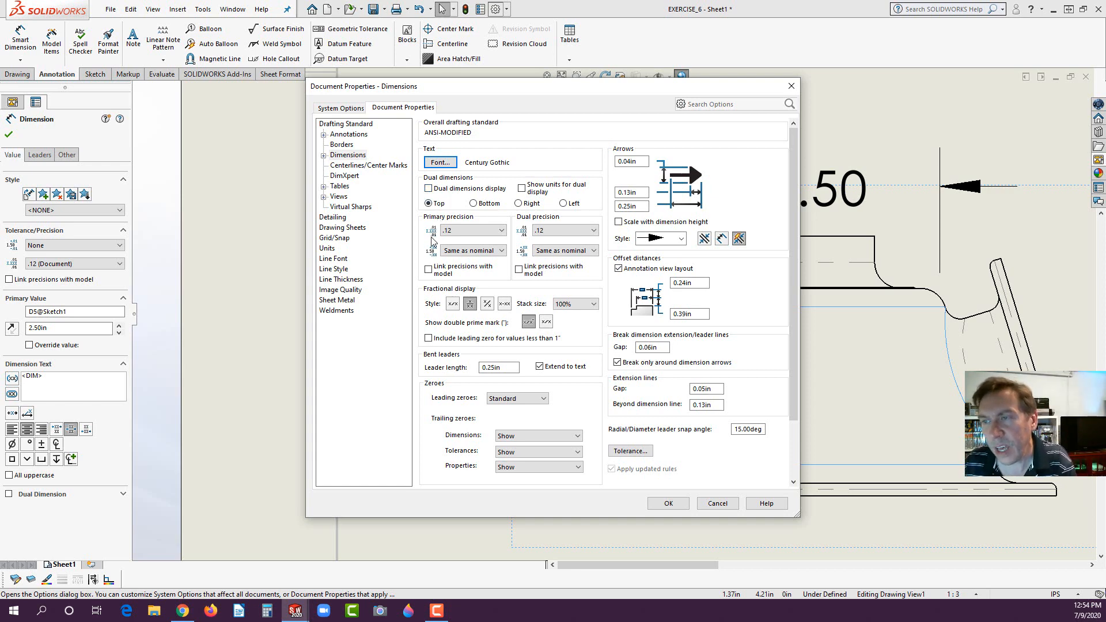
Set the document's primary dimension precision to three decimal places (.123) and apply the document properties.
{"action": "left_click", "coordinate": [503, 230]}
{"action": "left_click", "coordinate": [454, 264]}
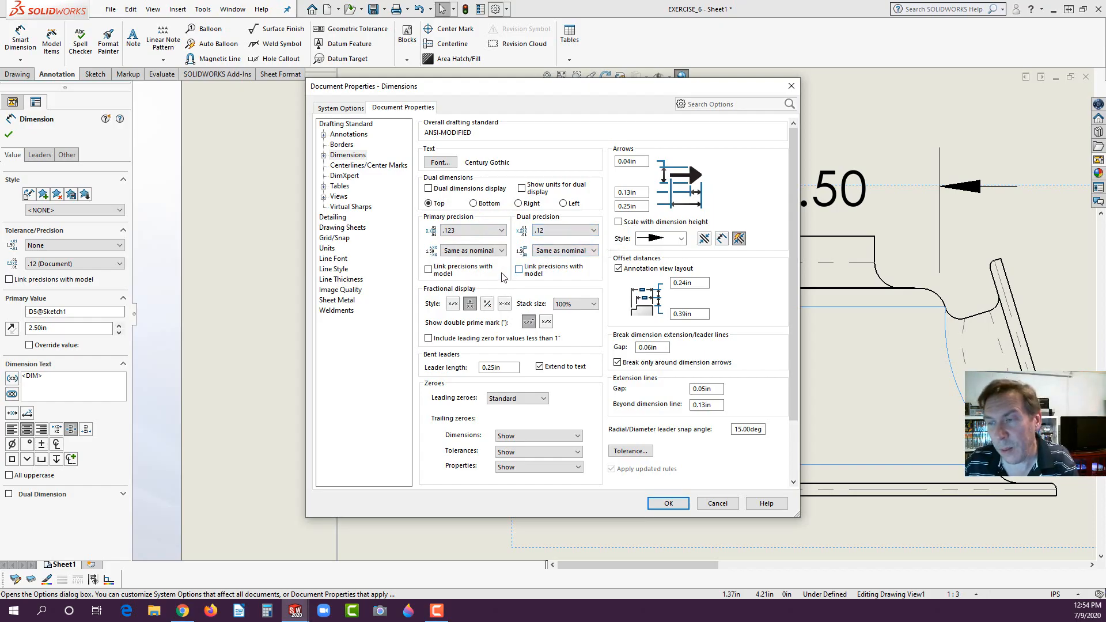
{"action": "left_click", "coordinate": [342, 144]}
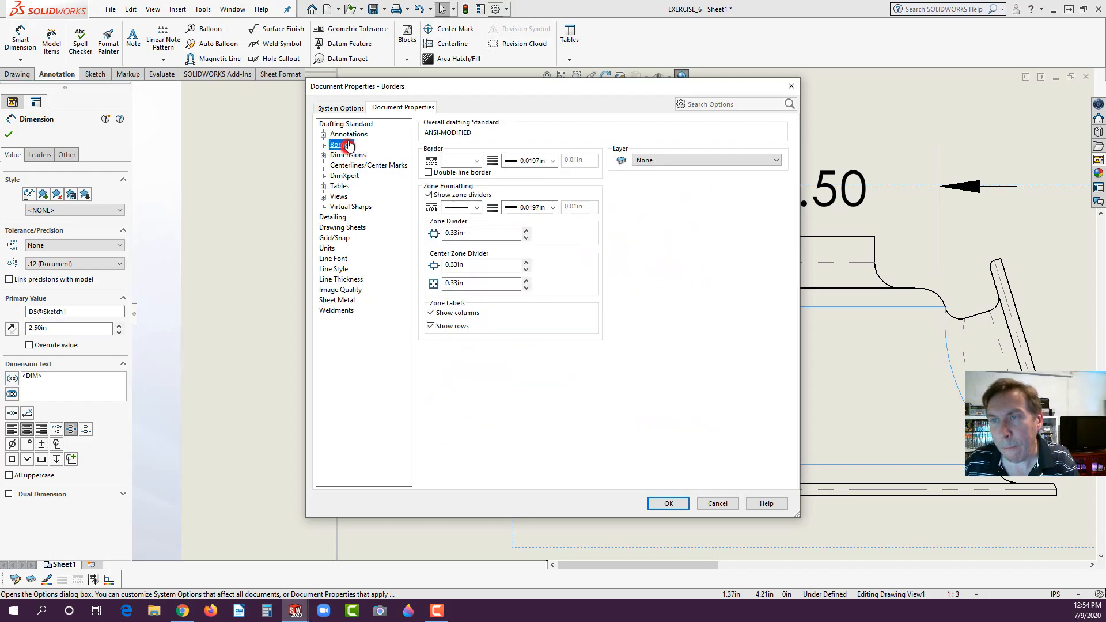
{"action": "left_click", "coordinate": [348, 135]}
{"action": "left_click", "coordinate": [345, 124]}
{"action": "left_click", "coordinate": [333, 218]}
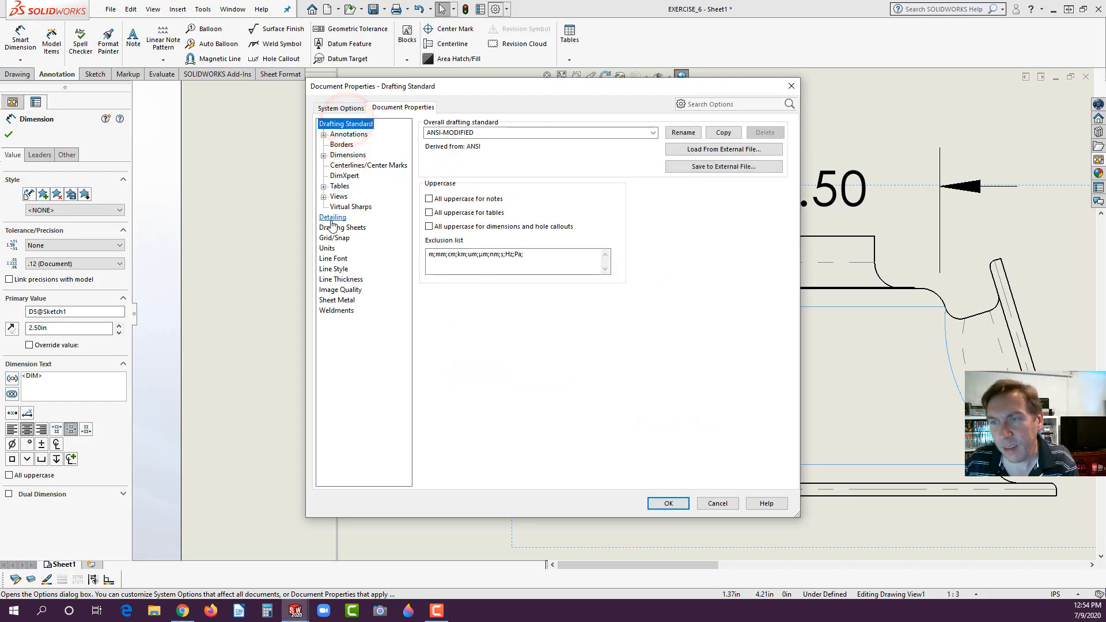
{"action": "left_click", "coordinate": [335, 227]}
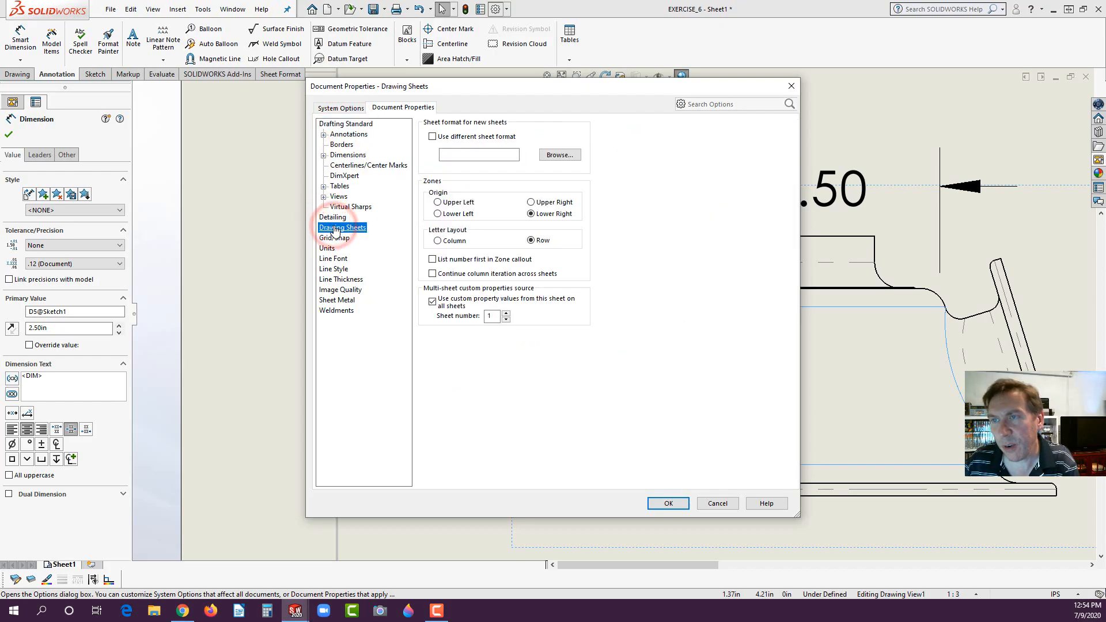
{"action": "left_click", "coordinate": [667, 503]}
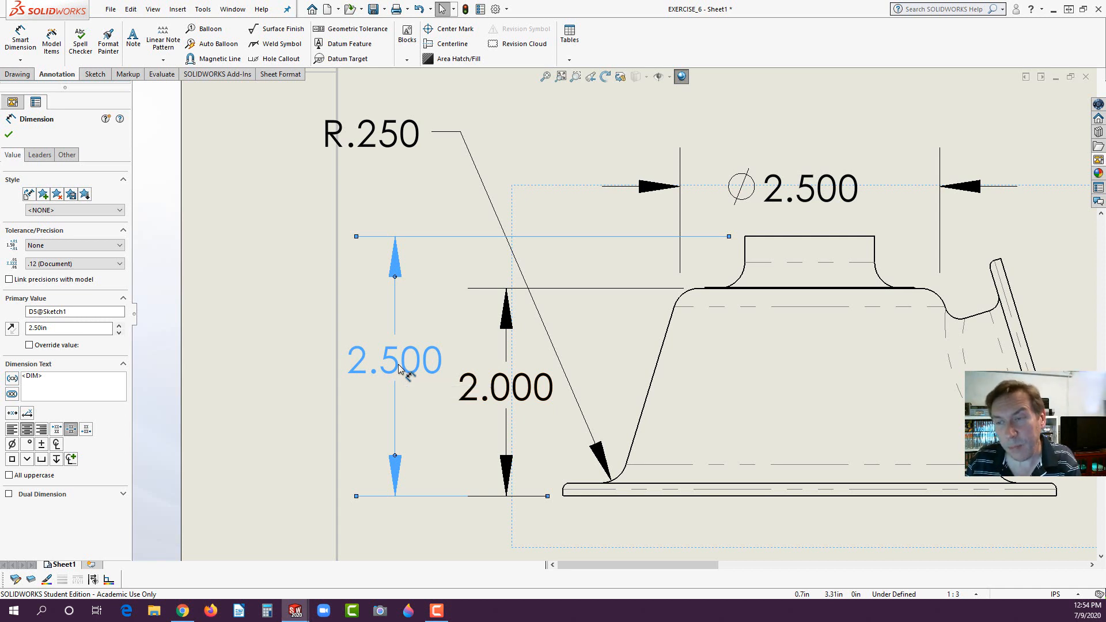
Give the 2.500 and 2.000 height dimensions broken leaders with aligned text, and shift both slightly farther from the front view.
{"action": "left_click", "coordinate": [506, 423], "text": "ctrl"}
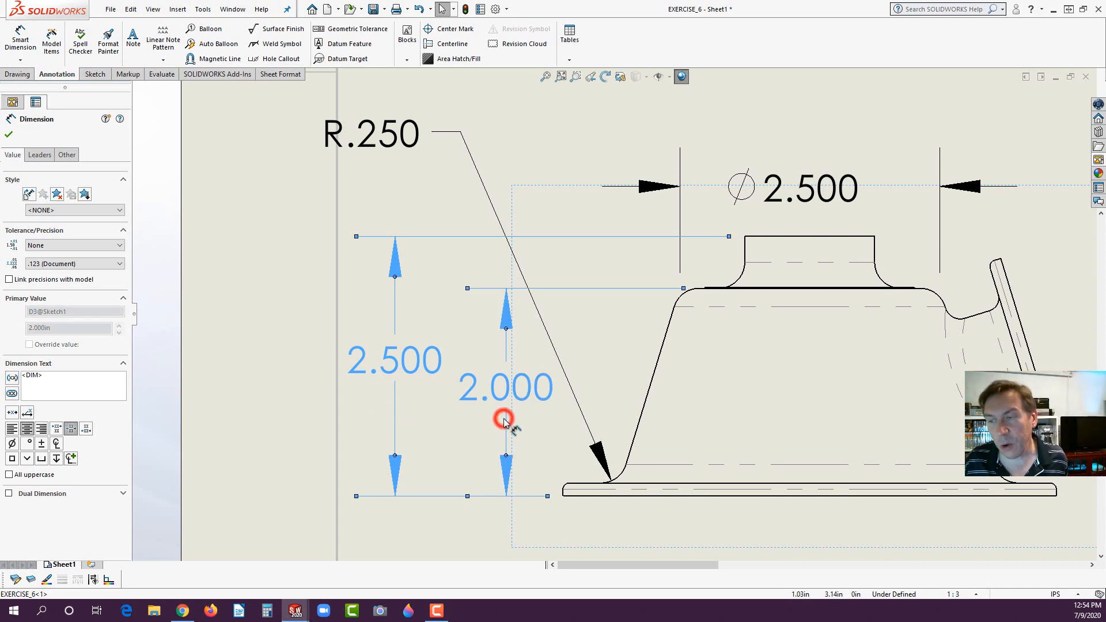
{"action": "left_click", "coordinate": [40, 156]}
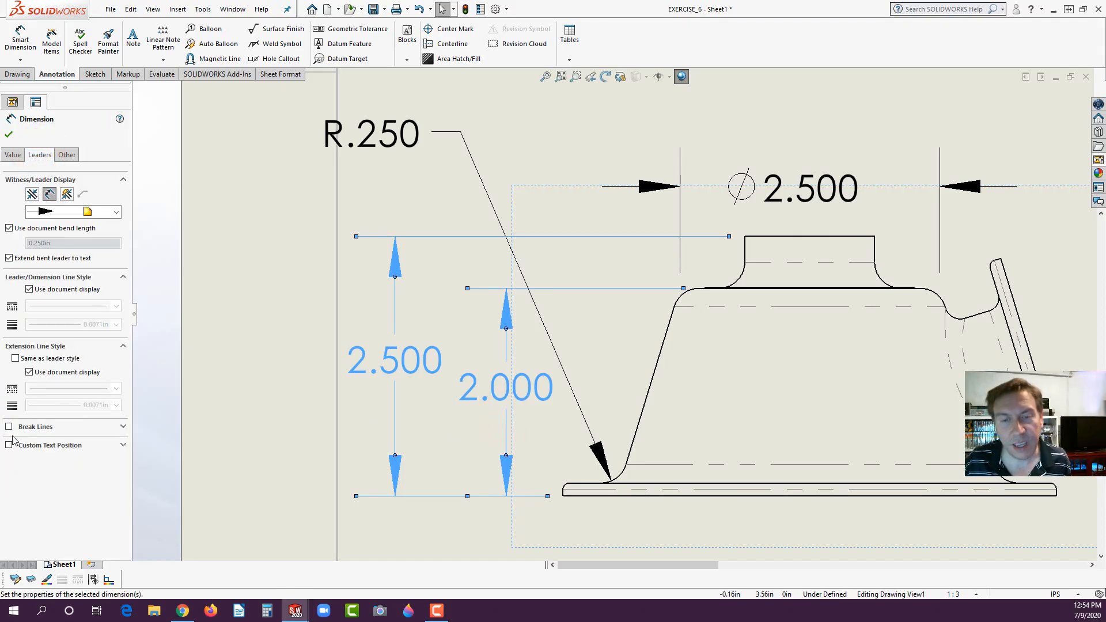
{"action": "left_click", "coordinate": [9, 445]}
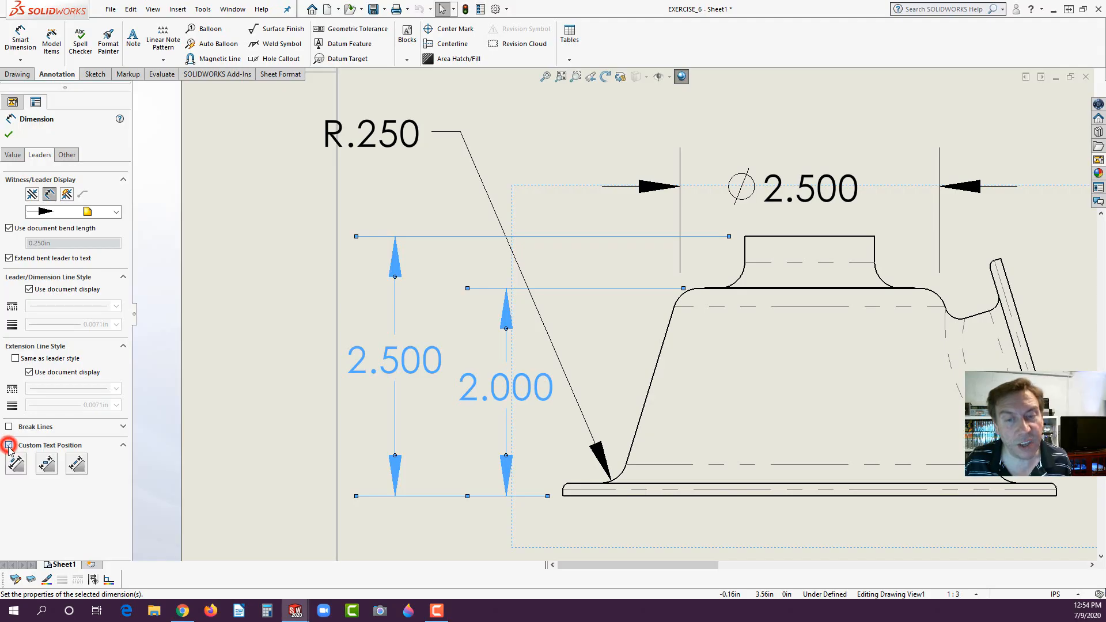
{"action": "left_click", "coordinate": [79, 463]}
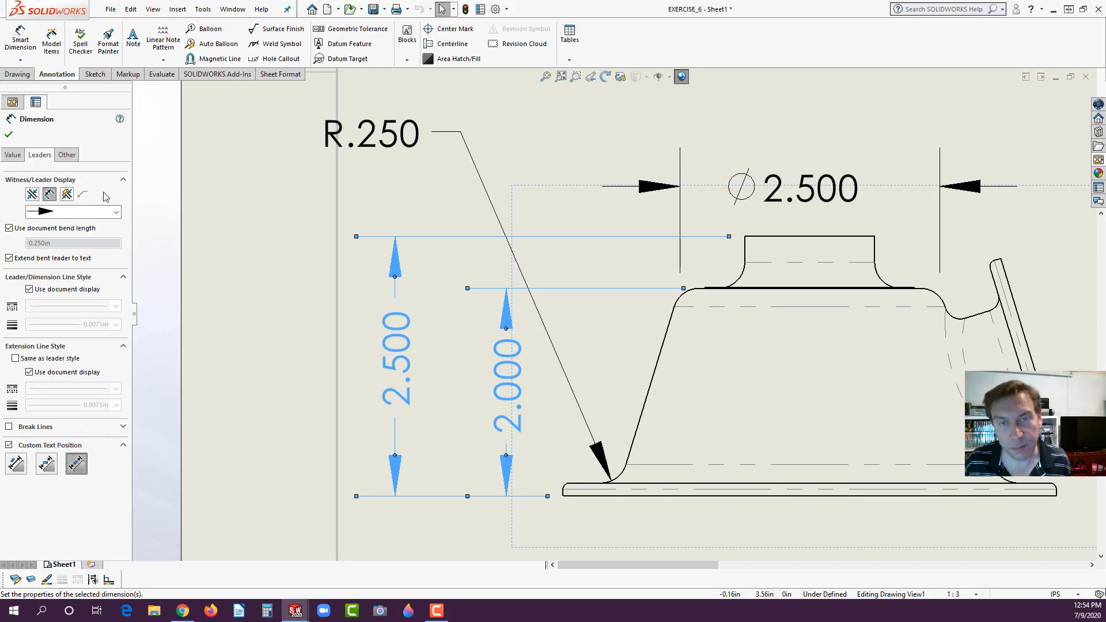
{"action": "left_click", "coordinate": [9, 136]}
{"action": "left_click_drag", "start_coordinate": [411, 383], "coordinate": [405, 375]}
{"action": "left_click_drag", "start_coordinate": [504, 382], "coordinate": [498, 390]}
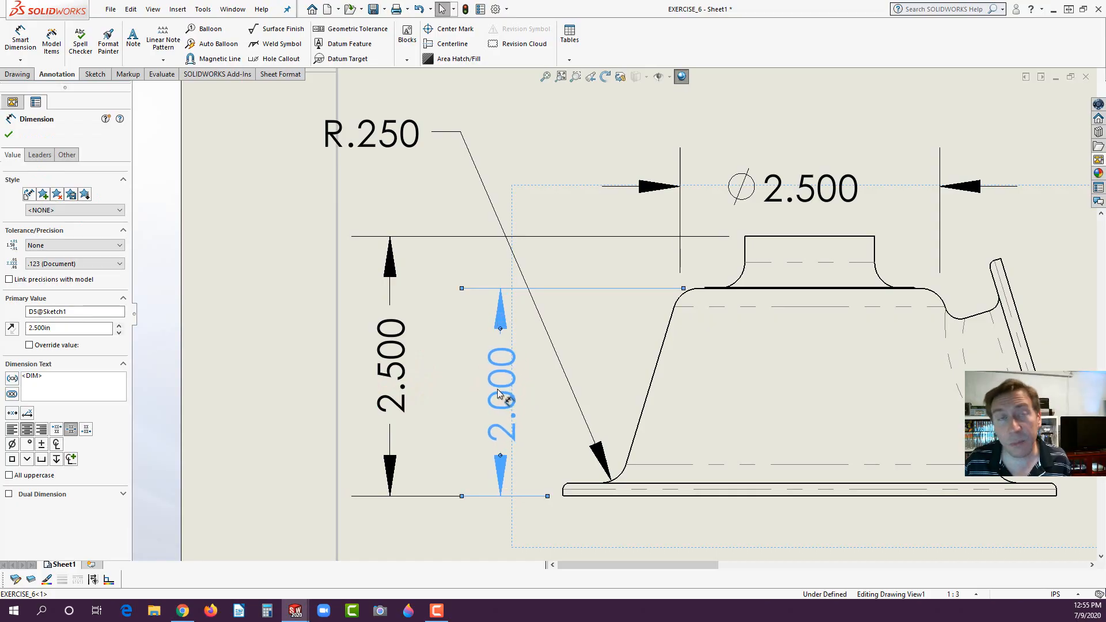
Mark the 2.500 height dimension as an inspection dimension and move its text below the lower extension line.
{"action": "left_click", "coordinate": [401, 416]}
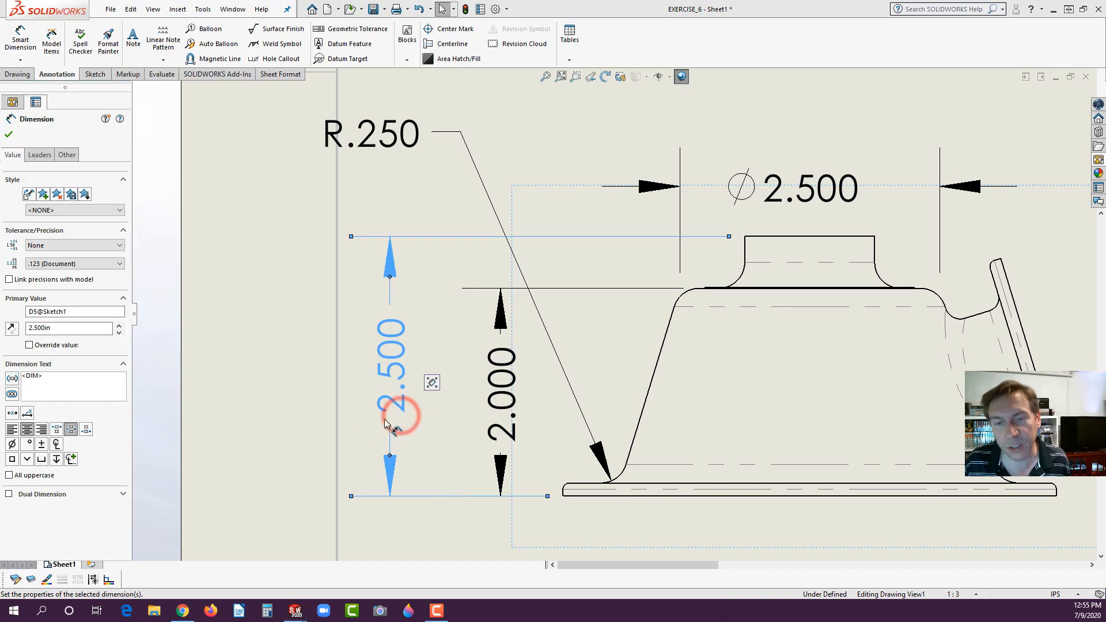
{"action": "left_click", "coordinate": [11, 394]}
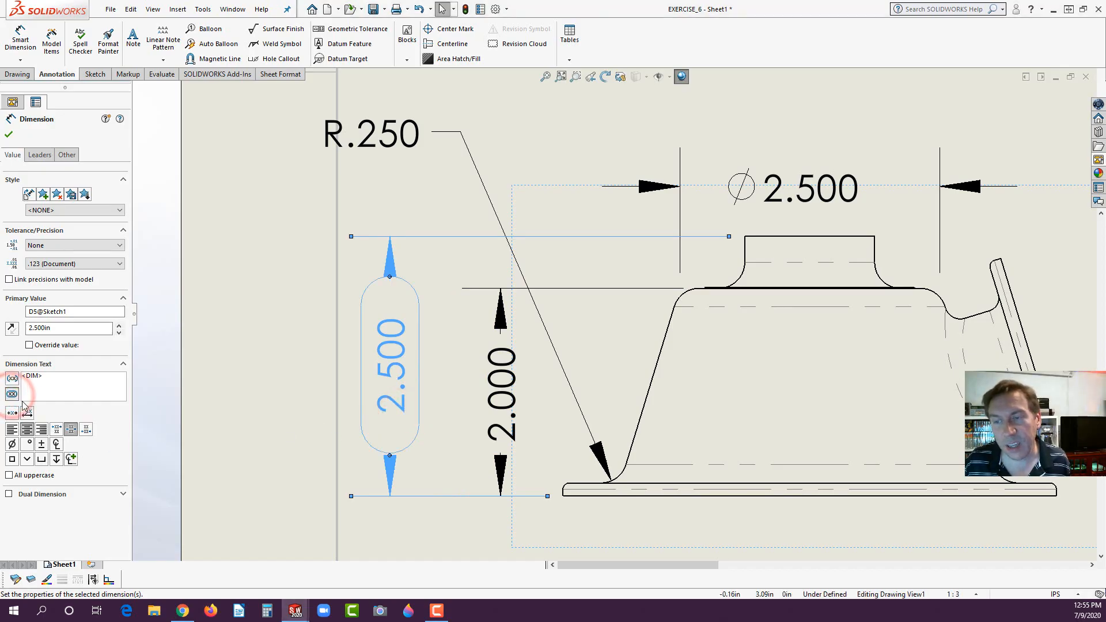
{"action": "scroll", "coordinate": [468, 451], "scroll_direction": "up", "scroll_amount": 4}
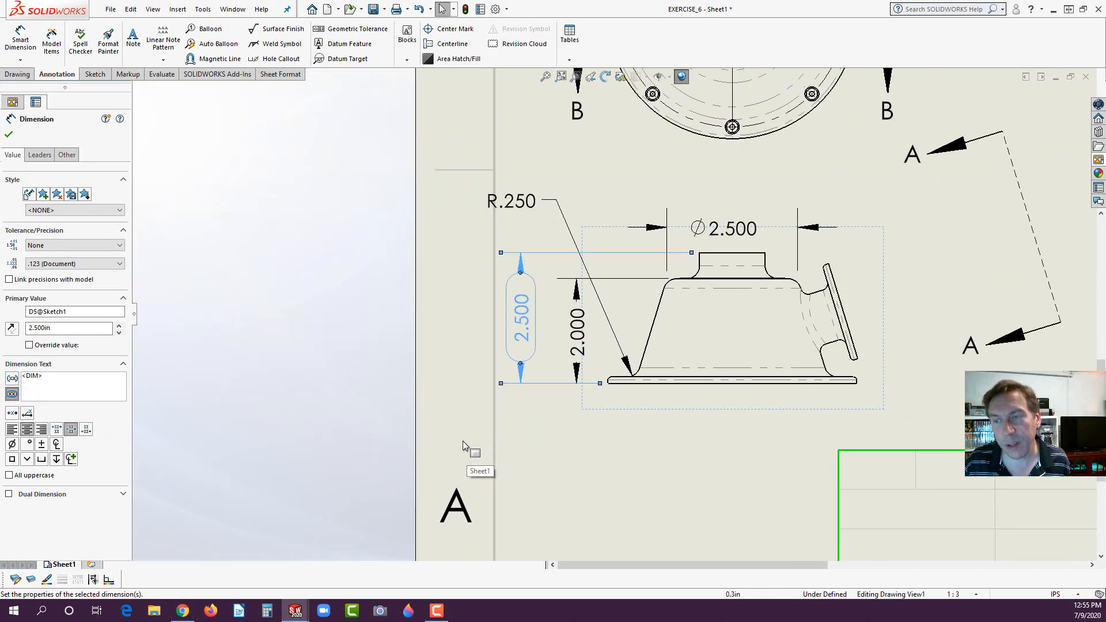
{"action": "left_click_drag", "start_coordinate": [522, 380], "coordinate": [527, 455]}
{"action": "left_click", "coordinate": [580, 463]}
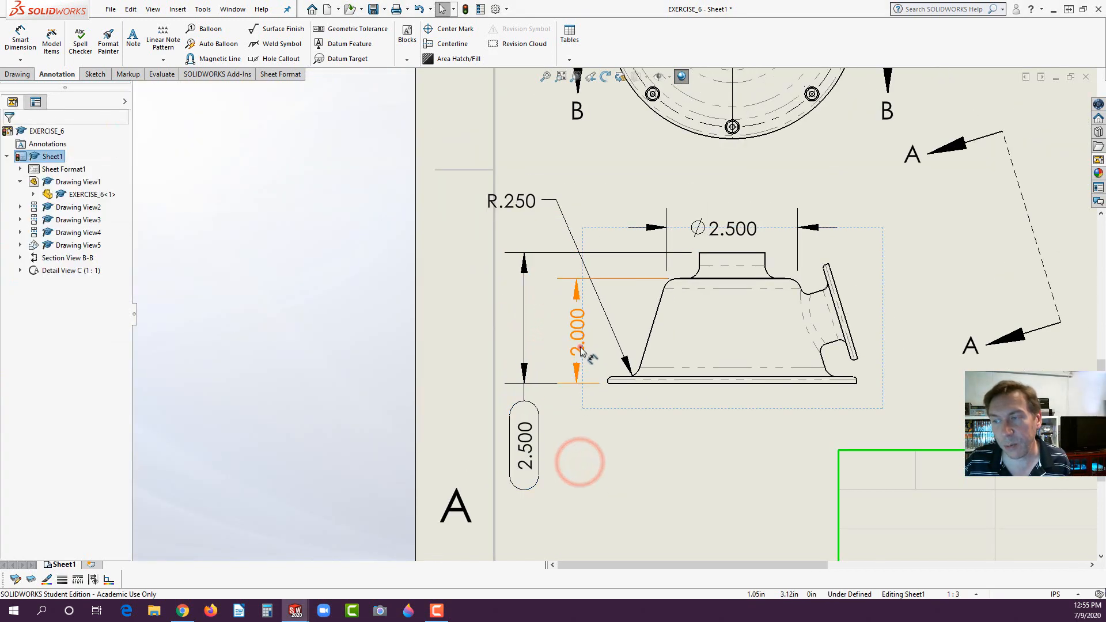
Move the 2.000 height dimension's text below the lower extension line, beside the 2.500 text.
{"action": "left_click_drag", "start_coordinate": [578, 346], "coordinate": [582, 458]}
{"action": "left_click", "coordinate": [669, 446]}
{"action": "key", "text": "z"}
{"action": "key", "text": "z"}
{"action": "key", "text": "z"}
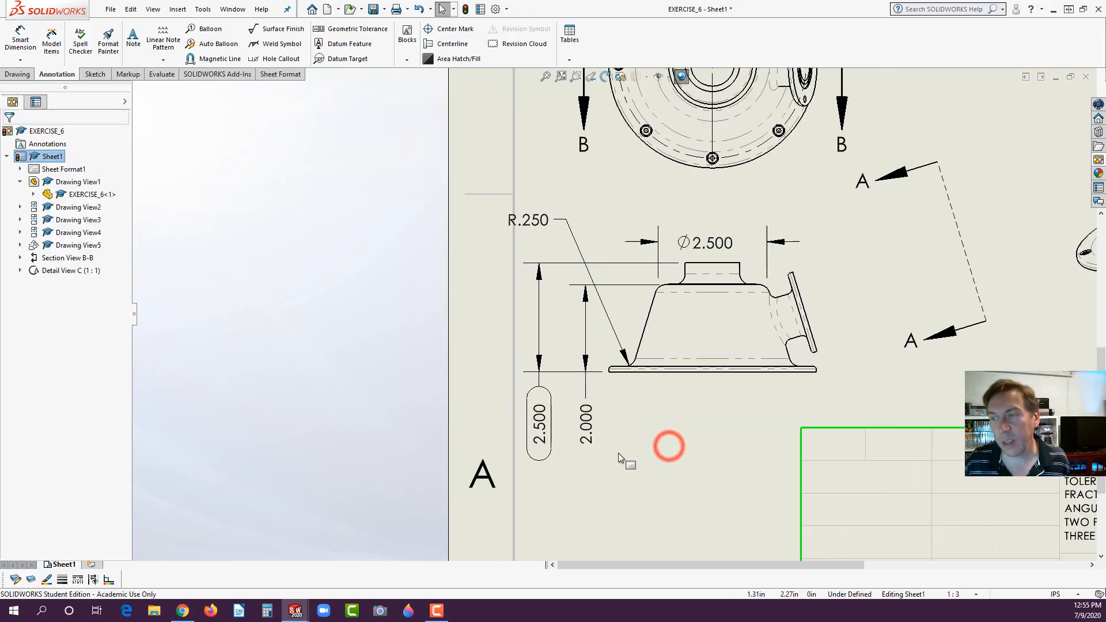
Open the list of dimension types for dimensioning the circular top view.
{"action": "left_click", "coordinate": [283, 414]}
{"action": "key", "text": "z"}
{"action": "key", "text": "z"}
{"action": "key", "text": "z"}
{"action": "scroll", "coordinate": [995, 274], "scroll_direction": "down", "scroll_amount": 2}
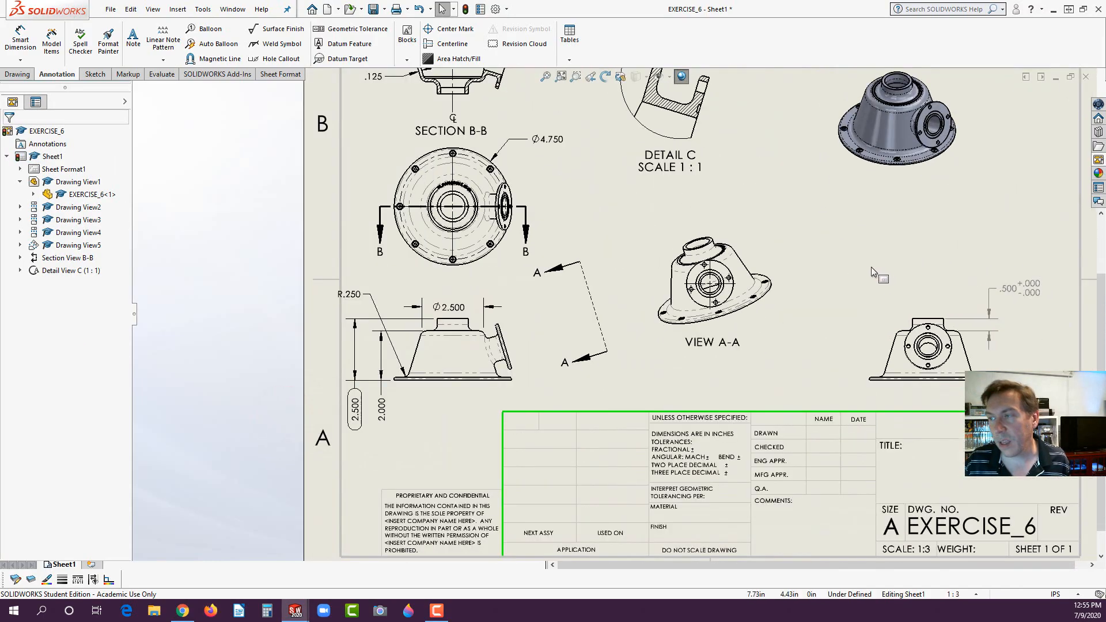
{"action": "scroll", "coordinate": [521, 201], "scroll_direction": "down", "scroll_amount": 4}
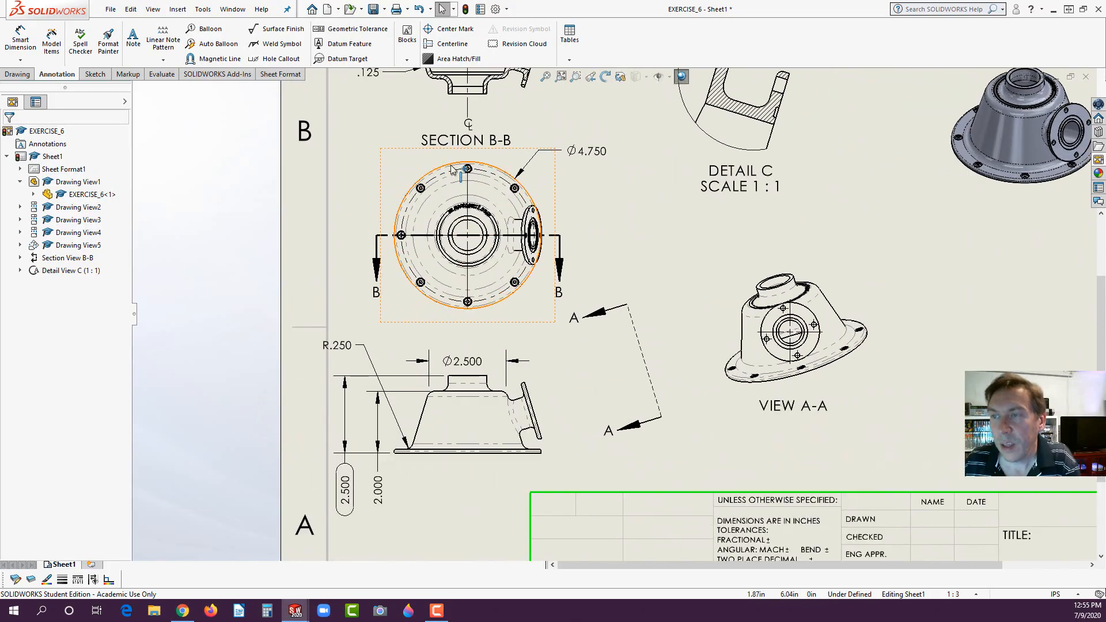
{"action": "scroll", "coordinate": [486, 214], "scroll_direction": "down", "scroll_amount": 1}
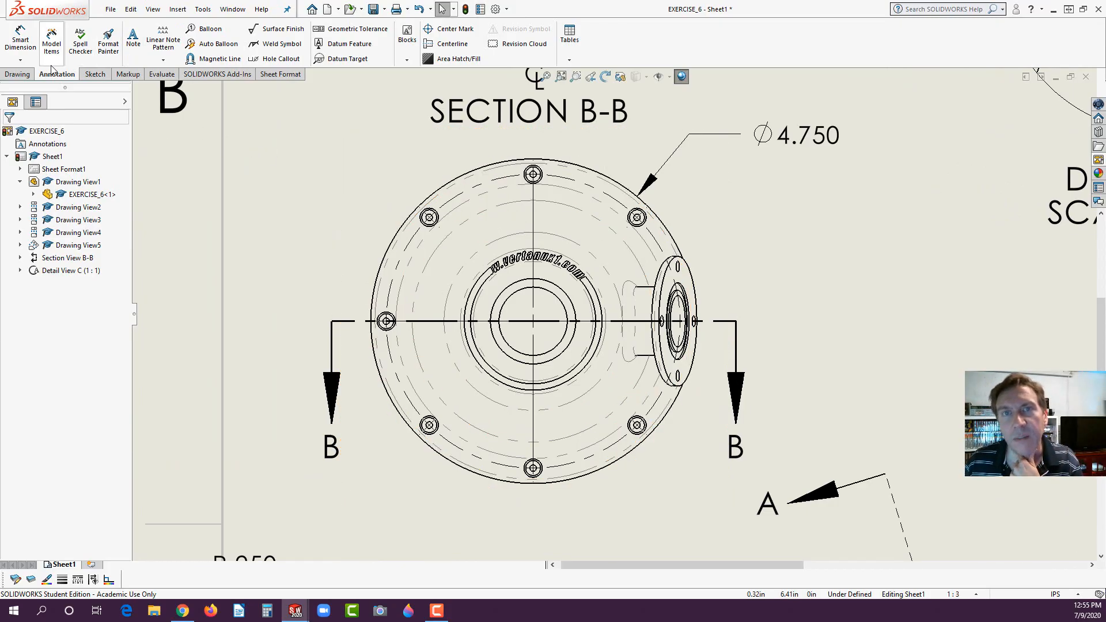
{"action": "left_click", "coordinate": [21, 60]}
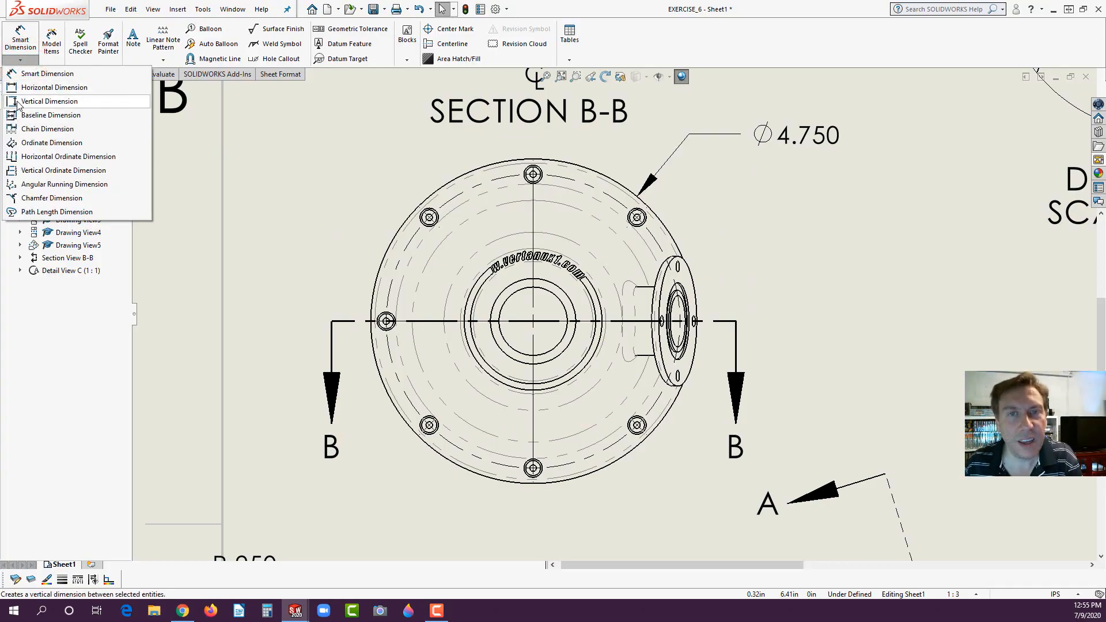
Start vertical ordinate dimensions in the circular view from the B-B section line as zero, locating the upper-right bolt hole as a driven dimension.
{"action": "left_click", "coordinate": [14, 171]}
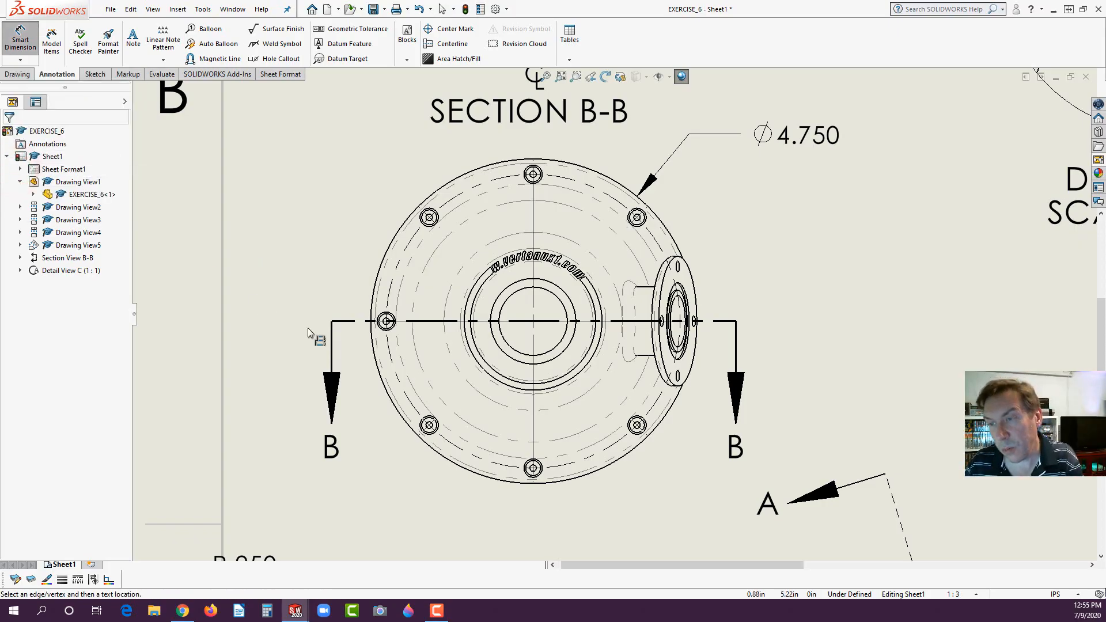
{"action": "left_click", "coordinate": [405, 323]}
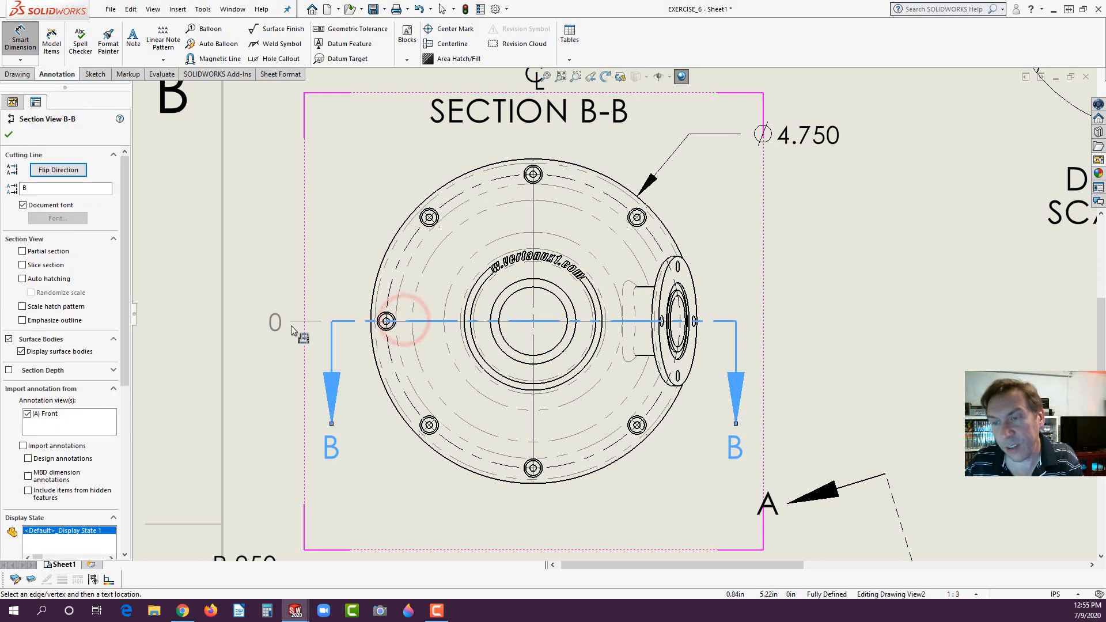
{"action": "left_click", "coordinate": [777, 310]}
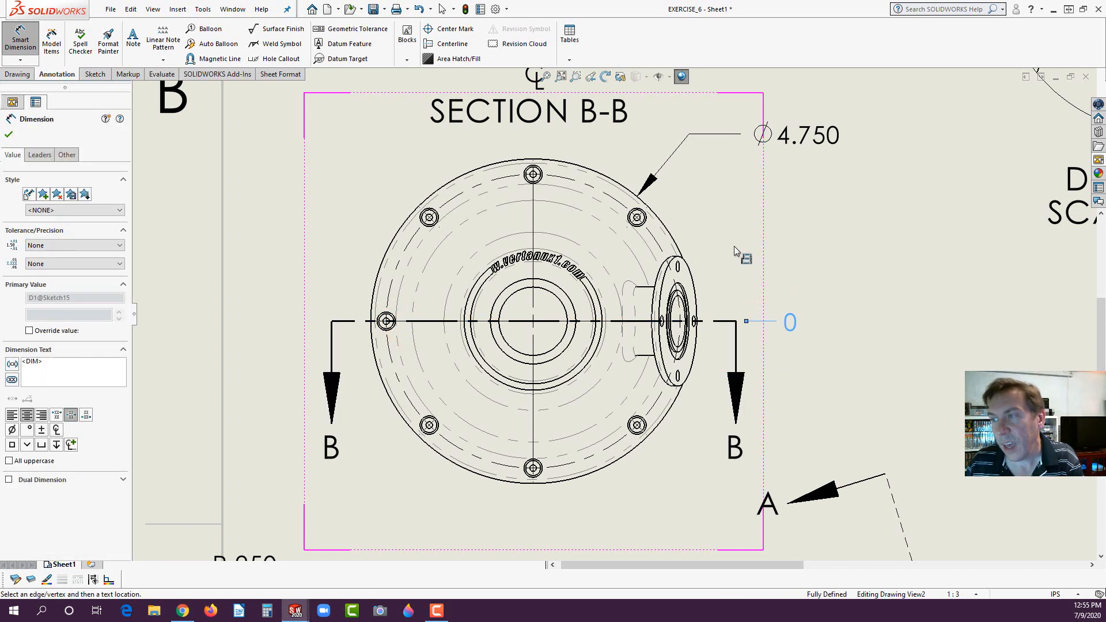
{"action": "left_click", "coordinate": [648, 220]}
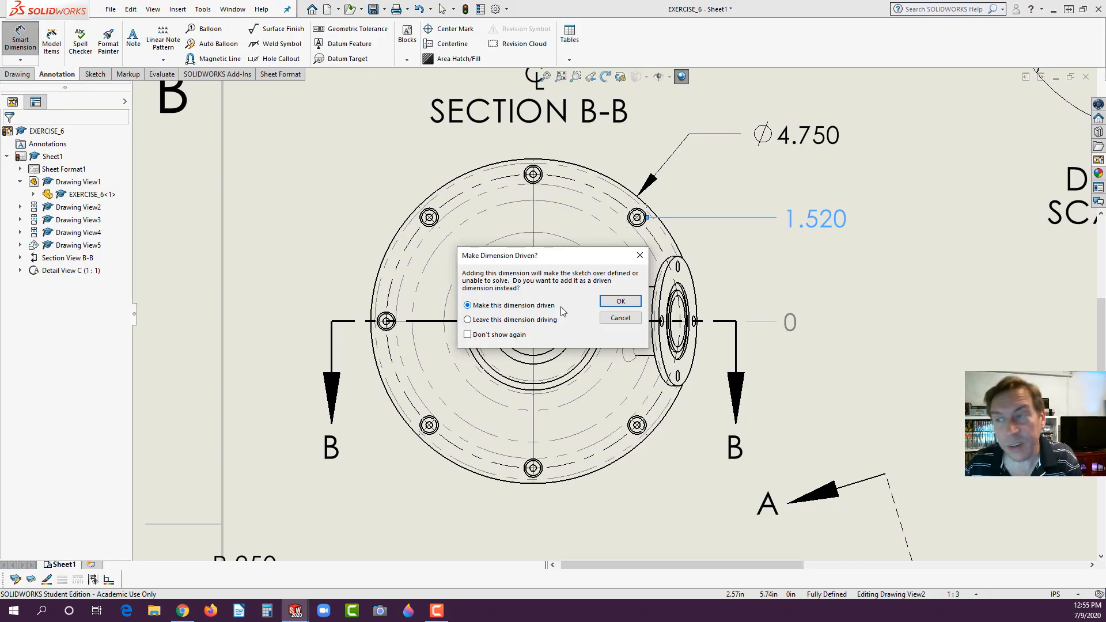
{"action": "left_click", "coordinate": [611, 302]}
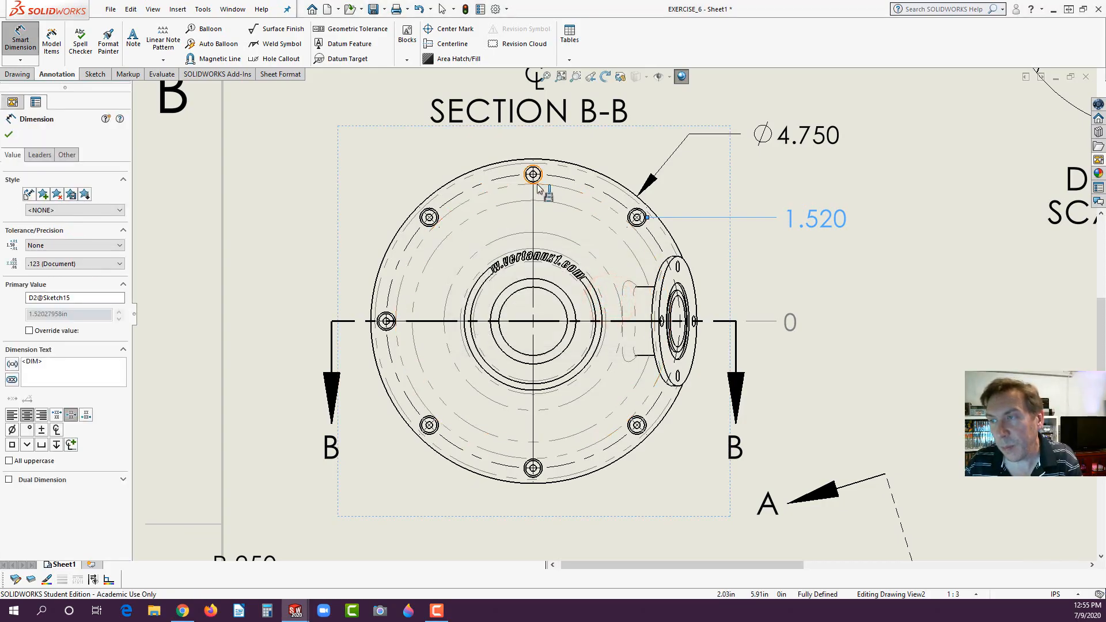
Add driven vertical ordinate dimensions to the topmost and bottommost bolt holes of the circular view.
{"action": "left_click", "coordinate": [535, 182]}
{"action": "left_click", "coordinate": [617, 302]}
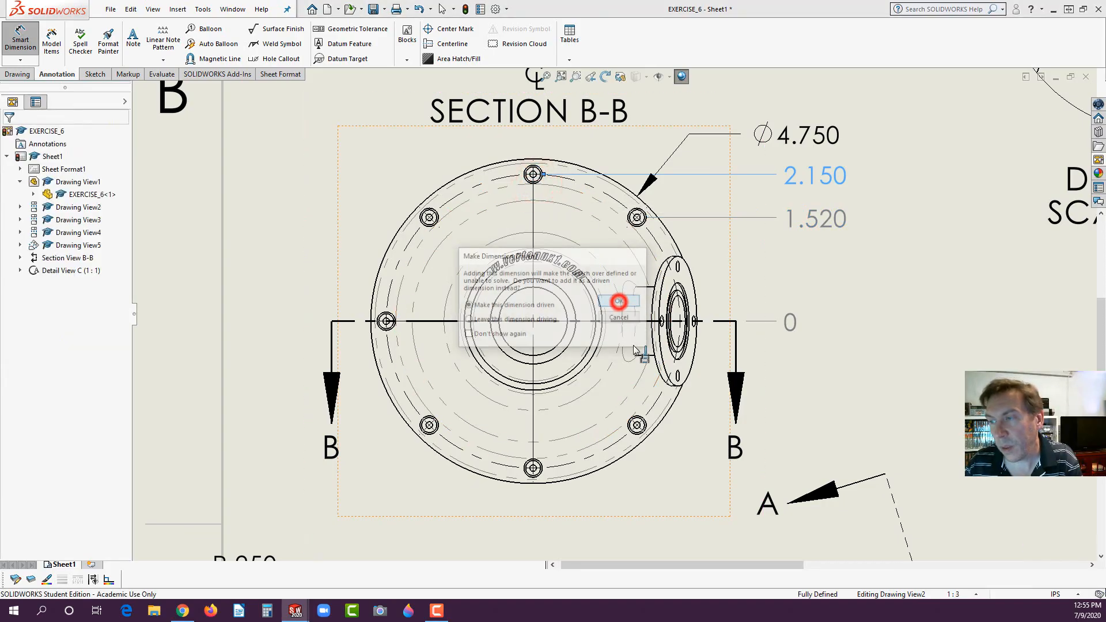
{"action": "left_click", "coordinate": [533, 468]}
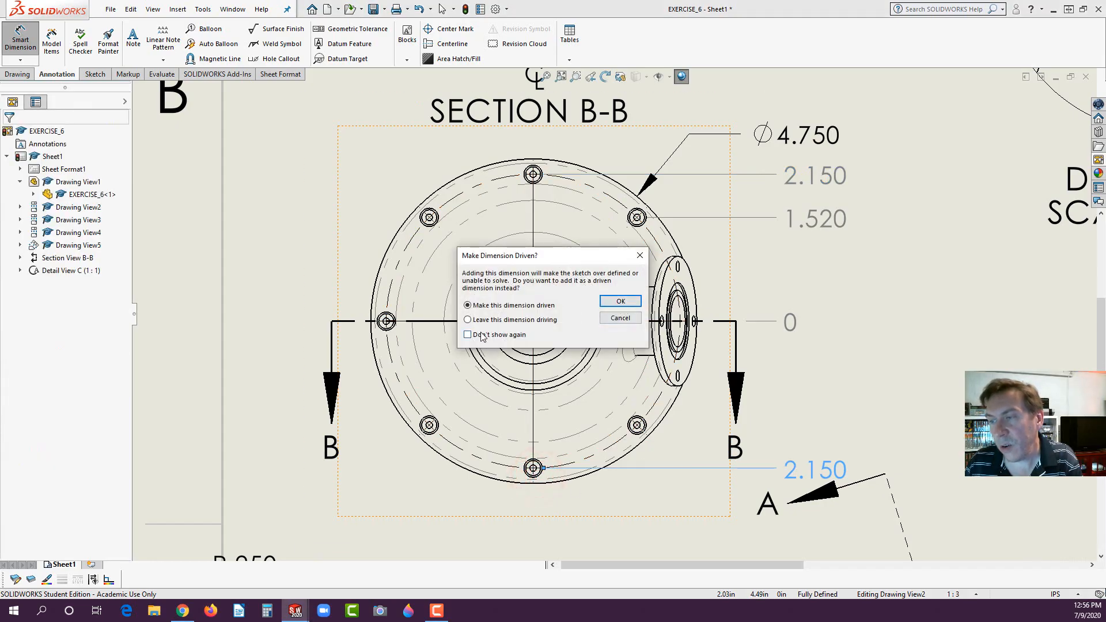
{"action": "left_click", "coordinate": [620, 301]}
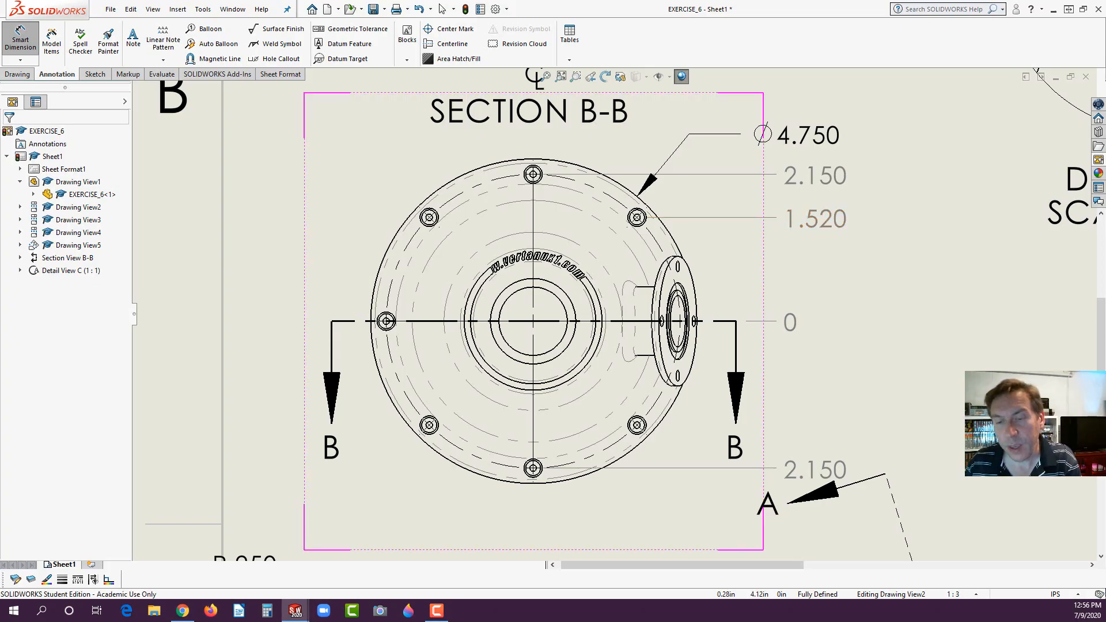
Reposition the view arrow line A-A lower and farther right so it clears the bottom ordinate dimension.
{"action": "left_click", "coordinate": [110, 580]}
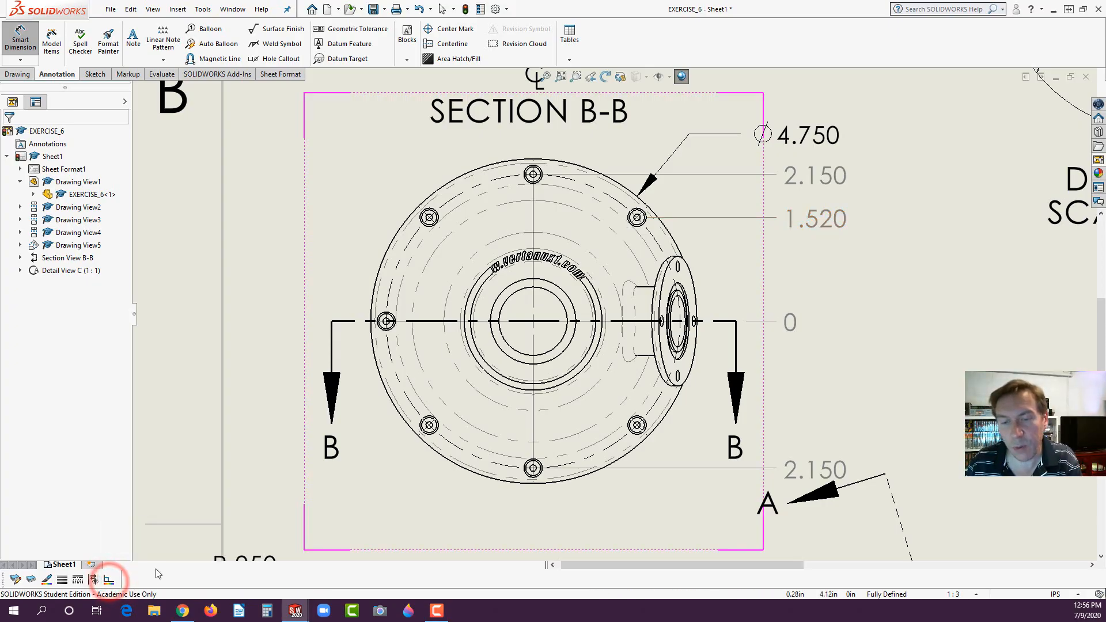
{"action": "key", "text": "z"}
{"action": "key", "text": "z"}
{"action": "key", "text": "z"}
{"action": "key", "text": "f"}
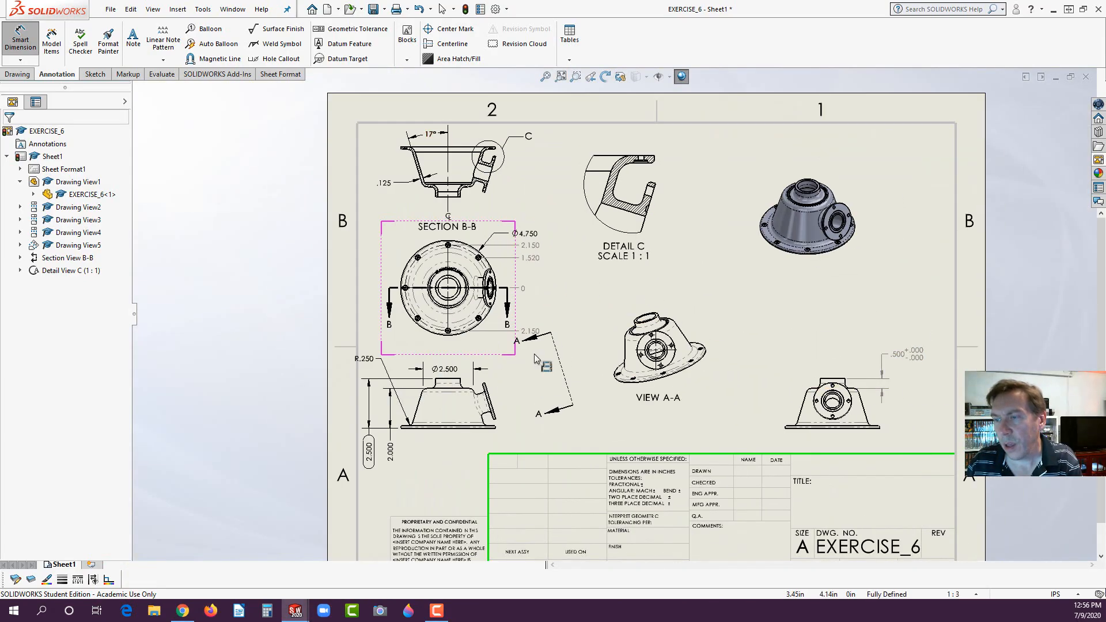
{"action": "scroll", "coordinate": [555, 345], "scroll_direction": "down", "scroll_amount": 2}
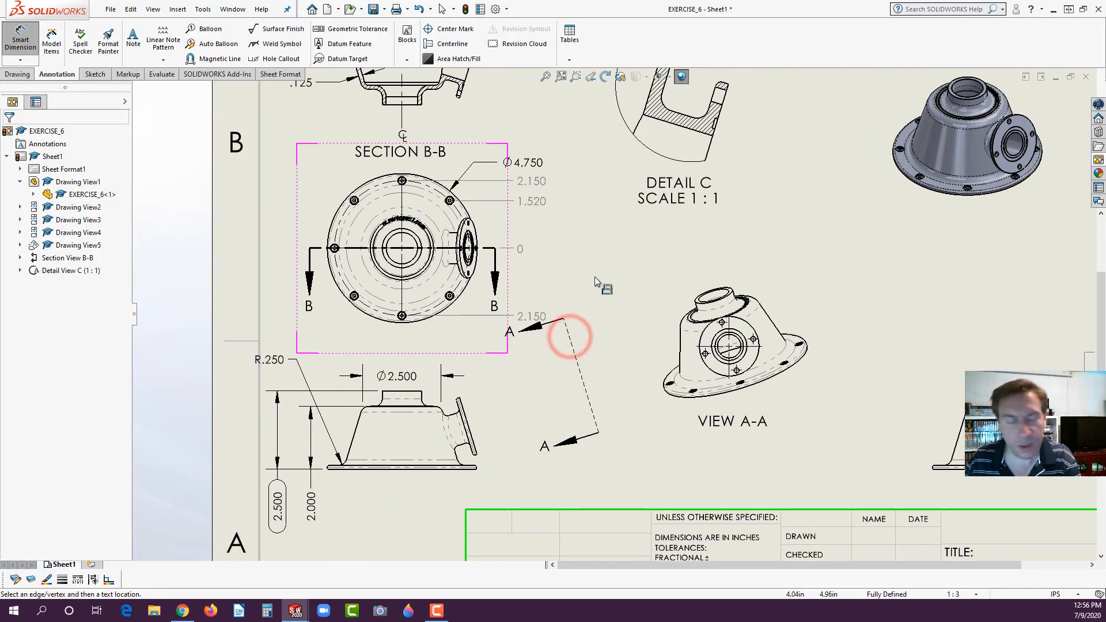
{"action": "key", "text": "Escape"}
{"action": "mouse_move", "coordinate": [564, 327]}
{"action": "left_mouse_down"}
{"action": "mouse_move", "coordinate": [596, 390]}
{"action": "mouse_move", "coordinate": [601, 378]}
{"action": "left_mouse_up"}
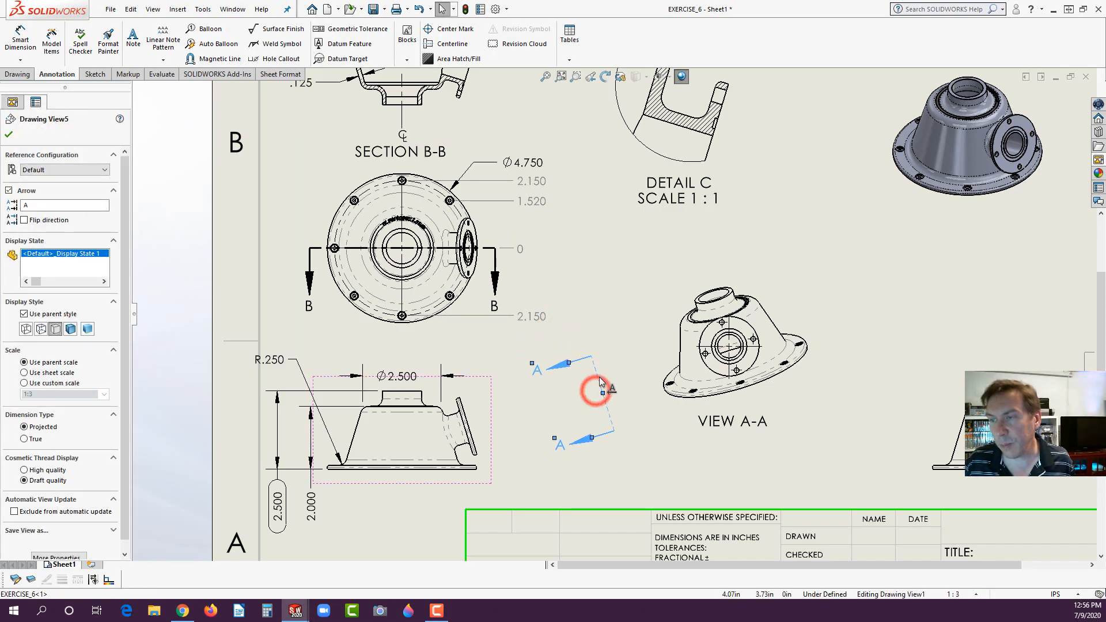
{"action": "left_click", "coordinate": [518, 465]}
Shift the front view slightly right together with its aligned top and section views, away from the sheet border.
{"action": "scroll", "coordinate": [691, 407], "scroll_direction": "down", "scroll_amount": 1}
{"action": "scroll", "coordinate": [678, 371], "scroll_direction": "up", "scroll_amount": 4}
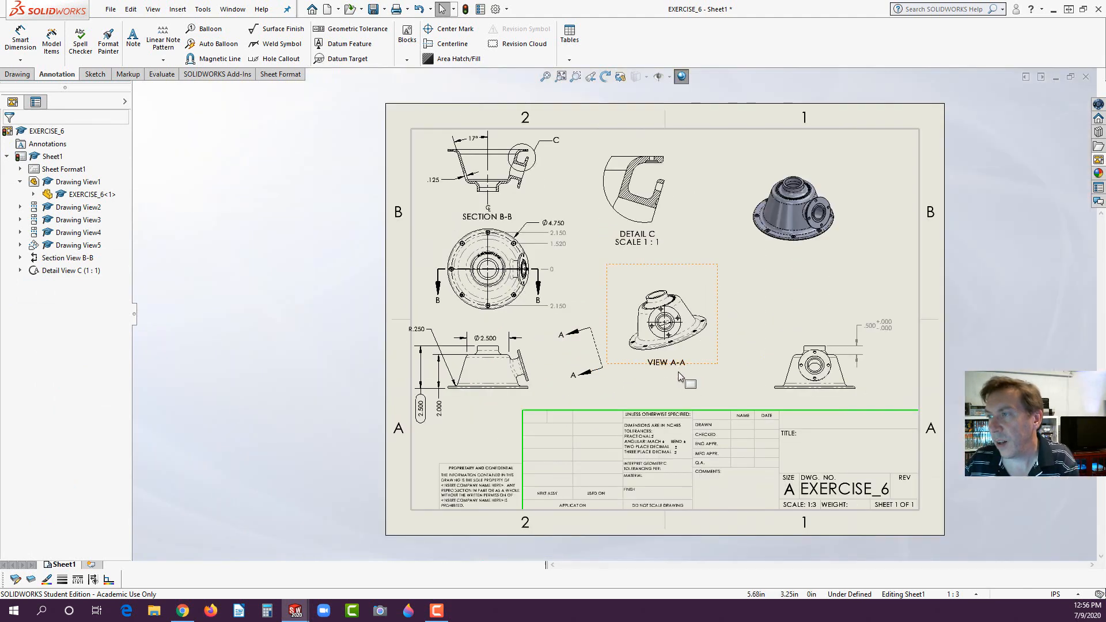
{"action": "scroll", "coordinate": [839, 315], "scroll_direction": "down", "scroll_amount": 1}
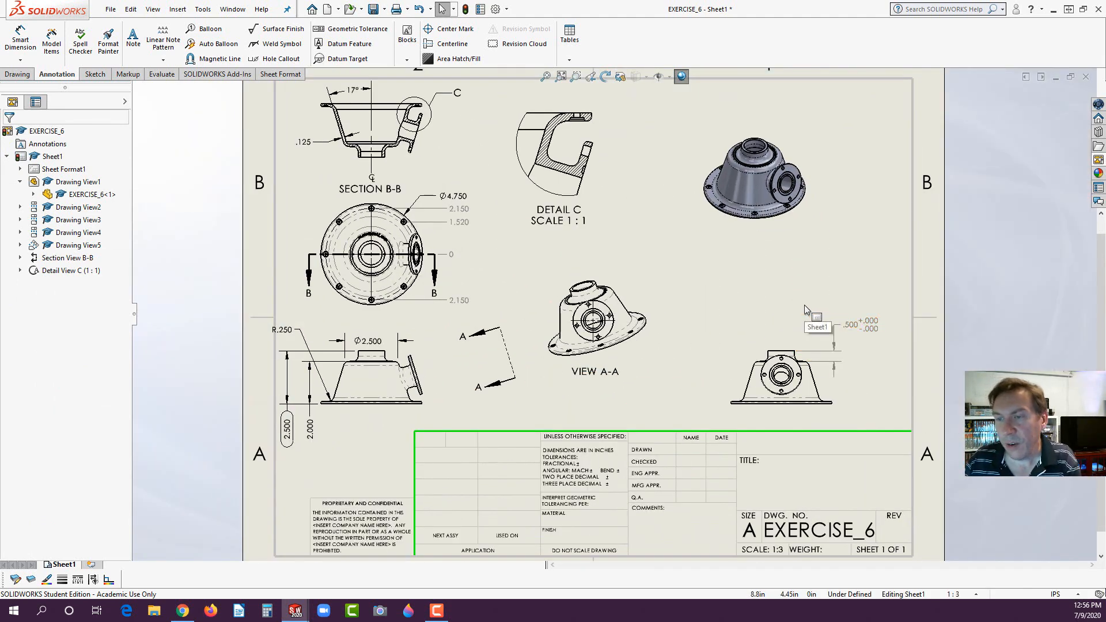
{"action": "left_click_drag", "start_coordinate": [433, 406], "coordinate": [447, 407]}
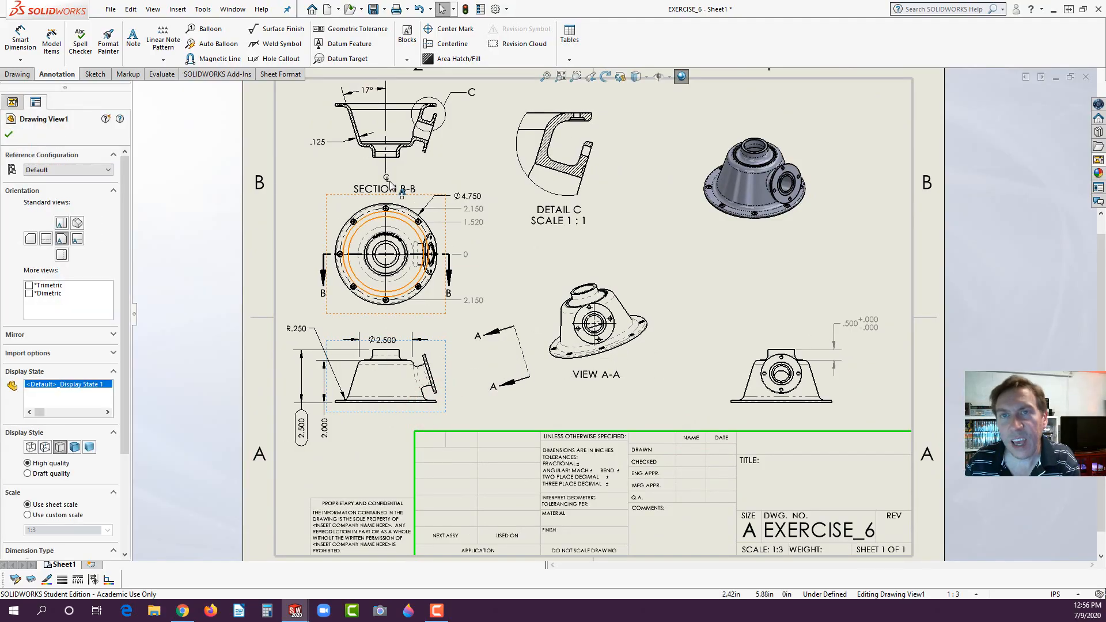
Place a note without leader reading EXERCISE 6 in the blank title block cell above TITLE.
{"action": "left_click", "coordinate": [133, 42]}
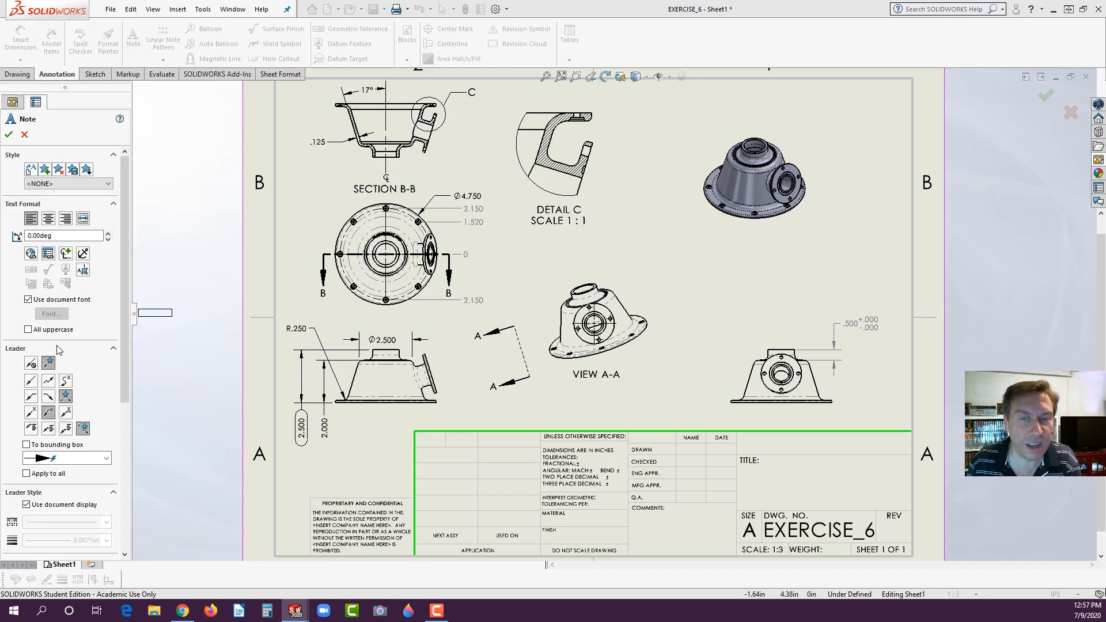
{"action": "left_click", "coordinate": [760, 441]}
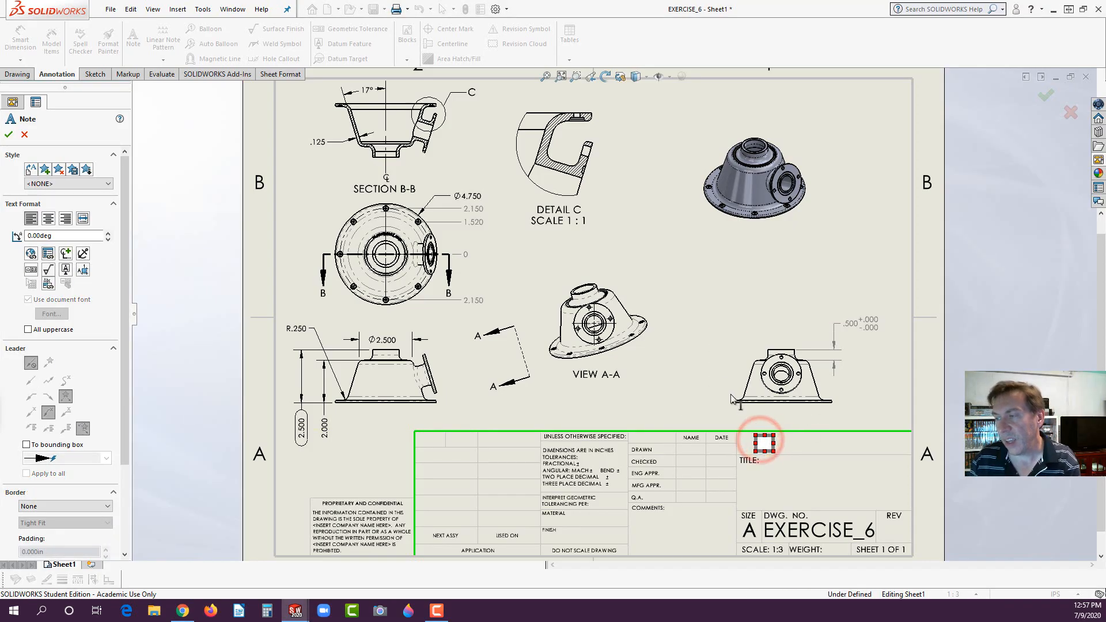
{"action": "type", "text": "EX"}
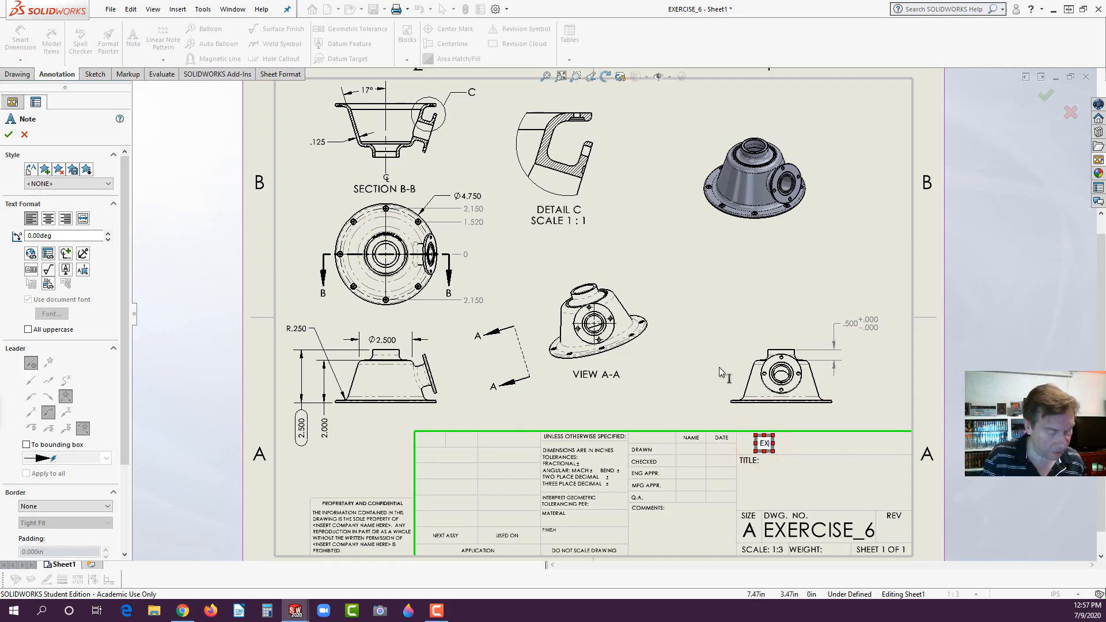
{"action": "type", "text": "ERCISE"}
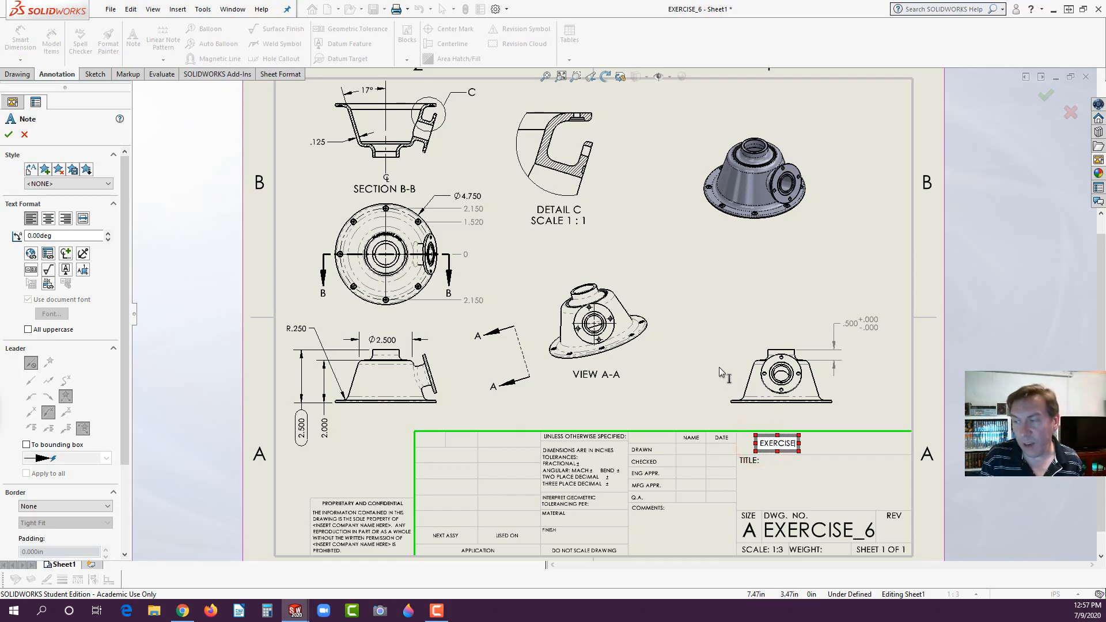
{"action": "type", "text": " 6"}
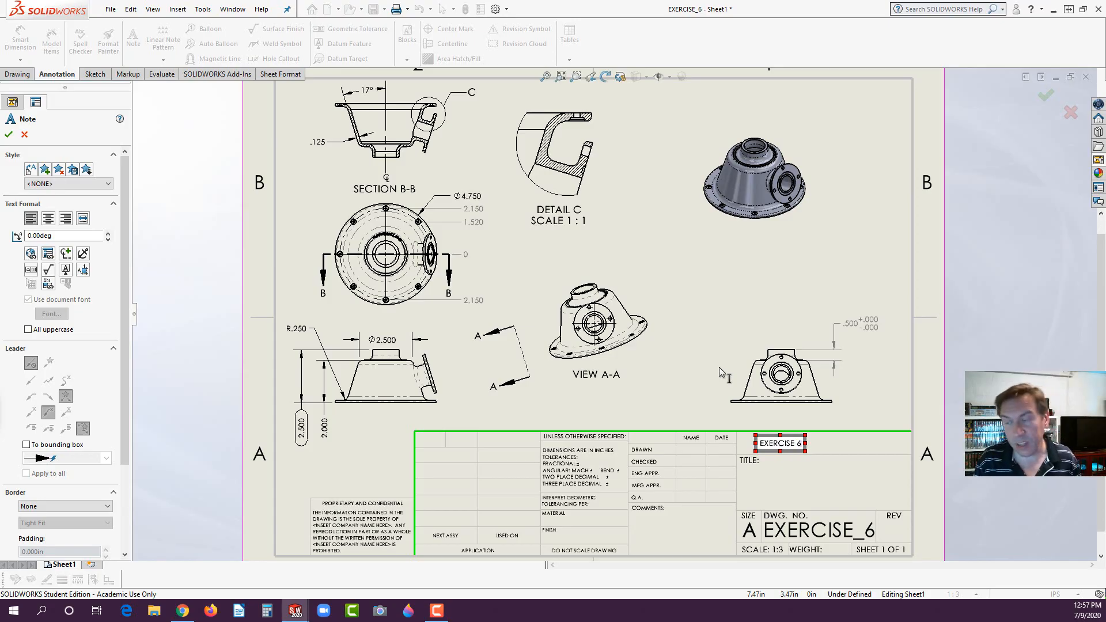
{"action": "left_click", "coordinate": [680, 361]}
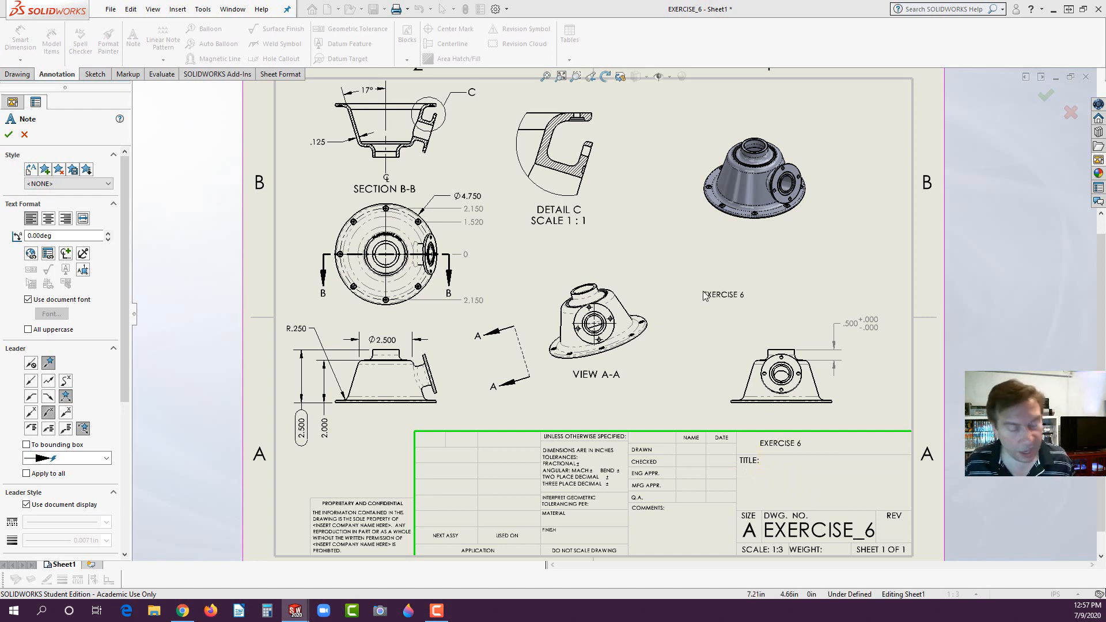
{"action": "key", "text": "Escape"}
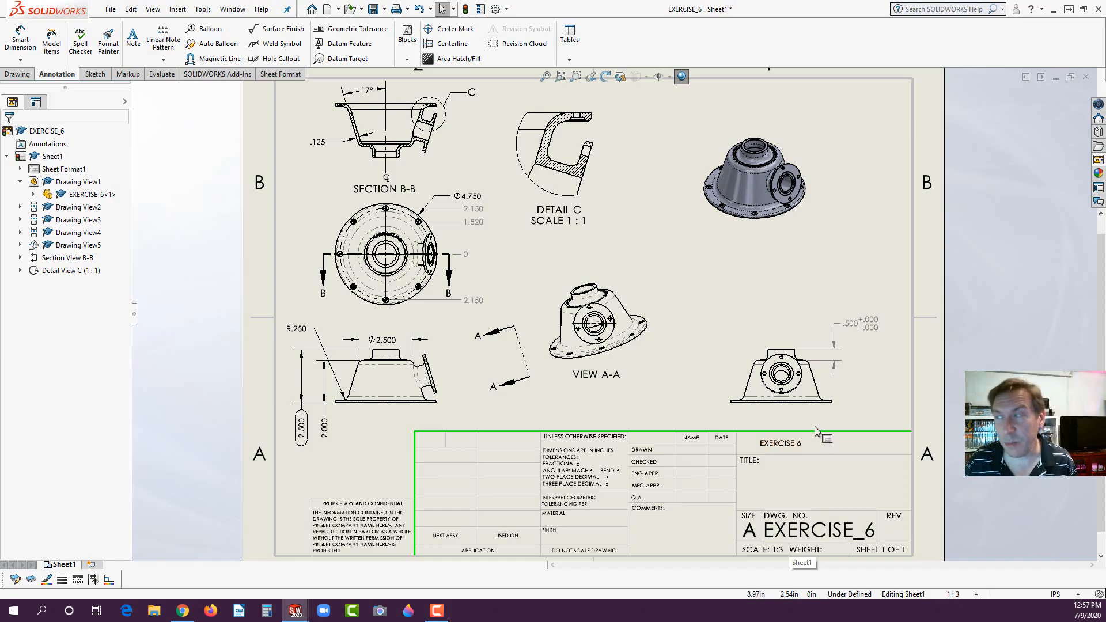
Delete the EXERCISE_6 drawing number text from the sheet format's title block and return to editing the sheet.
{"action": "right_click", "coordinate": [873, 242]}
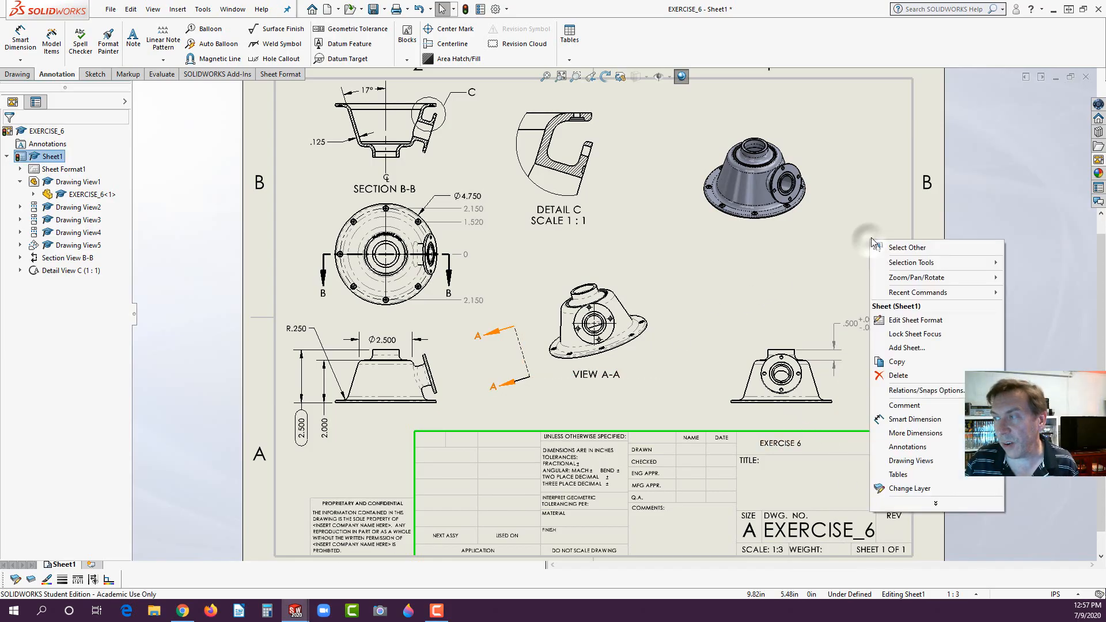
{"action": "left_click", "coordinate": [907, 320]}
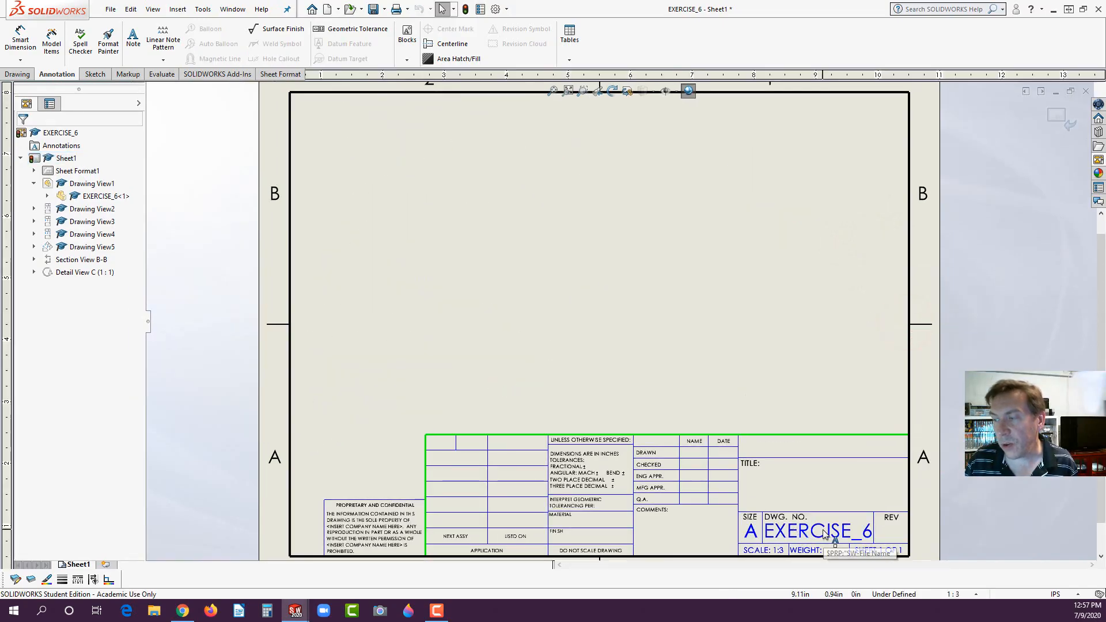
{"action": "left_click", "coordinate": [824, 533]}
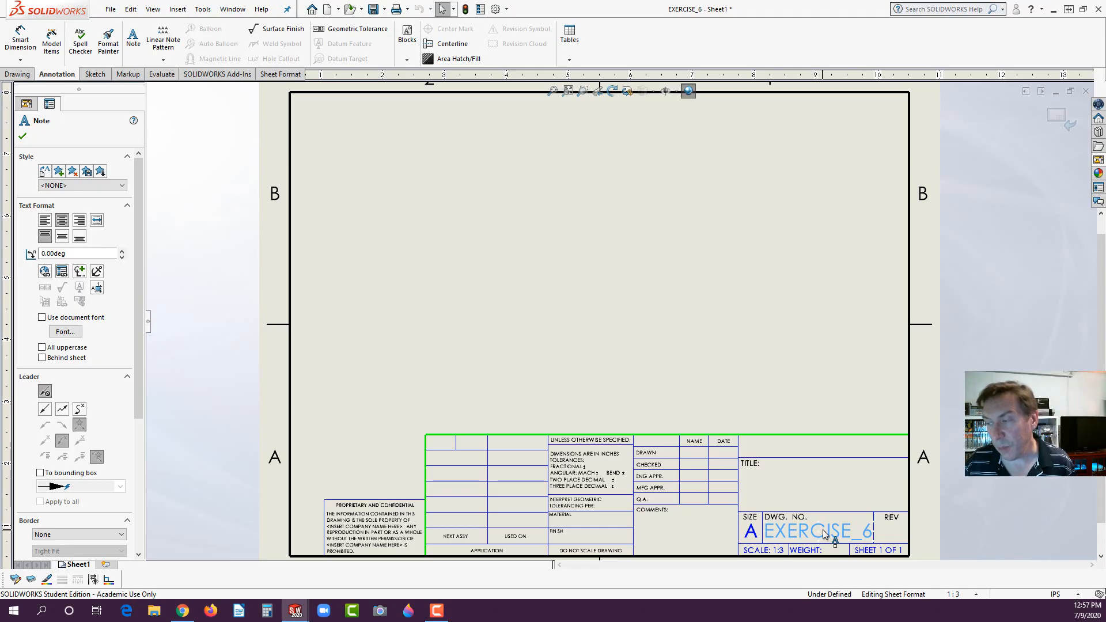
{"action": "key", "text": "Delete"}
{"action": "right_click", "coordinate": [725, 285]}
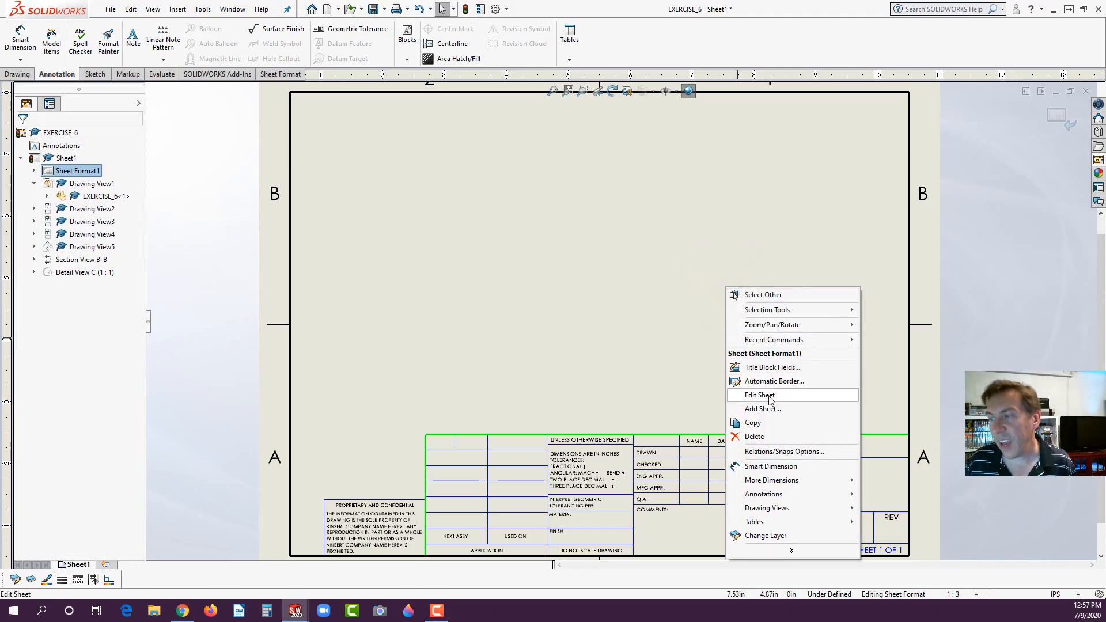
{"action": "left_click", "coordinate": [770, 396]}
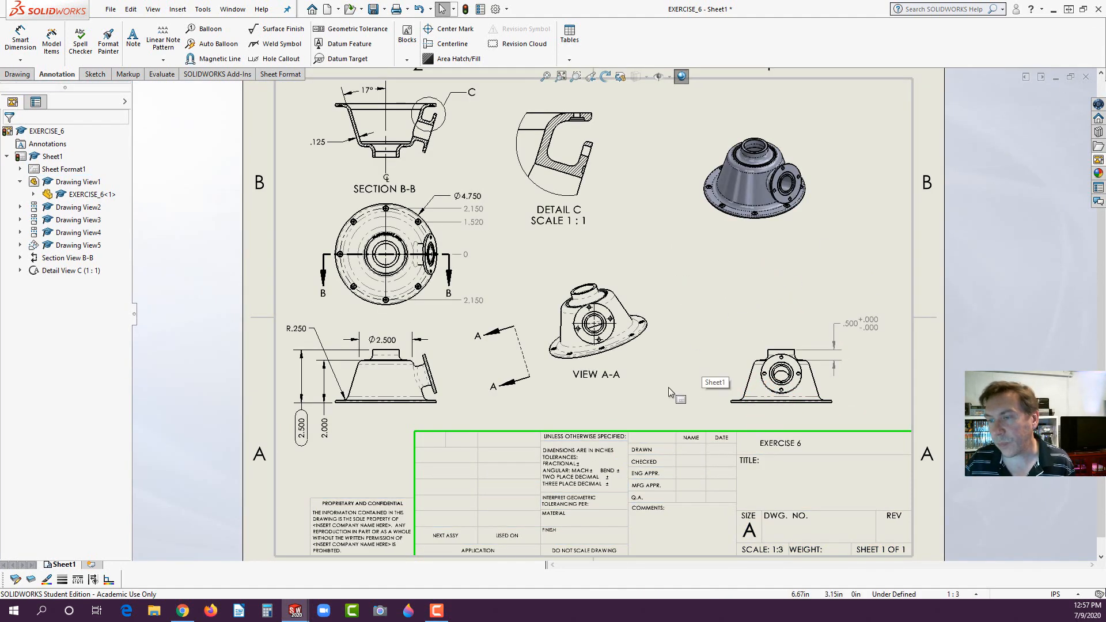
Attach a basic surface finish symbol to the face of the angled side flange in the front view.
{"action": "key", "text": "f"}
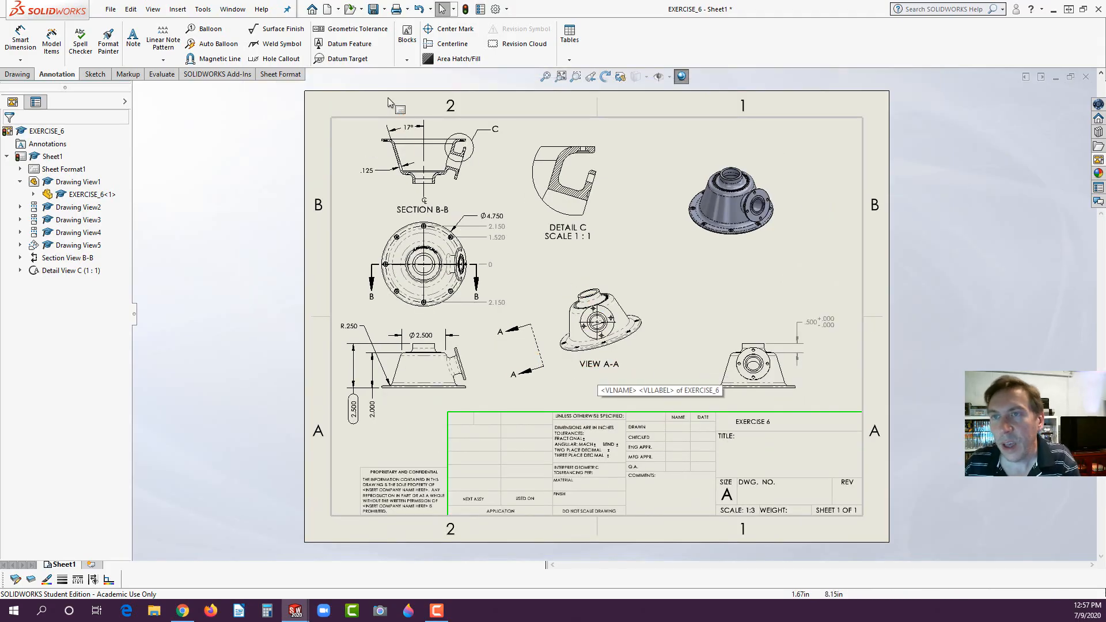
{"action": "left_click", "coordinate": [271, 32]}
{"action": "scroll", "coordinate": [461, 357], "scroll_direction": "down", "scroll_amount": 5}
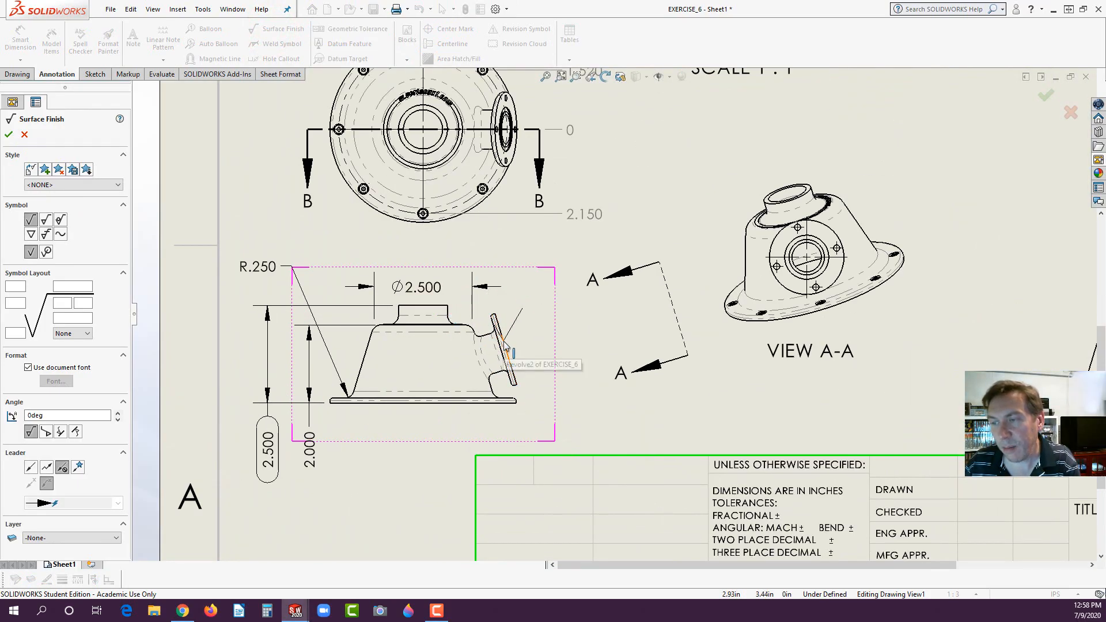
{"action": "left_click", "coordinate": [505, 342]}
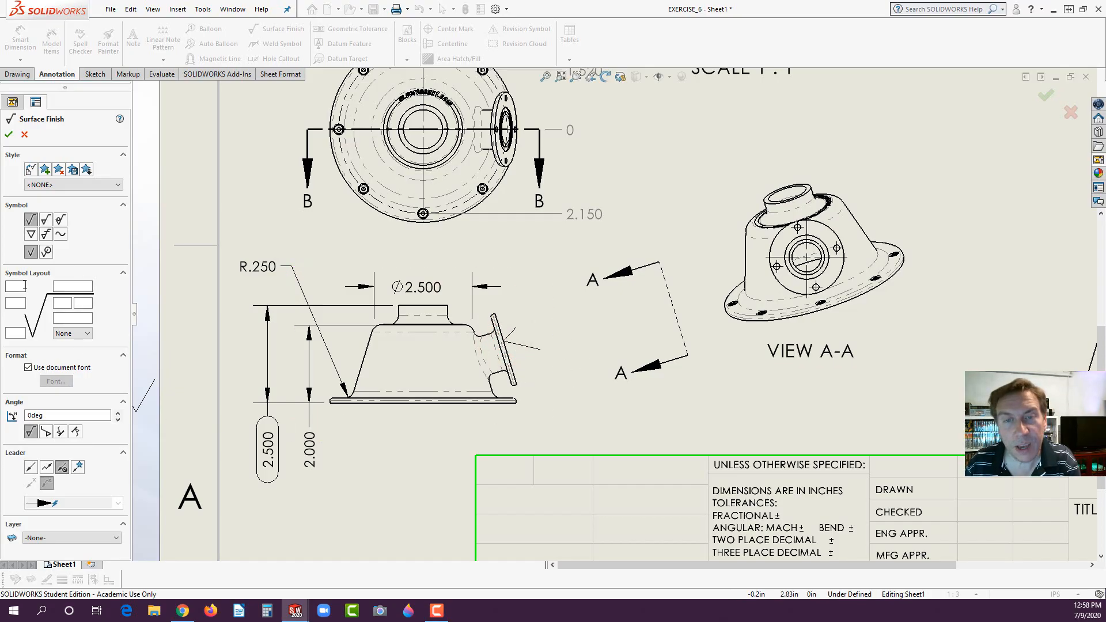
Try to place a JIS basic surface finish symbol on the front view's 2.500 overall height dimension and finish the command.
{"action": "left_click", "coordinate": [47, 234]}
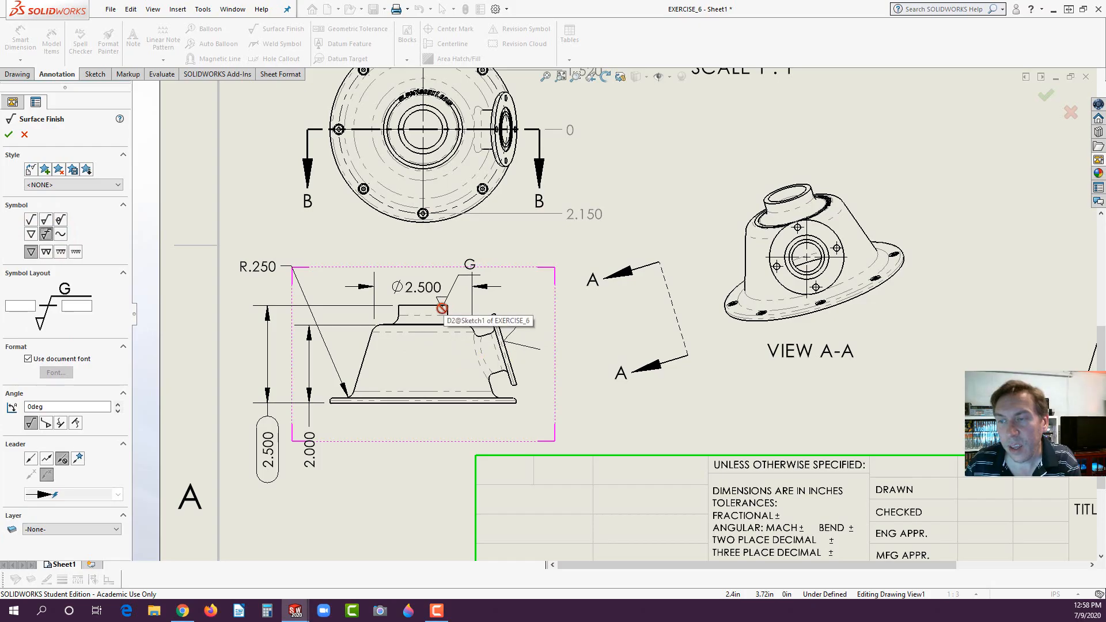
{"action": "left_click", "coordinate": [269, 345]}
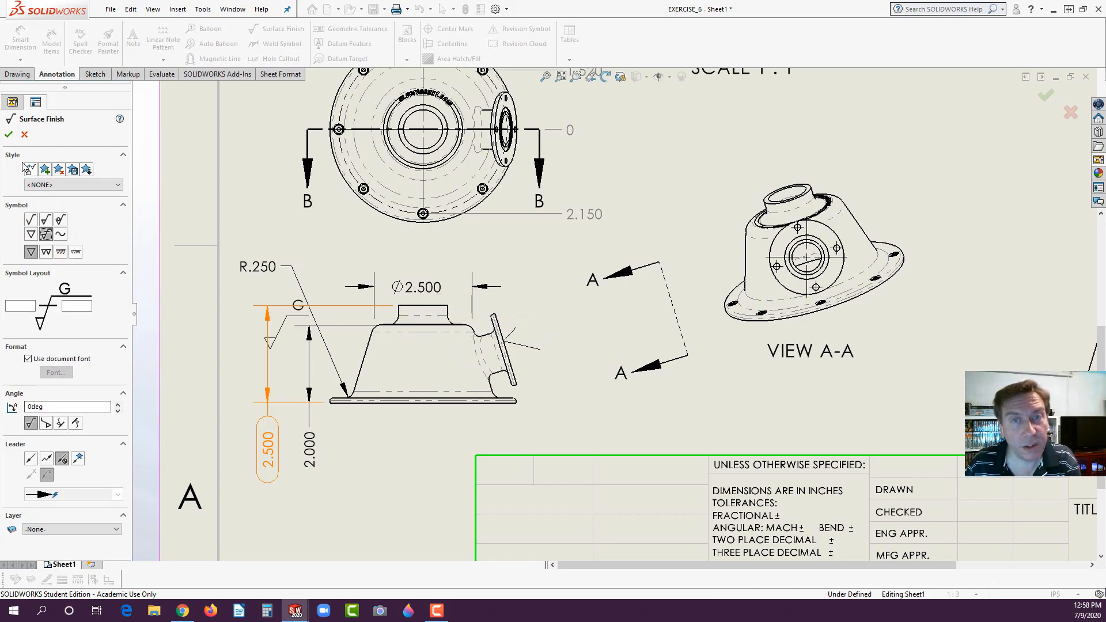
{"action": "left_click", "coordinate": [9, 135]}
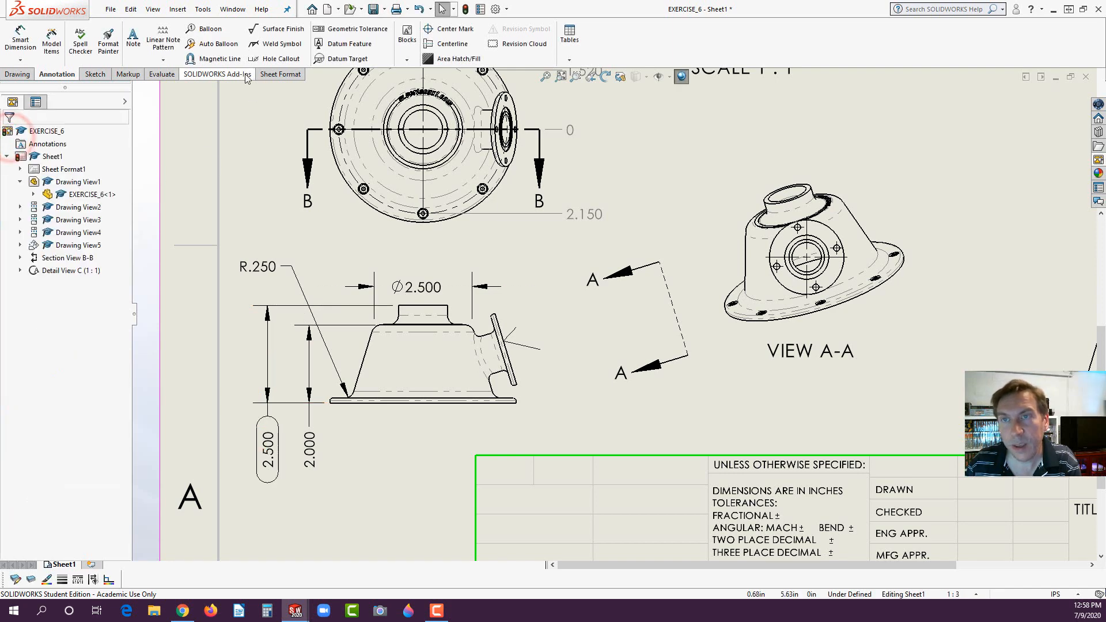
{"action": "scroll", "coordinate": [444, 293], "scroll_direction": "up", "scroll_amount": 3}
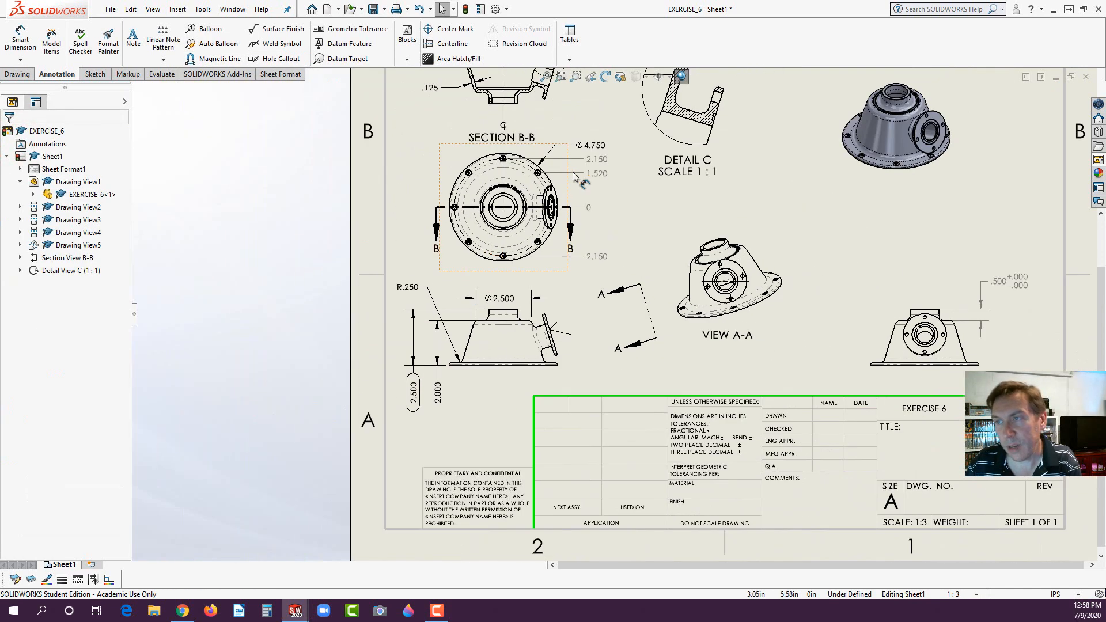
{"action": "scroll", "coordinate": [575, 175], "scroll_direction": "down", "scroll_amount": 3}
{"action": "scroll", "coordinate": [568, 304], "scroll_direction": "down", "scroll_amount": 1}
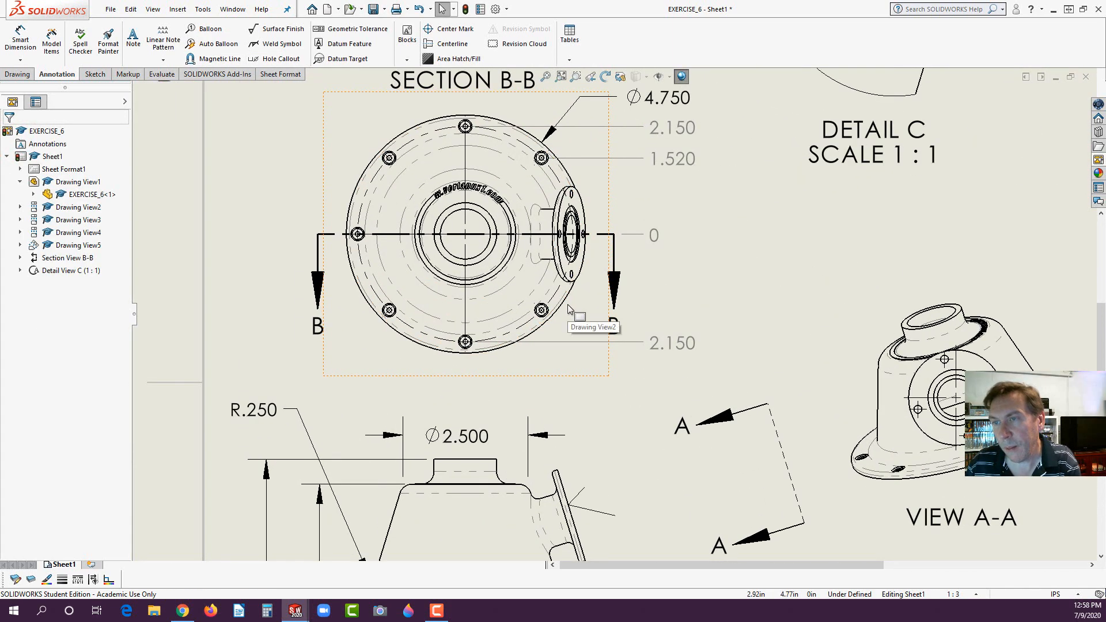
Move the Ø4.750 flange diameter dimension to the upper left of the circular top view.
{"action": "scroll", "coordinate": [568, 304], "scroll_direction": "down", "scroll_amount": 1}
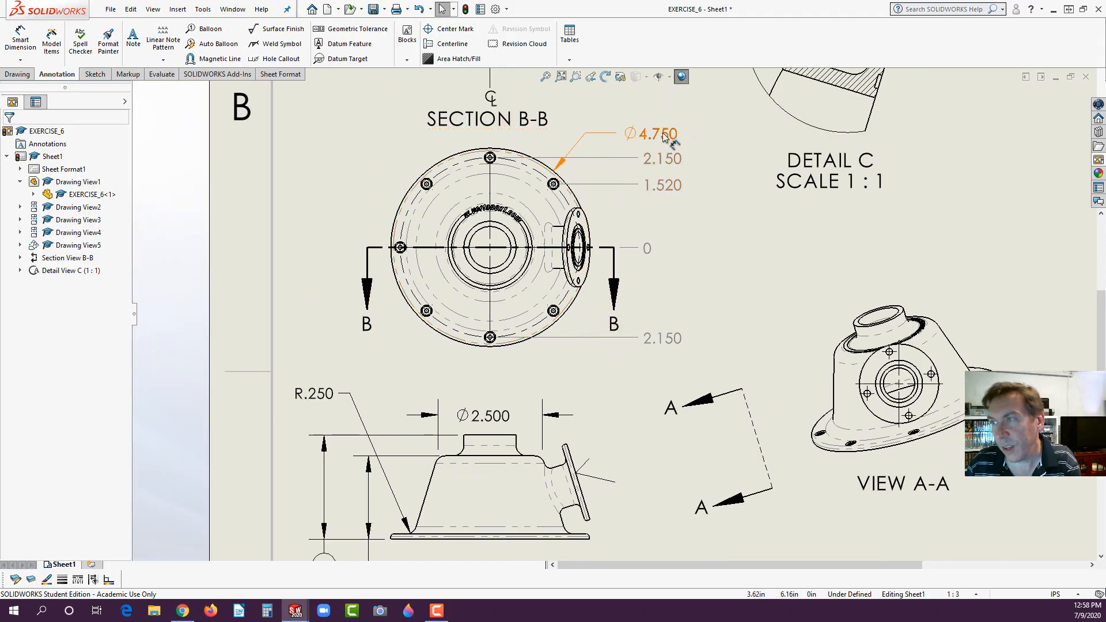
{"action": "left_click_drag", "start_coordinate": [663, 133], "coordinate": [331, 141]}
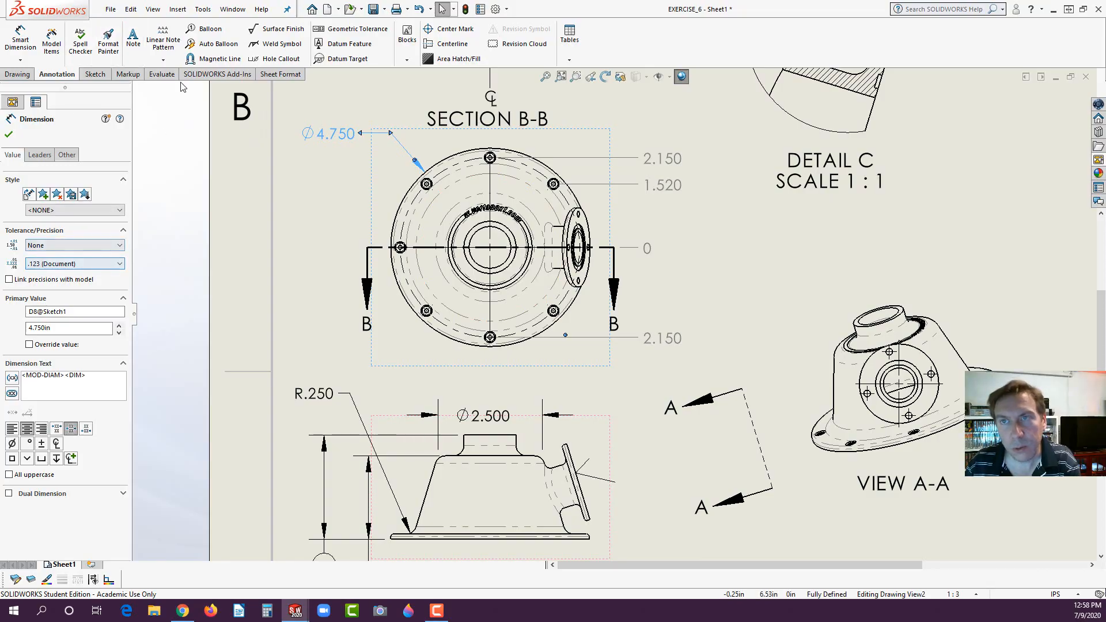
Add a hole callout to the upper-right flange hole in the top view, placing its text above the ordinate dimensions.
{"action": "left_click", "coordinate": [268, 58]}
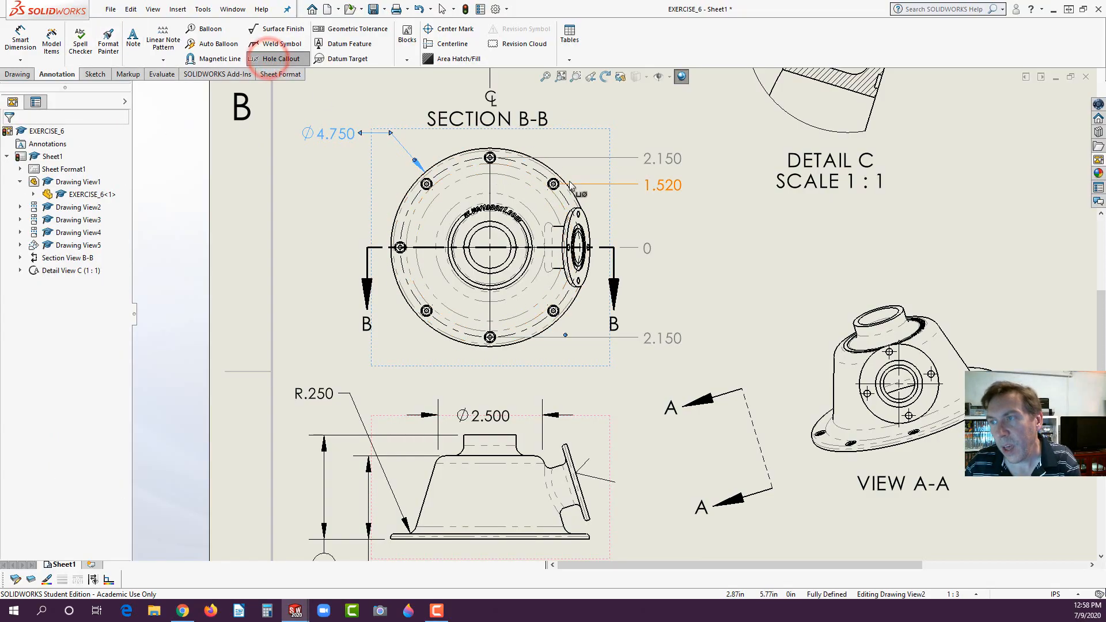
{"action": "scroll", "coordinate": [423, 148], "scroll_direction": "down", "scroll_amount": 5}
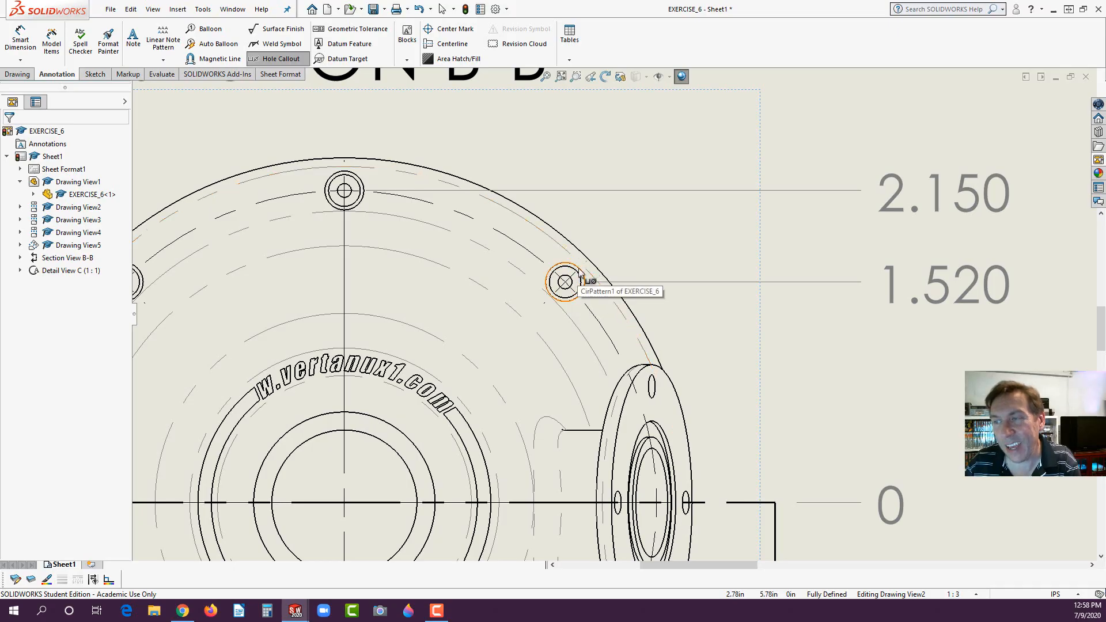
{"action": "left_click", "coordinate": [579, 274]}
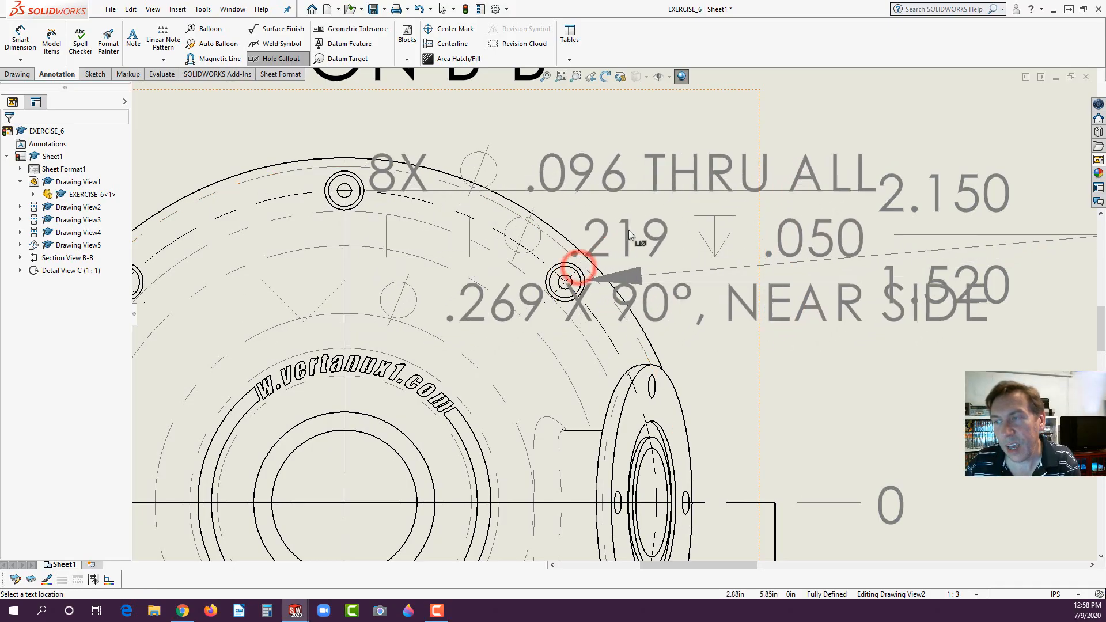
{"action": "scroll", "coordinate": [631, 261], "scroll_direction": "up", "scroll_amount": 3}
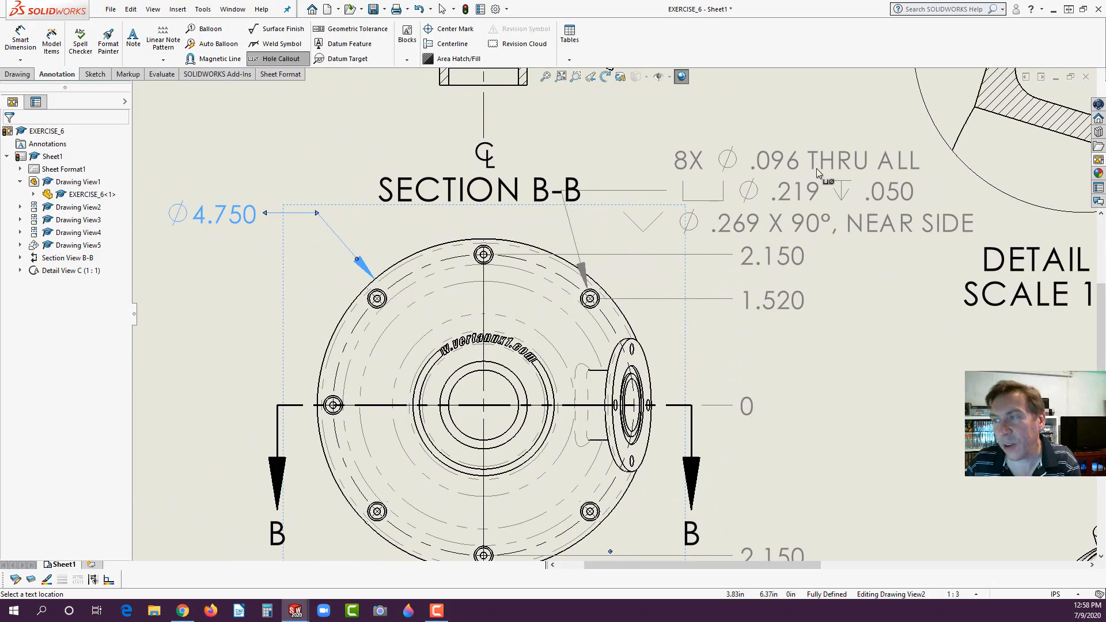
{"action": "left_click", "coordinate": [852, 164]}
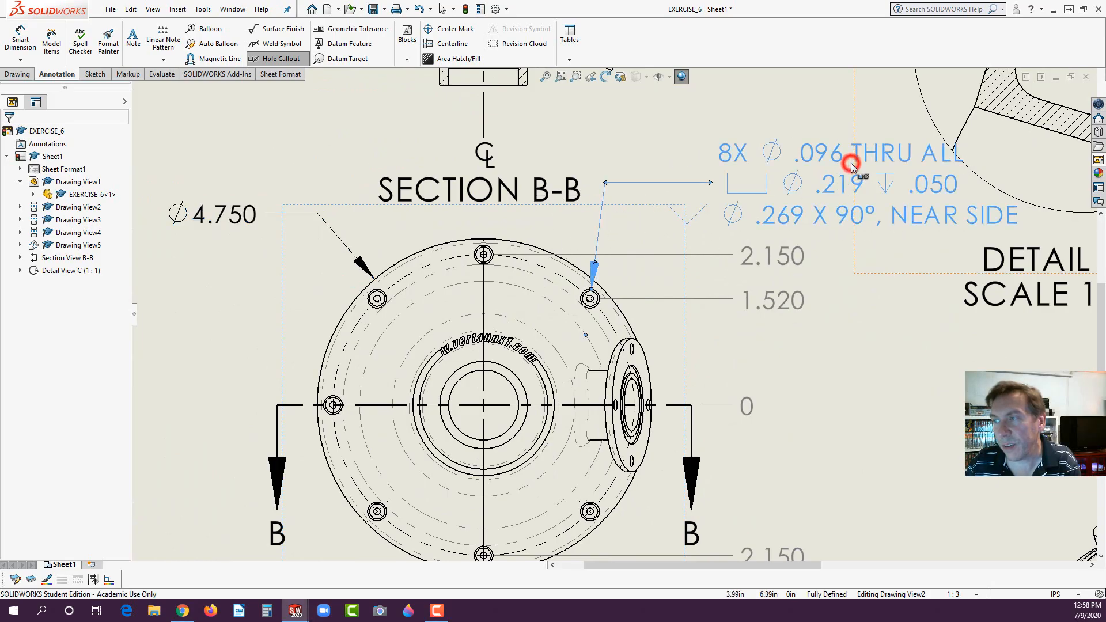
{"action": "left_click_drag", "start_coordinate": [710, 182], "coordinate": [658, 193]}
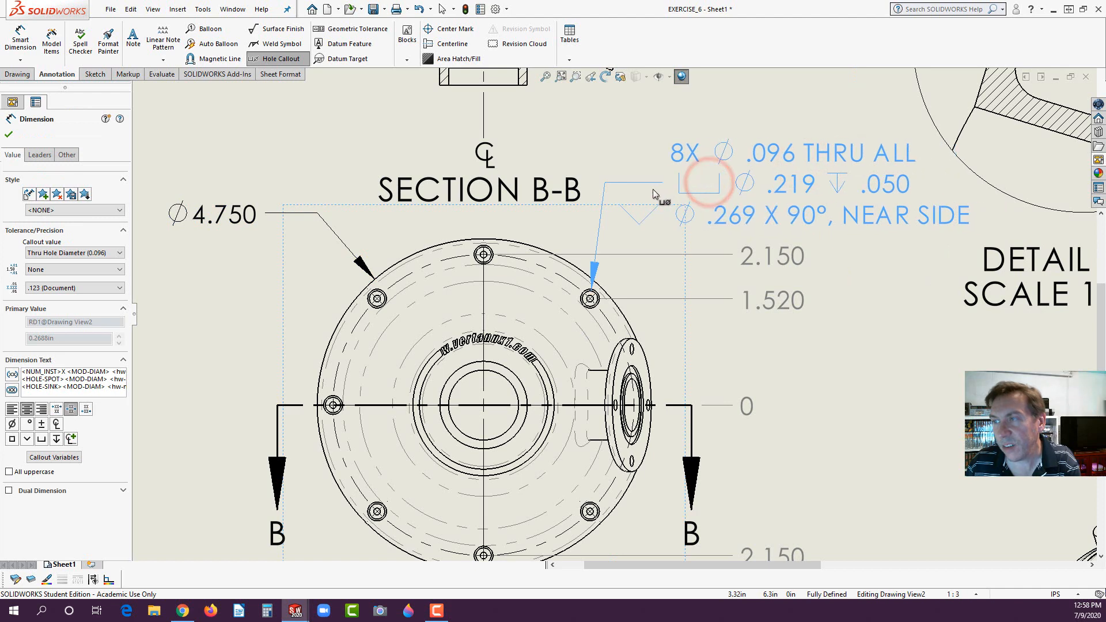
{"action": "left_click", "coordinate": [784, 344]}
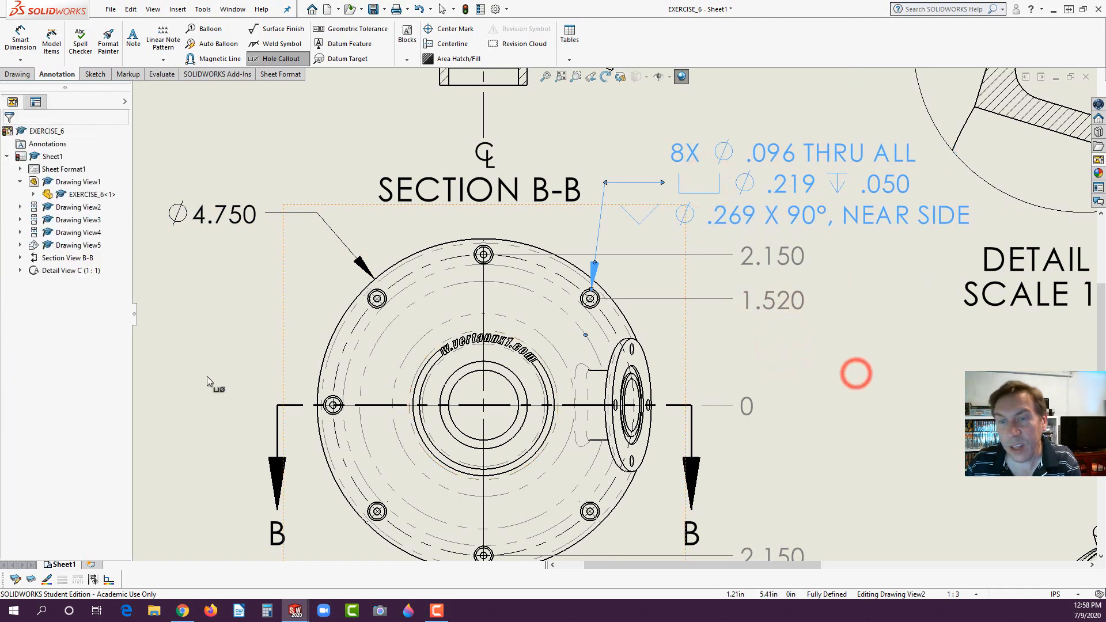
{"action": "left_click", "coordinate": [193, 357]}
{"action": "key", "text": "z"}
{"action": "key", "text": "z"}
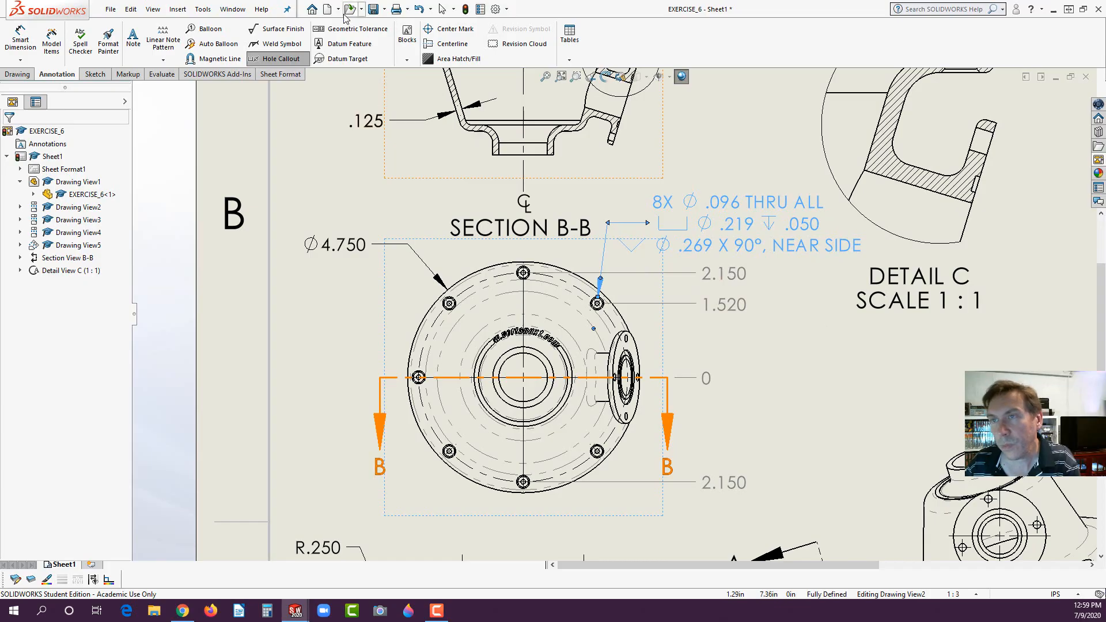
Attach datum feature A to the bottom edge of the base flange in the front view, with its label below.
{"action": "left_click", "coordinate": [320, 50]}
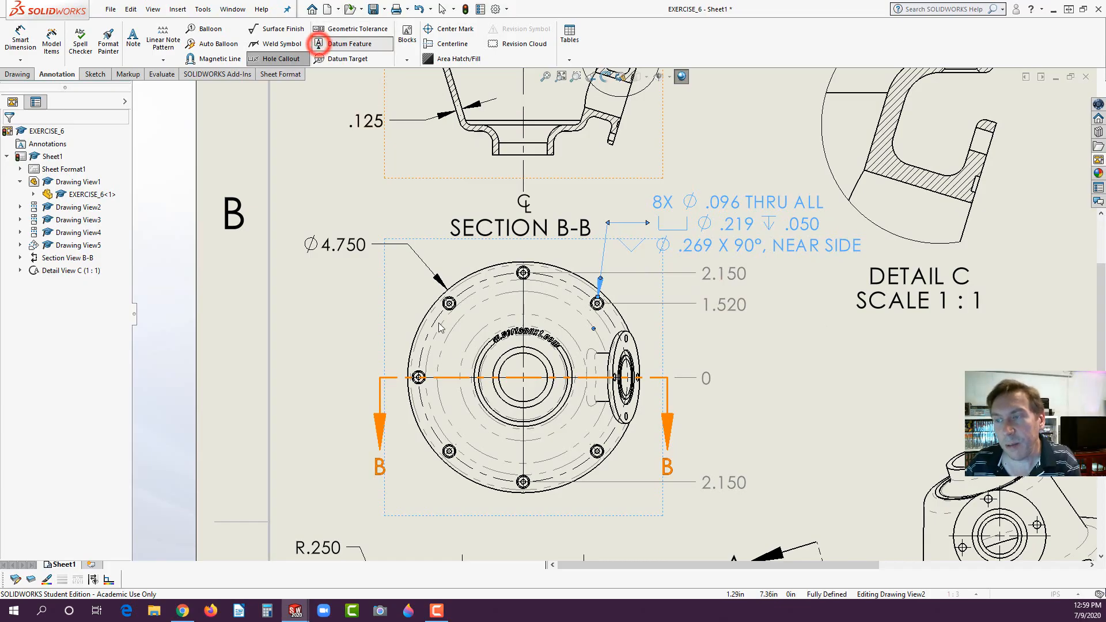
{"action": "scroll", "coordinate": [622, 467], "scroll_direction": "up", "scroll_amount": 5}
{"action": "scroll", "coordinate": [607, 485], "scroll_direction": "up", "scroll_amount": 3}
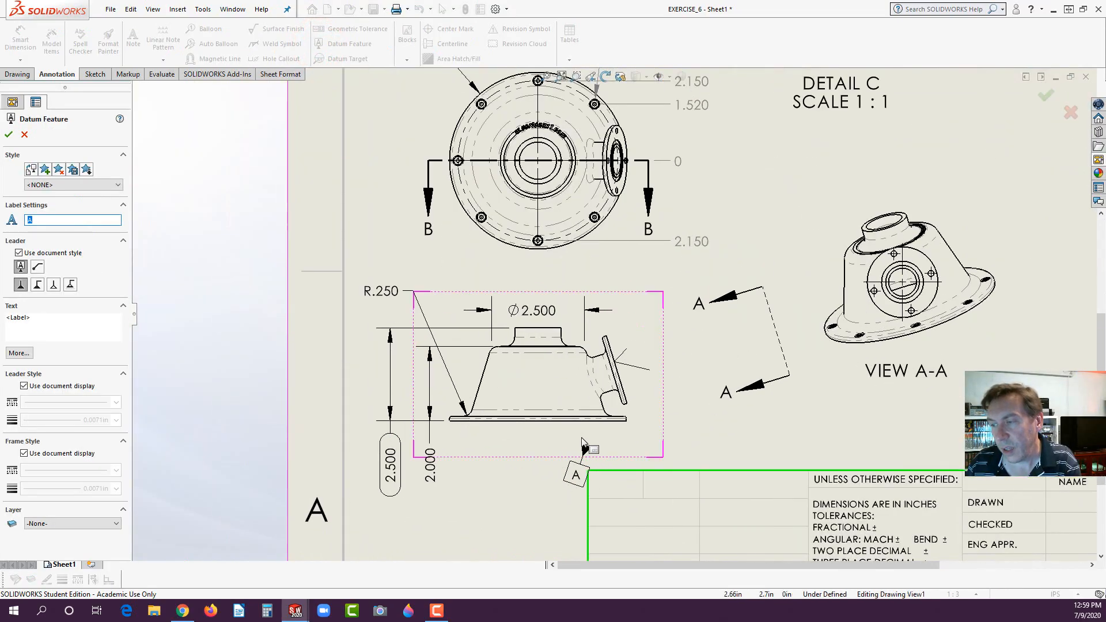
{"action": "left_click", "coordinate": [588, 419]}
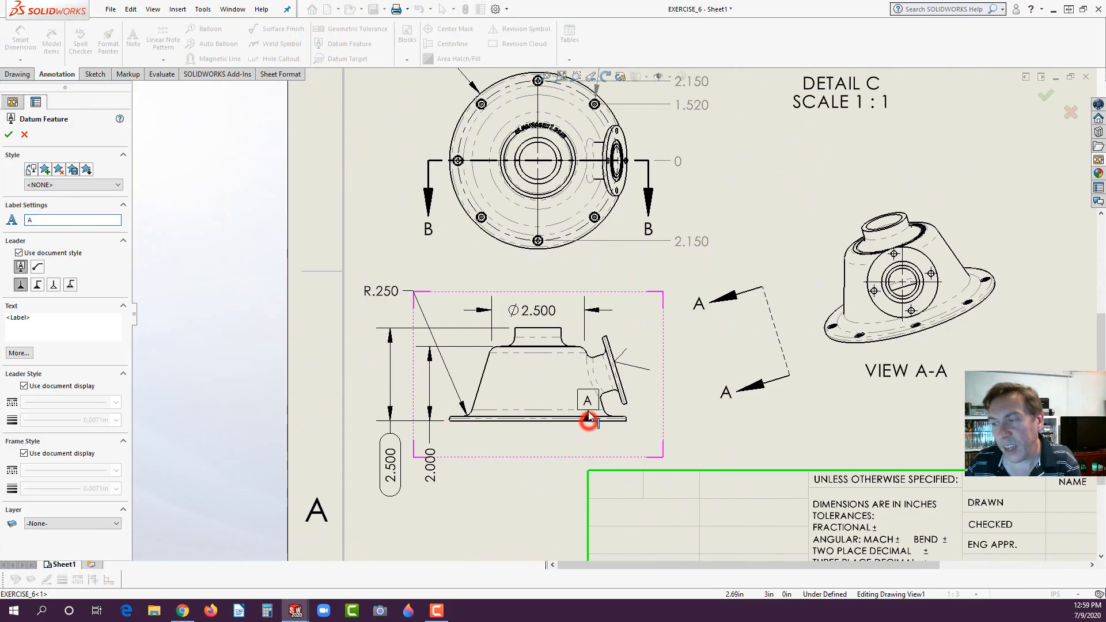
{"action": "left_click", "coordinate": [572, 451]}
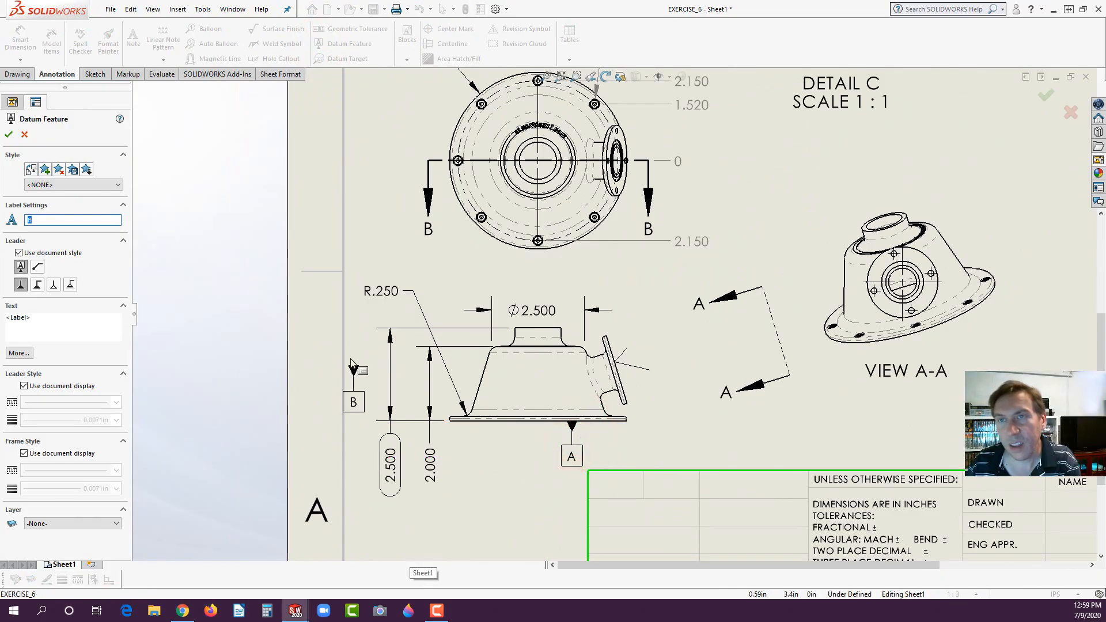
{"action": "left_click", "coordinate": [8, 134]}
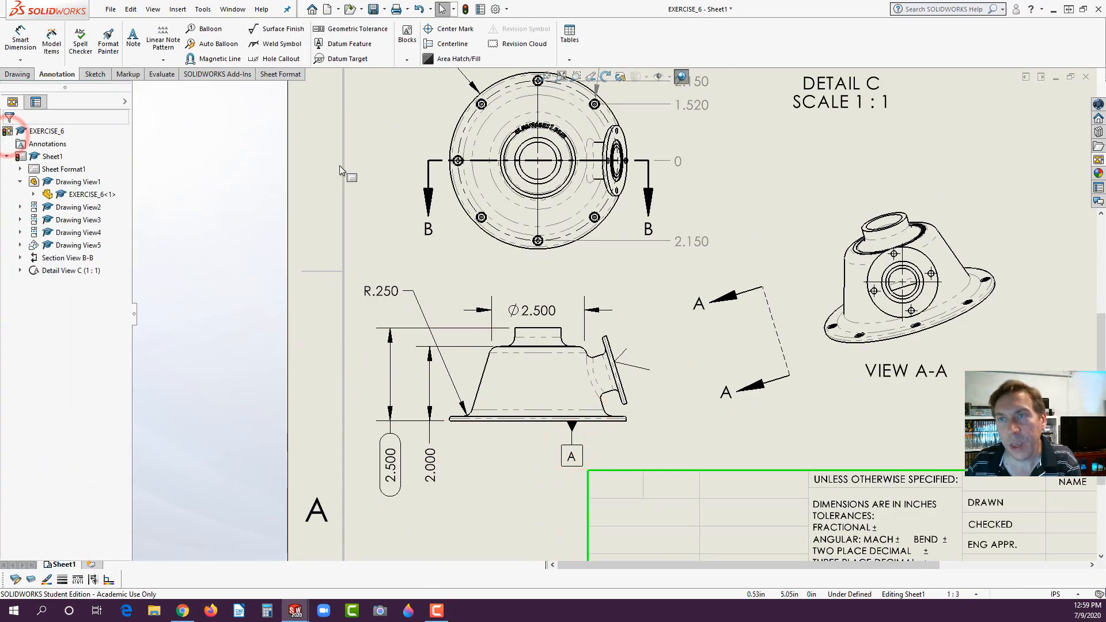
Set up a geometric tolerance frame with the concentricity symbol, the circled P modifier and .003 as Tolerance 2.
{"action": "left_click", "coordinate": [357, 30]}
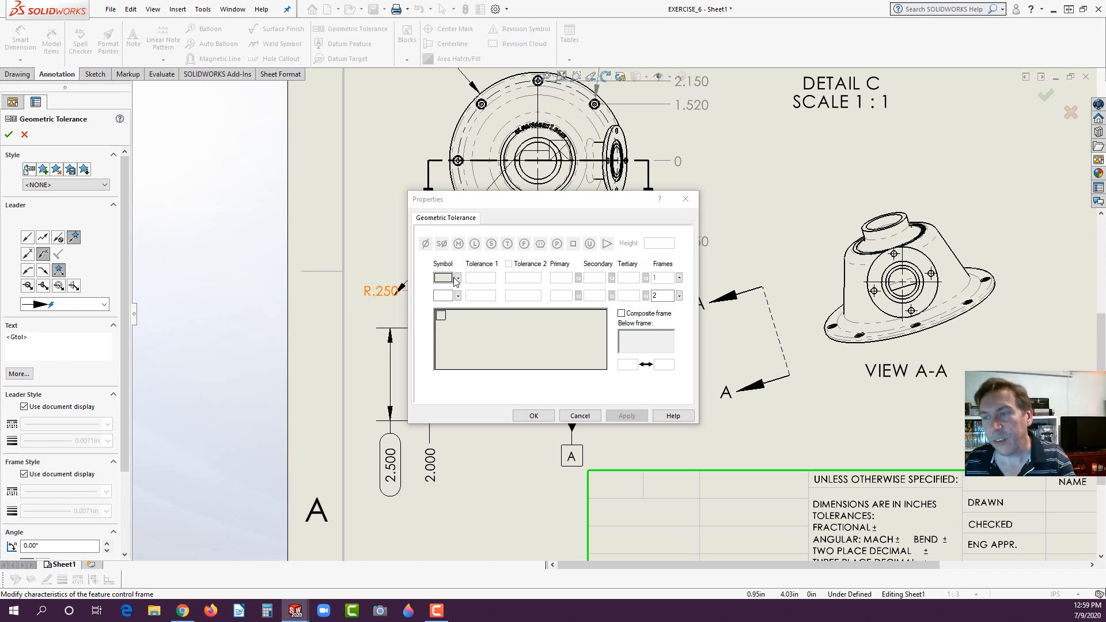
{"action": "left_click", "coordinate": [457, 279]}
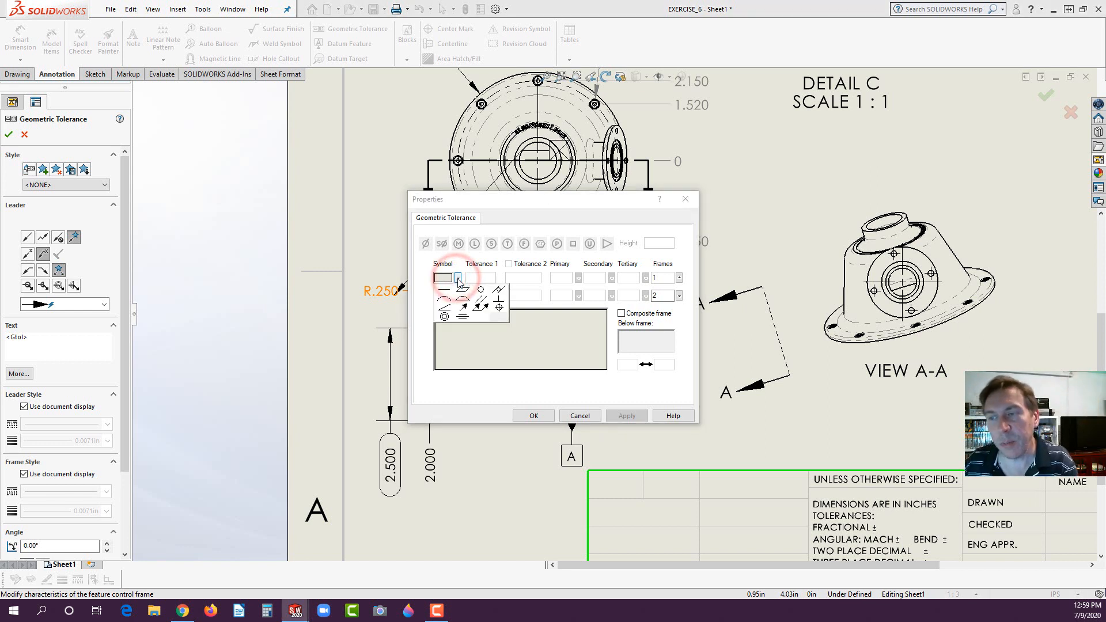
{"action": "left_click", "coordinate": [444, 318]}
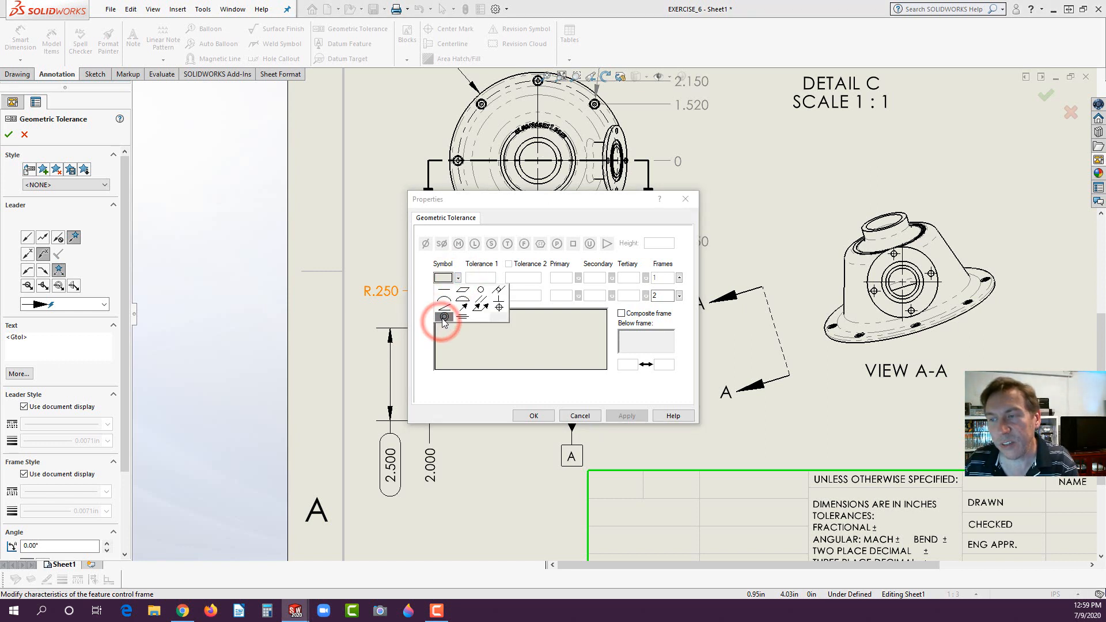
{"action": "left_click", "coordinate": [479, 279]}
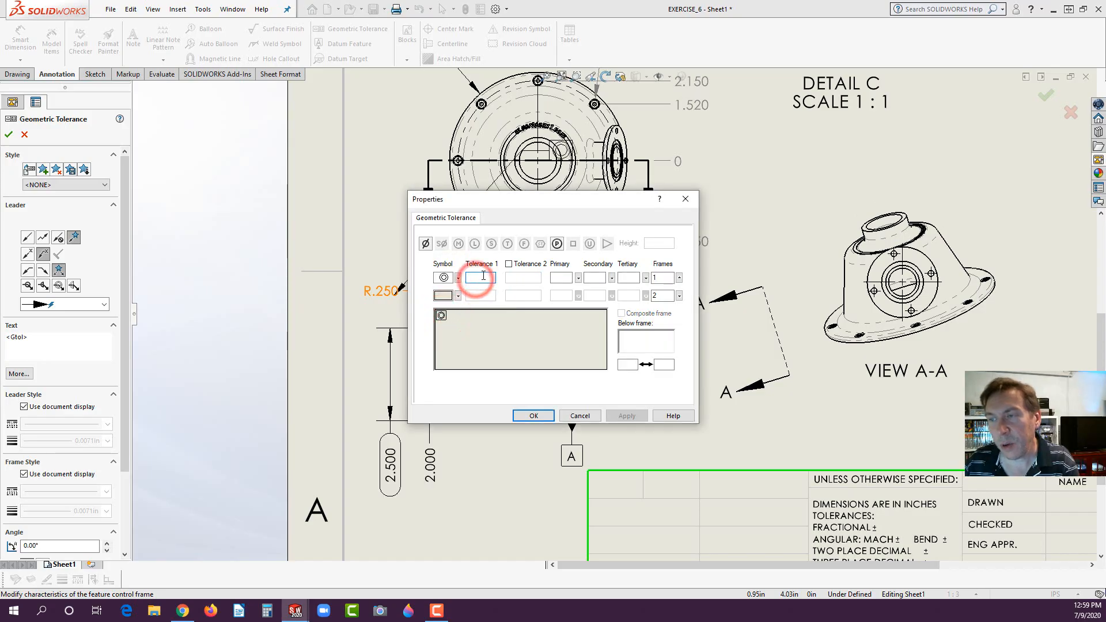
{"action": "left_click", "coordinate": [556, 245]}
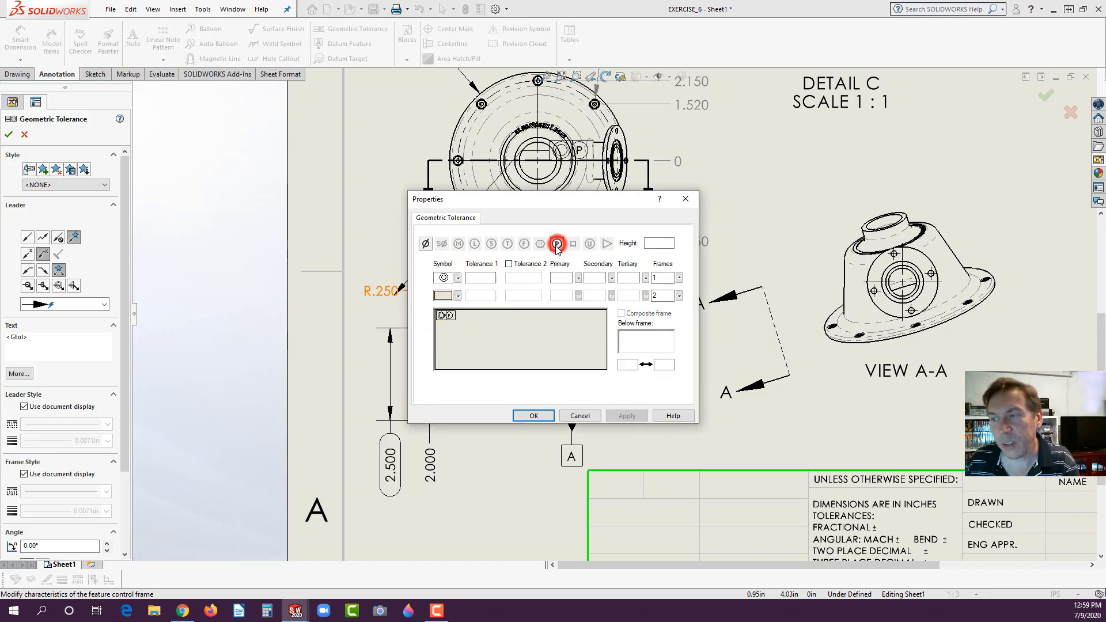
{"action": "left_click", "coordinate": [509, 264]}
{"action": "left_click", "coordinate": [516, 277]}
{"action": "type", "text": ".0"}
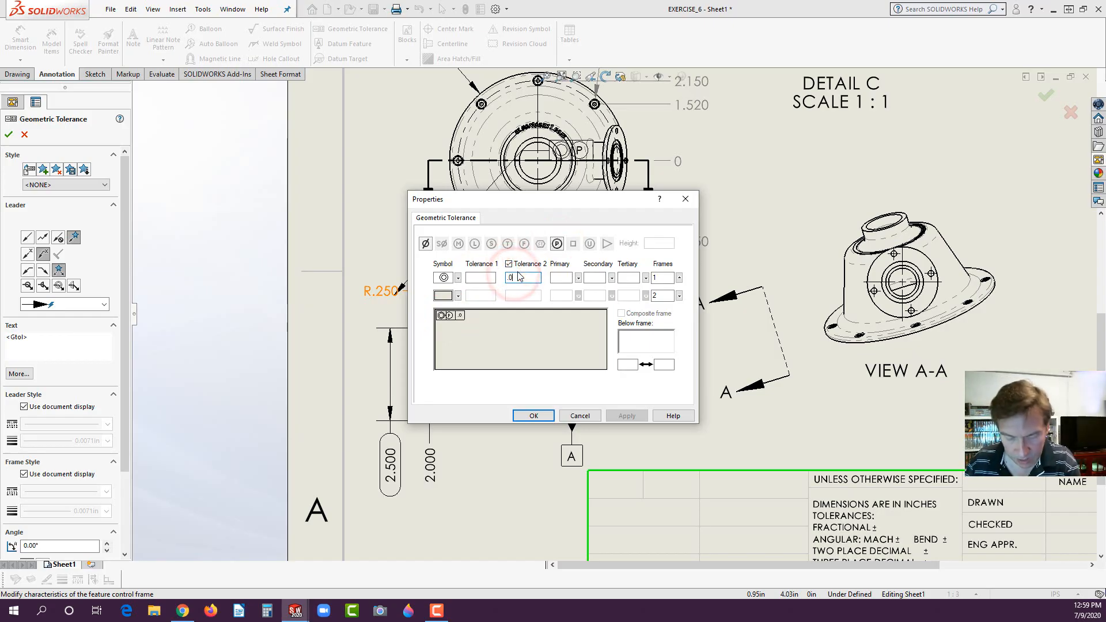
{"action": "type", "text": "03"}
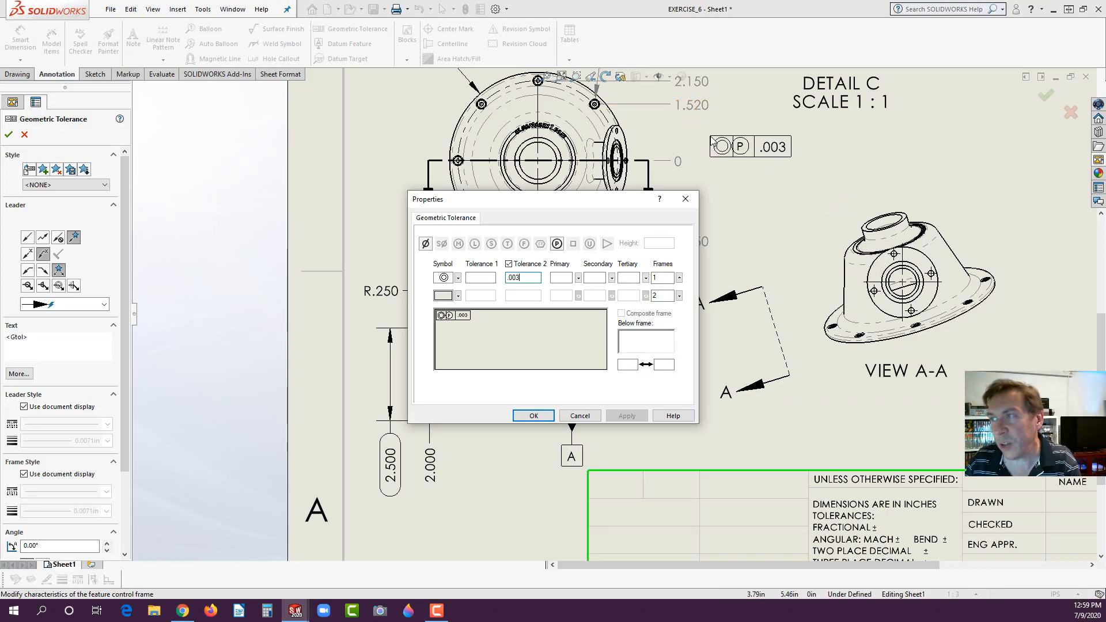
Attach the feature control frame to the front view's Ø2.500 dimension and move that dimension's text outside its extension lines to the right.
{"action": "mouse_move", "coordinate": [615, 201]}
{"action": "left_mouse_down"}
{"action": "mouse_move", "coordinate": [478, 295]}
{"action": "mouse_move", "coordinate": [413, 284]}
{"action": "mouse_move", "coordinate": [447, 375]}
{"action": "mouse_move", "coordinate": [636, 353]}
{"action": "left_mouse_up"}
{"action": "scroll", "coordinate": [619, 259], "scroll_direction": "up", "scroll_amount": 2}
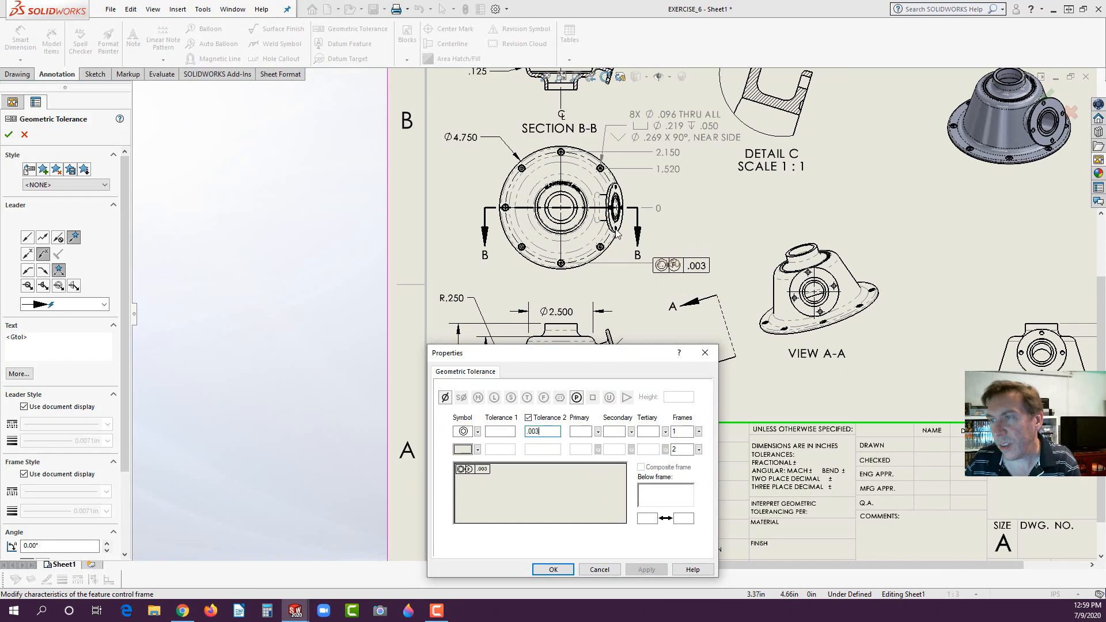
{"action": "scroll", "coordinate": [507, 101], "scroll_direction": "down", "scroll_amount": 1}
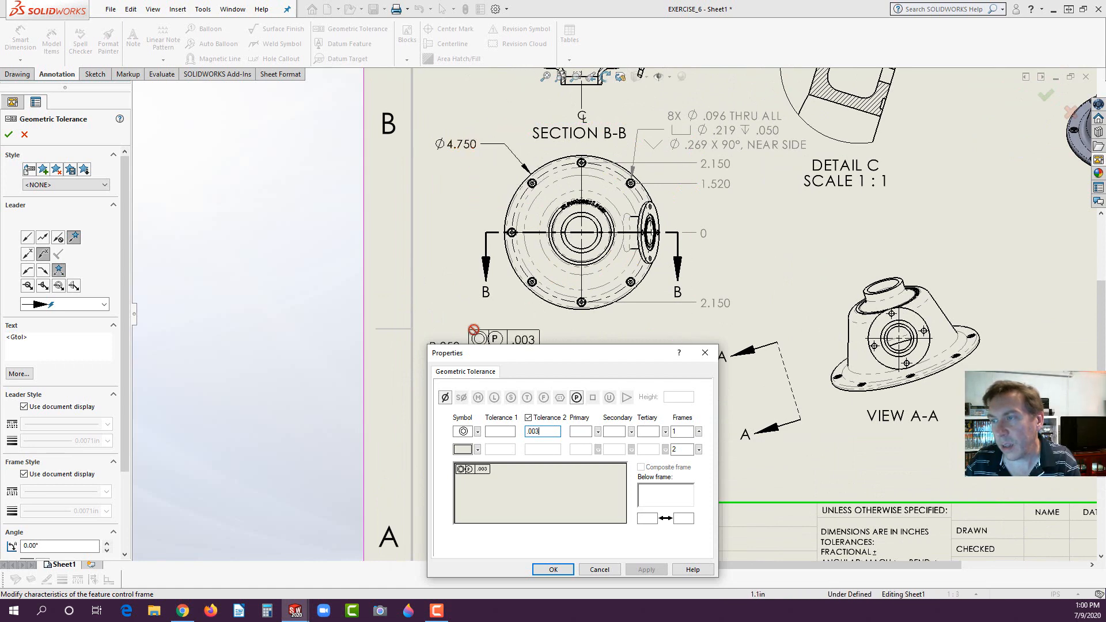
{"action": "scroll", "coordinate": [782, 281], "scroll_direction": "up", "scroll_amount": 3}
{"action": "scroll", "coordinate": [680, 306], "scroll_direction": "up", "scroll_amount": 2}
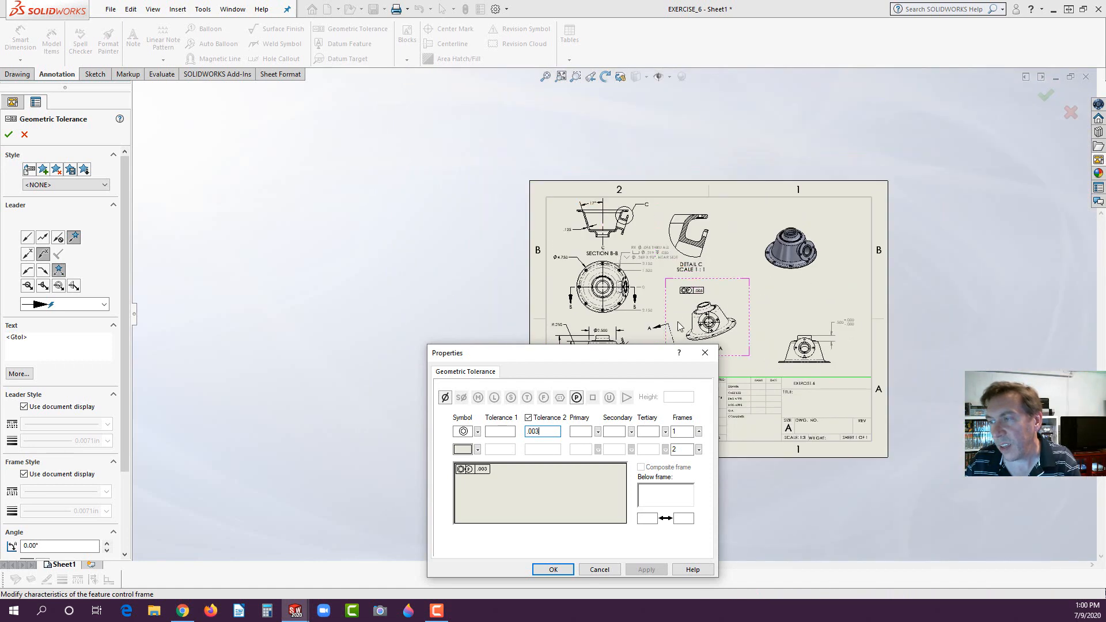
{"action": "mouse_move", "coordinate": [654, 353]}
{"action": "left_mouse_down"}
{"action": "mouse_move", "coordinate": [537, 358]}
{"action": "mouse_move", "coordinate": [452, 326]}
{"action": "left_mouse_up"}
{"action": "scroll", "coordinate": [623, 340], "scroll_direction": "down", "scroll_amount": 4}
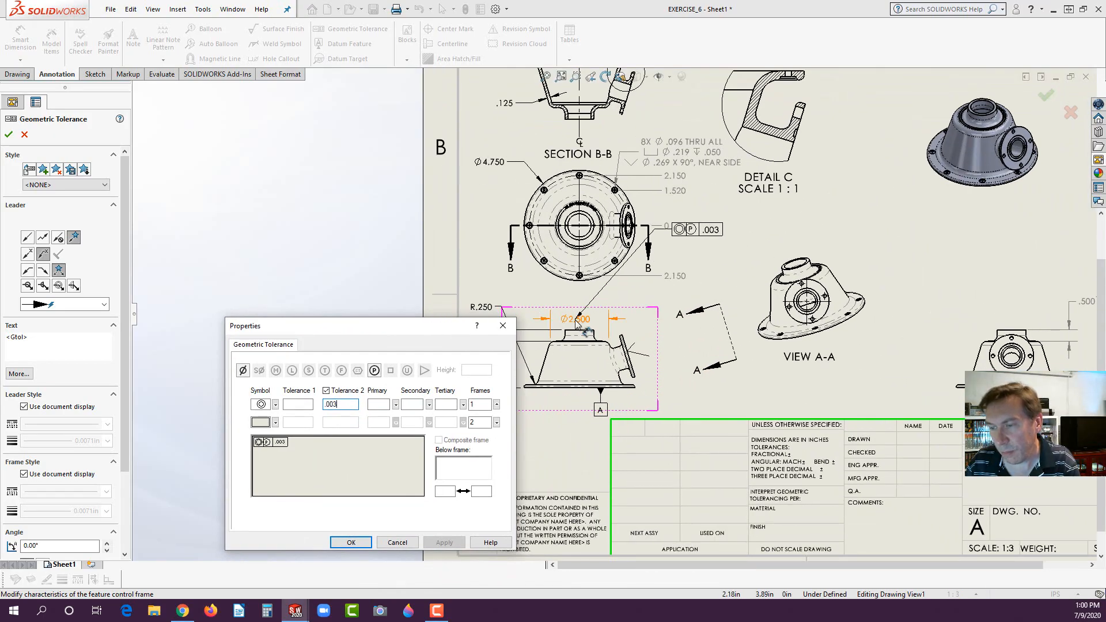
{"action": "left_click", "coordinate": [575, 321]}
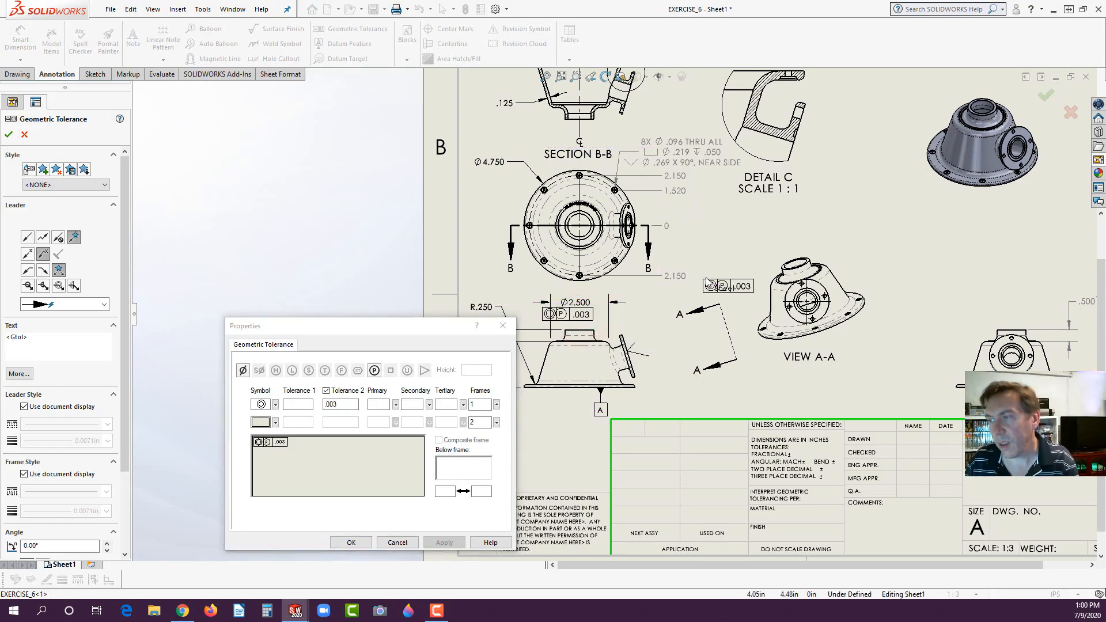
{"action": "key", "text": "Escape"}
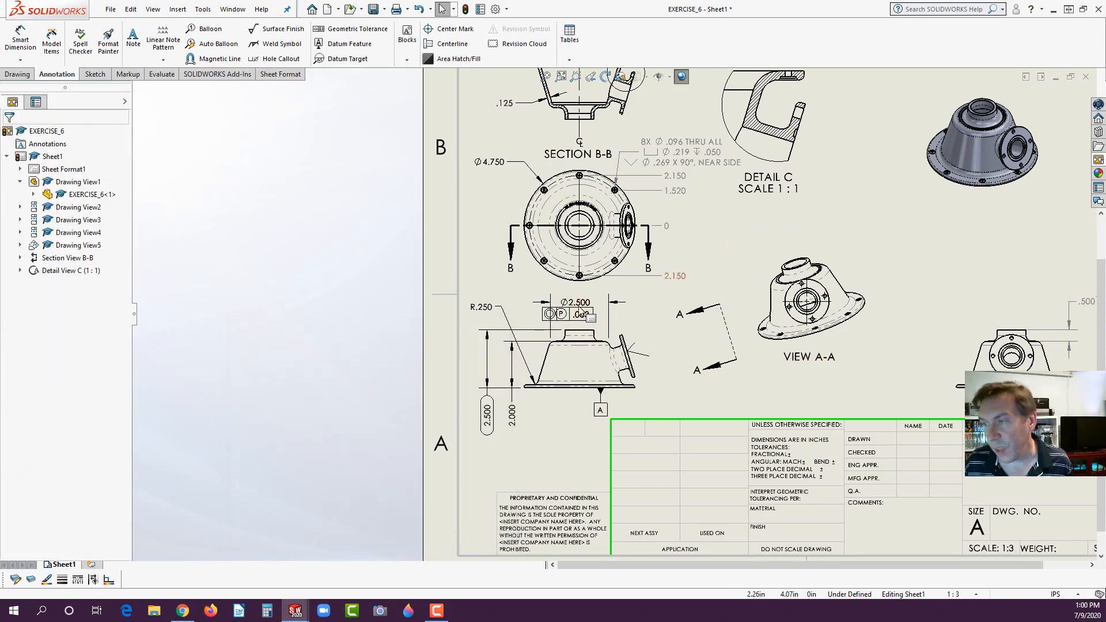
{"action": "left_click", "coordinate": [580, 302]}
{"action": "left_click_drag", "start_coordinate": [599, 299], "coordinate": [642, 299]}
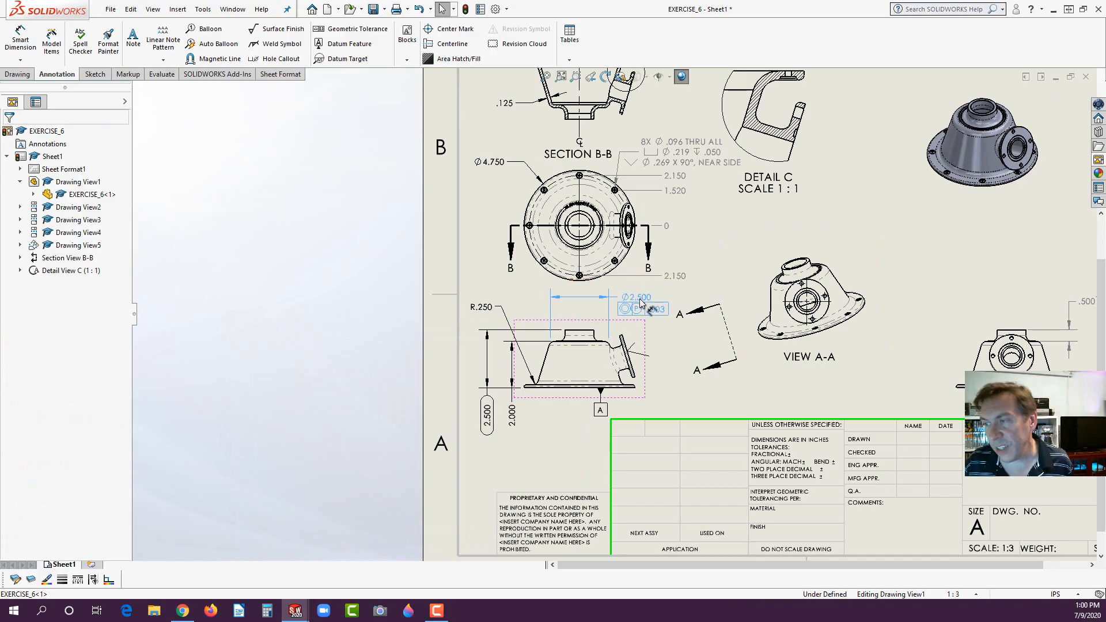
Copy the .003 feature control frame to the upper left of View A-A and delete the original under the Ø2.500 dimension.
{"action": "scroll", "coordinate": [639, 317], "scroll_direction": "down", "scroll_amount": 5}
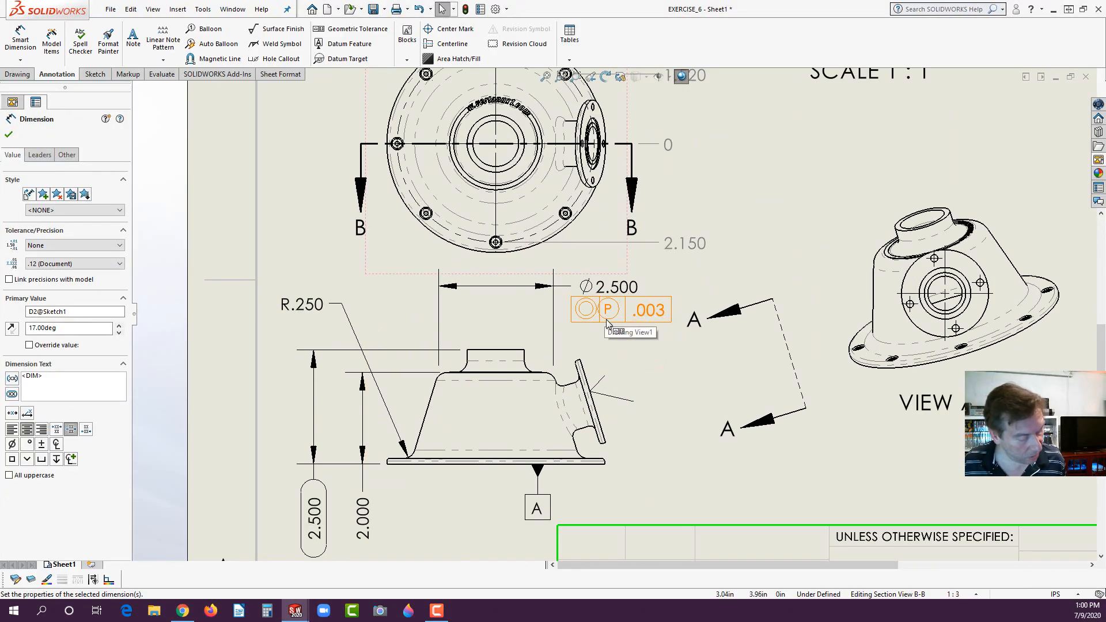
{"action": "left_click", "coordinate": [607, 320]}
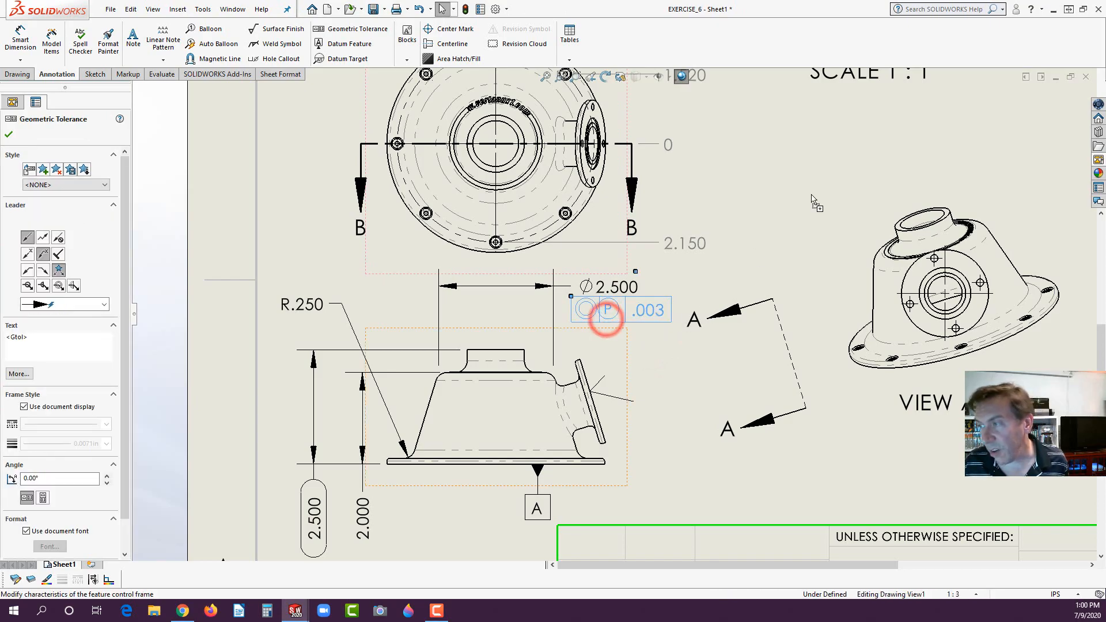
{"action": "left_click", "coordinate": [645, 312]}
{"action": "key", "text": "Delete"}
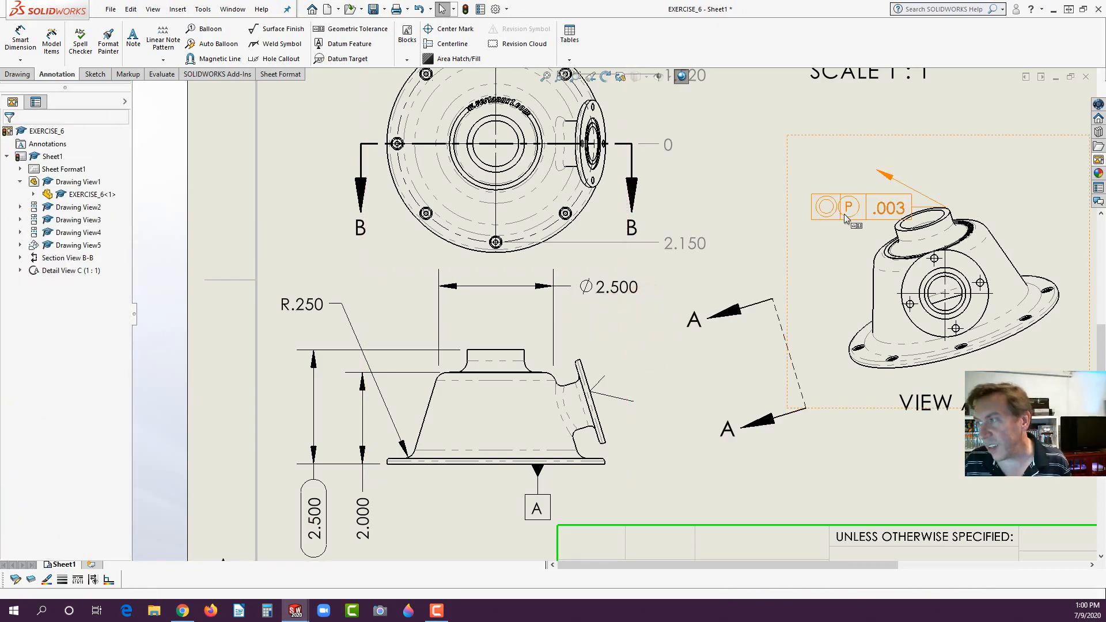
Move the copied feature control frame farther from View A-A and attach its leader to the circular side flange's outer edge.
{"action": "left_click_drag", "start_coordinate": [845, 218], "coordinate": [756, 165]}
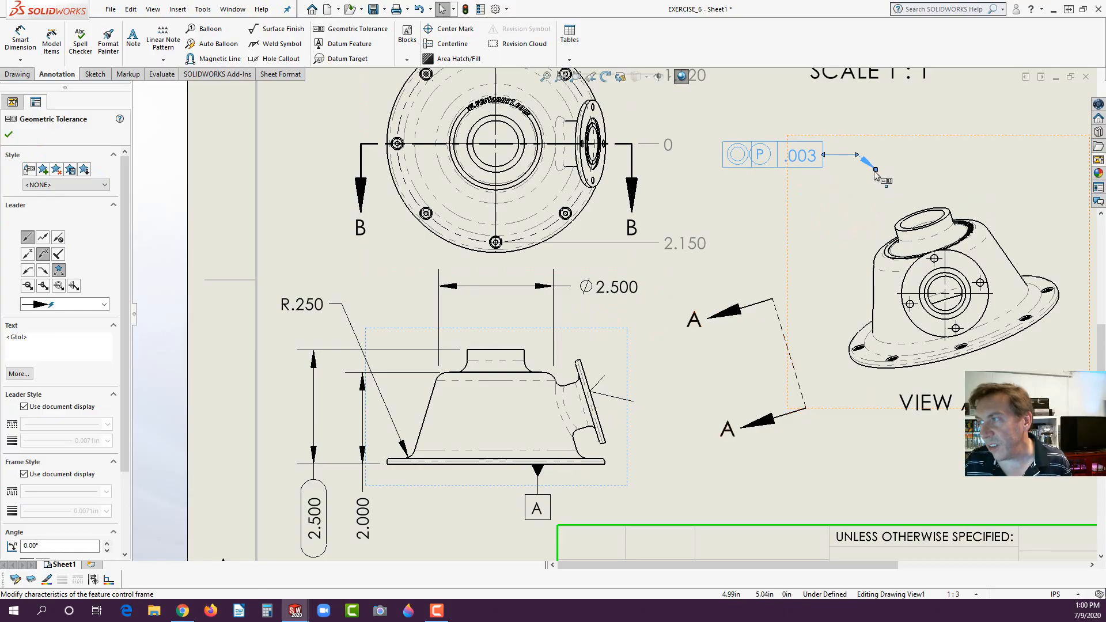
{"action": "left_click_drag", "start_coordinate": [876, 170], "coordinate": [914, 262]}
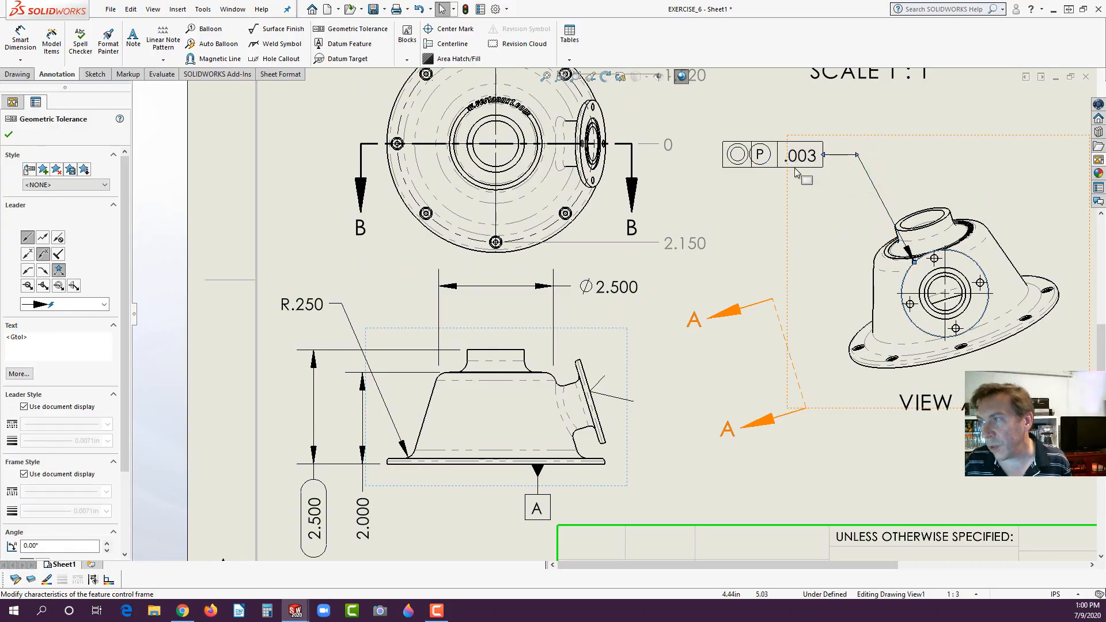
{"action": "left_click", "coordinate": [786, 158]}
{"action": "left_click", "coordinate": [736, 279]}
{"action": "key", "text": "f"}
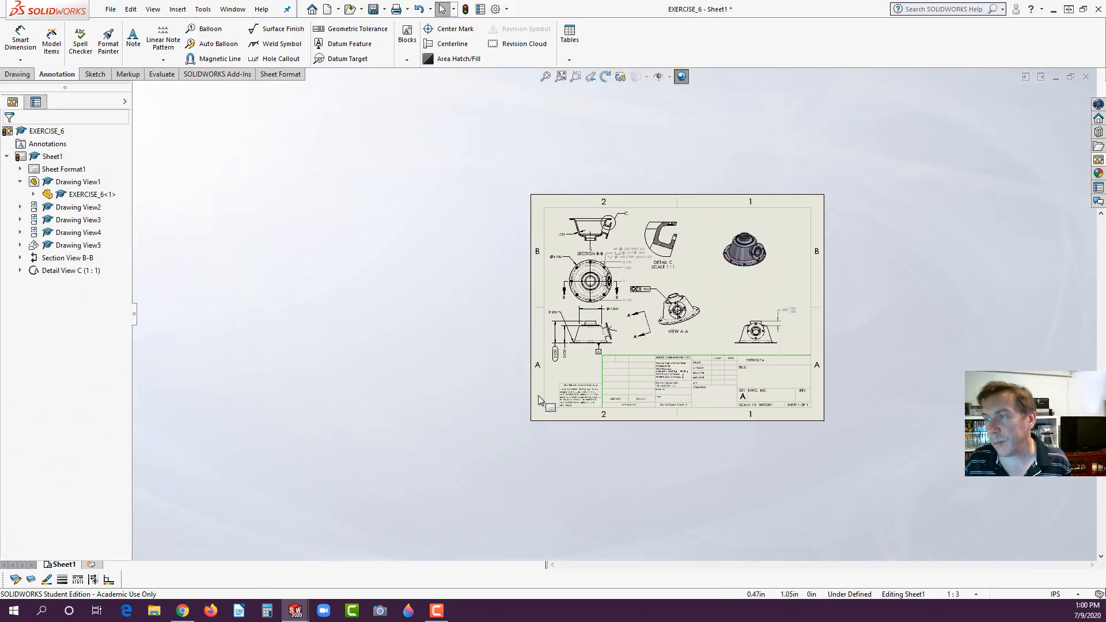
{"action": "scroll", "coordinate": [640, 317], "scroll_direction": "down", "scroll_amount": 3}
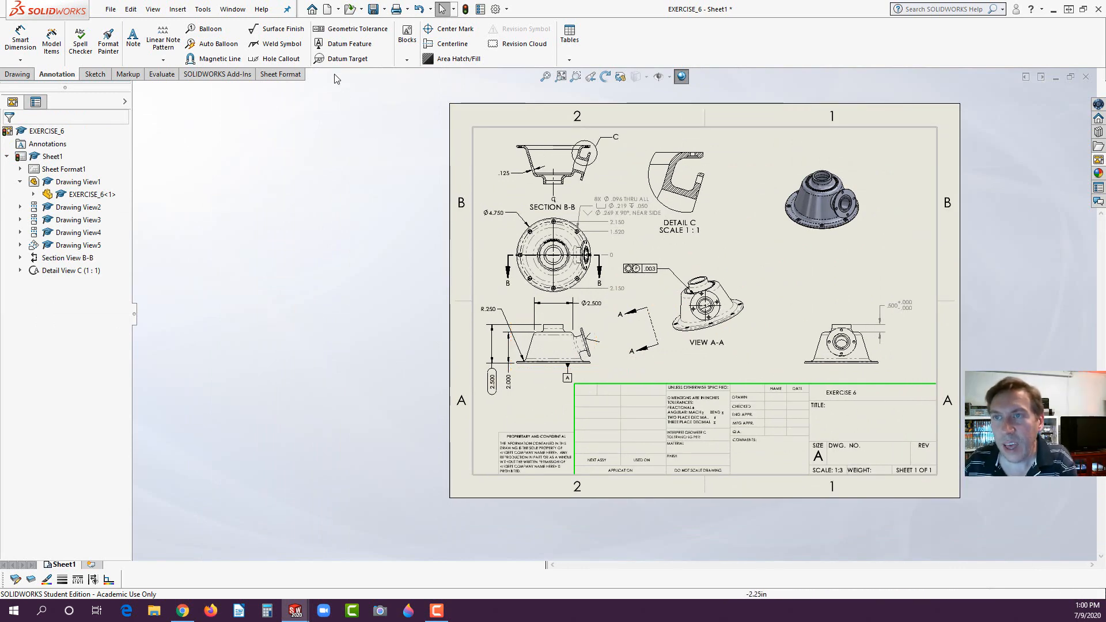
{"action": "scroll", "coordinate": [293, 267], "scroll_direction": "up", "scroll_amount": 2}
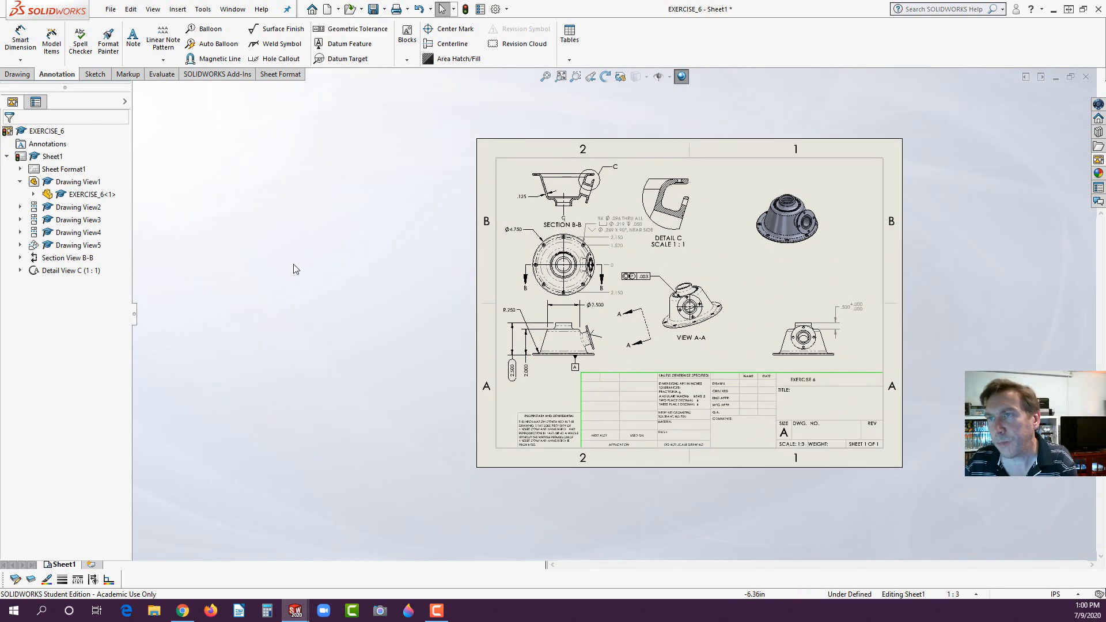
{"action": "scroll", "coordinate": [808, 302], "scroll_direction": "down", "scroll_amount": 2}
{"action": "scroll", "coordinate": [790, 264], "scroll_direction": "down", "scroll_amount": 2}
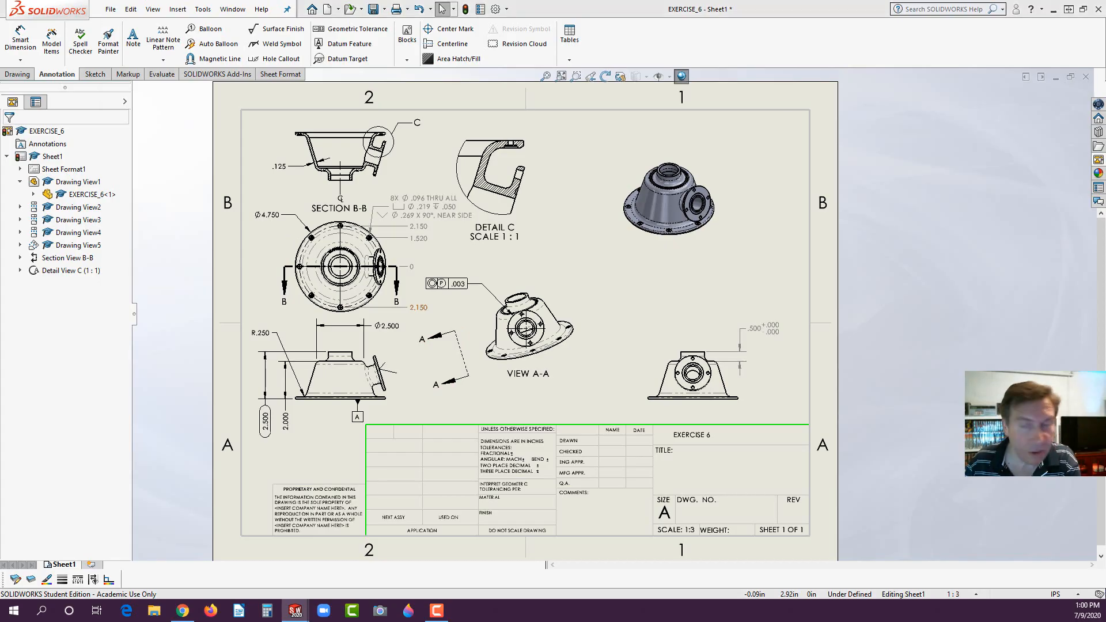
Switch to the browser, bring up SolidWorks Basics 2019_20.pdf and browse to the shroud drawing on page 74.
{"action": "key", "text": "alt+Tab"}
{"action": "left_click", "coordinate": [442, 34]}
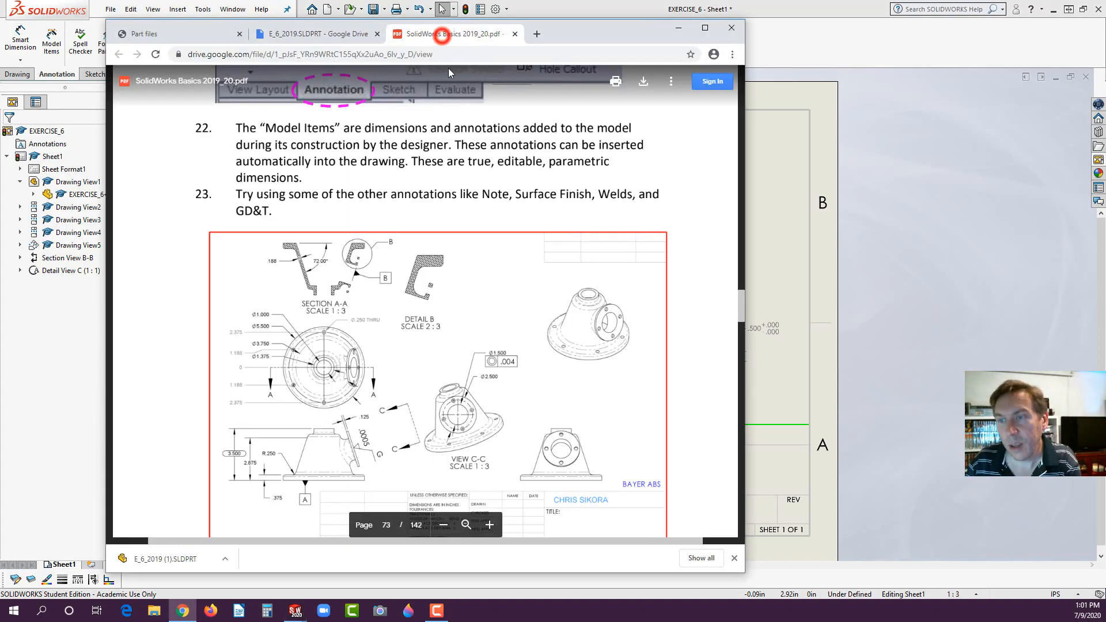
{"action": "scroll", "coordinate": [454, 219], "scroll_direction": "down", "scroll_amount": 4}
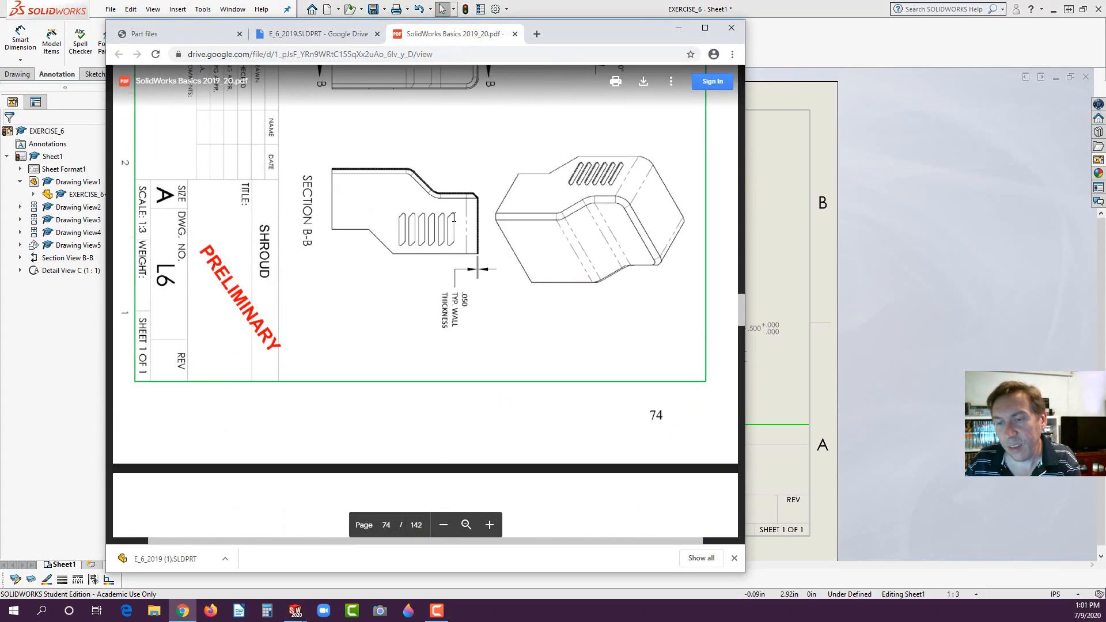
{"action": "scroll", "coordinate": [455, 216], "scroll_direction": "up", "scroll_amount": 4}
{"action": "scroll", "coordinate": [456, 215], "scroll_direction": "up", "scroll_amount": 2}
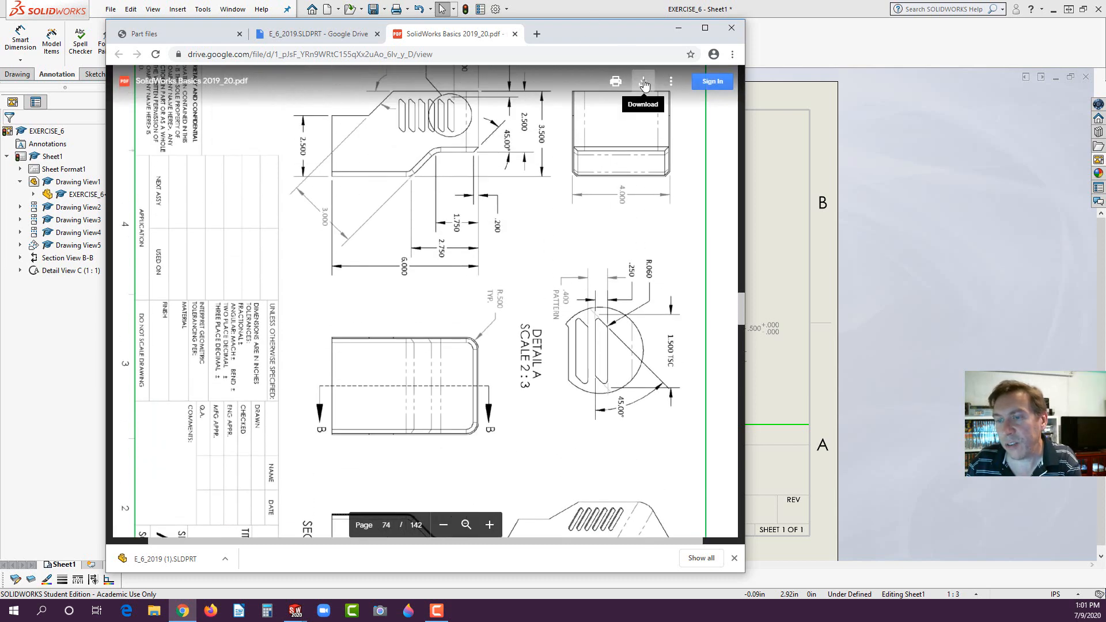
Open a downloaded copy of SolidWorks Basics 2019_20.pdf and rotate its pages 270° clockwise.
{"action": "left_click", "coordinate": [644, 84]}
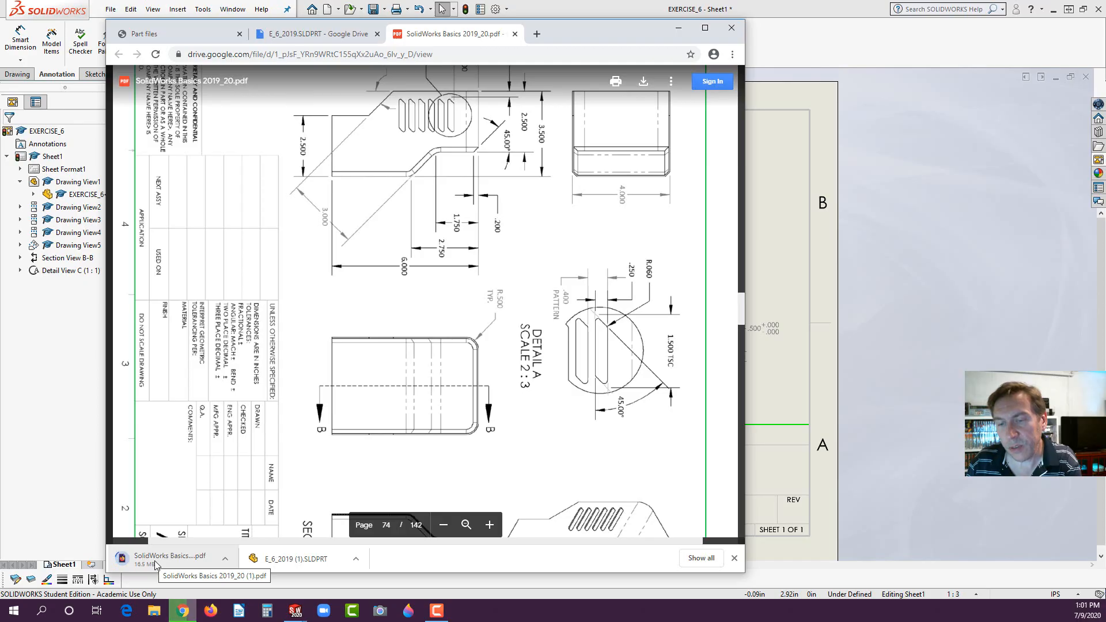
{"action": "left_click", "coordinate": [154, 563]}
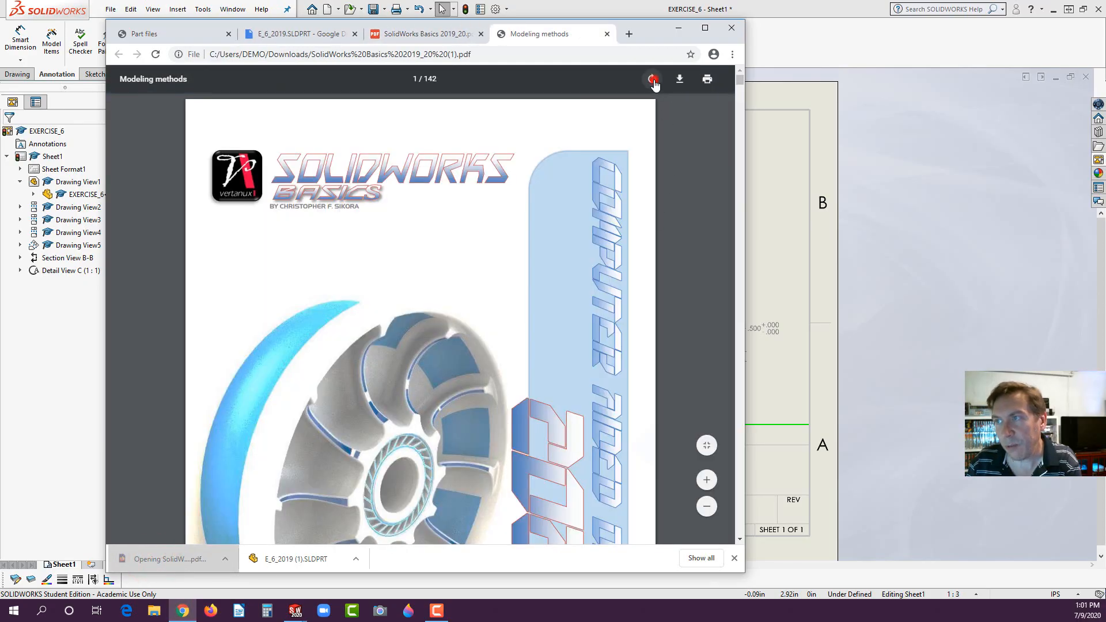
{"action": "left_click", "coordinate": [653, 79]}
{"action": "left_click", "coordinate": [653, 79]}
{"action": "left_click", "coordinate": [652, 79]}
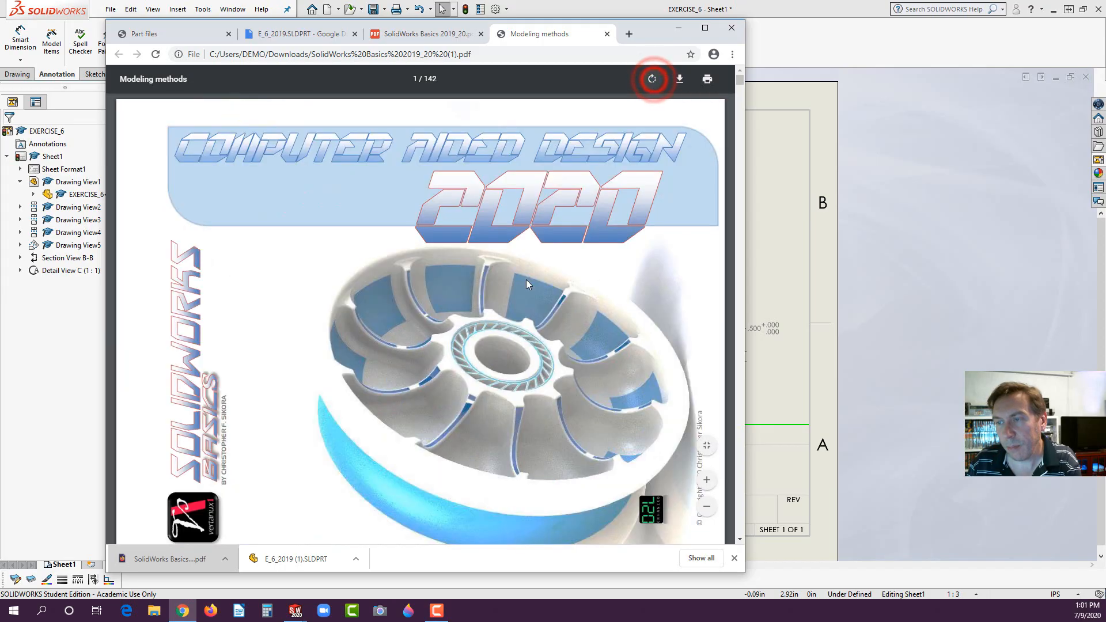
Go to page 74 of the rotated PDF and examine the full shroud drawing with its dimensions.
{"action": "scroll", "coordinate": [640, 196], "scroll_direction": "down", "scroll_amount": 5}
{"action": "left_click_drag", "start_coordinate": [740, 82], "coordinate": [719, 317]}
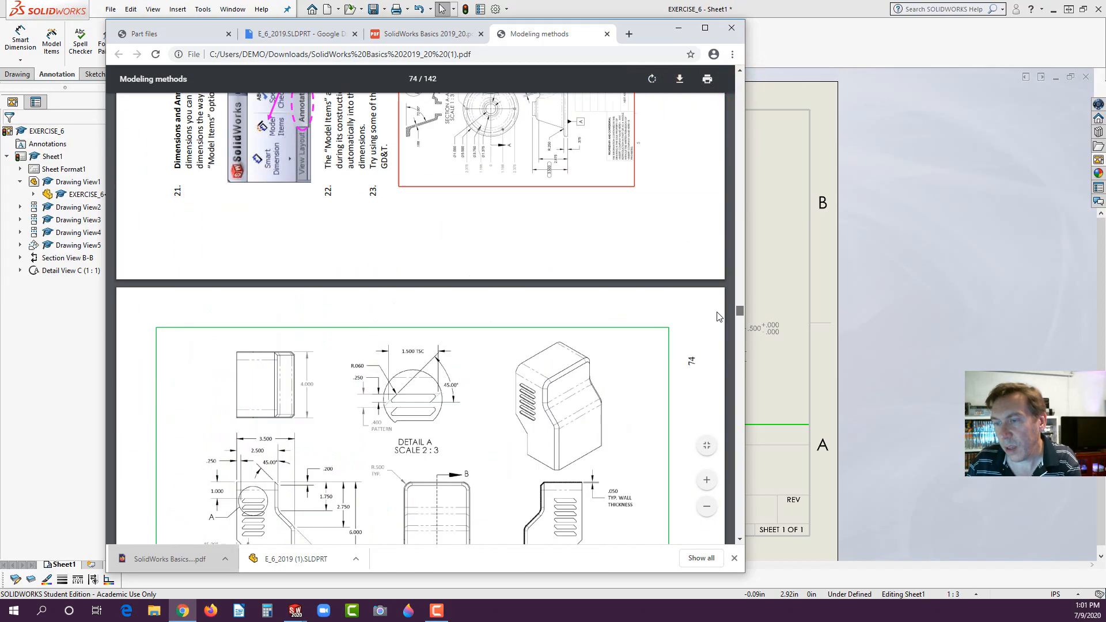
{"action": "scroll", "coordinate": [637, 321], "scroll_direction": "down", "scroll_amount": 6}
{"action": "scroll", "coordinate": [633, 325], "scroll_direction": "up", "scroll_amount": 2}
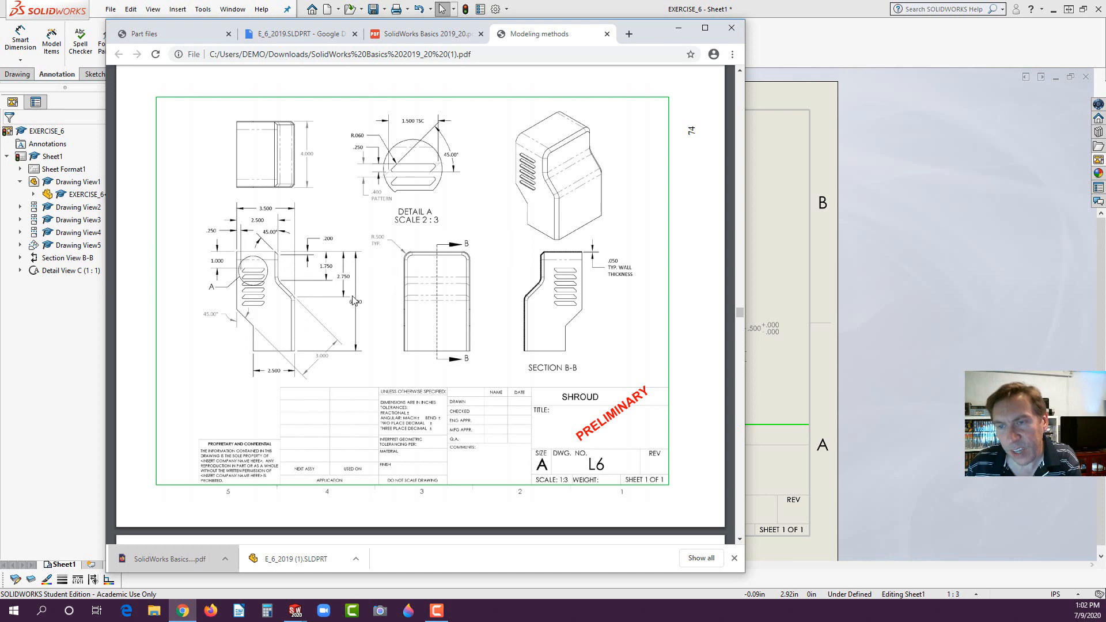
Return to SOLIDWORKS, create a new part and start a sketch on its Front Plane.
{"action": "left_click", "coordinate": [72, 377]}
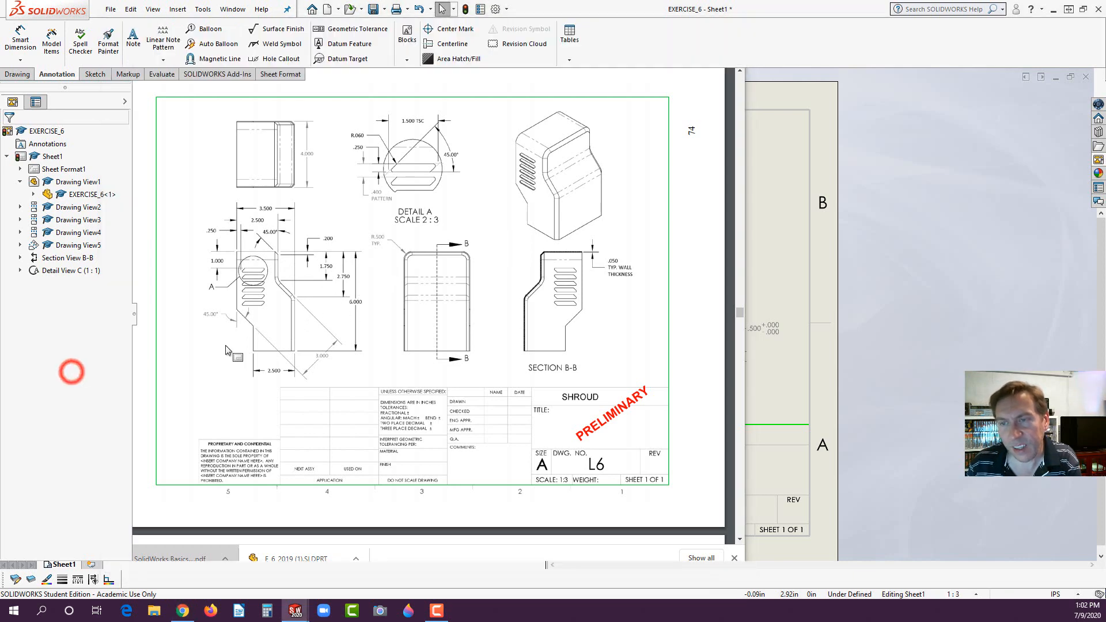
{"action": "left_click", "coordinate": [327, 9]}
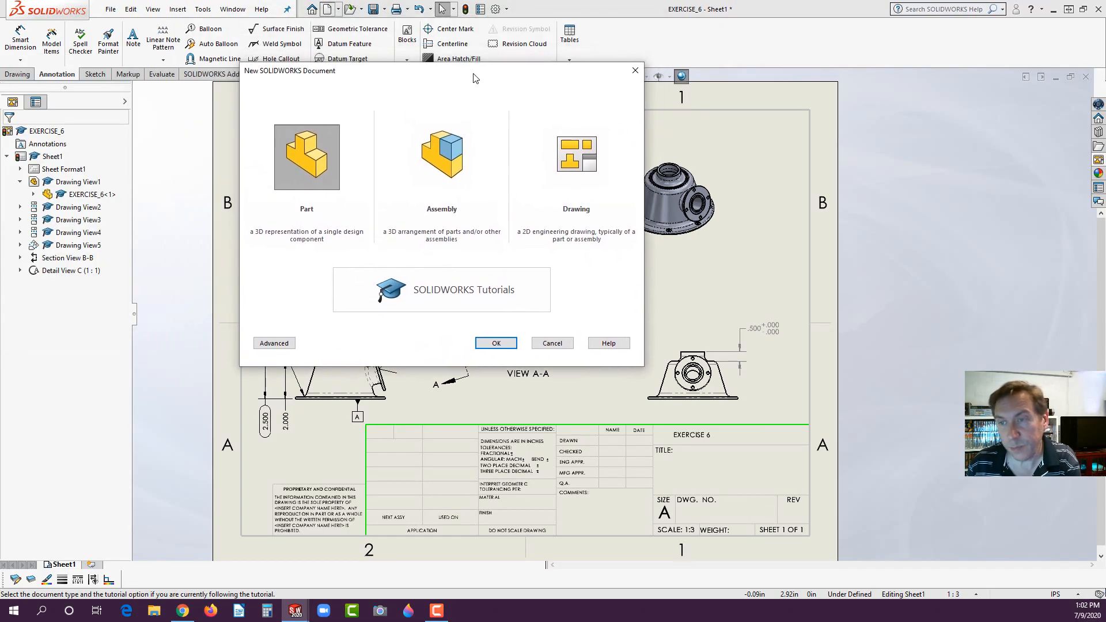
{"action": "left_click", "coordinate": [490, 348]}
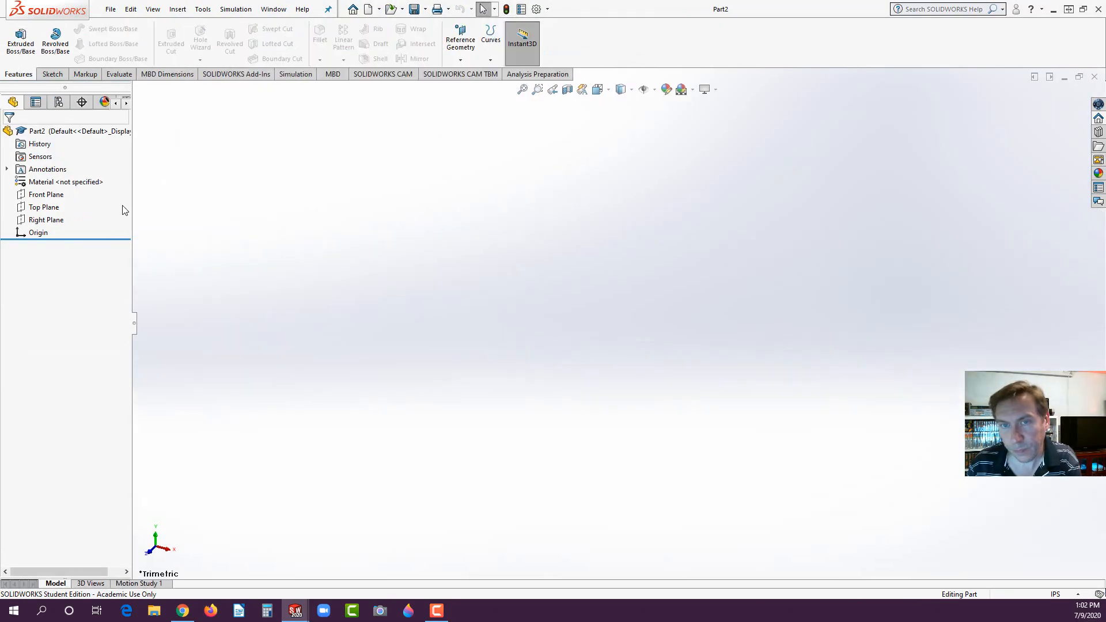
{"action": "left_click", "coordinate": [46, 194]}
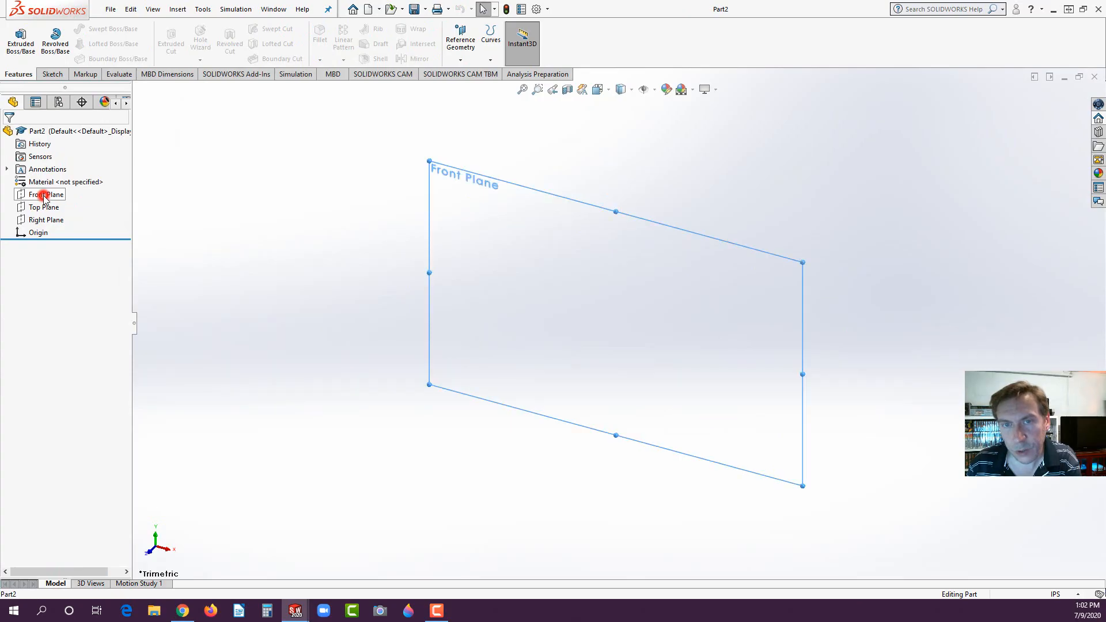
{"action": "left_click", "coordinate": [53, 181]}
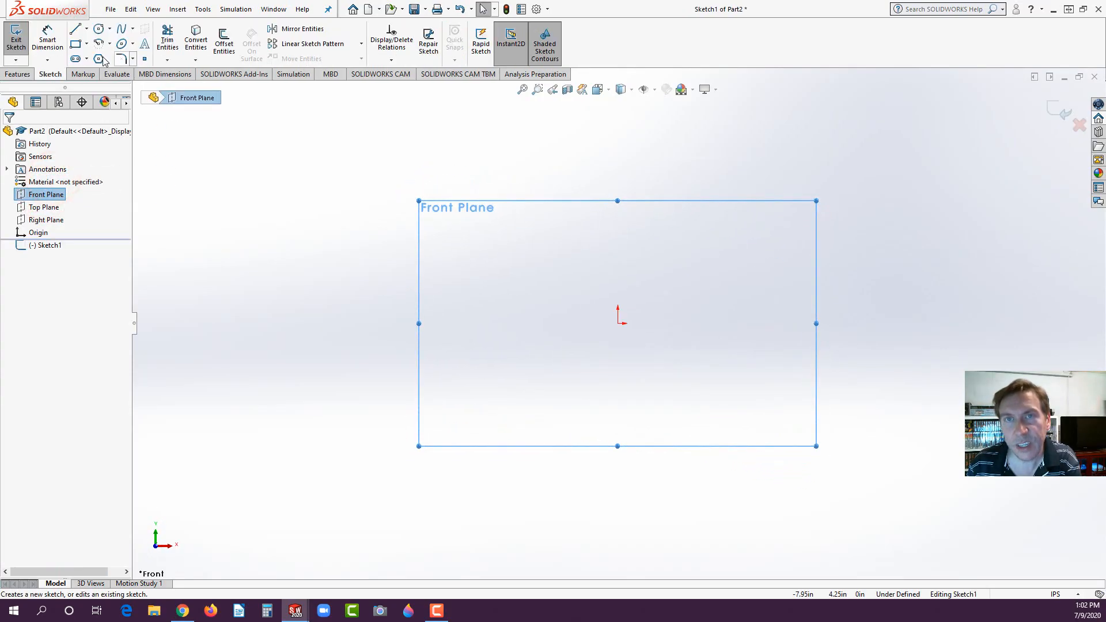
Sketch a closed eight-line shroud profile from the origin, about 2.6 in wide at the base and 5.4 in tall, with parallel slanted offsets to the left.
{"action": "left_click", "coordinate": [73, 34]}
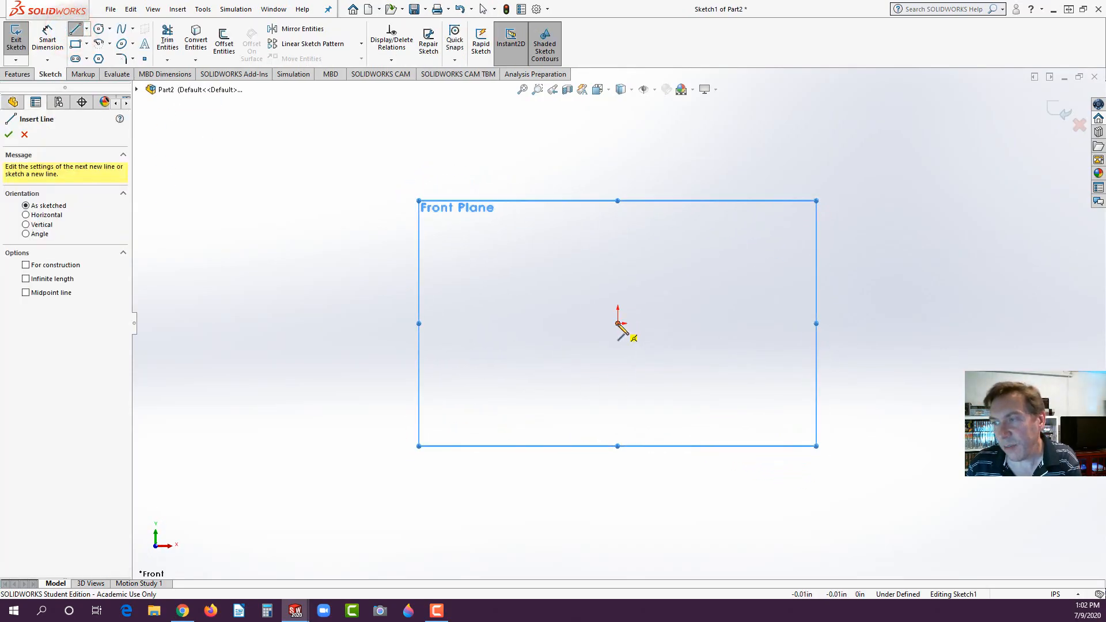
{"action": "left_click", "coordinate": [618, 324]}
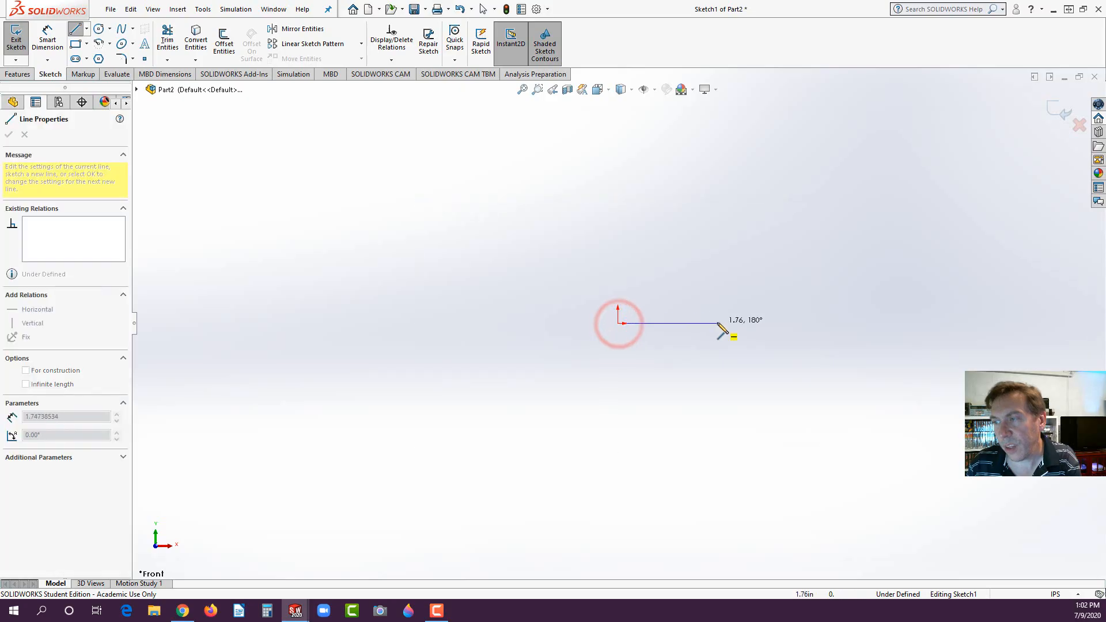
{"action": "left_click", "coordinate": [766, 323]}
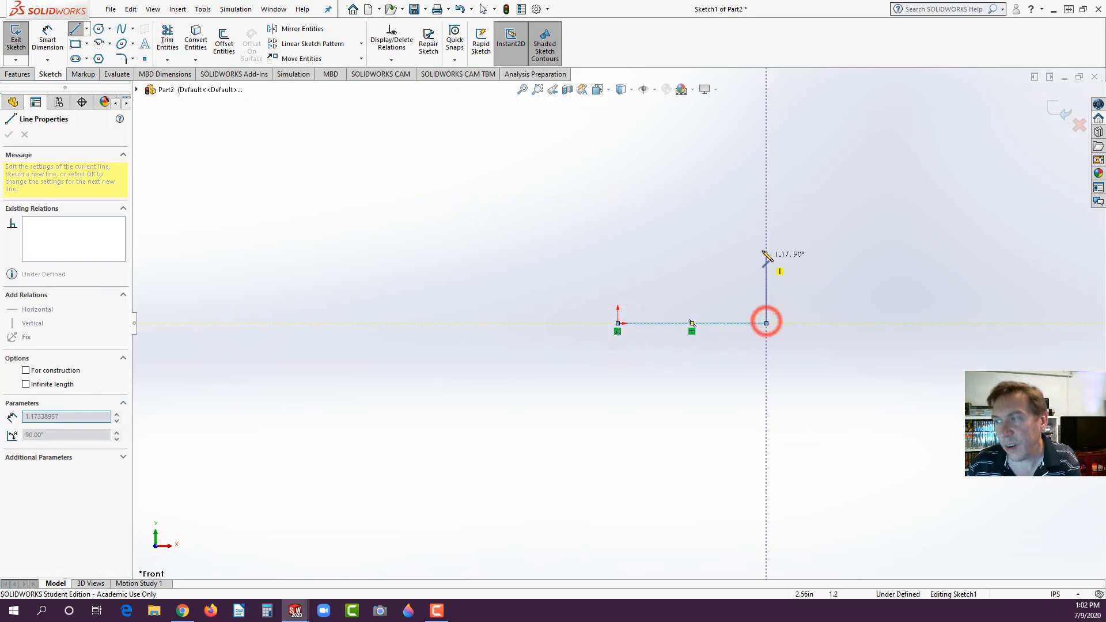
{"action": "left_click", "coordinate": [766, 199]}
{"action": "scroll", "coordinate": [619, 323], "scroll_direction": "up", "scroll_amount": 3}
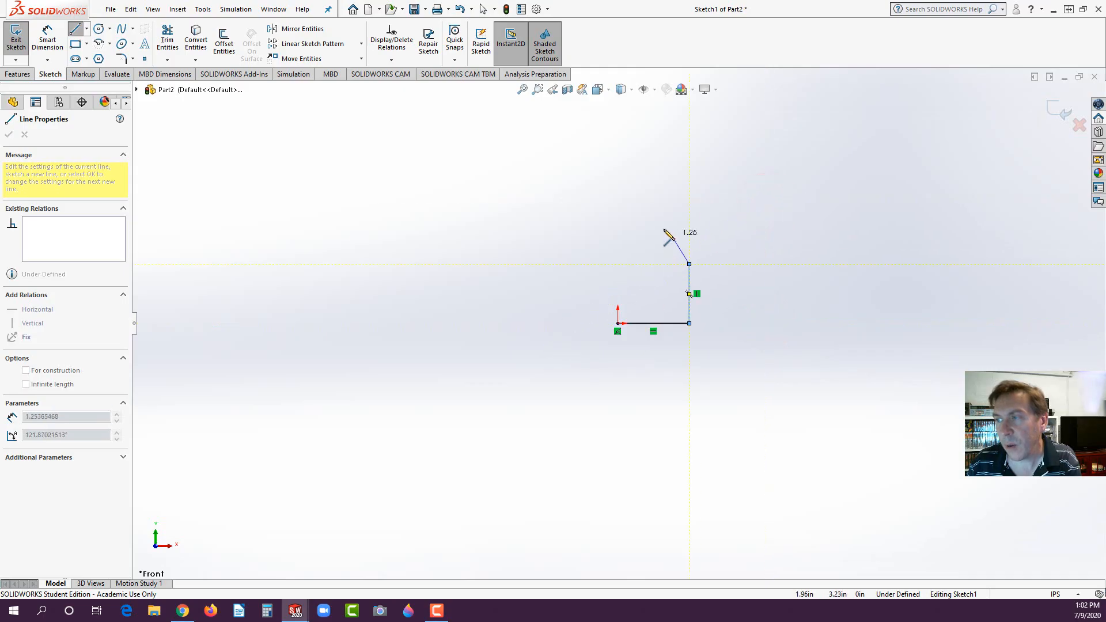
{"action": "left_click", "coordinate": [654, 224]}
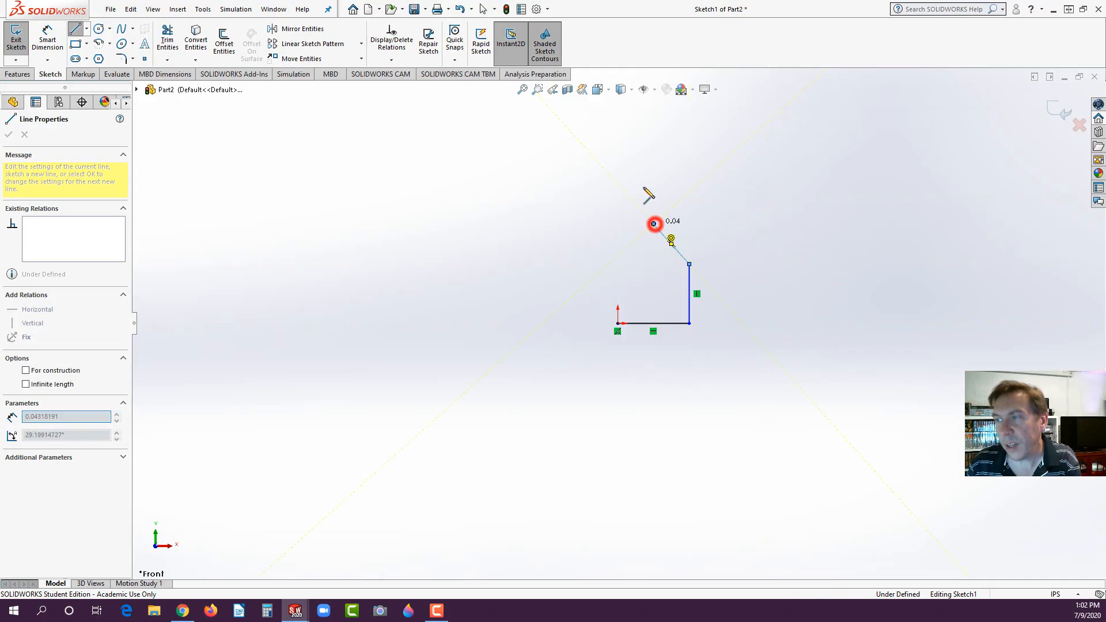
{"action": "left_click", "coordinate": [653, 173]}
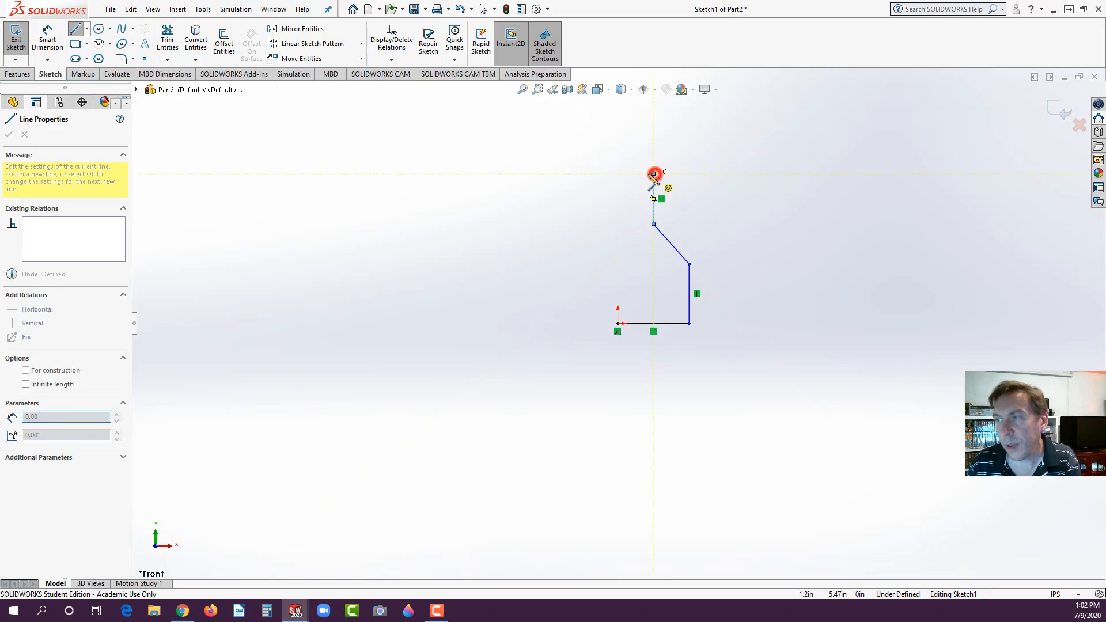
{"action": "left_click", "coordinate": [584, 174]}
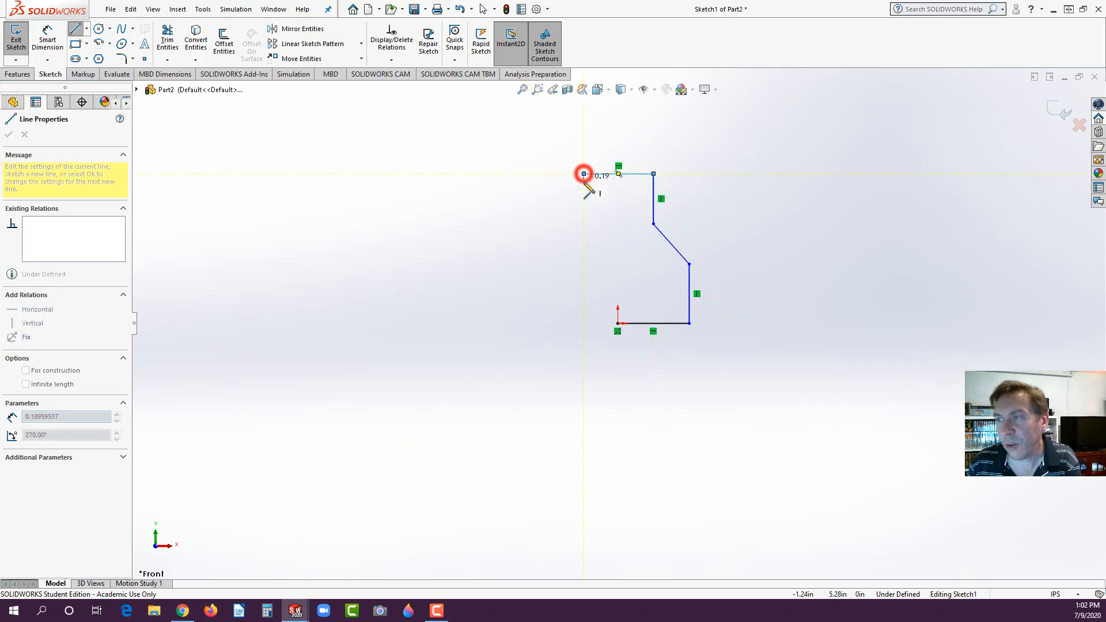
{"action": "left_click", "coordinate": [584, 230]}
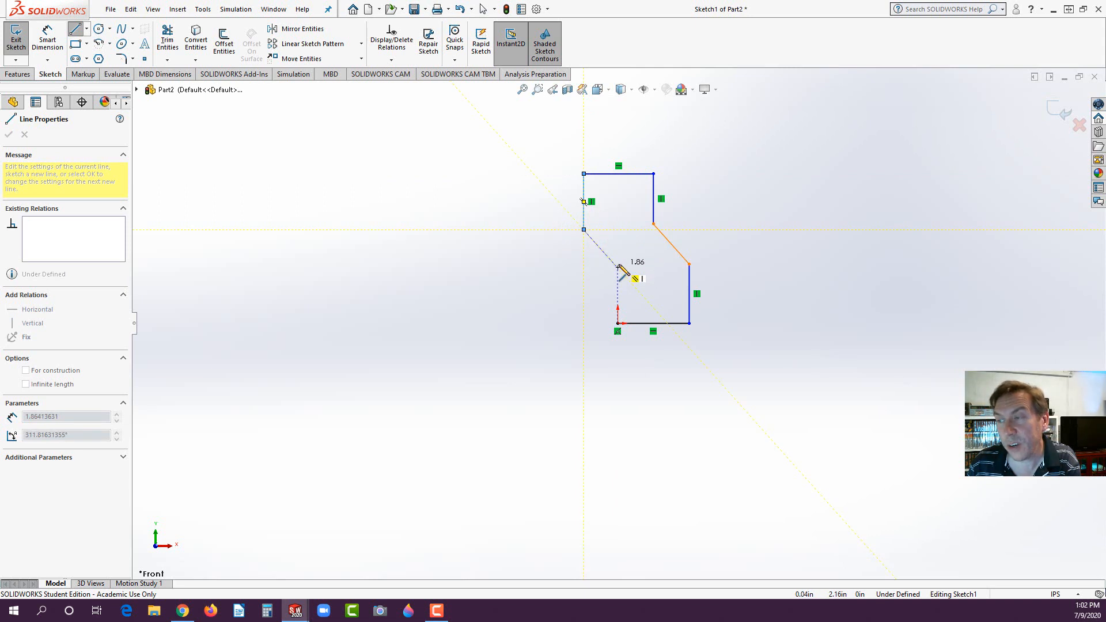
{"action": "left_click", "coordinate": [618, 266]}
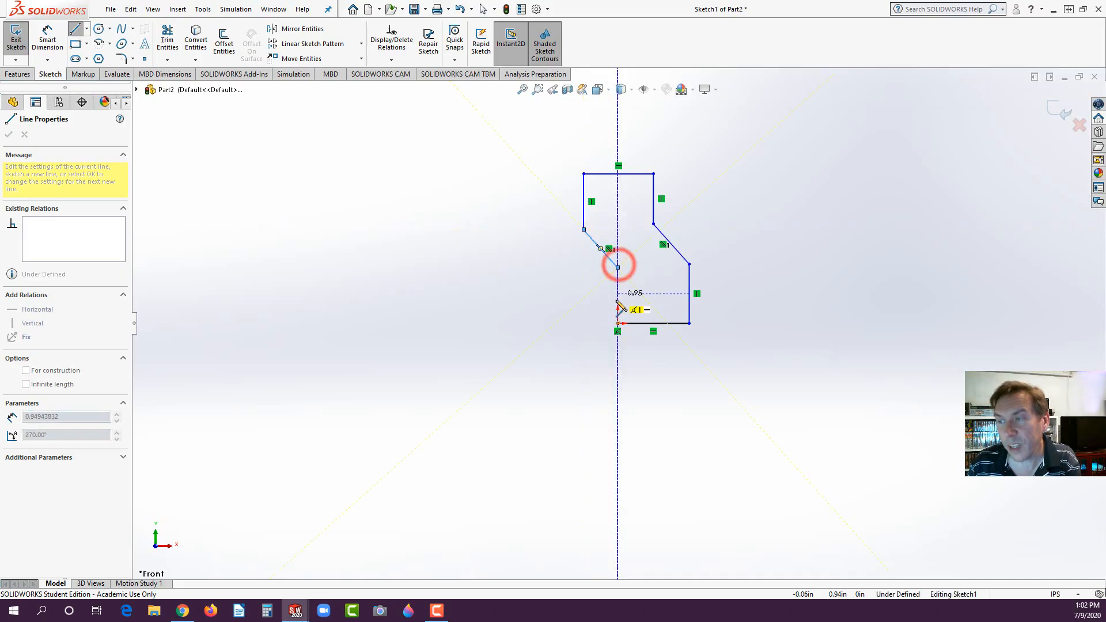
{"action": "left_click", "coordinate": [618, 322]}
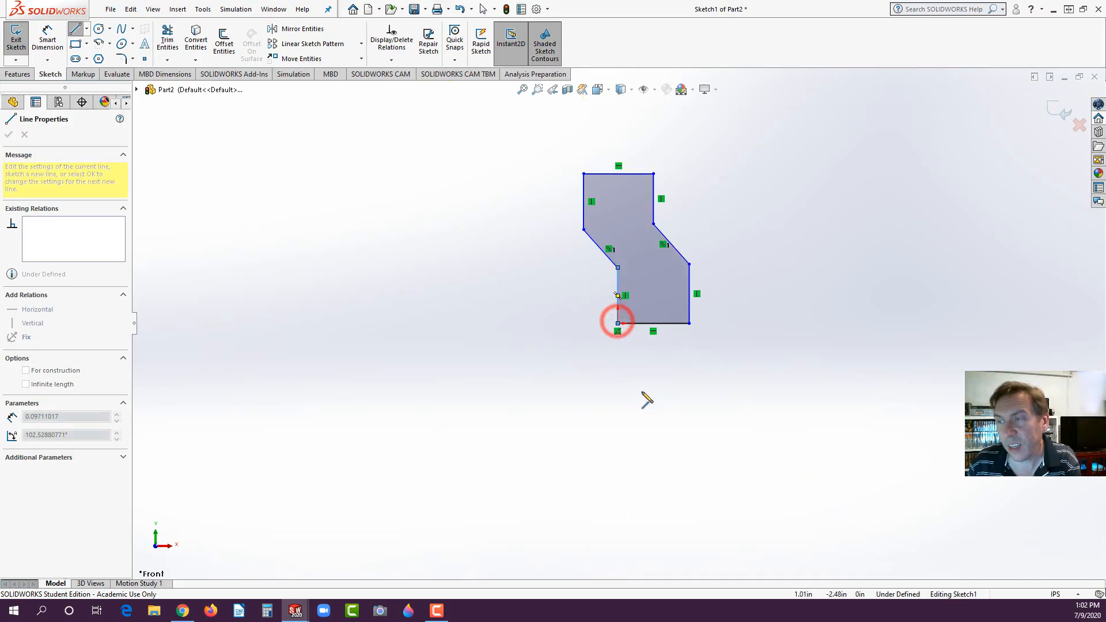
Select the two slanted lines of the profile together and check the relation between them.
{"action": "left_click", "coordinate": [42, 36]}
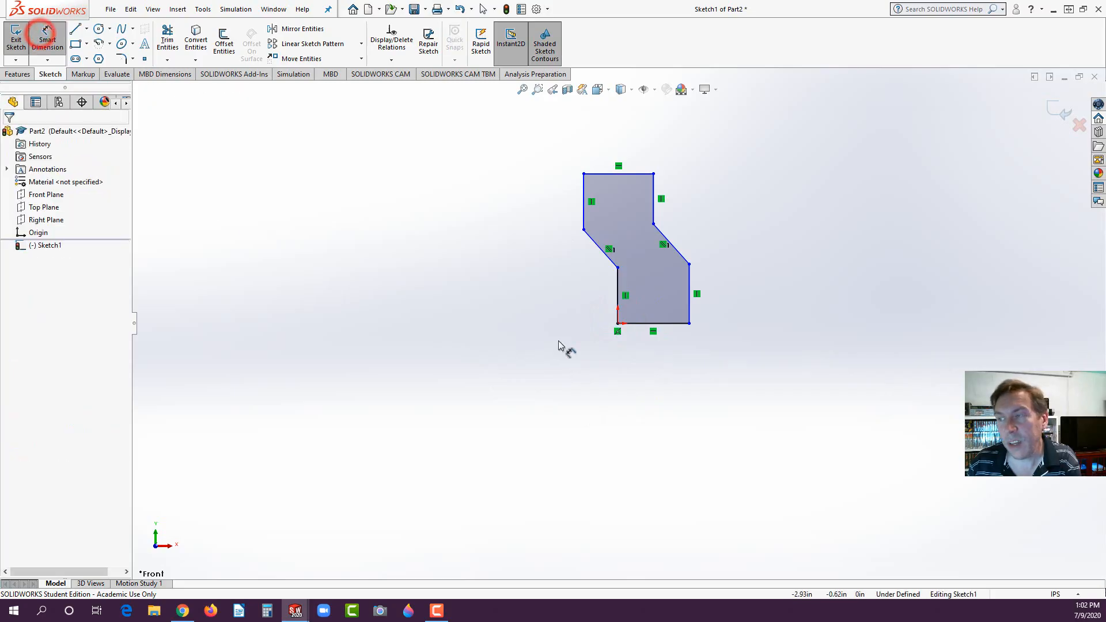
{"action": "key", "text": "Escape"}
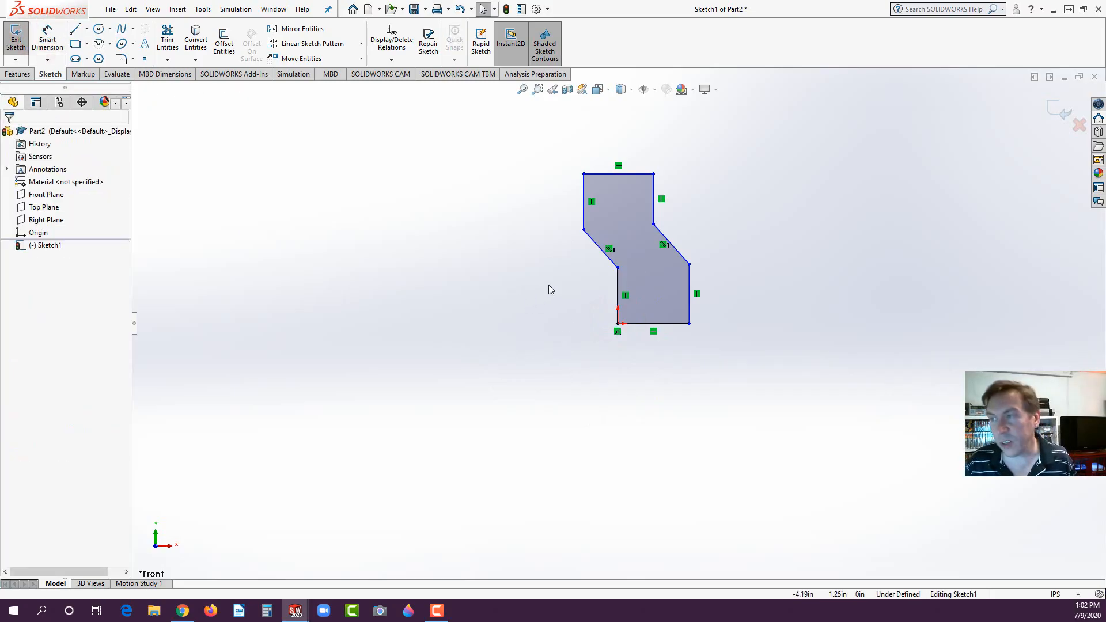
{"action": "scroll", "coordinate": [659, 242], "scroll_direction": "down", "scroll_amount": 5}
{"action": "left_click", "coordinate": [521, 272]}
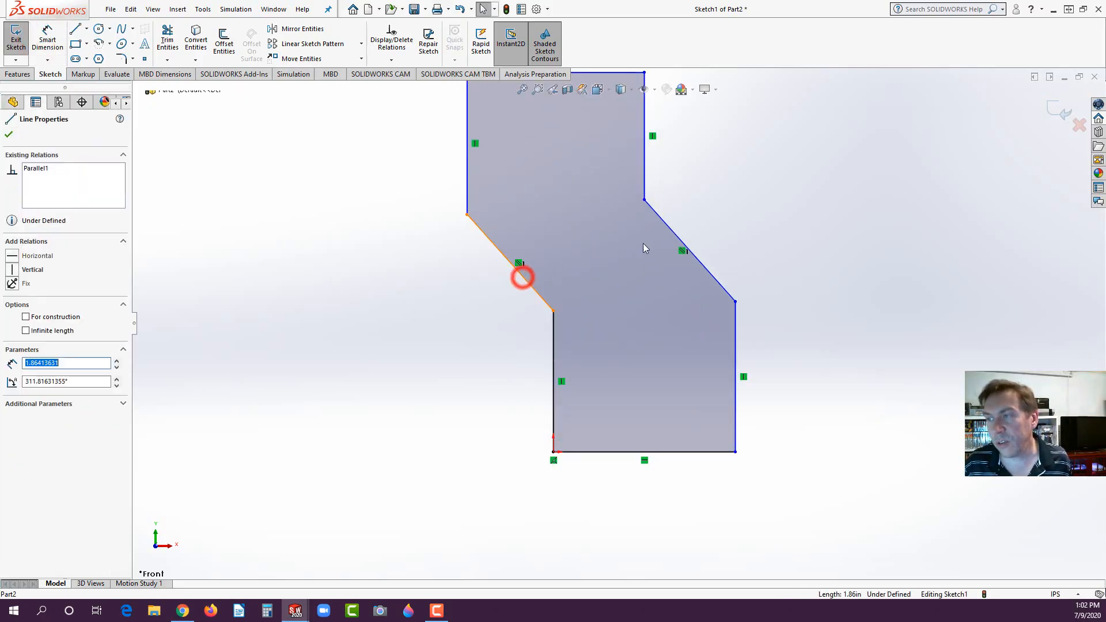
{"action": "left_click", "coordinate": [664, 220]}
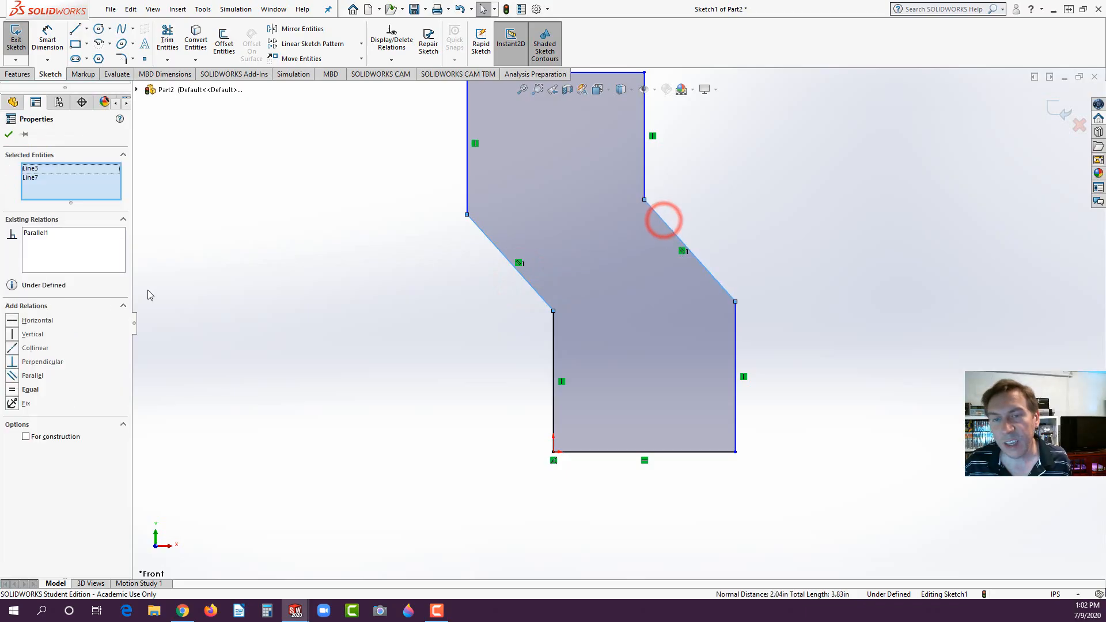
{"action": "left_click", "coordinate": [365, 313]}
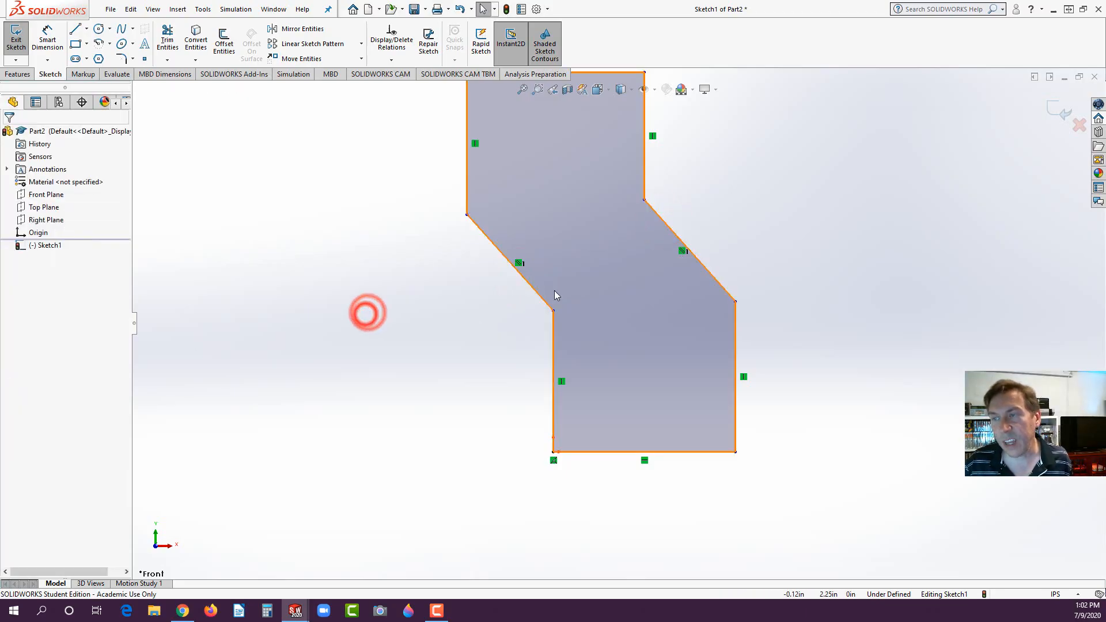
{"action": "scroll", "coordinate": [659, 255], "scroll_direction": "up", "scroll_amount": 3}
{"action": "scroll", "coordinate": [644, 294], "scroll_direction": "down", "scroll_amount": 3}
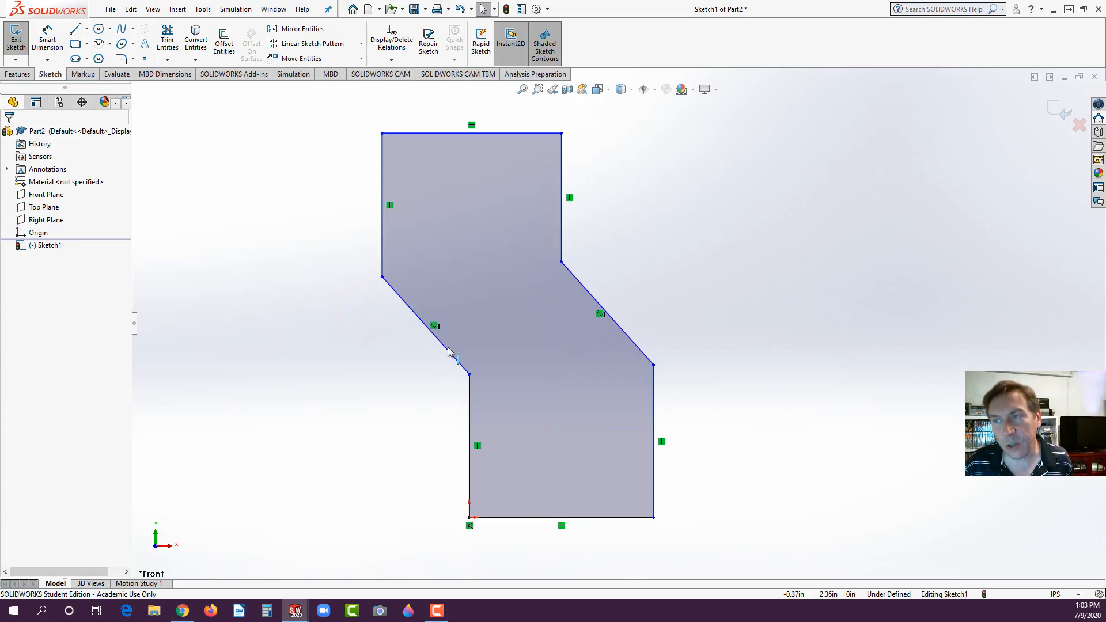
Hide the sketch relation symbols in the graphics area.
{"action": "left_click", "coordinate": [153, 9]}
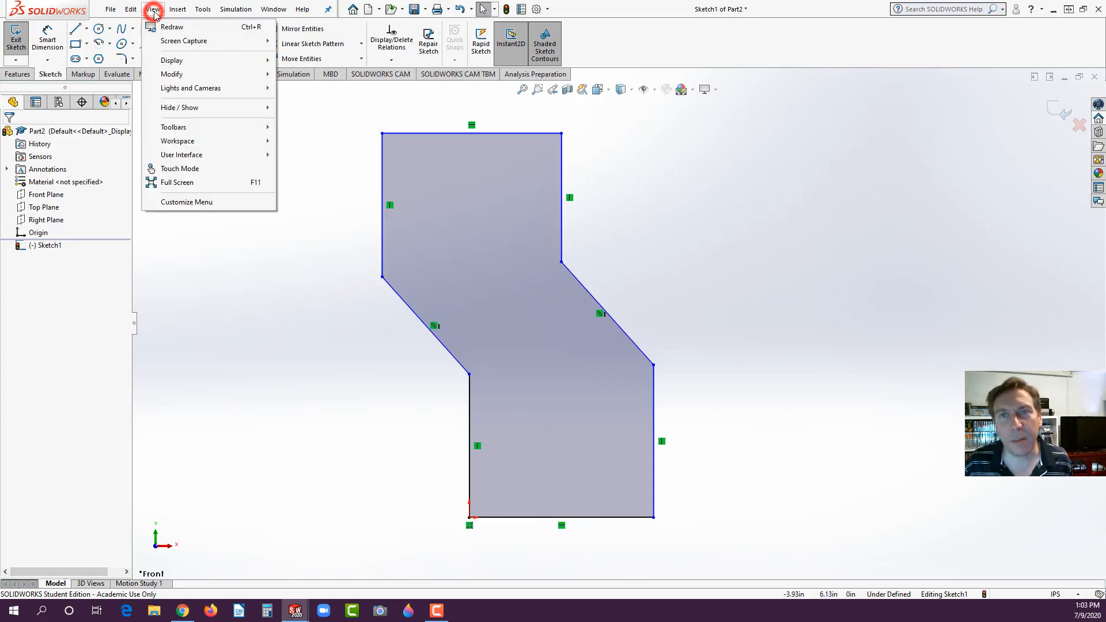
{"action": "mouse_move", "coordinate": [196, 64]}
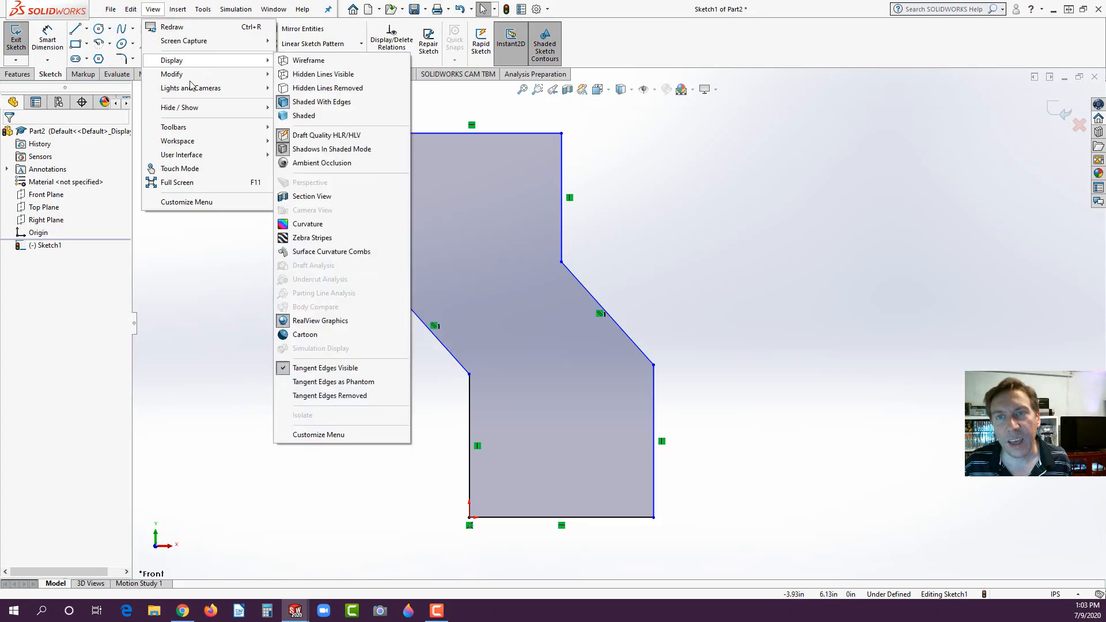
{"action": "mouse_move", "coordinate": [239, 111]}
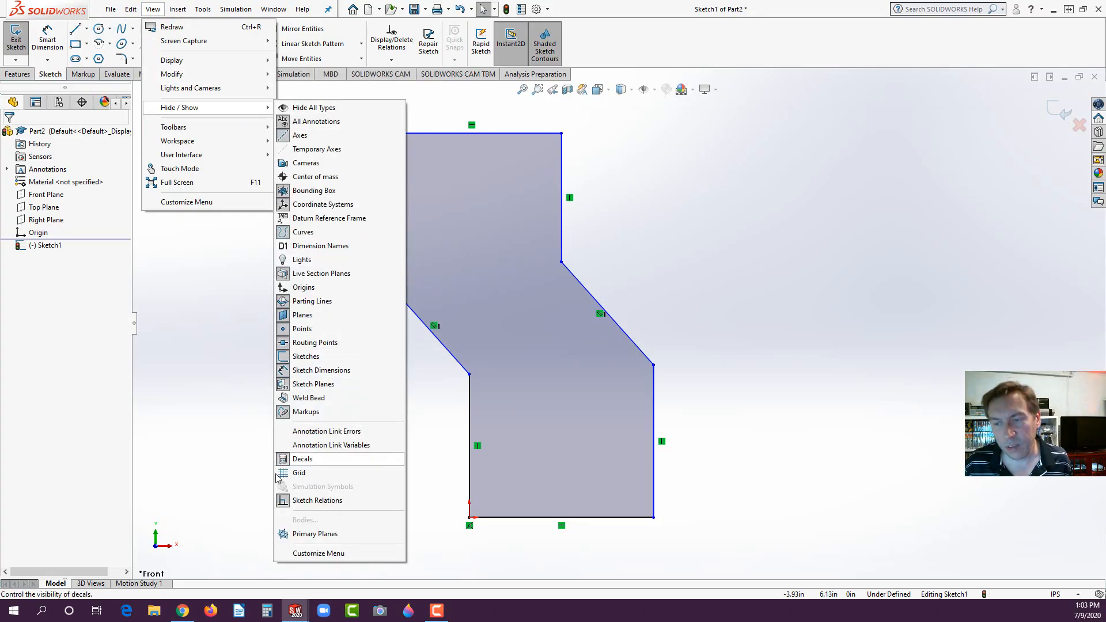
{"action": "left_click", "coordinate": [284, 499]}
{"action": "left_click", "coordinate": [216, 421]}
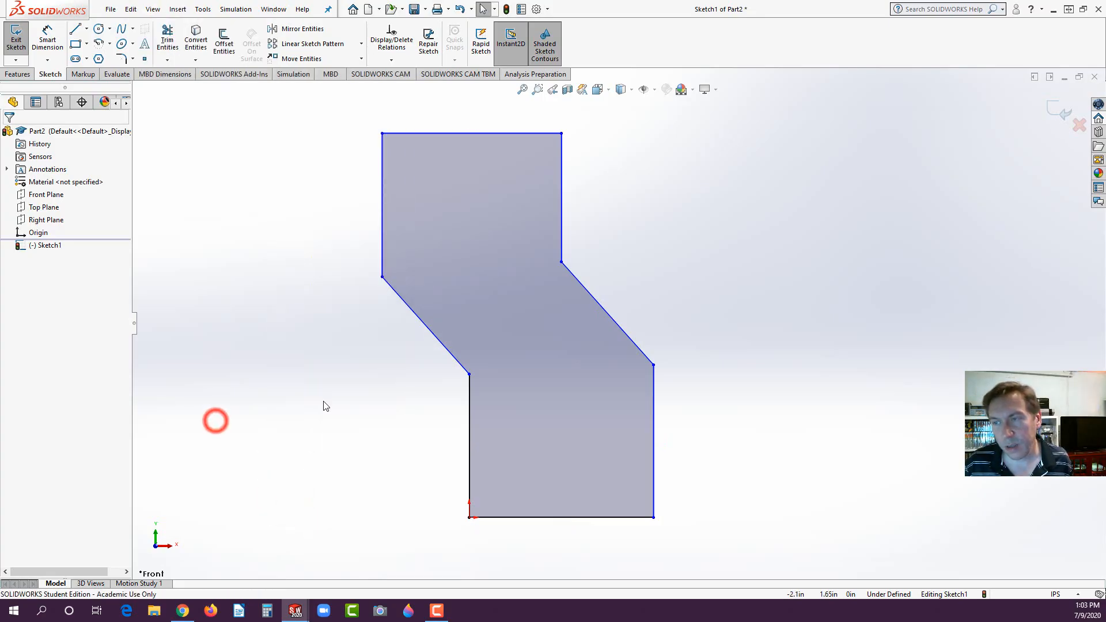
Dimension the horizontal bottom and top edges of the shroud profile to 2.5 in each.
{"action": "scroll", "coordinate": [620, 325], "scroll_direction": "up", "scroll_amount": 1}
{"action": "scroll", "coordinate": [888, 328], "scroll_direction": "down", "scroll_amount": 1}
{"action": "left_click", "coordinate": [47, 38]}
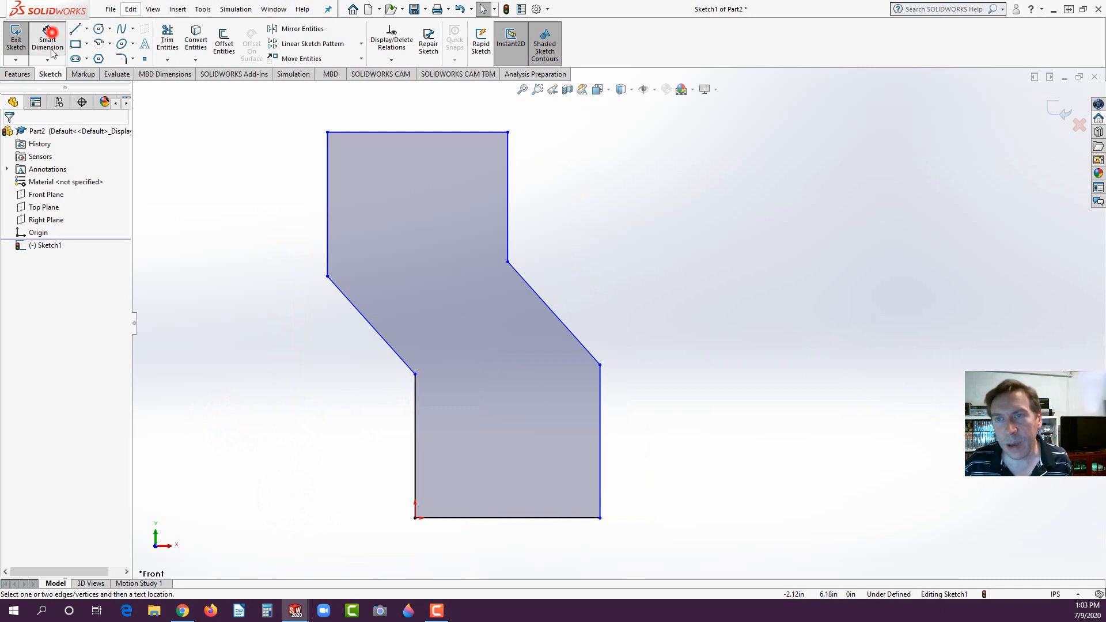
{"action": "left_click", "coordinate": [505, 522]}
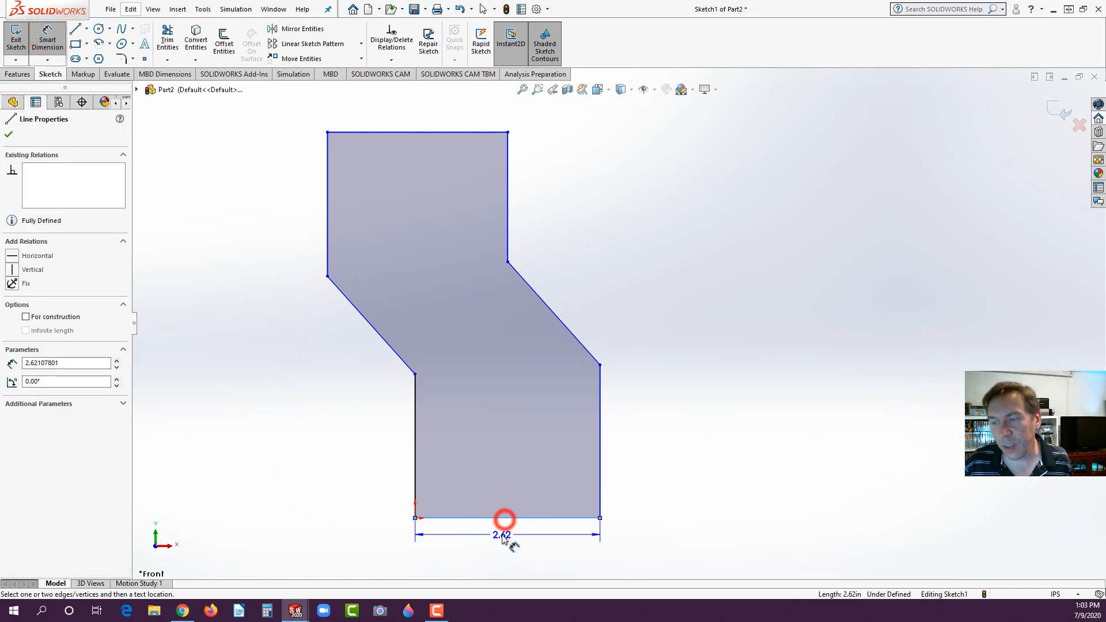
{"action": "left_click", "coordinate": [506, 540]}
{"action": "type", "text": "2.5"}
{"action": "key", "text": "Return"}
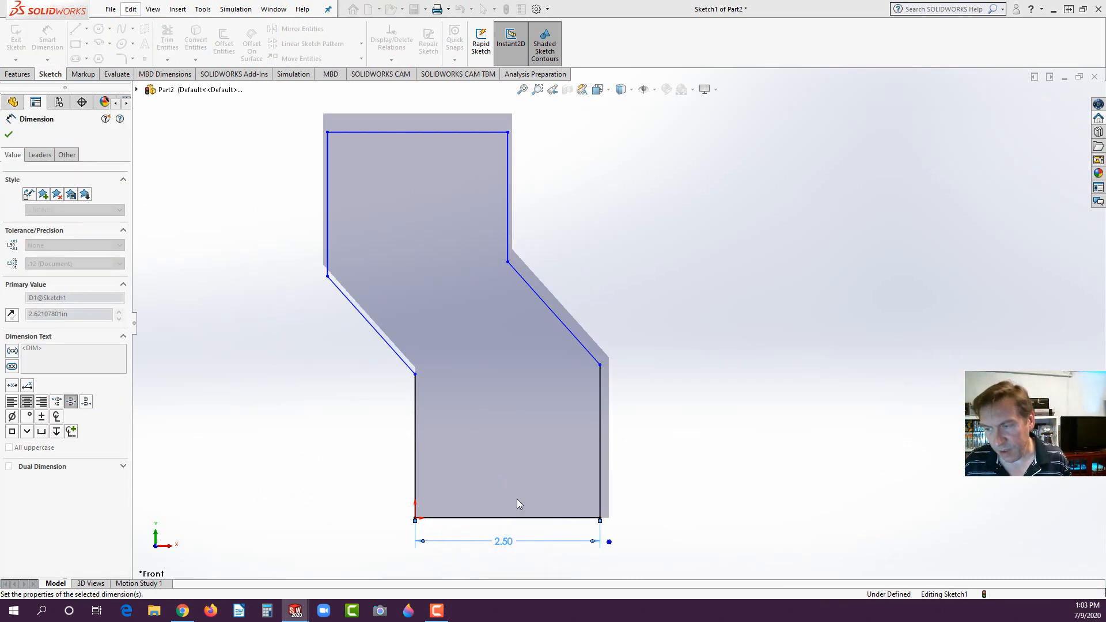
{"action": "left_click", "coordinate": [440, 133]}
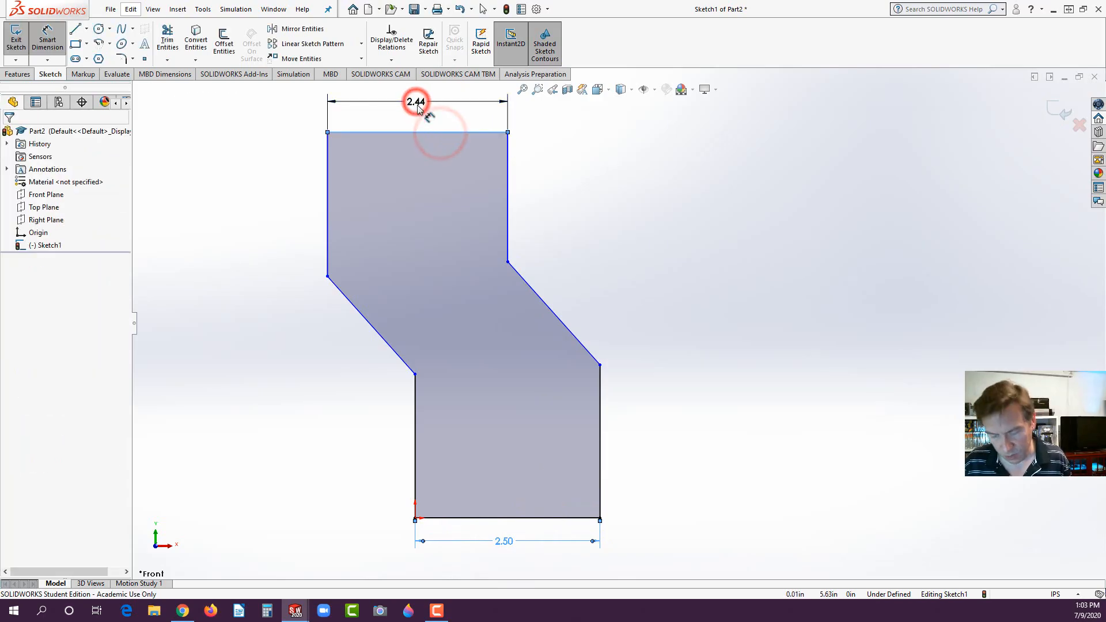
{"action": "left_click", "coordinate": [416, 103]}
{"action": "type", "text": "2.5"}
{"action": "key", "text": "Return"}
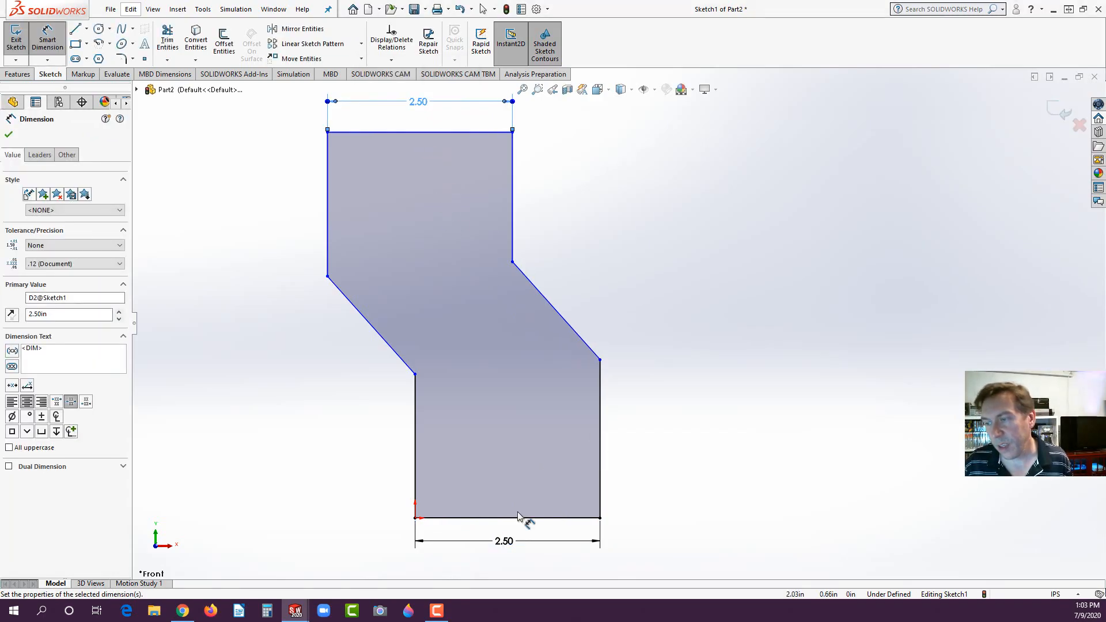
Dimension the profile's overall height between the bottom and top edges to 6 in.
{"action": "left_click", "coordinate": [525, 518]}
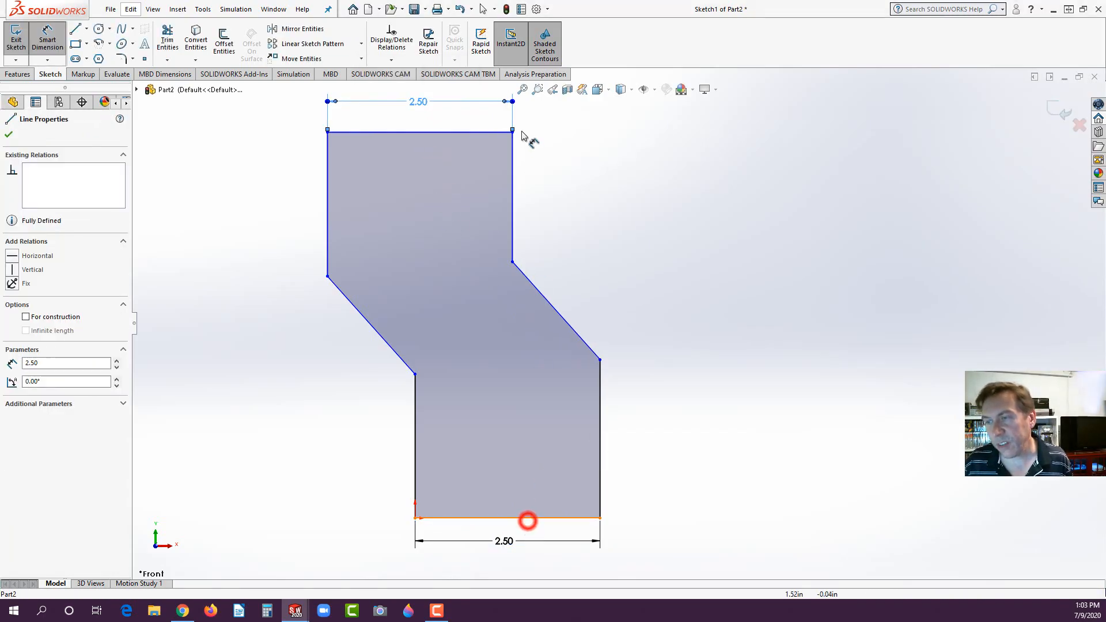
{"action": "left_click", "coordinate": [481, 132]}
{"action": "left_click", "coordinate": [717, 290]}
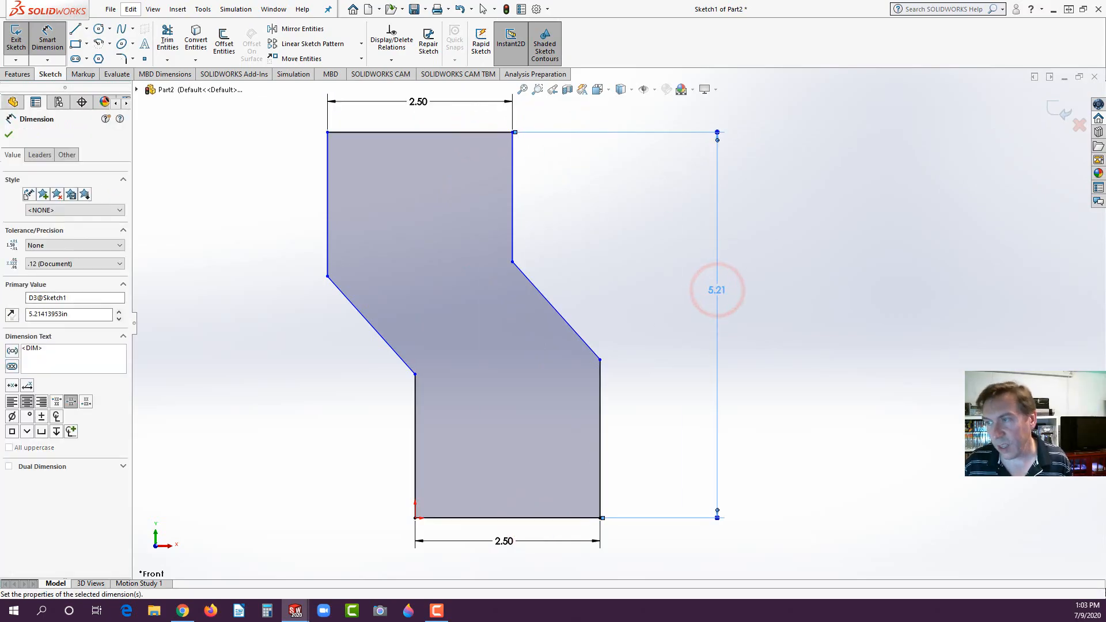
{"action": "type", "text": "6"}
{"action": "key", "text": "Return"}
{"action": "key", "text": "f"}
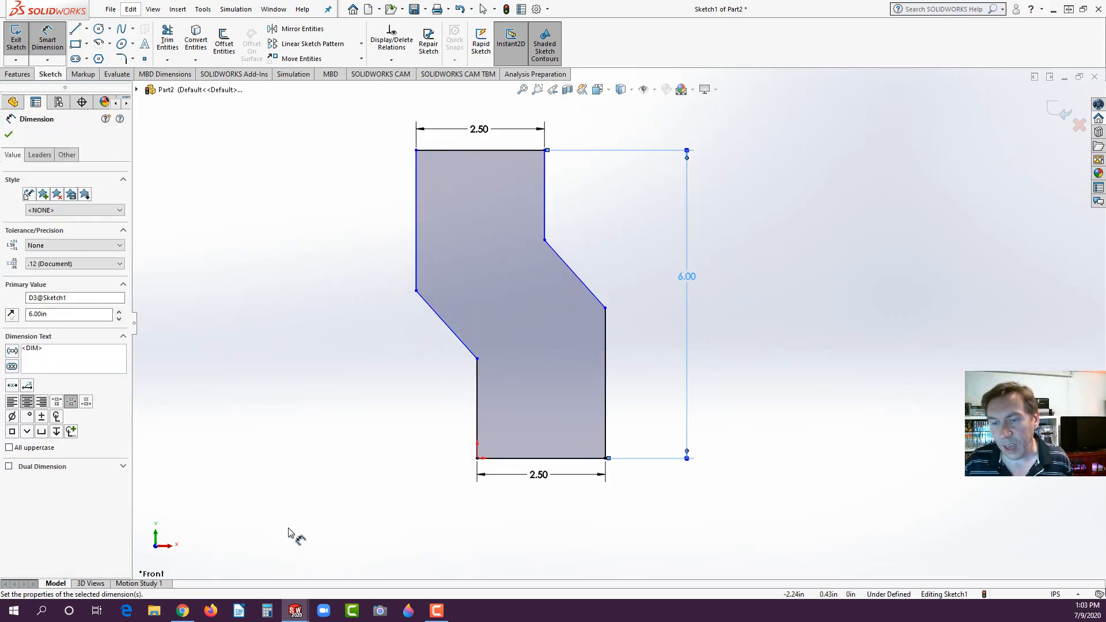
Check the shroud drawing in Chrome, return to SOLIDWORKS and set the angle between the upper left vertical and left slanted lines to 45°.
{"action": "left_click", "coordinate": [181, 612]}
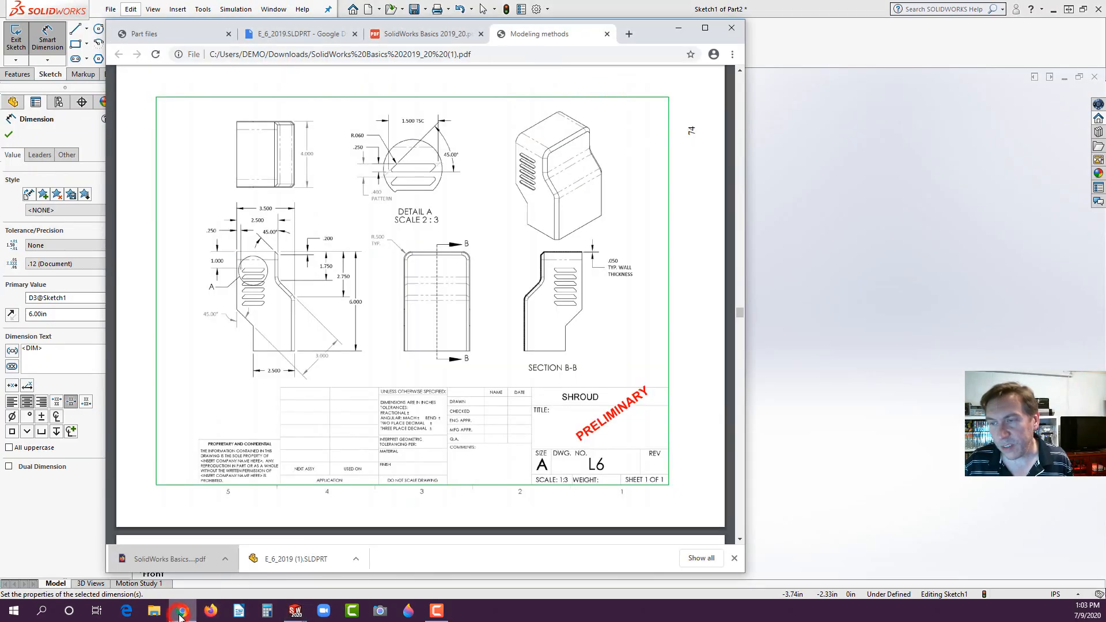
{"action": "left_click", "coordinate": [64, 518]}
{"action": "left_click", "coordinate": [437, 315]}
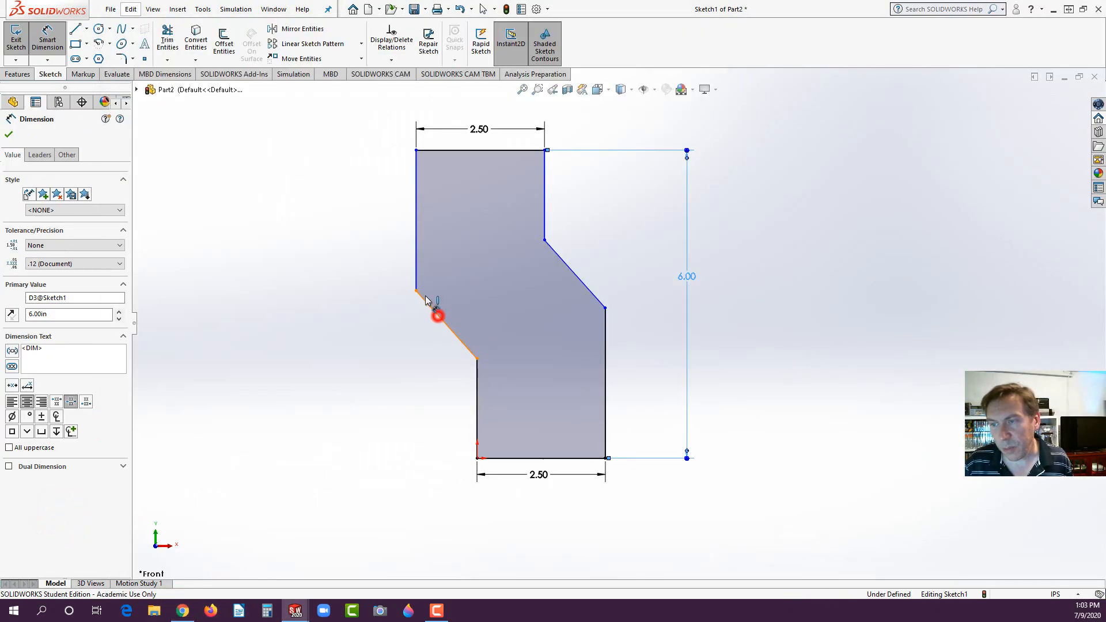
{"action": "left_click", "coordinate": [416, 274]}
{"action": "left_click", "coordinate": [434, 344]}
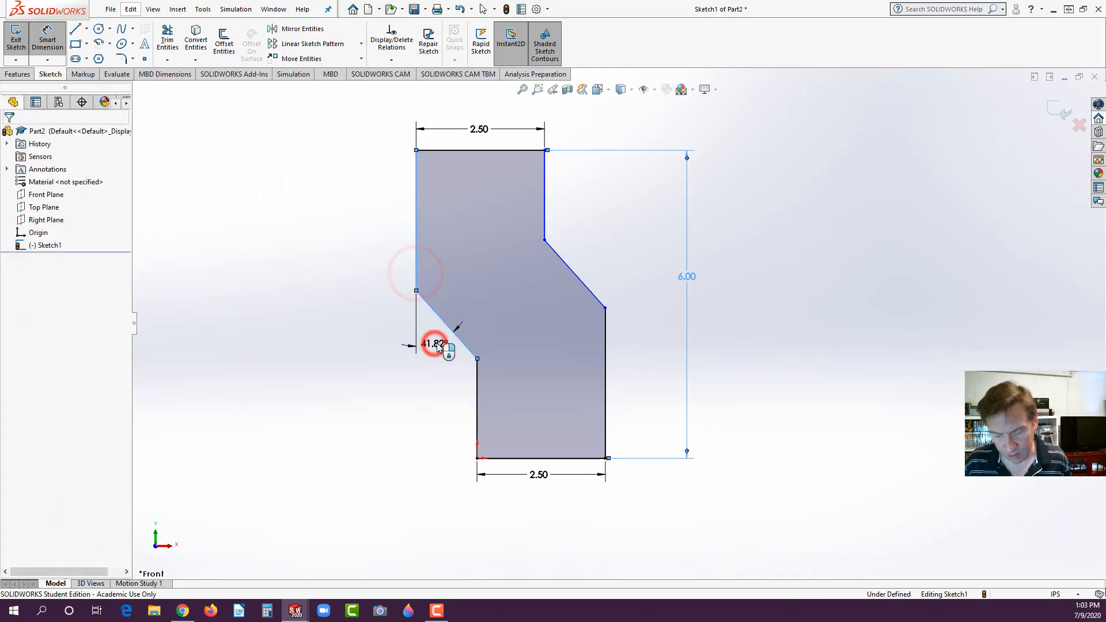
{"action": "type", "text": "45"}
{"action": "key", "text": "Return"}
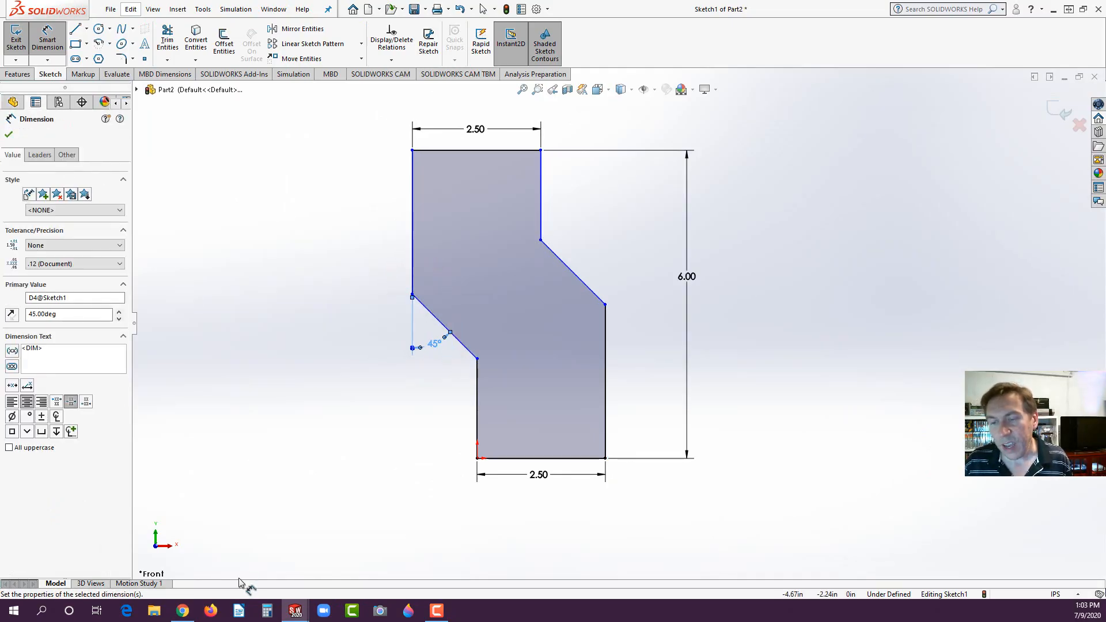
Consult the shroud drawing in Chrome, then in SOLIDWORKS dimension from the top edge to the right slanted line's lower end as 2.75 in.
{"action": "mouse_move", "coordinate": [301, 612]}
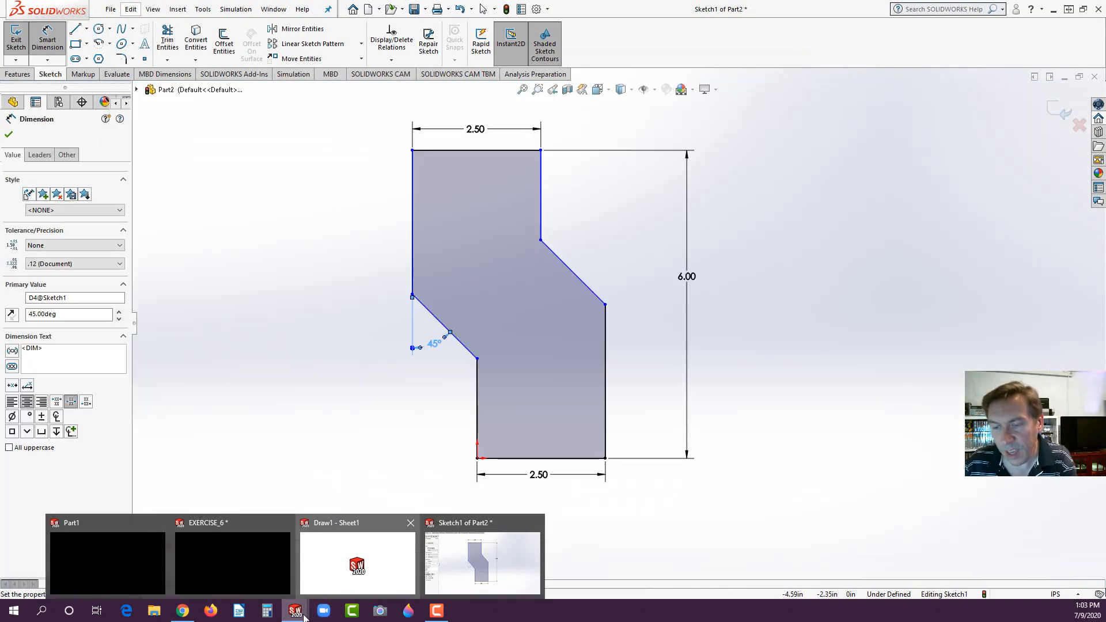
{"action": "left_click", "coordinate": [182, 612]}
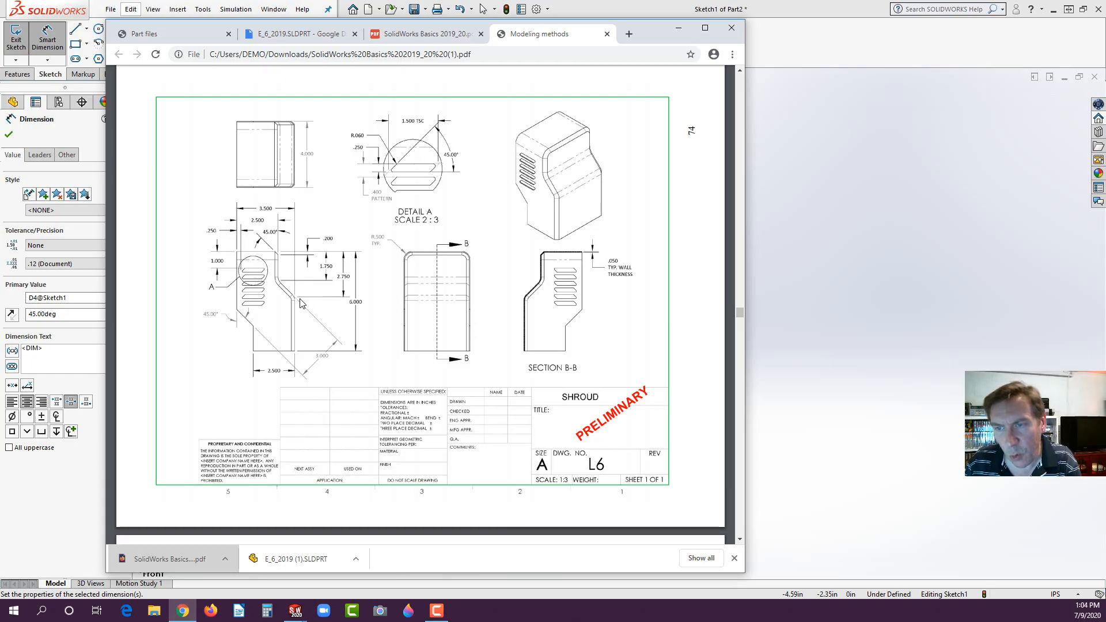
{"action": "left_click", "coordinate": [65, 482]}
{"action": "scroll", "coordinate": [582, 295], "scroll_direction": "down", "scroll_amount": 2}
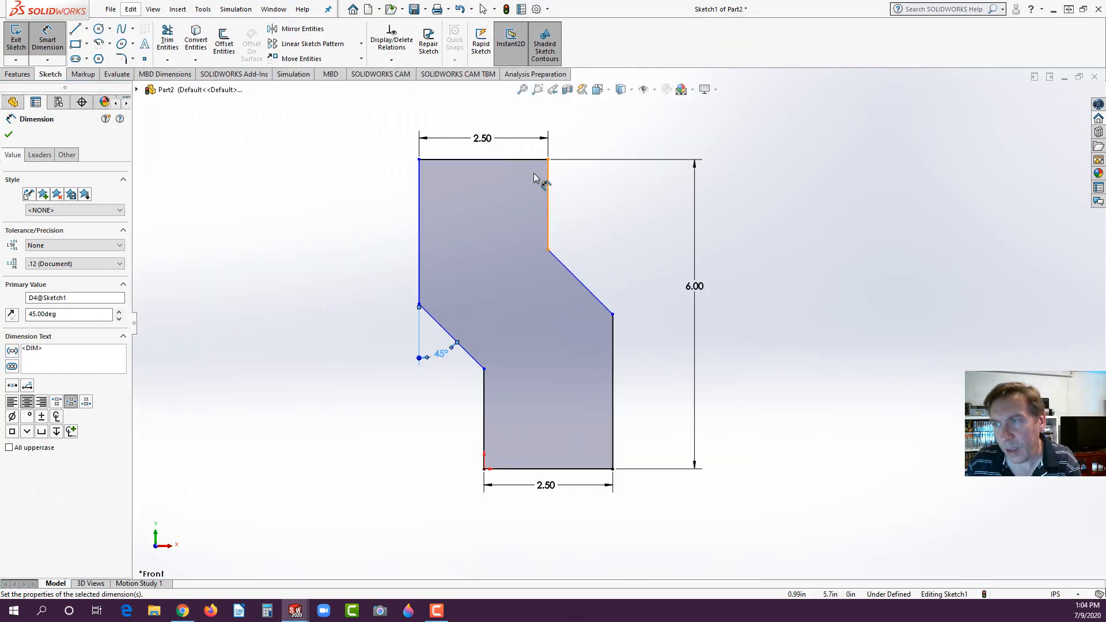
{"action": "left_click", "coordinate": [522, 160]}
{"action": "left_click", "coordinate": [613, 314]}
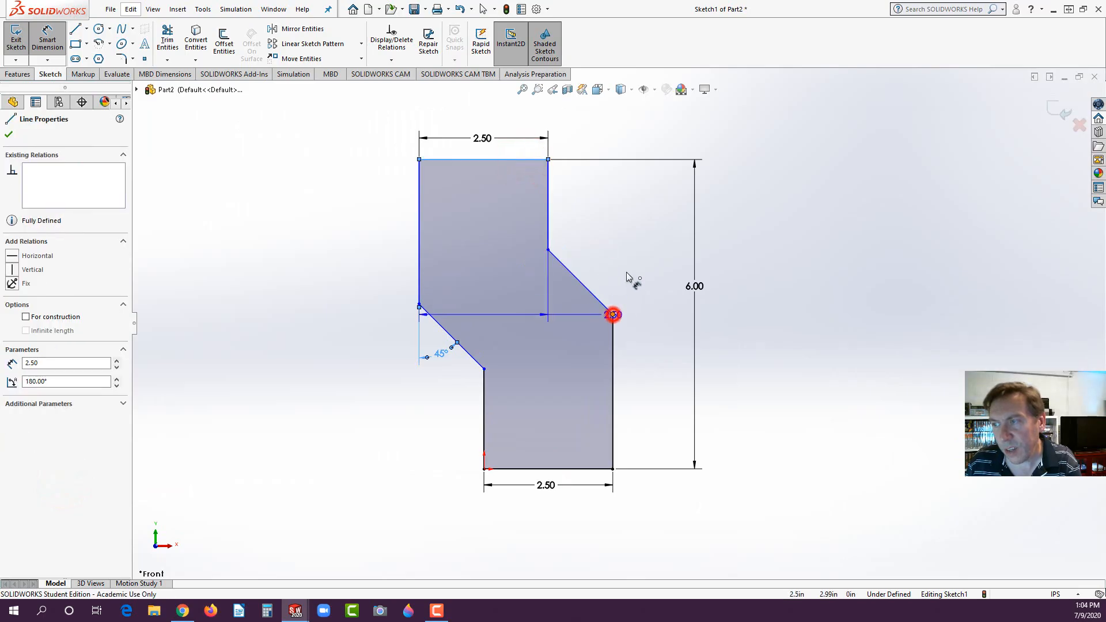
{"action": "left_click", "coordinate": [654, 237]}
{"action": "type", "text": "2.75"}
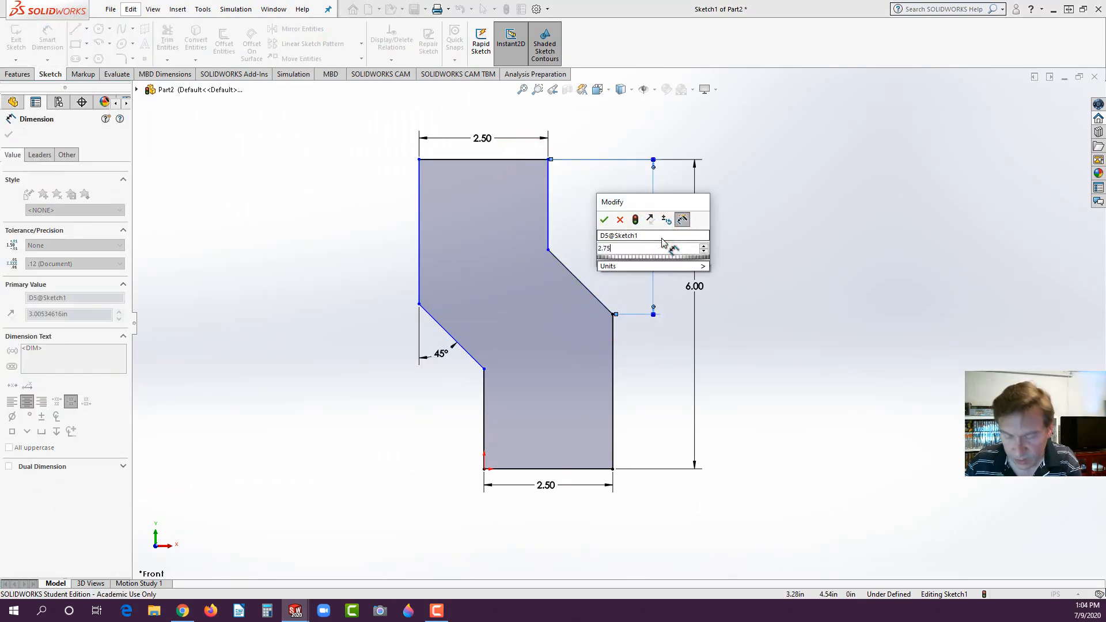
{"action": "key", "text": "Return"}
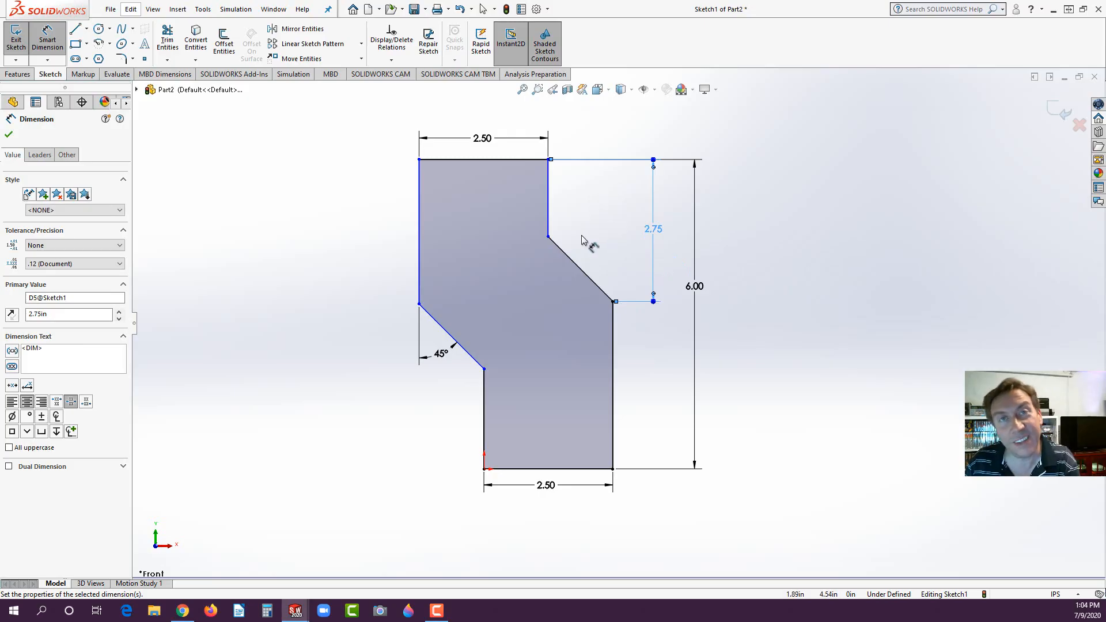
Check the shroud drawing in Chrome, return to SOLIDWORKS and dimension the upper right vertical line to 1.75 in.
{"action": "left_click", "coordinate": [183, 612]}
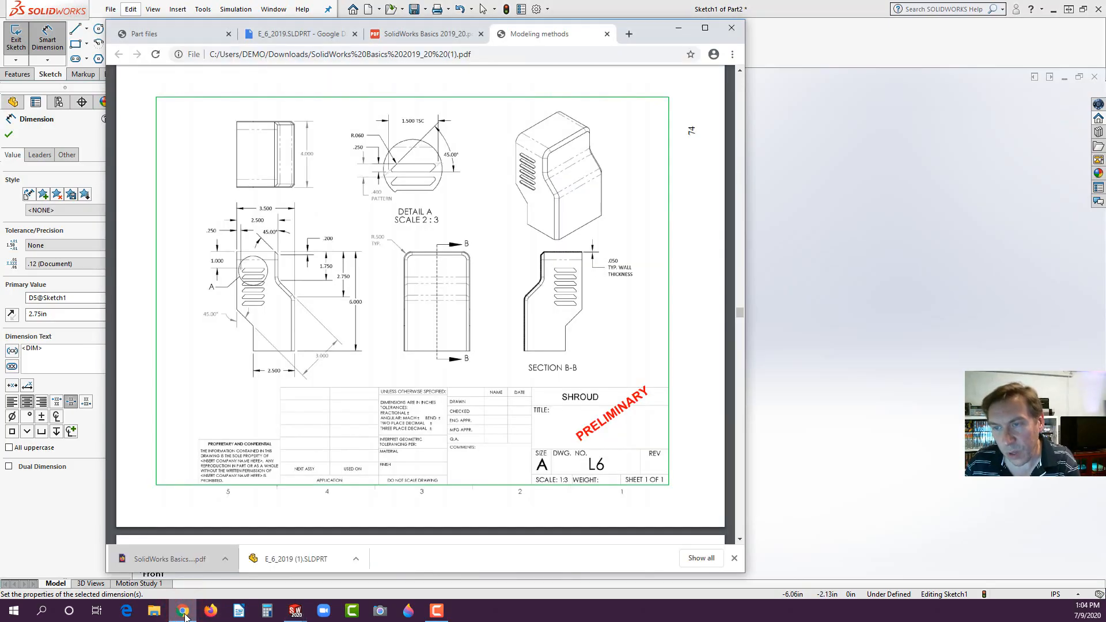
{"action": "left_click", "coordinate": [184, 611]}
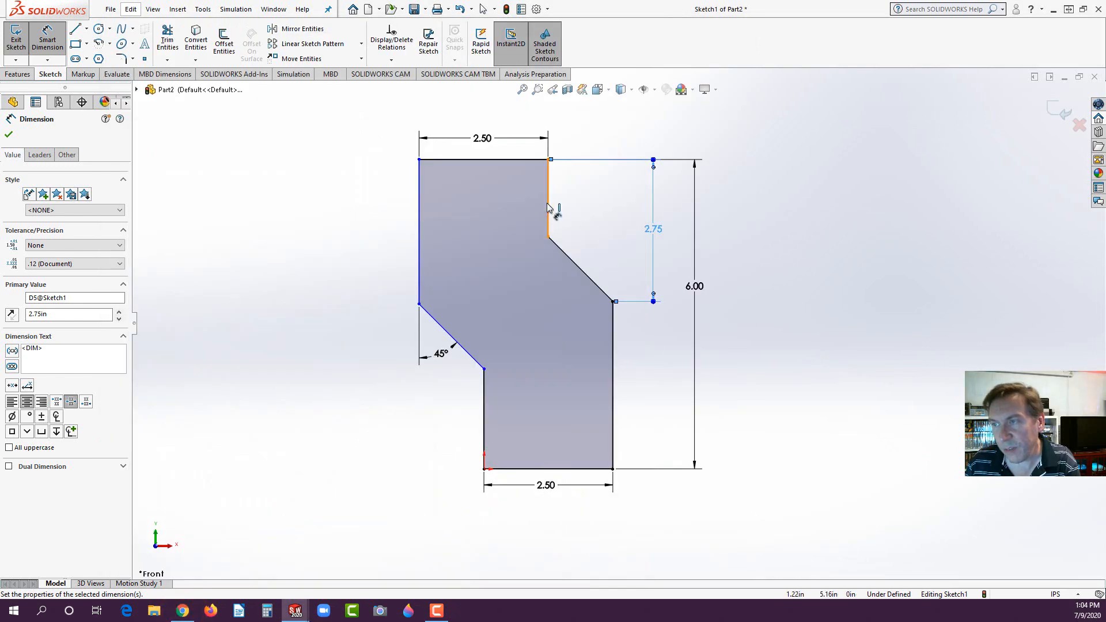
{"action": "left_click", "coordinate": [547, 204]}
{"action": "left_click", "coordinate": [575, 198]}
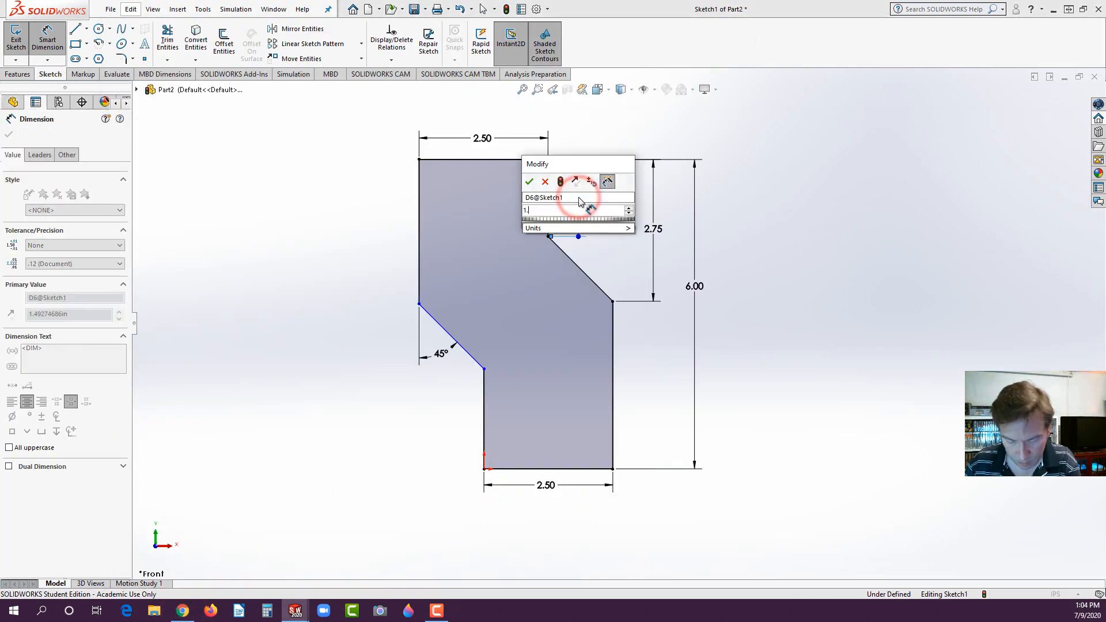
{"action": "type", "text": "1.75"}
{"action": "key", "text": "Return"}
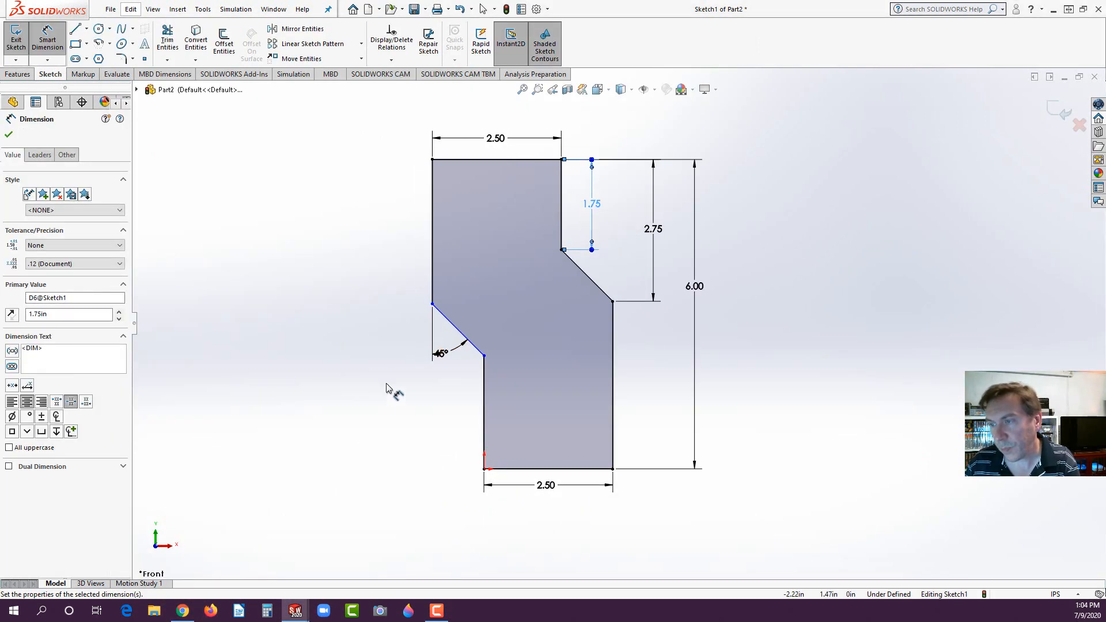
{"action": "left_click", "coordinate": [389, 391]}
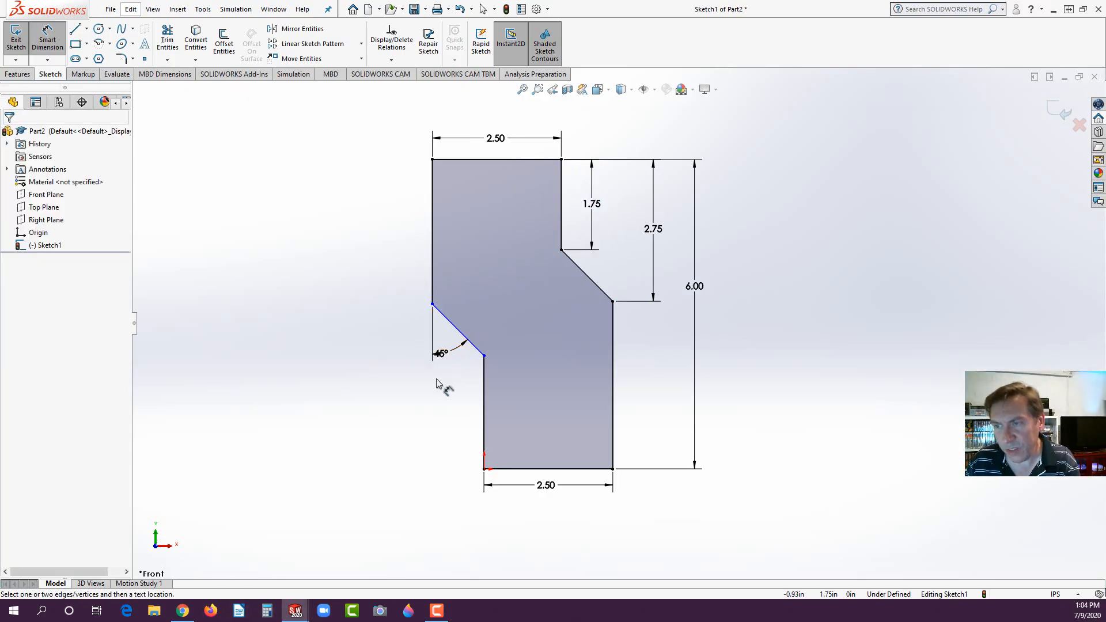
Consult the shroud drawing in Chrome, then in SOLIDWORKS move the left slanted line's lower endpoint to about 2.29 in above the origin.
{"action": "left_click", "coordinate": [183, 613]}
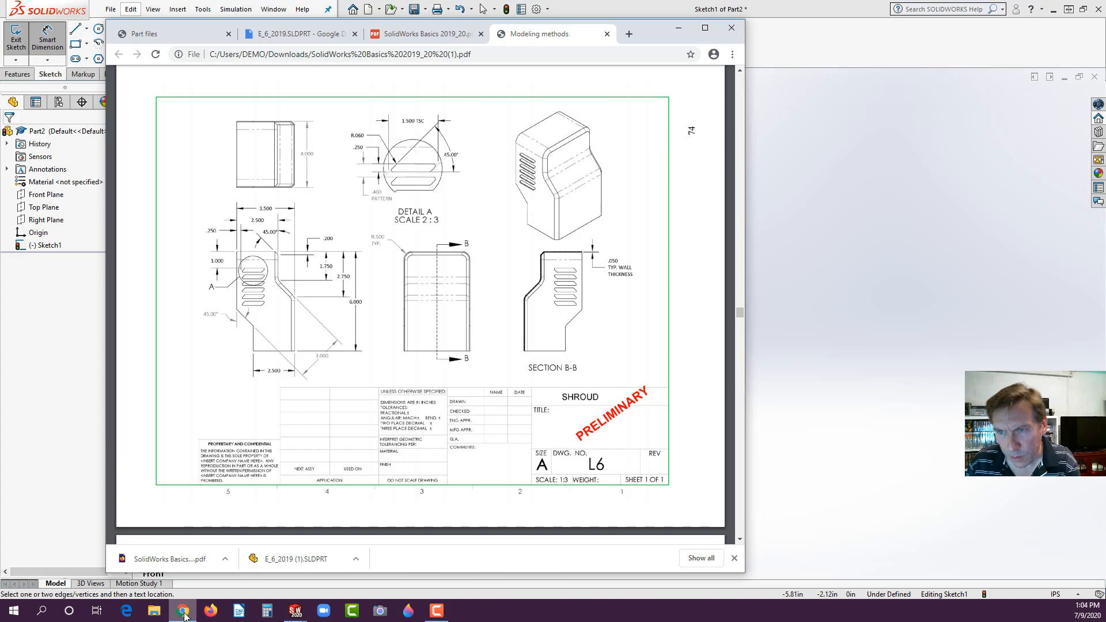
{"action": "left_click", "coordinate": [183, 613]}
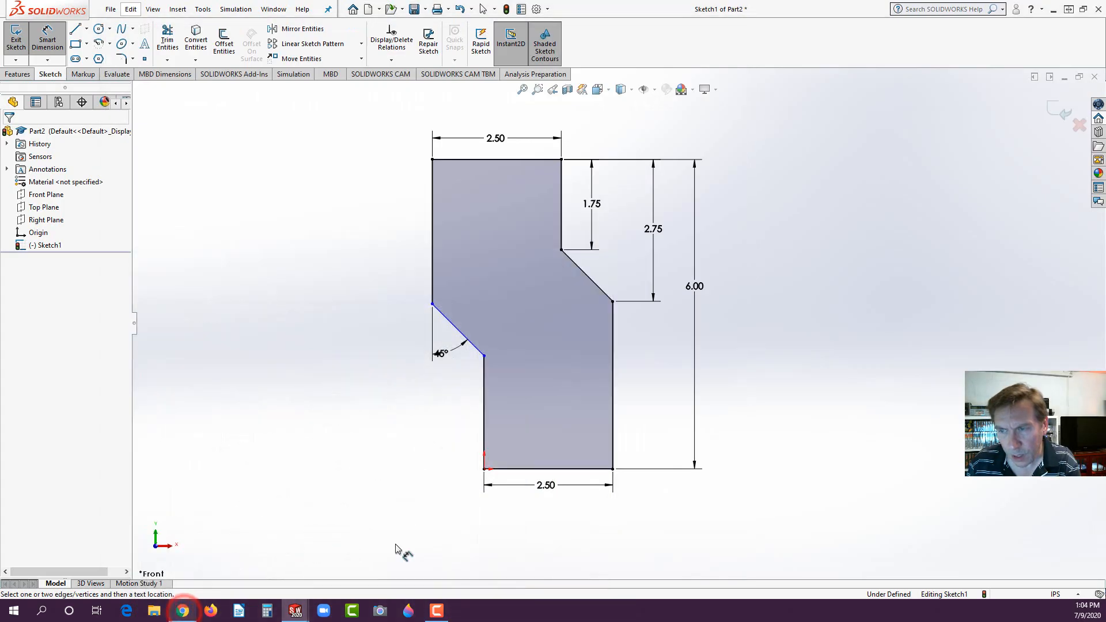
{"action": "key", "text": "Escape"}
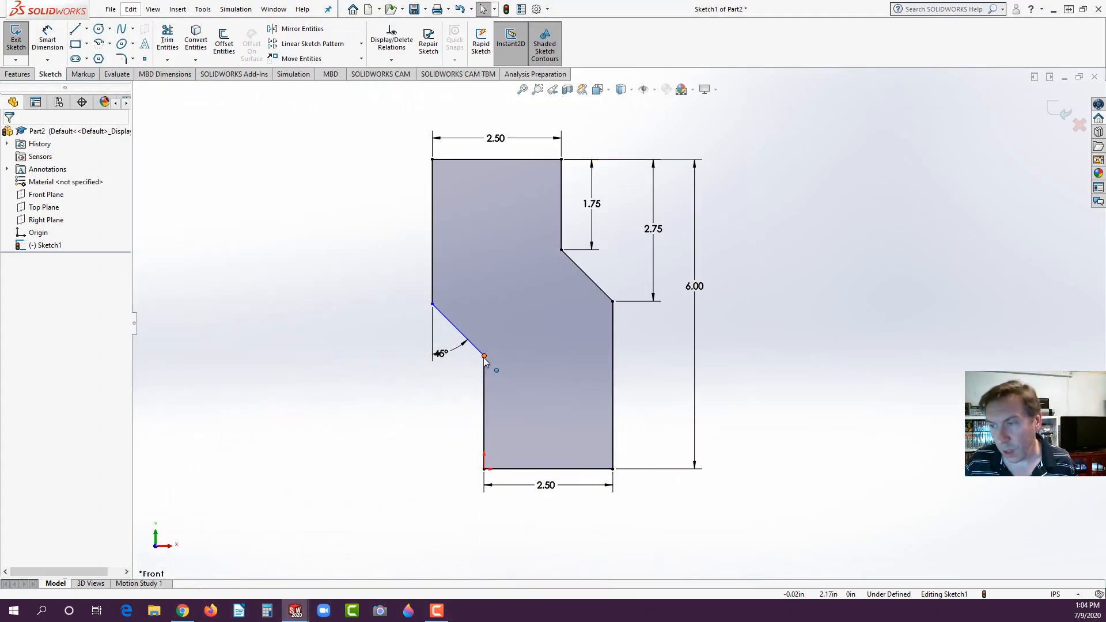
{"action": "left_click_drag", "start_coordinate": [483, 358], "coordinate": [484, 352]}
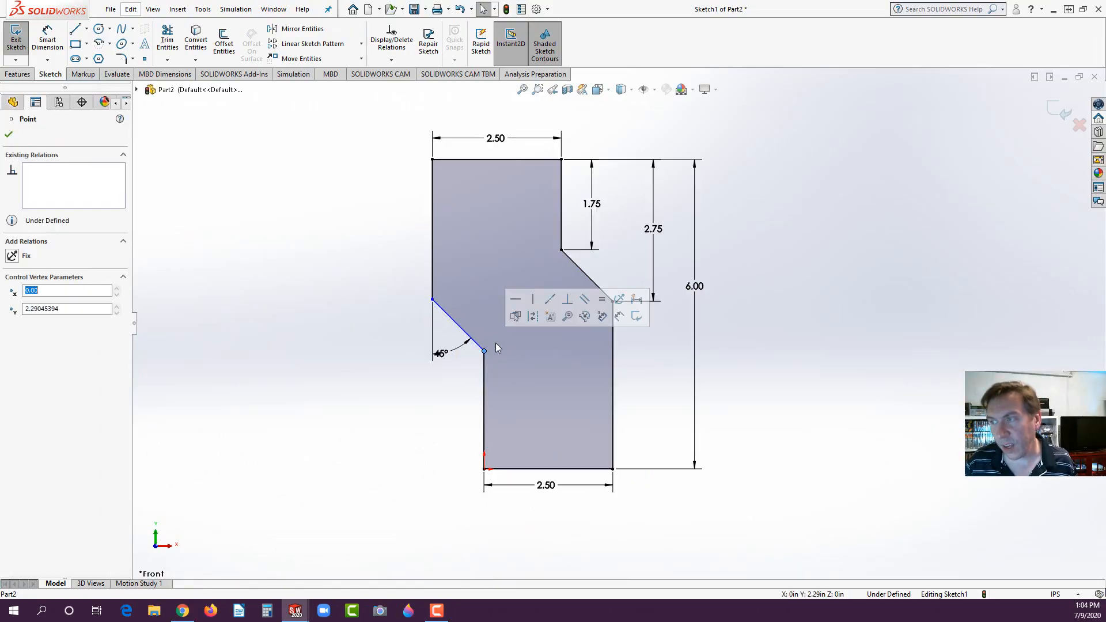
{"action": "left_click", "coordinate": [49, 34]}
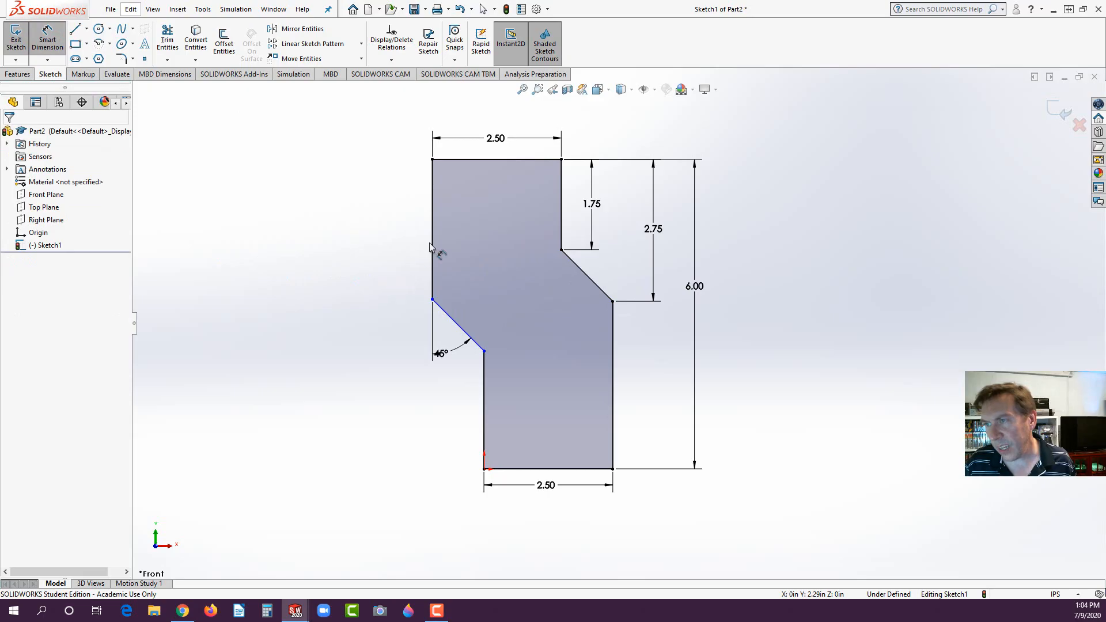
{"action": "left_click", "coordinate": [490, 160]}
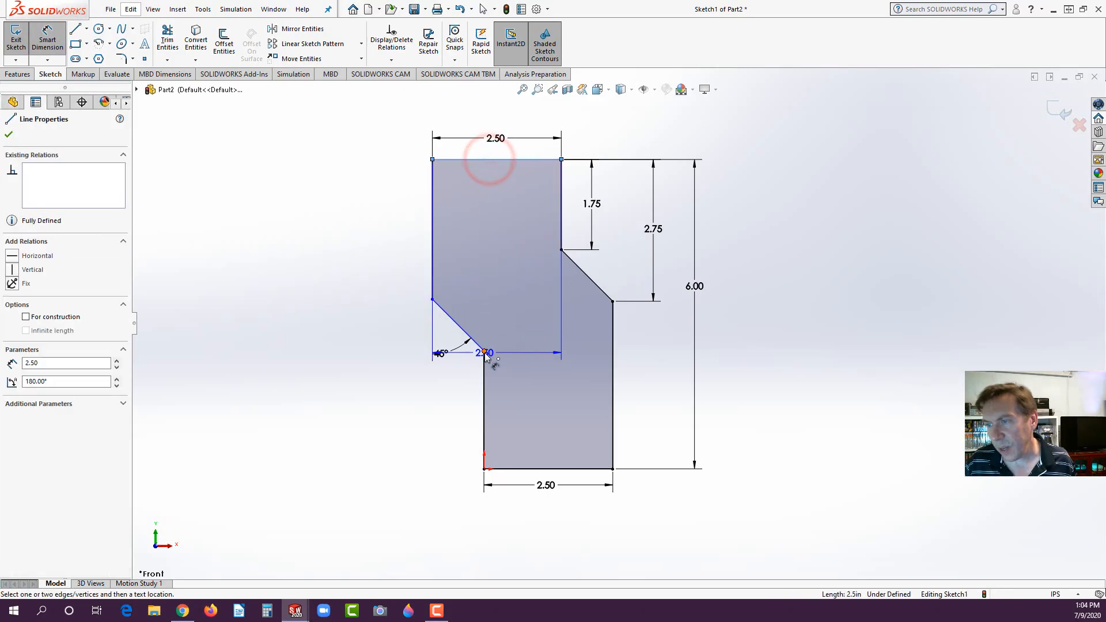
{"action": "left_click", "coordinate": [484, 351]}
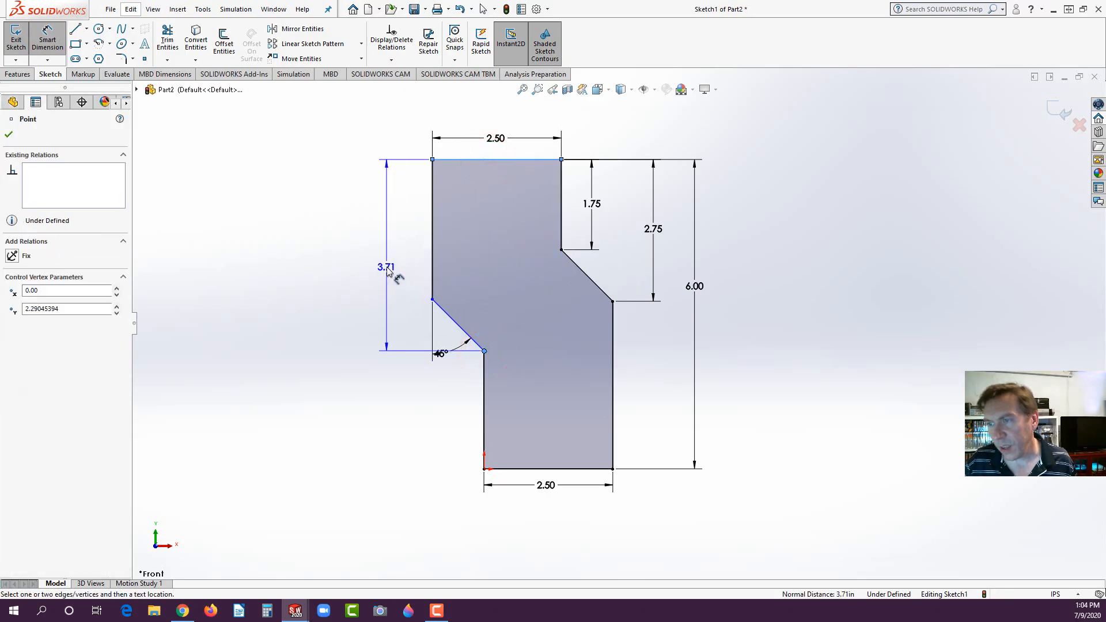
{"action": "key", "text": "Escape"}
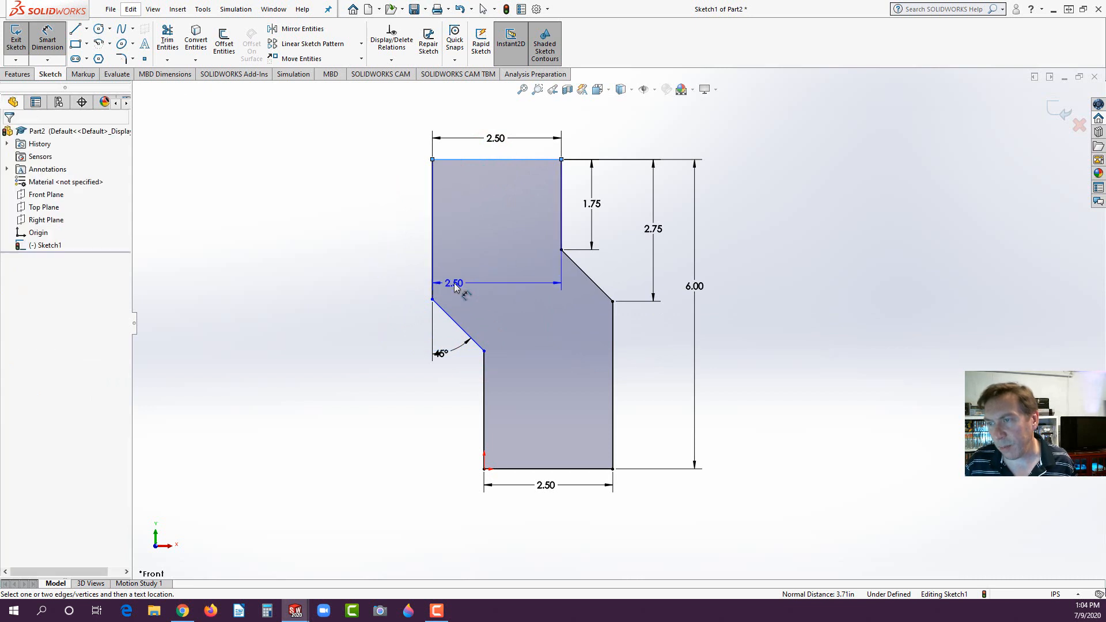
{"action": "key", "text": "Escape"}
Dimension from the bottom edge to the left slanted line's upper endpoint as 2.75 in.
{"action": "left_click", "coordinate": [515, 472]}
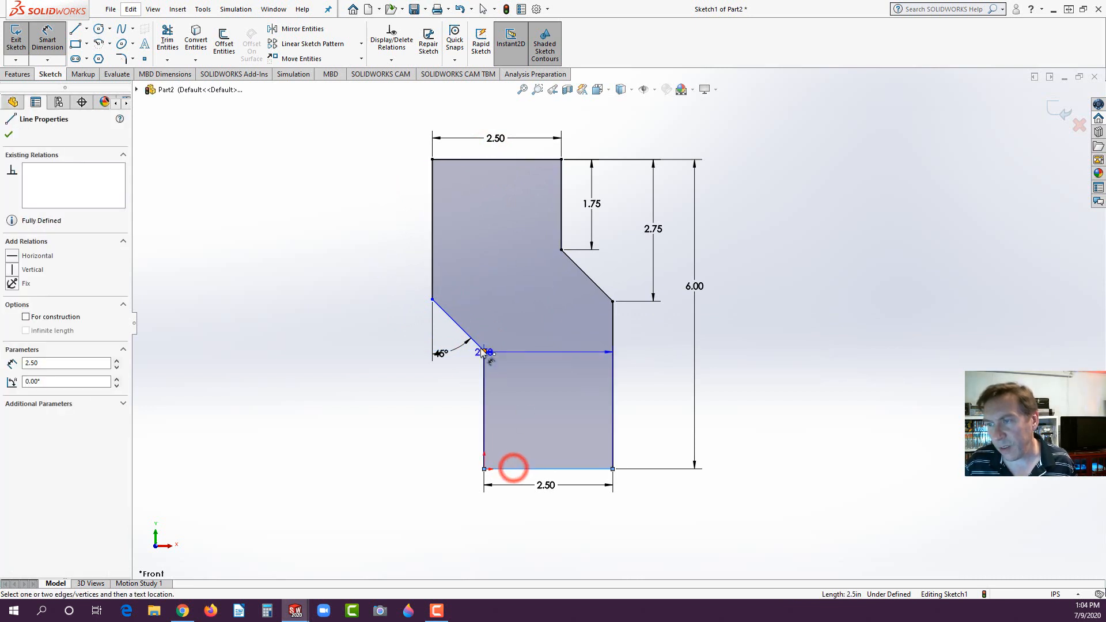
{"action": "left_click", "coordinate": [433, 300]}
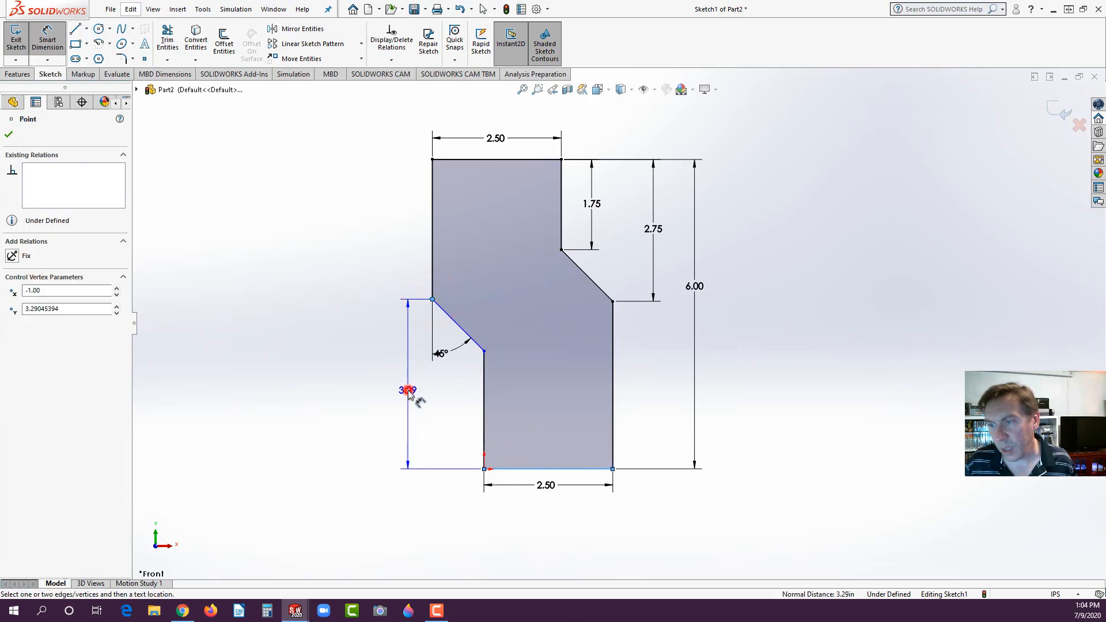
{"action": "left_click", "coordinate": [407, 391]}
{"action": "type", "text": "2.75"}
{"action": "key", "text": "Return"}
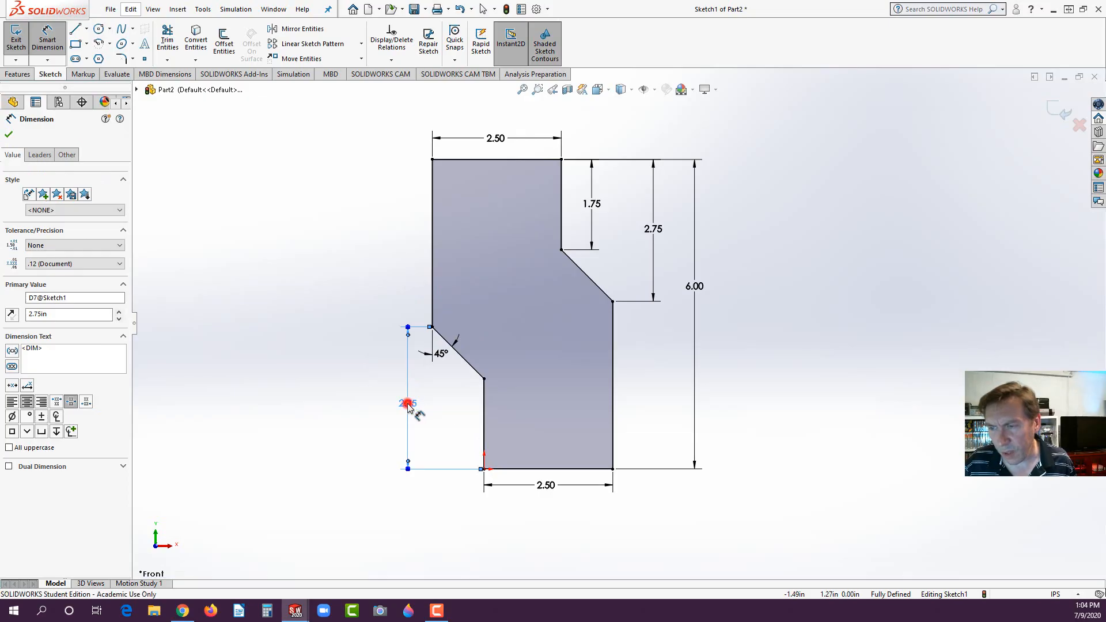
Delete the vertical dimension between the bottom edge and the left slanted line's upper endpoint.
{"action": "double_click", "coordinate": [405, 402]}
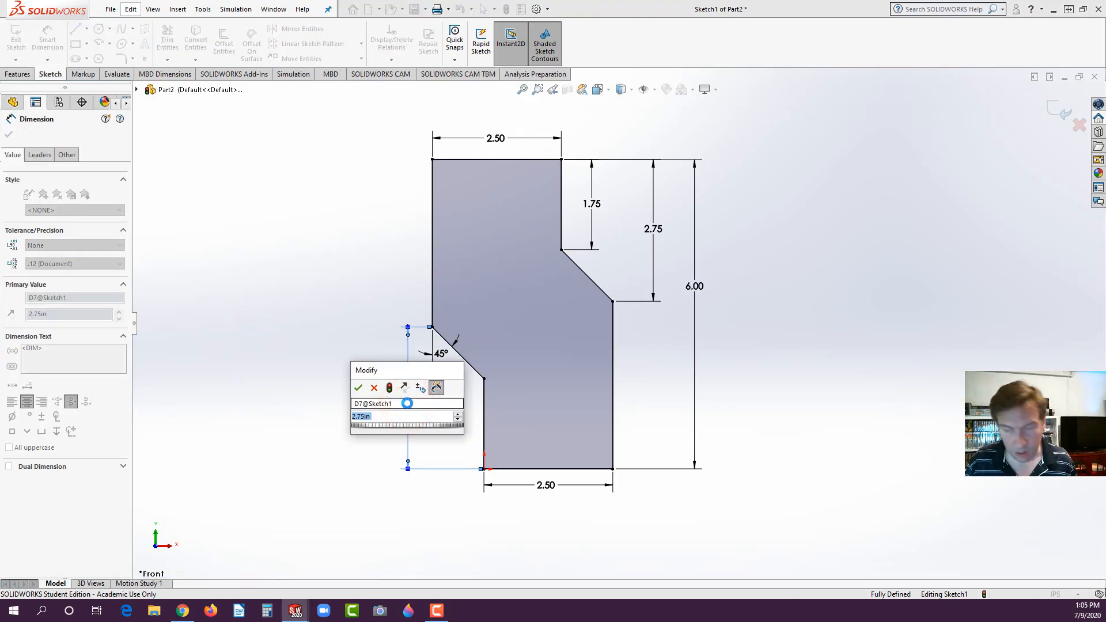
{"action": "key", "text": "Escape"}
{"action": "key", "text": "Delete"}
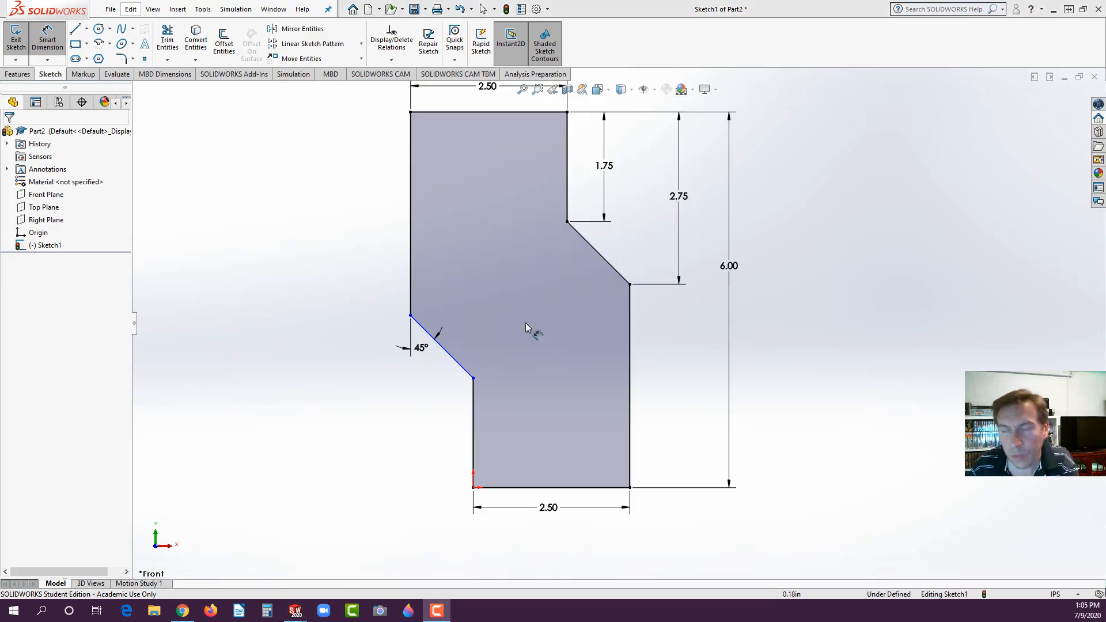
Dimension the distance between the two slanted lines as 3 in and place it outside the profile, beyond its lower right corner.
{"action": "left_click", "coordinate": [598, 254]}
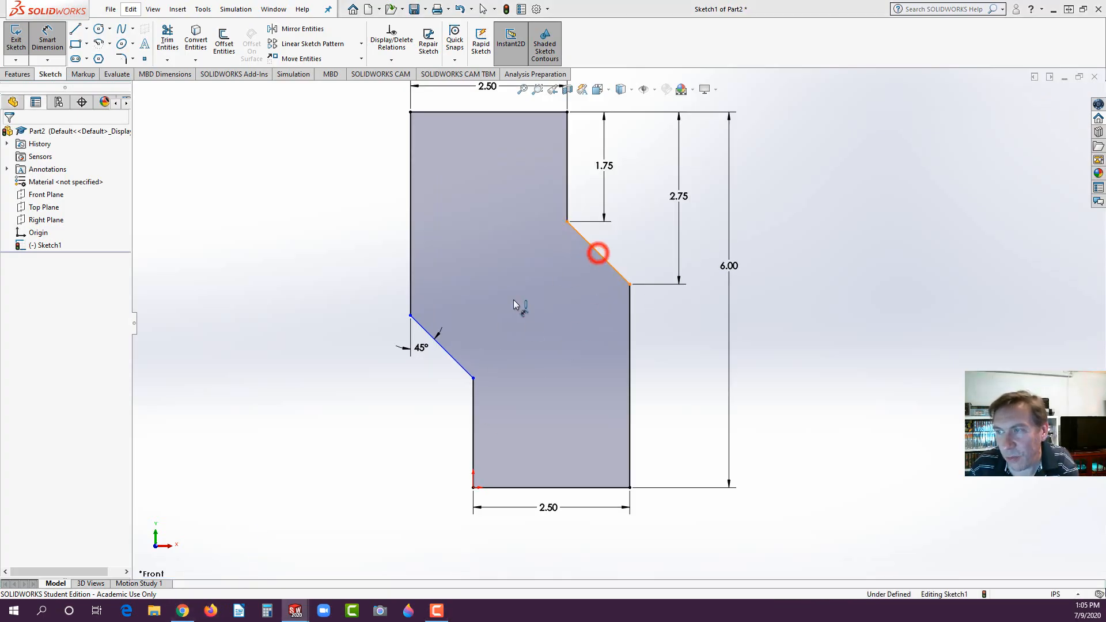
{"action": "left_click", "coordinate": [449, 355]}
{"action": "left_click", "coordinate": [558, 342]}
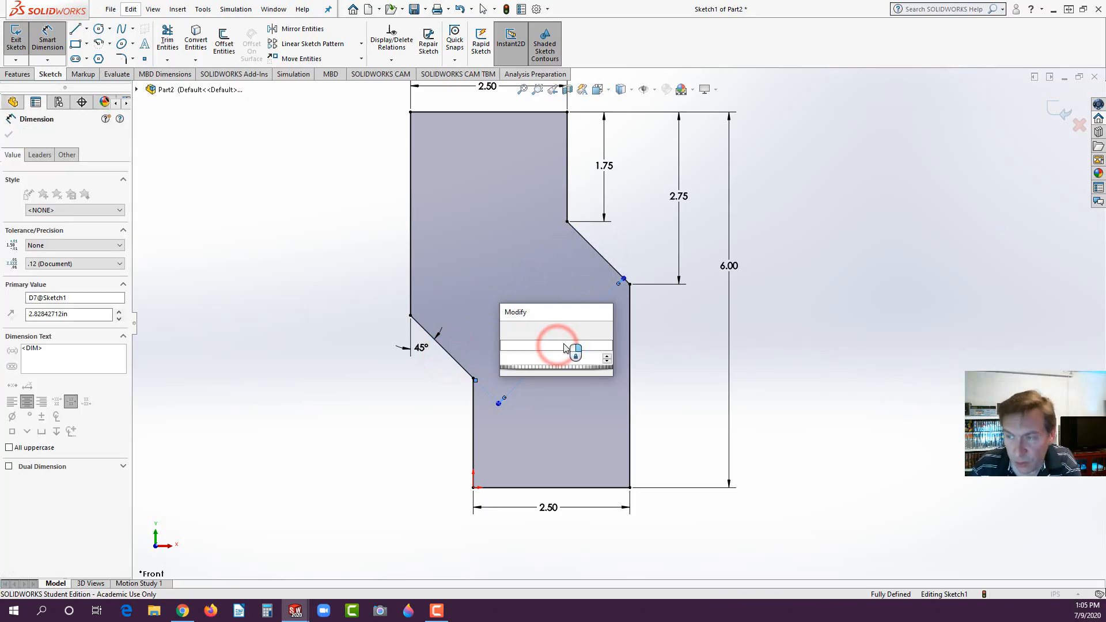
{"action": "type", "text": "3"}
{"action": "key", "text": "Return"}
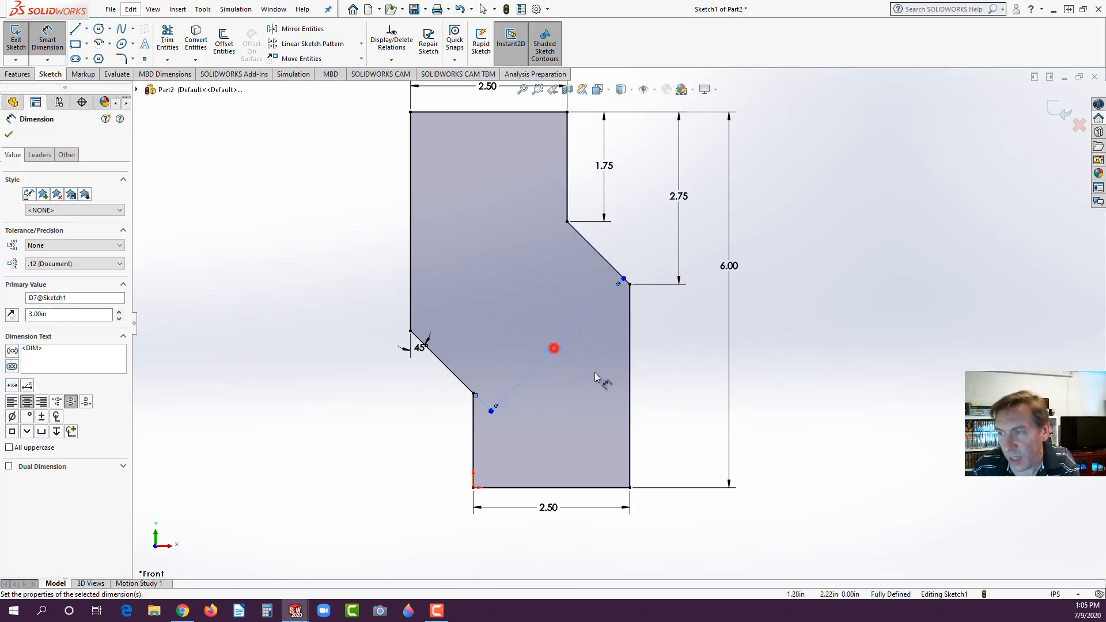
{"action": "left_click_drag", "start_coordinate": [597, 378], "coordinate": [755, 534]}
{"action": "left_click", "coordinate": [826, 399]}
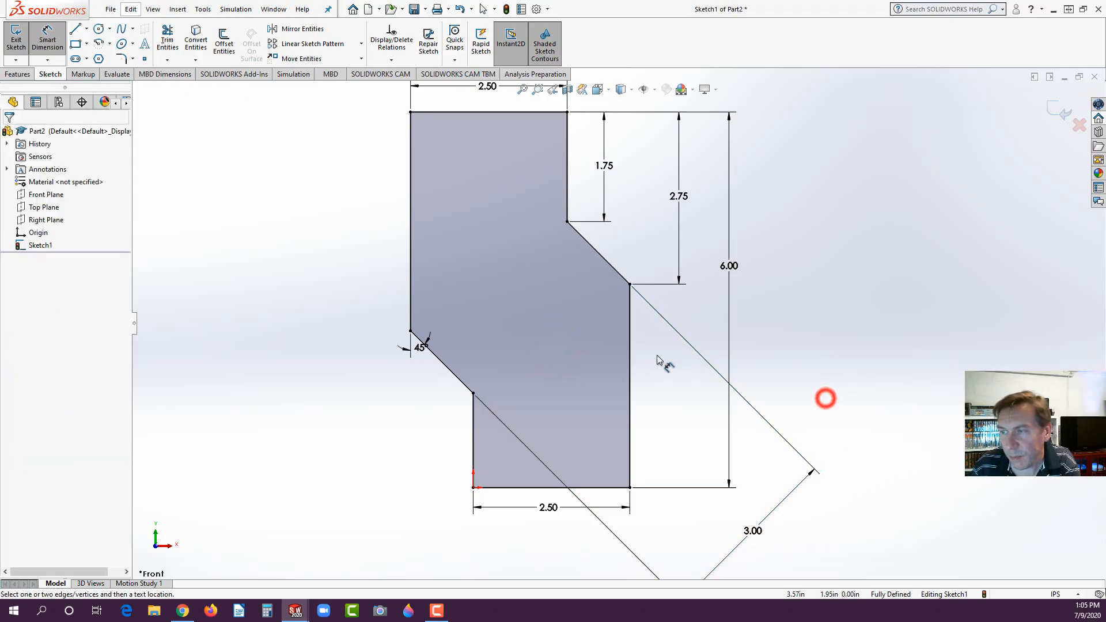
Extrude the profile sketch as a boss with a Mid Plane end condition and a depth of 4 in.
{"action": "scroll", "coordinate": [646, 354], "scroll_direction": "up", "scroll_amount": 3}
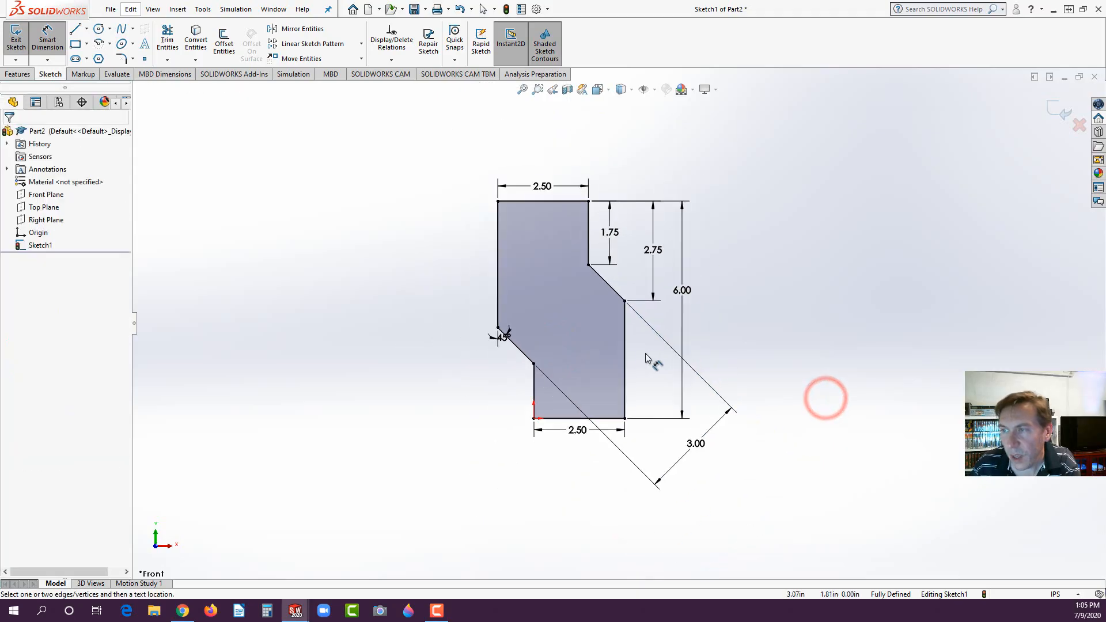
{"action": "left_click", "coordinate": [18, 75]}
{"action": "left_click", "coordinate": [20, 41]}
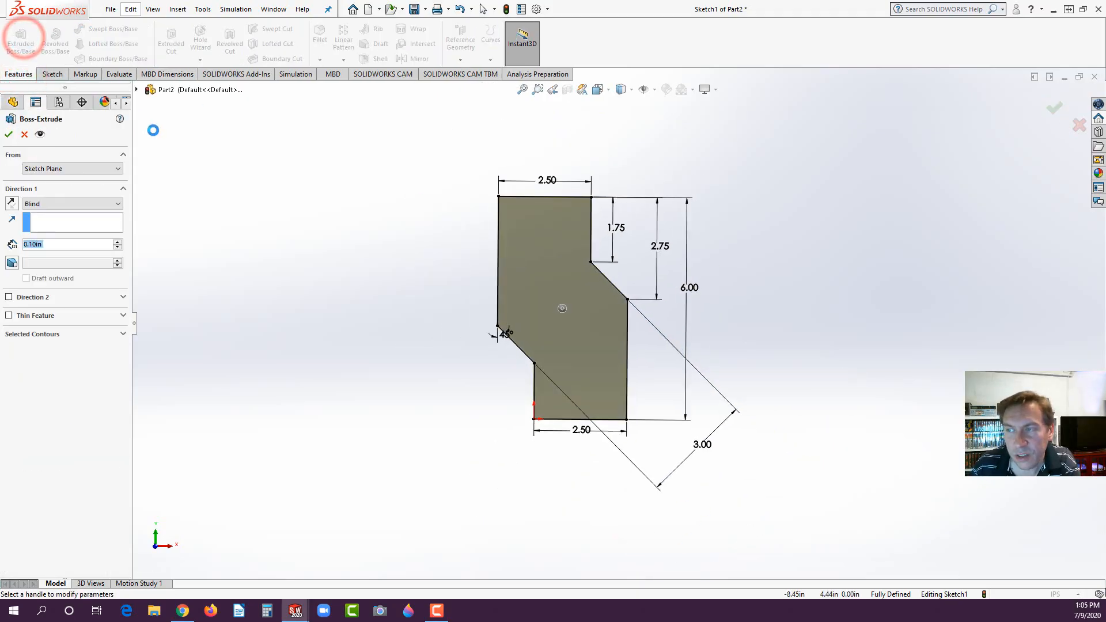
{"action": "left_click", "coordinate": [48, 205]}
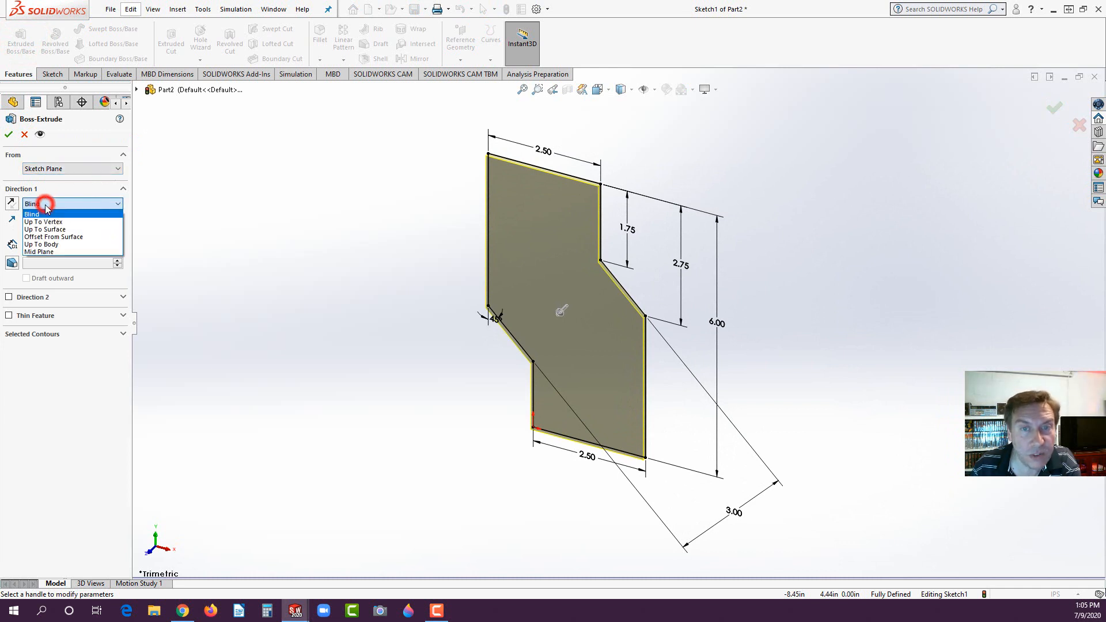
{"action": "left_click", "coordinate": [42, 252]}
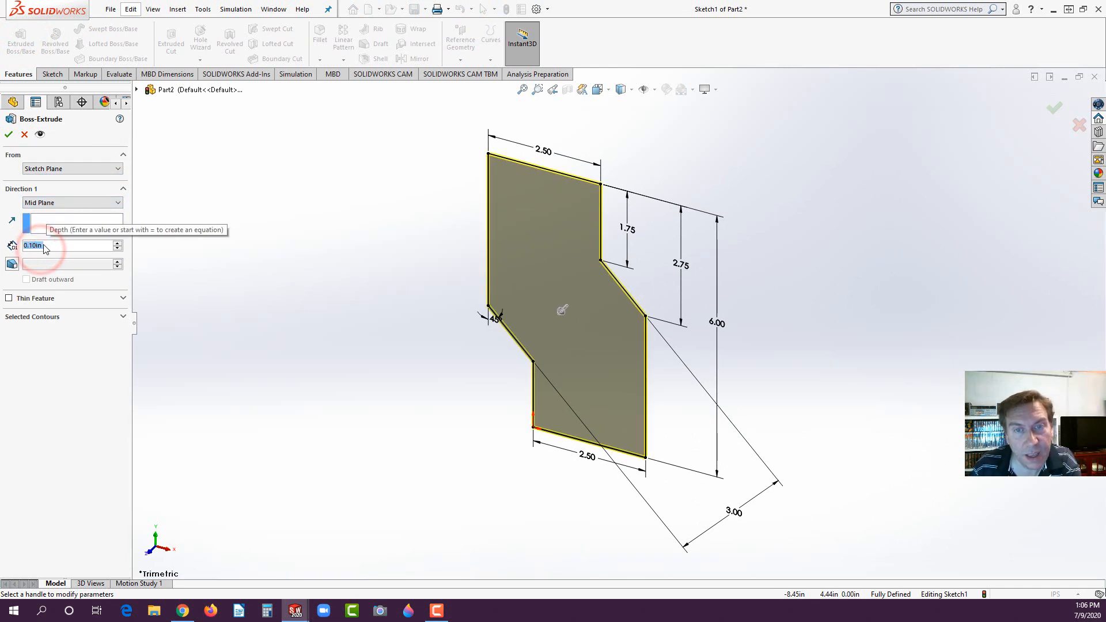
{"action": "double_click", "coordinate": [57, 246]}
{"action": "type", "text": "4"}
{"action": "key", "text": "Return"}
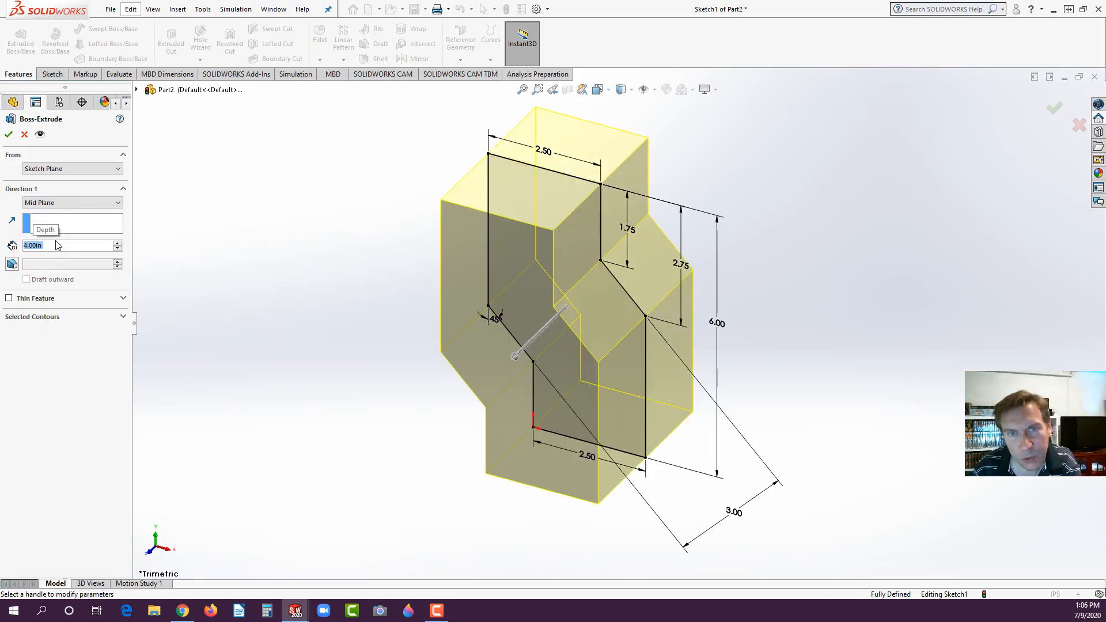
{"action": "left_click", "coordinate": [8, 134]}
{"action": "left_click", "coordinate": [200, 174]}
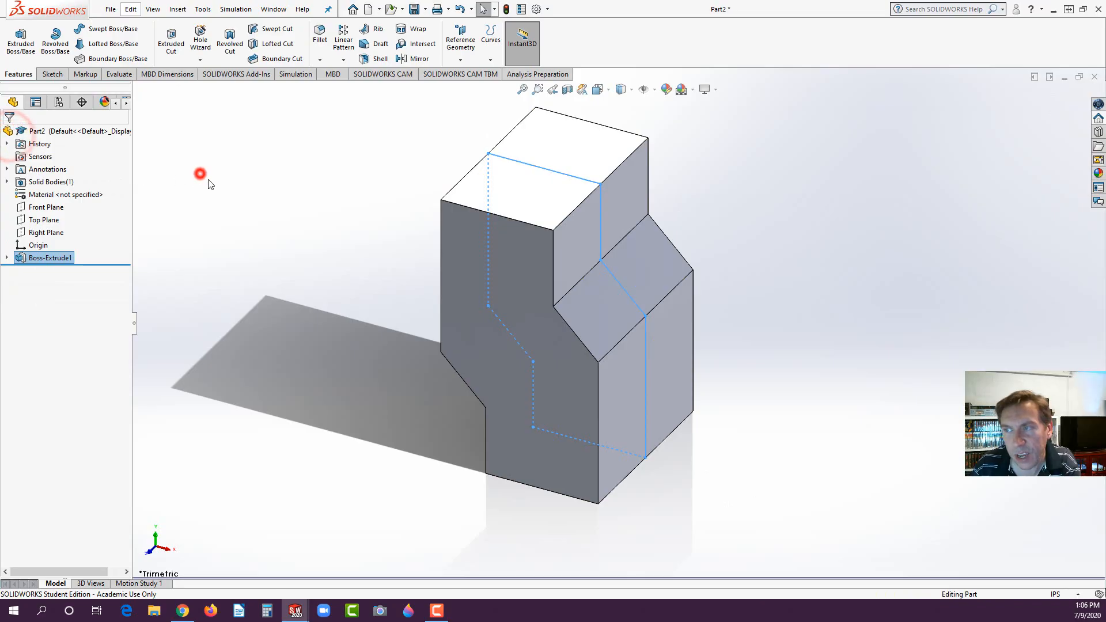
Check the shroud drawing in Chrome, then in SOLIDWORKS set up a 0.5 in fillet on the top face's front edge with full preview.
{"action": "scroll", "coordinate": [479, 309], "scroll_direction": "up", "scroll_amount": 1}
{"action": "scroll", "coordinate": [614, 243], "scroll_direction": "down", "scroll_amount": 2}
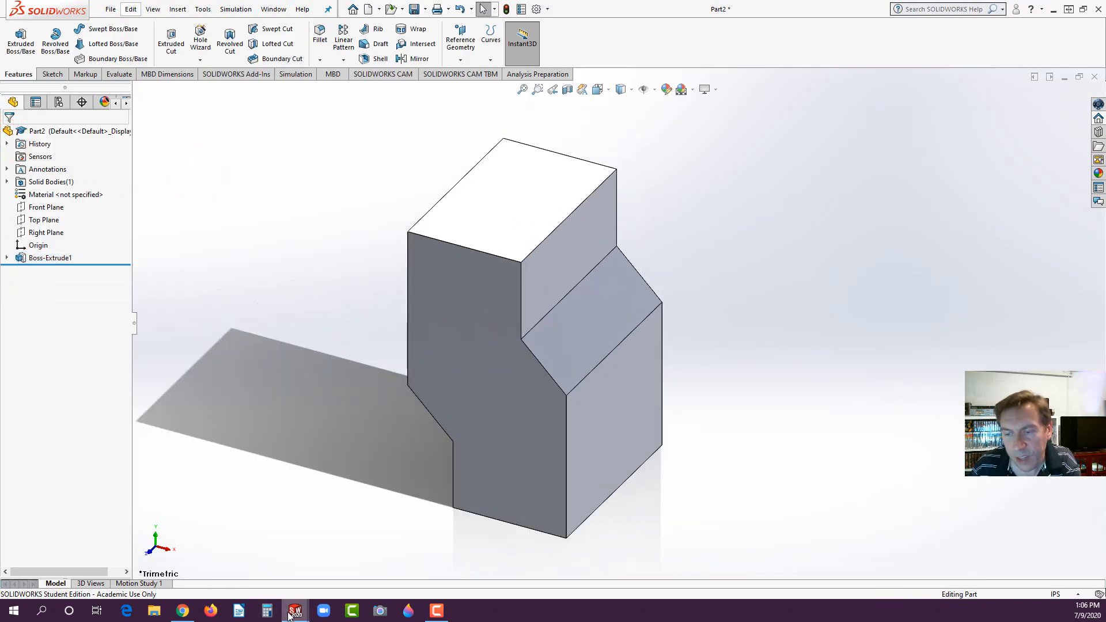
{"action": "left_click", "coordinate": [190, 613]}
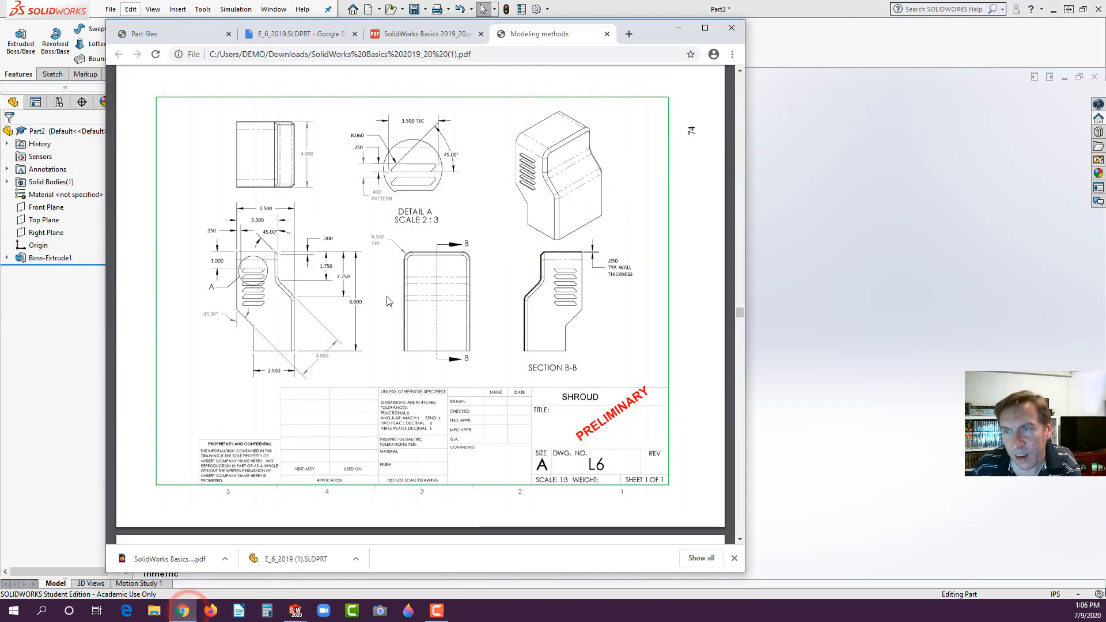
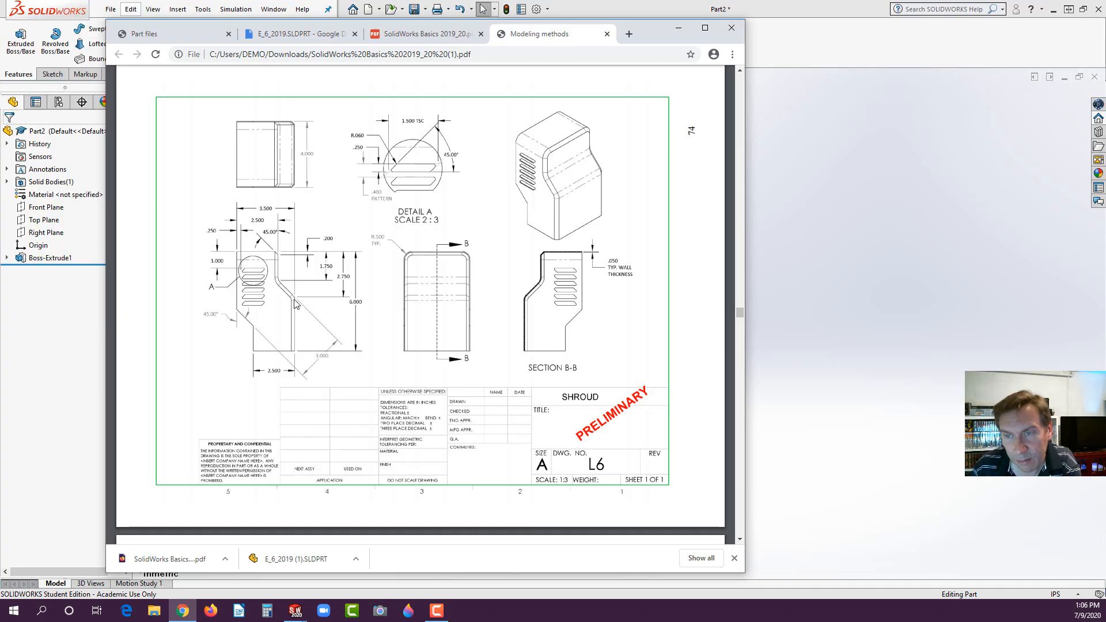
{"action": "left_click", "coordinate": [71, 467]}
{"action": "scroll", "coordinate": [492, 252], "scroll_direction": "down", "scroll_amount": 3}
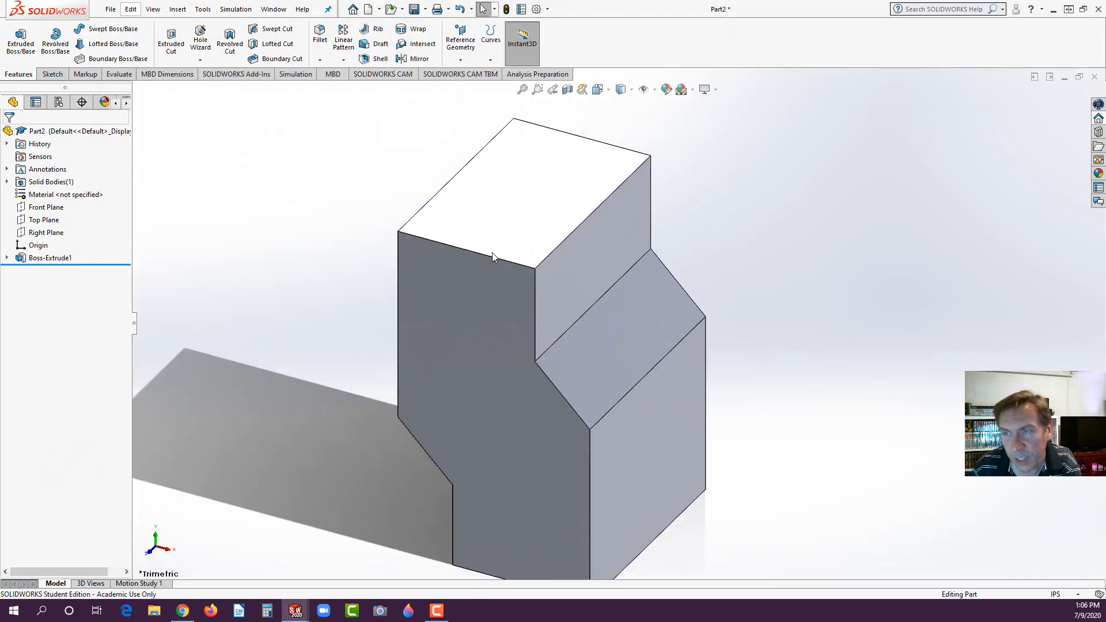
{"action": "left_click", "coordinate": [320, 34]}
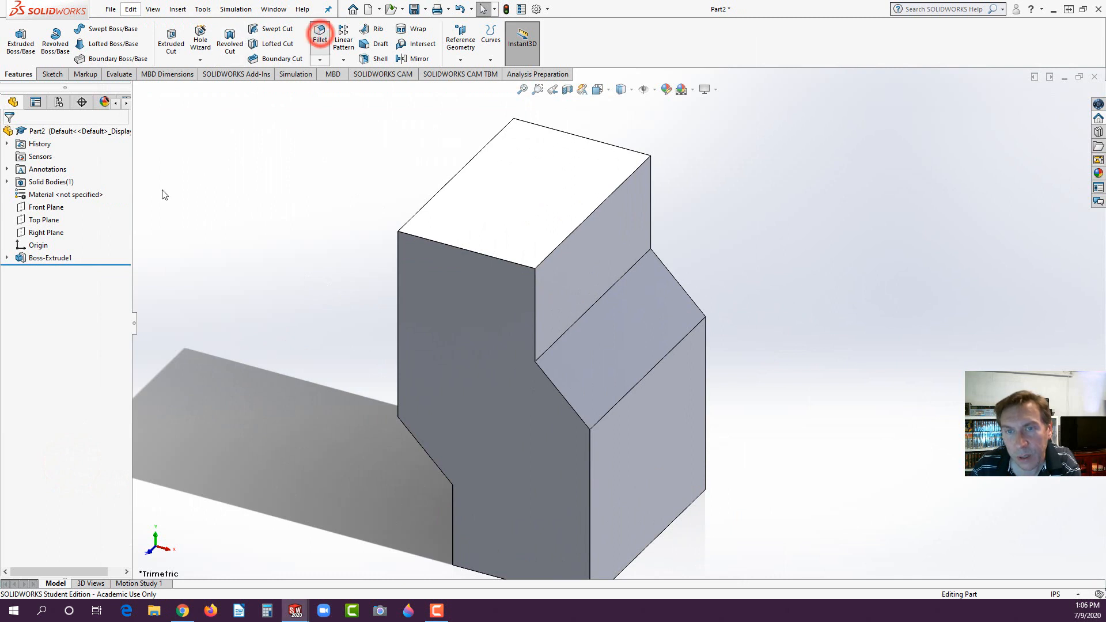
{"action": "type", "text": ".5"}
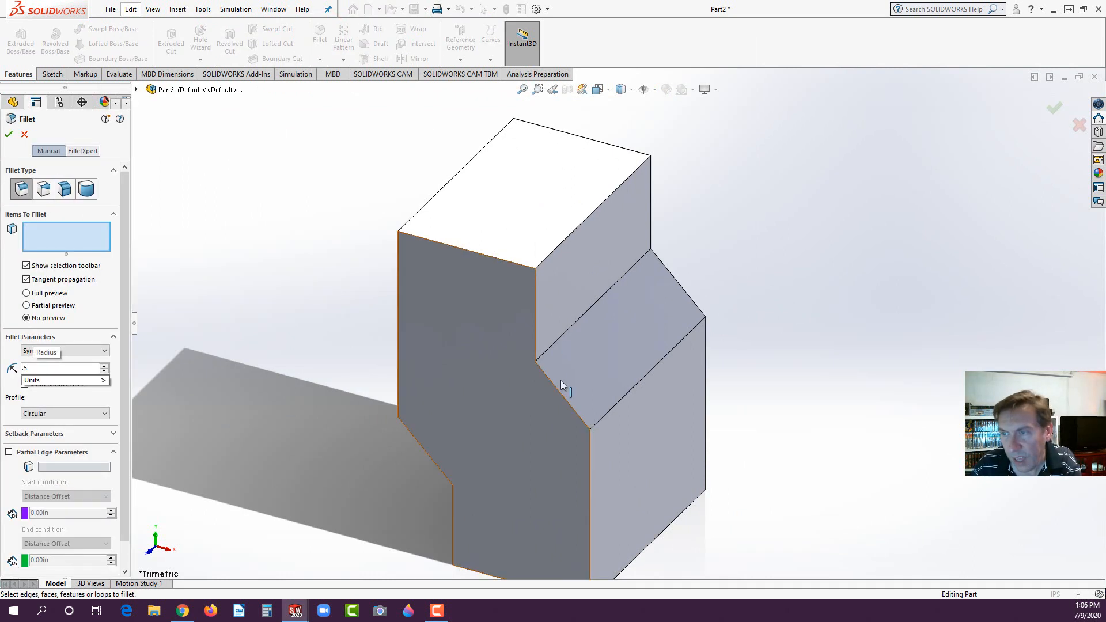
{"action": "left_click", "coordinate": [499, 257]}
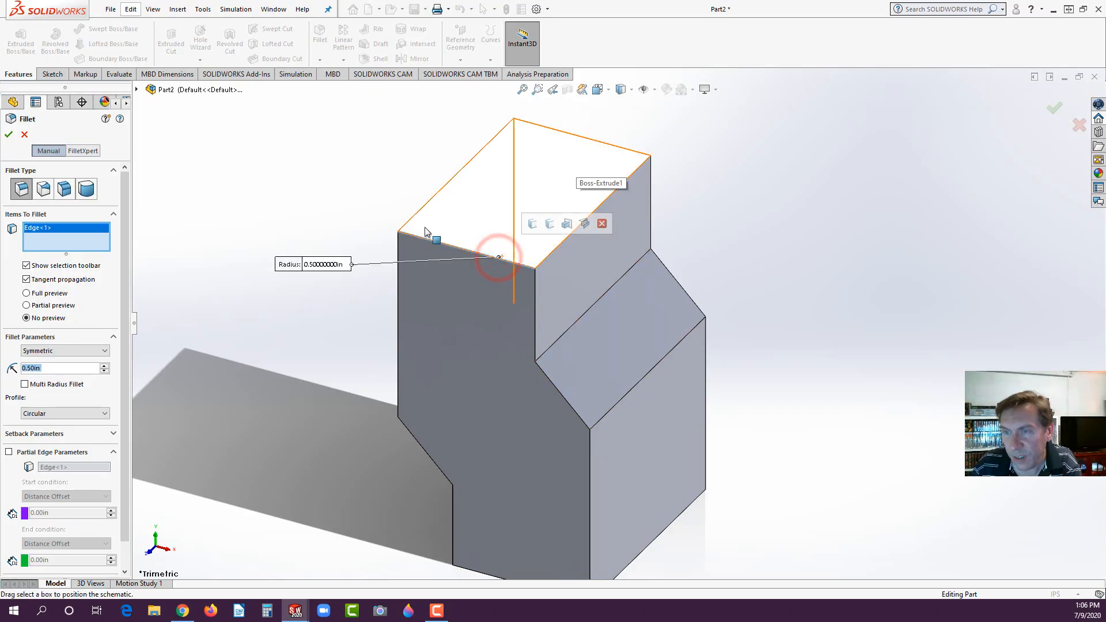
{"action": "left_click", "coordinate": [27, 306]}
{"action": "left_click", "coordinate": [27, 293]}
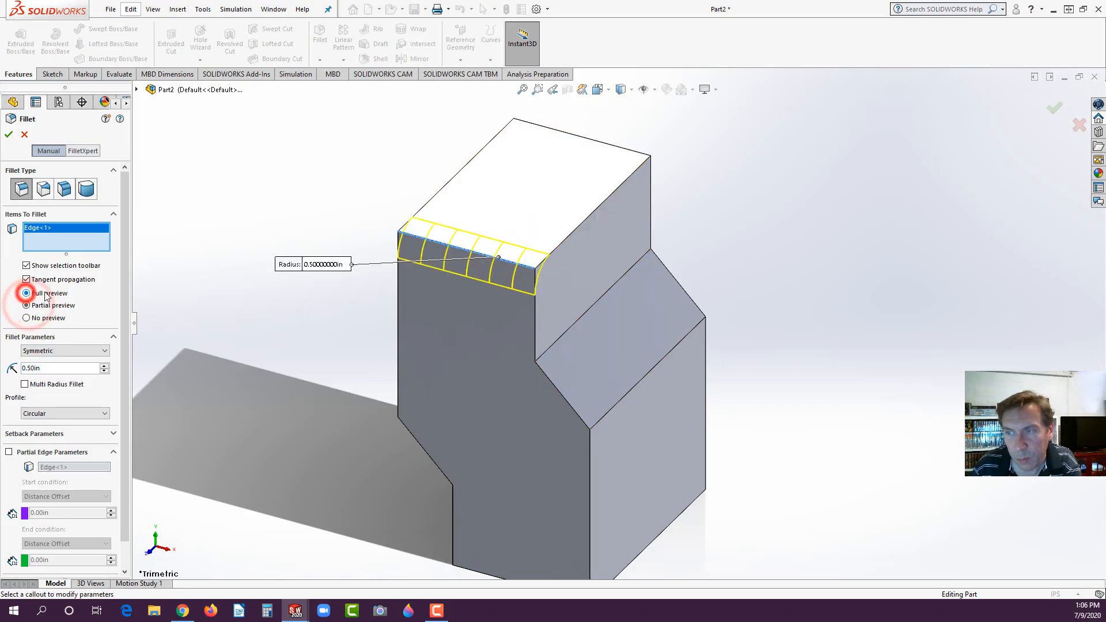
Add the top face's rear edge and both long edges of the right slanted face to the 0.5 in fillet and apply it.
{"action": "left_click", "coordinate": [574, 139]}
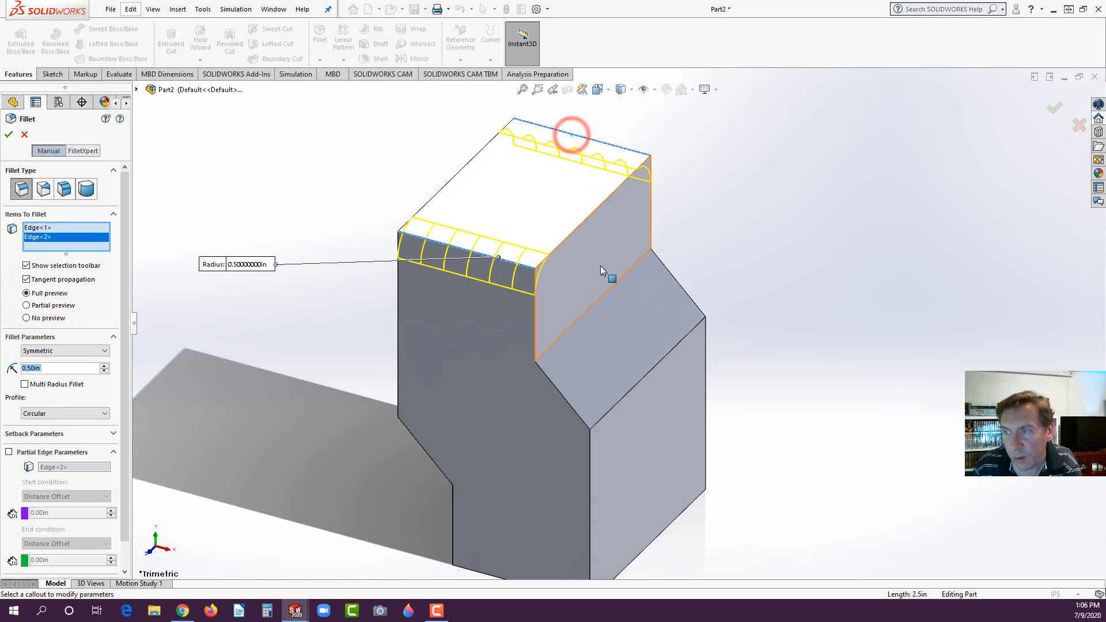
{"action": "left_click", "coordinate": [600, 298]}
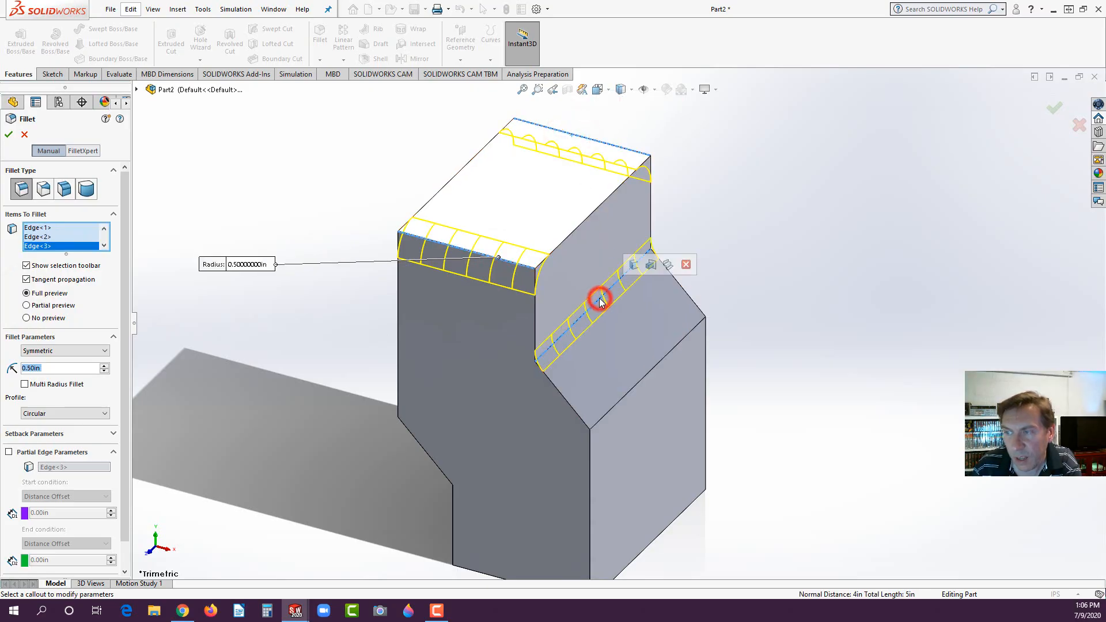
{"action": "left_click", "coordinate": [641, 381]}
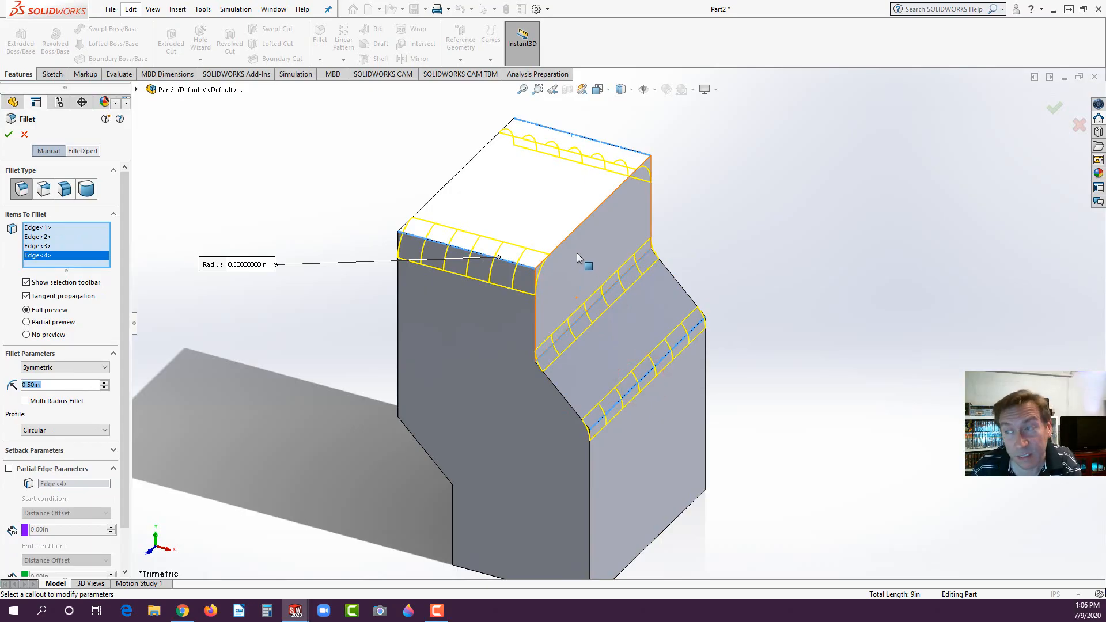
{"action": "left_click", "coordinate": [578, 258]}
{"action": "left_click", "coordinate": [587, 262]}
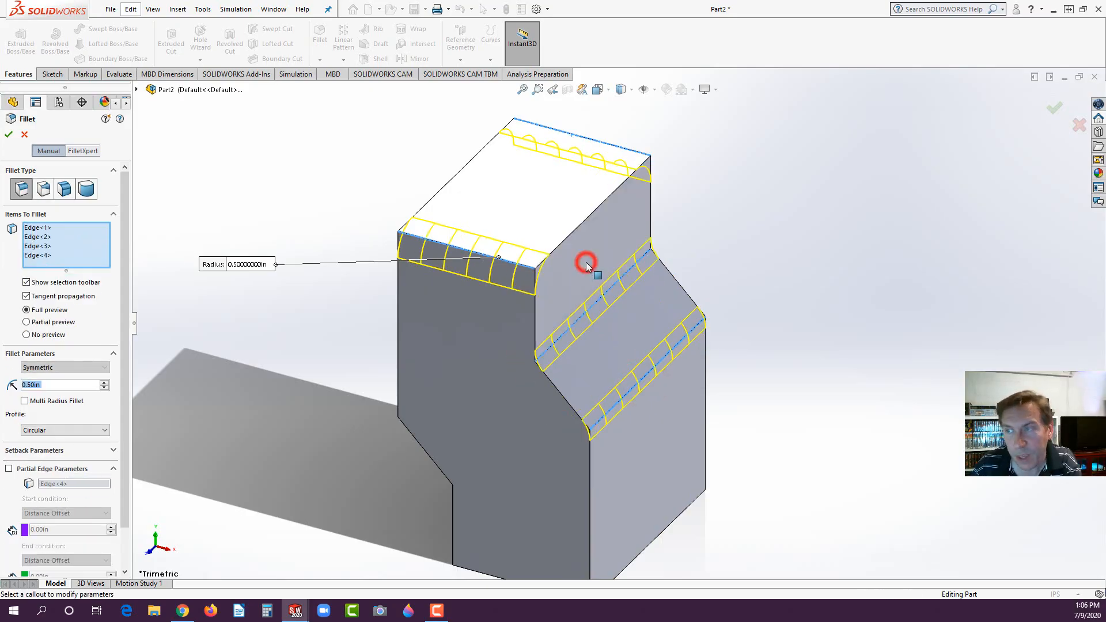
{"action": "left_click", "coordinate": [8, 134]}
{"action": "left_click", "coordinate": [281, 246]}
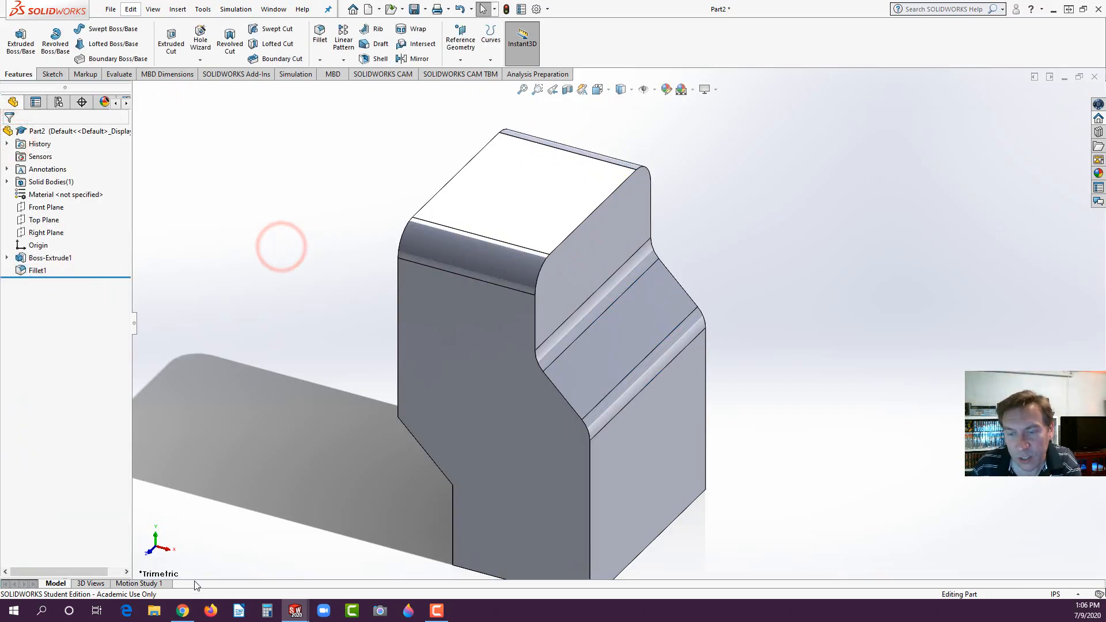
Check the shroud drawing in Chrome, then in SOLIDWORKS chamfer the top face's right edge and its tangent edges at 0.20 in and 45 degrees.
{"action": "left_click", "coordinate": [182, 610]}
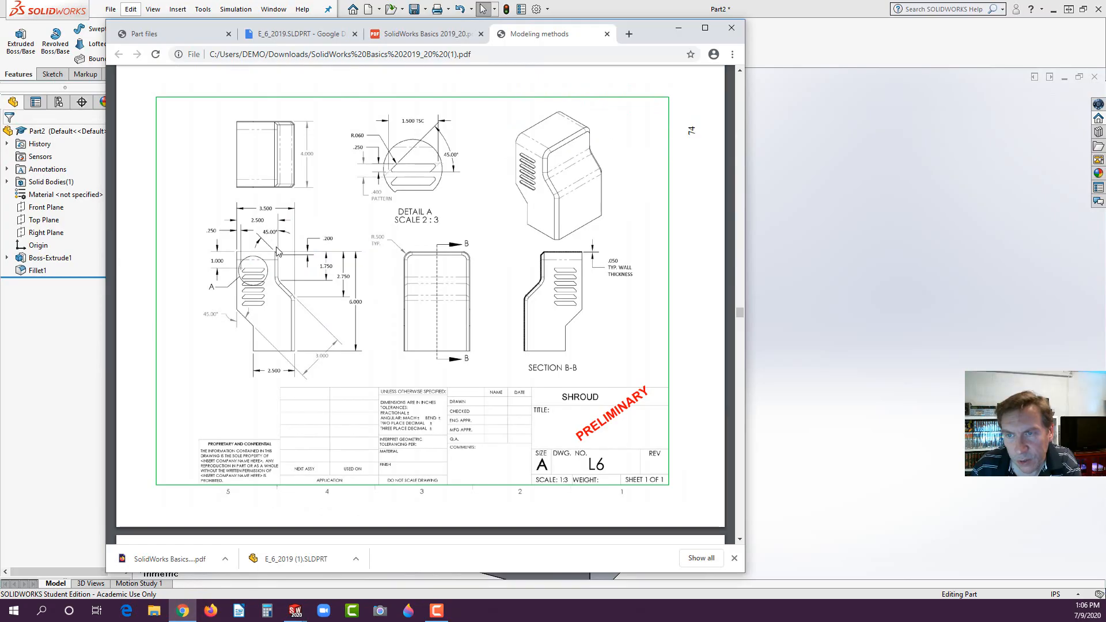
{"action": "left_click", "coordinate": [79, 371]}
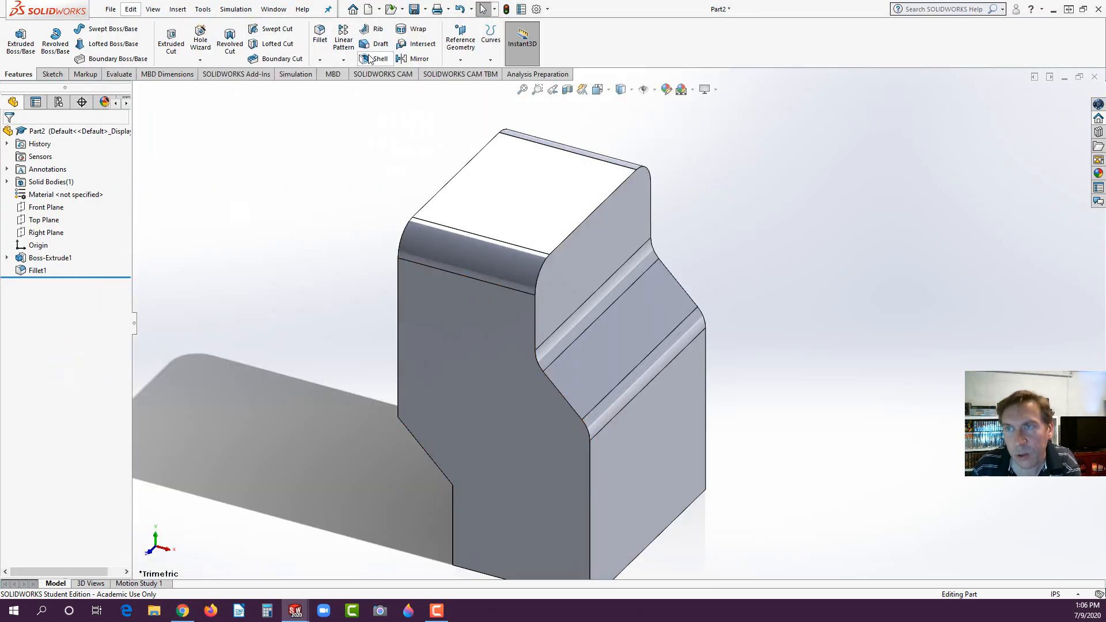
{"action": "left_click", "coordinate": [319, 60]}
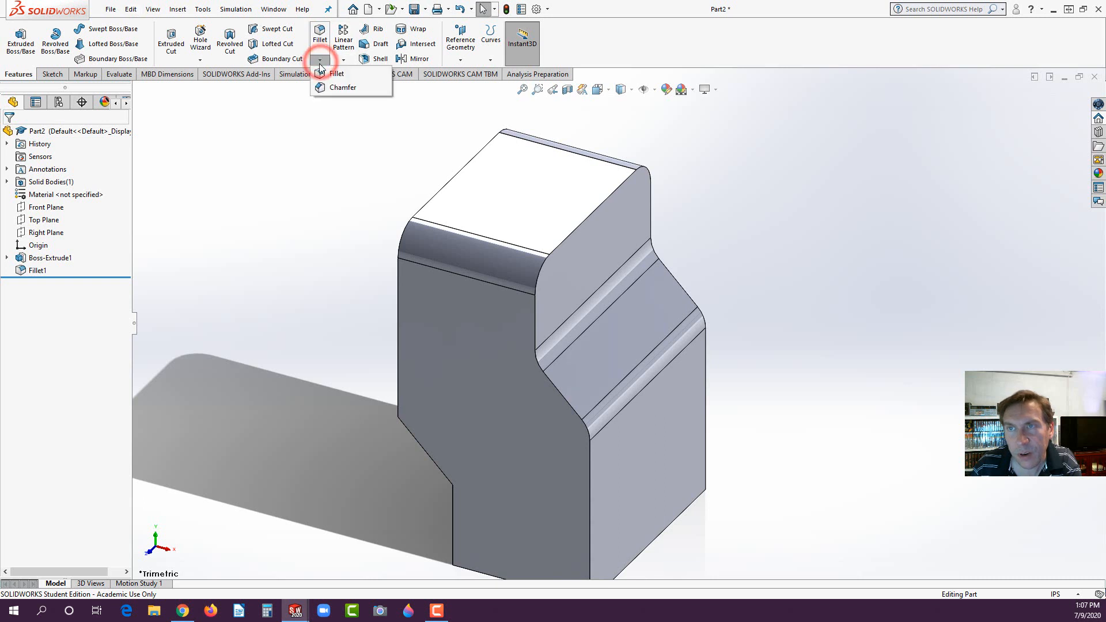
{"action": "left_click", "coordinate": [320, 91]}
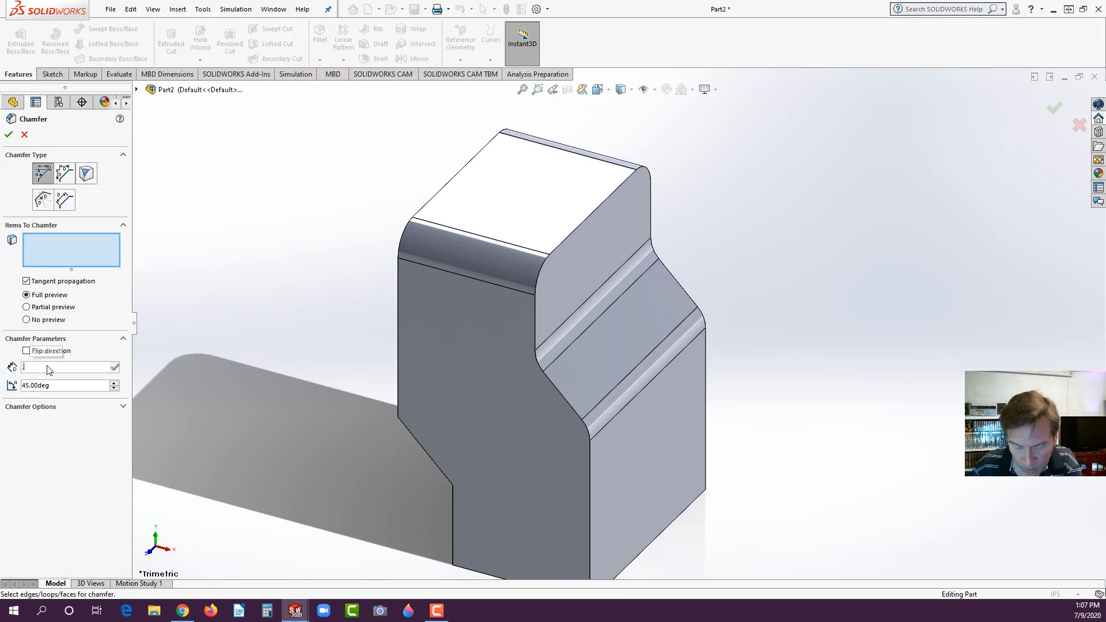
{"action": "type", "text": ".20in"}
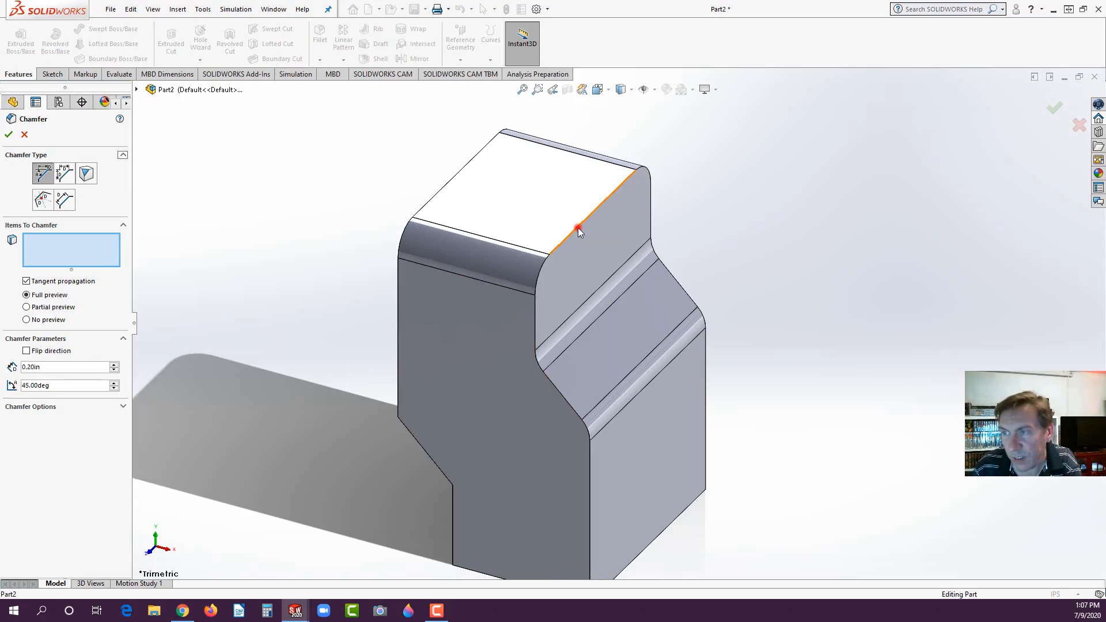
{"action": "left_click", "coordinate": [579, 229]}
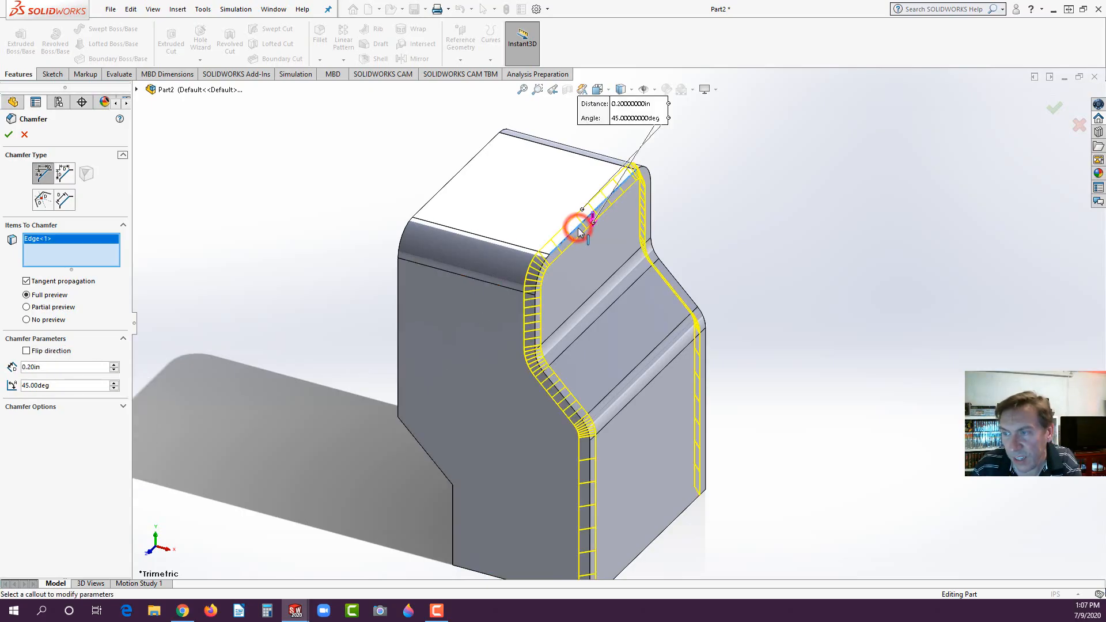
{"action": "left_click", "coordinate": [10, 137]}
{"action": "left_click", "coordinate": [251, 219]}
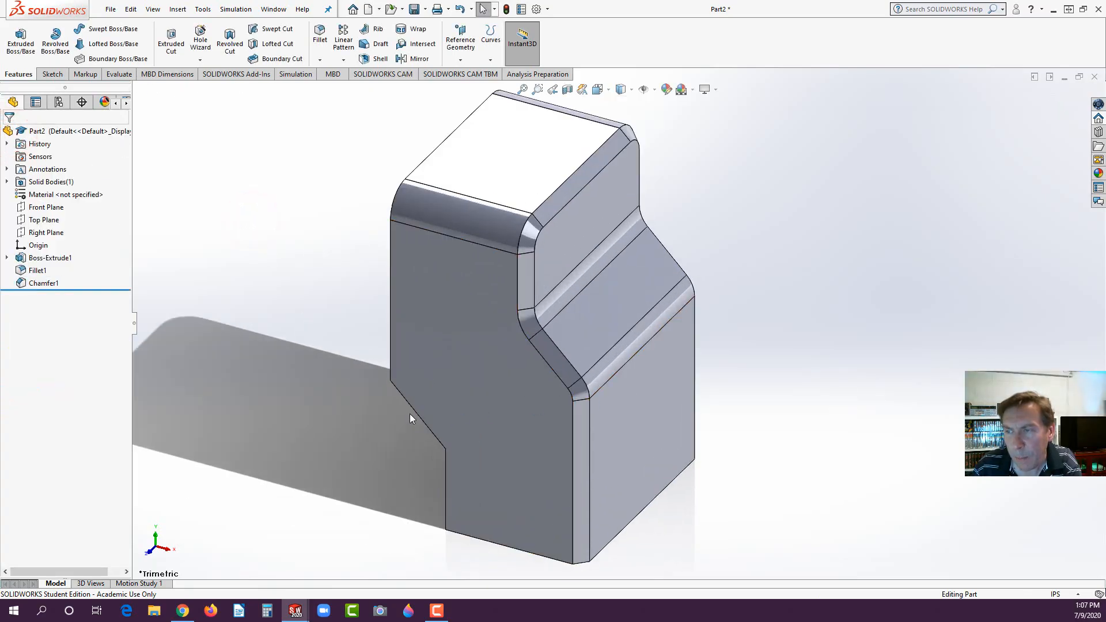
Shell the body to a 0.05 in wall, removing the bottom face and the three faces on the side opposite the chamfer.
{"action": "middle_click_drag", "start_coordinate": [410, 414], "coordinate": [525, 254]}
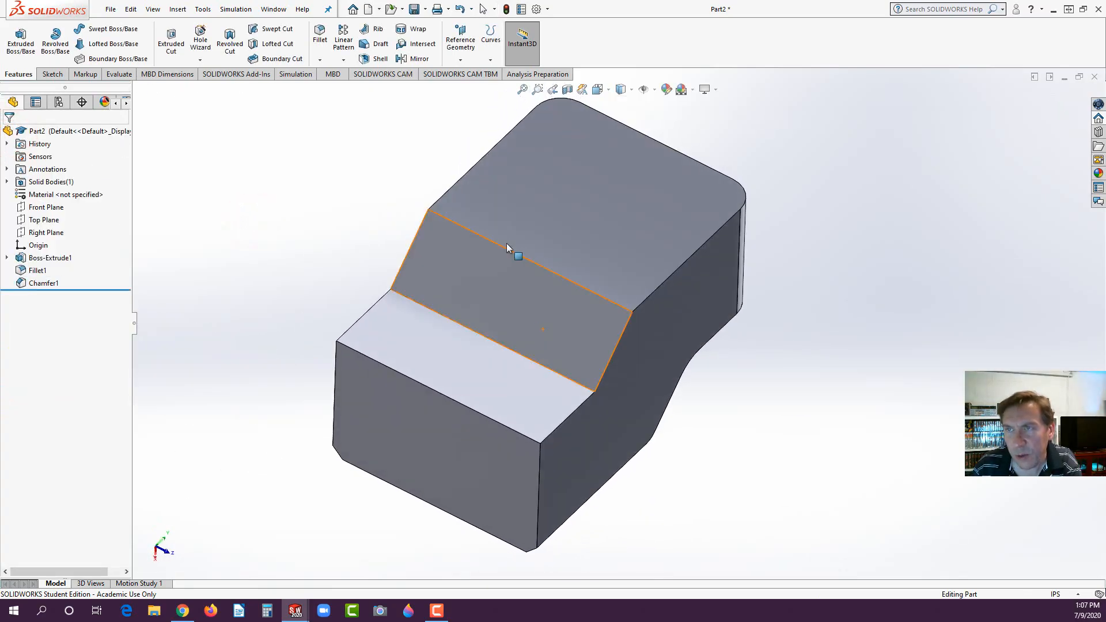
{"action": "left_click", "coordinate": [375, 59]}
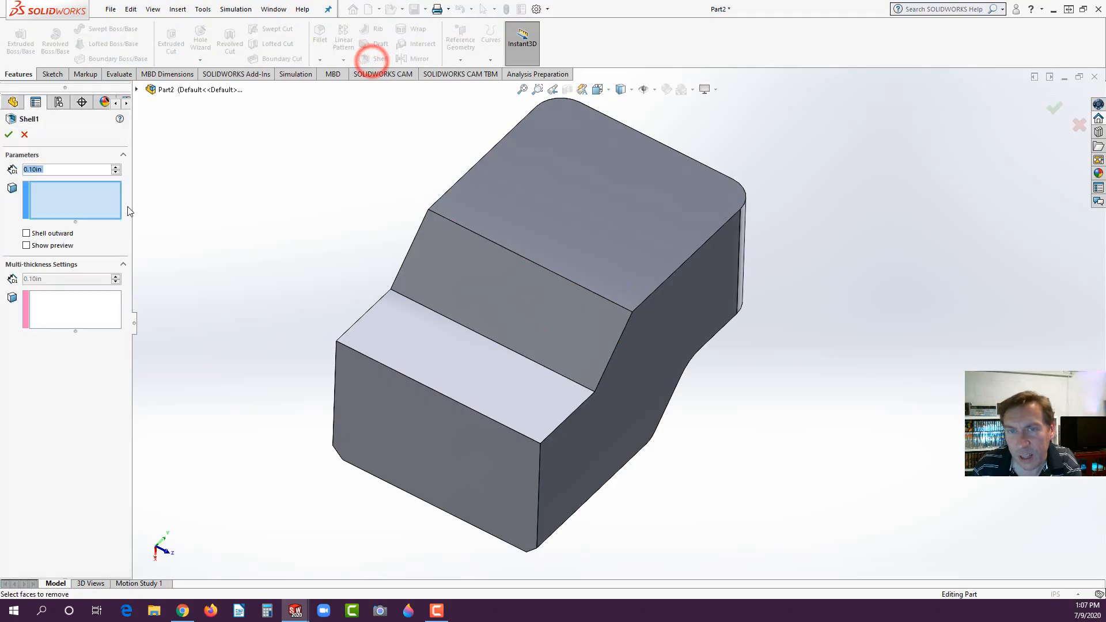
{"action": "type", "text": "0.05"}
{"action": "key", "text": "Return"}
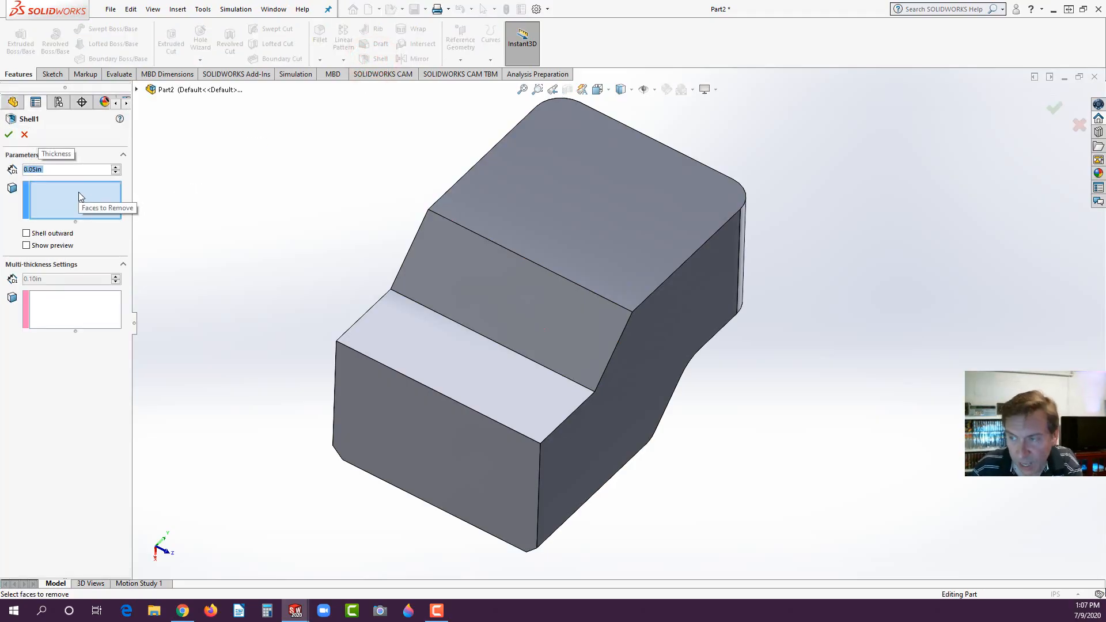
{"action": "left_click", "coordinate": [389, 429]}
{"action": "left_click", "coordinate": [433, 339]}
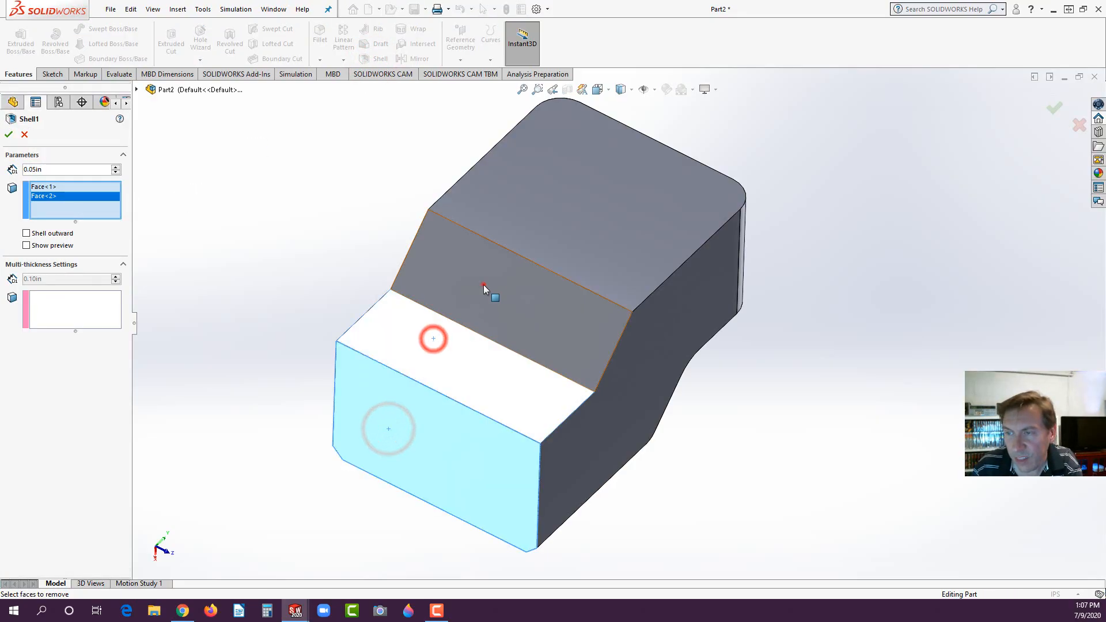
{"action": "left_click", "coordinate": [483, 285]}
{"action": "left_click", "coordinate": [548, 237]}
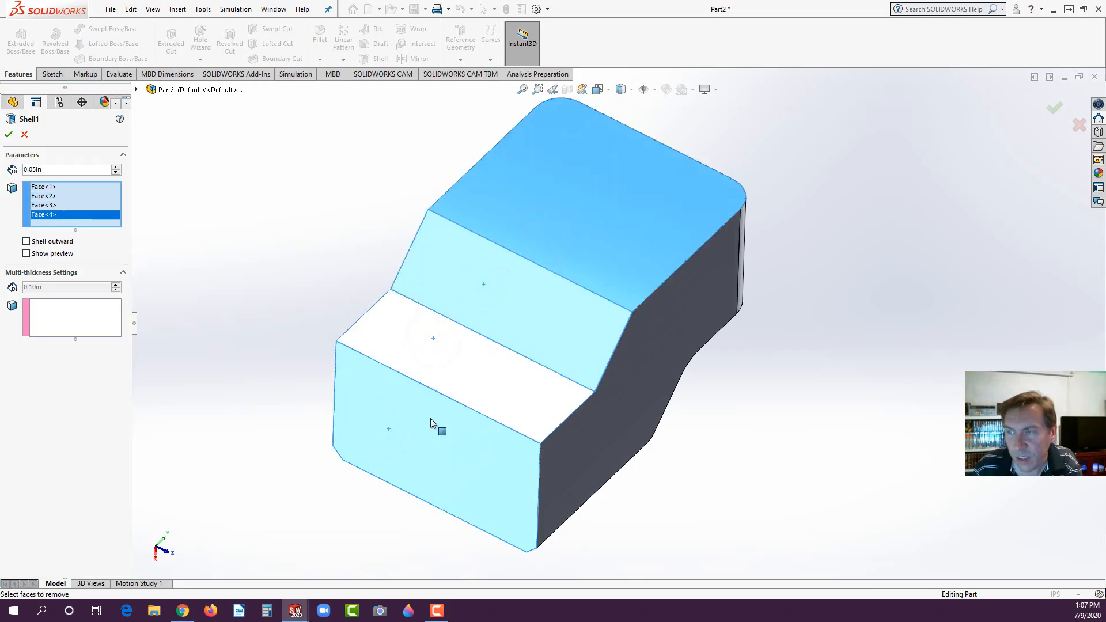
{"action": "left_click", "coordinate": [9, 136]}
Start a sketch on the body's large flat front face and orient the view to Front.
{"action": "middle_click_drag", "start_coordinate": [212, 193], "coordinate": [445, 267]}
{"action": "left_click", "coordinate": [453, 262]}
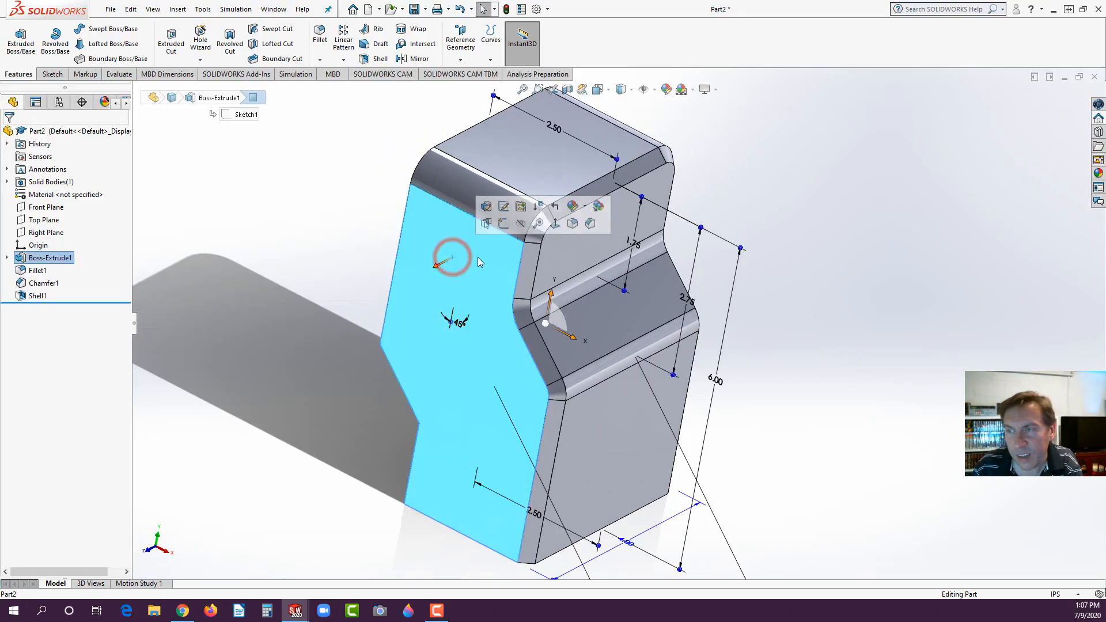
{"action": "left_click", "coordinate": [502, 225]}
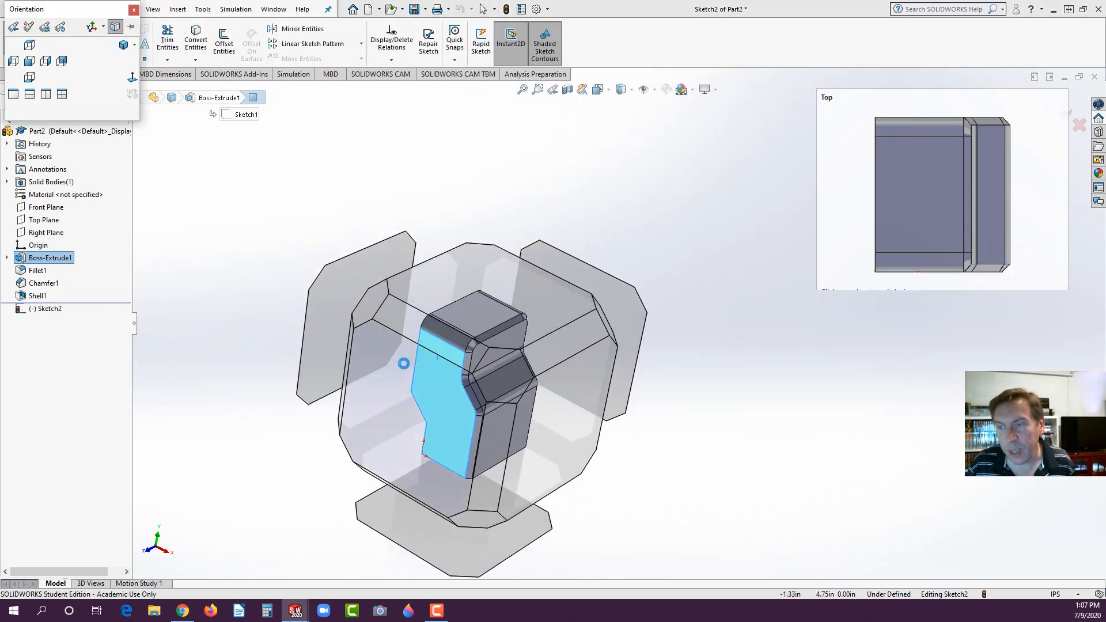
{"action": "left_click", "coordinate": [29, 64]}
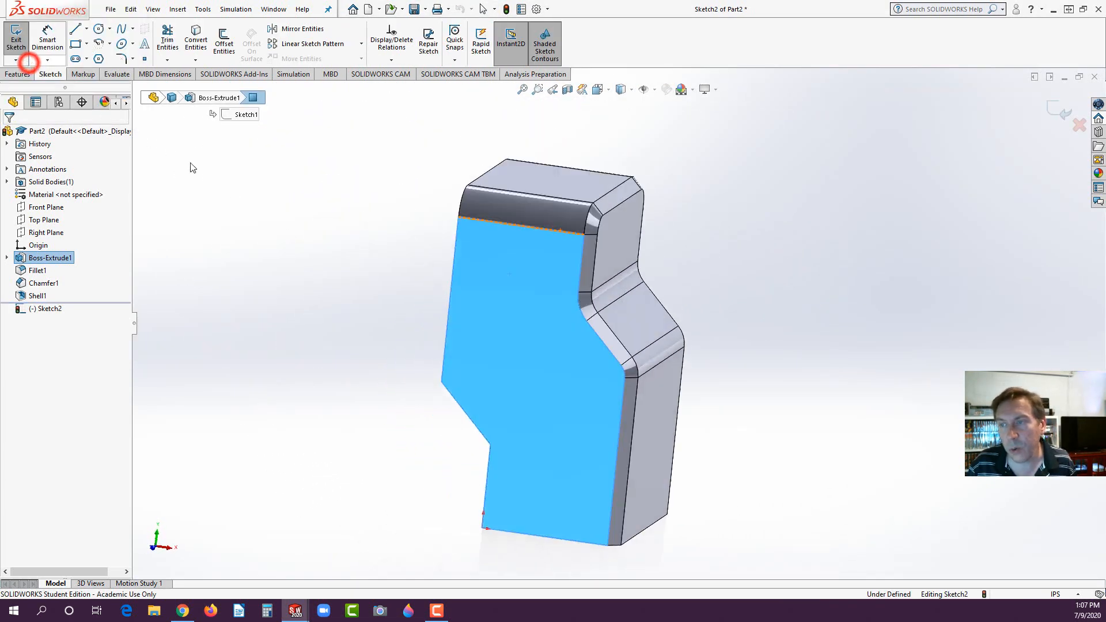
{"action": "left_click", "coordinate": [345, 281]}
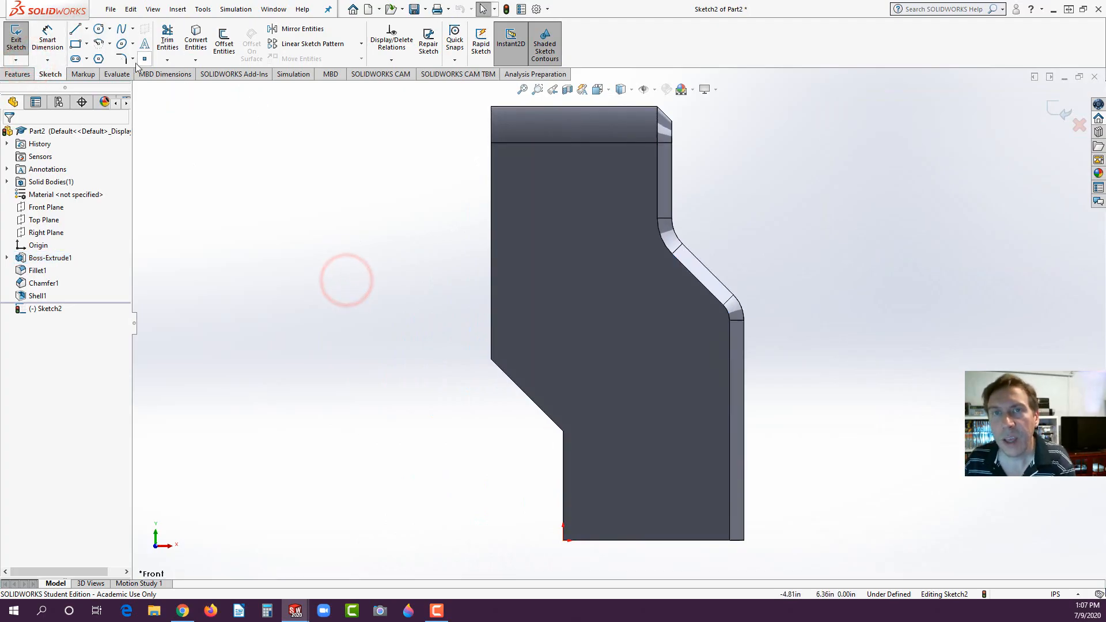
{"action": "left_click", "coordinate": [86, 43]}
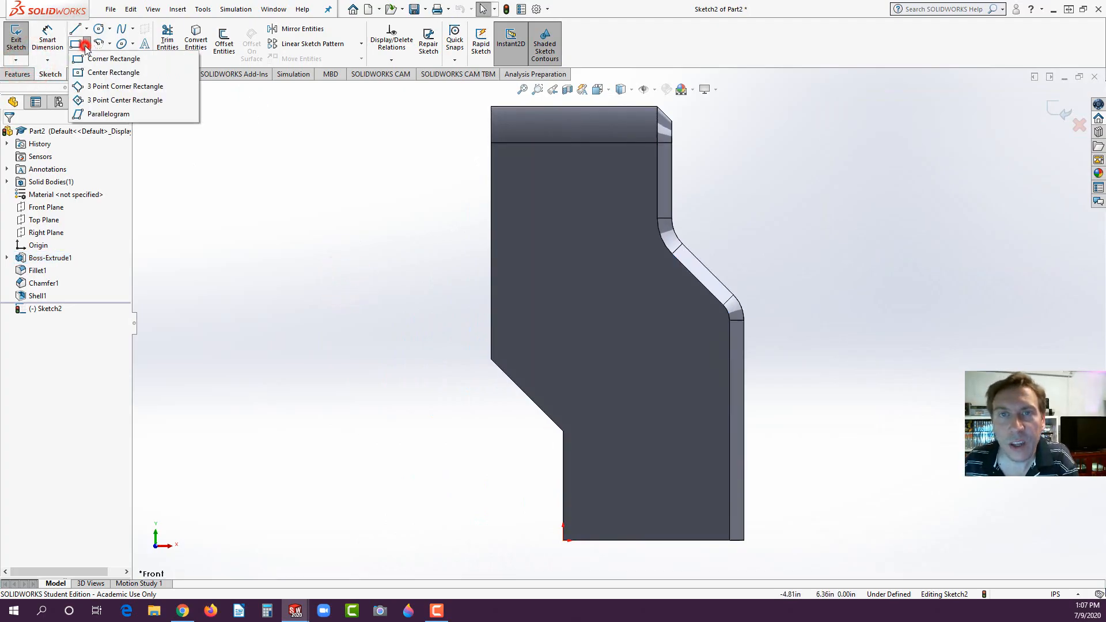
{"action": "left_click", "coordinate": [85, 115]}
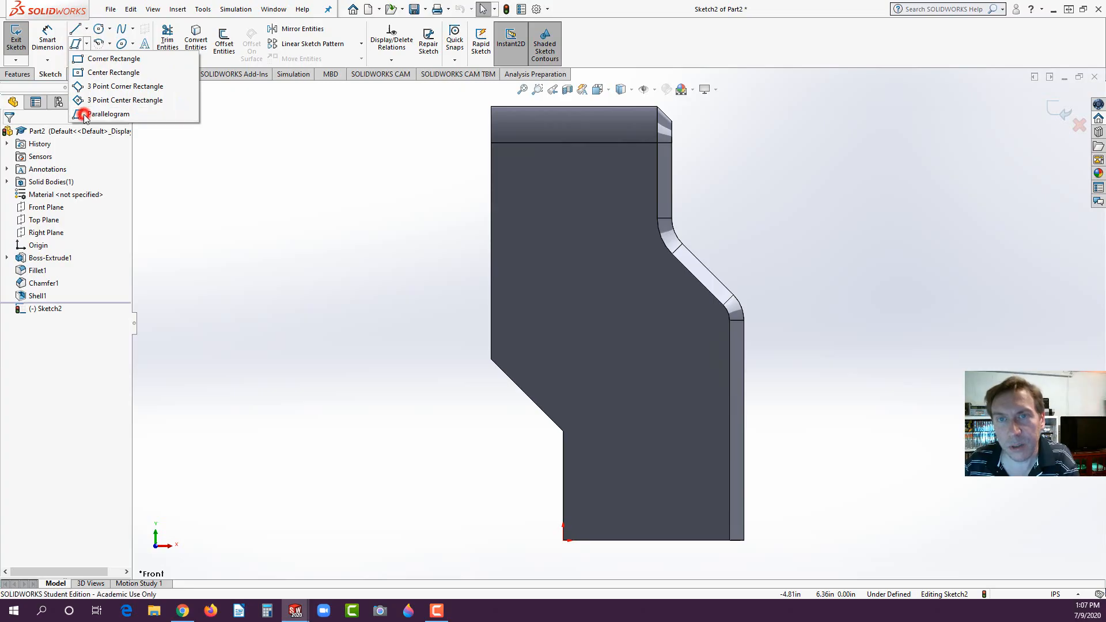
{"action": "left_click", "coordinate": [527, 186]}
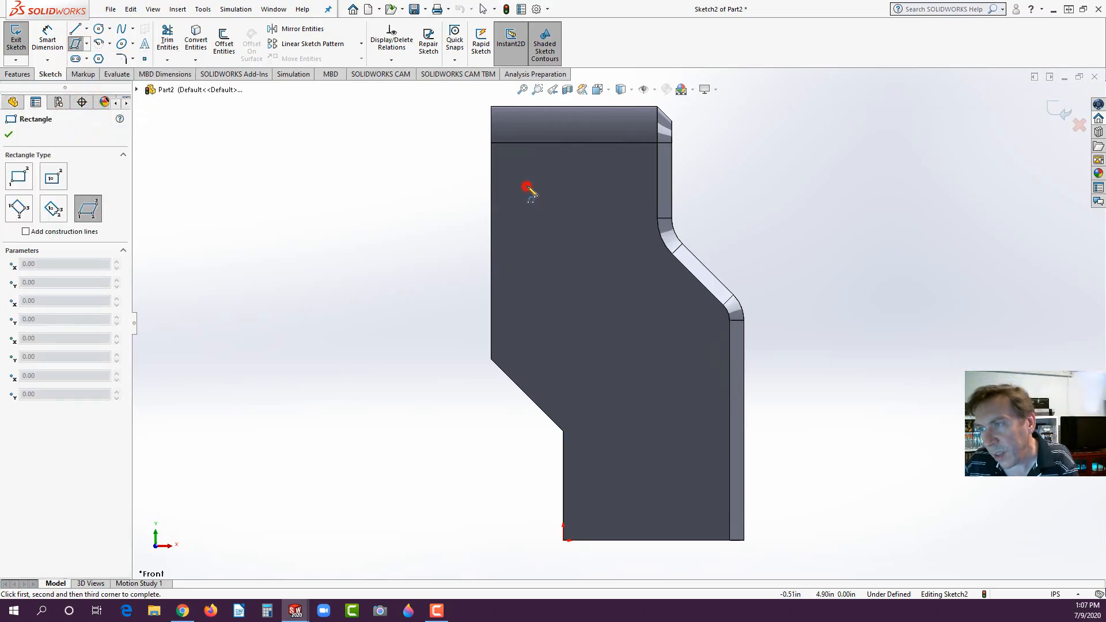
{"action": "left_click", "coordinate": [527, 208]}
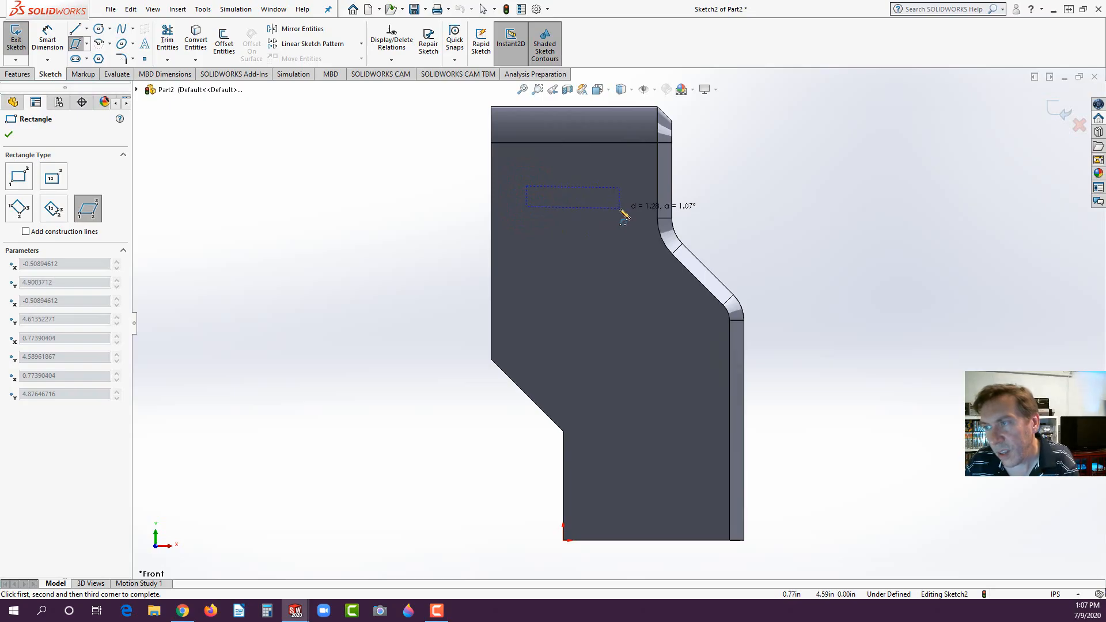
{"action": "left_click", "coordinate": [620, 208]}
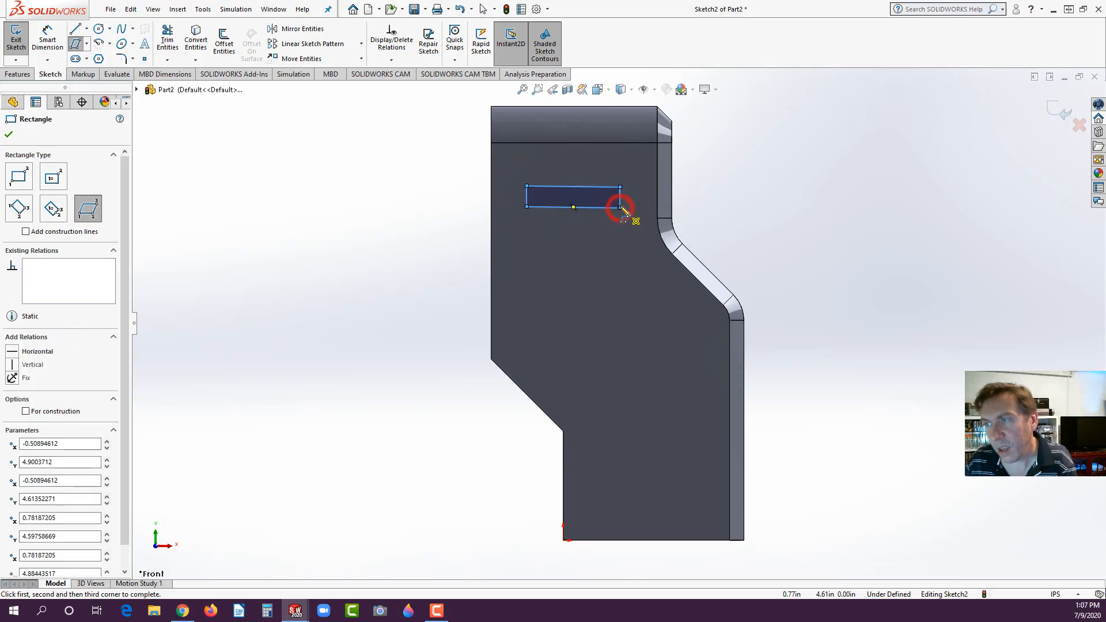
{"action": "key", "text": "Escape"}
{"action": "left_click", "coordinate": [585, 211]}
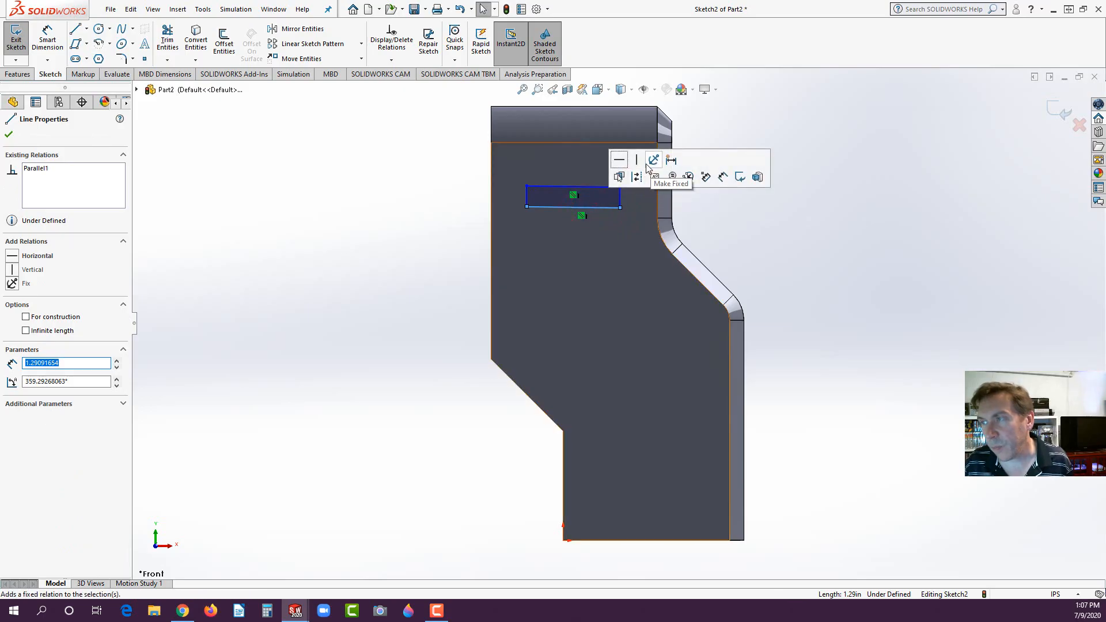
{"action": "left_click", "coordinate": [527, 196]}
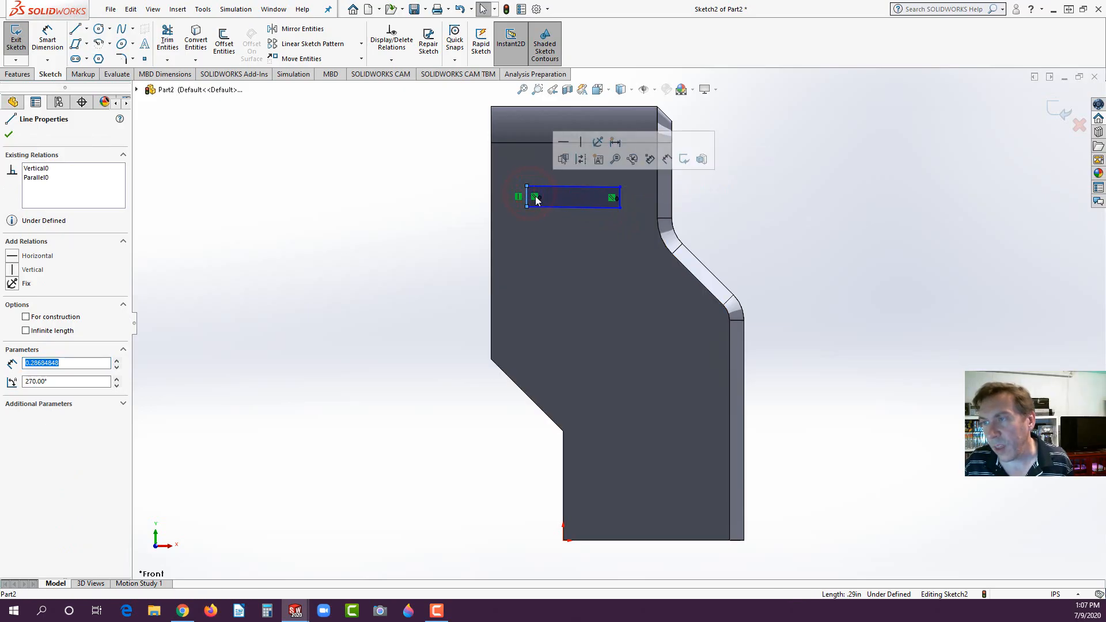
{"action": "left_click", "coordinate": [522, 185]}
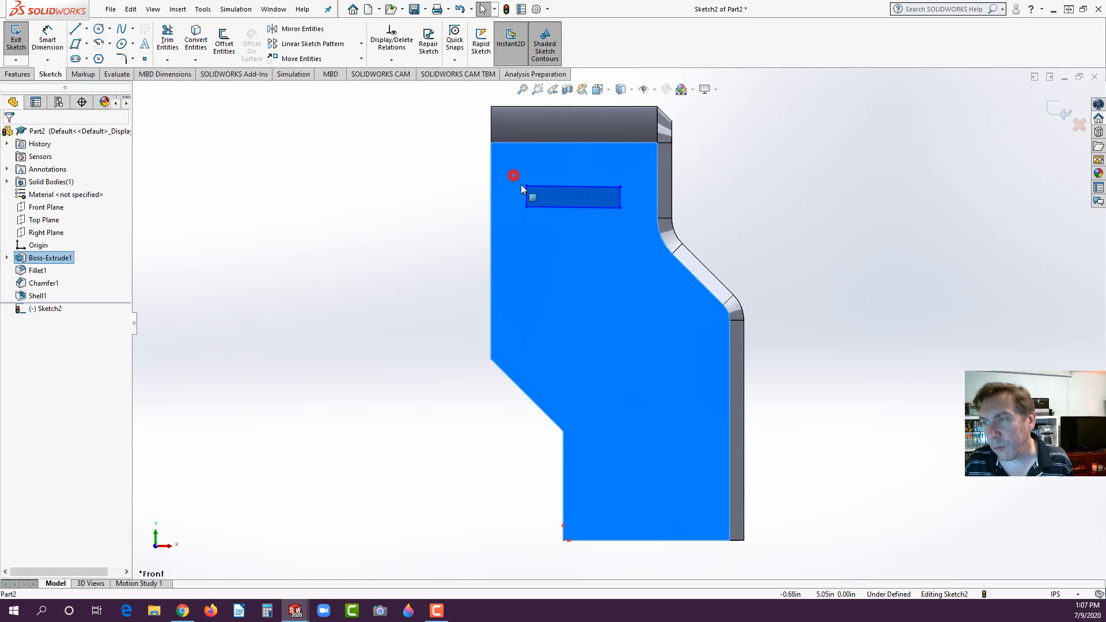
{"action": "mouse_move", "coordinate": [528, 187]}
{"action": "left_mouse_down"}
{"action": "mouse_move", "coordinate": [545, 188]}
{"action": "mouse_move", "coordinate": [516, 187]}
{"action": "mouse_move", "coordinate": [587, 198]}
{"action": "mouse_move", "coordinate": [646, 229]}
{"action": "mouse_move", "coordinate": [634, 230]}
{"action": "left_mouse_up"}
{"action": "key", "text": "Delete"}
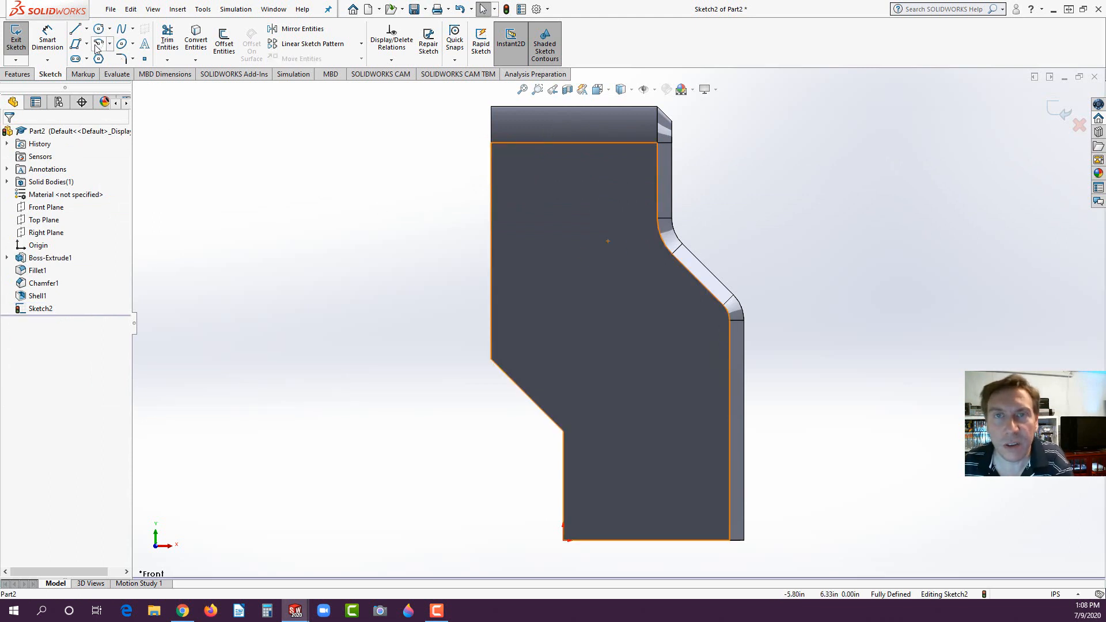
Sketch a slanted parallelogram about 1.34 in long on the upper part of the face and make its lower edge horizontal.
{"action": "left_click", "coordinate": [75, 44]}
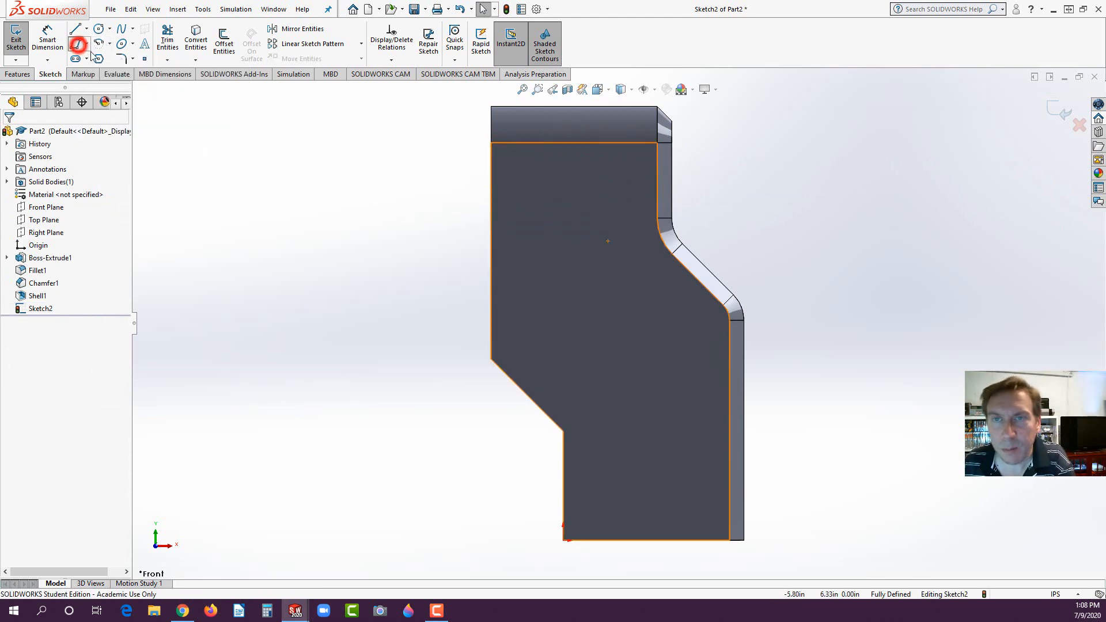
{"action": "left_click", "coordinate": [532, 187]}
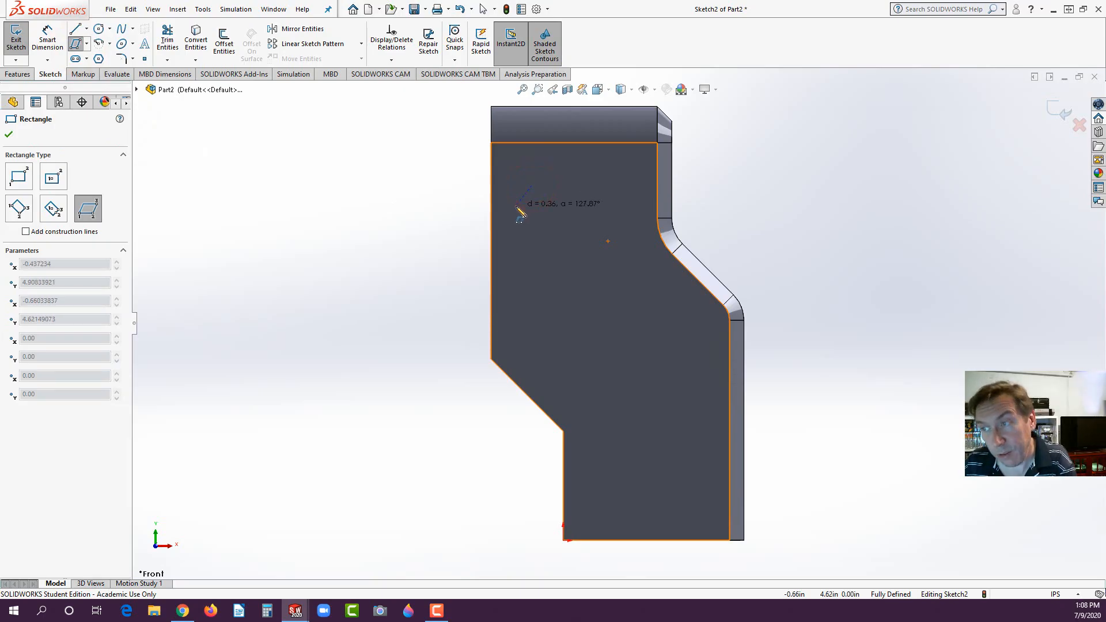
{"action": "left_click", "coordinate": [517, 208]}
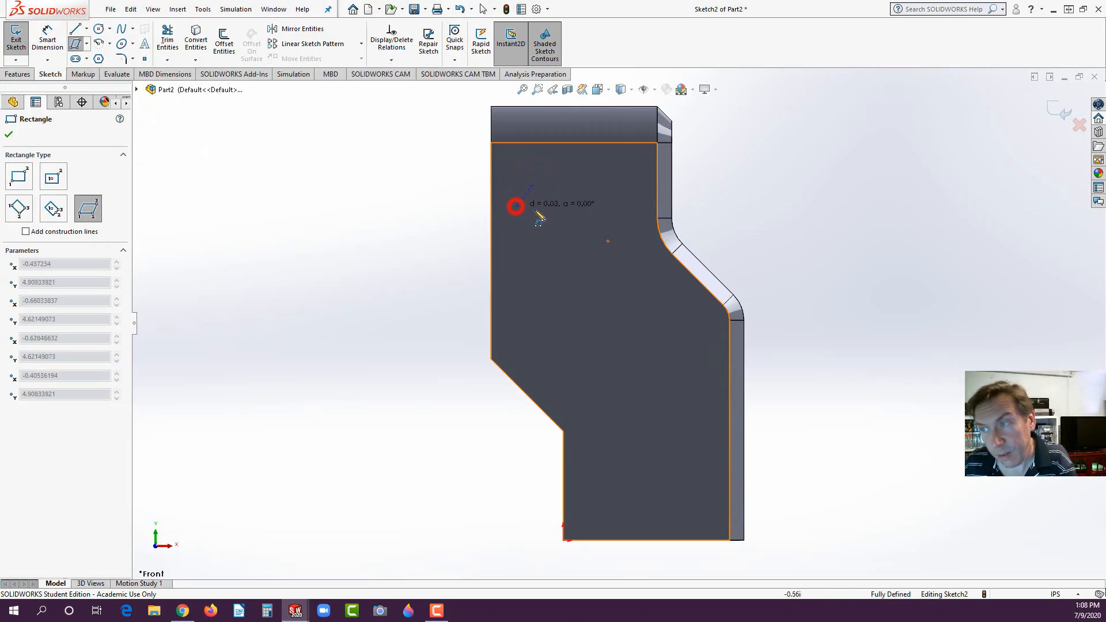
{"action": "left_click", "coordinate": [612, 205]}
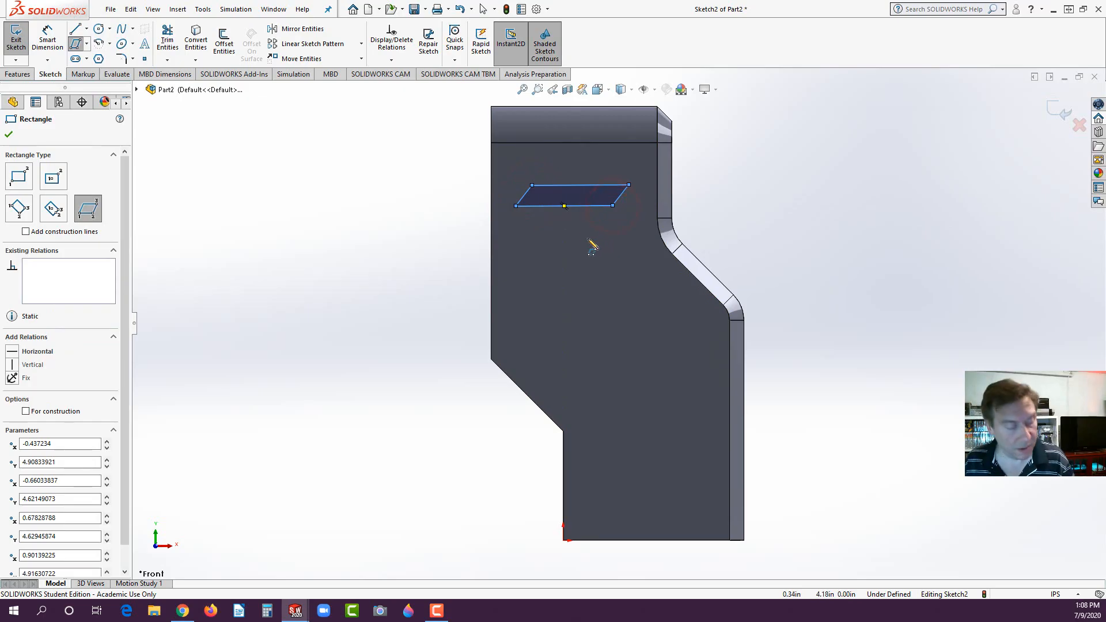
{"action": "key", "text": "Escape"}
{"action": "left_click", "coordinate": [593, 206]}
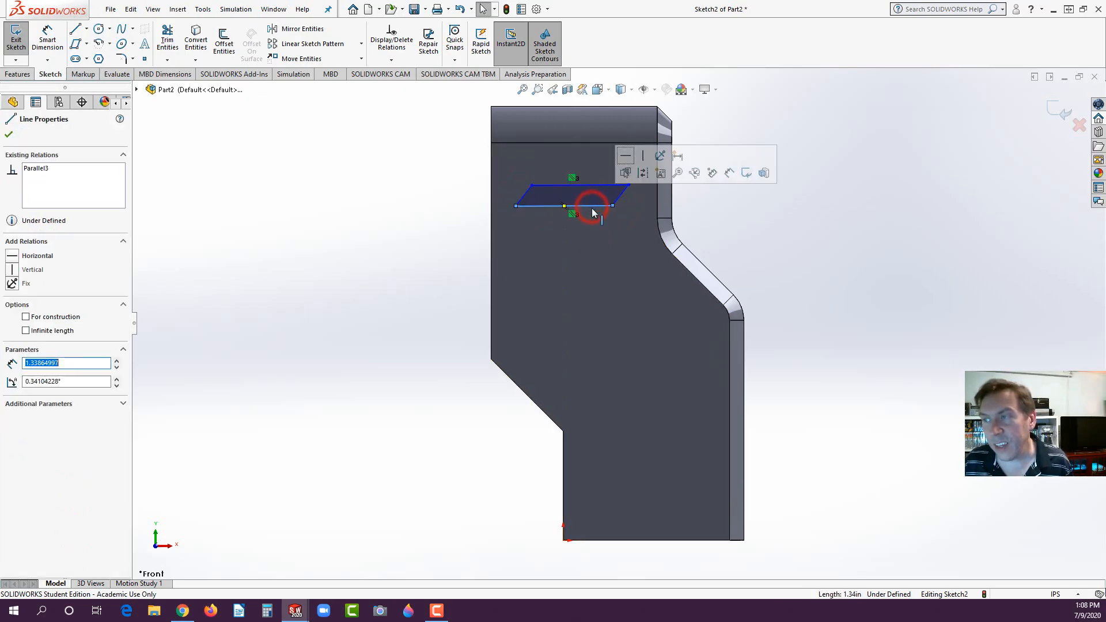
{"action": "left_click", "coordinate": [628, 160]}
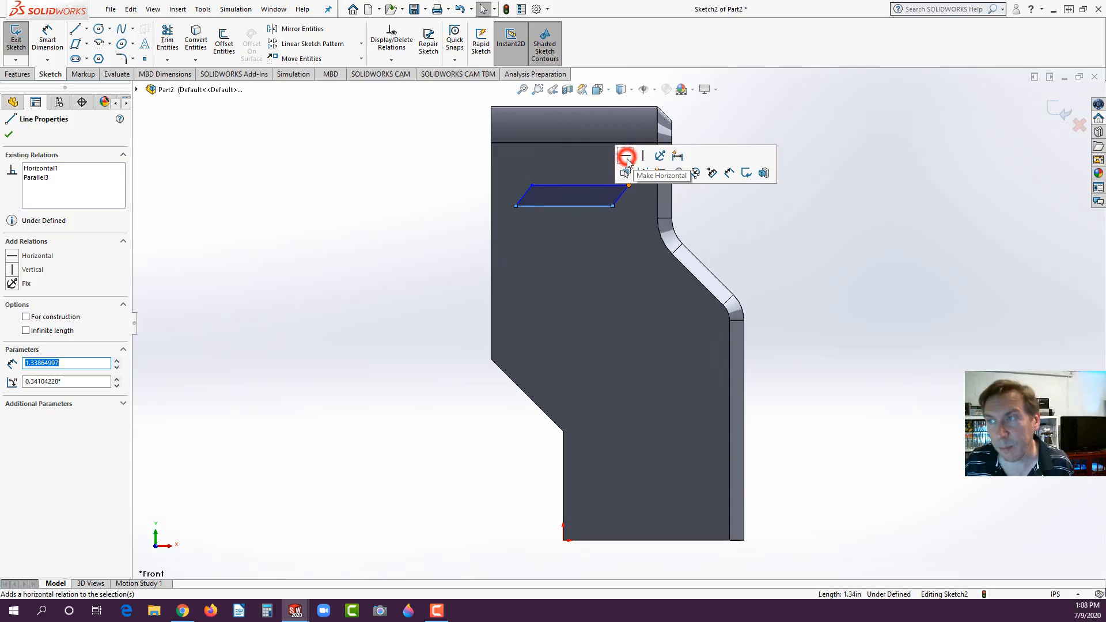
{"action": "left_click", "coordinate": [704, 210]}
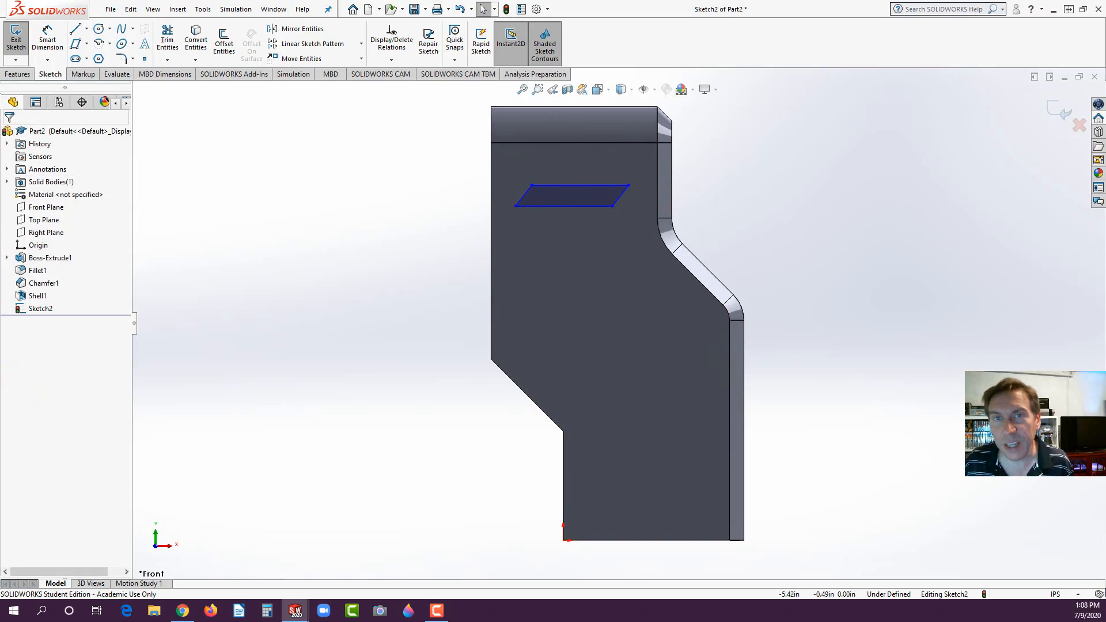
Check the shroud drawing in Chrome, then in SOLIDWORKS dimension the parallelogram's lower-left corner 0.25 in from the face's left edge.
{"action": "left_click", "coordinate": [182, 611]}
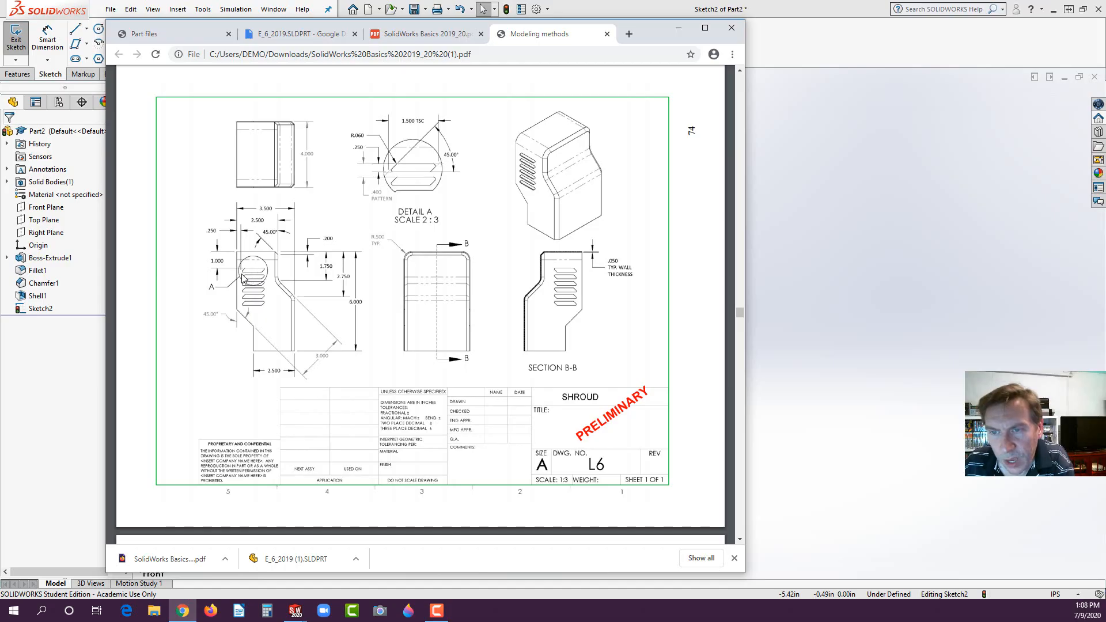
{"action": "left_click", "coordinate": [39, 394]}
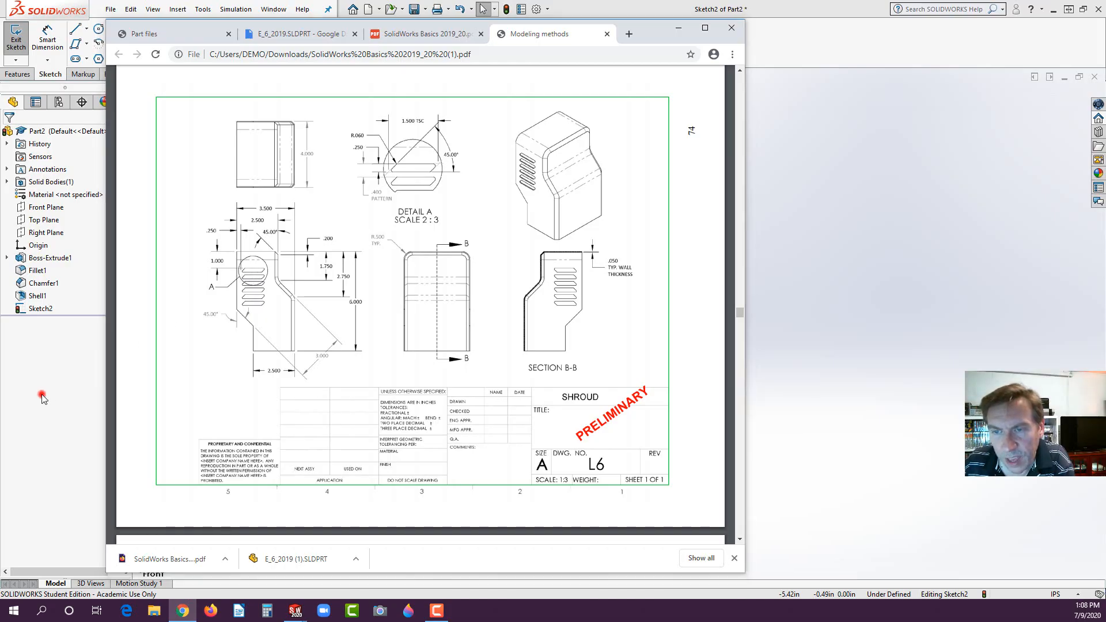
{"action": "left_click", "coordinate": [47, 38]}
{"action": "left_click", "coordinate": [486, 232]}
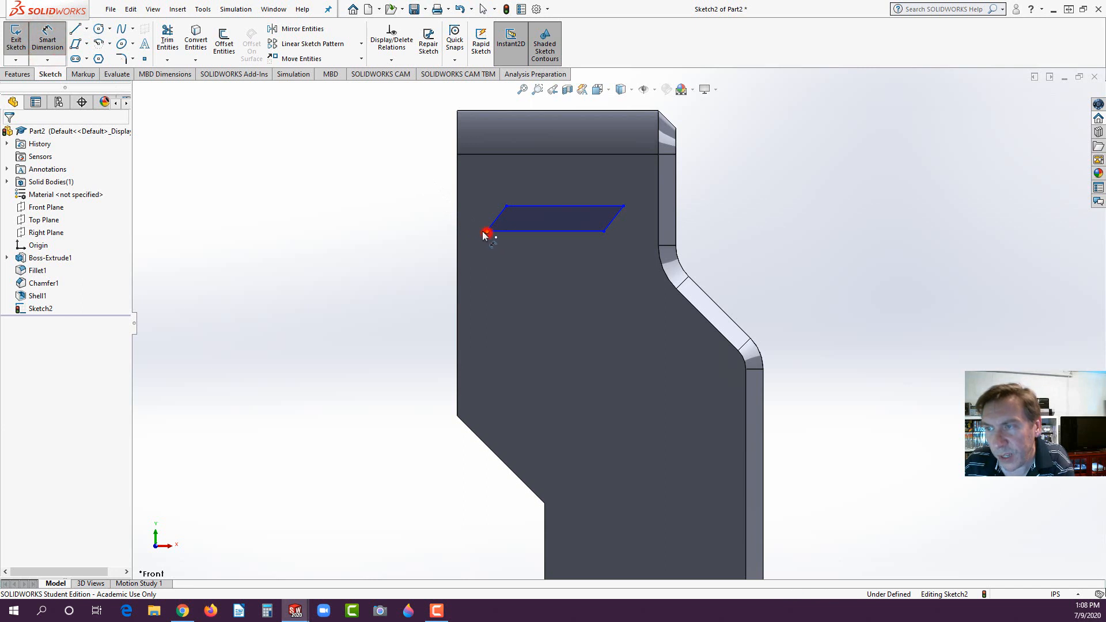
{"action": "left_click", "coordinate": [457, 214]}
{"action": "left_click", "coordinate": [473, 95]}
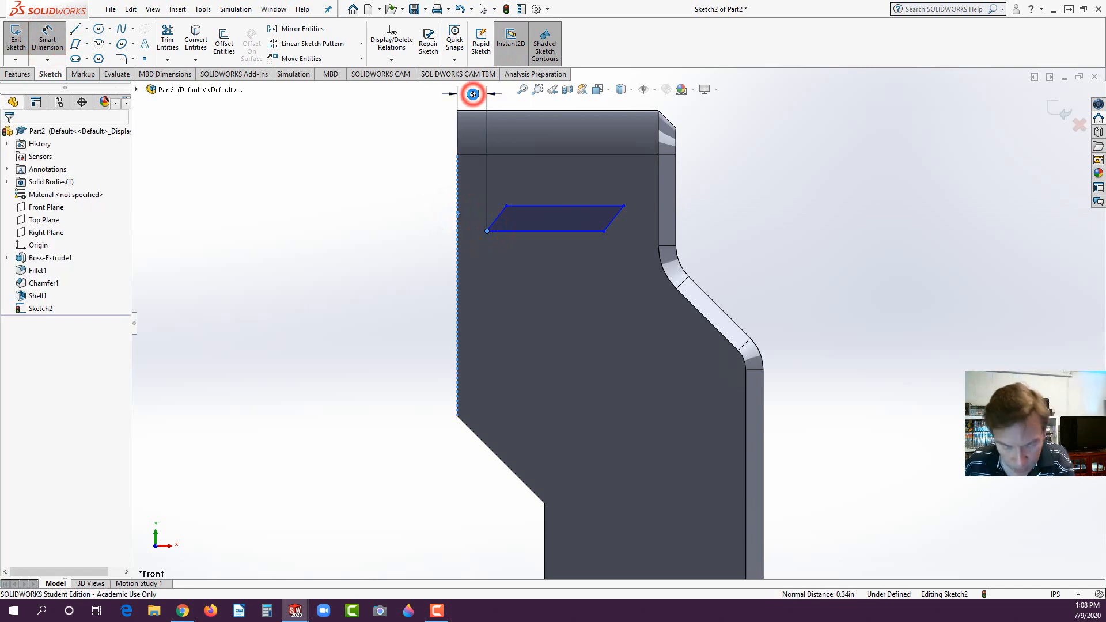
{"action": "type", "text": ".25"}
{"action": "key", "text": "Return"}
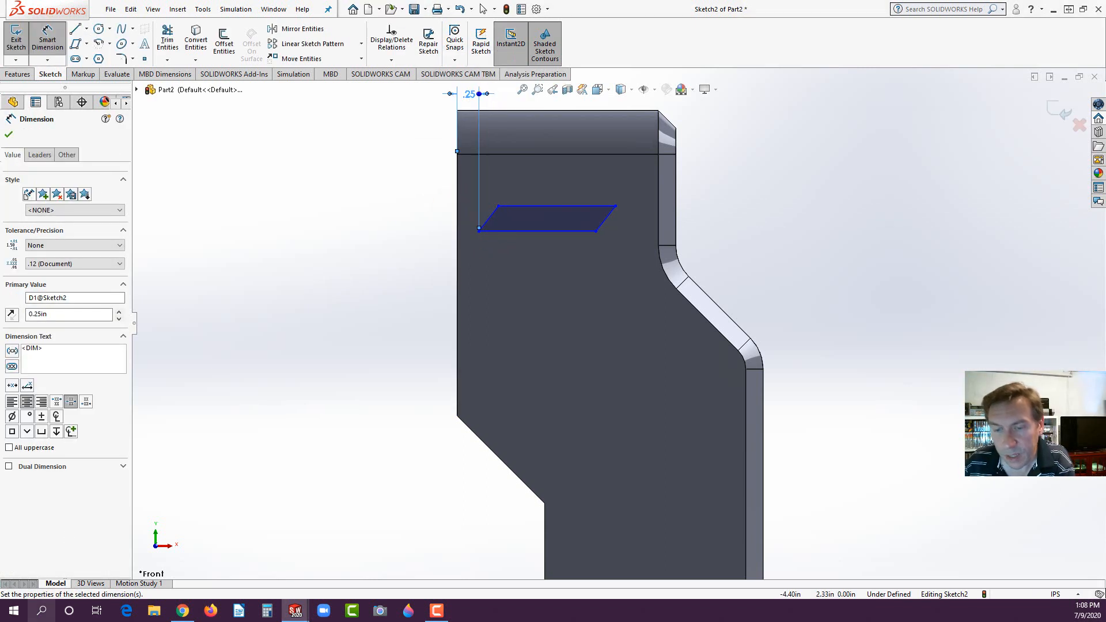
Recheck the drawing in Chrome, then in SOLIDWORKS dimension the parallelogram's upper edge 1.00 in below the body's top edge.
{"action": "left_click", "coordinate": [182, 611]}
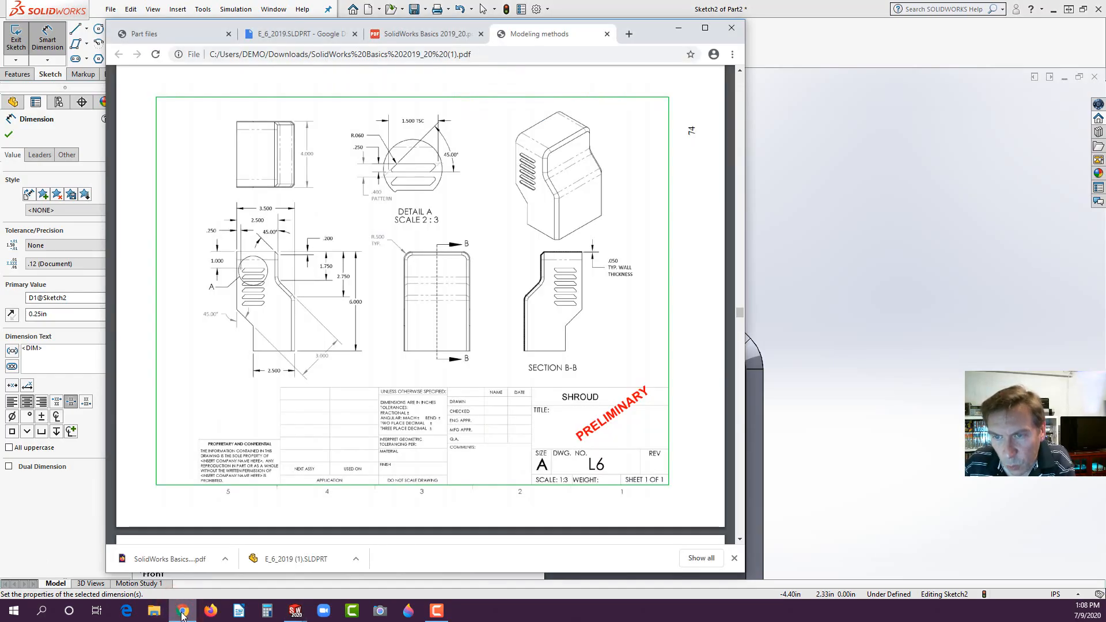
{"action": "left_click", "coordinate": [182, 612]}
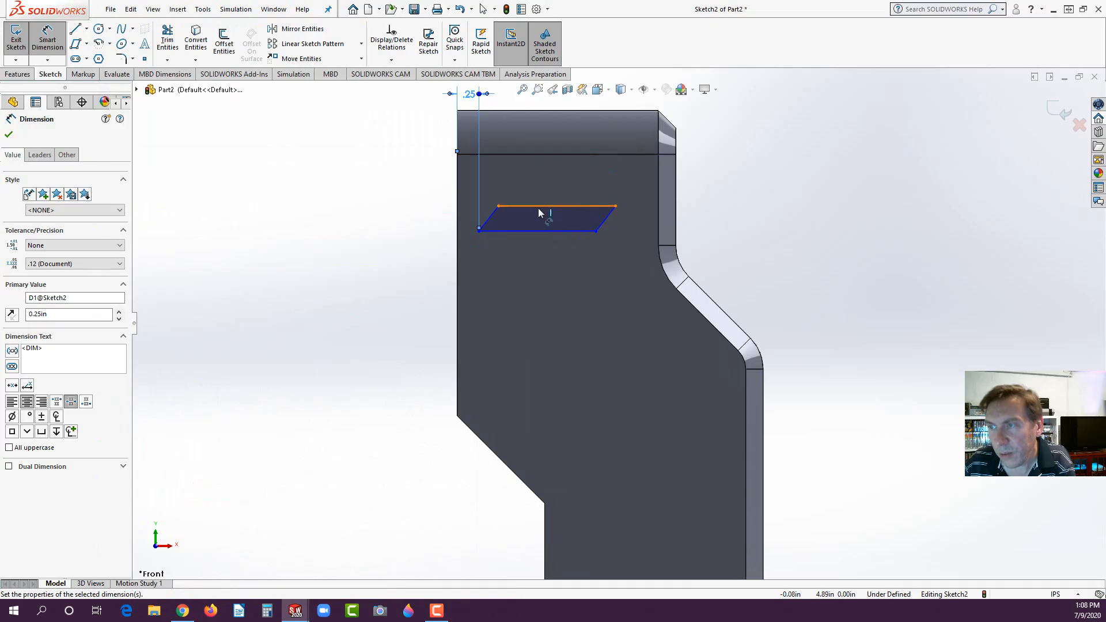
{"action": "left_click", "coordinate": [539, 206]}
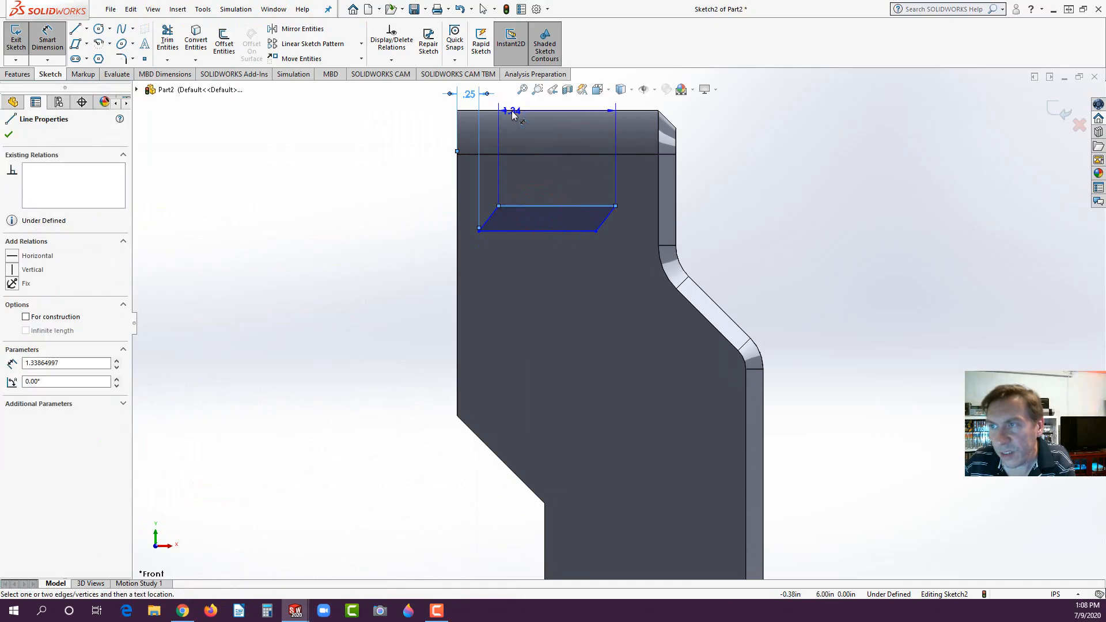
{"action": "left_click", "coordinate": [512, 111]}
{"action": "left_click", "coordinate": [420, 163]}
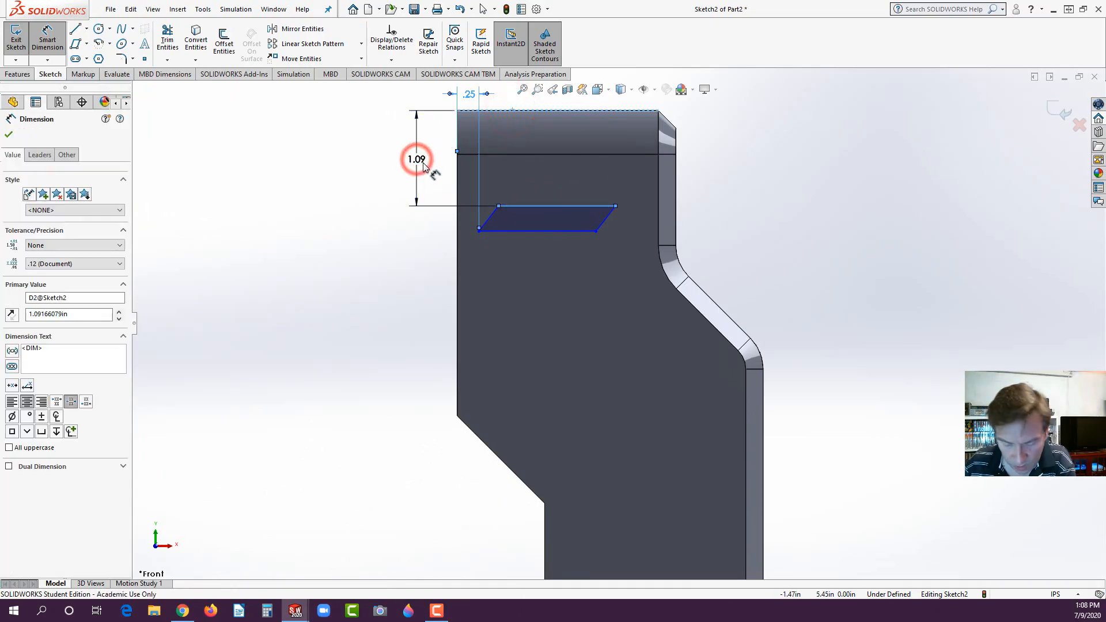
{"action": "type", "text": "1"}
{"action": "key", "text": "Return"}
{"action": "left_click", "coordinate": [372, 230]}
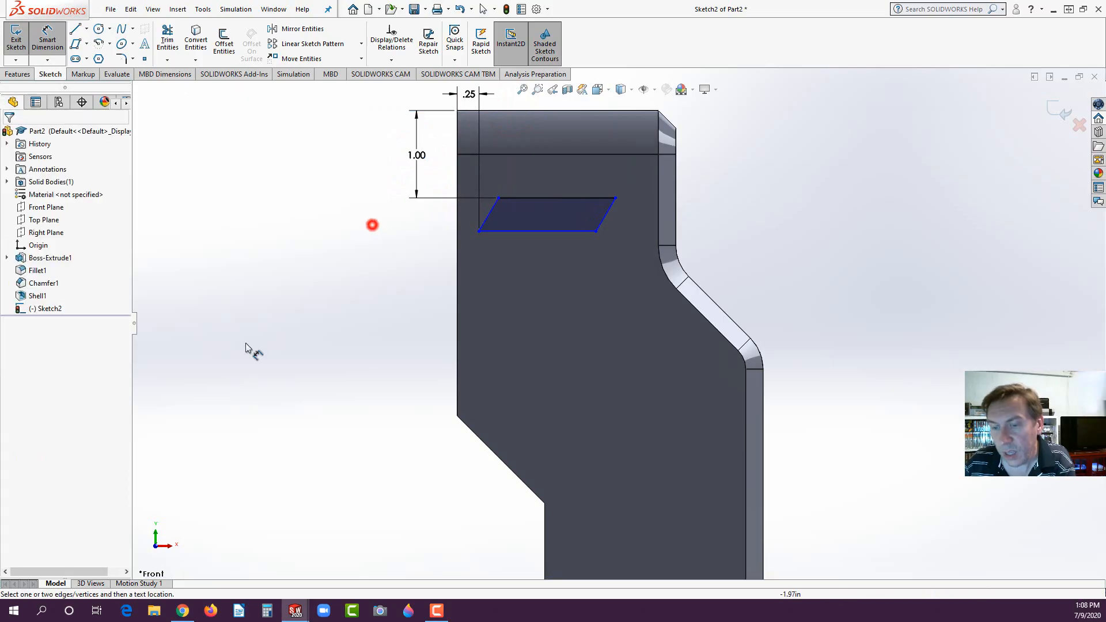
Enlarge Detail A of the drawing in Chrome, then in SOLIDWORKS set the horizontal distance between the parallelogram's lower-left and upper-right corners to 1.50 in.
{"action": "left_click", "coordinate": [182, 611]}
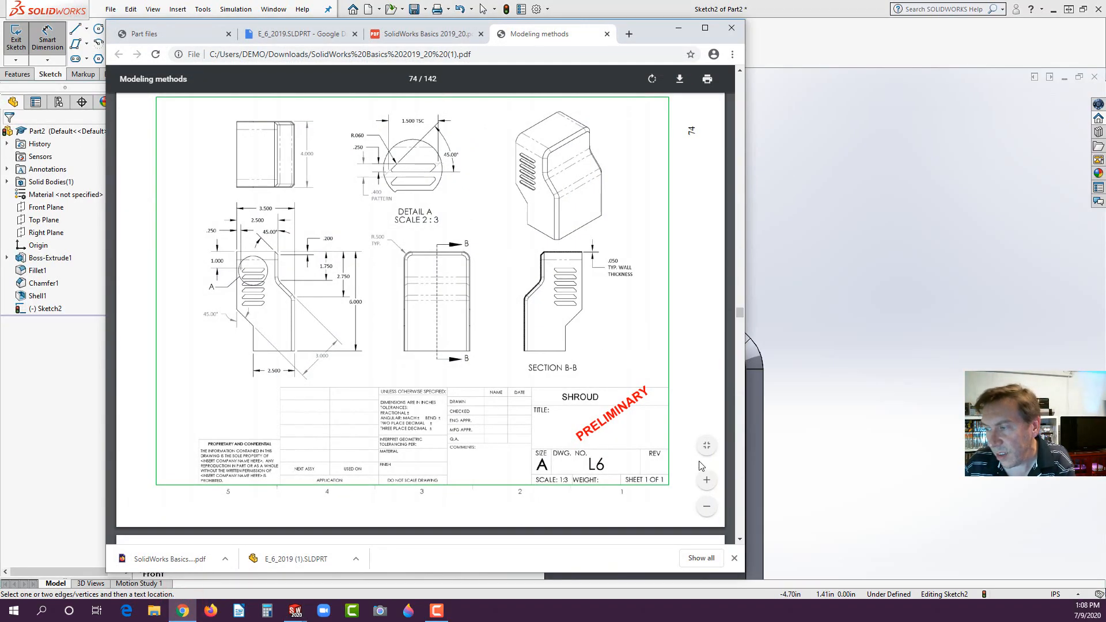
{"action": "left_click", "coordinate": [707, 479]}
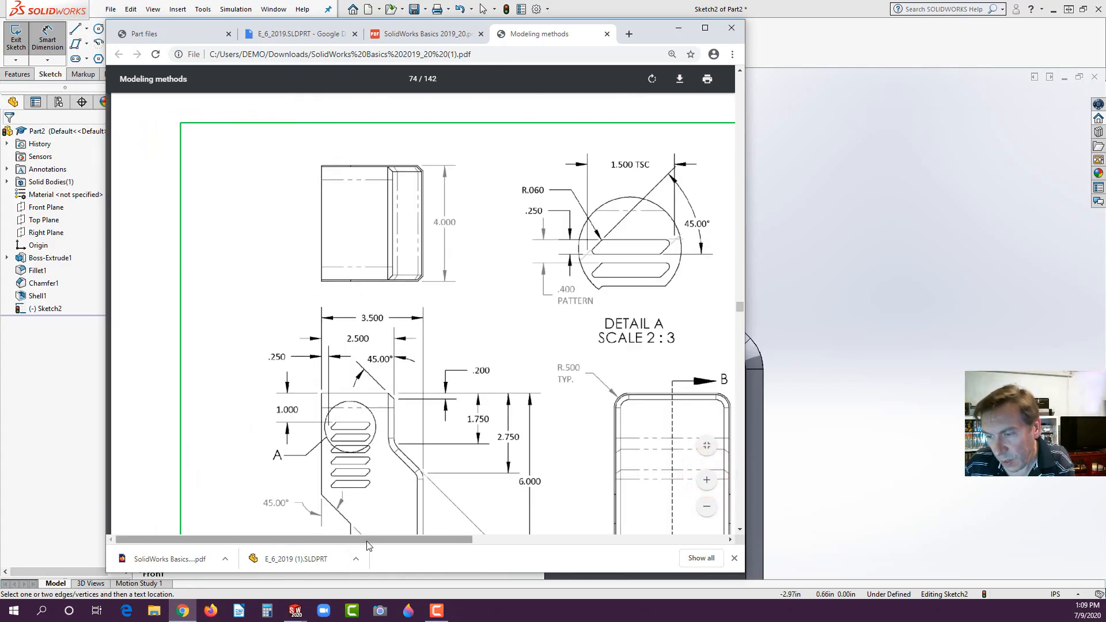
{"action": "left_click_drag", "start_coordinate": [368, 540], "coordinate": [490, 525]}
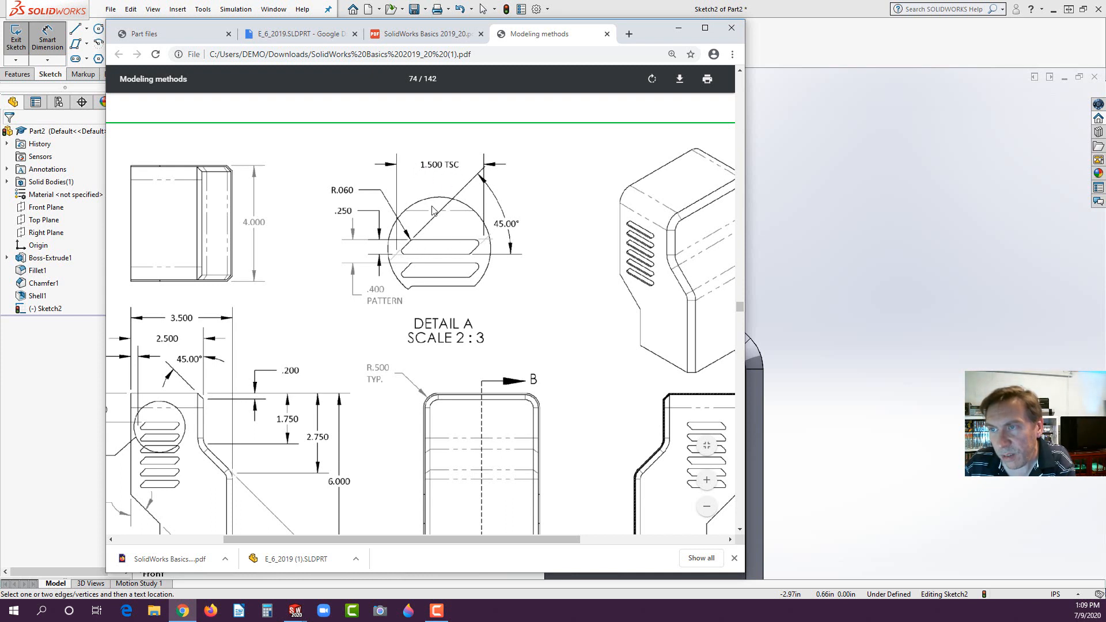
{"action": "left_click", "coordinate": [50, 444]}
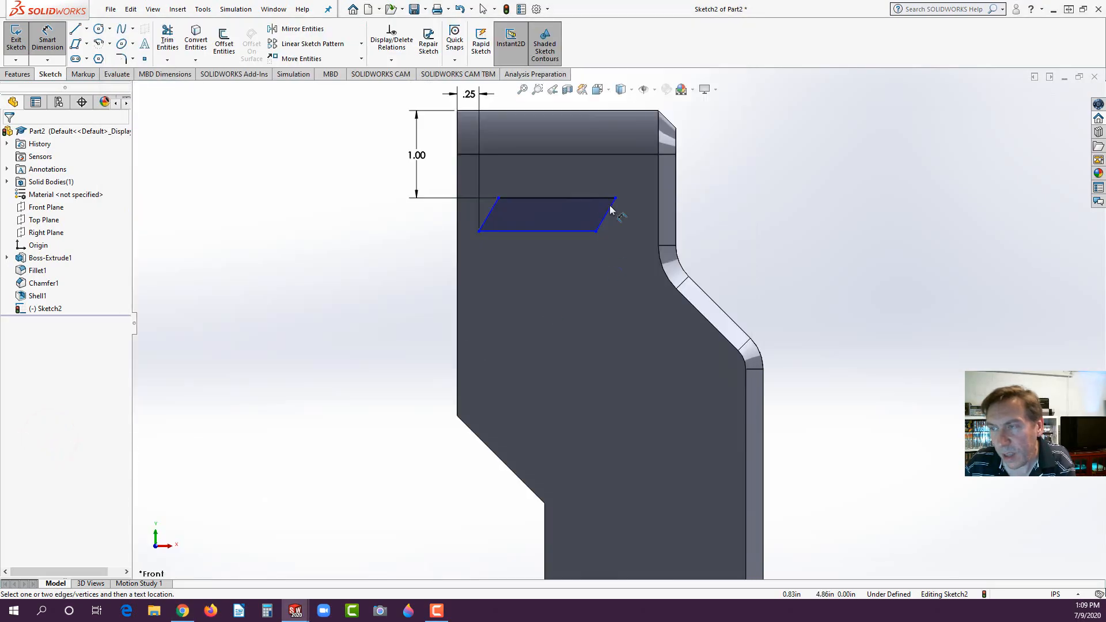
{"action": "left_click", "coordinate": [478, 232]}
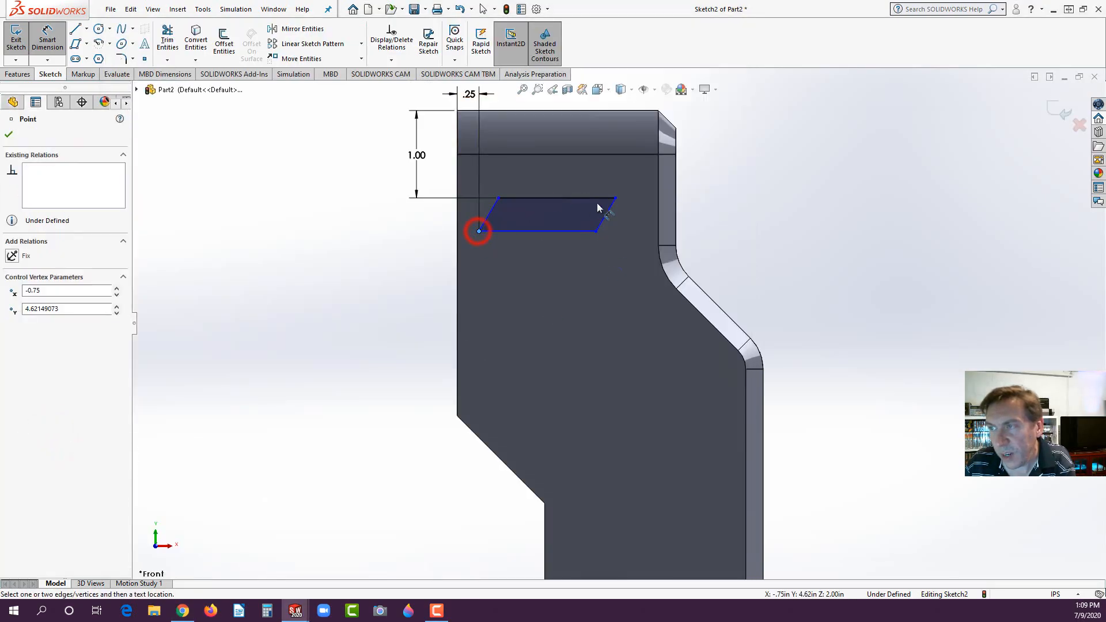
{"action": "left_click", "coordinate": [616, 198]}
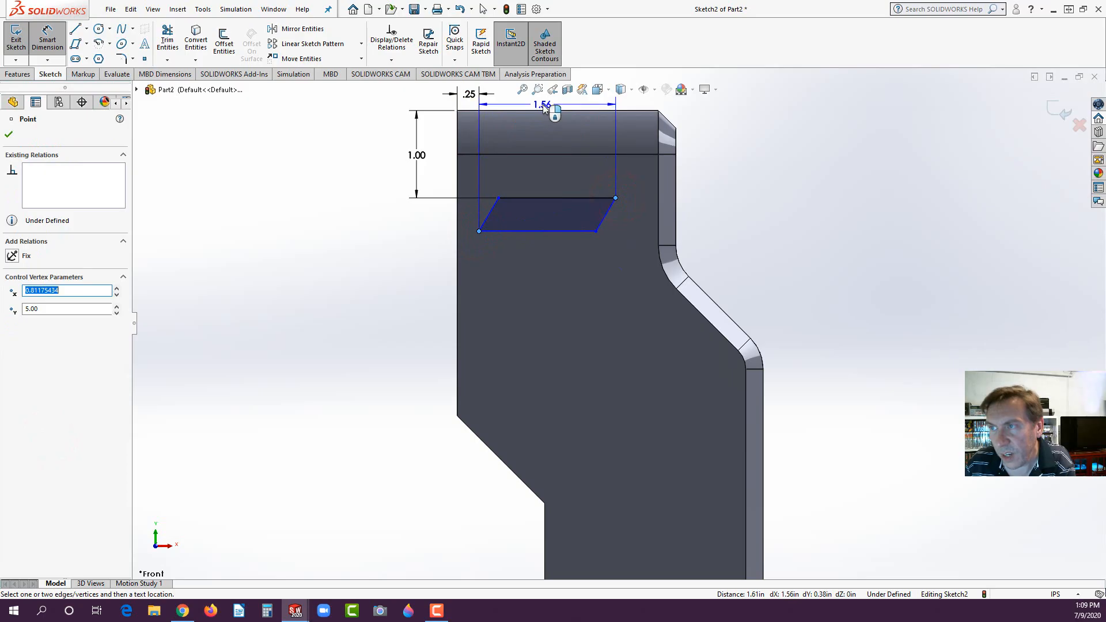
{"action": "left_click", "coordinate": [542, 105]}
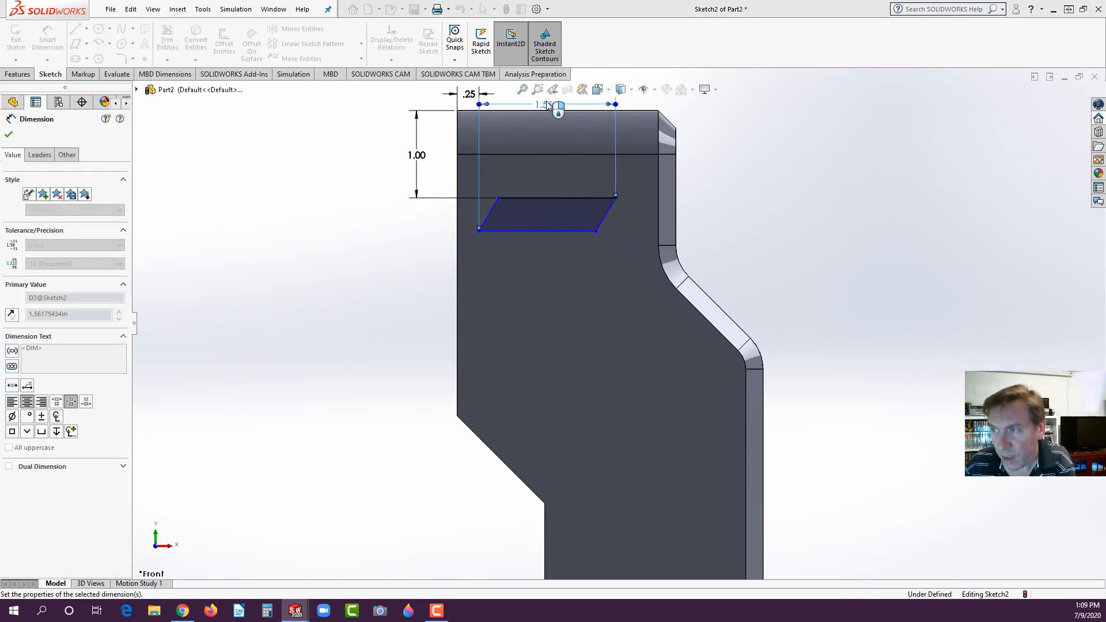
{"action": "type", "text": "1.5"}
{"action": "key", "text": "Return"}
Dimension the angle between the parallelogram's left slanted edge and its lower edge at 45 degrees.
{"action": "left_click", "coordinate": [491, 213]}
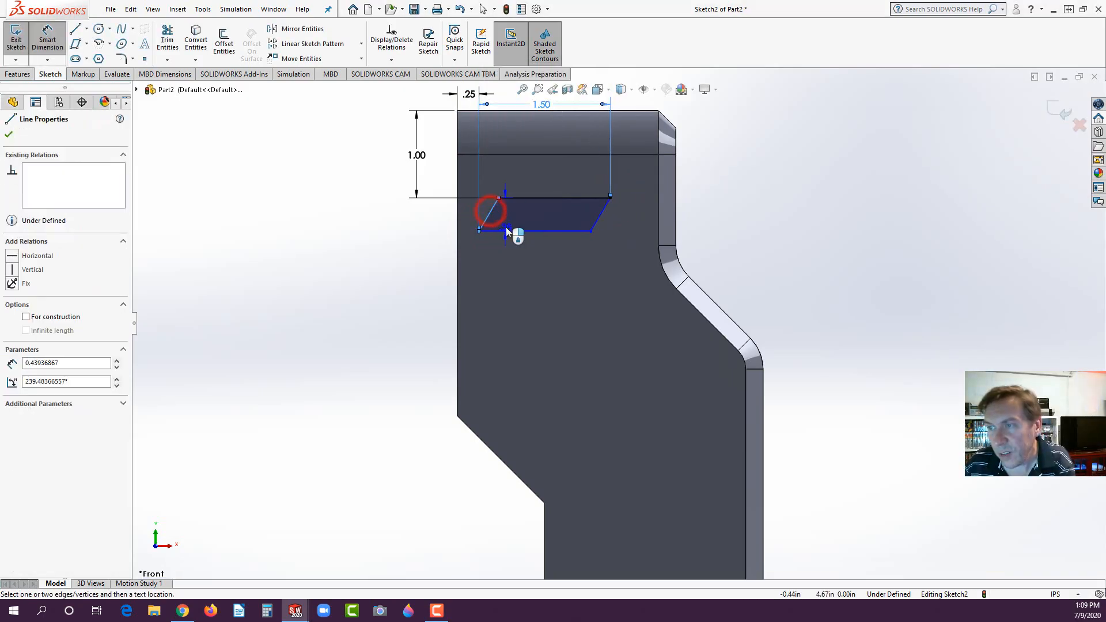
{"action": "left_click", "coordinate": [507, 231]}
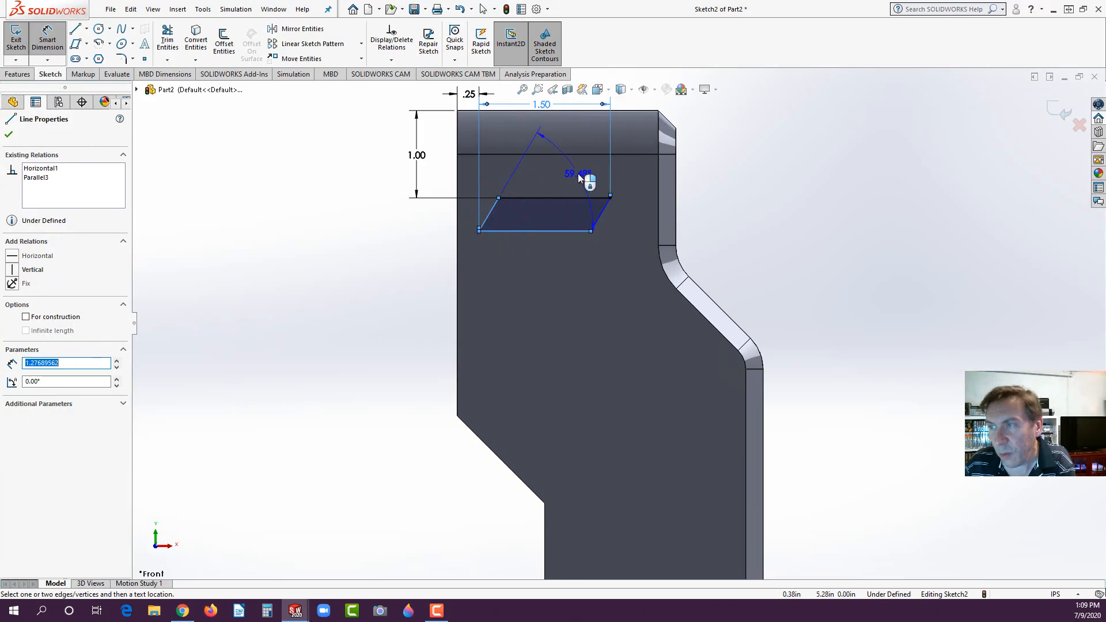
{"action": "left_click", "coordinate": [690, 112]}
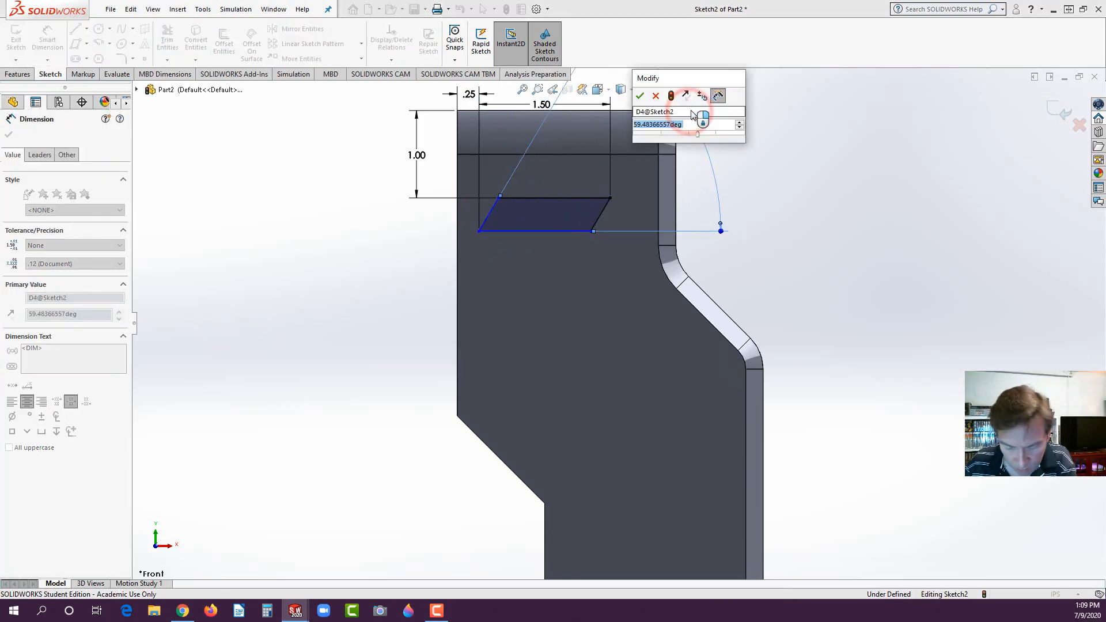
{"action": "type", "text": "45"}
{"action": "key", "text": "Return"}
Move the 1.50 in dimension higher above the body and place the .25 in dimension text outside its extension lines on the left.
{"action": "scroll", "coordinate": [543, 303], "scroll_direction": "up", "scroll_amount": 2}
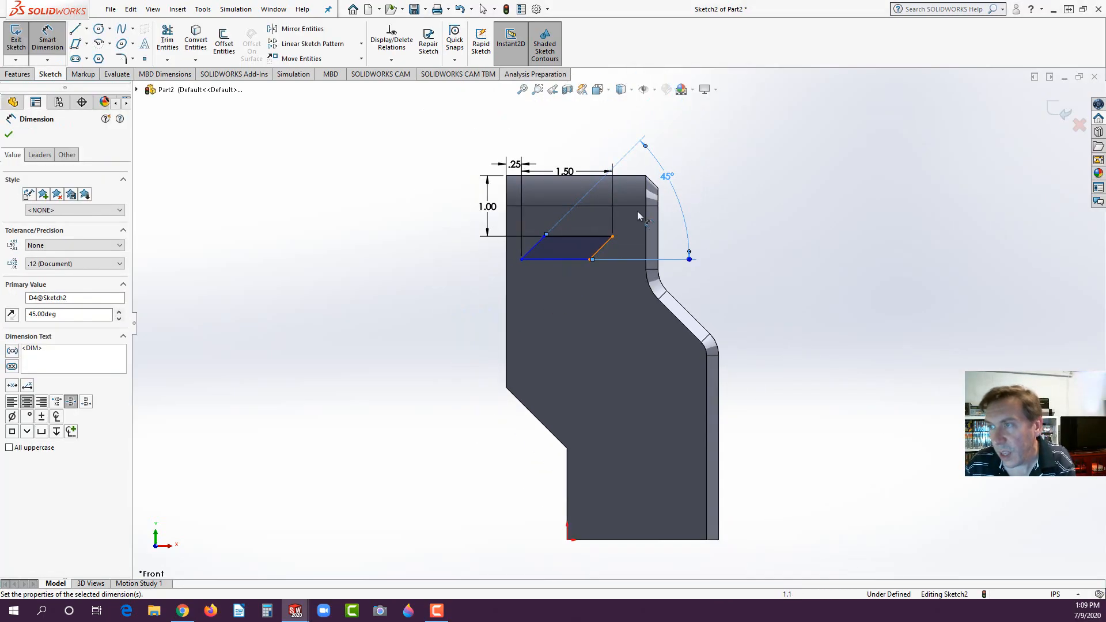
{"action": "scroll", "coordinate": [664, 149], "scroll_direction": "down", "scroll_amount": 2}
{"action": "left_click_drag", "start_coordinate": [521, 193], "coordinate": [522, 172]}
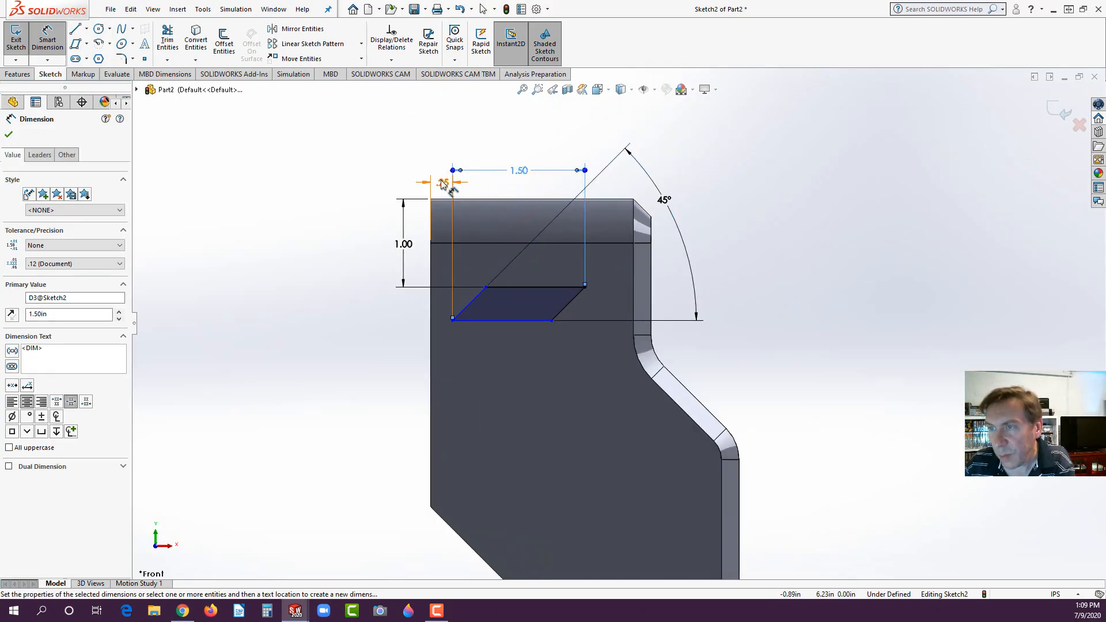
{"action": "left_click_drag", "start_coordinate": [444, 182], "coordinate": [402, 185]}
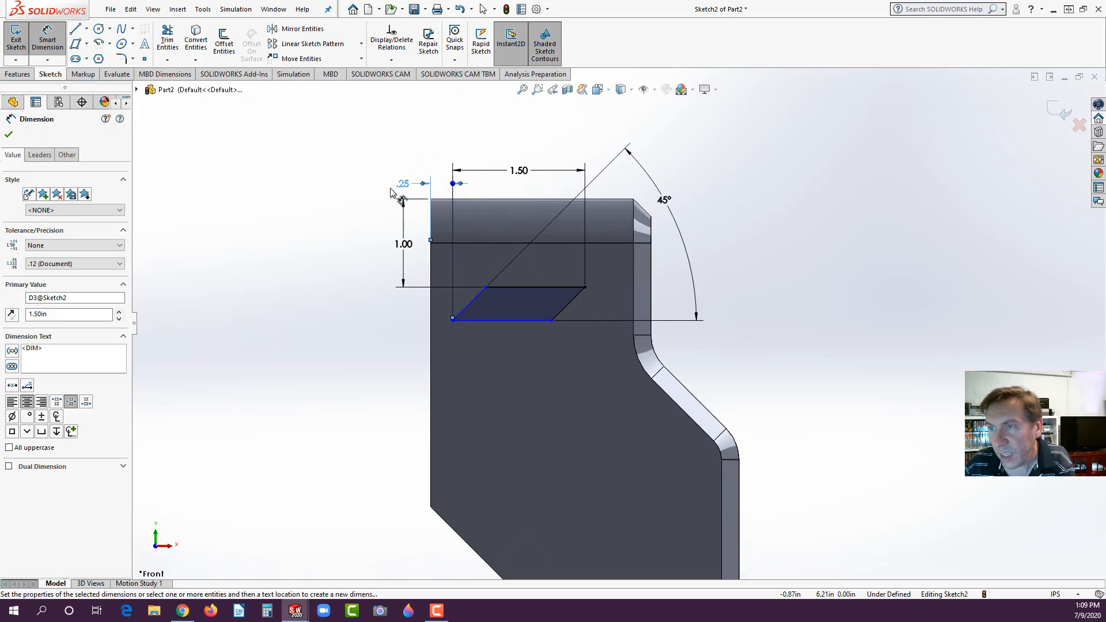
{"action": "left_click", "coordinate": [318, 246]}
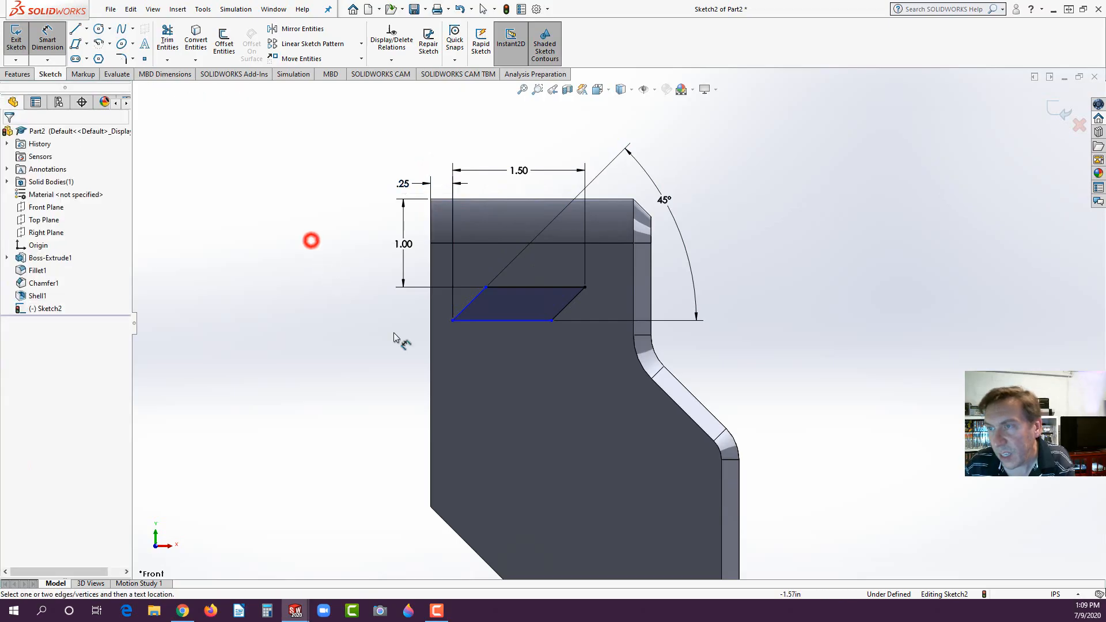
Dimension the vertical distance between the parallelogram's lower and upper edges at 0.25 in.
{"action": "left_click", "coordinate": [499, 321]}
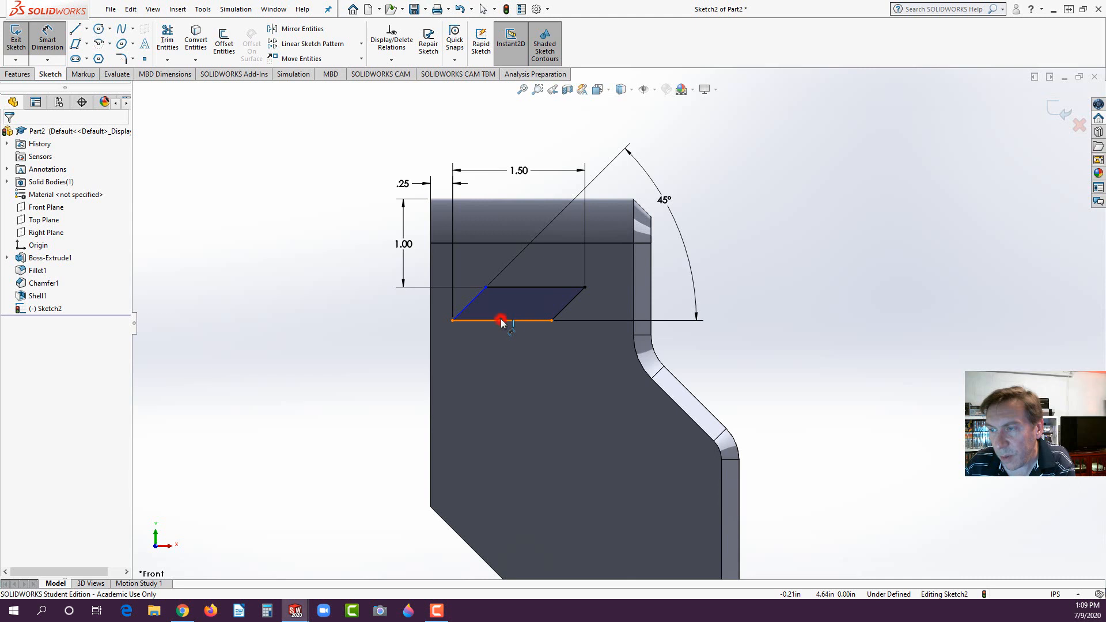
{"action": "left_click", "coordinate": [514, 287]}
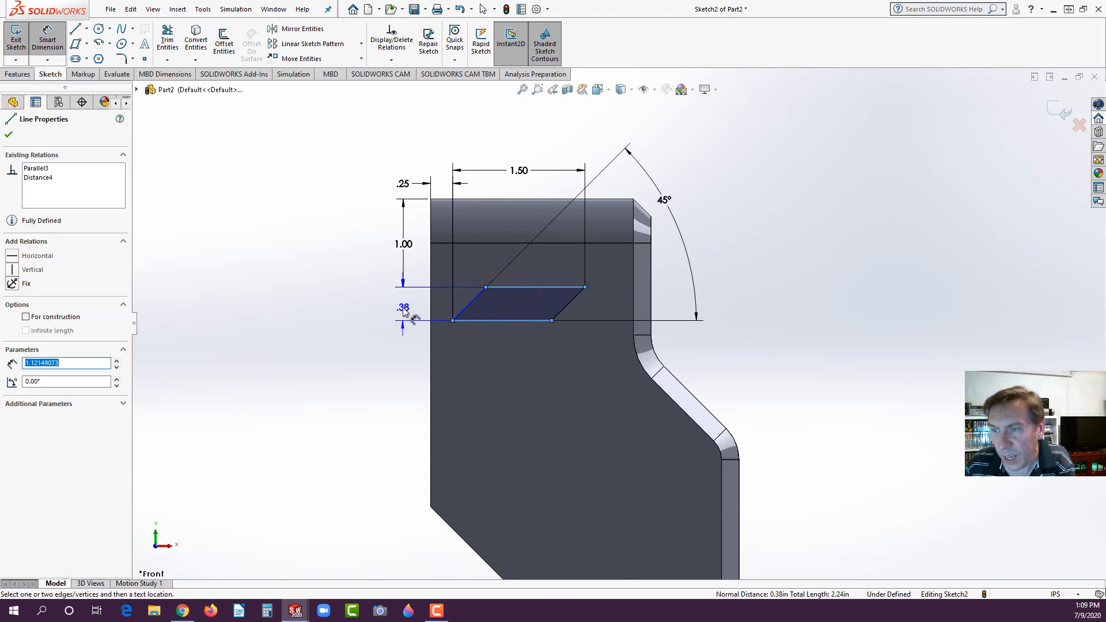
{"action": "left_click", "coordinate": [403, 309]}
{"action": "key", "text": "Return"}
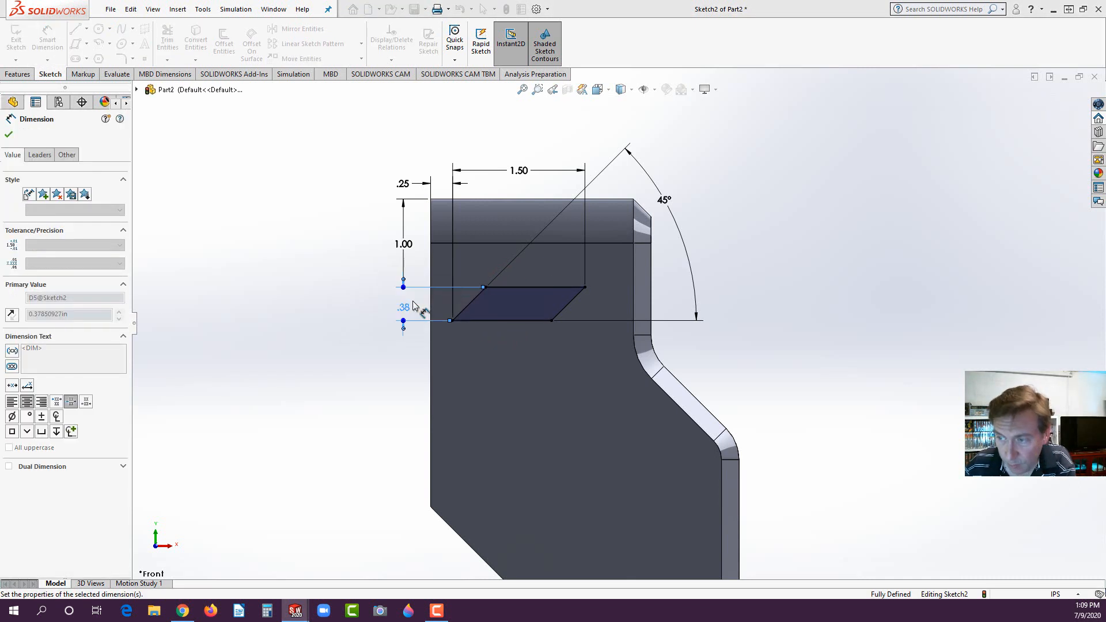
{"action": "left_click", "coordinate": [371, 354]}
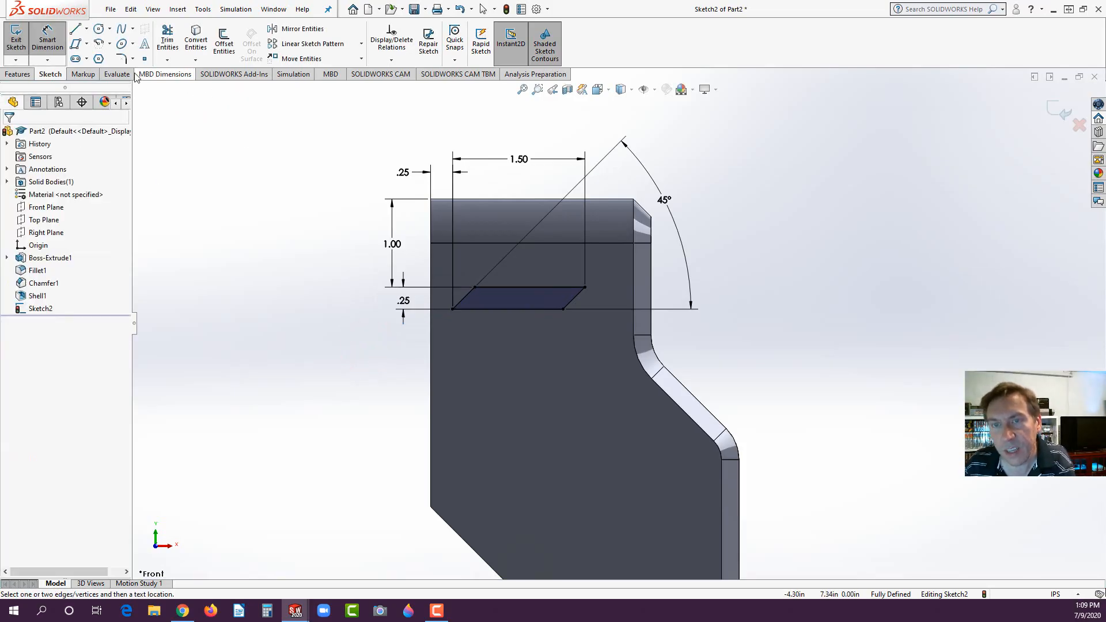
Check the slot's corner radius on the drawing in Chrome, then in SOLIDWORKS apply 0.06 in sketch fillets to all four parallelogram corners.
{"action": "left_click", "coordinate": [182, 610]}
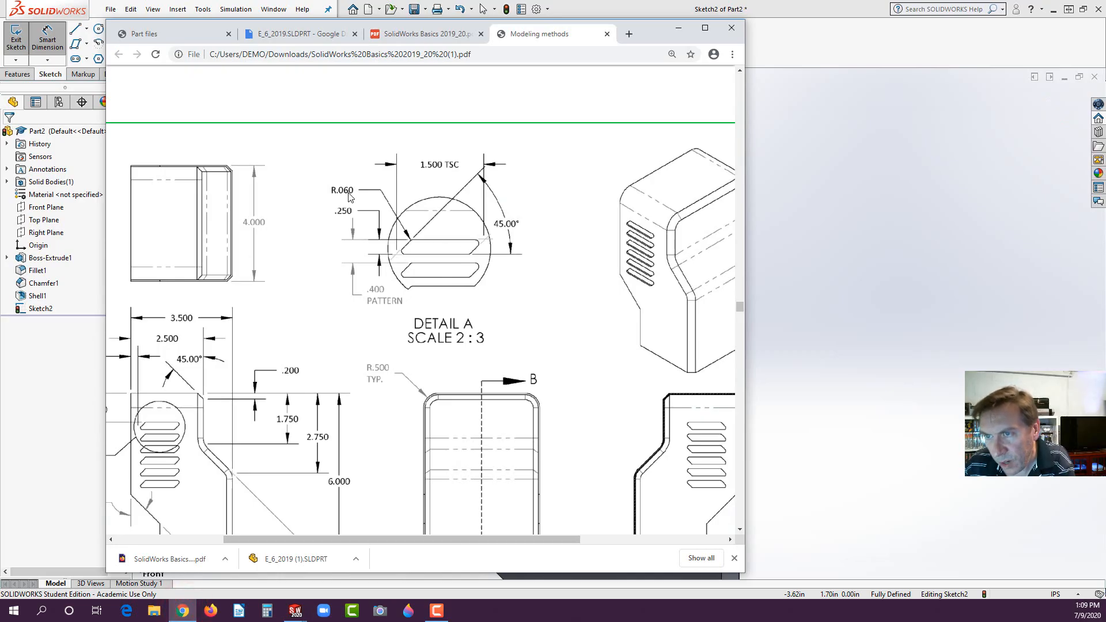
{"action": "left_click", "coordinate": [63, 424]}
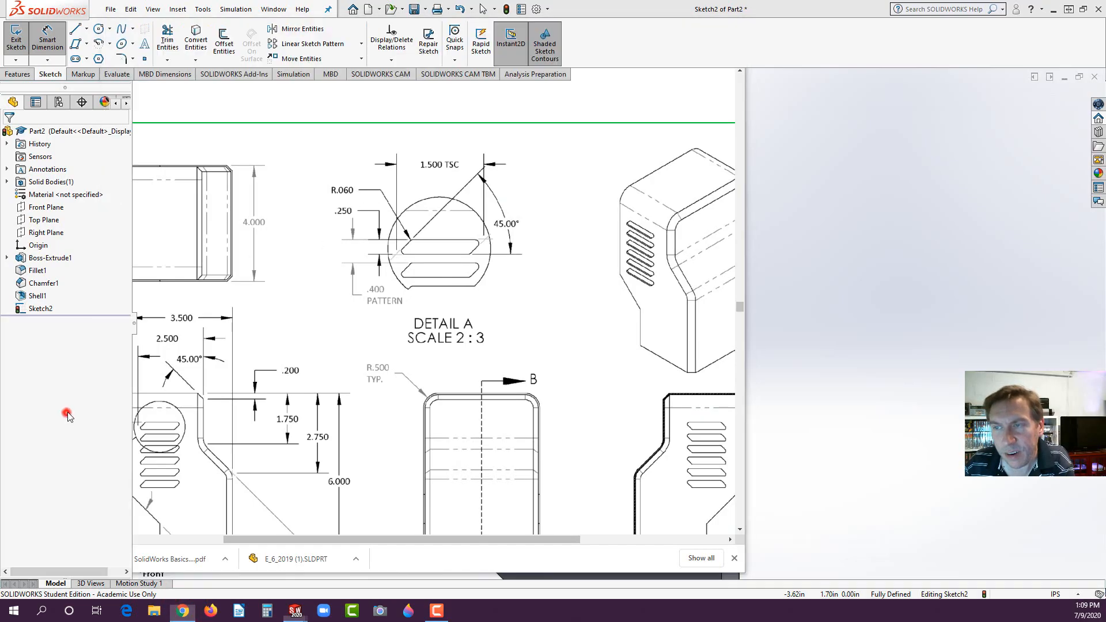
{"action": "left_click", "coordinate": [121, 59]}
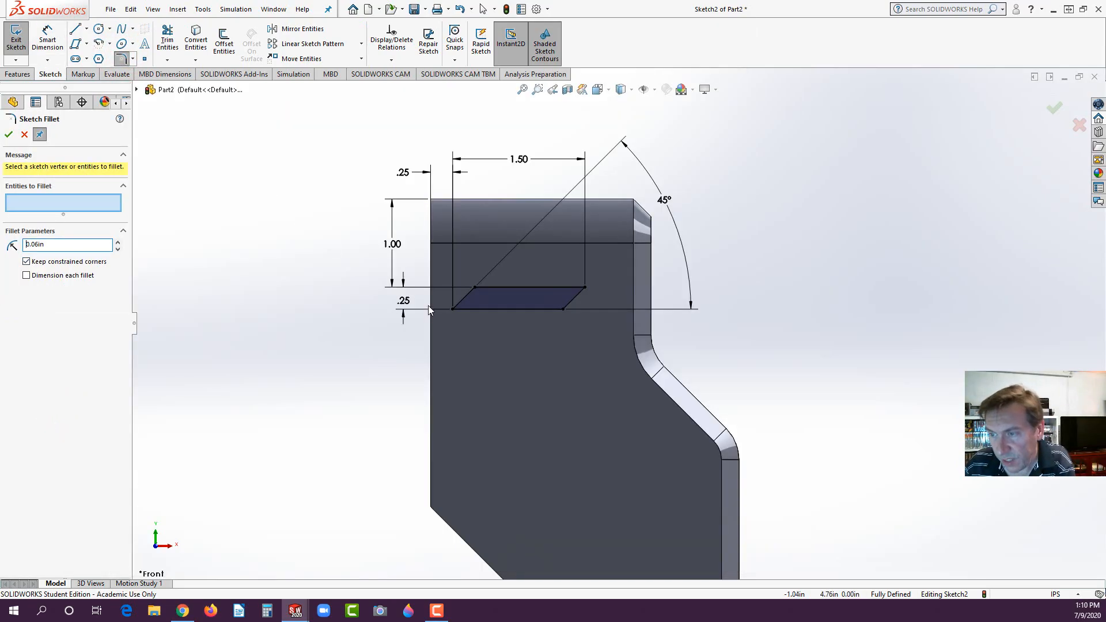
{"action": "left_click", "coordinate": [453, 309]}
{"action": "left_click", "coordinate": [474, 287]}
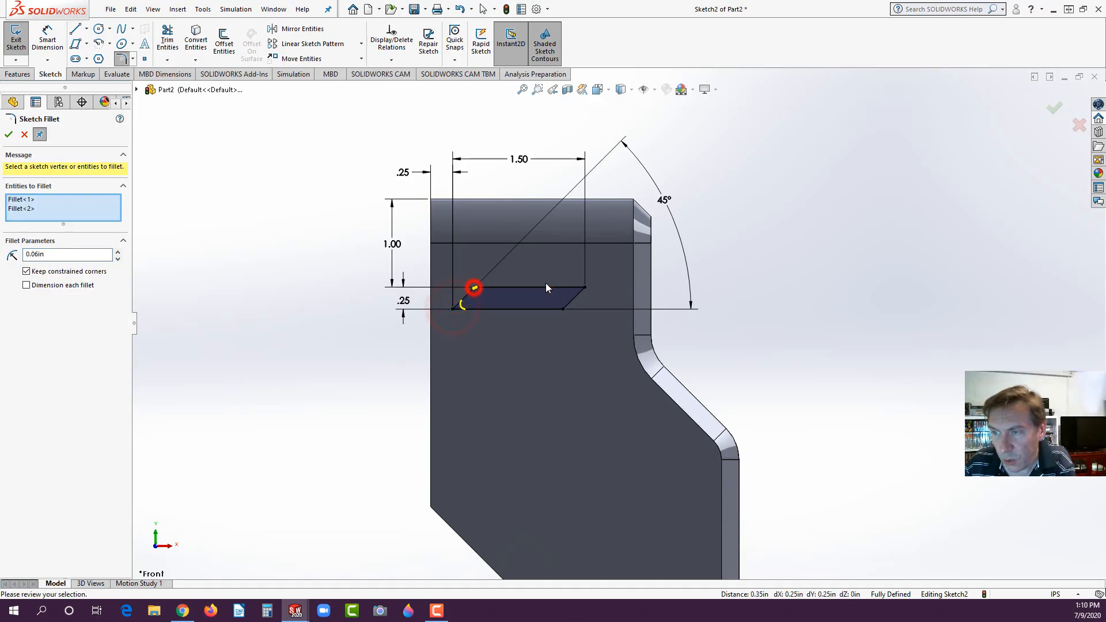
{"action": "left_click", "coordinate": [584, 287]}
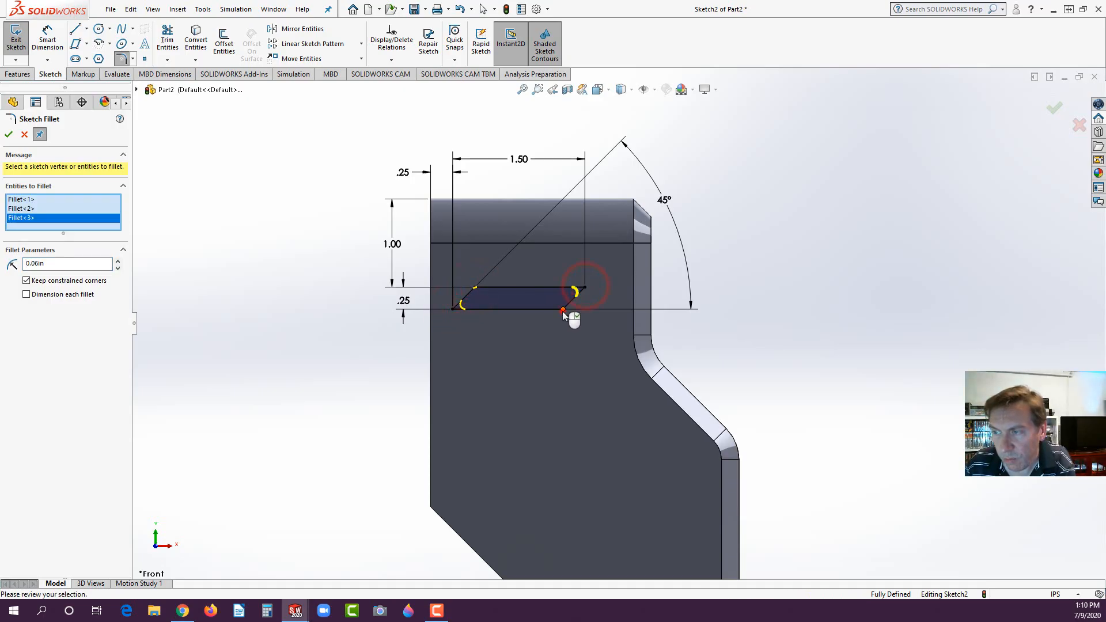
{"action": "left_click", "coordinate": [562, 311]}
{"action": "right_click", "coordinate": [562, 311]}
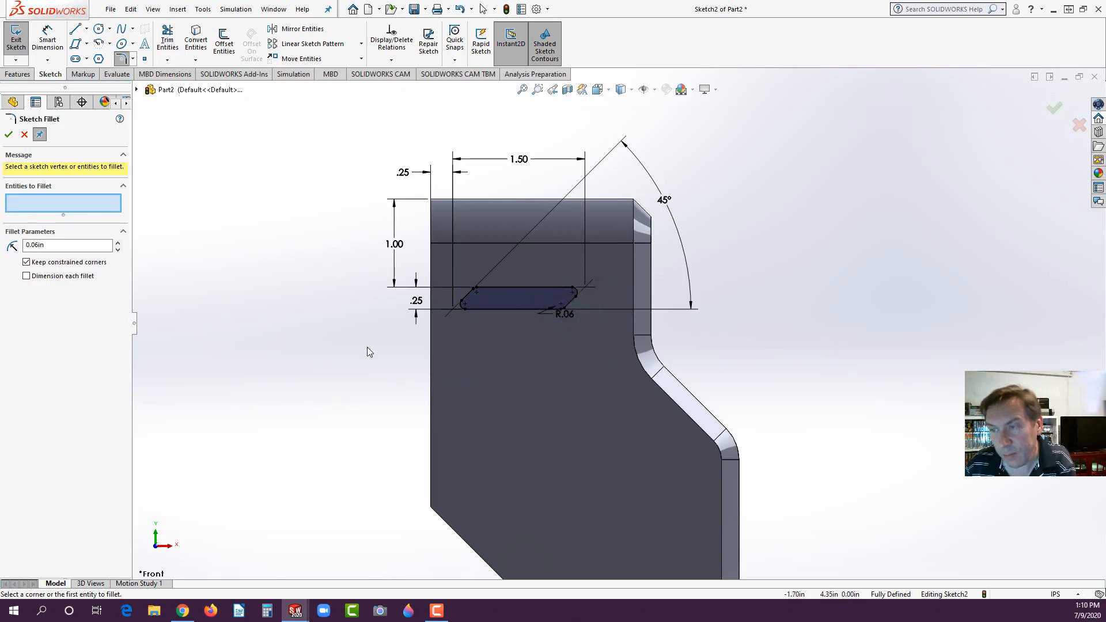
{"action": "left_click_drag", "start_coordinate": [364, 350], "coordinate": [615, 279]}
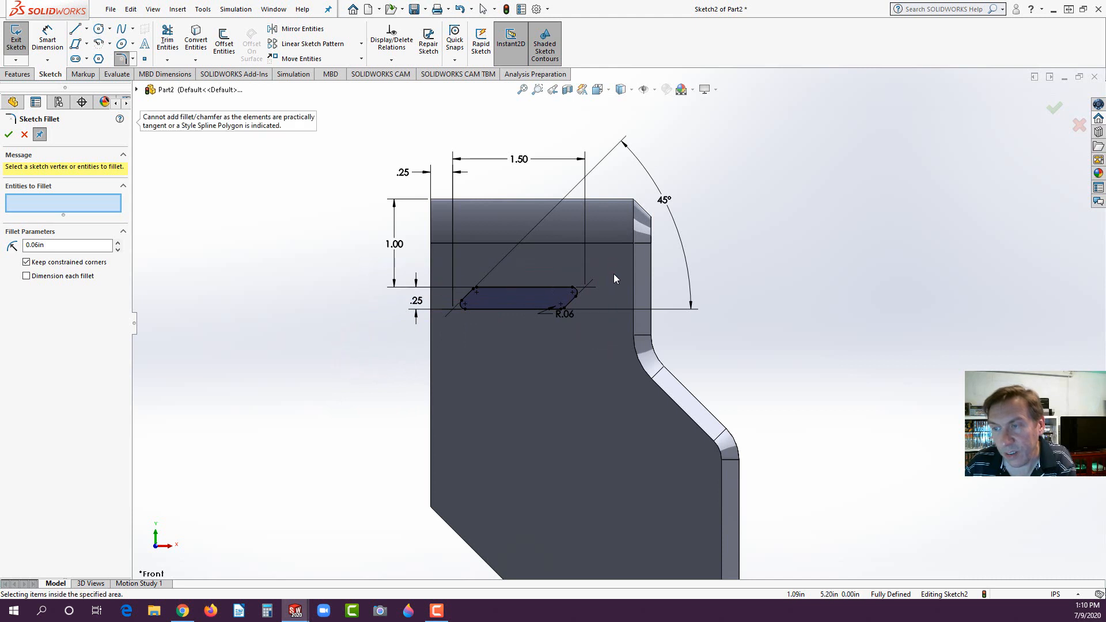
Set up a linear sketch pattern of the whole filleted slot with 1 instance along X and 6 instances along Y.
{"action": "left_click", "coordinate": [211, 375]}
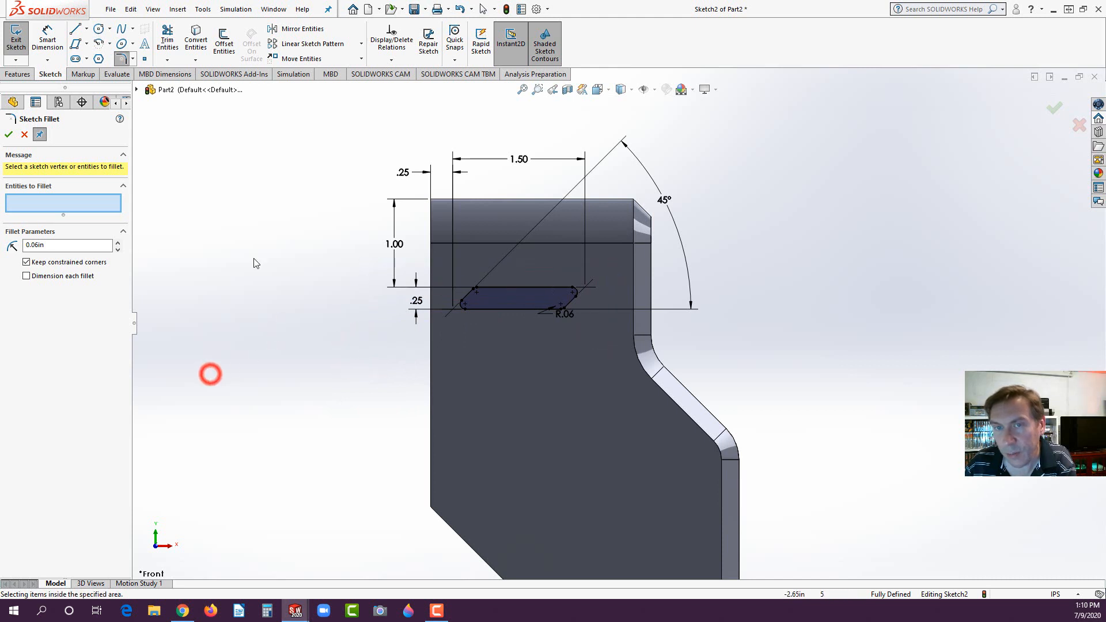
{"action": "left_click", "coordinate": [24, 134]}
{"action": "left_click", "coordinate": [267, 213]}
{"action": "left_click_drag", "start_coordinate": [310, 243], "coordinate": [606, 372]}
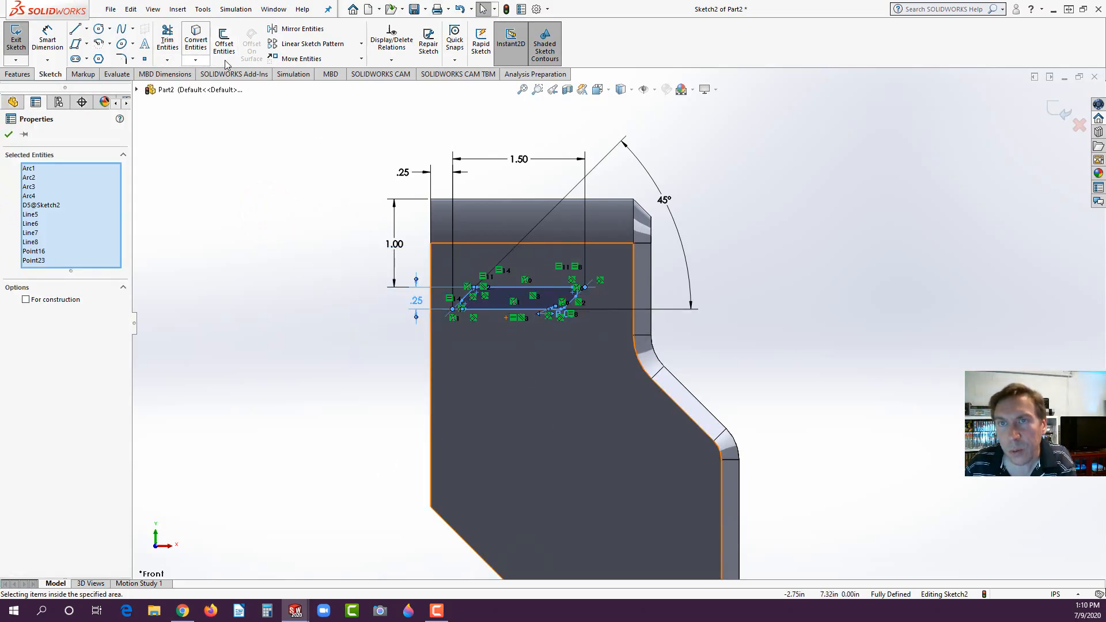
{"action": "left_click", "coordinate": [301, 45]}
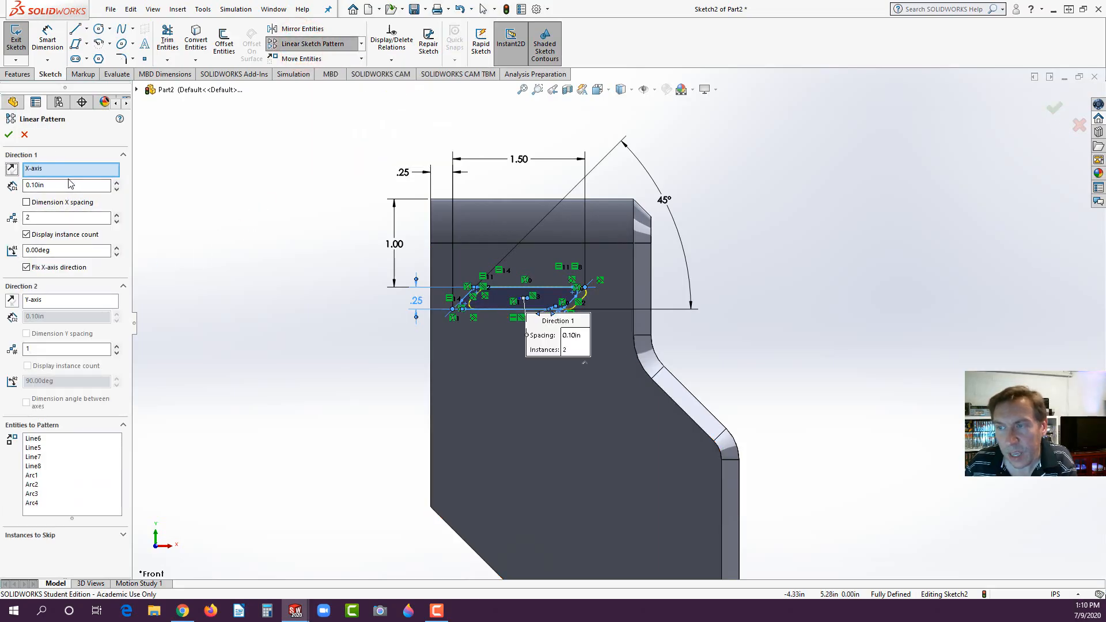
{"action": "left_click", "coordinate": [116, 222]}
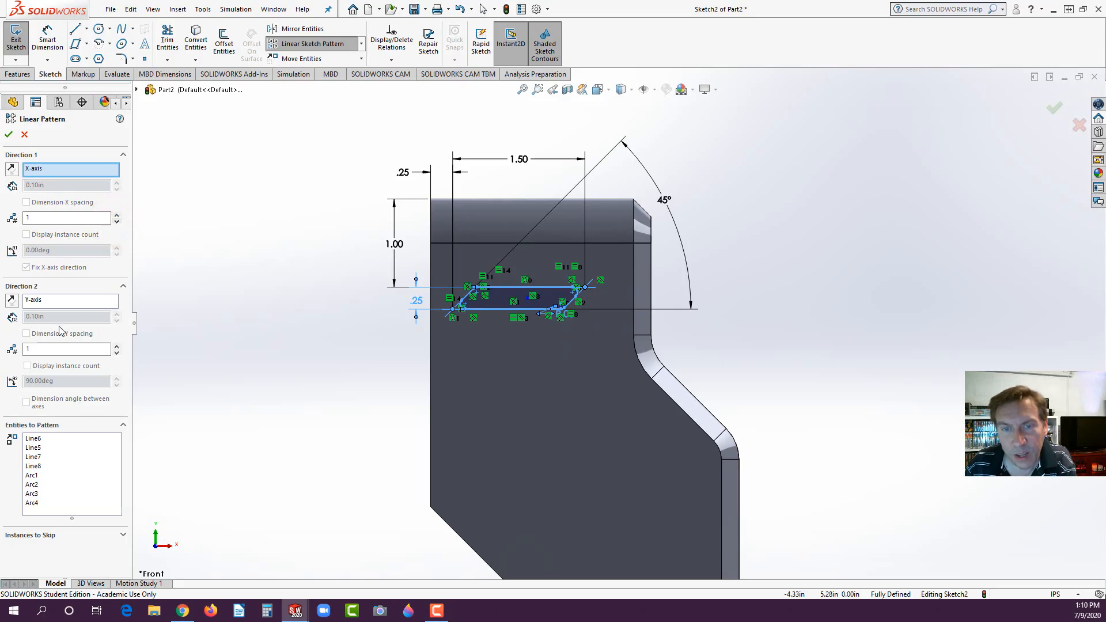
{"action": "left_click", "coordinate": [117, 346]}
{"action": "left_click", "coordinate": [117, 347]}
{"action": "left_click", "coordinate": [117, 347]}
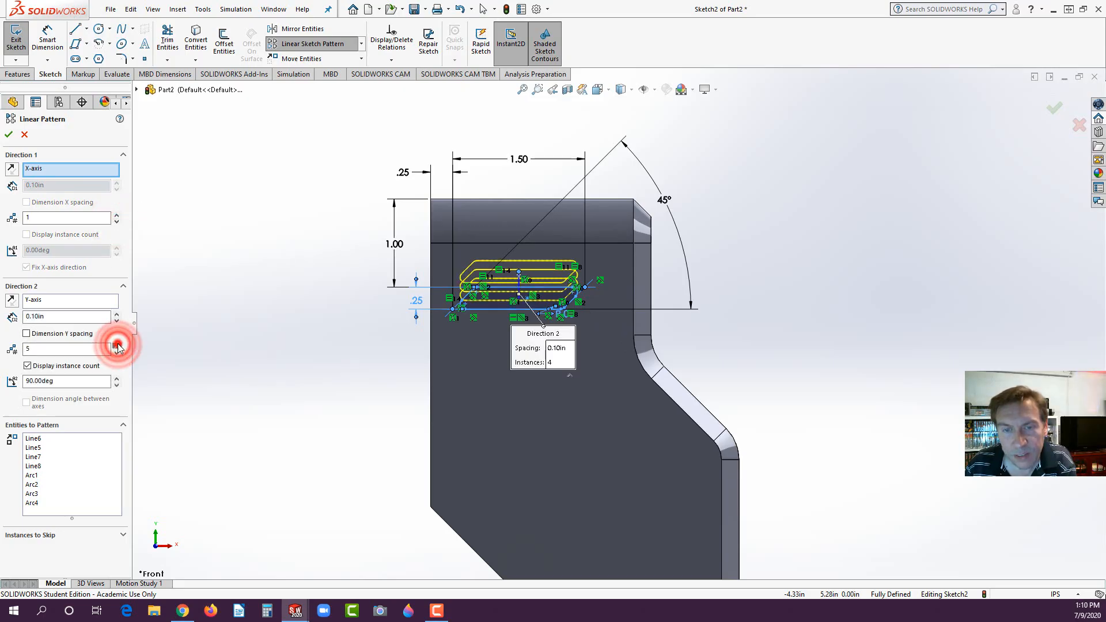
{"action": "left_click", "coordinate": [117, 346]}
{"action": "left_click", "coordinate": [117, 346]}
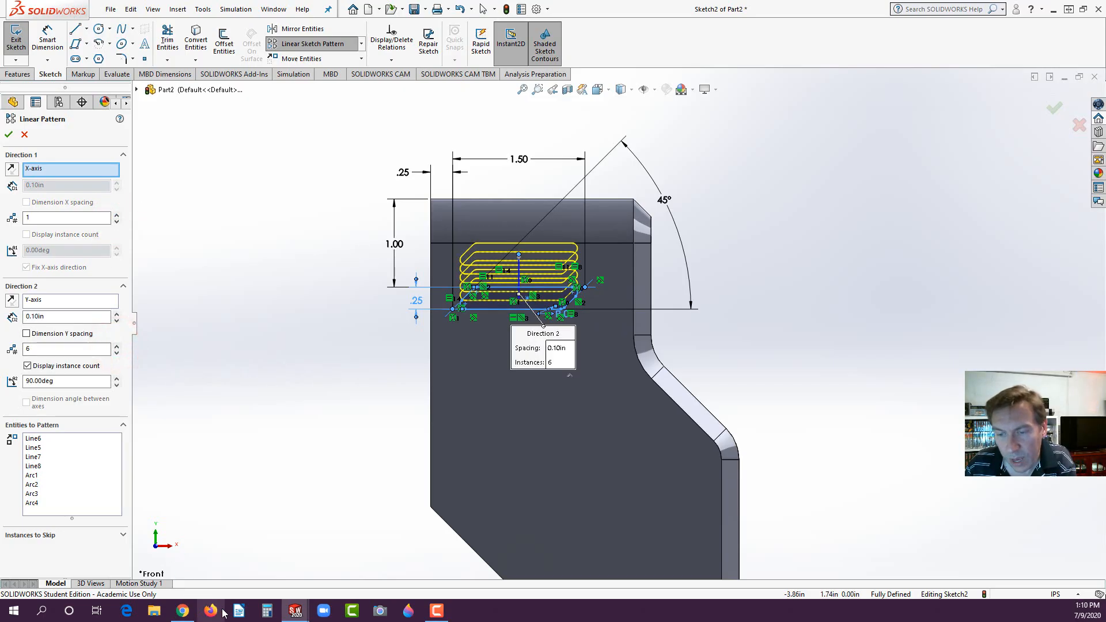
Check the slot spacing on the drawing in Chrome, then in SOLIDWORKS complete the pattern downward with a dimensioned Y spacing of 0.40 in.
{"action": "left_click", "coordinate": [183, 611]}
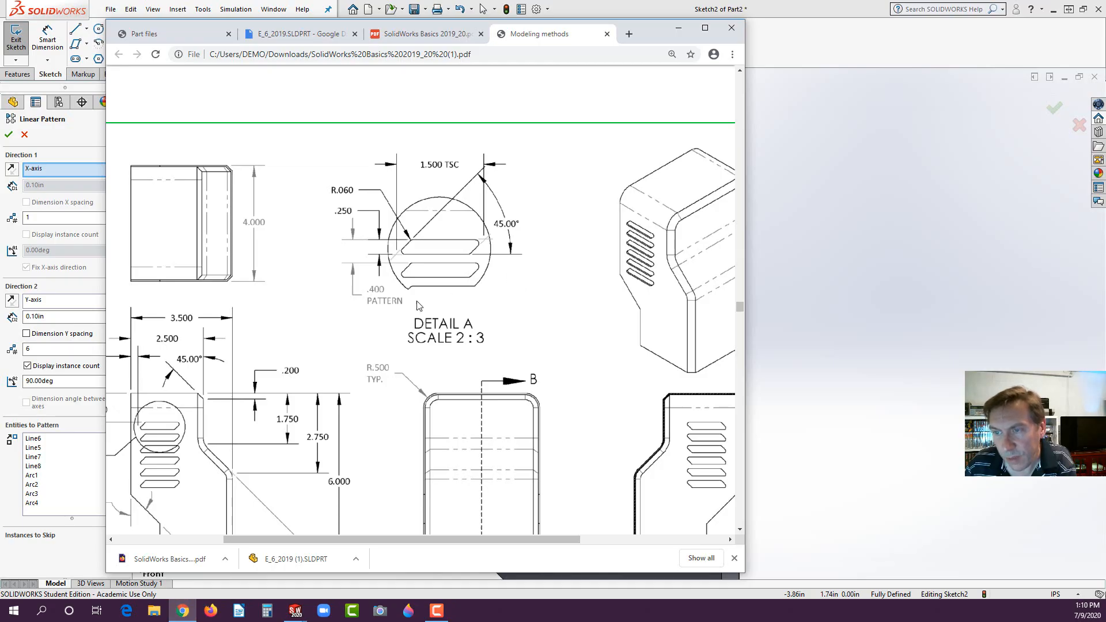
{"action": "left_click", "coordinate": [90, 551]}
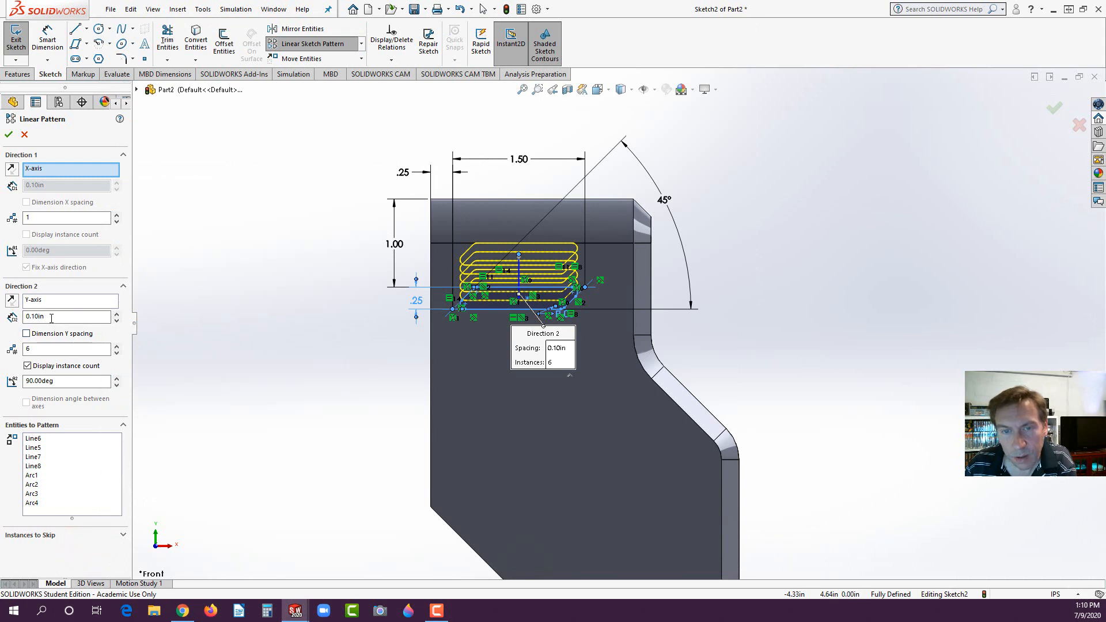
{"action": "type", "text": "0.4"}
{"action": "key", "text": "Return"}
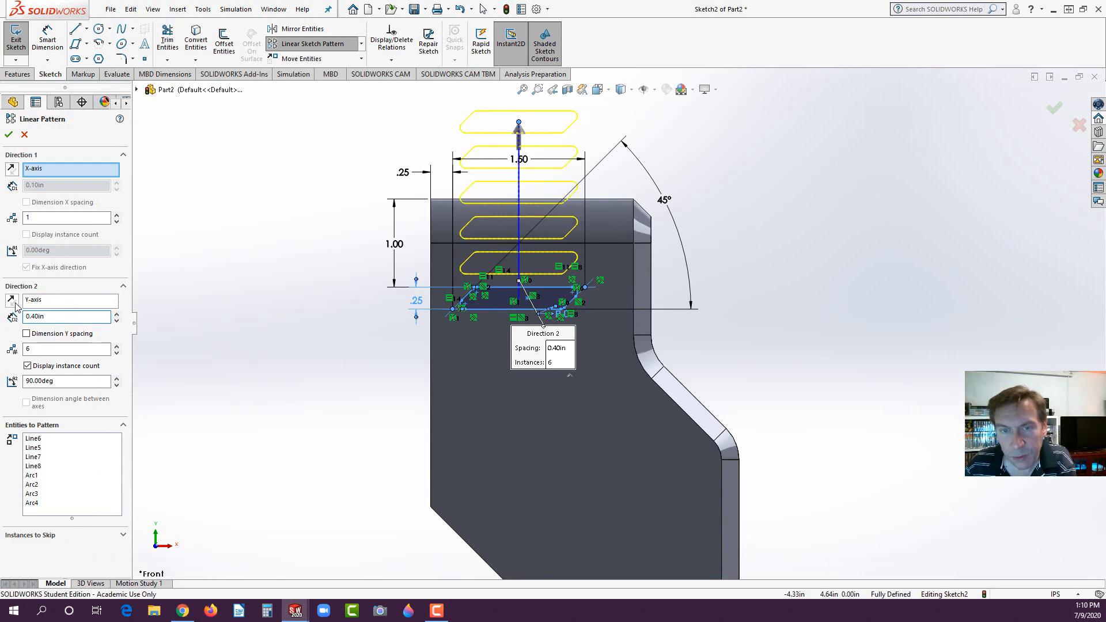
{"action": "left_click", "coordinate": [11, 300]}
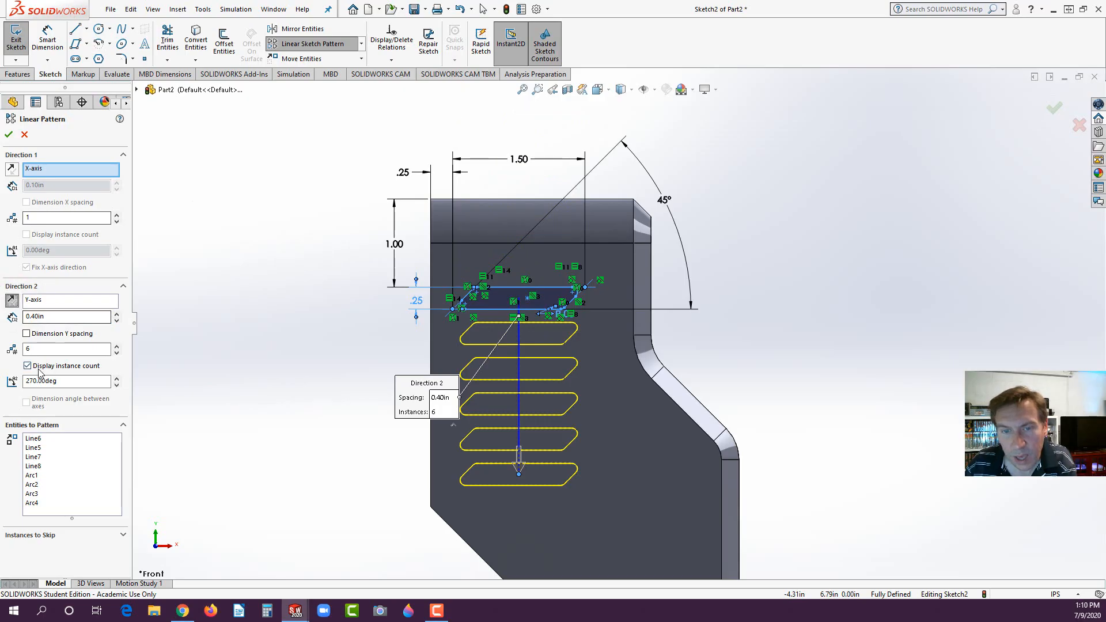
{"action": "left_click", "coordinate": [26, 333]}
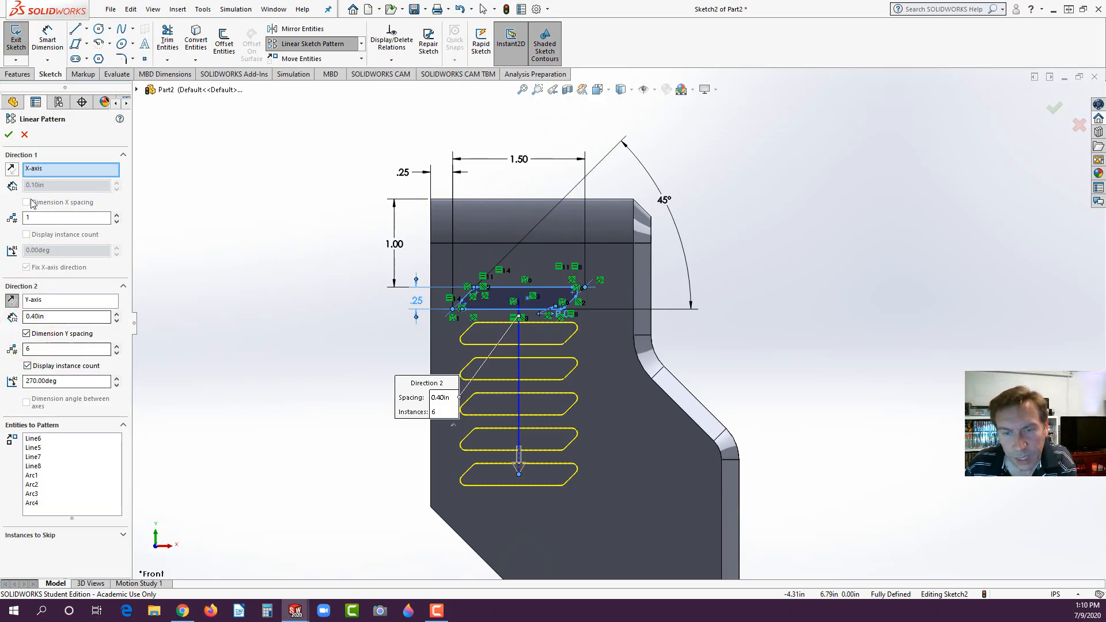
{"action": "left_click", "coordinate": [9, 134]}
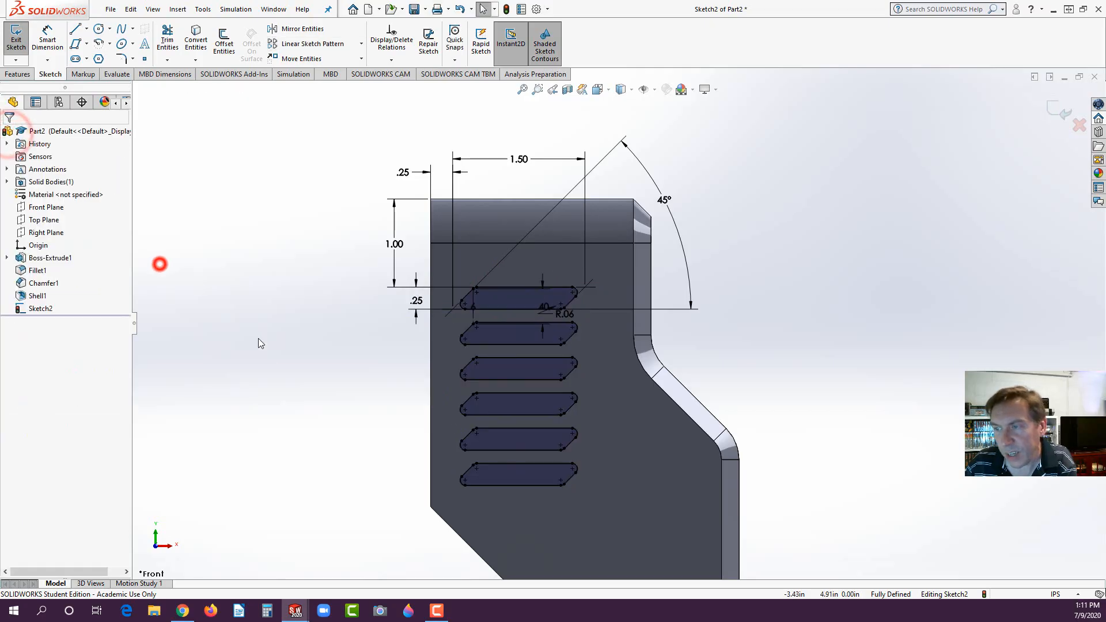
Extrude-cut the six patterned slots Through All across both side walls of the shelled body.
{"action": "scroll", "coordinate": [259, 340], "scroll_direction": "up", "scroll_amount": 2}
{"action": "middle_click_drag", "start_coordinate": [397, 415], "coordinate": [695, 461]}
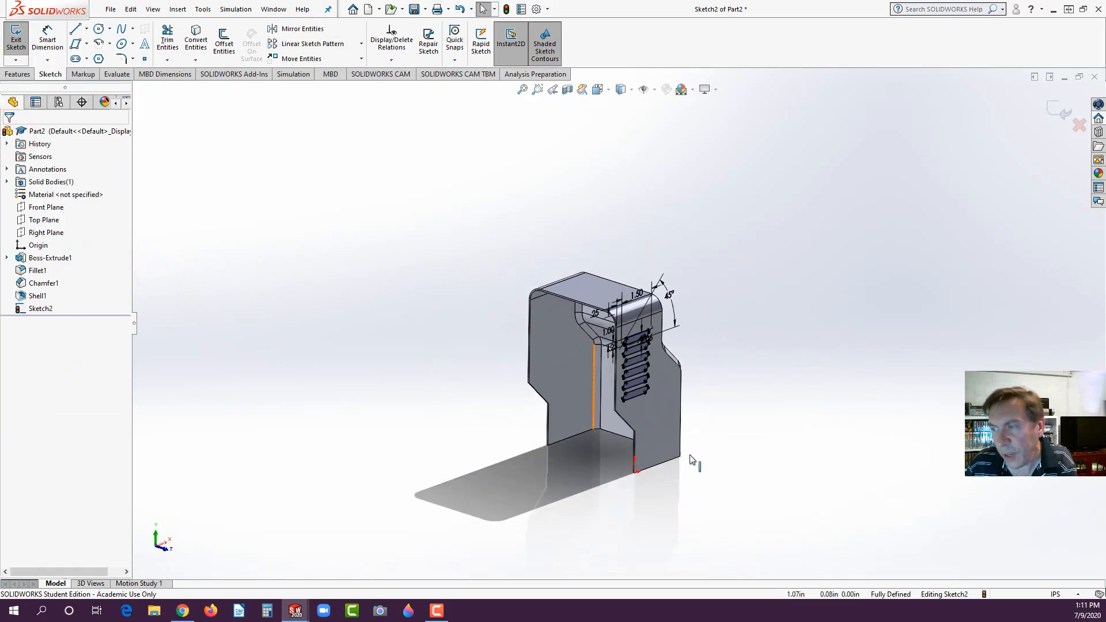
{"action": "left_click", "coordinate": [18, 74]}
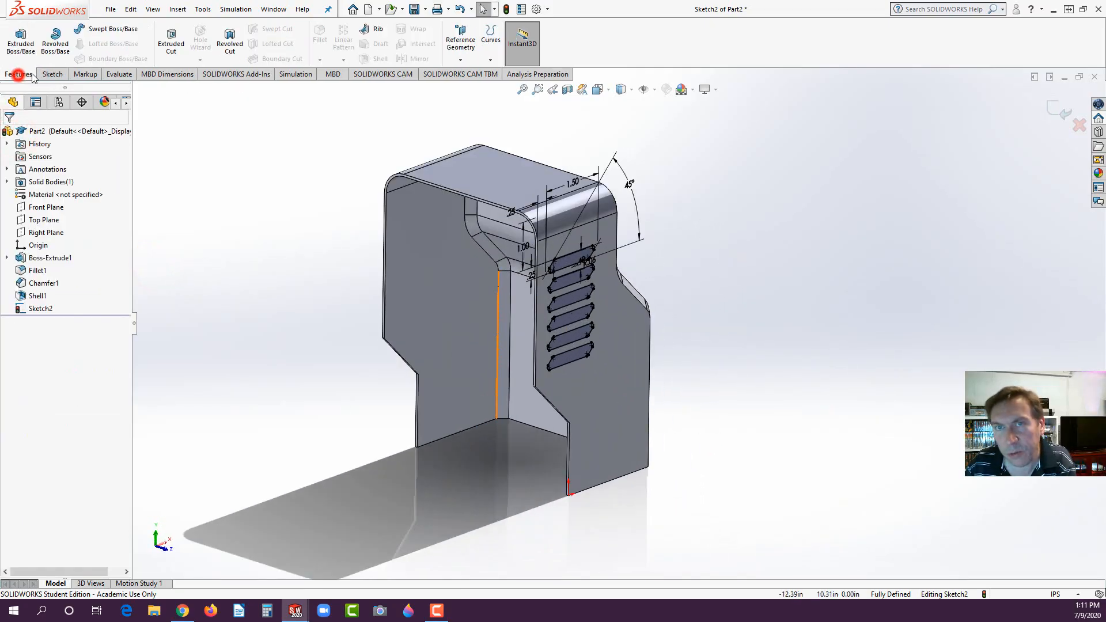
{"action": "left_click", "coordinate": [168, 40]}
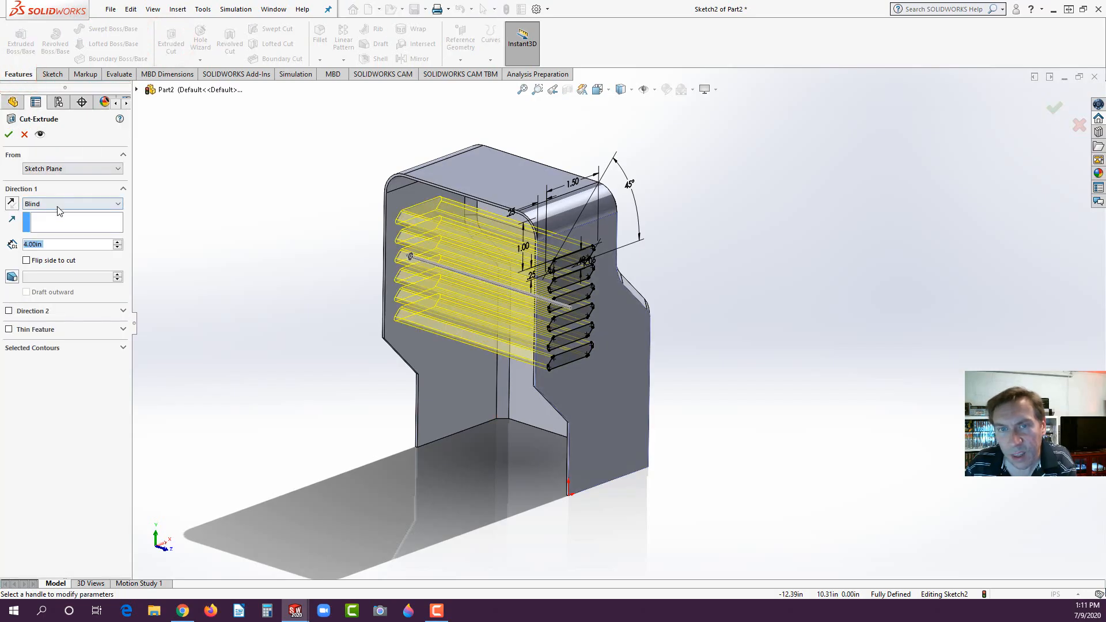
{"action": "left_click", "coordinate": [59, 210]}
{"action": "left_click", "coordinate": [50, 217]}
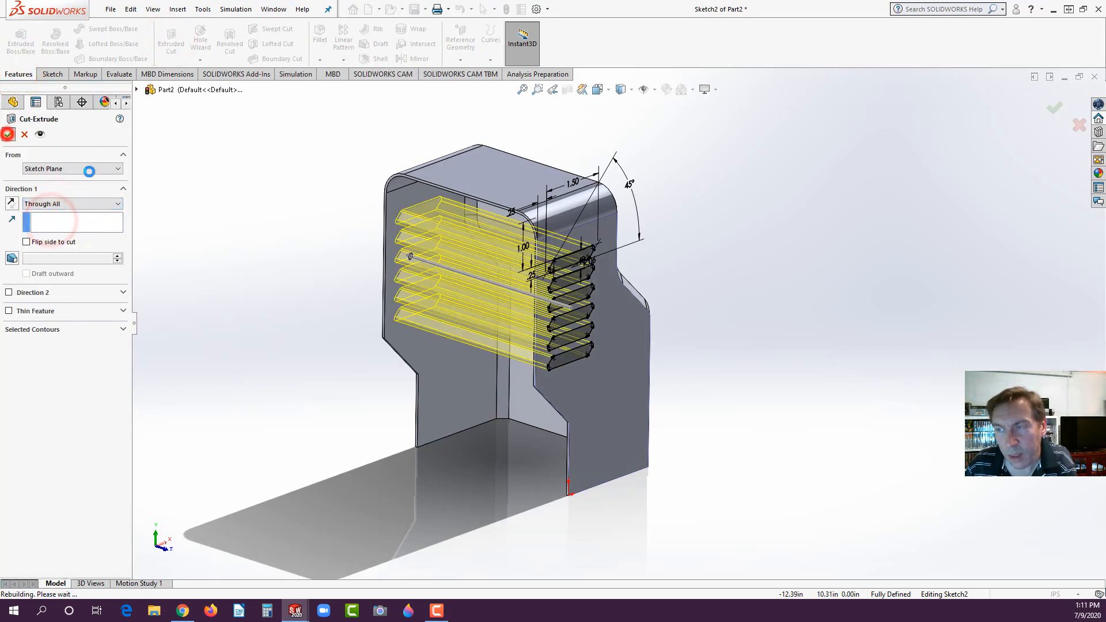
{"action": "left_click", "coordinate": [262, 209]}
{"action": "scroll", "coordinate": [569, 344], "scroll_direction": "up", "scroll_amount": 3}
{"action": "scroll", "coordinate": [569, 343], "scroll_direction": "down", "scroll_amount": 3}
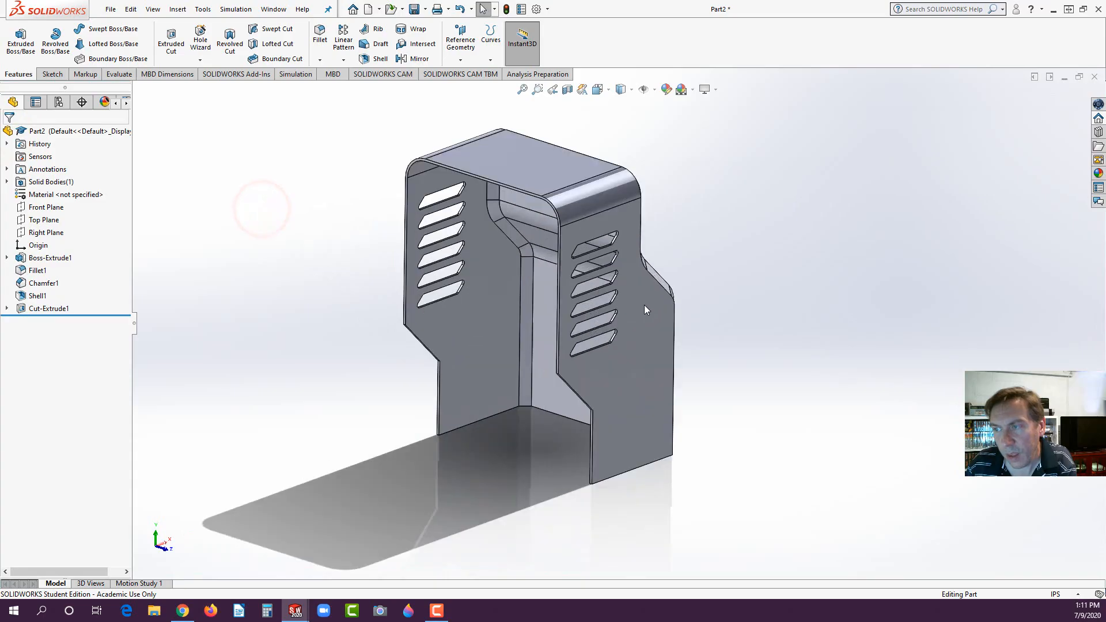
{"action": "middle_click_drag", "start_coordinate": [644, 305], "coordinate": [511, 358]}
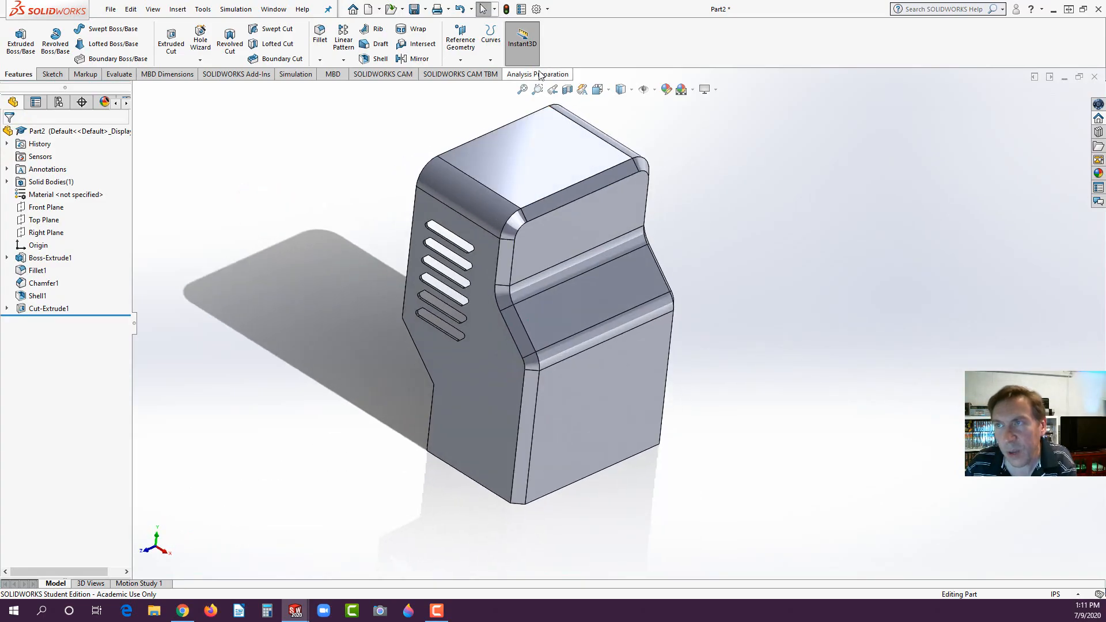
Save the part as L6 in the Downloads folder.
{"action": "left_click", "coordinate": [413, 9]}
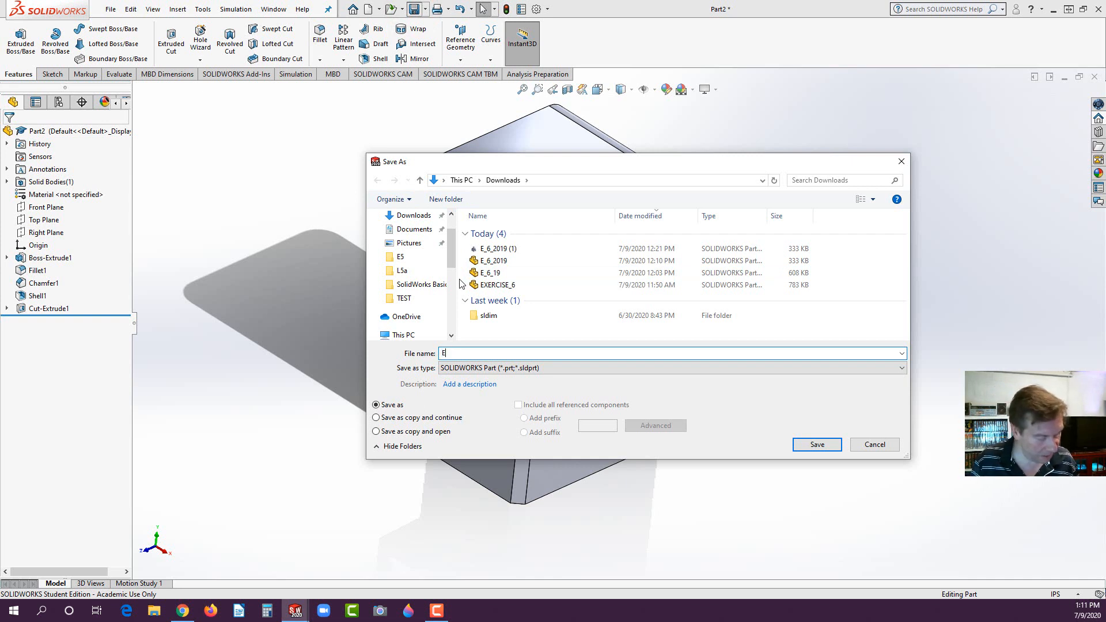
{"action": "type", "text": "E"}
{"action": "key", "text": "BackSpace"}
{"action": "type", "text": "L"}
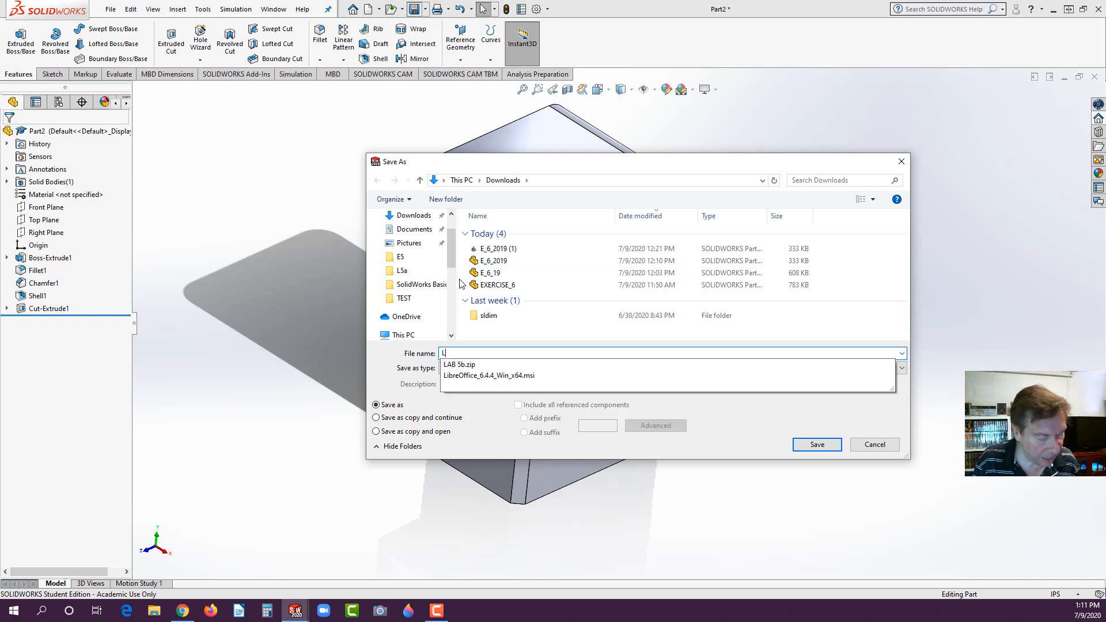
{"action": "type", "text": "6"}
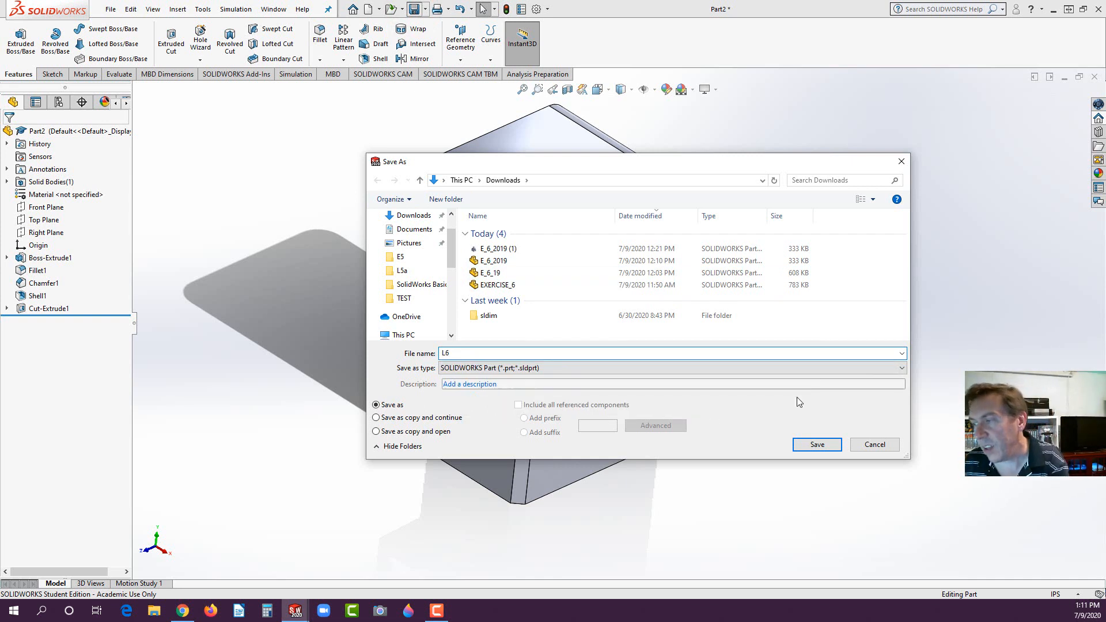
{"action": "left_click", "coordinate": [809, 445]}
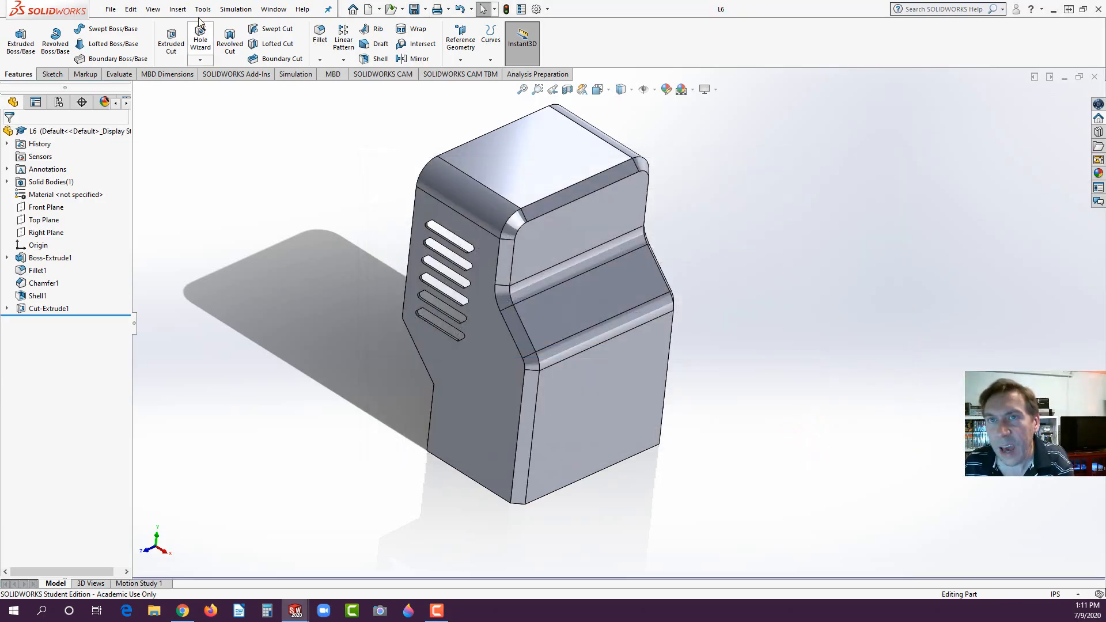
Make a drawing from the part on an A (ANSI) Landscape sheet with the sheet format displayed.
{"action": "left_click", "coordinate": [110, 9]}
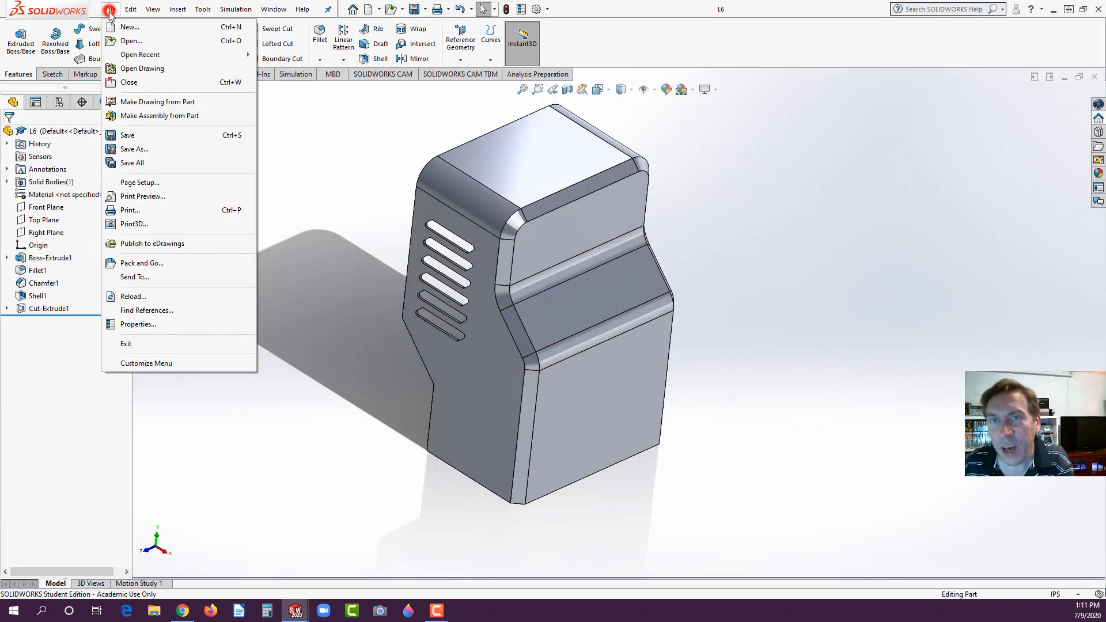
{"action": "left_click", "coordinate": [139, 103]}
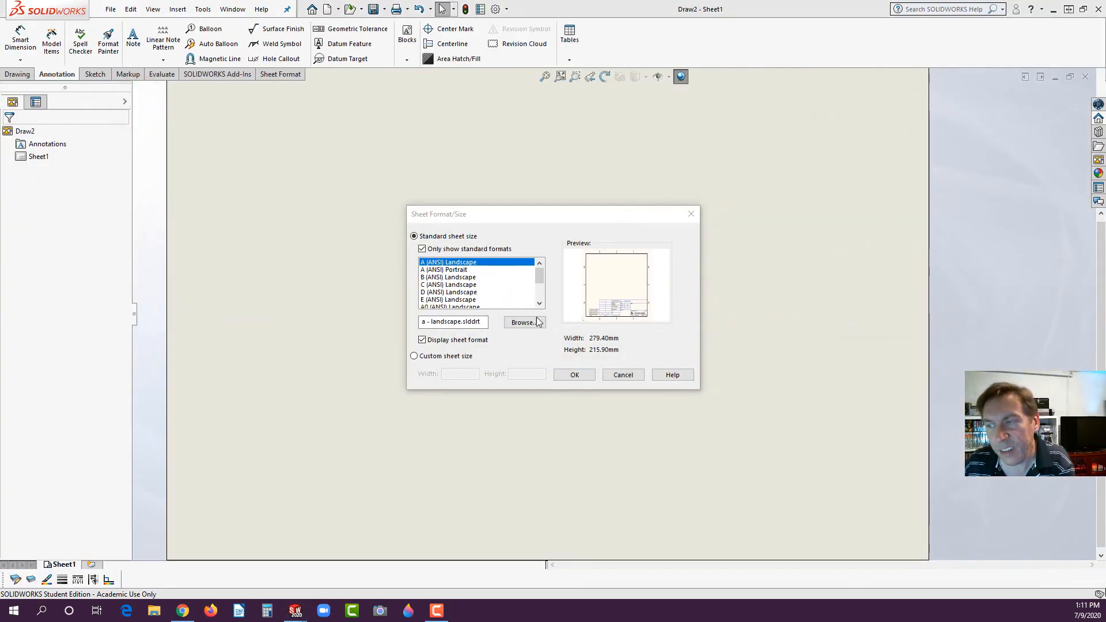
{"action": "left_click", "coordinate": [573, 375]}
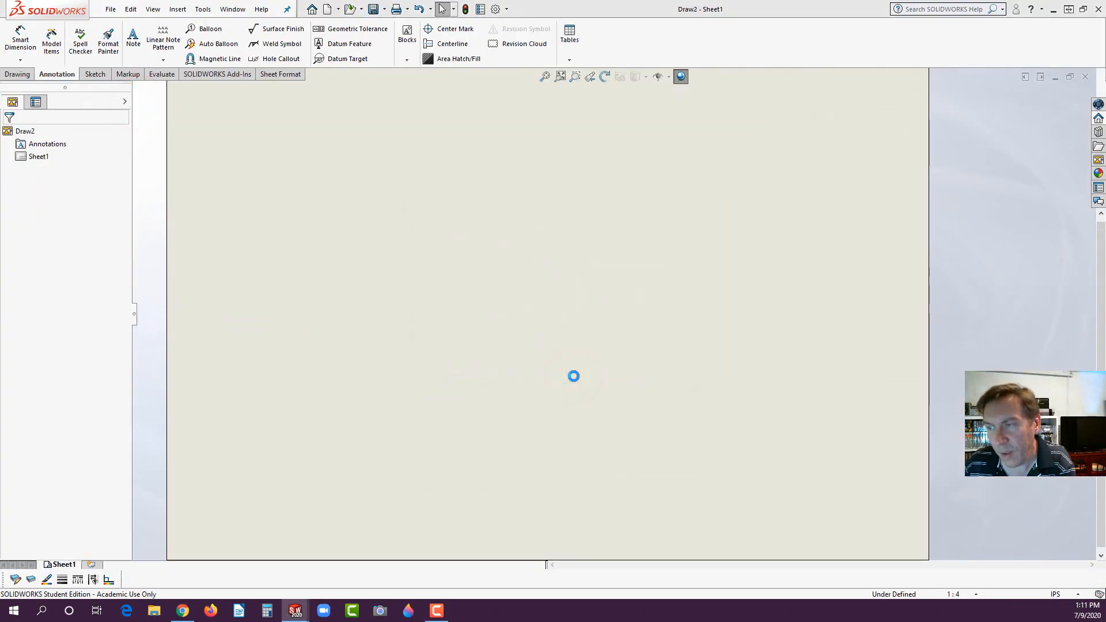
Place the front view with projected right, top and isometric views, and move the isometric view to the sheet's upper right corner.
{"action": "left_click_drag", "start_coordinate": [939, 247], "coordinate": [449, 331]}
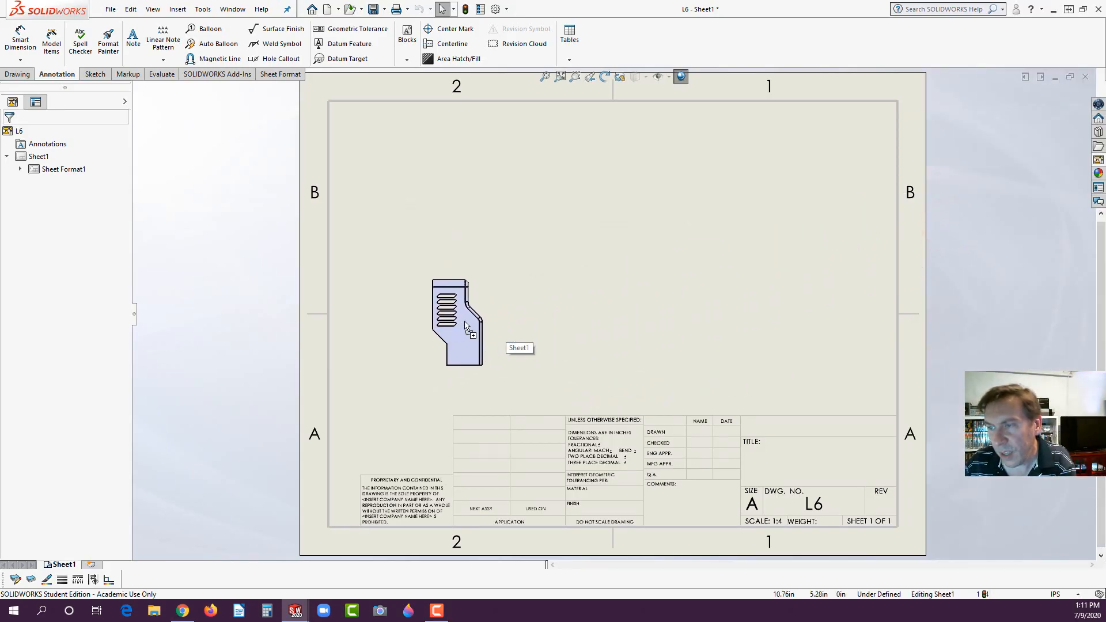
{"action": "left_click", "coordinate": [580, 309]}
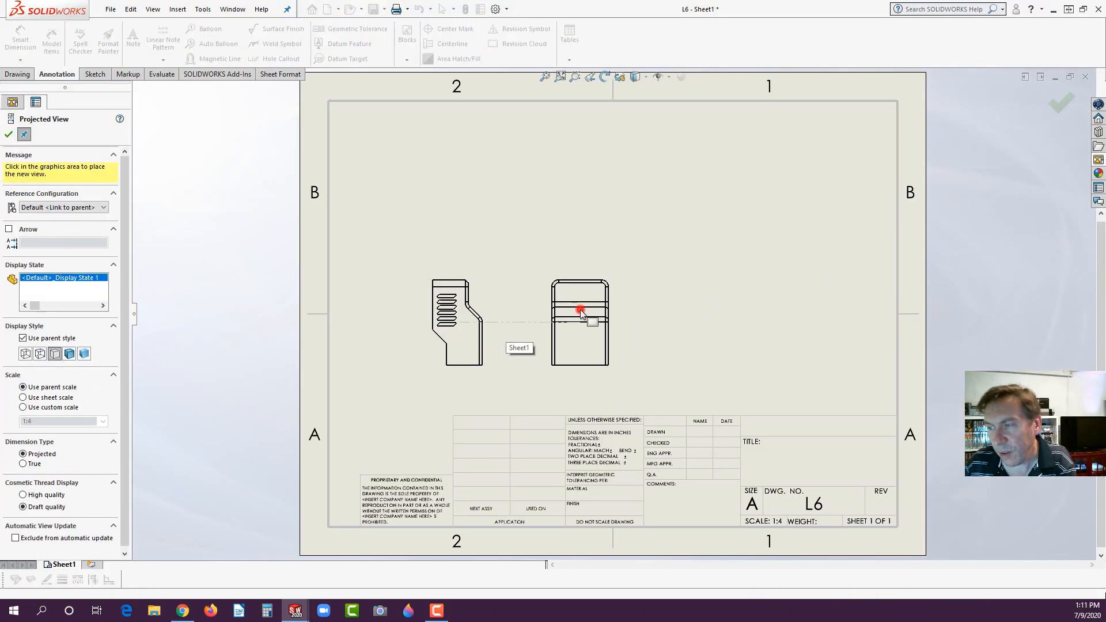
{"action": "left_click", "coordinate": [446, 205]}
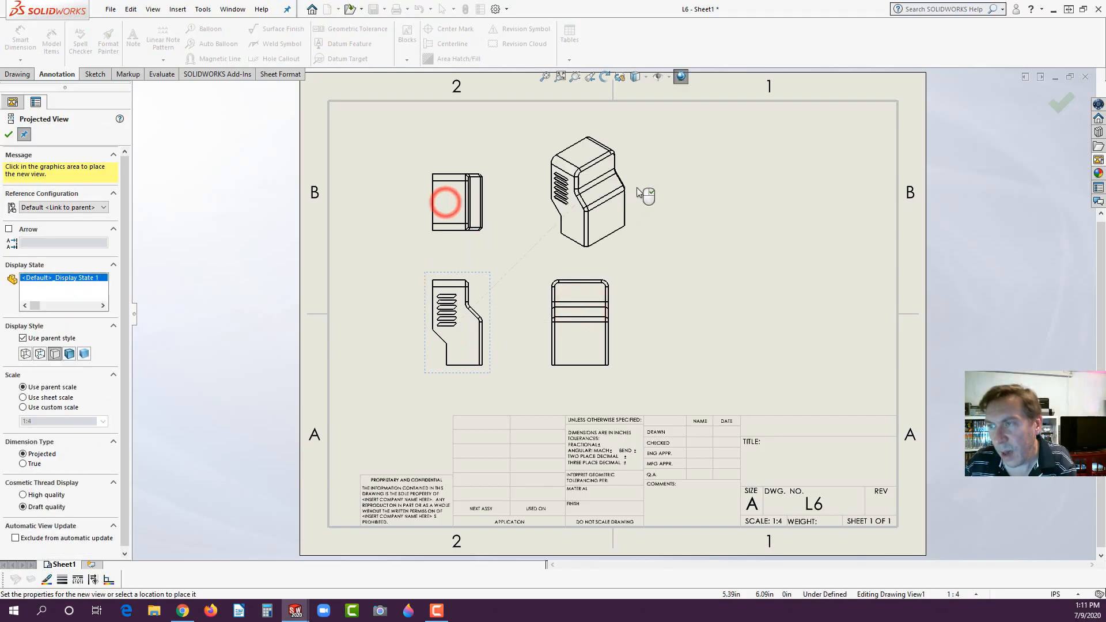
{"action": "left_click", "coordinate": [658, 168]}
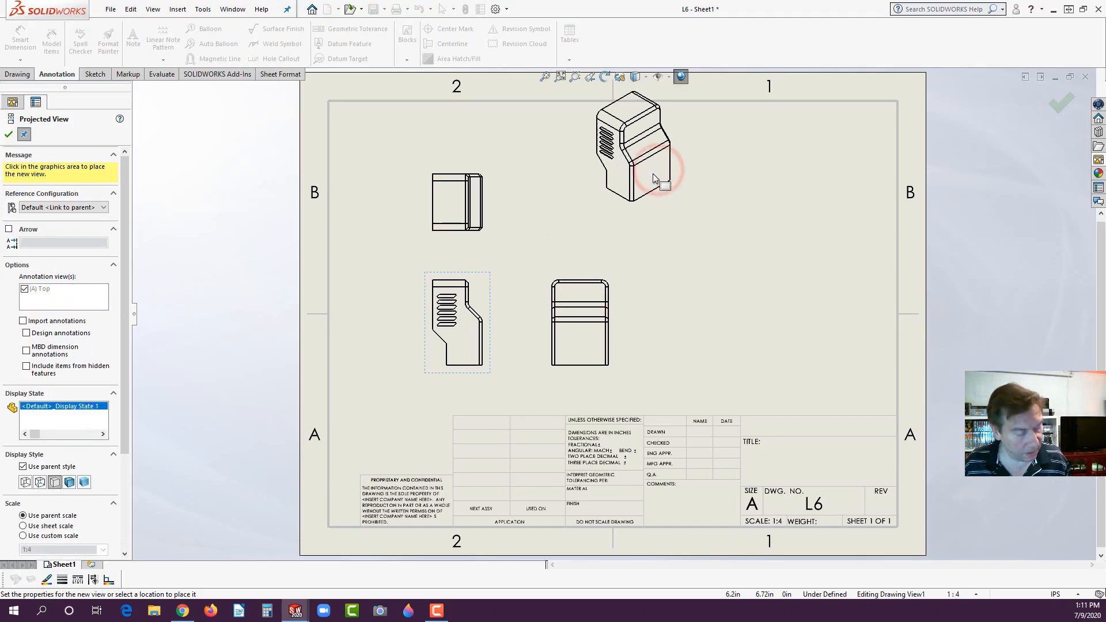
{"action": "key", "text": "Escape"}
{"action": "left_click_drag", "start_coordinate": [660, 216], "coordinate": [795, 236]}
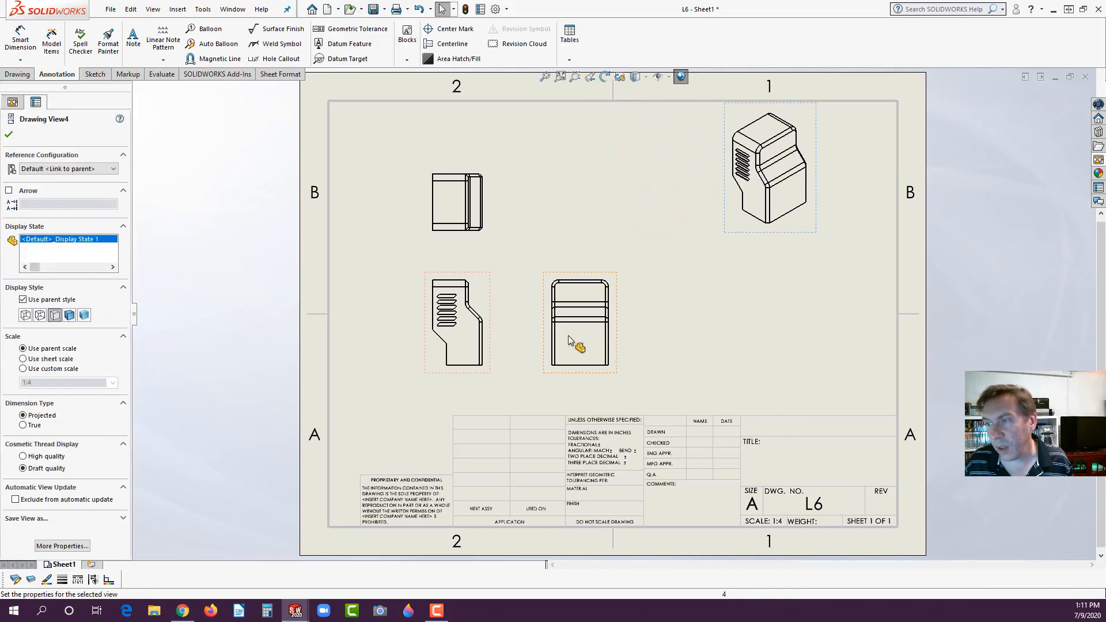
Create a vertical section view A-A through the middle of the projected right view and place it to that view's right.
{"action": "left_click", "coordinate": [583, 369]}
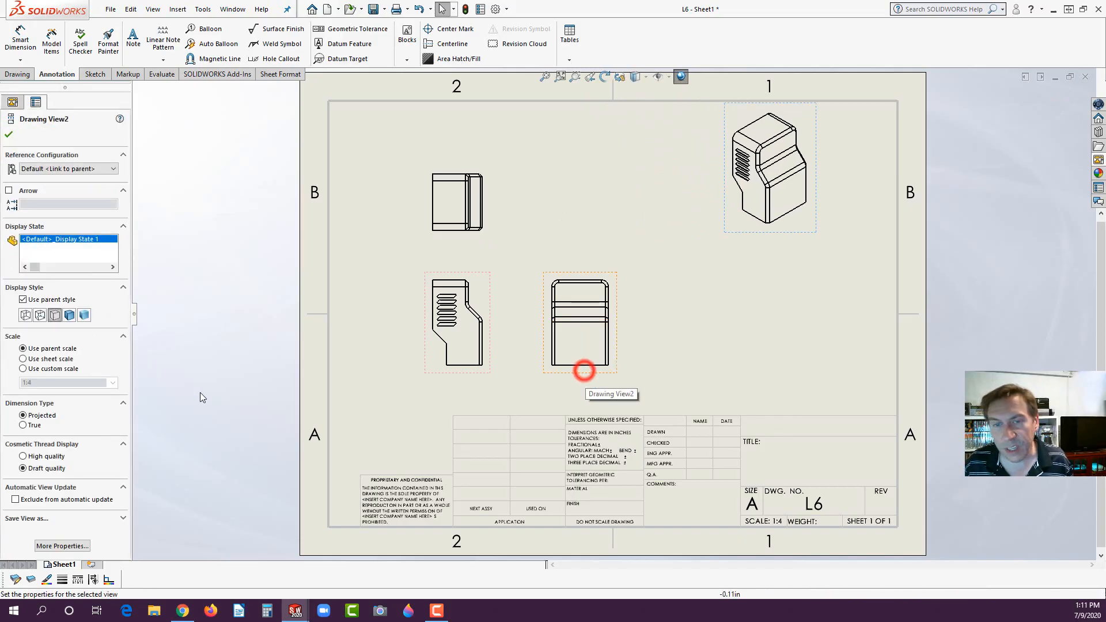
{"action": "left_click", "coordinate": [19, 75]}
{"action": "left_click", "coordinate": [103, 41]}
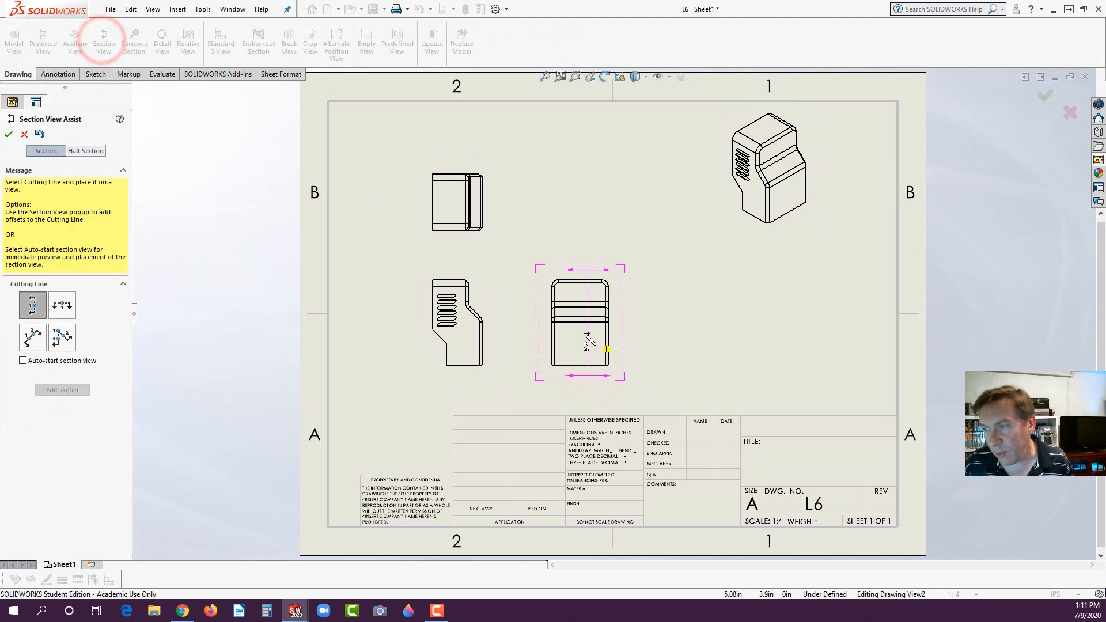
{"action": "left_click", "coordinate": [580, 317]}
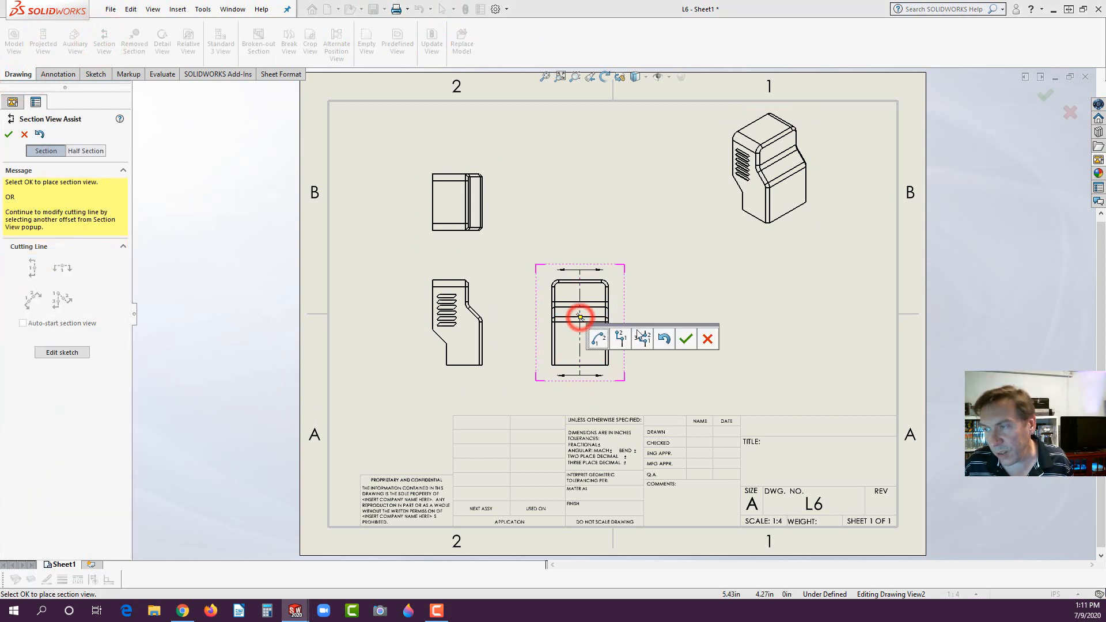
{"action": "left_click", "coordinate": [686, 338]}
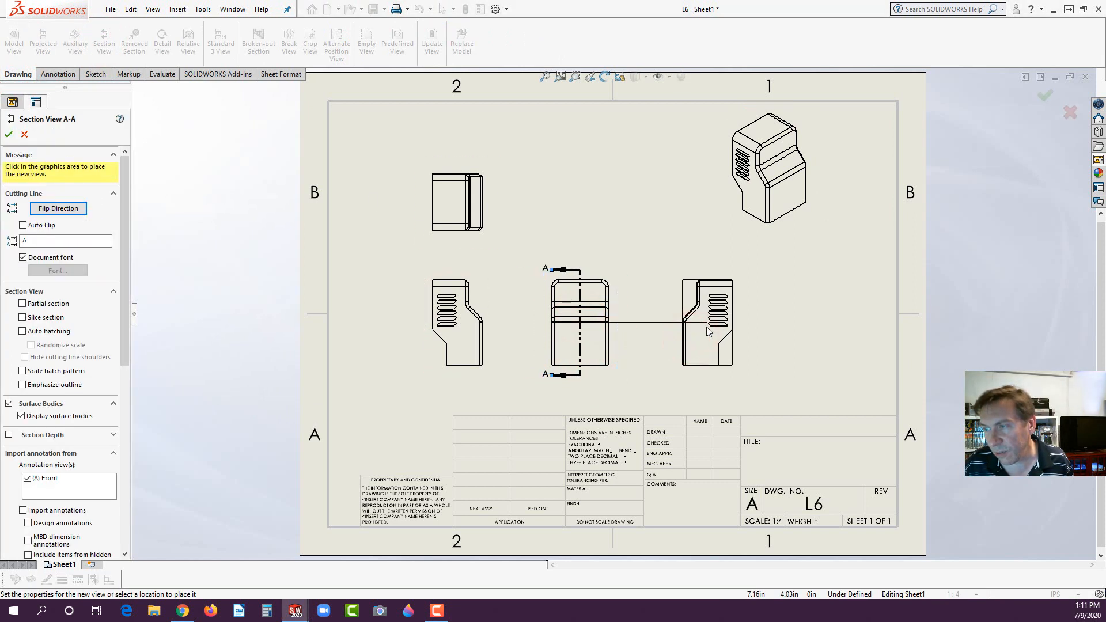
{"action": "left_click", "coordinate": [706, 327]}
{"action": "left_click", "coordinate": [514, 326]}
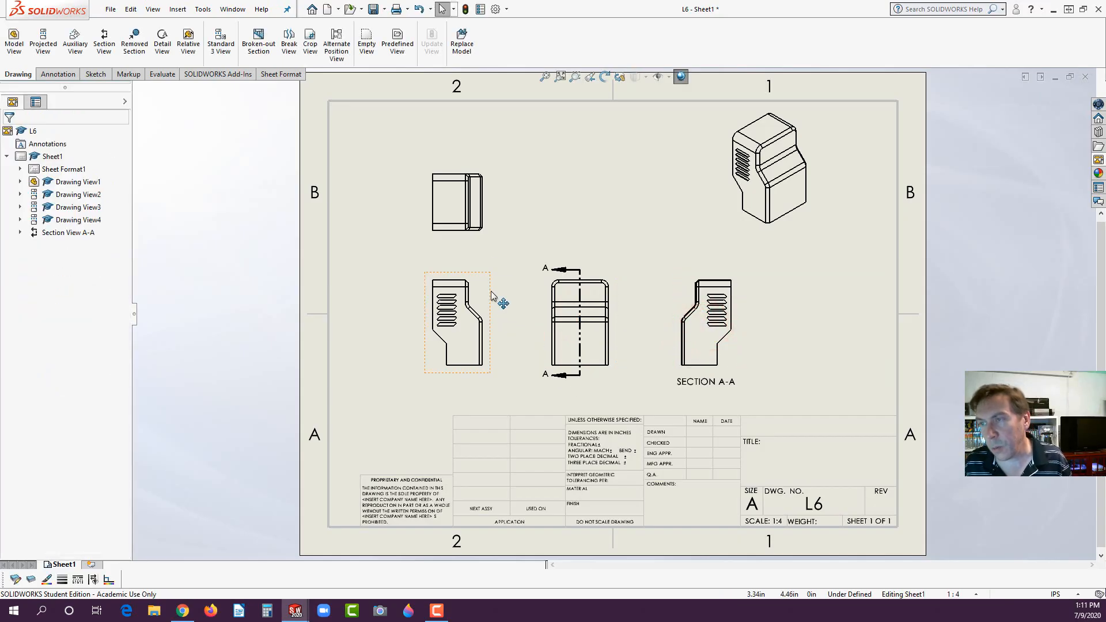
Create detail view B from a circle of about 0.68 in radius around the front view's upper slots and place it above the right view.
{"action": "scroll", "coordinate": [471, 295], "scroll_direction": "down", "scroll_amount": 5}
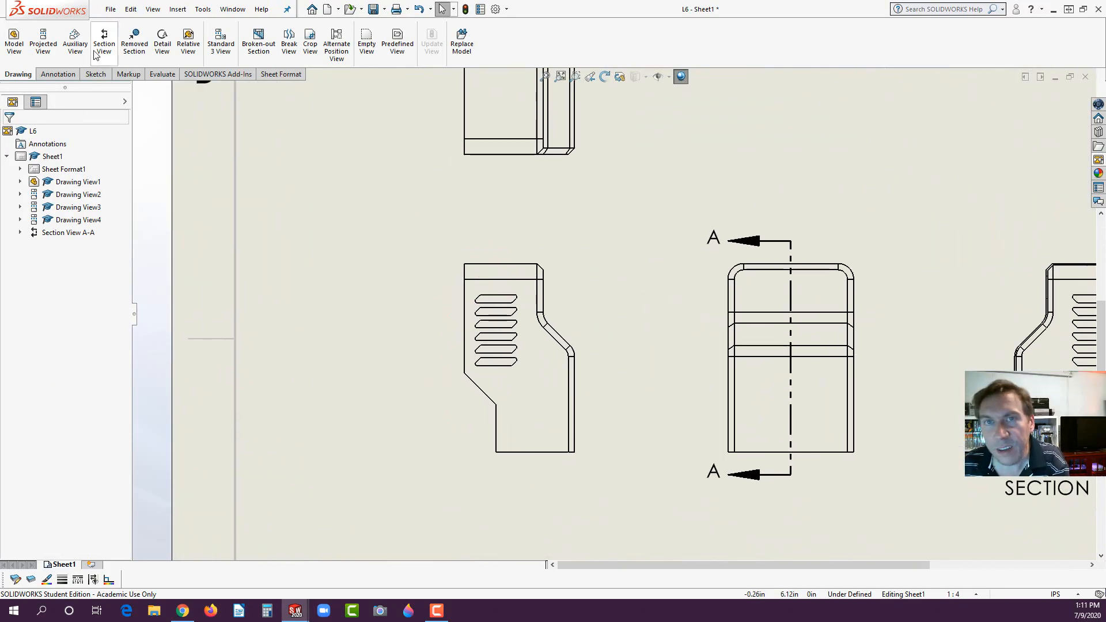
{"action": "left_click", "coordinate": [159, 38]}
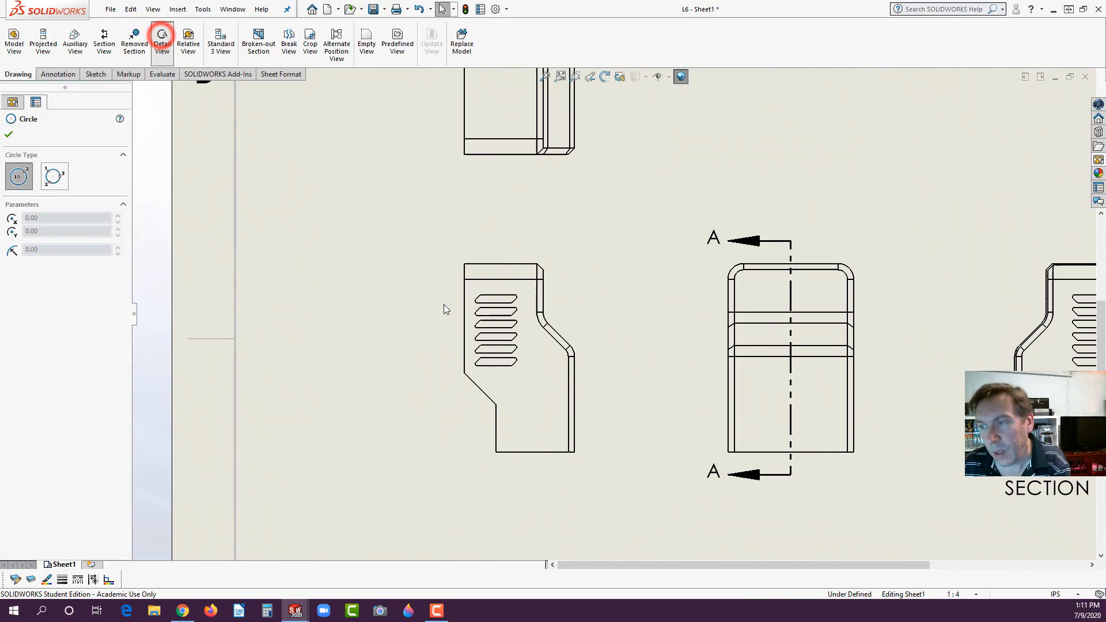
{"action": "left_click", "coordinate": [494, 303]}
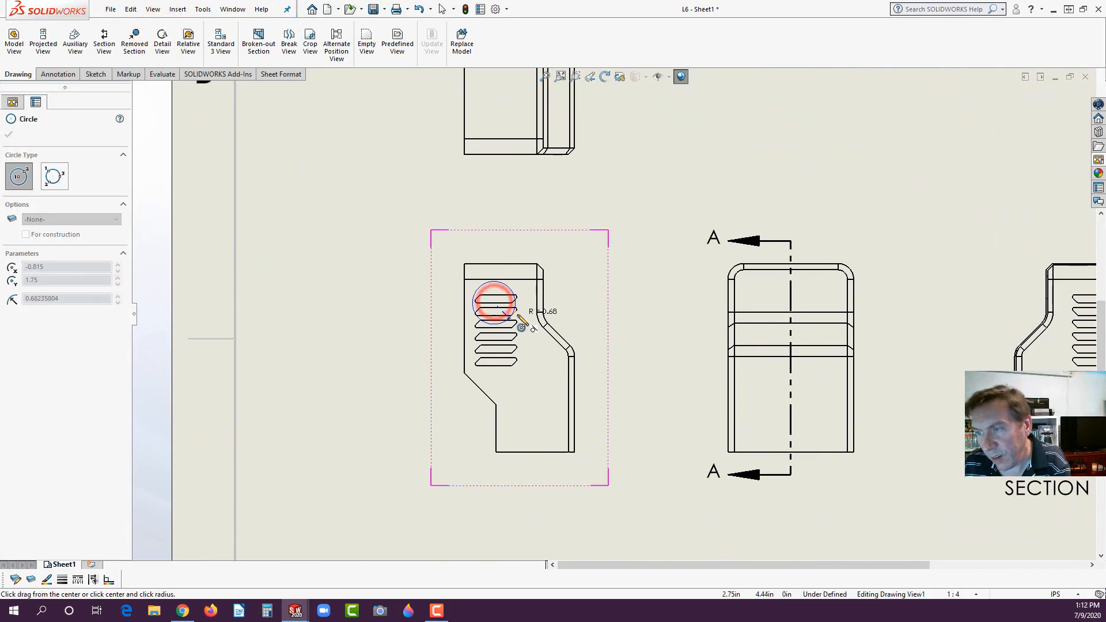
{"action": "left_click", "coordinate": [517, 313]}
{"action": "scroll", "coordinate": [616, 315], "scroll_direction": "up", "scroll_amount": 3}
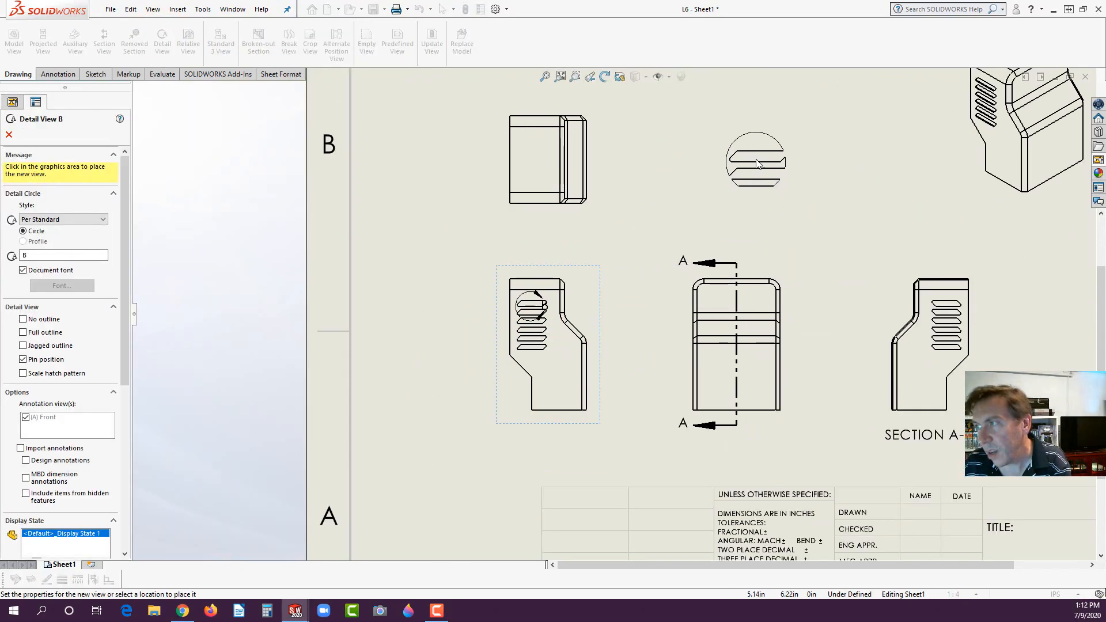
{"action": "left_click", "coordinate": [768, 137]}
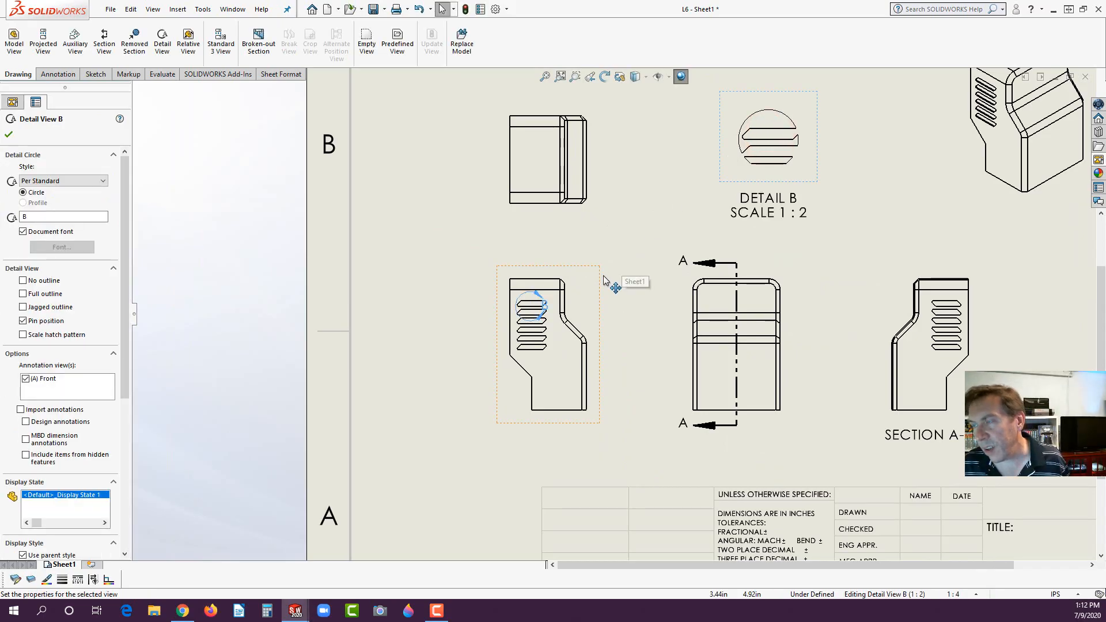
{"action": "key", "text": "Escape"}
Enlarge the detail circle on the front view until it reaches the part's outer vertical edge.
{"action": "scroll", "coordinate": [561, 296], "scroll_direction": "down", "scroll_amount": 3}
{"action": "left_click", "coordinate": [556, 317]}
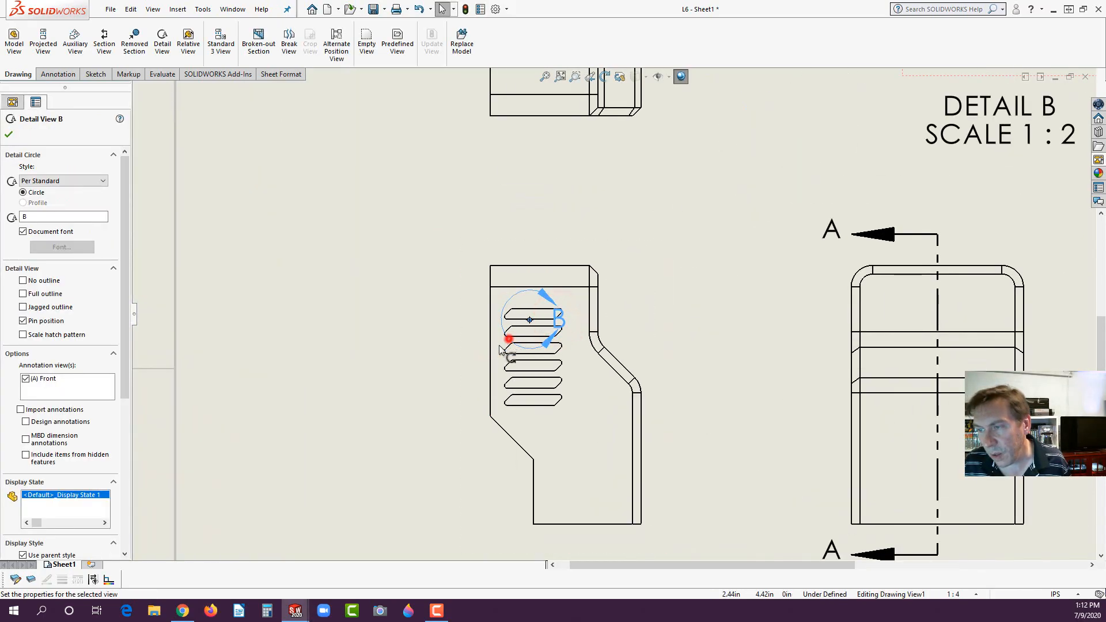
{"action": "left_click_drag", "start_coordinate": [500, 349], "coordinate": [499, 348]}
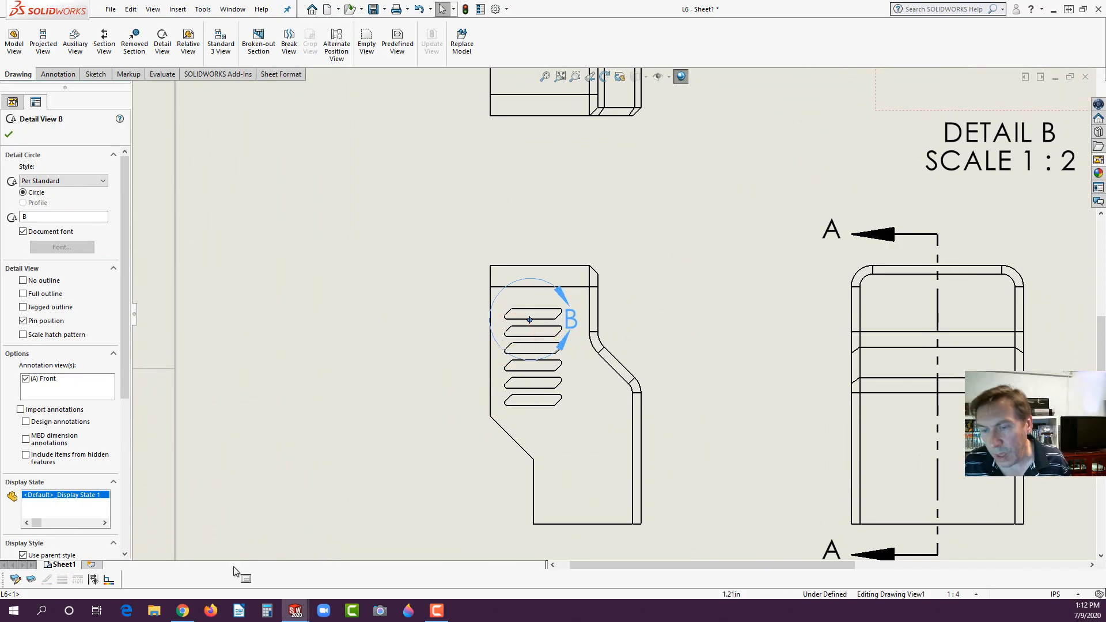
Check the detail callout in the reference PDF, set the detail circle style to With Leader, and place label B outside the front view's slotted side.
{"action": "left_click", "coordinate": [180, 615]}
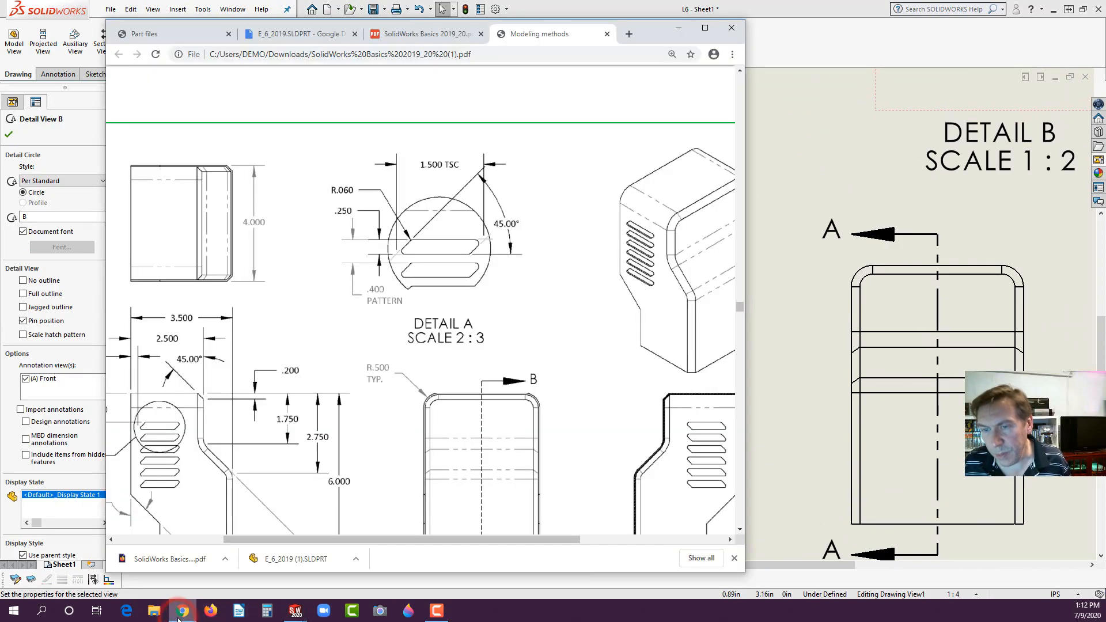
{"action": "scroll", "coordinate": [300, 494], "scroll_direction": "up", "scroll_amount": 2}
{"action": "scroll", "coordinate": [301, 495], "scroll_direction": "down", "scroll_amount": 4}
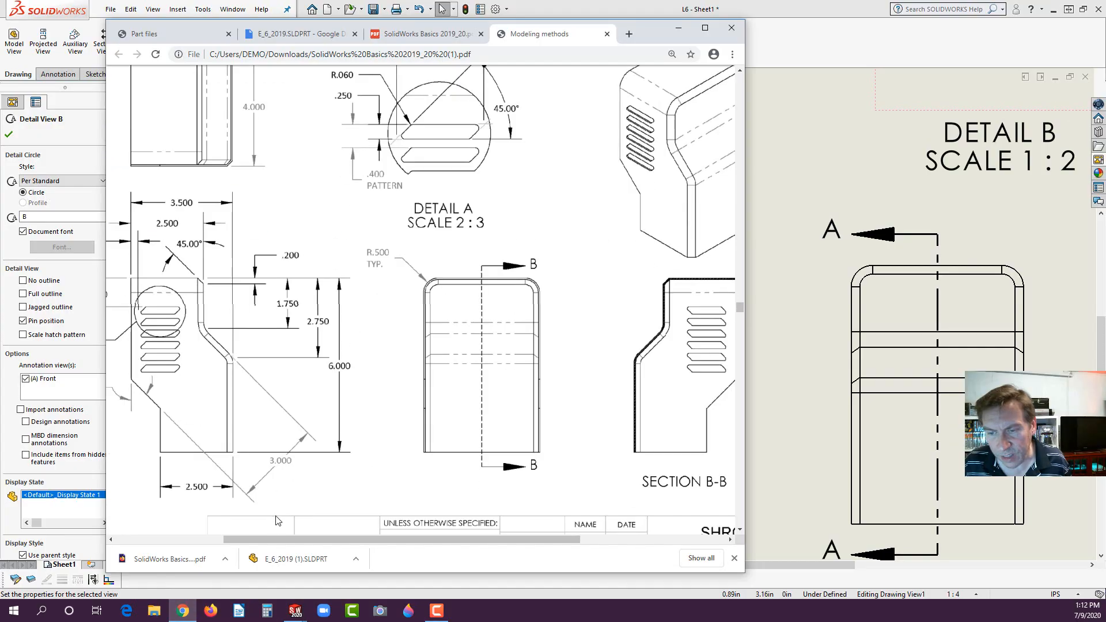
{"action": "left_click_drag", "start_coordinate": [266, 539], "coordinate": [196, 540]}
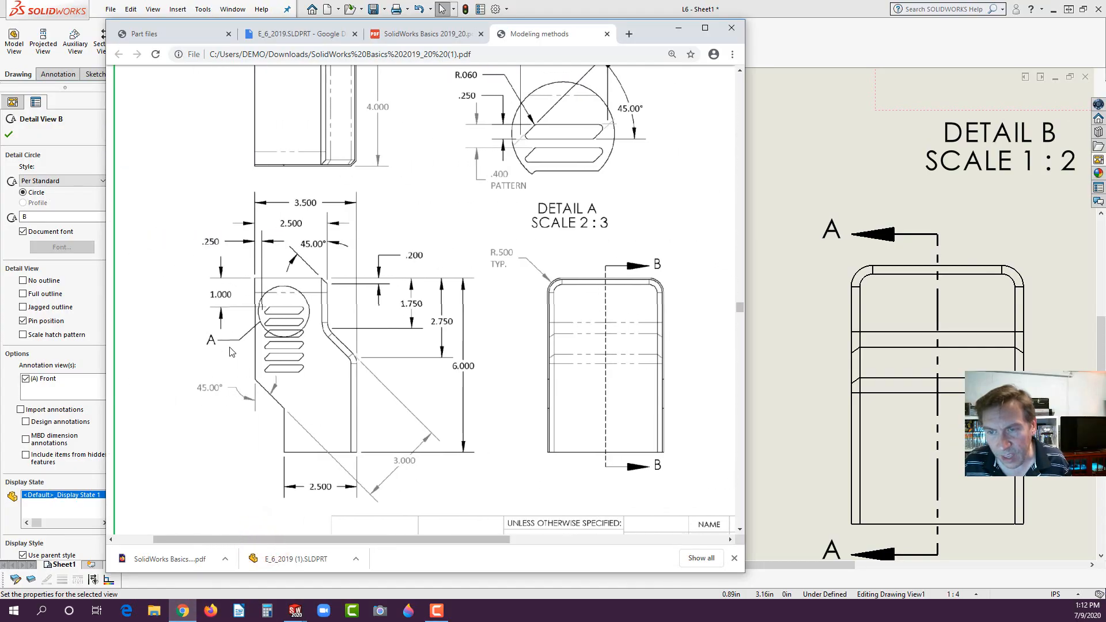
{"action": "left_click", "coordinate": [83, 507]}
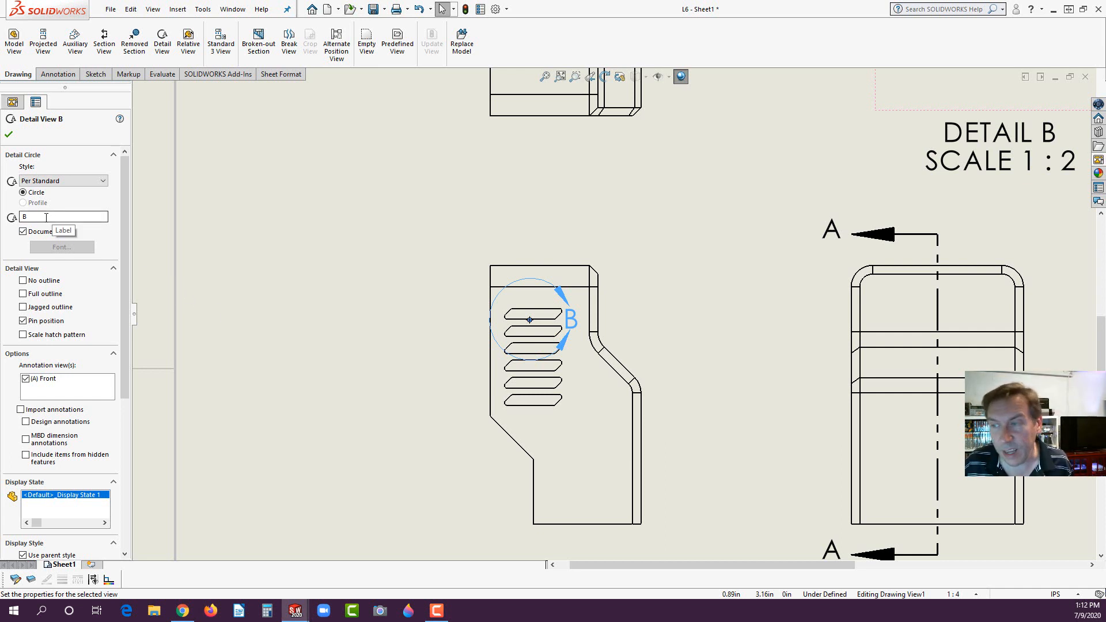
{"action": "left_click", "coordinate": [44, 181]}
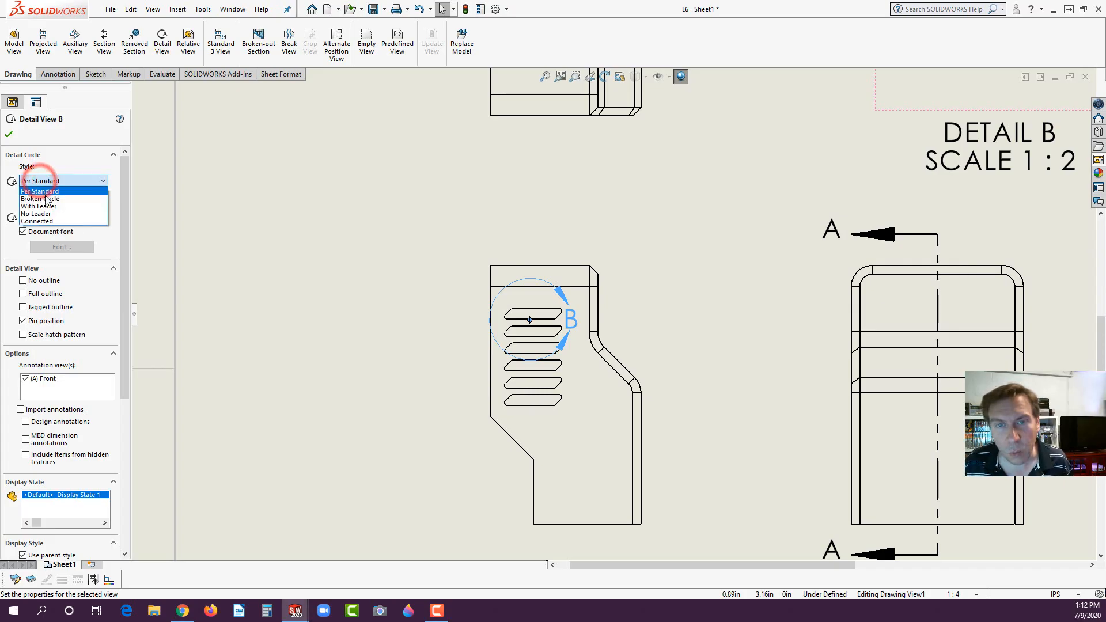
{"action": "left_click", "coordinate": [46, 202]}
{"action": "left_click_drag", "start_coordinate": [587, 320], "coordinate": [409, 367]}
{"action": "scroll", "coordinate": [389, 431], "scroll_direction": "up", "scroll_amount": 4}
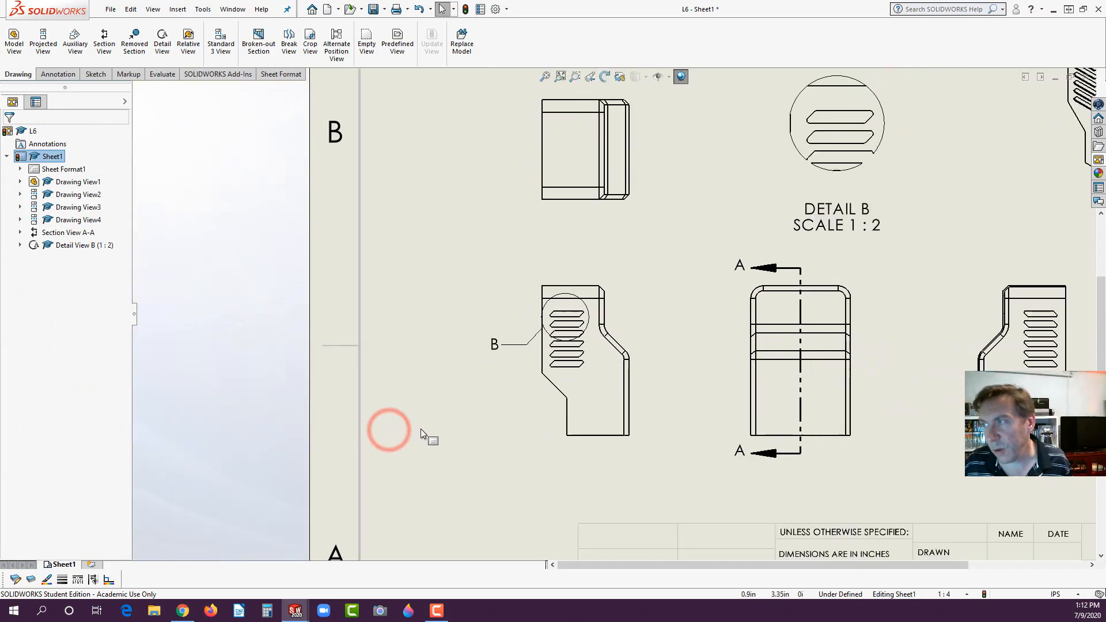
{"action": "scroll", "coordinate": [727, 242], "scroll_direction": "down", "scroll_amount": 2}
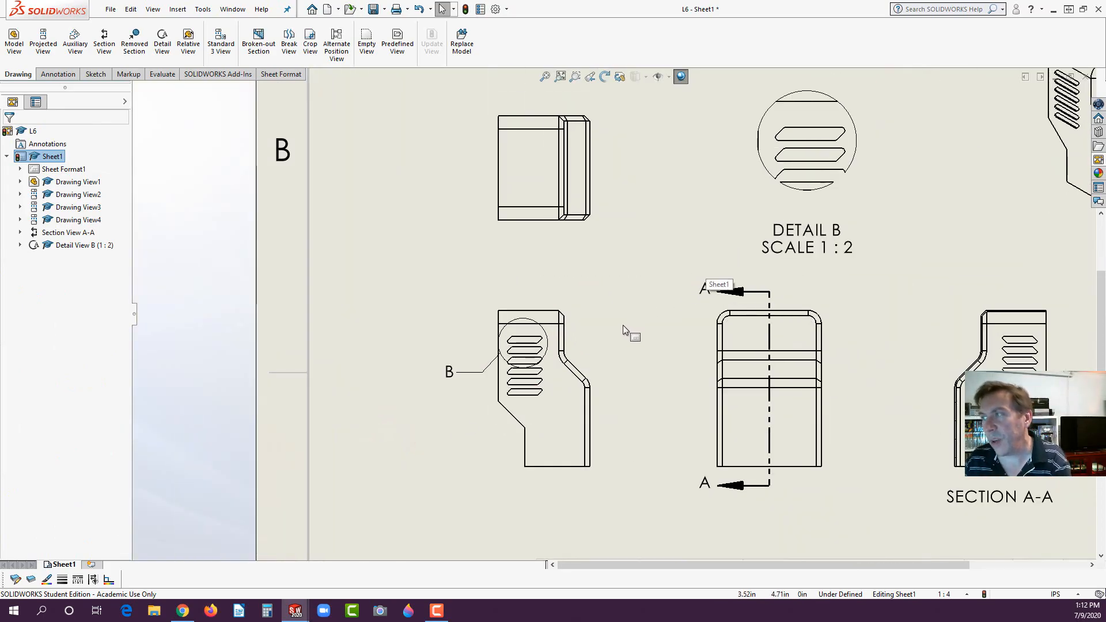
{"action": "scroll", "coordinate": [623, 325], "scroll_direction": "up", "scroll_amount": 2}
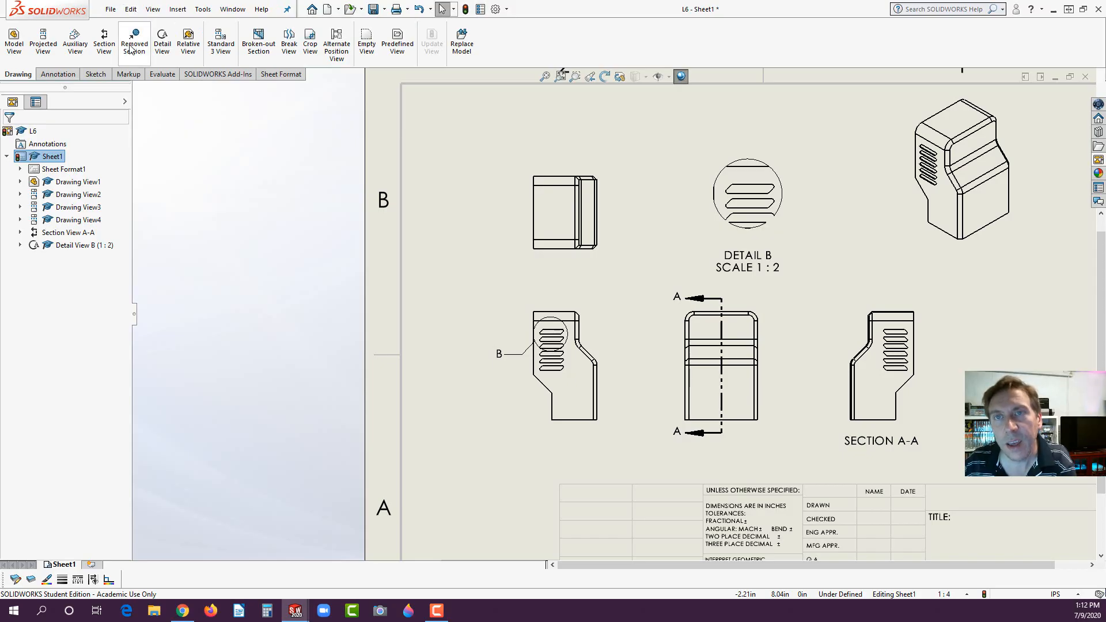
Insert model item dimensions into all views for the main body feature and the slot feature.
{"action": "left_click", "coordinate": [68, 74]}
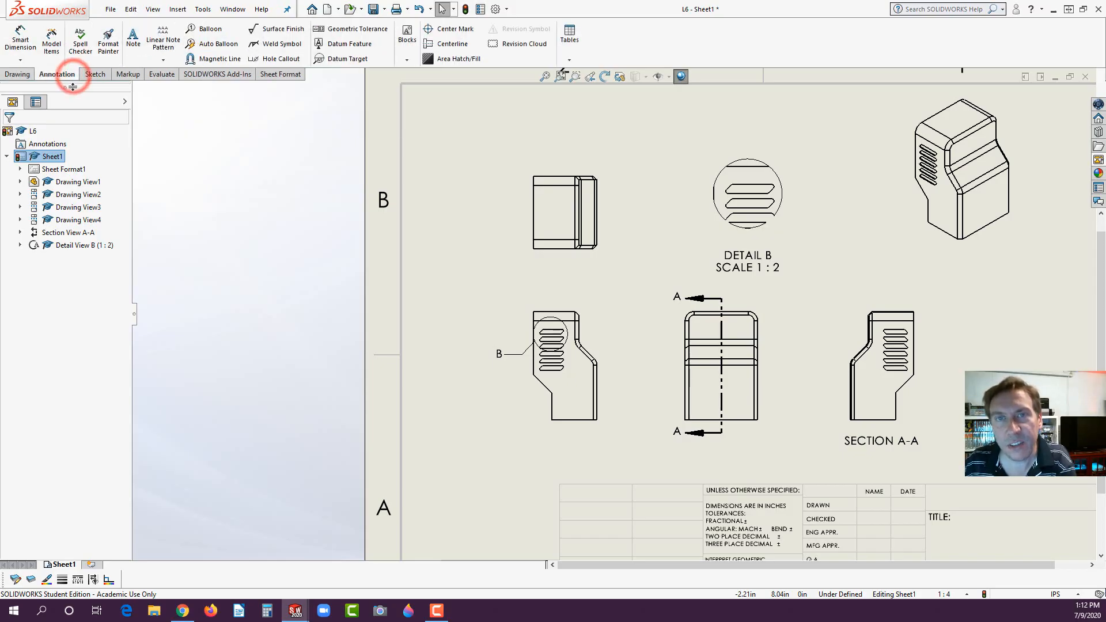
{"action": "left_click", "coordinate": [51, 47]}
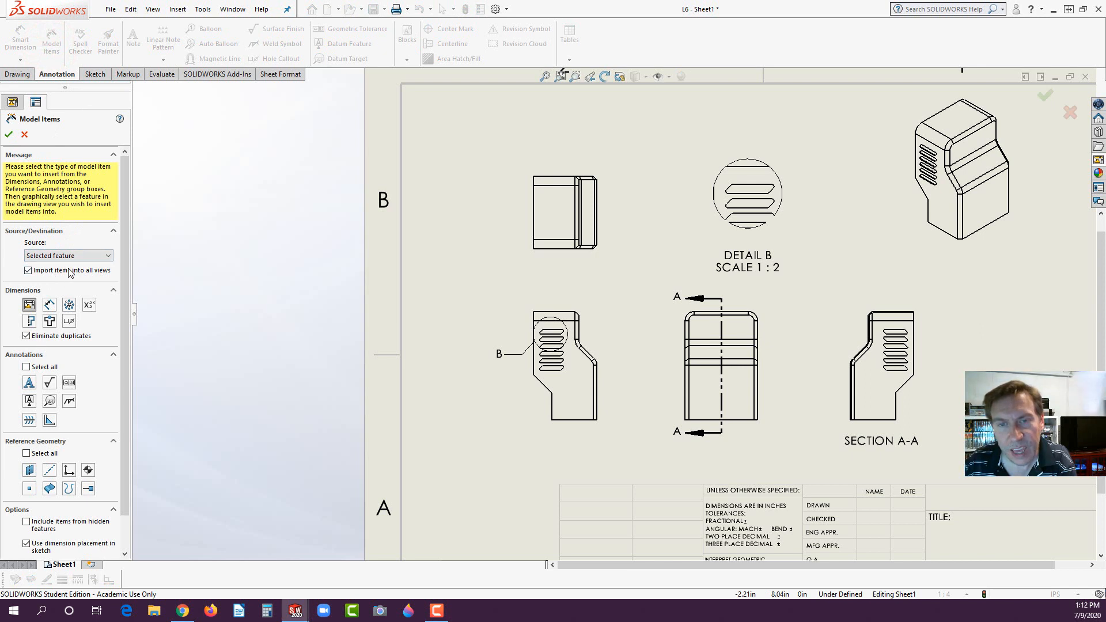
{"action": "left_click", "coordinate": [575, 387]}
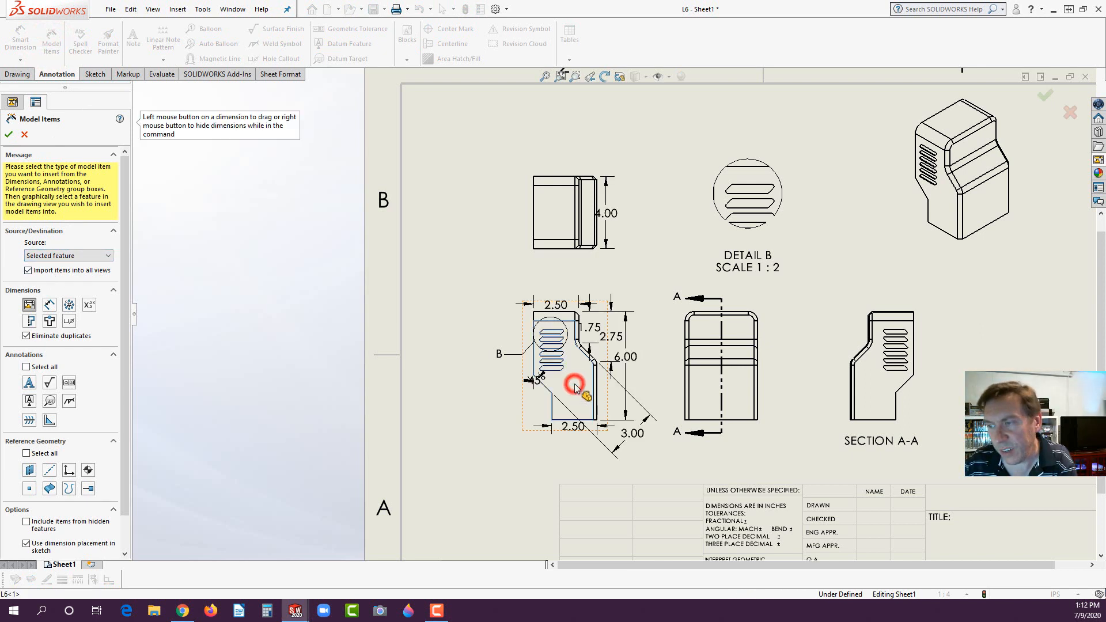
{"action": "left_click", "coordinate": [752, 186]}
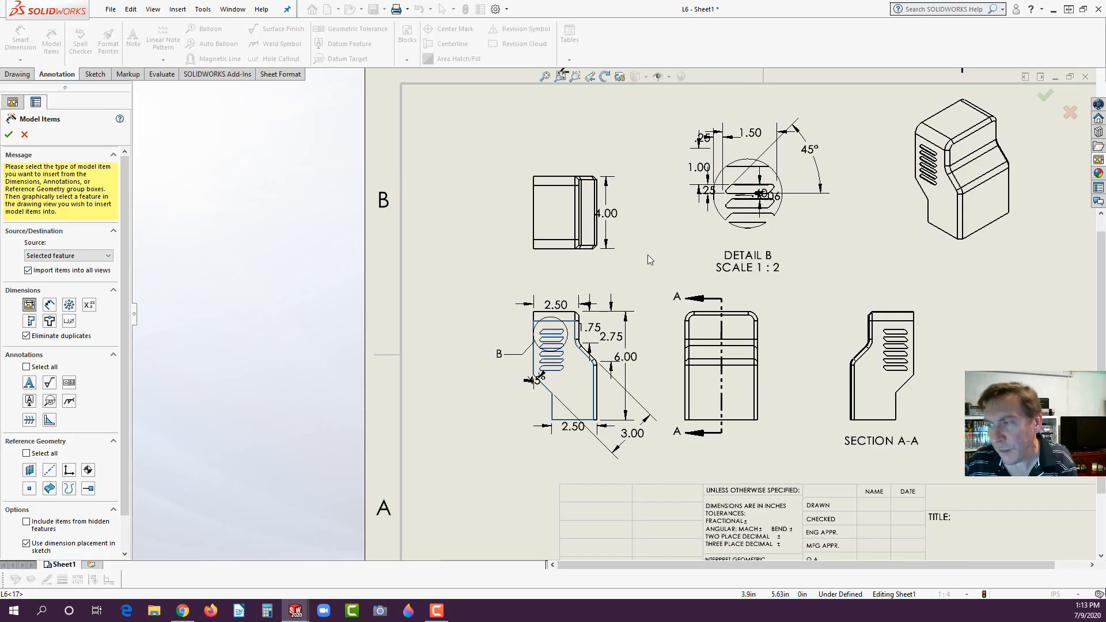
{"action": "left_click", "coordinate": [9, 134]}
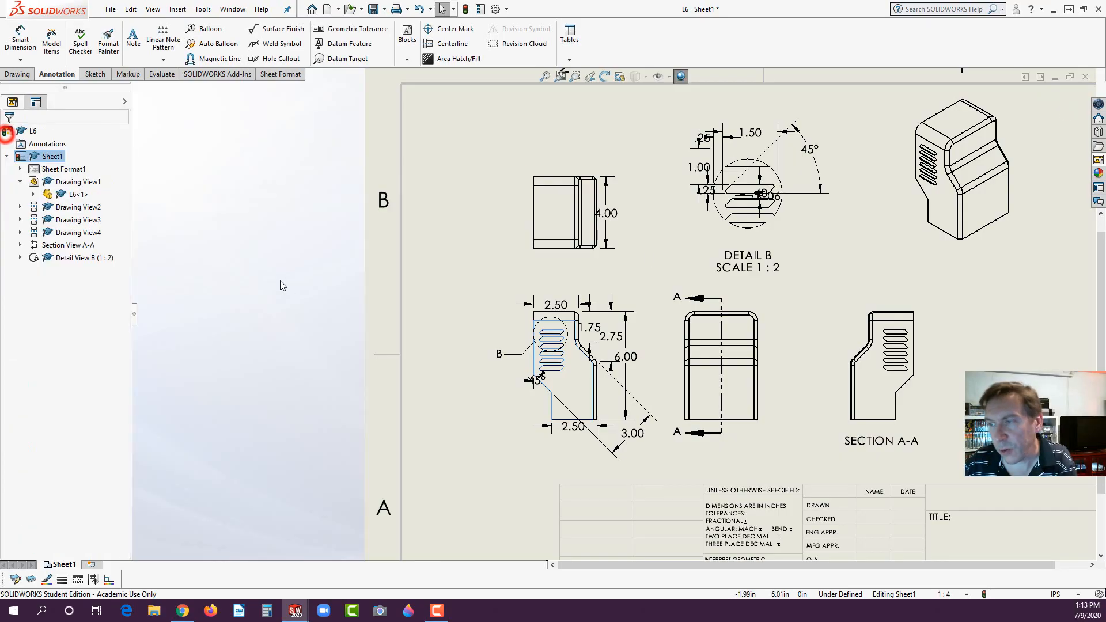
Move the top view's 4.00 and the detail view's 1.50 dimensions outward, and transfer the 1.00 dimension from the detail view to the front view.
{"action": "scroll", "coordinate": [742, 207], "scroll_direction": "down", "scroll_amount": 2}
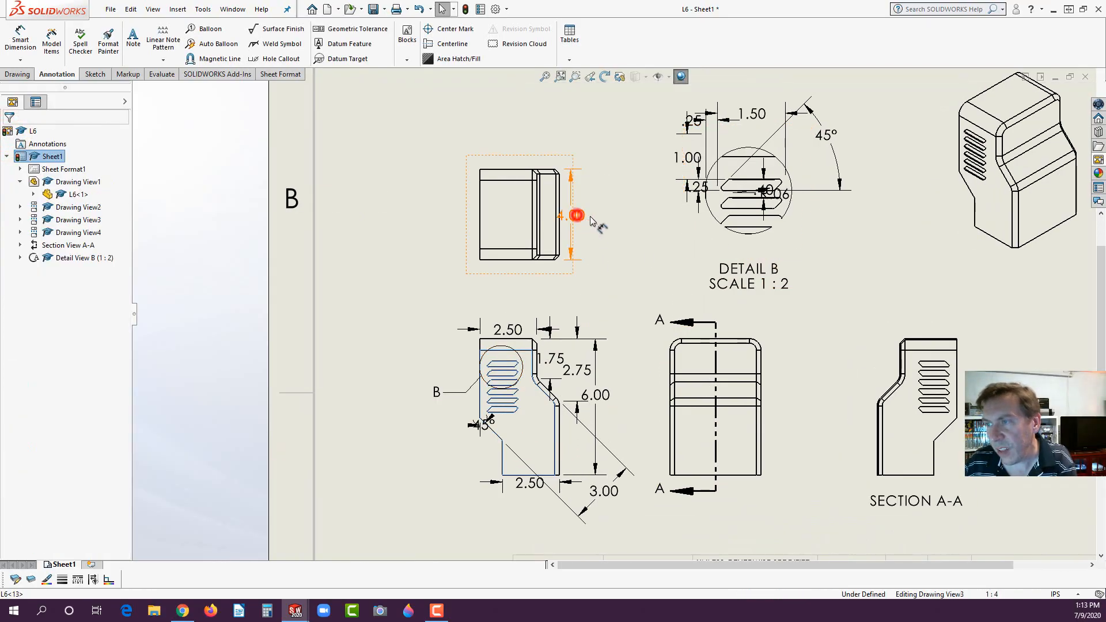
{"action": "left_click_drag", "start_coordinate": [582, 218], "coordinate": [606, 218]}
{"action": "left_click_drag", "start_coordinate": [758, 114], "coordinate": [758, 99]}
{"action": "left_click_drag", "start_coordinate": [684, 159], "coordinate": [646, 165]}
{"action": "left_click", "coordinate": [594, 141]}
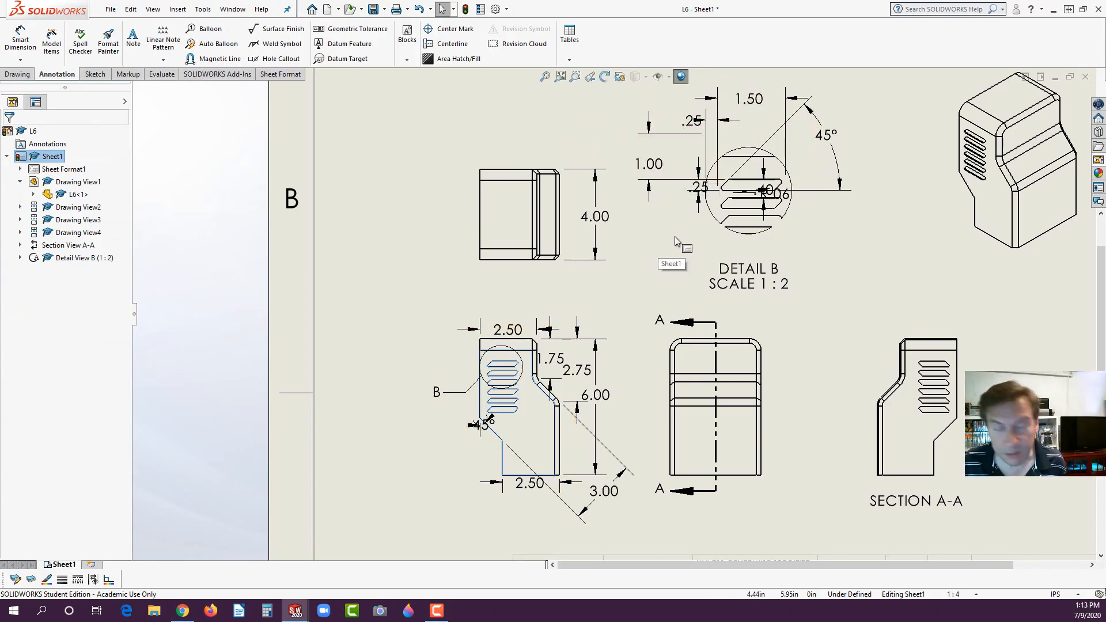
{"action": "left_click_drag", "start_coordinate": [658, 165], "coordinate": [426, 354], "text": "shift"}
{"action": "left_click", "coordinate": [366, 286]}
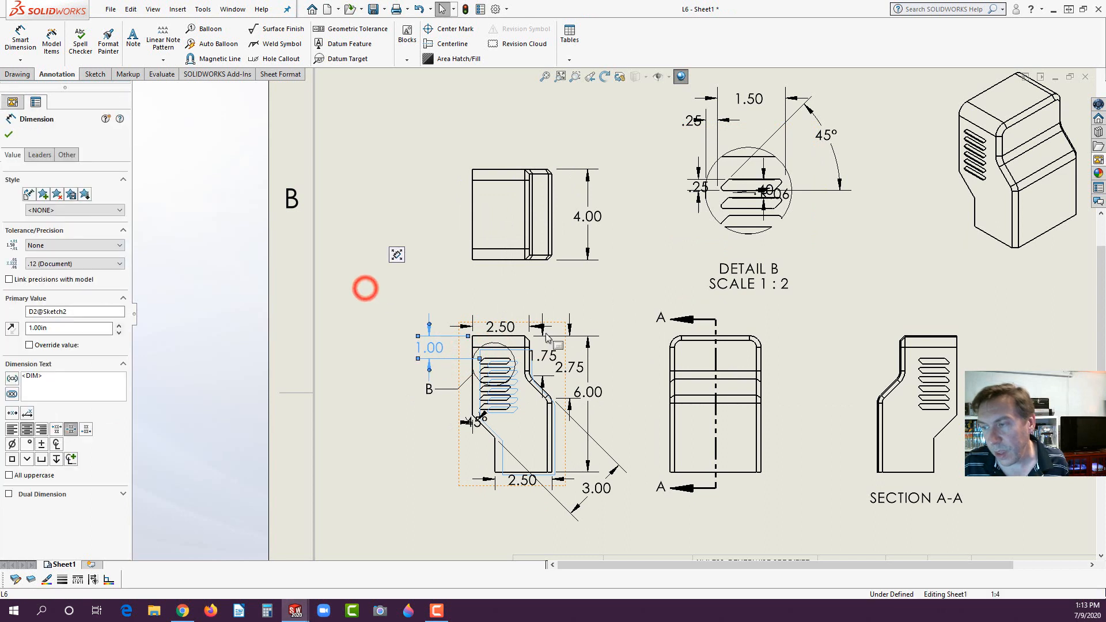
Spread out the front view's upper 2.50, 6.00, 2.75, 1.75 and 45° dimensions so they clear the geometry and each other.
{"action": "left_click_drag", "start_coordinate": [501, 325], "coordinate": [504, 300]}
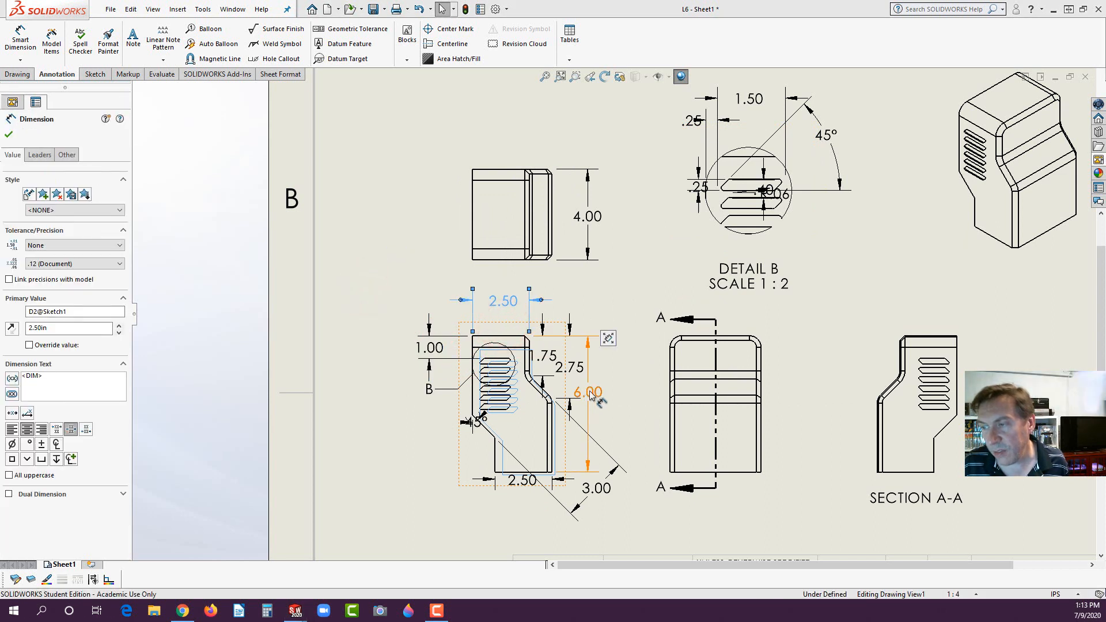
{"action": "left_click_drag", "start_coordinate": [588, 395], "coordinate": [622, 408]}
{"action": "left_click_drag", "start_coordinate": [579, 371], "coordinate": [552, 358]}
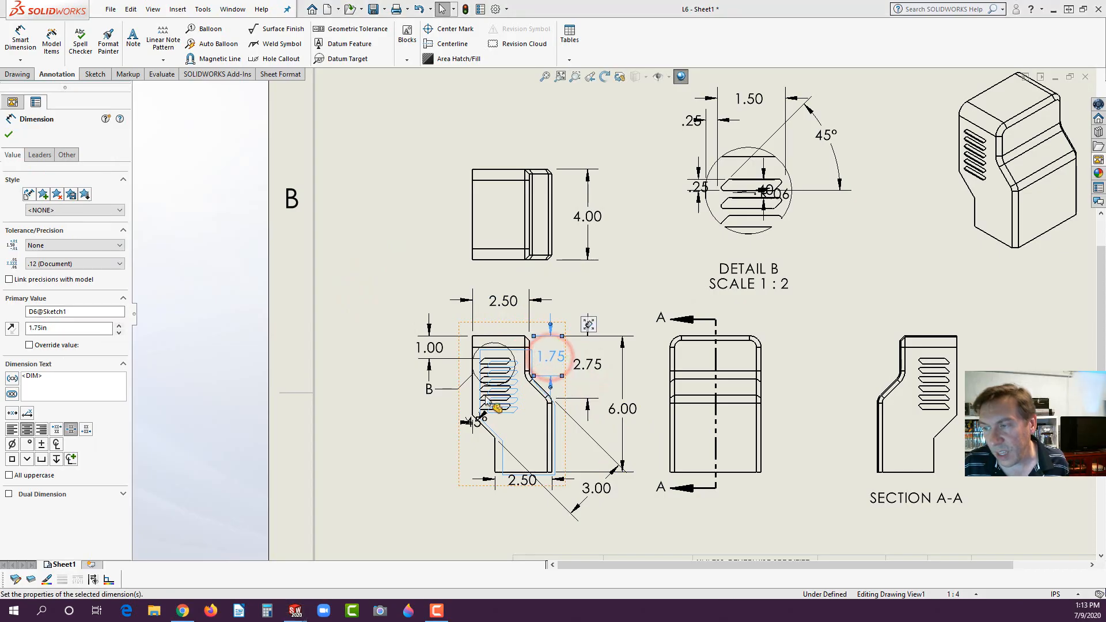
{"action": "left_click", "coordinate": [387, 464]}
{"action": "left_click", "coordinate": [480, 423]}
{"action": "left_click_drag", "start_coordinate": [484, 448], "coordinate": [483, 446]}
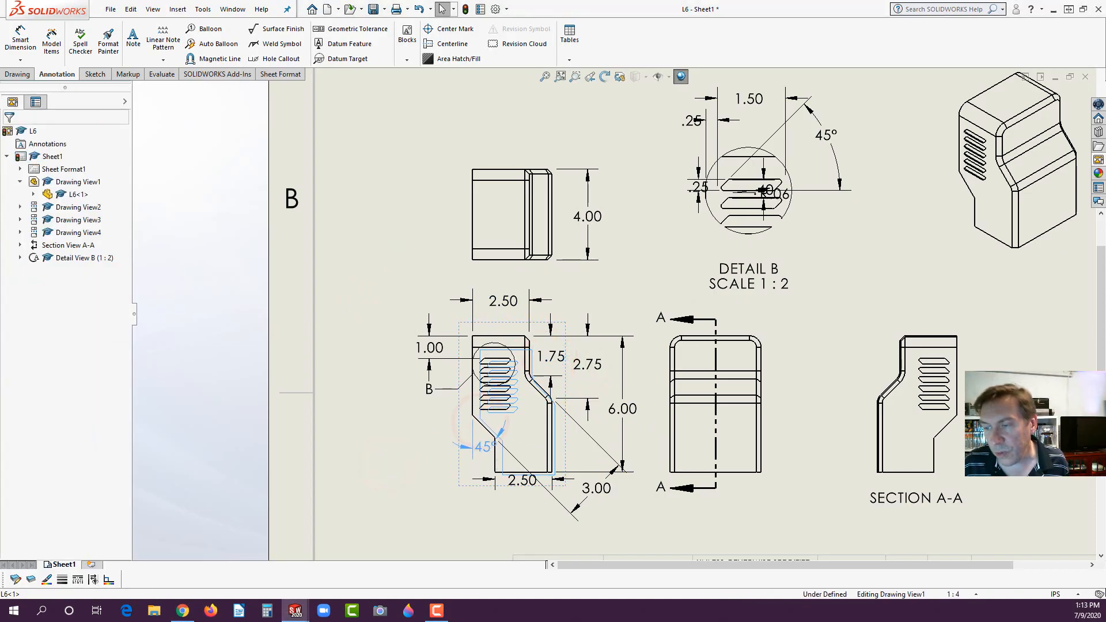
Set the document's dimension font height to .062 in.
{"action": "left_click", "coordinate": [496, 10]}
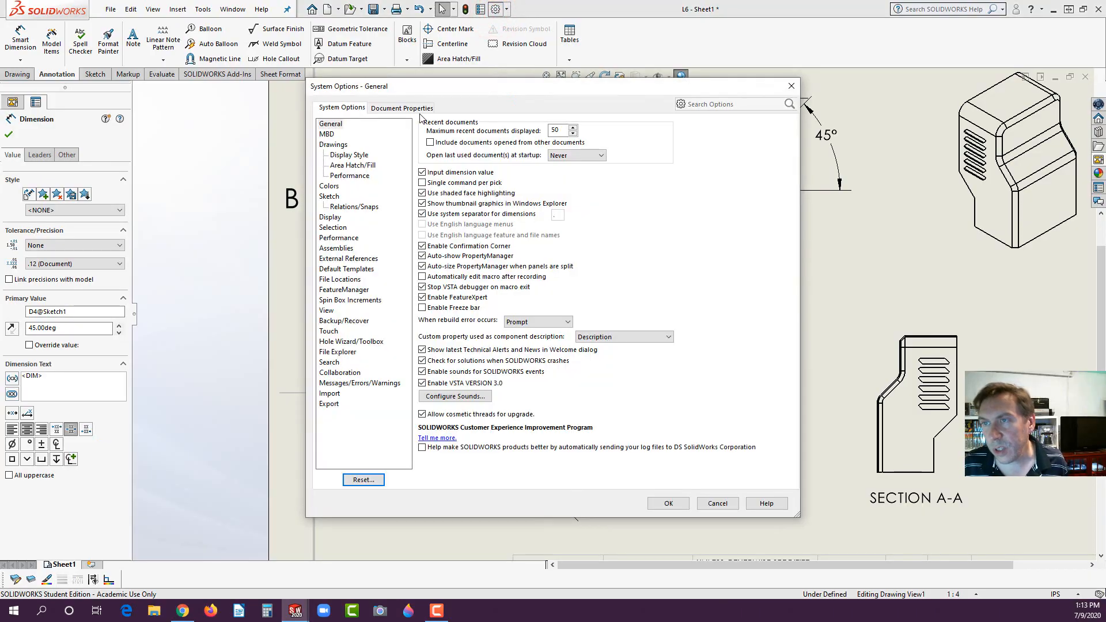
{"action": "left_click", "coordinate": [419, 107]}
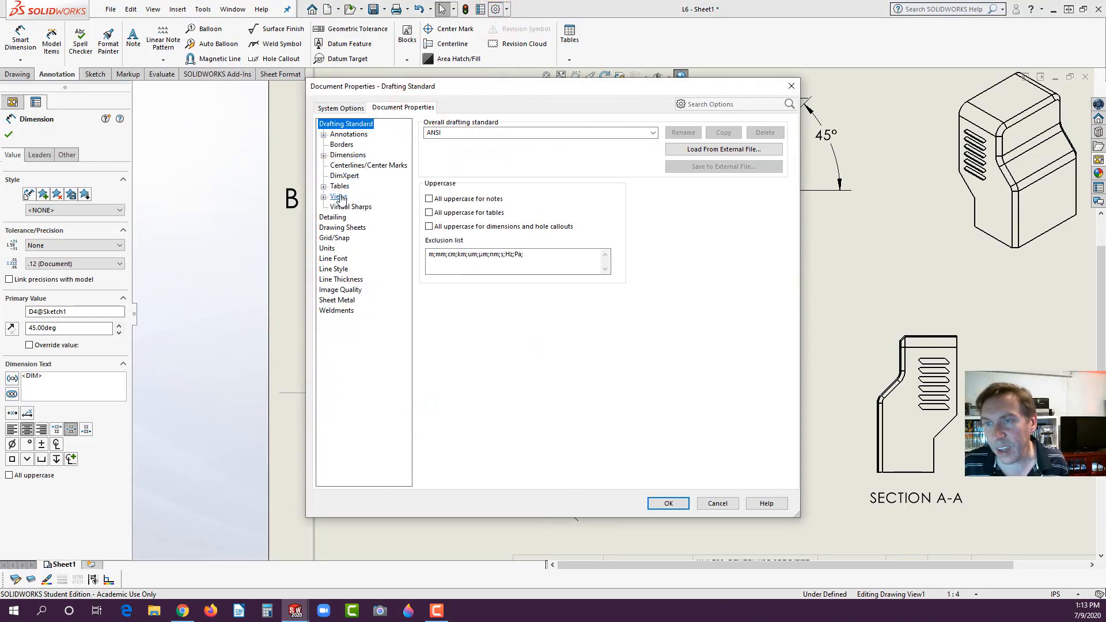
{"action": "left_click", "coordinate": [348, 155]}
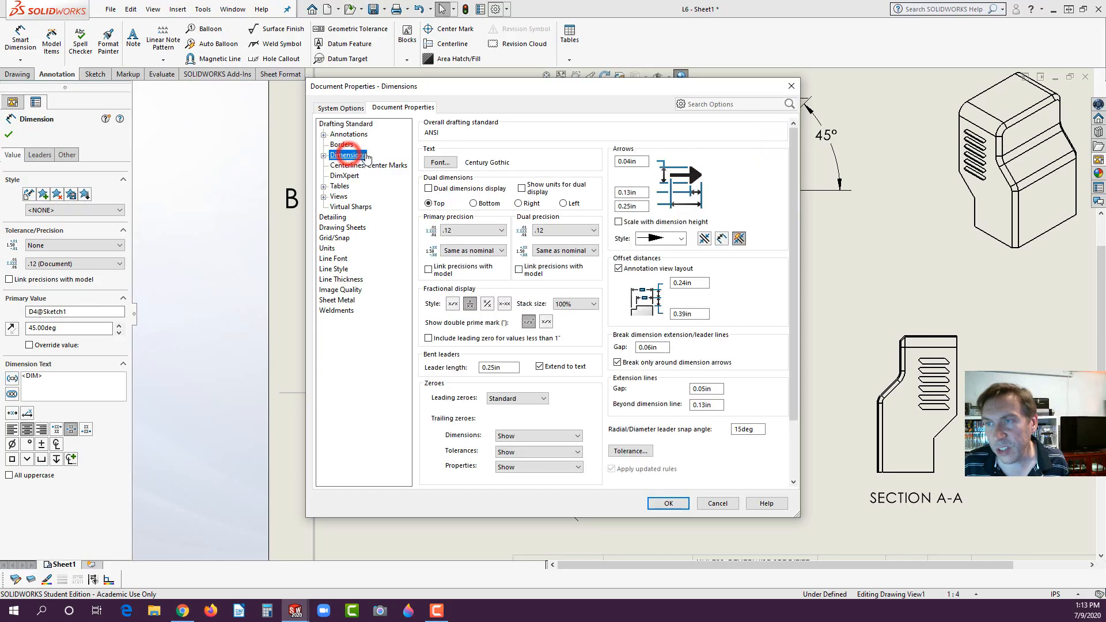
{"action": "left_click", "coordinate": [439, 162]}
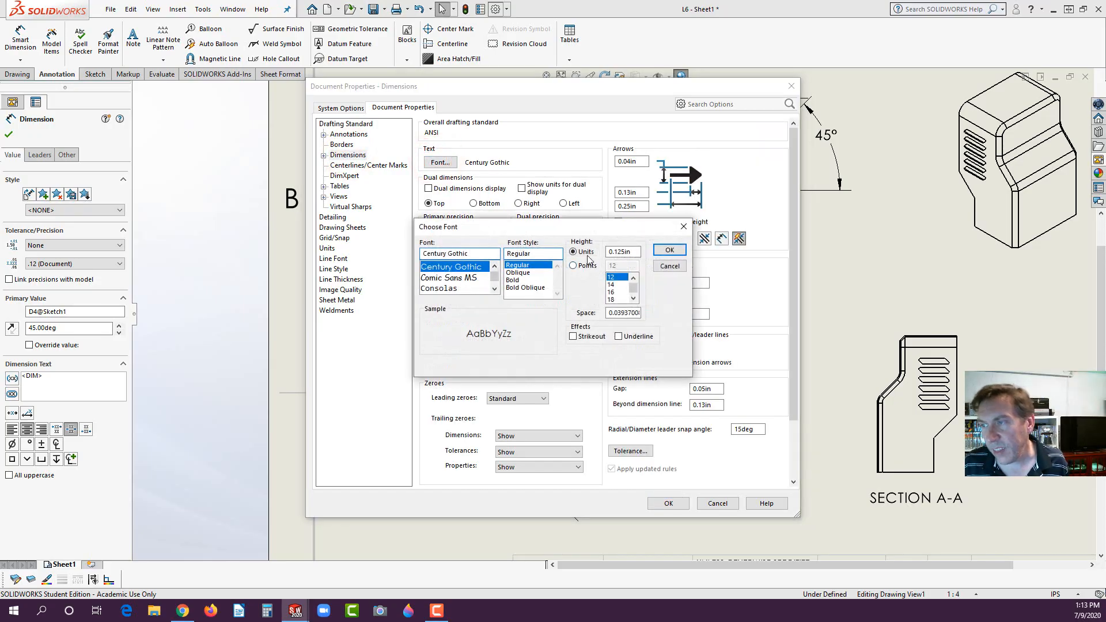
{"action": "type", "text": ".062"}
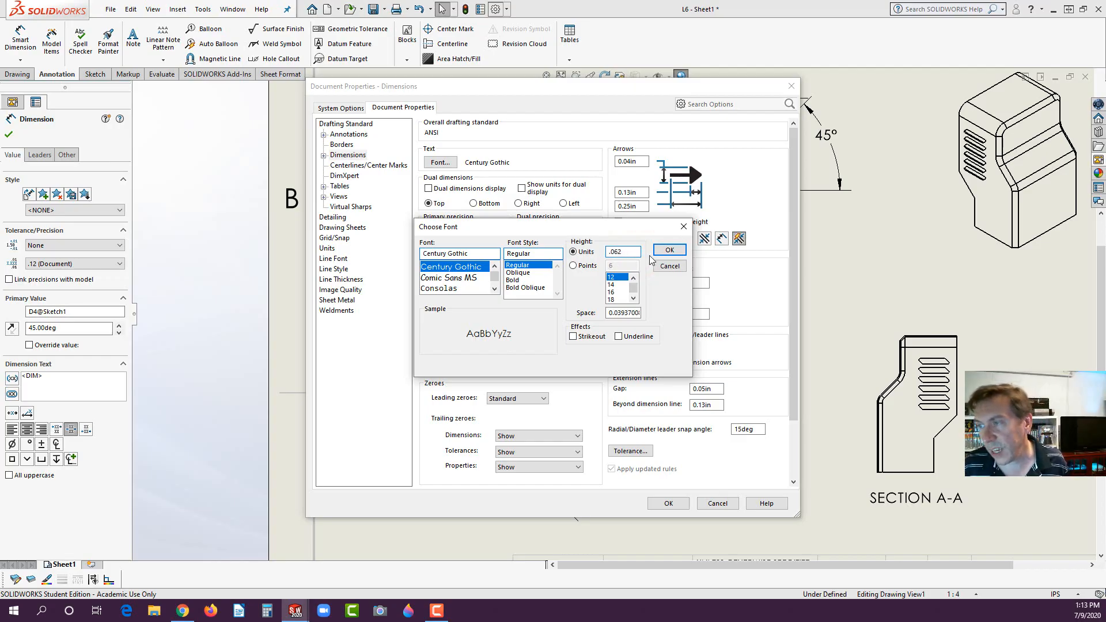
{"action": "left_click", "coordinate": [667, 252]}
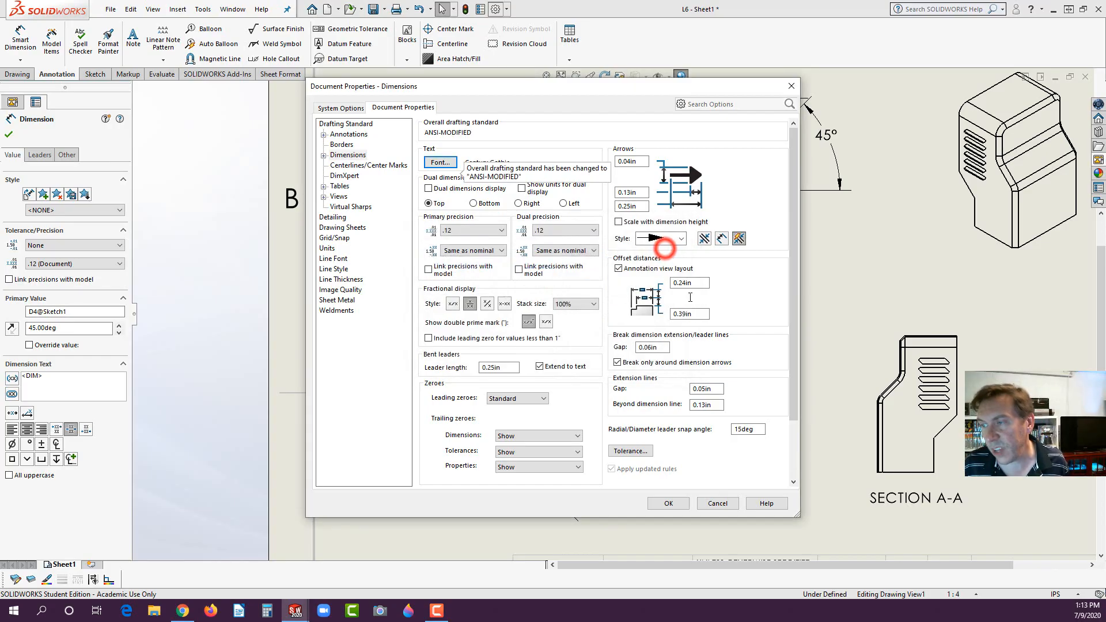
{"action": "left_click", "coordinate": [667, 503]}
{"action": "left_click", "coordinate": [427, 489]}
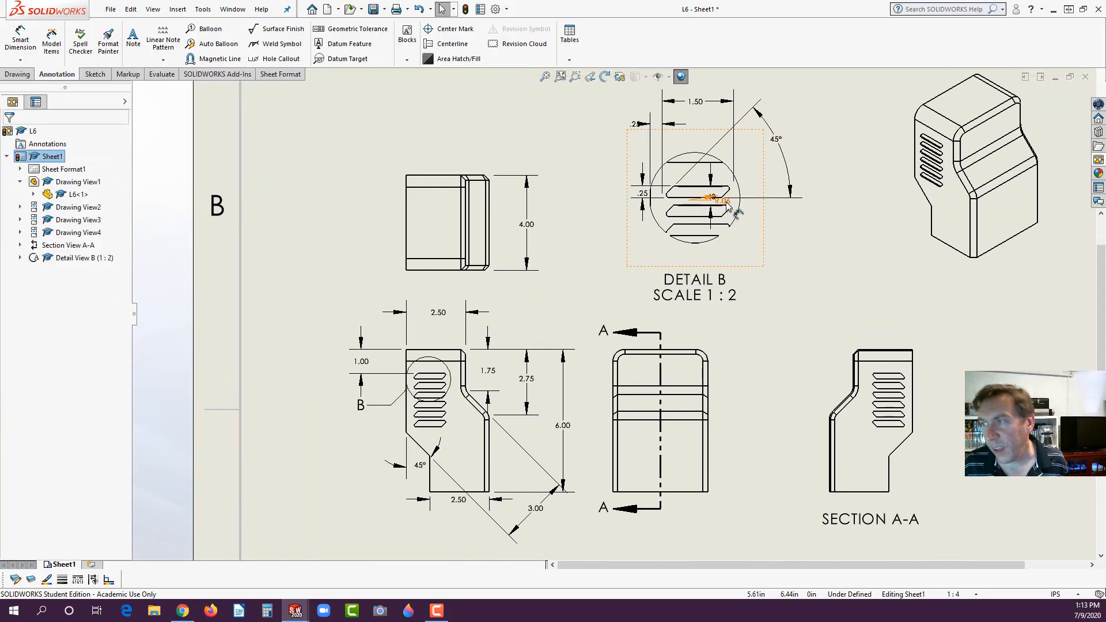
Move the R.06 dimension outside the detail circle and add TYP. on a second line below its value.
{"action": "left_click_drag", "start_coordinate": [727, 206], "coordinate": [798, 225]}
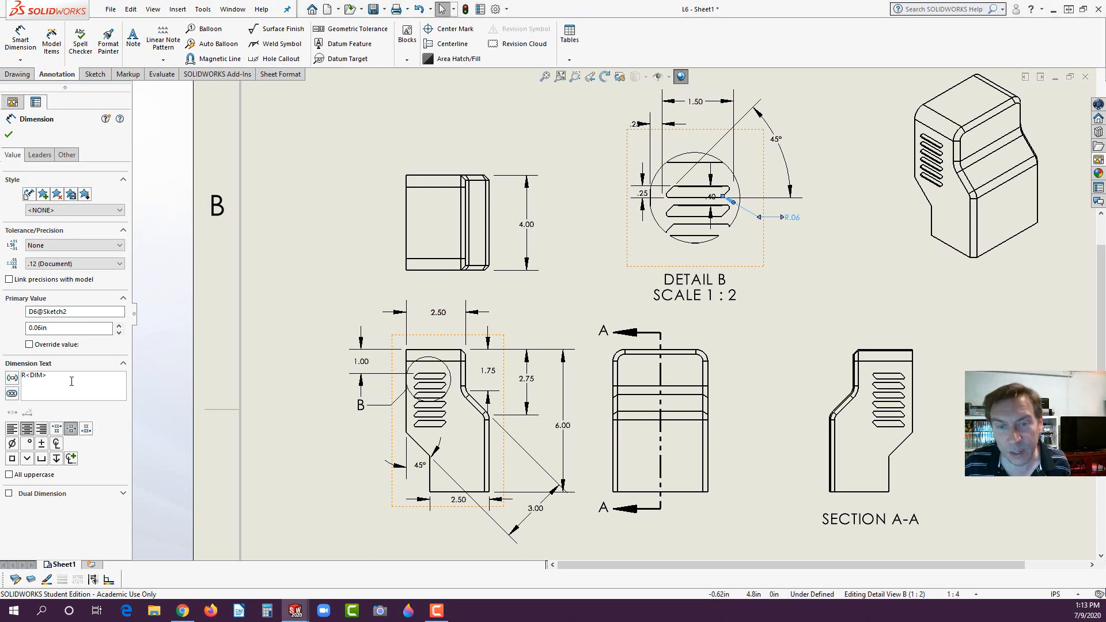
{"action": "key", "text": "Return"}
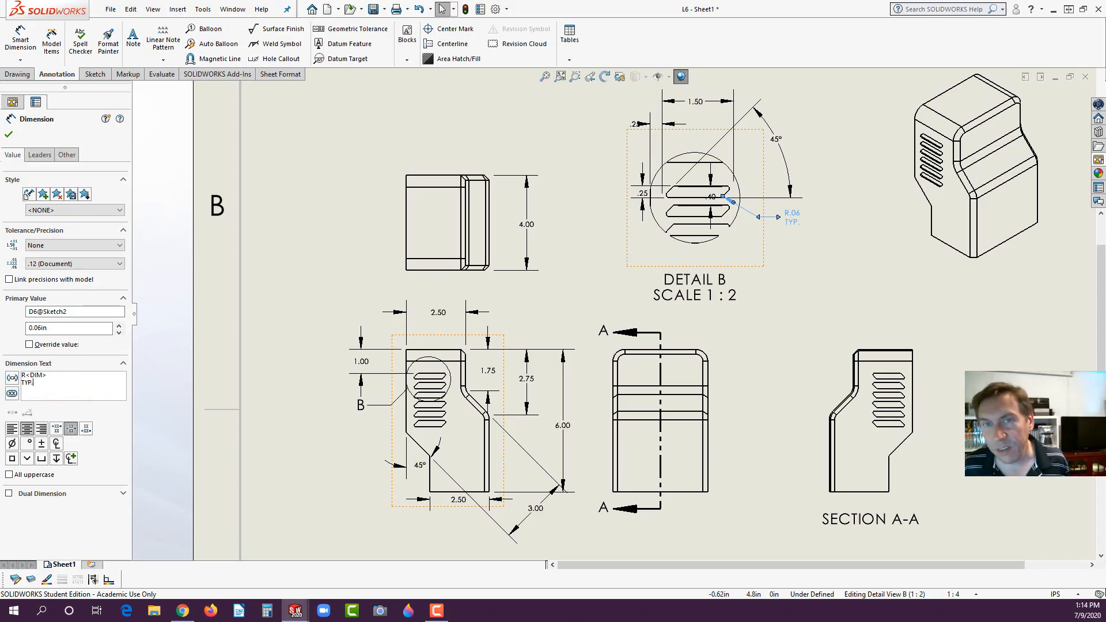
Move the .40 slot spacing dimension outside the detail circle, add PATTERN DISTANCE on a second line, and place its text below the extension lines.
{"action": "left_click", "coordinate": [10, 136]}
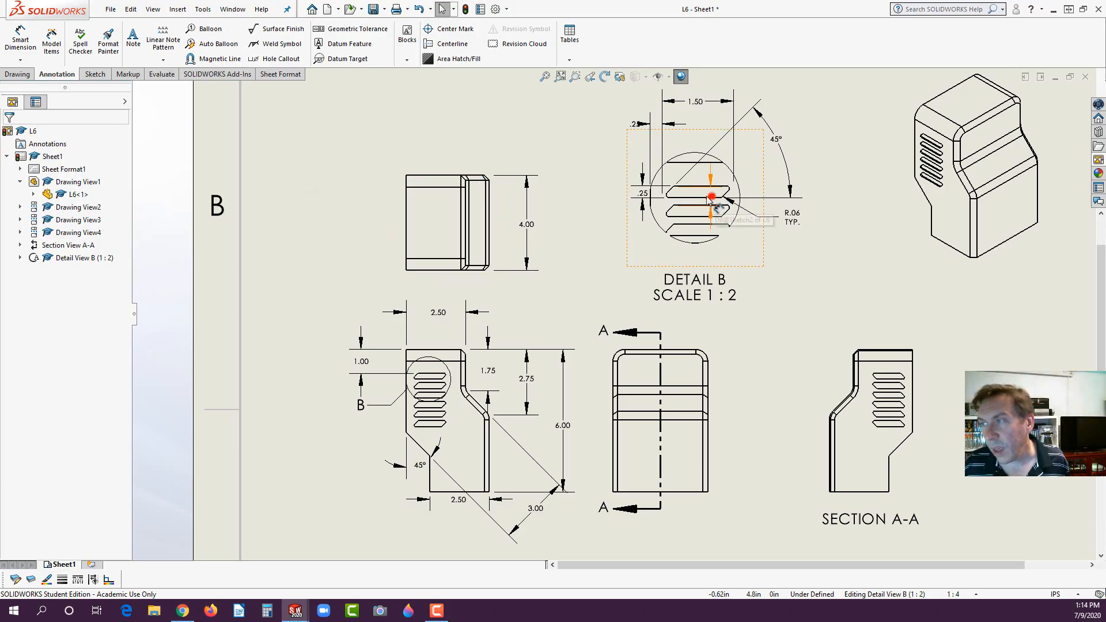
{"action": "left_click_drag", "start_coordinate": [708, 196], "coordinate": [612, 197]}
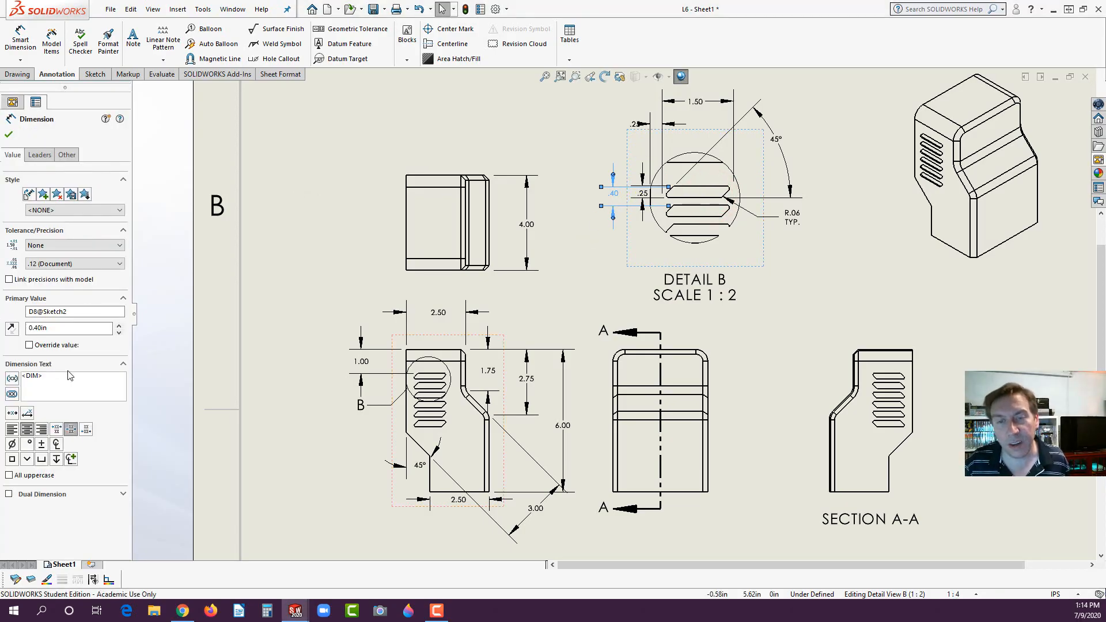
{"action": "left_click", "coordinate": [50, 377]}
{"action": "key", "text": "Return"}
{"action": "type", "text": "P"}
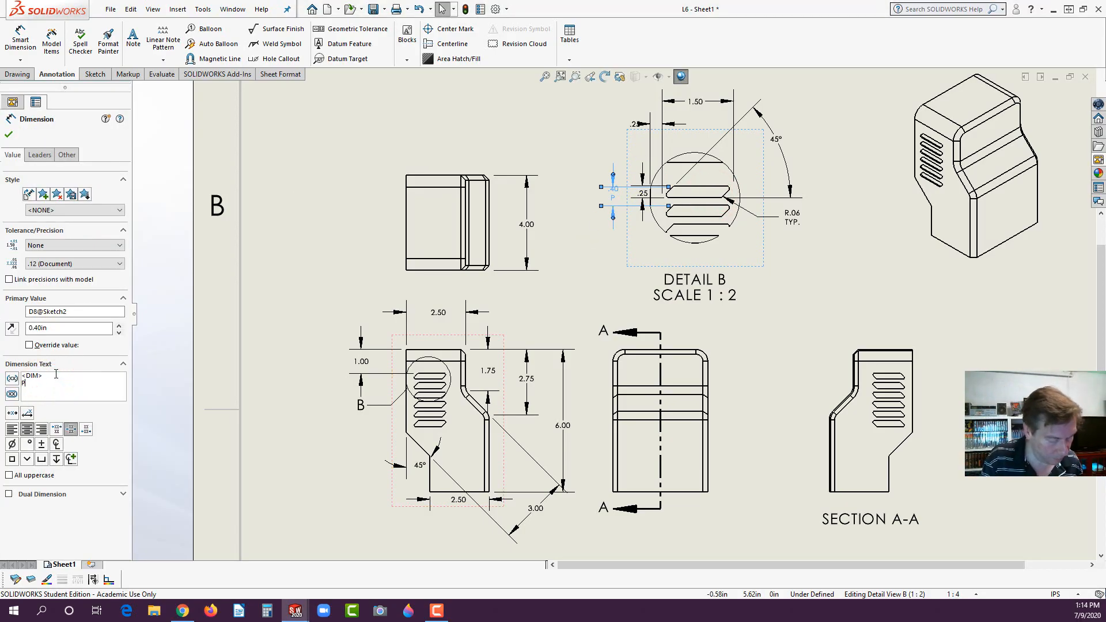
{"action": "type", "text": "ATTERN DISTANCE"}
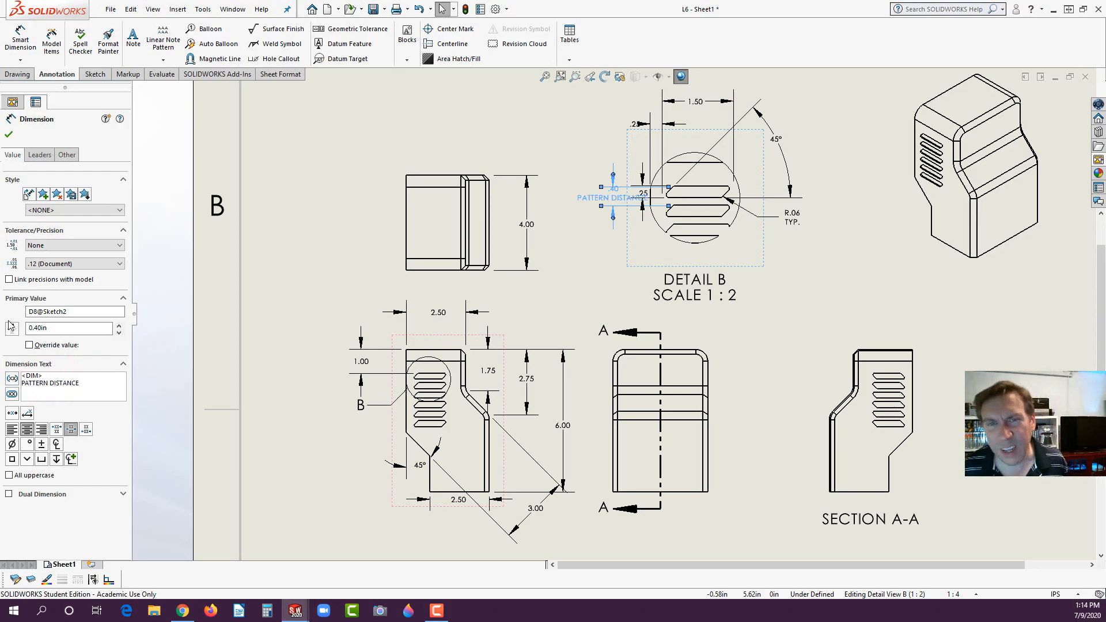
{"action": "left_click", "coordinate": [7, 136]}
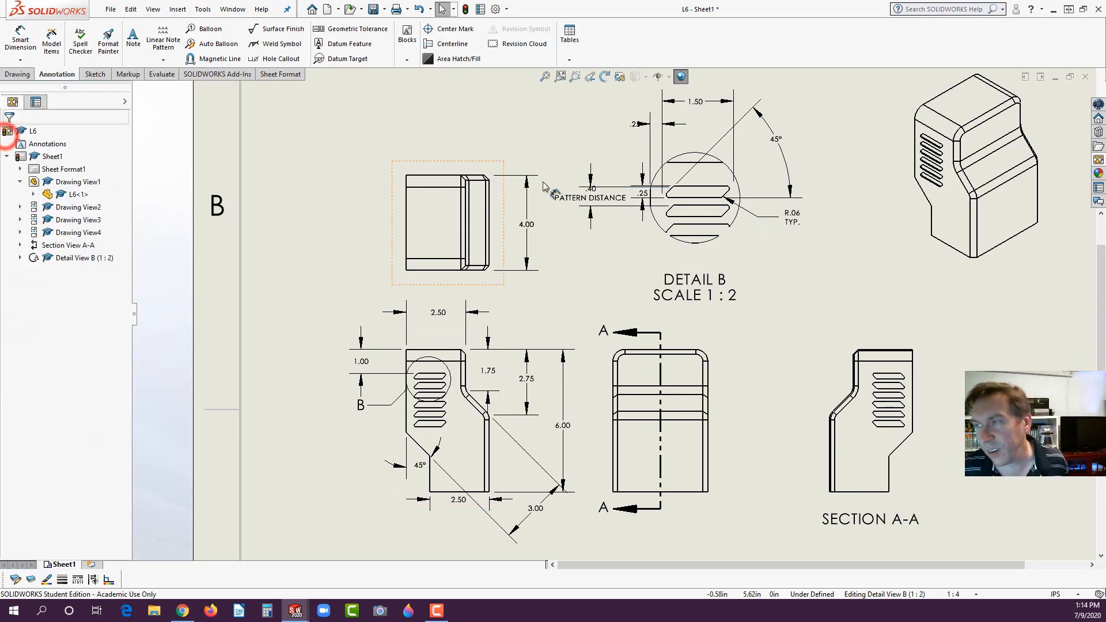
{"action": "left_click_drag", "start_coordinate": [596, 196], "coordinate": [590, 250]}
{"action": "left_click", "coordinate": [467, 284]}
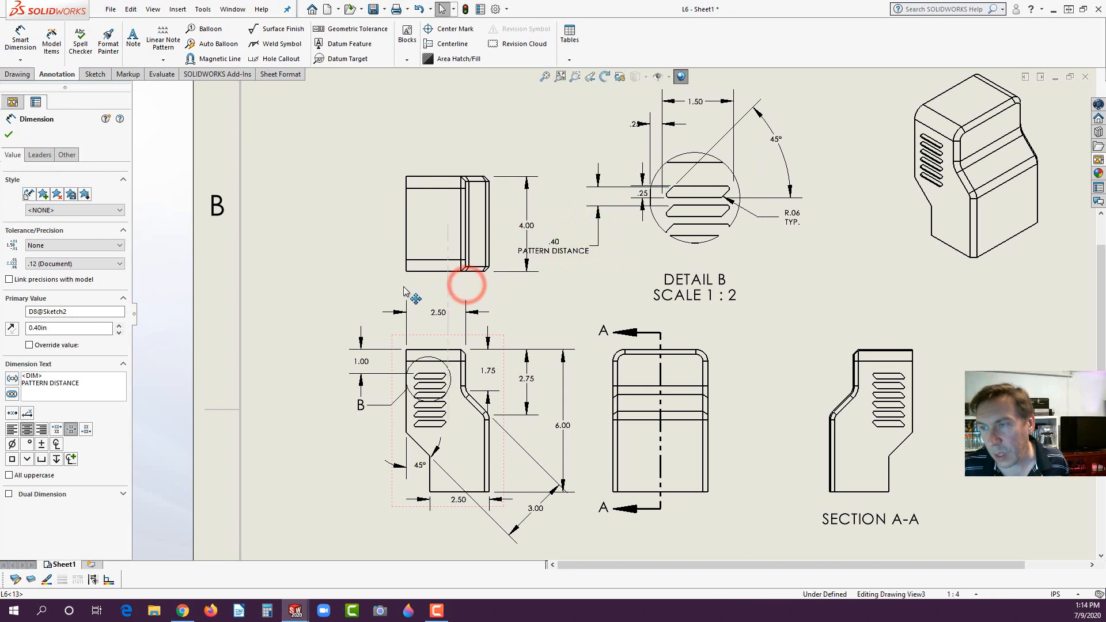
Shift the front view away from the side view and move the detail view's two .25 dimensions outward, clear of the circle.
{"action": "left_click_drag", "start_coordinate": [395, 344], "coordinate": [321, 357]}
{"action": "left_click", "coordinate": [561, 329]}
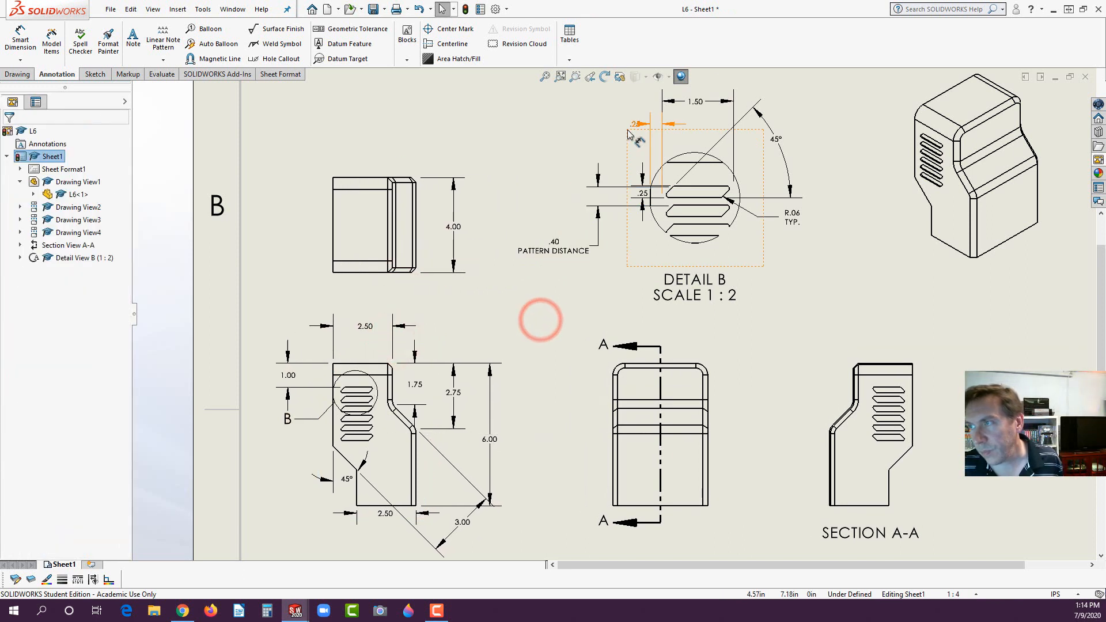
{"action": "left_click_drag", "start_coordinate": [635, 125], "coordinate": [598, 150]}
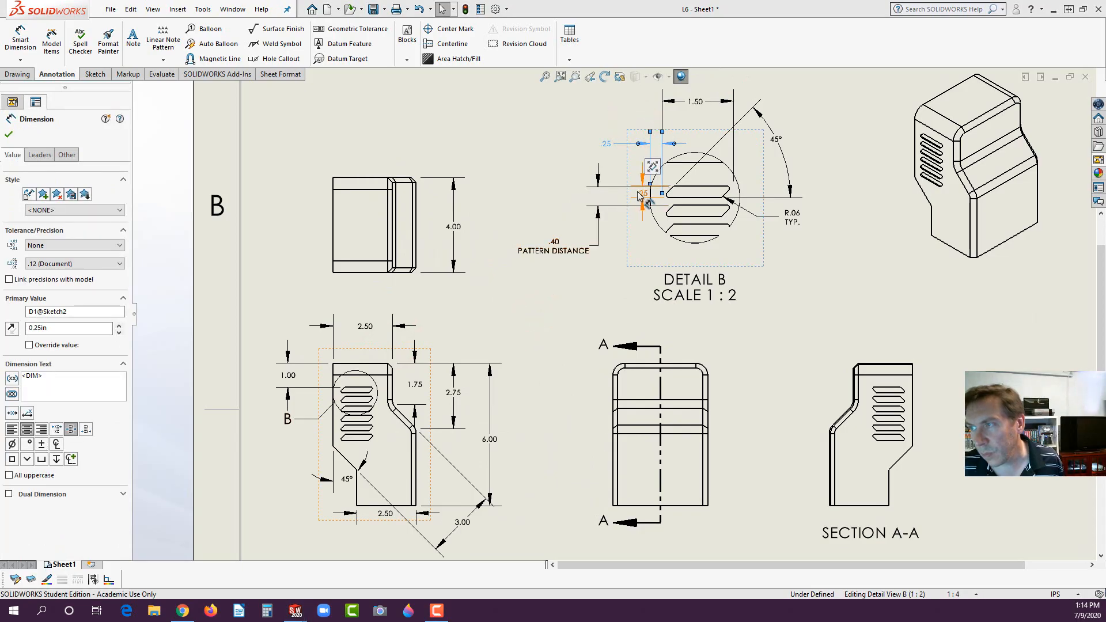
{"action": "left_click_drag", "start_coordinate": [641, 196], "coordinate": [572, 172]}
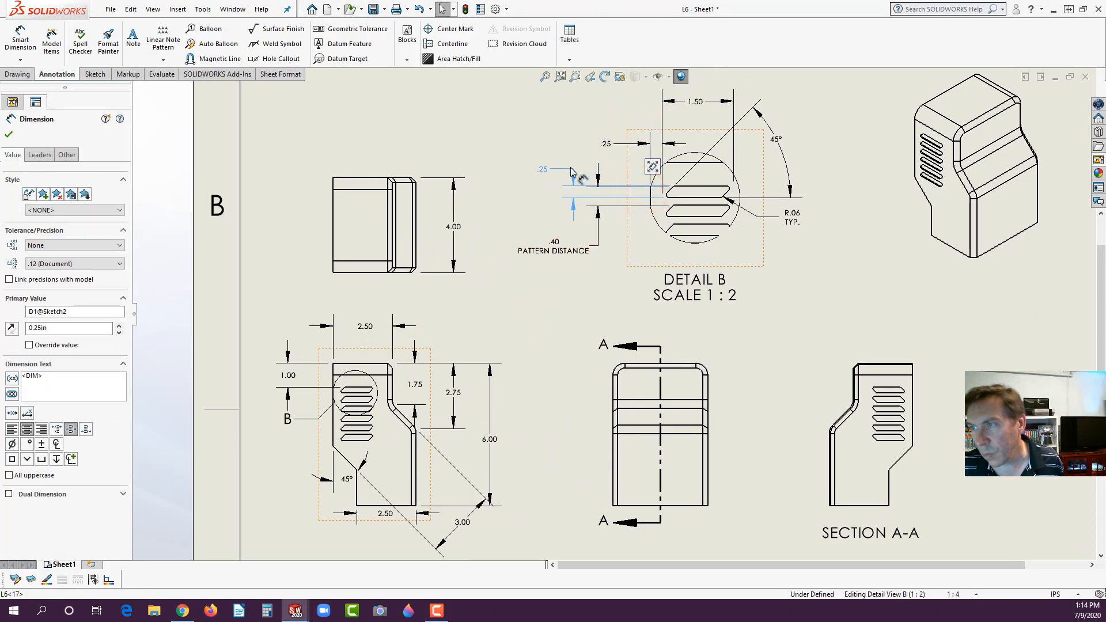
{"action": "left_click", "coordinate": [580, 277]}
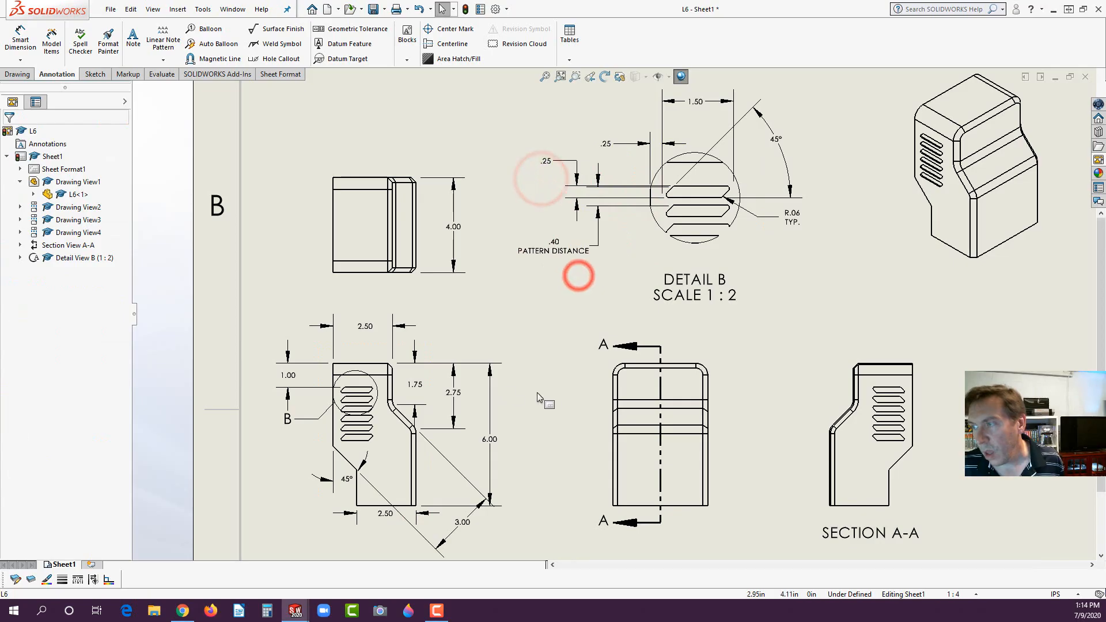
Add the note LAB 6 to the title block, in the space above the TITLE label.
{"action": "key", "text": "f"}
{"action": "scroll", "coordinate": [818, 478], "scroll_direction": "down", "scroll_amount": 1}
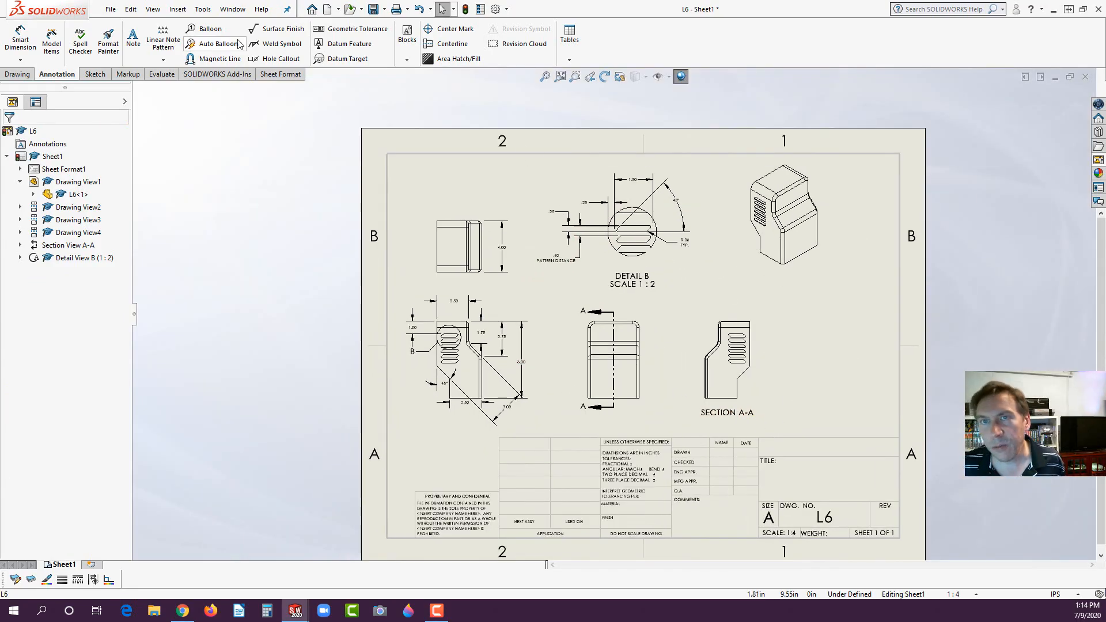
{"action": "left_click", "coordinate": [139, 41]}
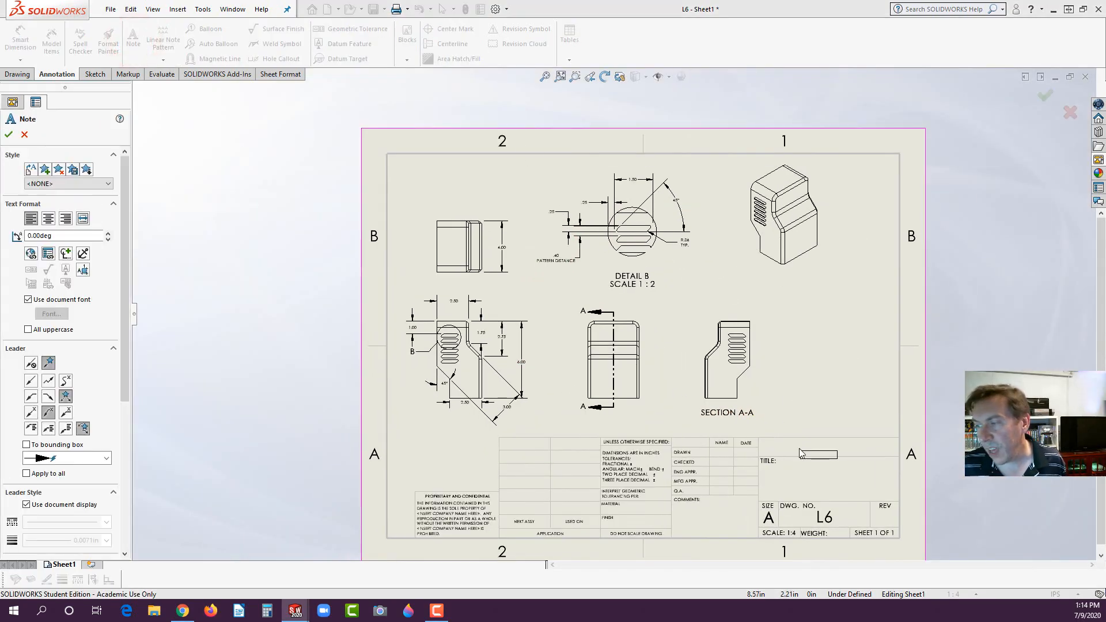
{"action": "left_click", "coordinate": [795, 449]}
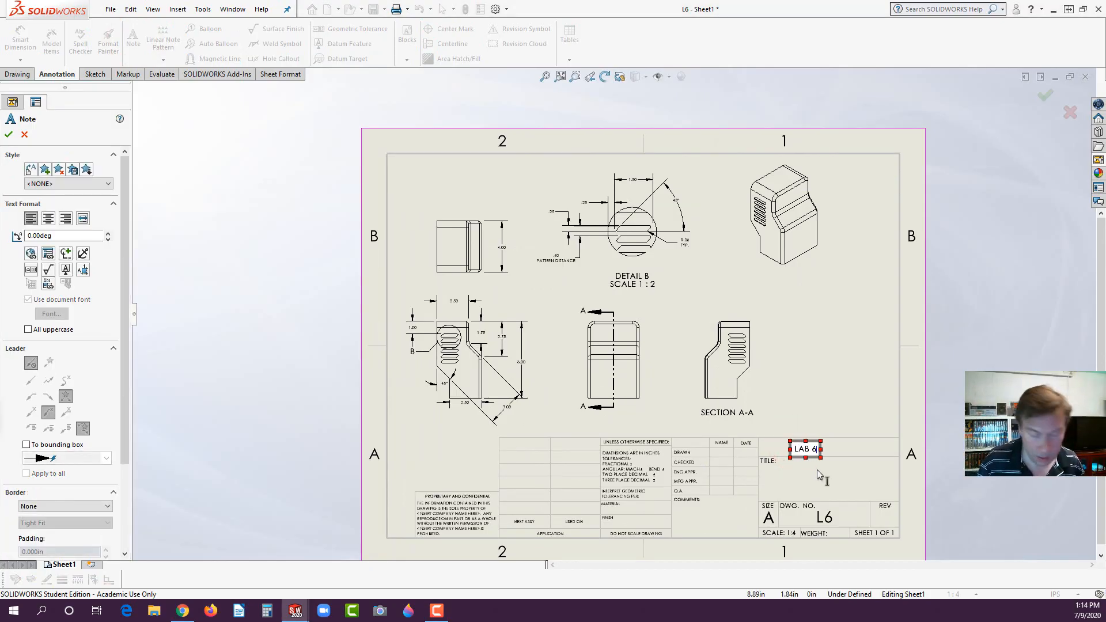
{"action": "left_click", "coordinate": [557, 414]}
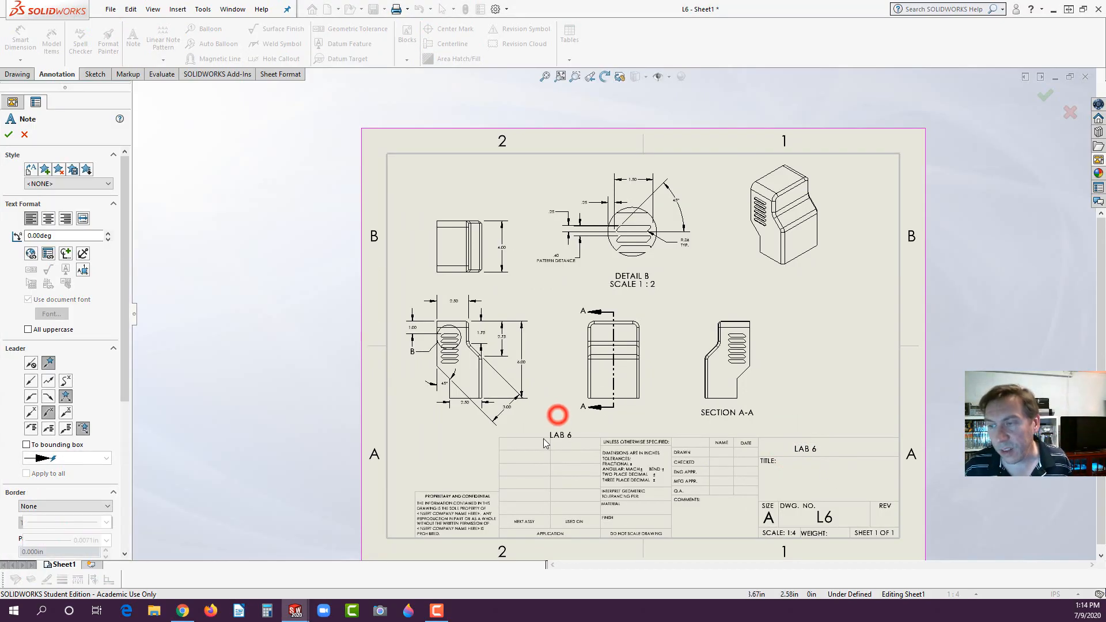
{"action": "scroll", "coordinate": [546, 443], "scroll_direction": "down", "scroll_amount": 3}
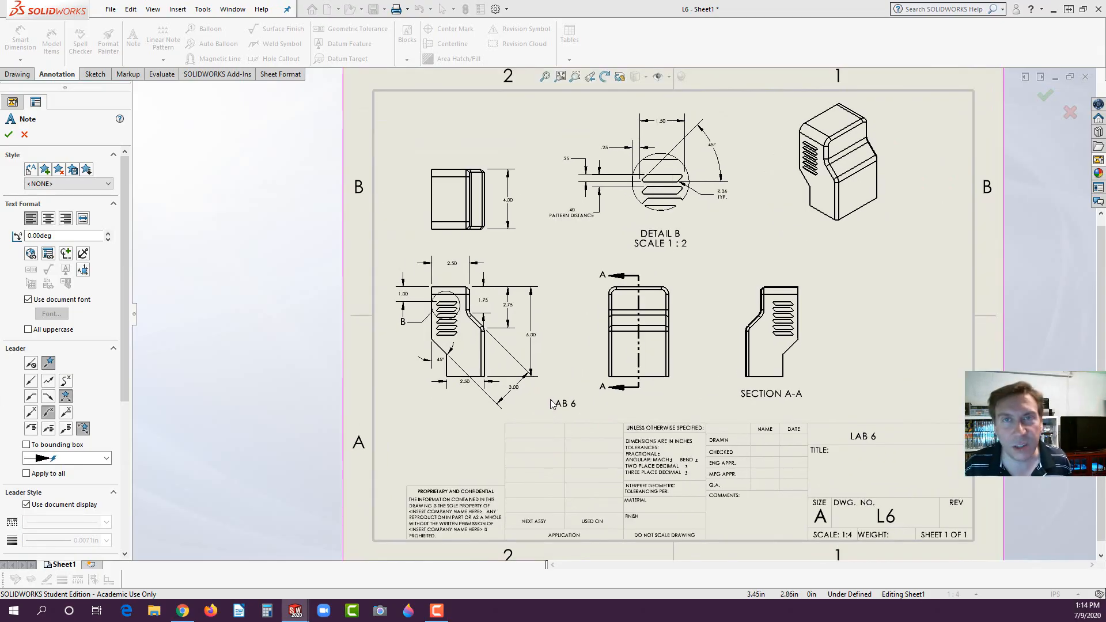
{"action": "scroll", "coordinate": [616, 311], "scroll_direction": "down", "scroll_amount": 2}
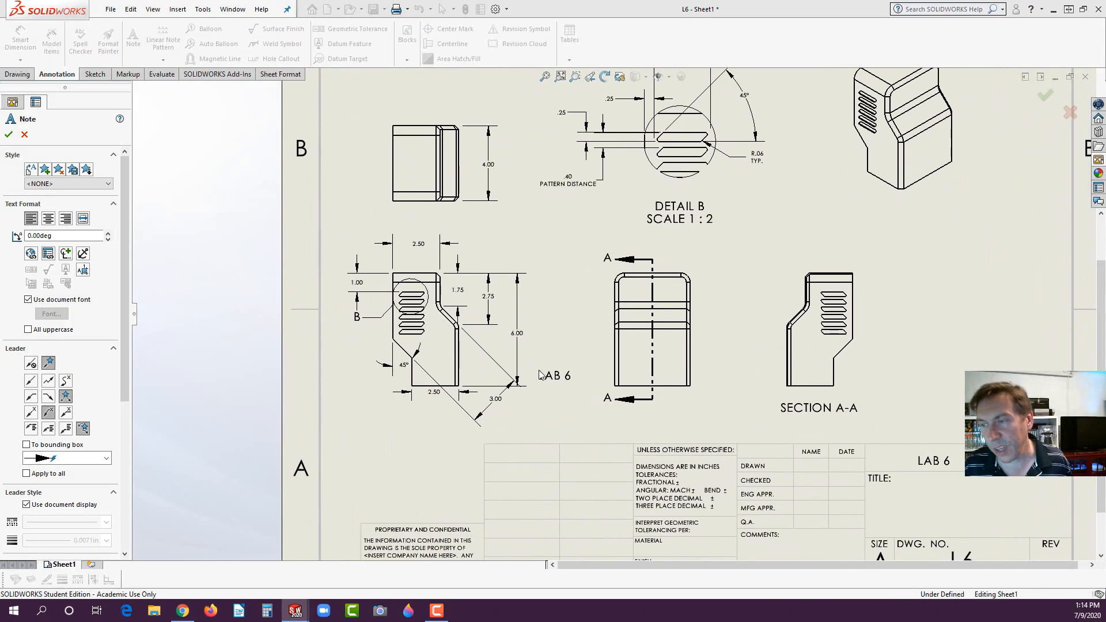
{"action": "key", "text": "Escape"}
Set the tangent edges of the front, side and section views to display with font as dashed lines.
{"action": "left_click", "coordinate": [463, 368]}
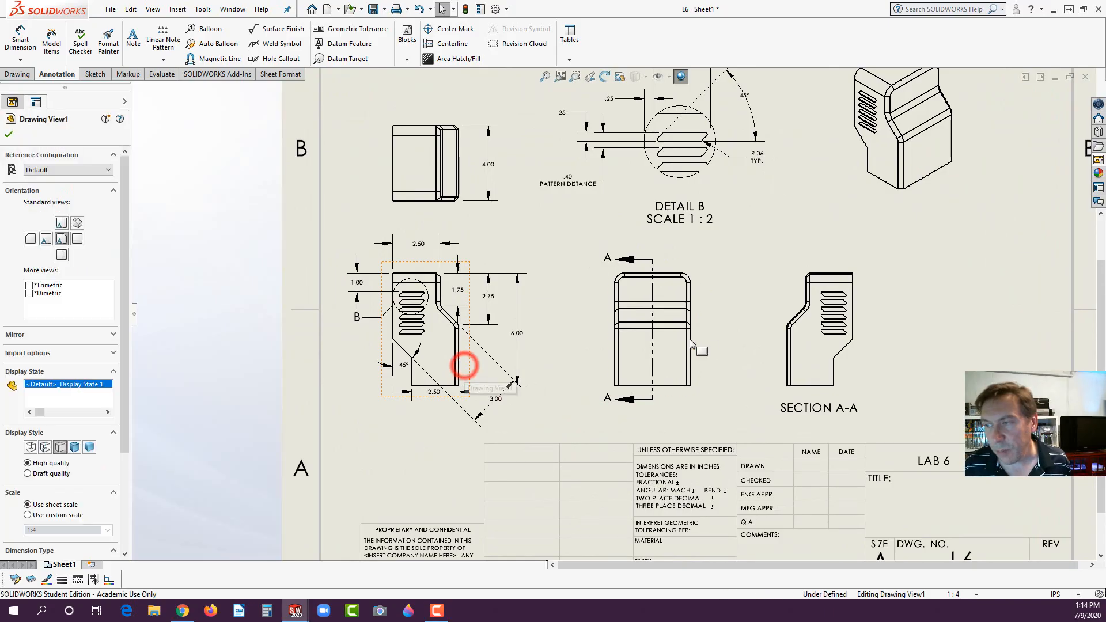
{"action": "left_click", "coordinate": [610, 325]}
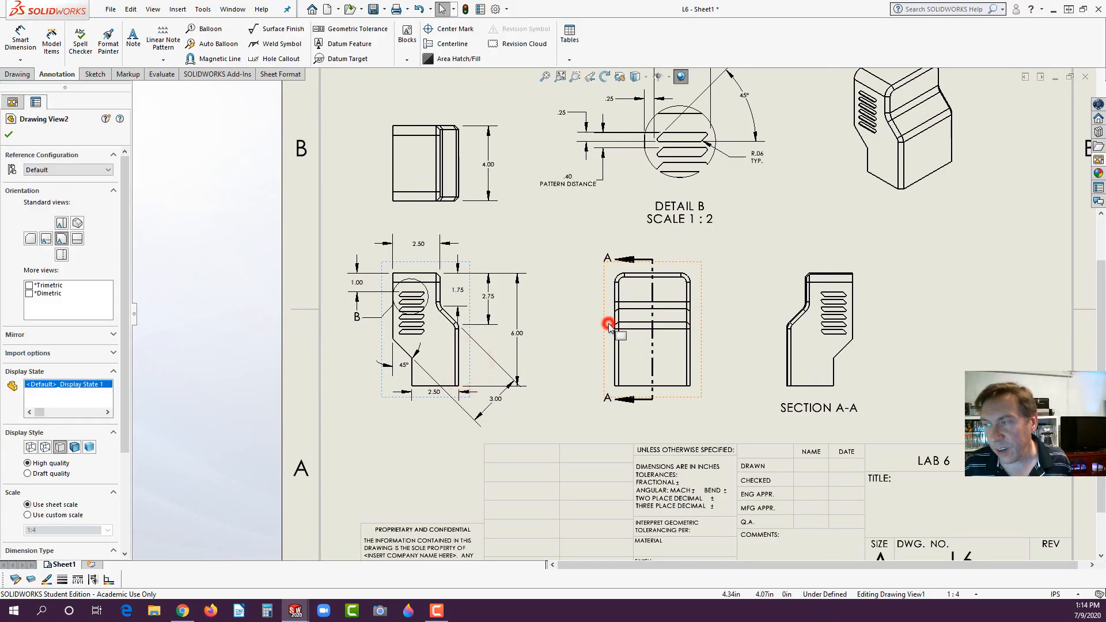
{"action": "left_click", "coordinate": [788, 303], "text": "ctrl"}
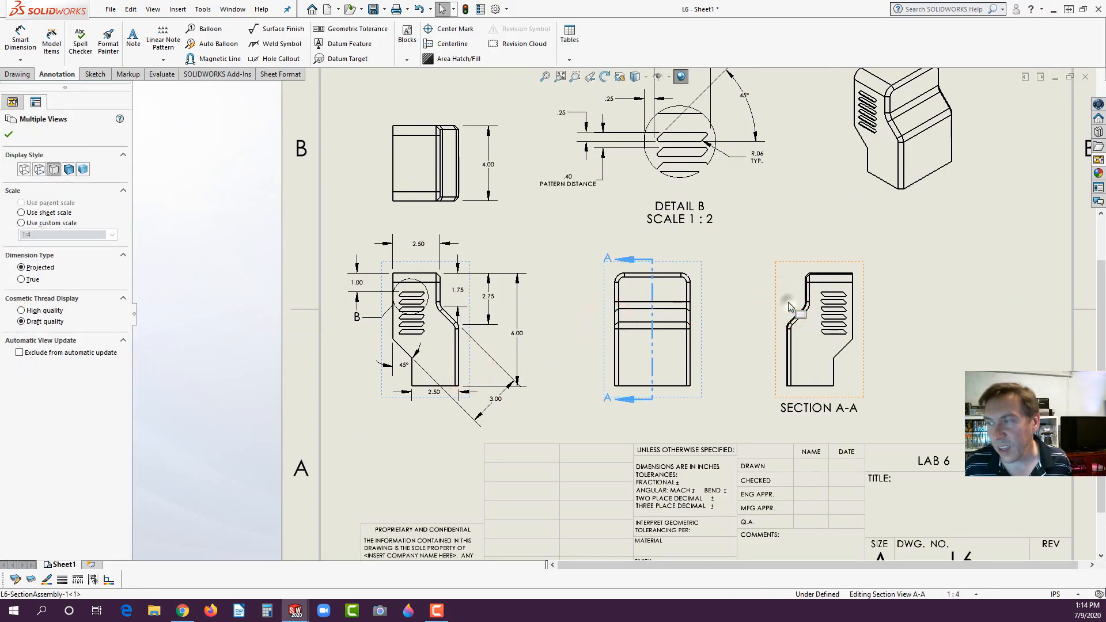
{"action": "right_click", "coordinate": [788, 301]}
{"action": "mouse_move", "coordinate": [878, 431]}
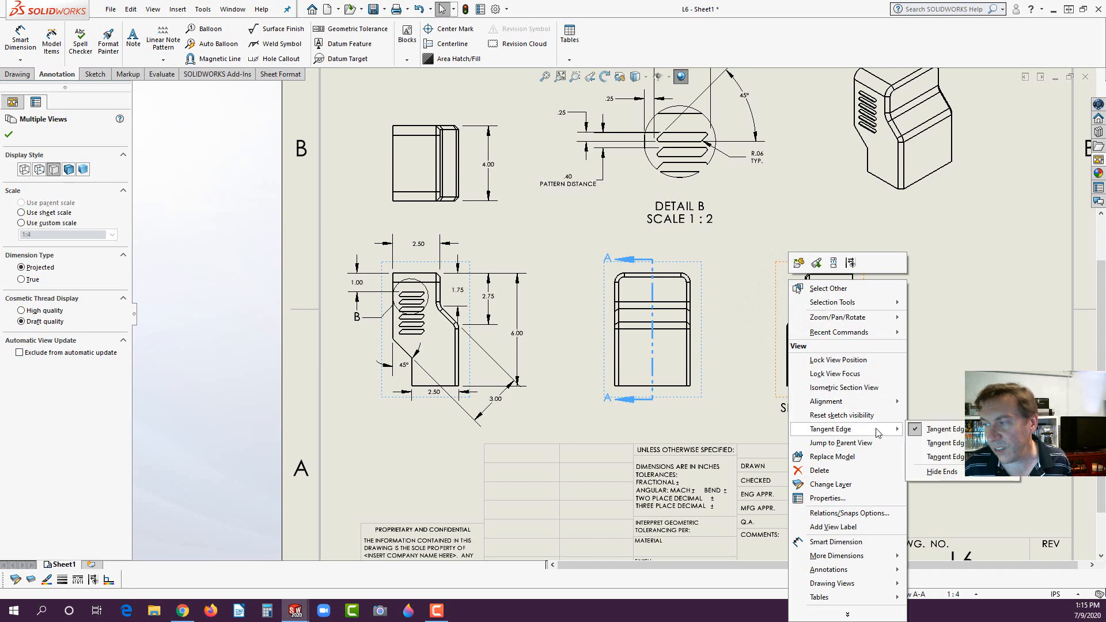
{"action": "left_click", "coordinate": [910, 447]}
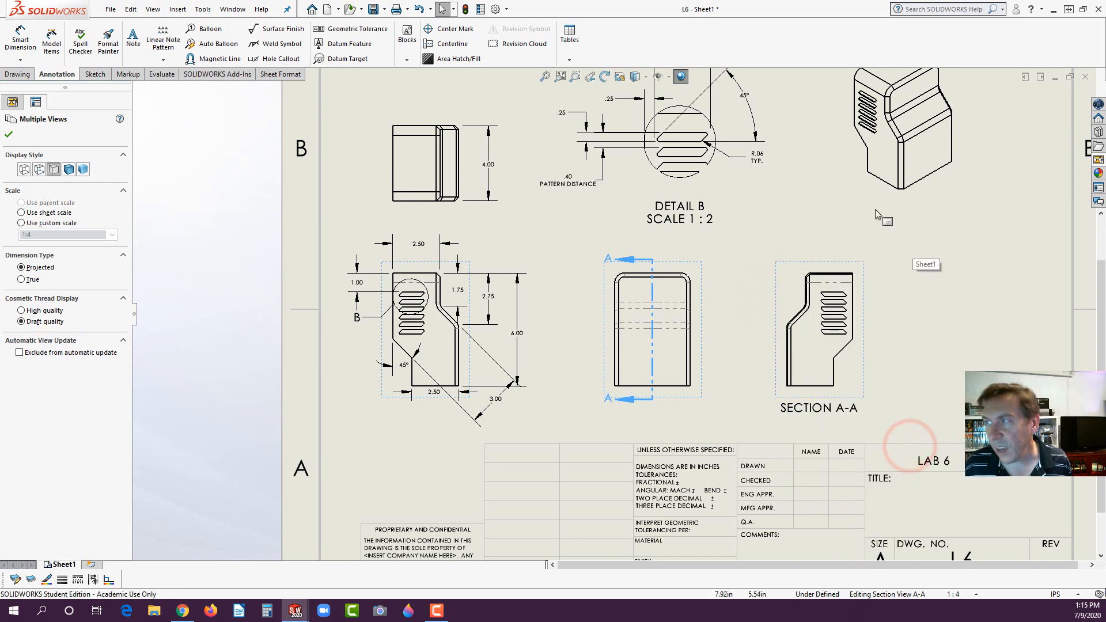
Change the isometric view's display style to Shaded With Edges.
{"action": "left_click", "coordinate": [879, 176]}
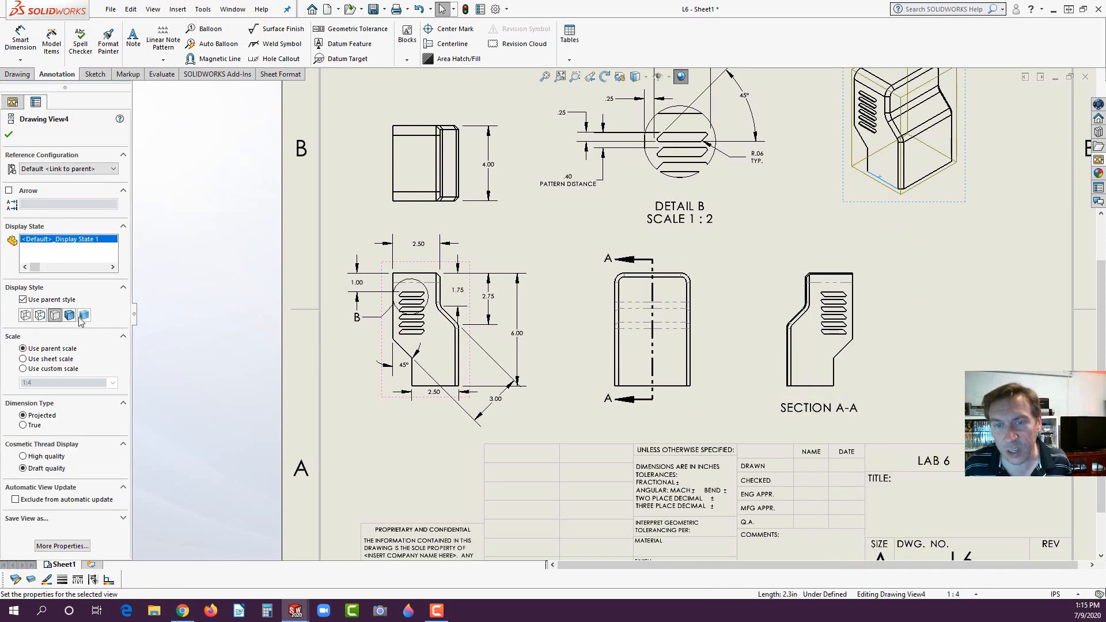
{"action": "left_click", "coordinate": [70, 316]}
{"action": "left_click", "coordinate": [562, 237]}
{"action": "key", "text": "f"}
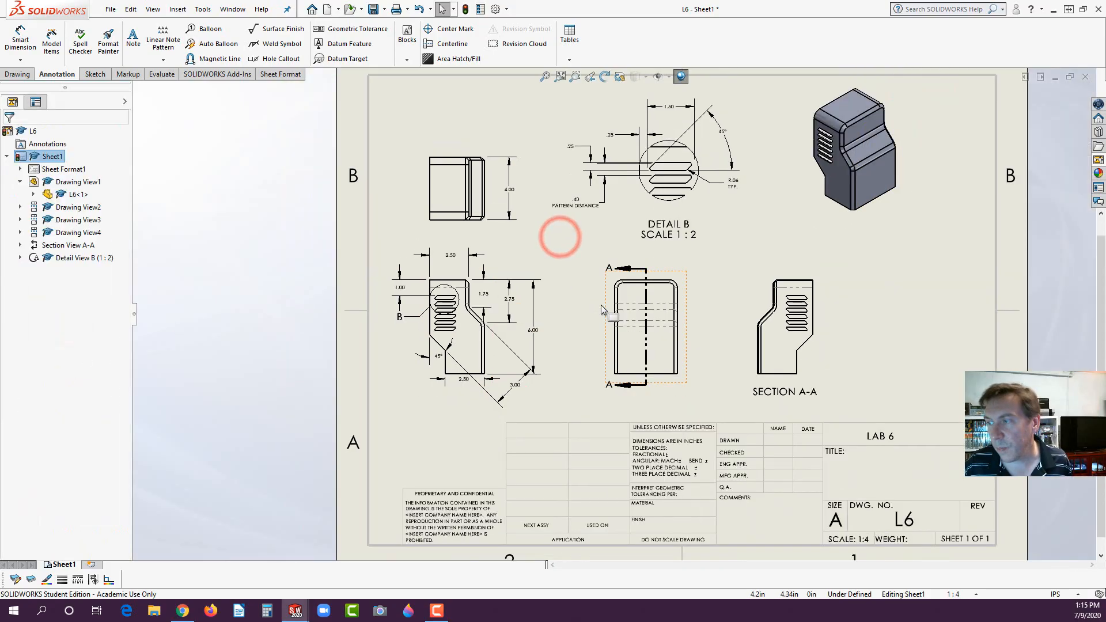
{"action": "scroll", "coordinate": [849, 219], "scroll_direction": "up", "scroll_amount": 3}
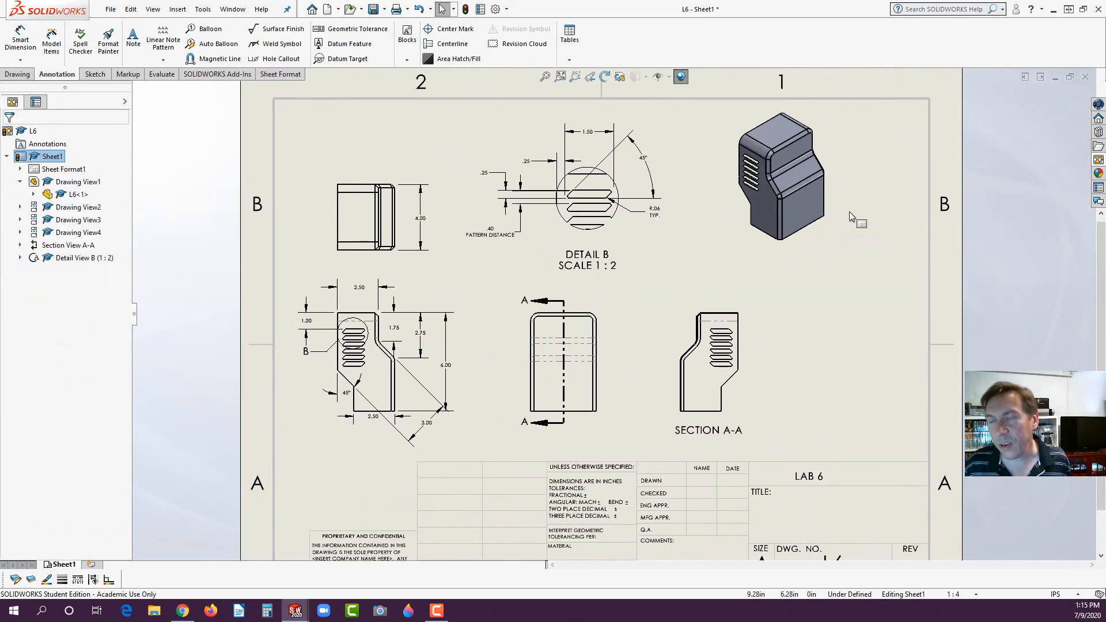